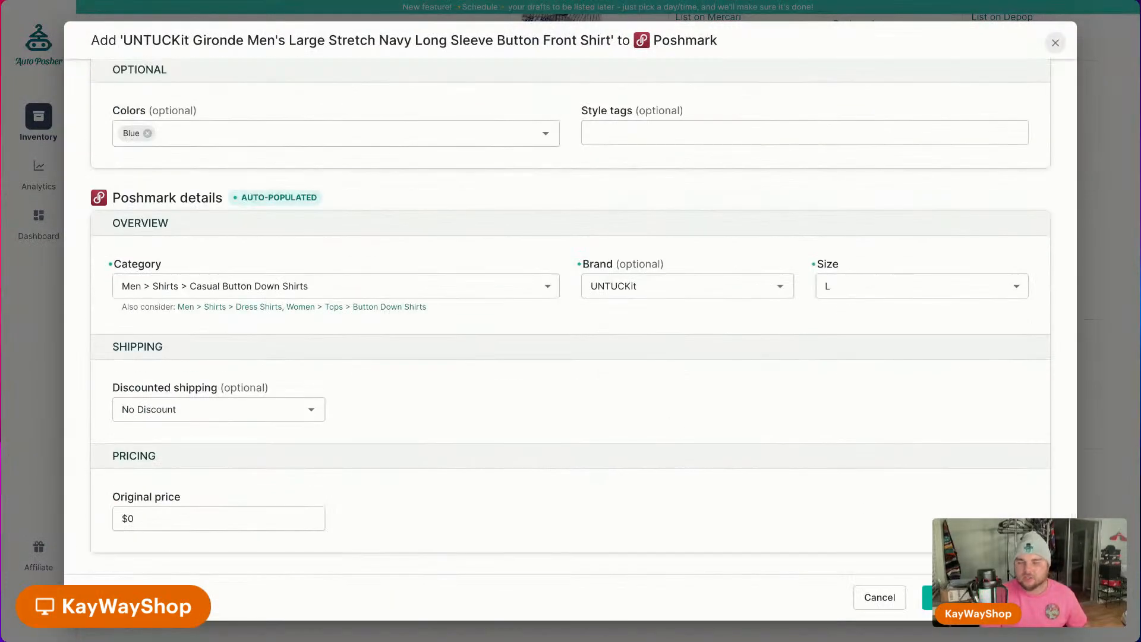
Publish the UNTUCKit Gironde navy shirt and the Vineyard Vines pink FootPrints tie to Poshmark with their auto-populated details.
left_click(951, 597)
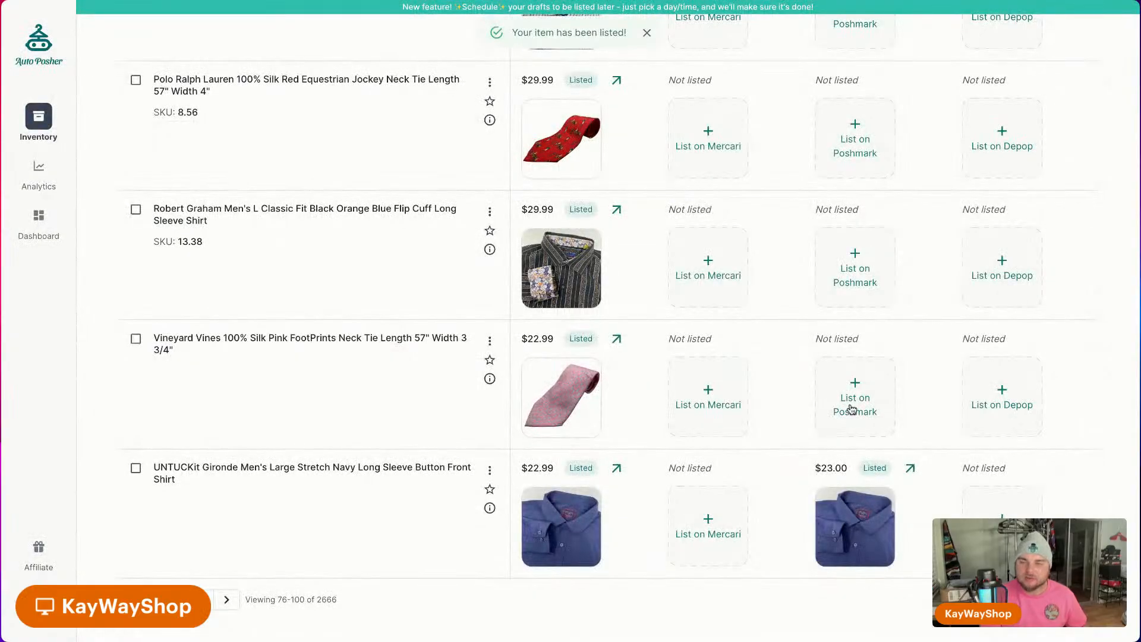
left_click(853, 409)
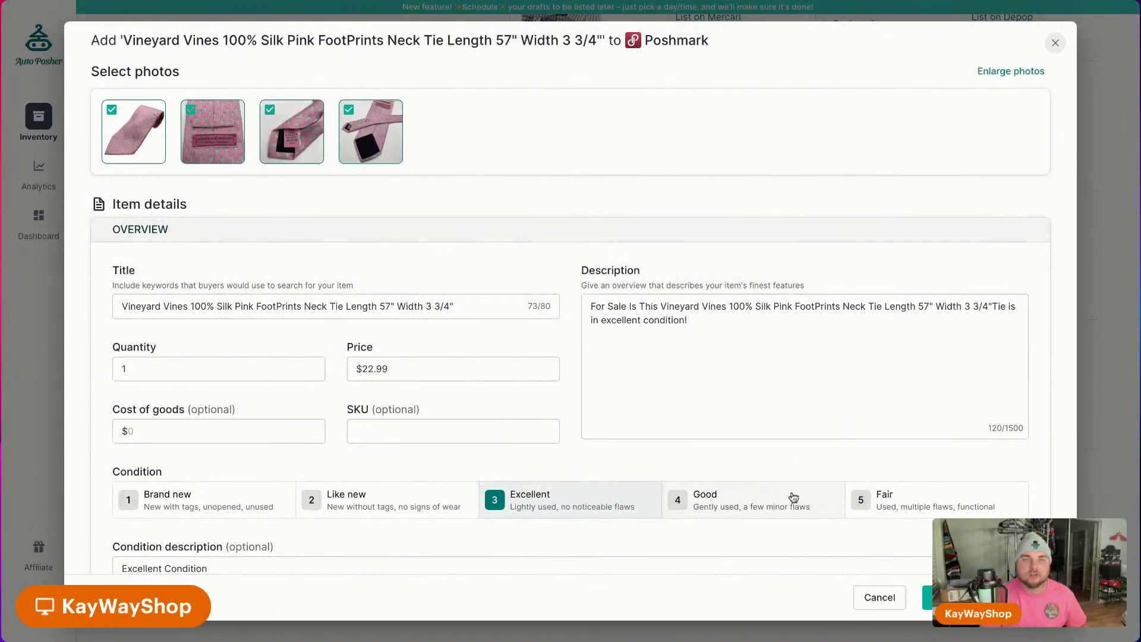
scroll(793, 498, "down", 10)
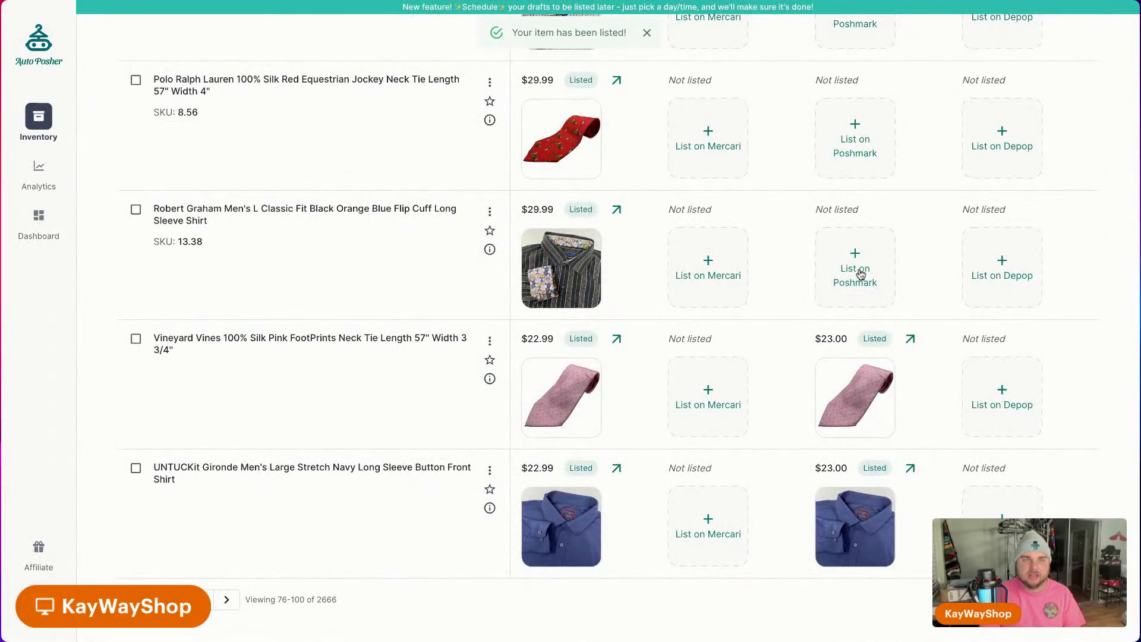
List the Robert Graham black orange blue flip cuff shirt and the Polo Ralph Lauren red equestrian tie on Poshmark with their prefilled details.
left_click(861, 276)
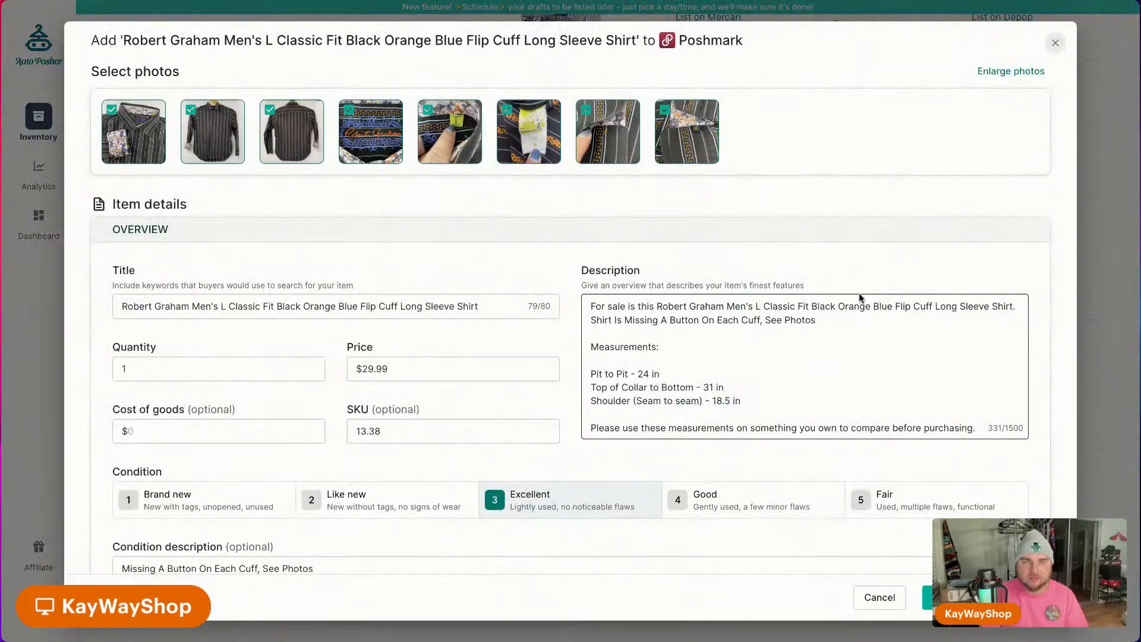
scroll(805, 492, "down", 10)
left_click(927, 597)
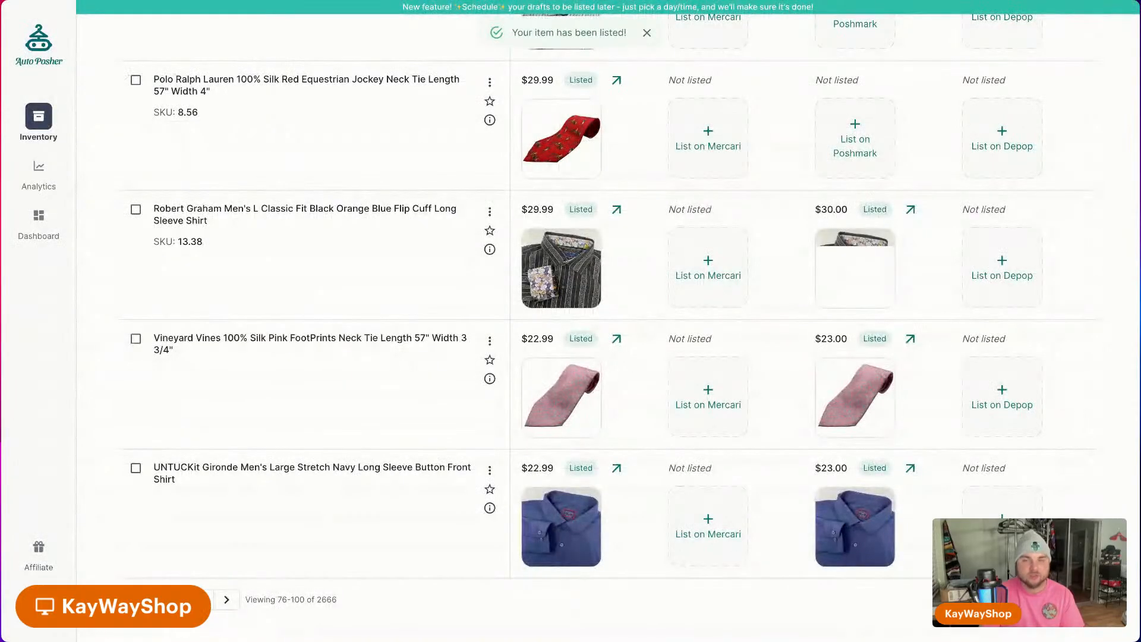
scroll(844, 390, "up", 5)
left_click(844, 390)
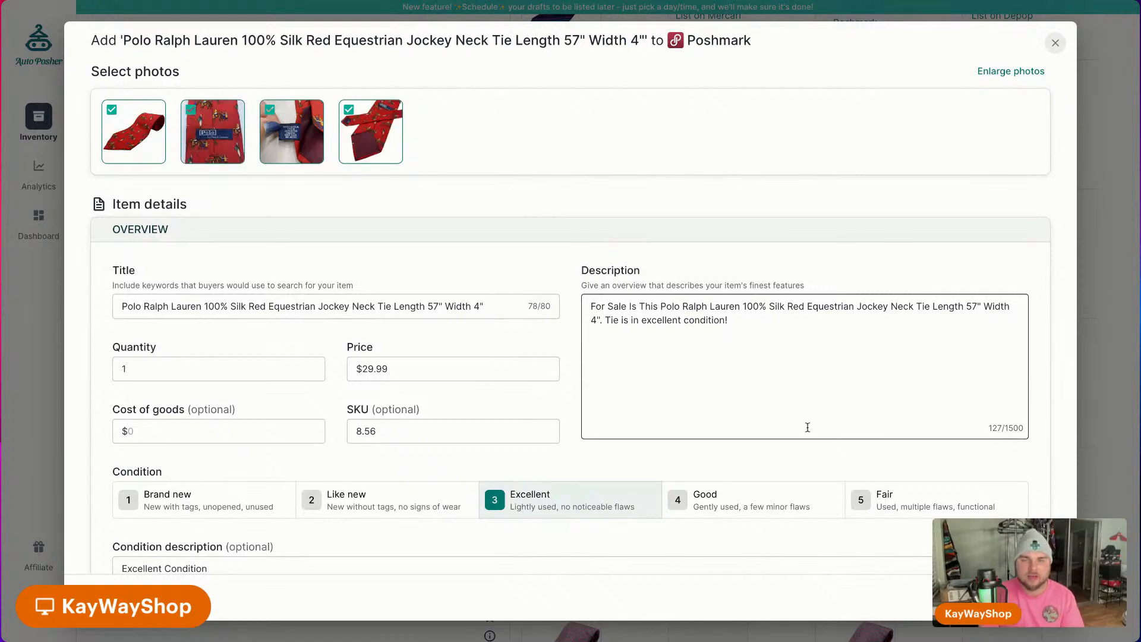
scroll(808, 221, "down", 10)
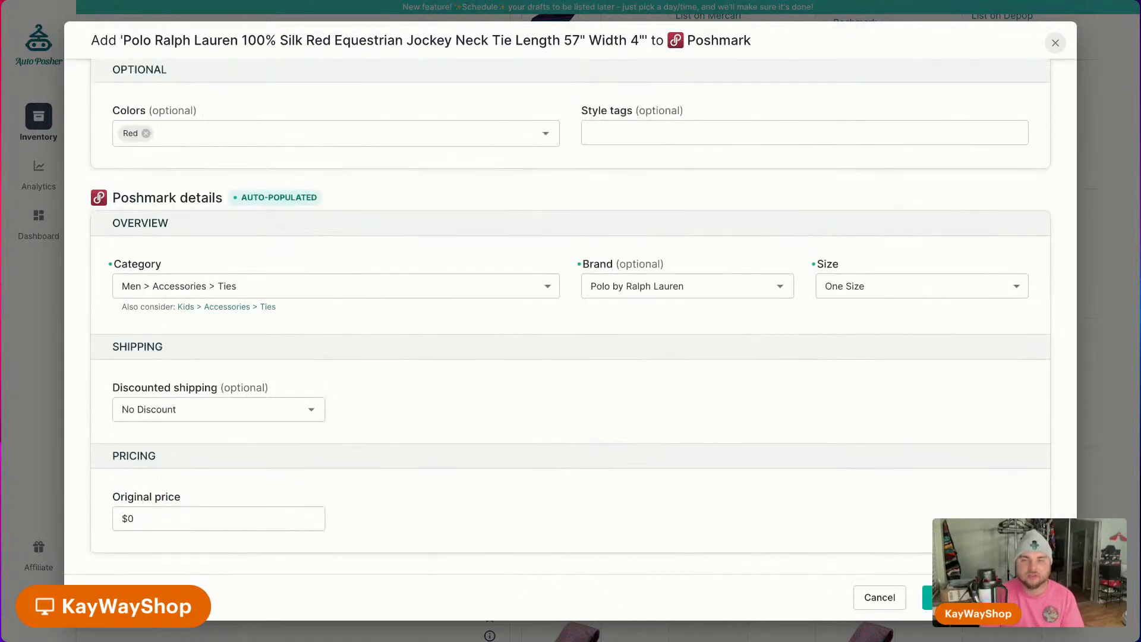
left_click(945, 598)
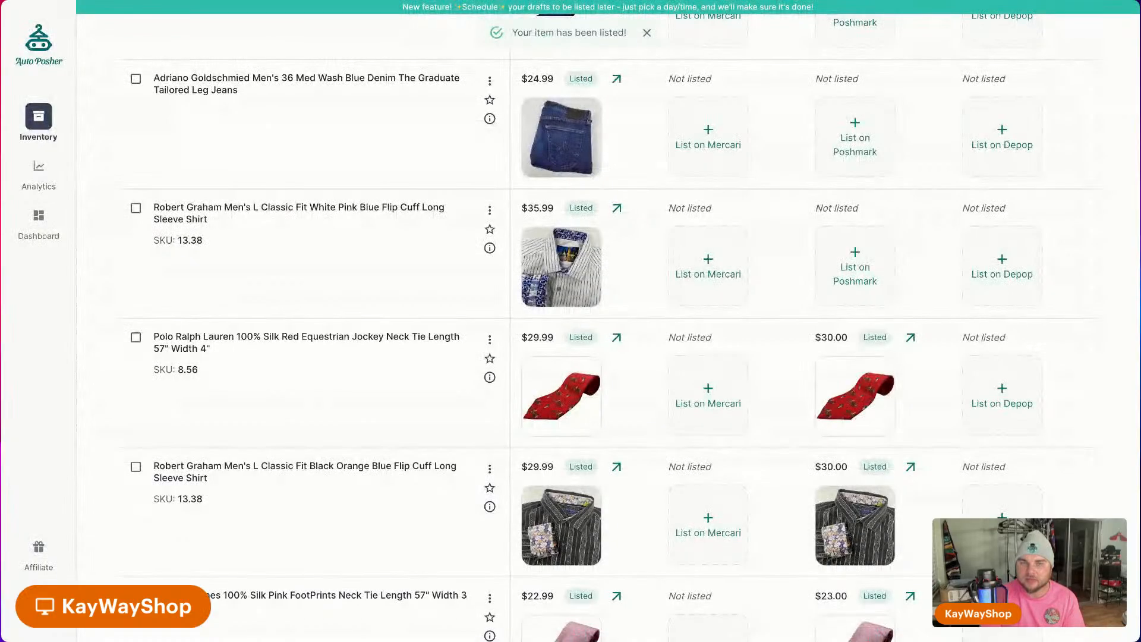
List the Robert Graham white pink blue shirt and the Adriano Goldschmied blue denim jeans on Poshmark with their prefilled details.
left_click(854, 257)
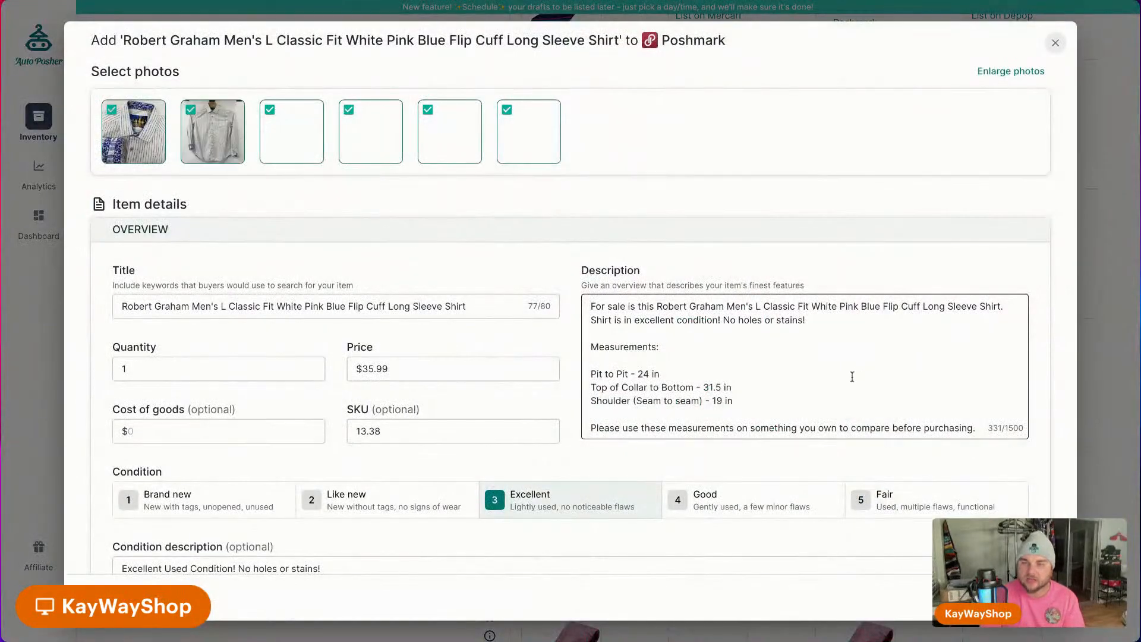
scroll(818, 501, "down", 10)
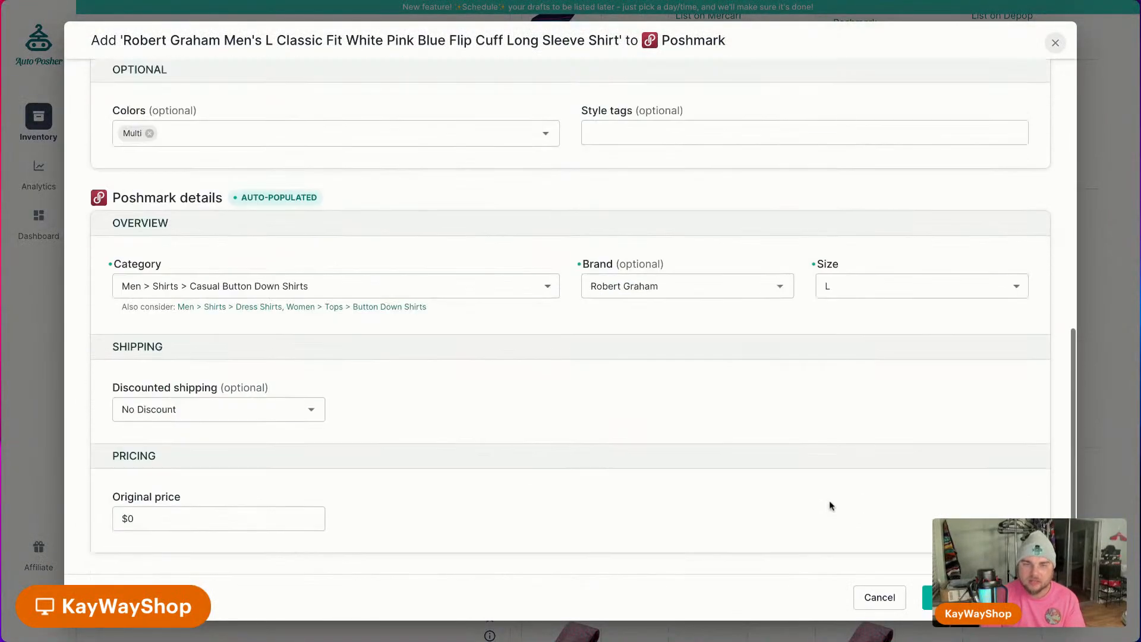
left_click(945, 598)
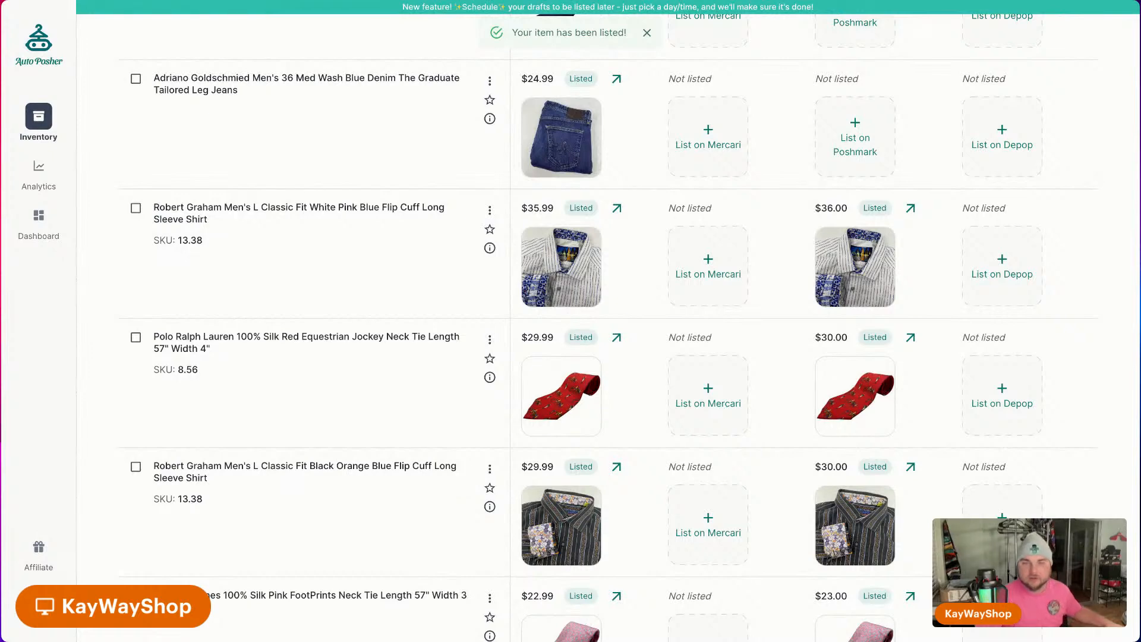
left_click(850, 132)
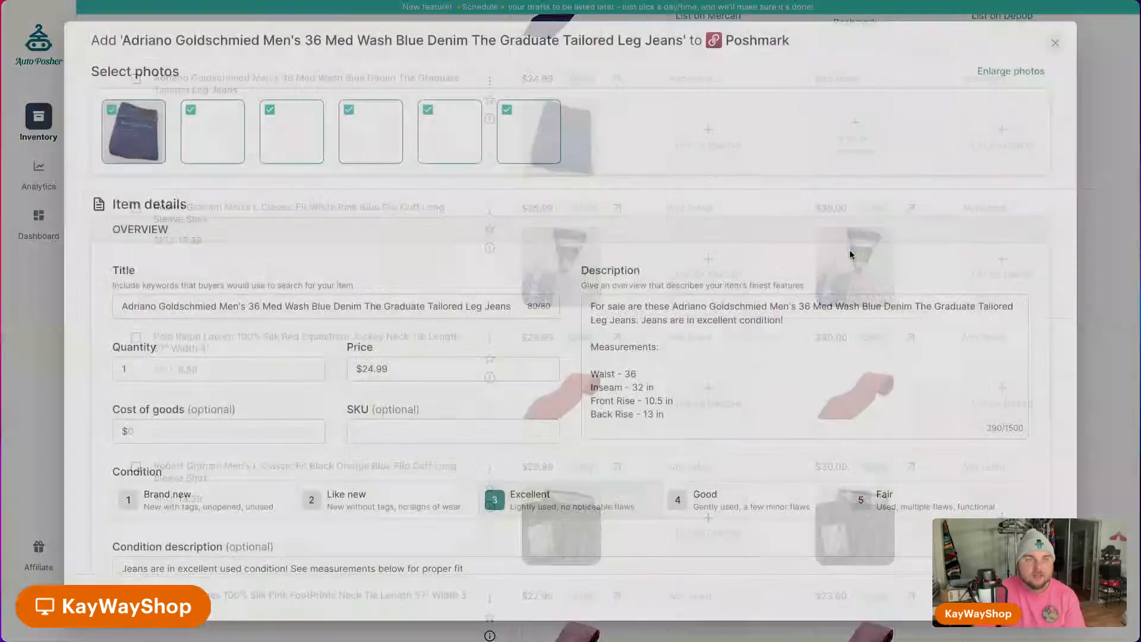
scroll(829, 282, "down", 9)
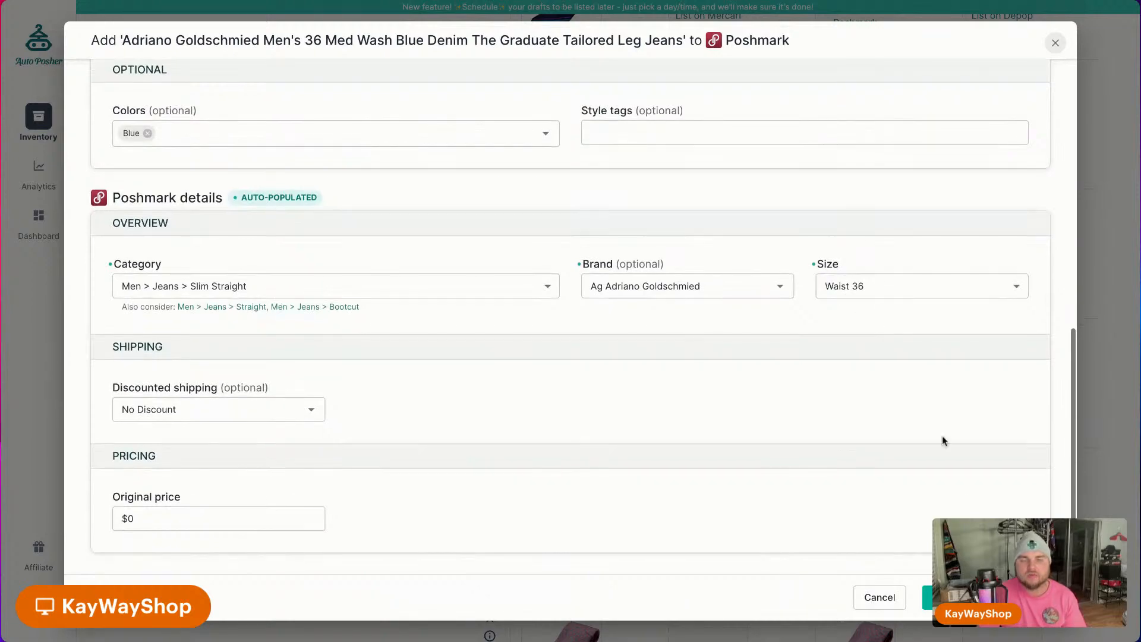
left_click(951, 598)
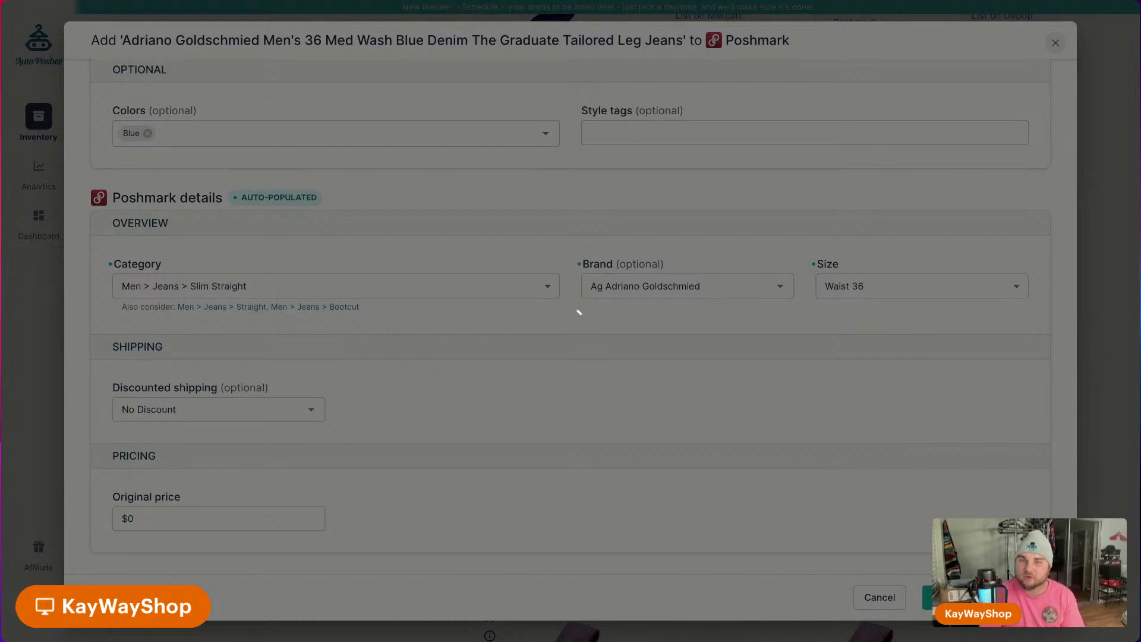
List the Charles TyrWhitt navy stripe tie and the Orvis maroon white plaid shirt on Poshmark with their prefilled details.
scroll(850, 280, "up", 5)
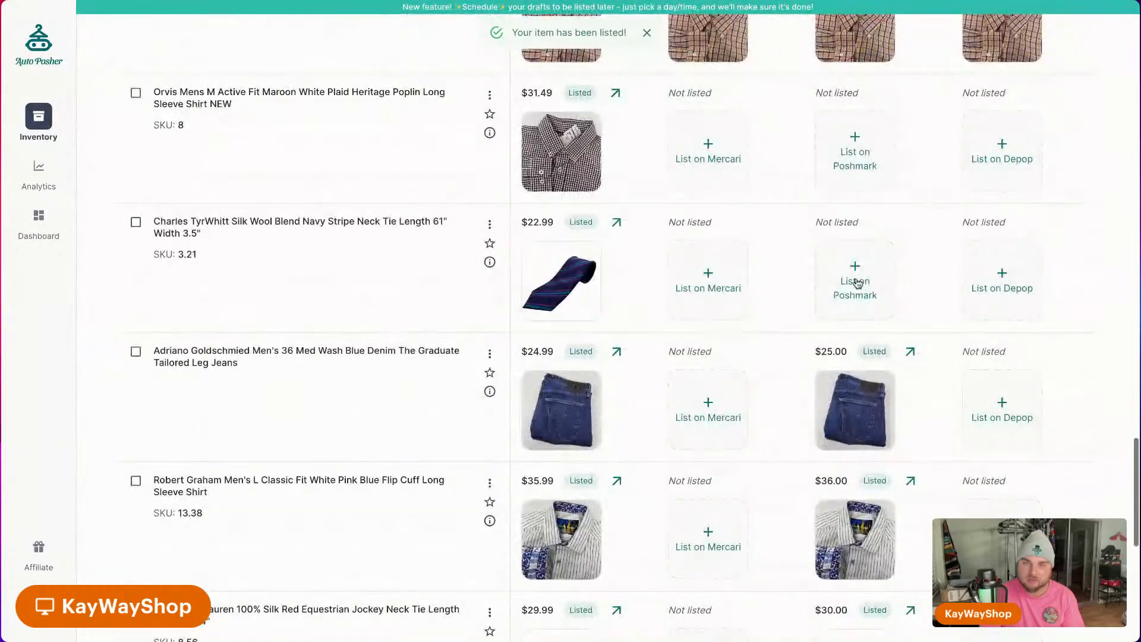
left_click(856, 283)
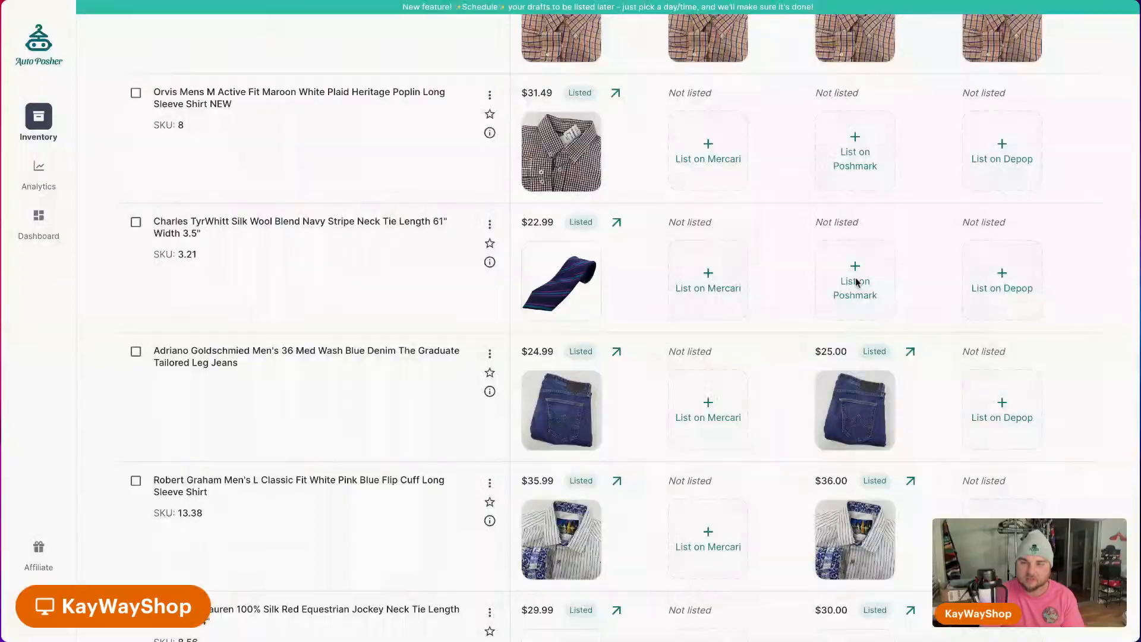
scroll(853, 291, "down", 15)
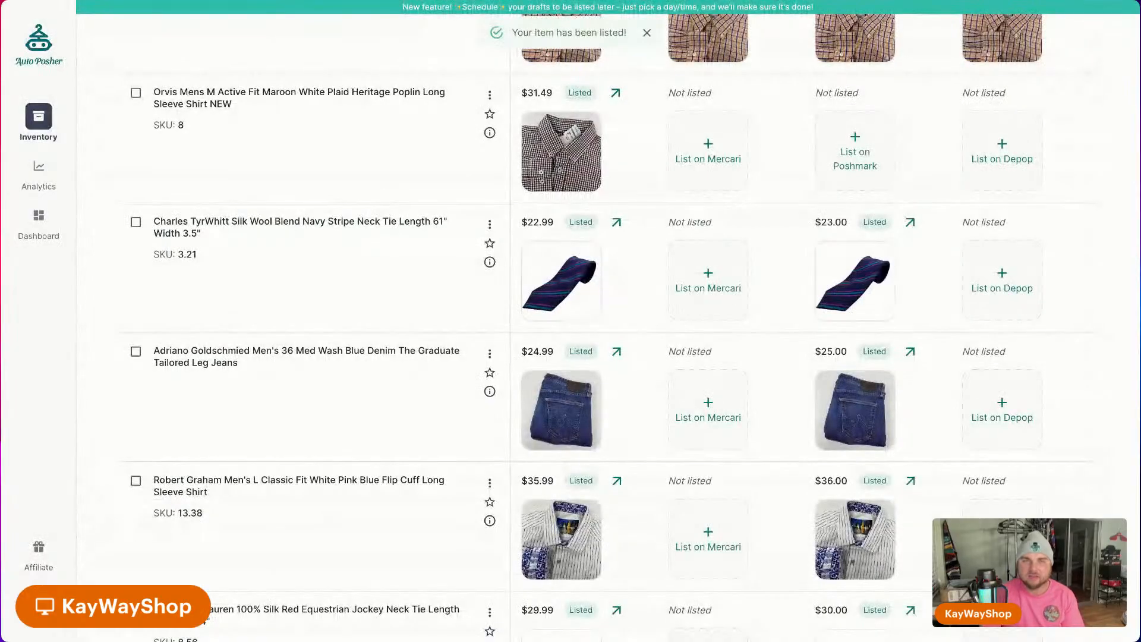
left_click(846, 158)
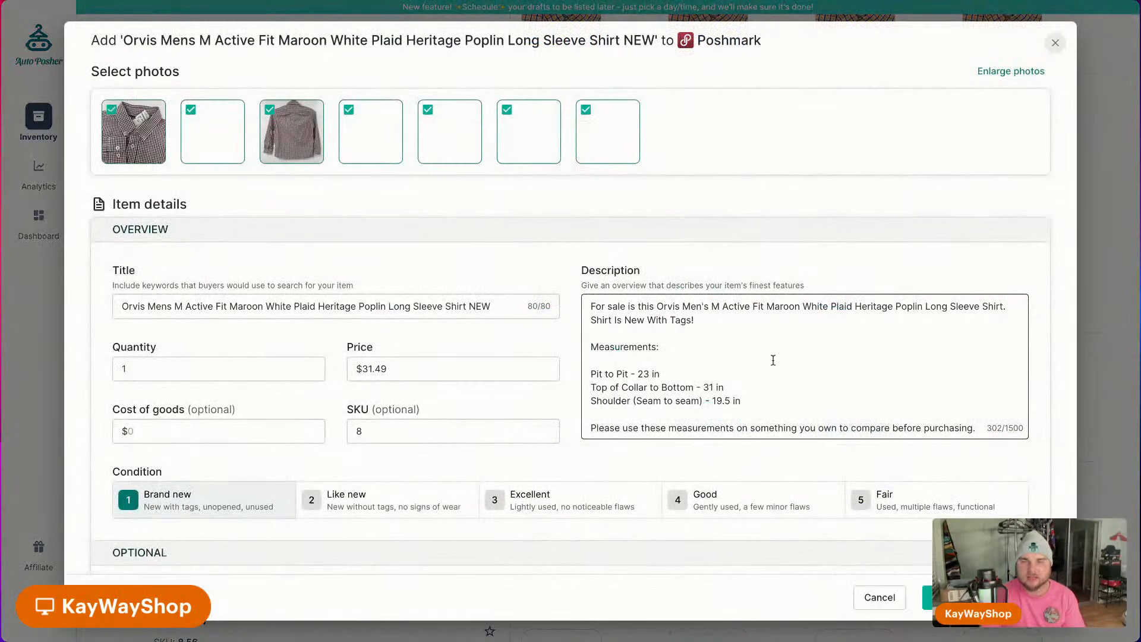
scroll(858, 502, "down", 8)
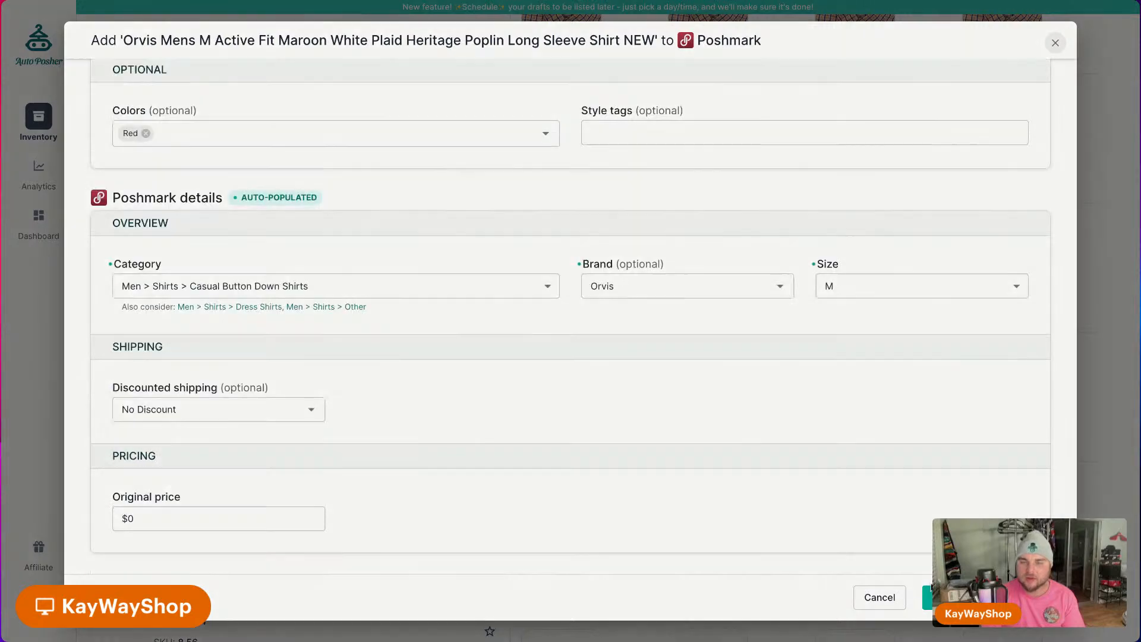
left_click(932, 590)
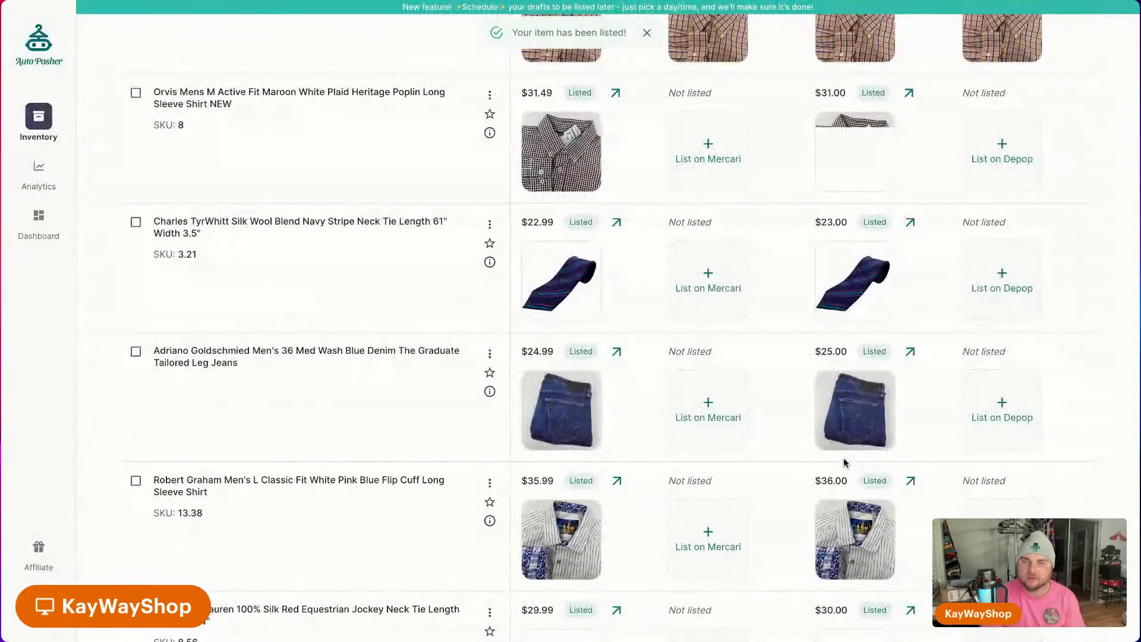
List the Travis Mathew gray golf chino pants and the Ralph Lauren Blake tan XXL shirt on Poshmark with their prefilled details.
scroll(868, 321, "up", 7)
left_click(858, 297)
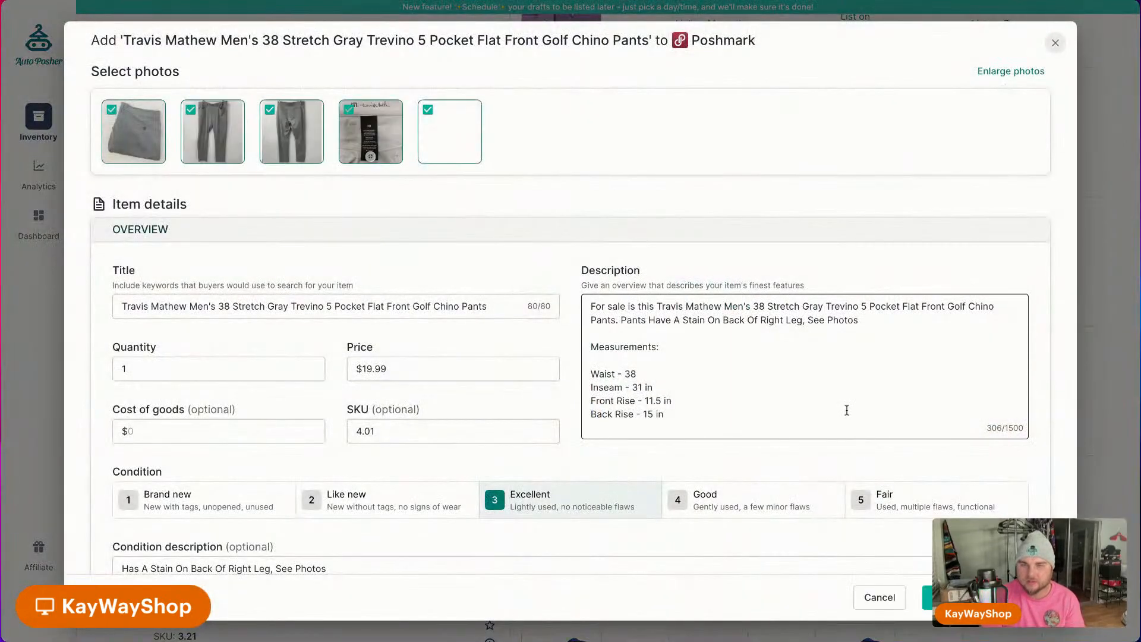
scroll(815, 469, "down", 10)
left_click(951, 598)
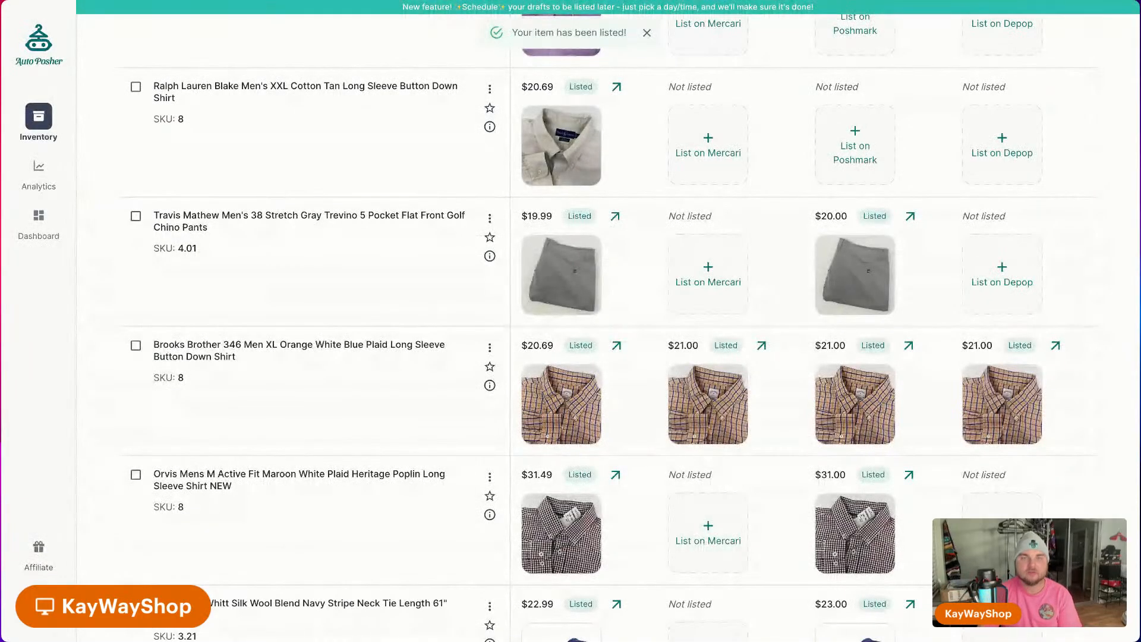
scroll(865, 440, "up", 3)
left_click(842, 327)
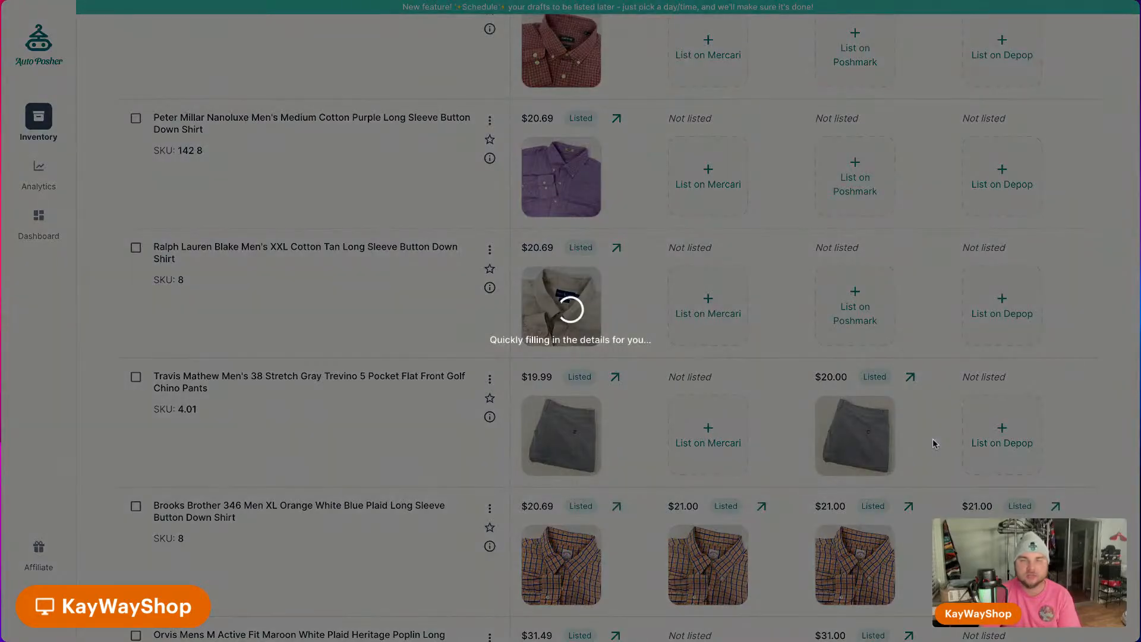
scroll(901, 466, "down", 10)
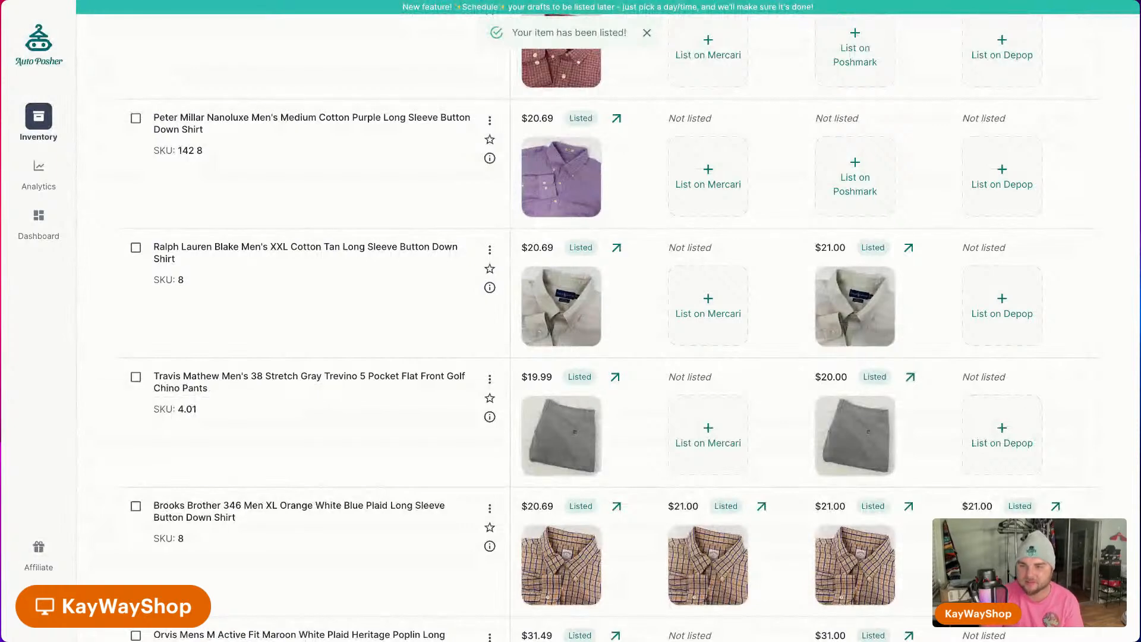
List the Peter Millar Nanoluxe purple shirt and the Orvis red navy plaid shirt on Poshmark with their prefilled details.
left_click(853, 178)
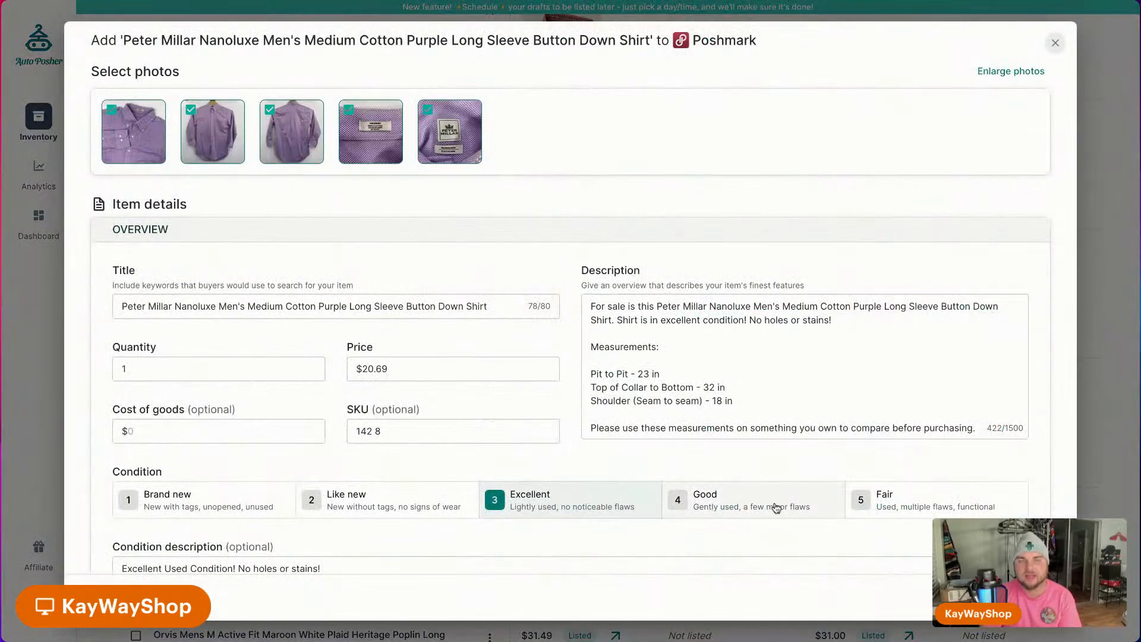
scroll(774, 499, "down", 1)
scroll(773, 497, "down", 8)
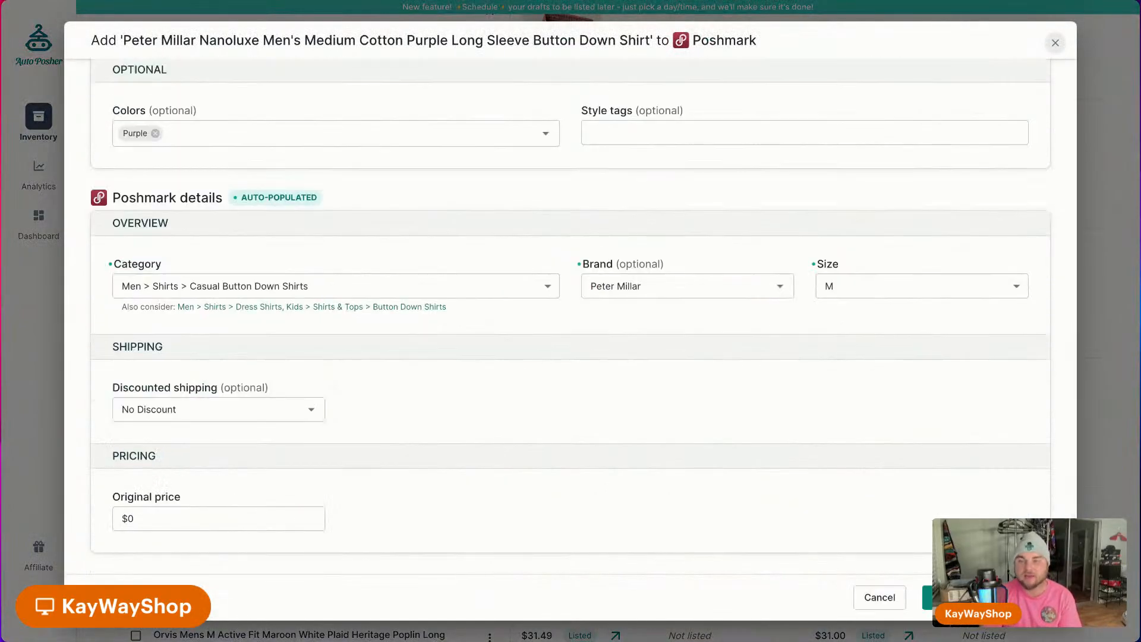
left_click(980, 597)
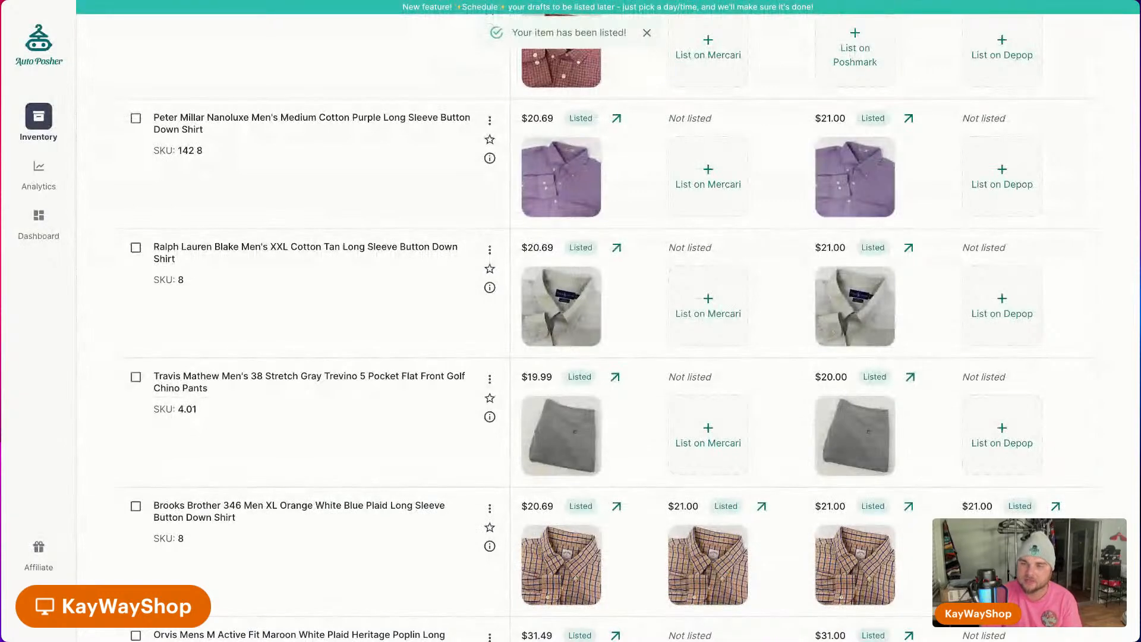
scroll(782, 459, "up", 4)
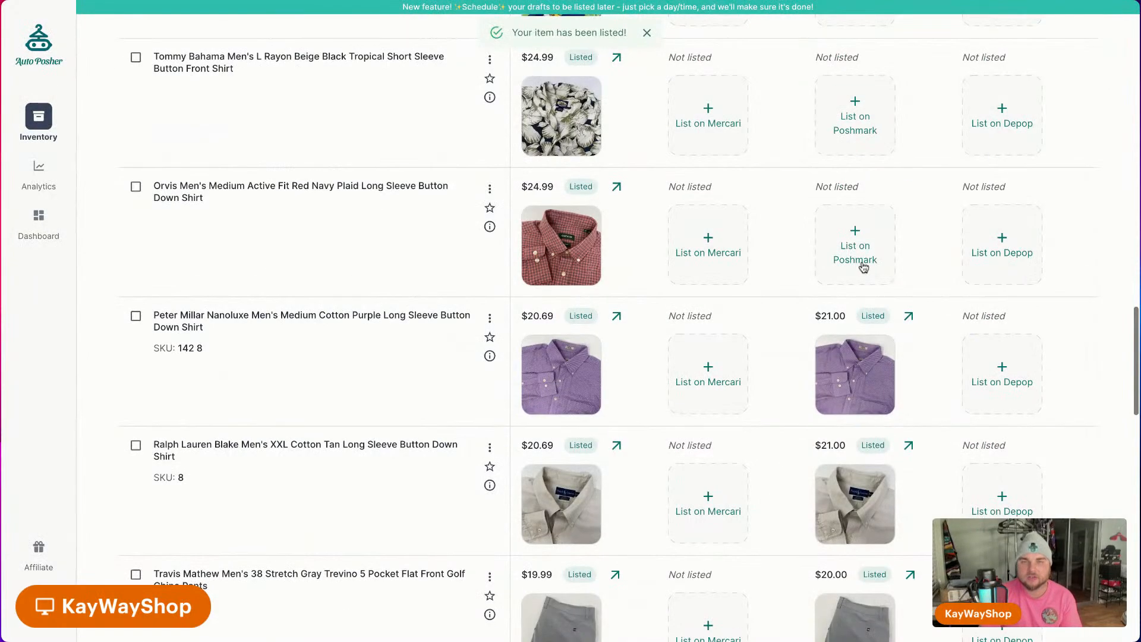
left_click(863, 263)
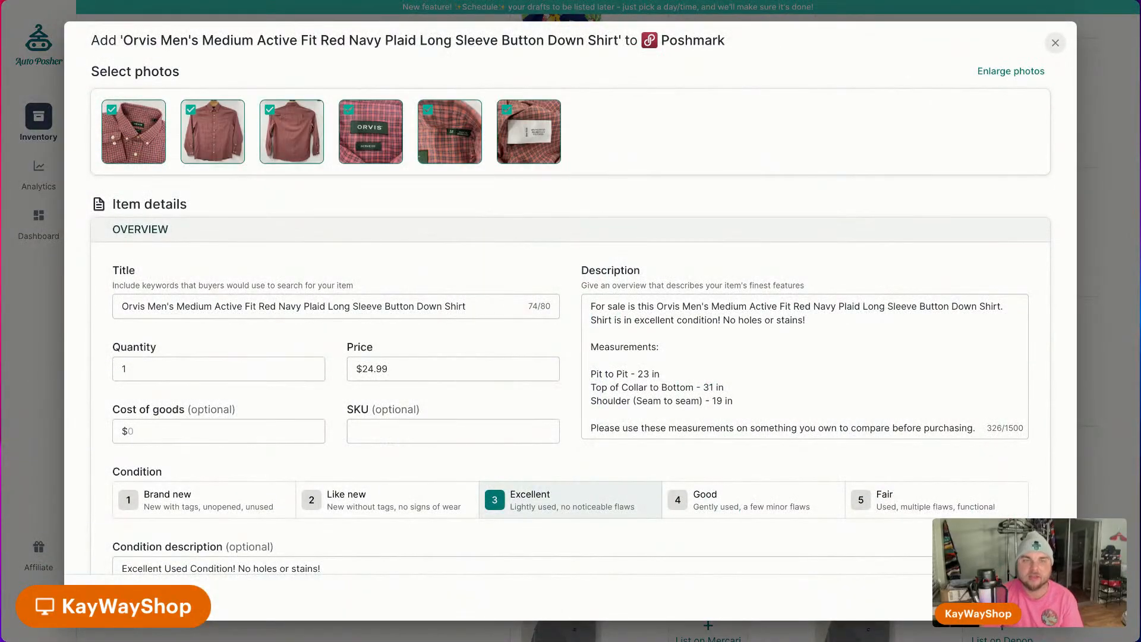
scroll(571, 321, "down", 10)
left_click(987, 597)
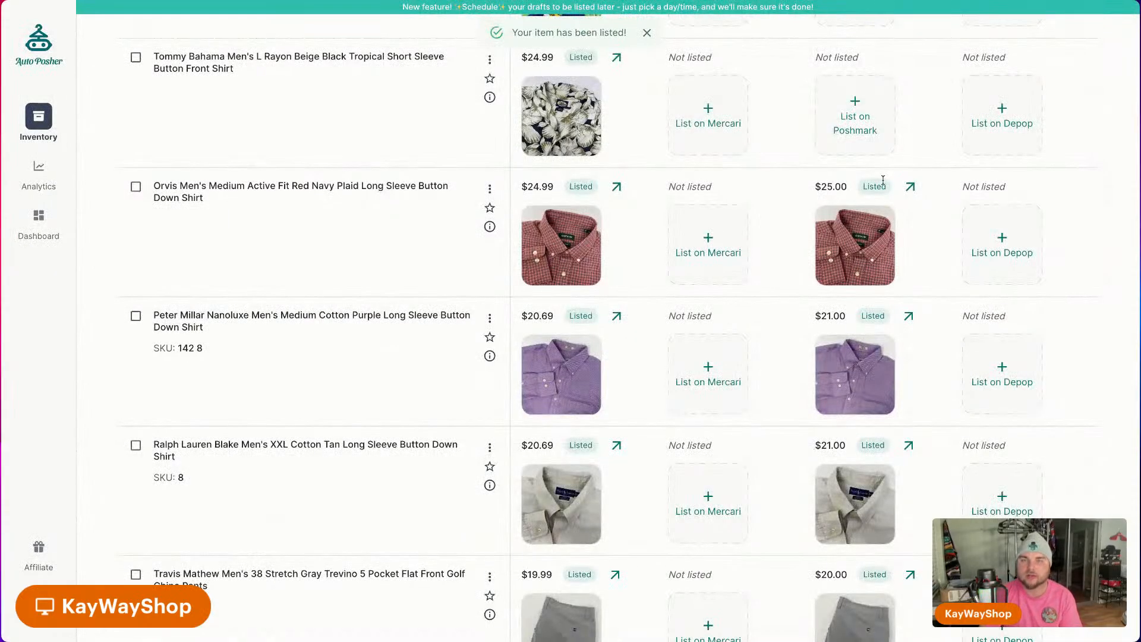
List the Tommy Bahama beige black tropical shirt and the Polo Ralph Lauren XXL blue tropical shirt on Poshmark with their prefilled details.
left_click(867, 147)
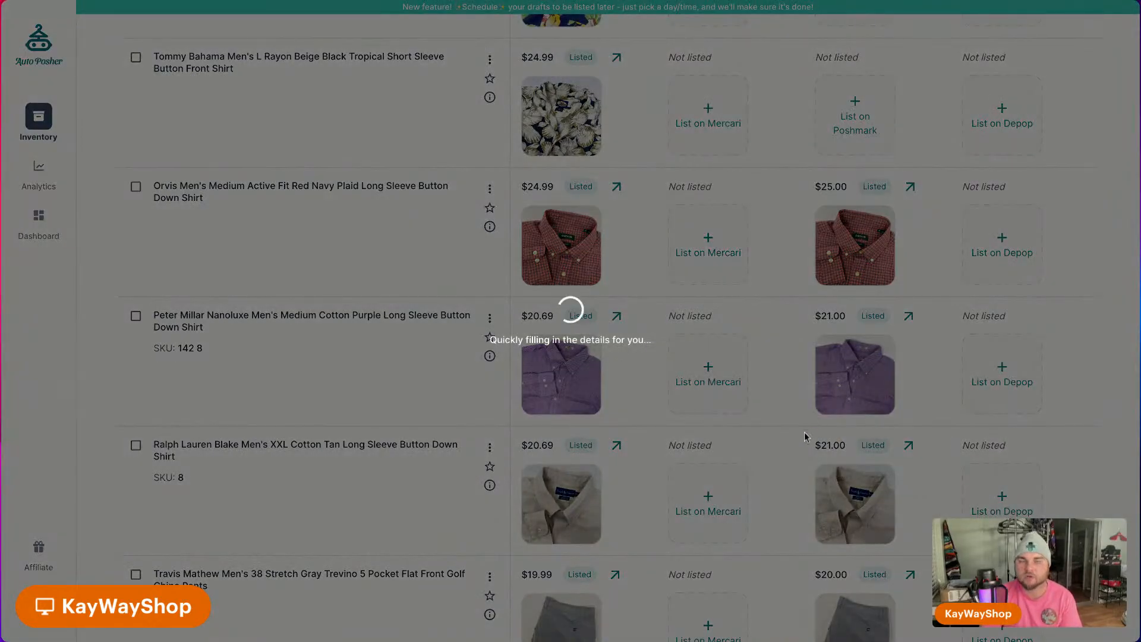
scroll(804, 432, "down", 10)
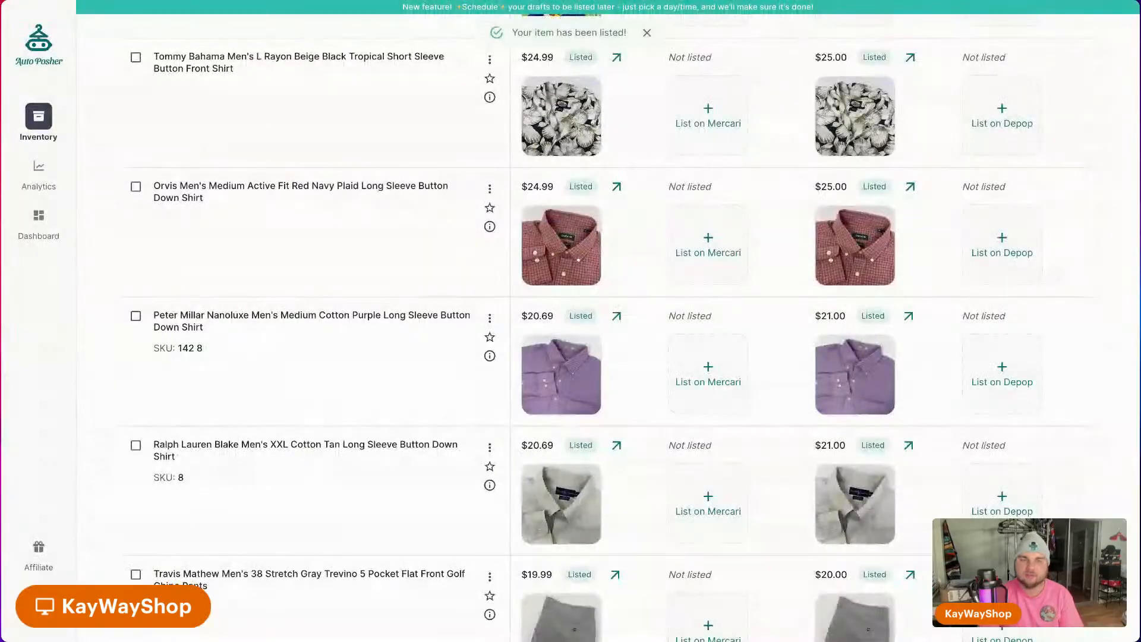
left_click(862, 375)
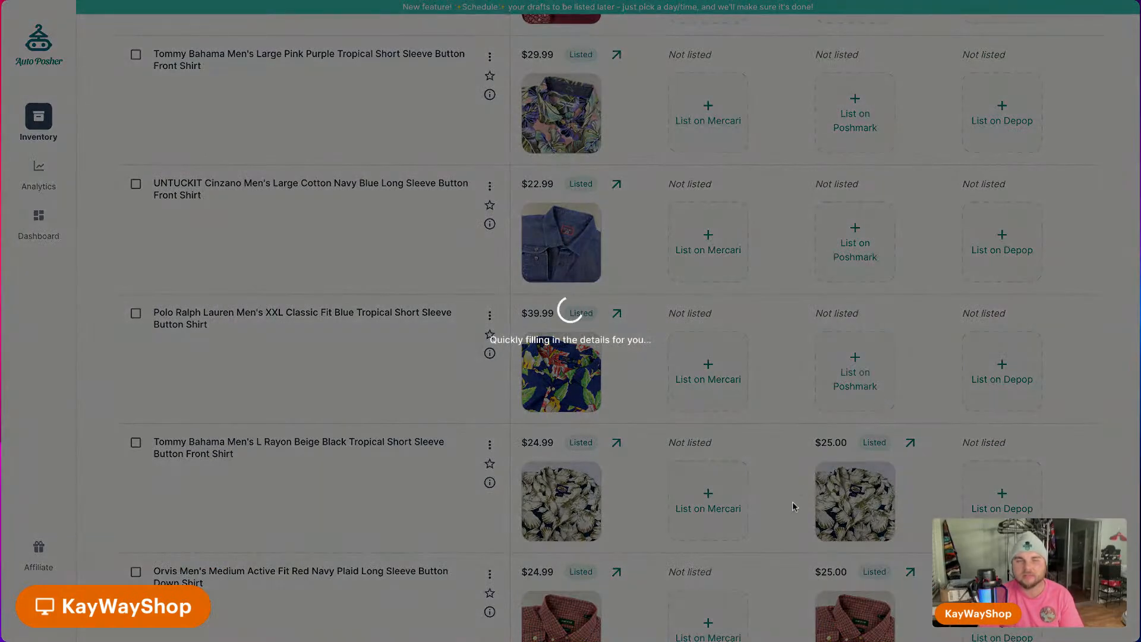
scroll(793, 501, "down", 10)
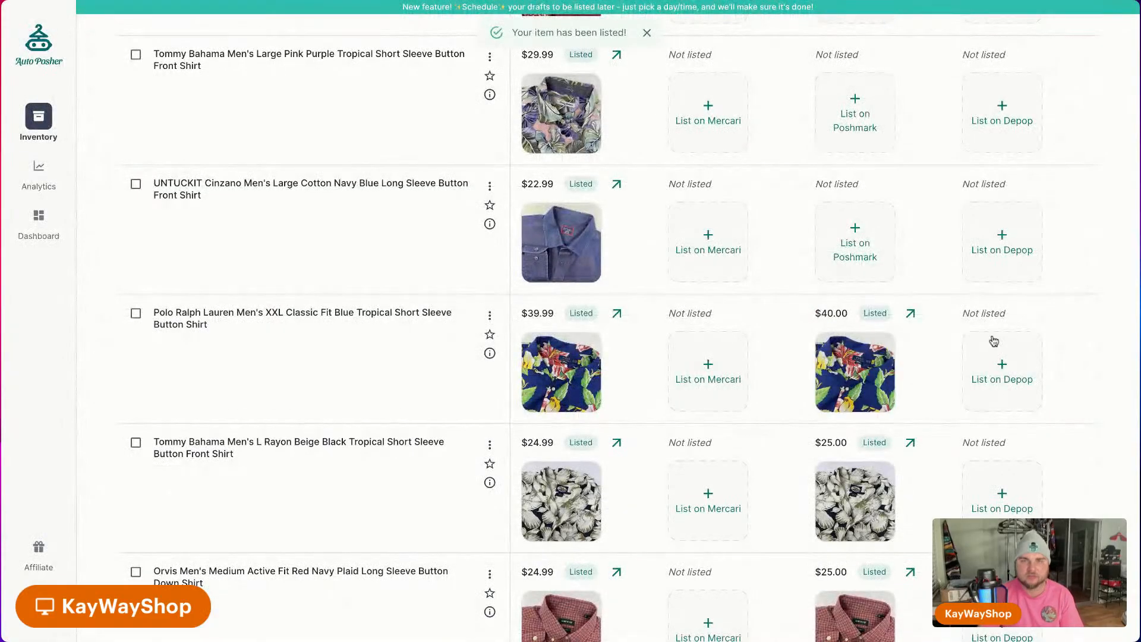
List the UNTUCKIT Cinzano navy shirt and the Tommy Bahama pink purple tropical shirt on Poshmark with their prefilled details.
left_click(841, 234)
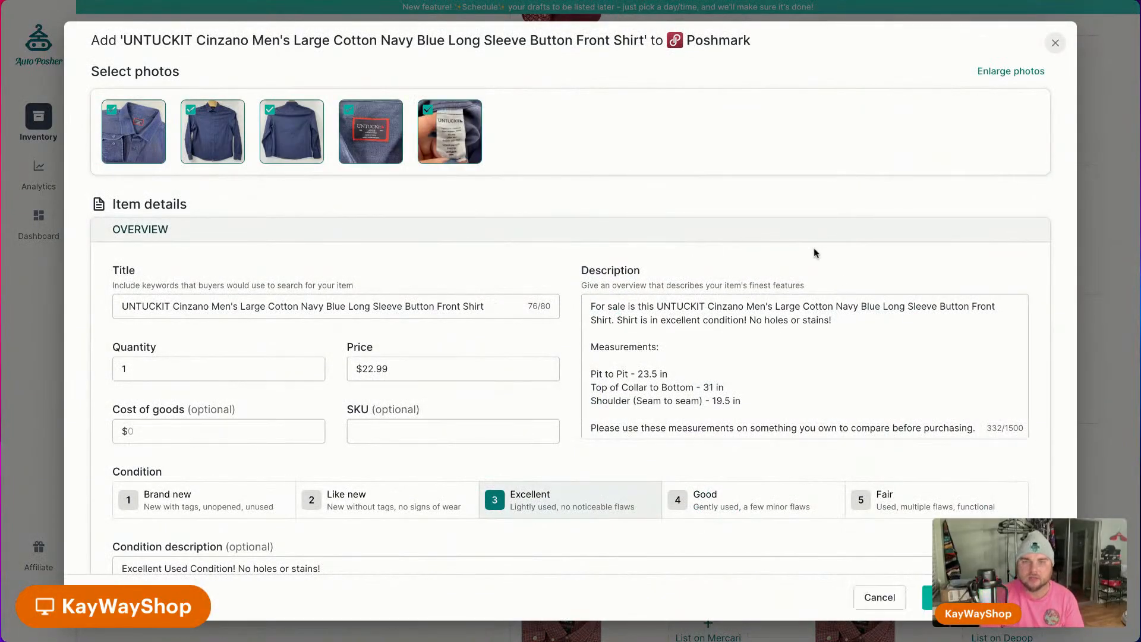
scroll(834, 262, "down", 10)
left_click(980, 598)
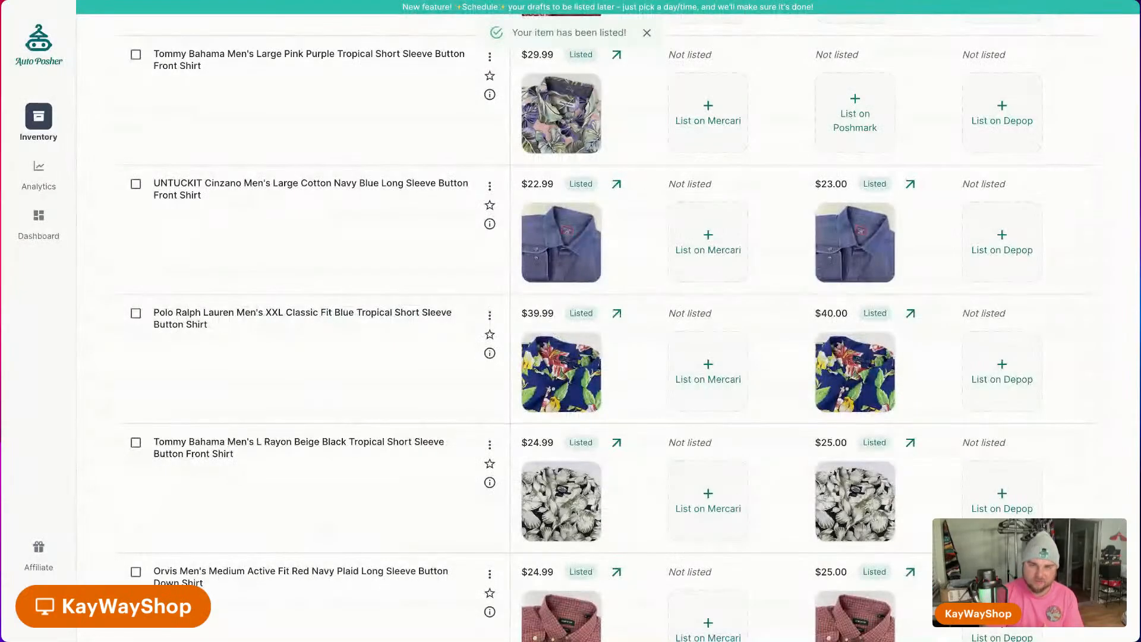
left_click(863, 135)
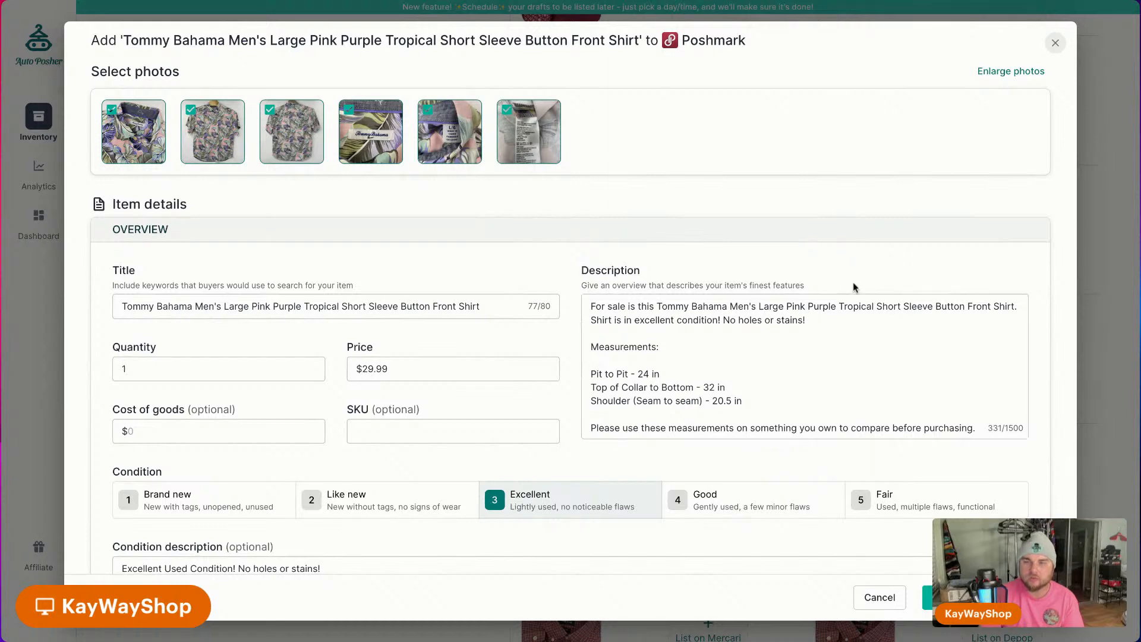
scroll(821, 516, "down", 10)
left_click(927, 597)
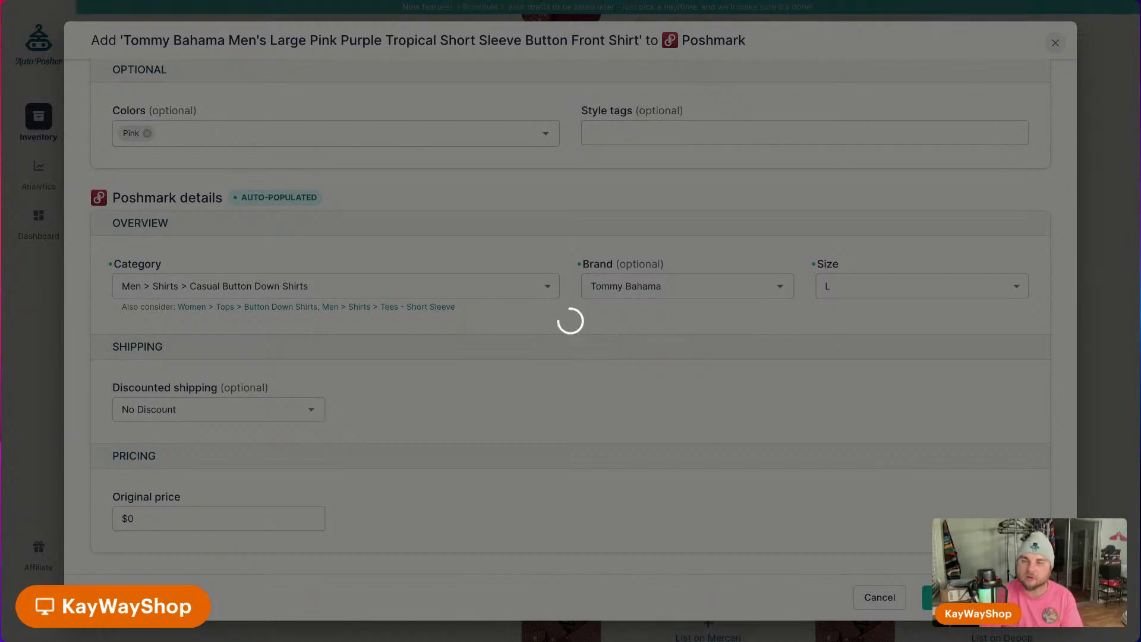
List the Robert Graham 3XL maroon shirt and the Robert Graham white purple blue plaid shirt on Poshmark with their prefilled details.
scroll(802, 384, "up", 5)
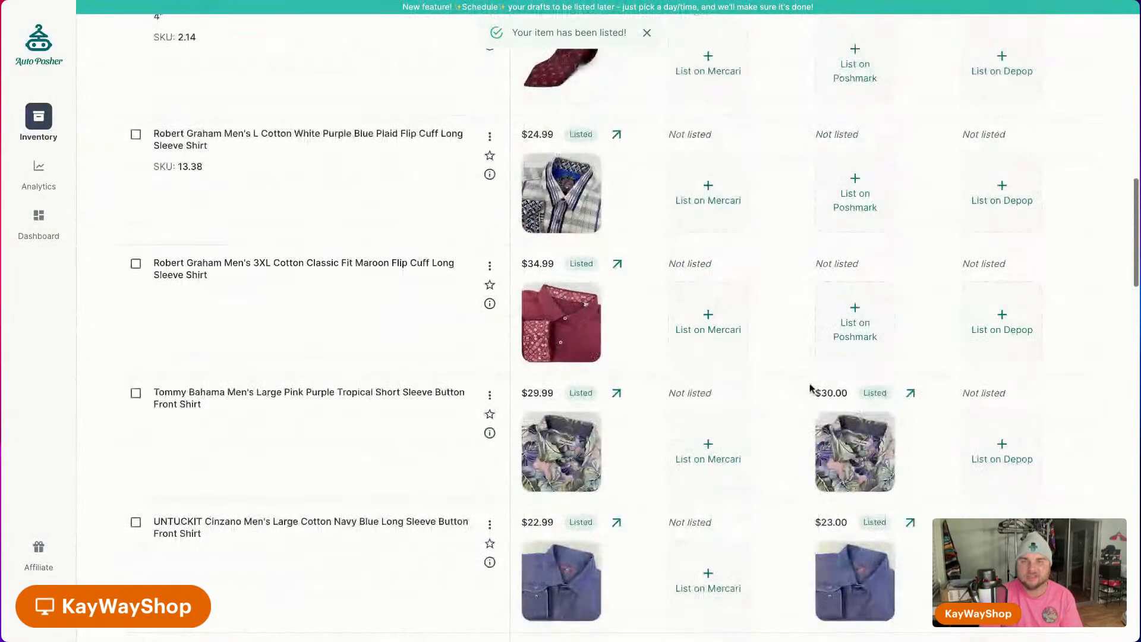
left_click(856, 330)
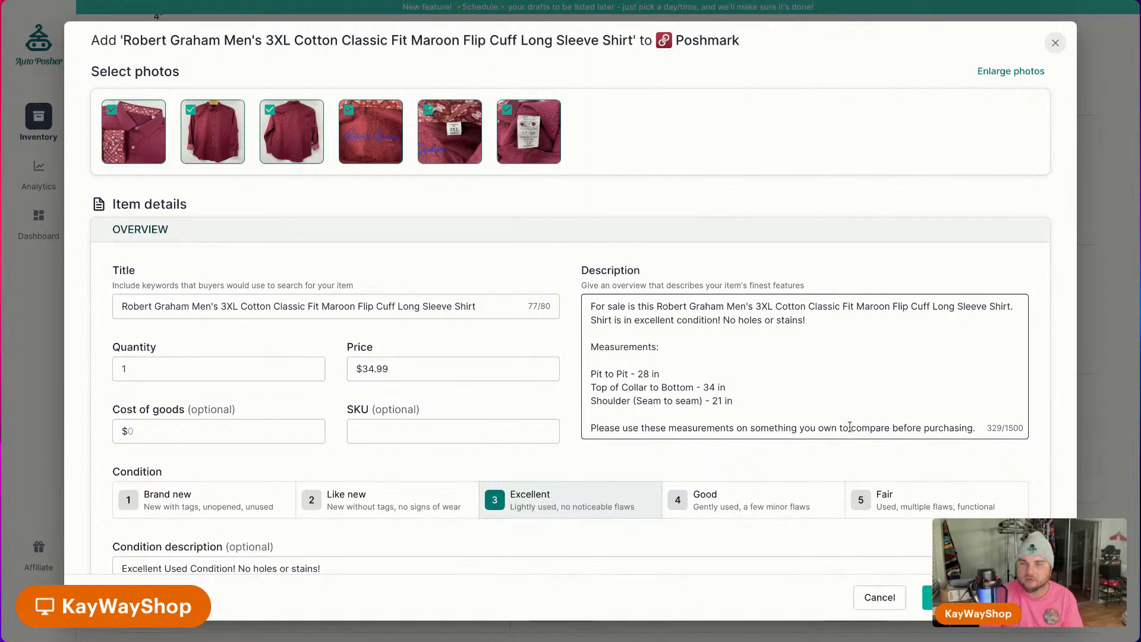
scroll(888, 520, "down", 10)
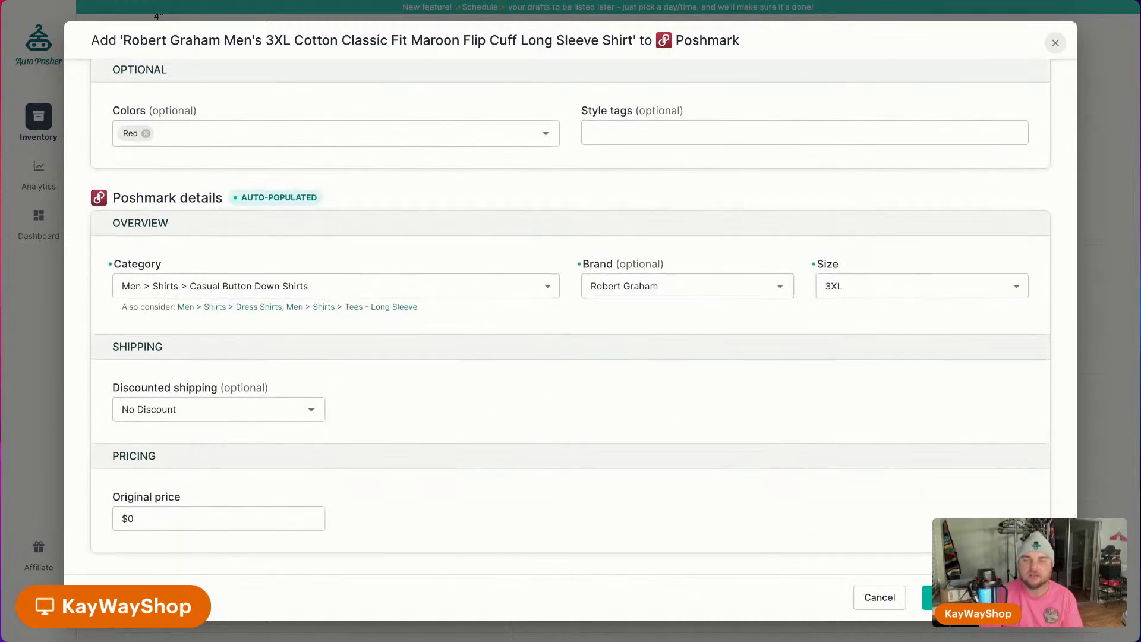
left_click(928, 598)
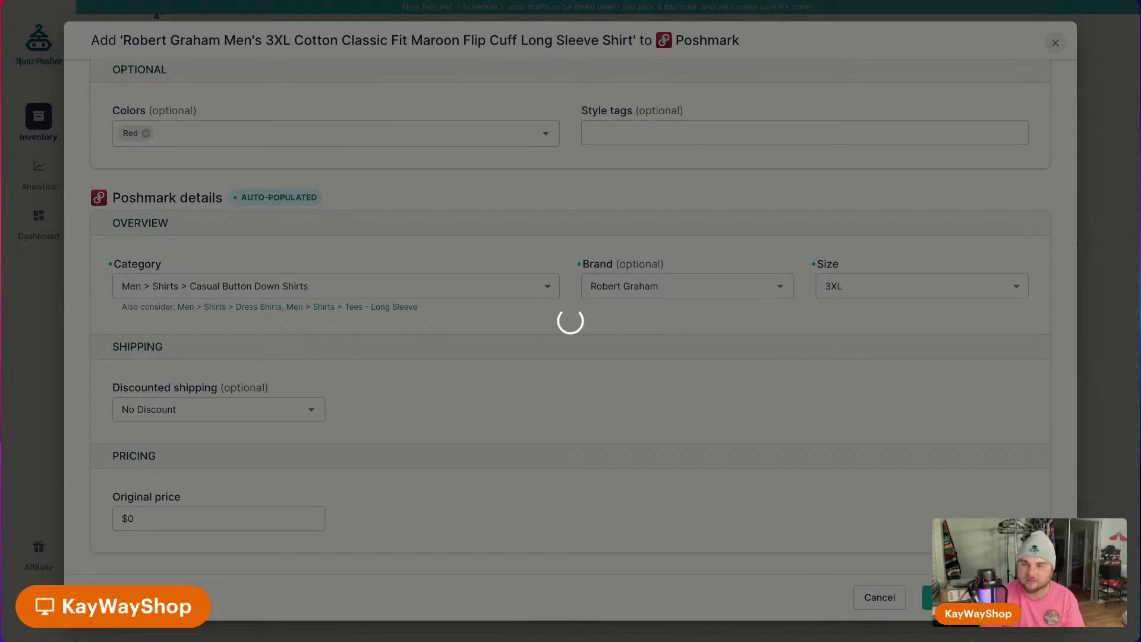
scroll(739, 326, "up", 5)
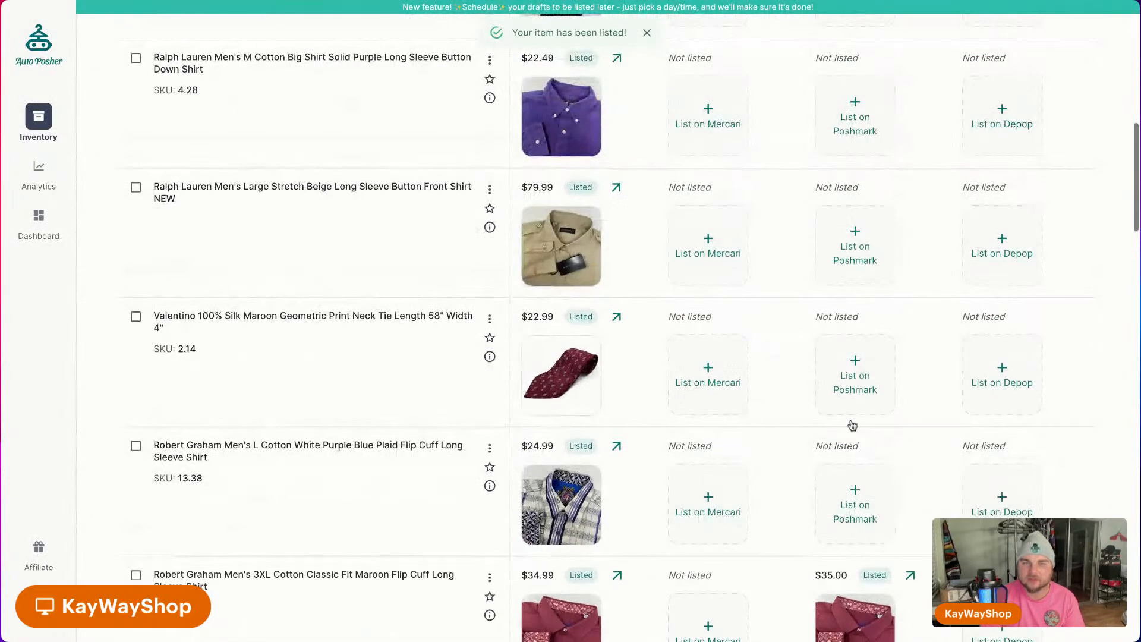
left_click(867, 498)
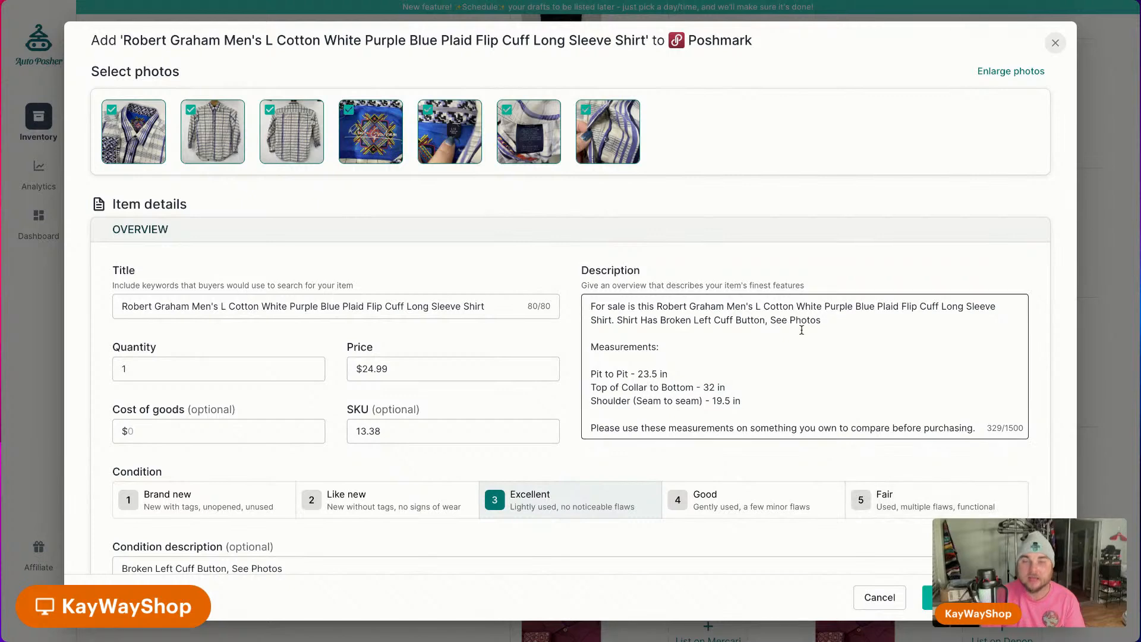
scroll(843, 258, "down", 10)
left_click(981, 598)
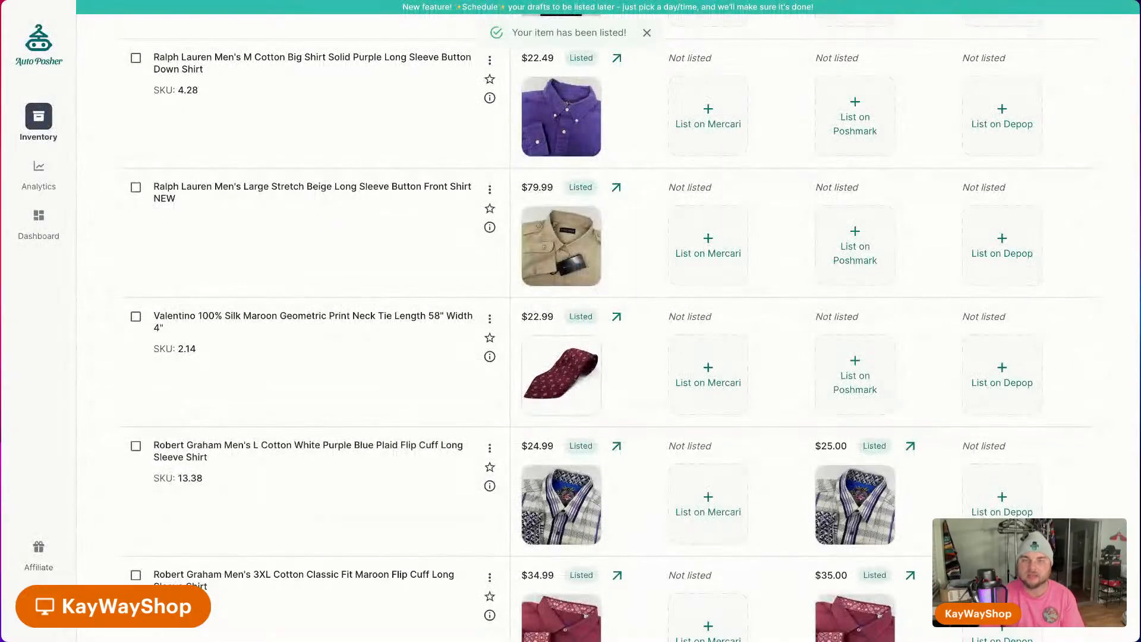
List the Valentino maroon geometric tie and the new Ralph Lauren stretch beige shirt on Poshmark with their prefilled details.
left_click(870, 391)
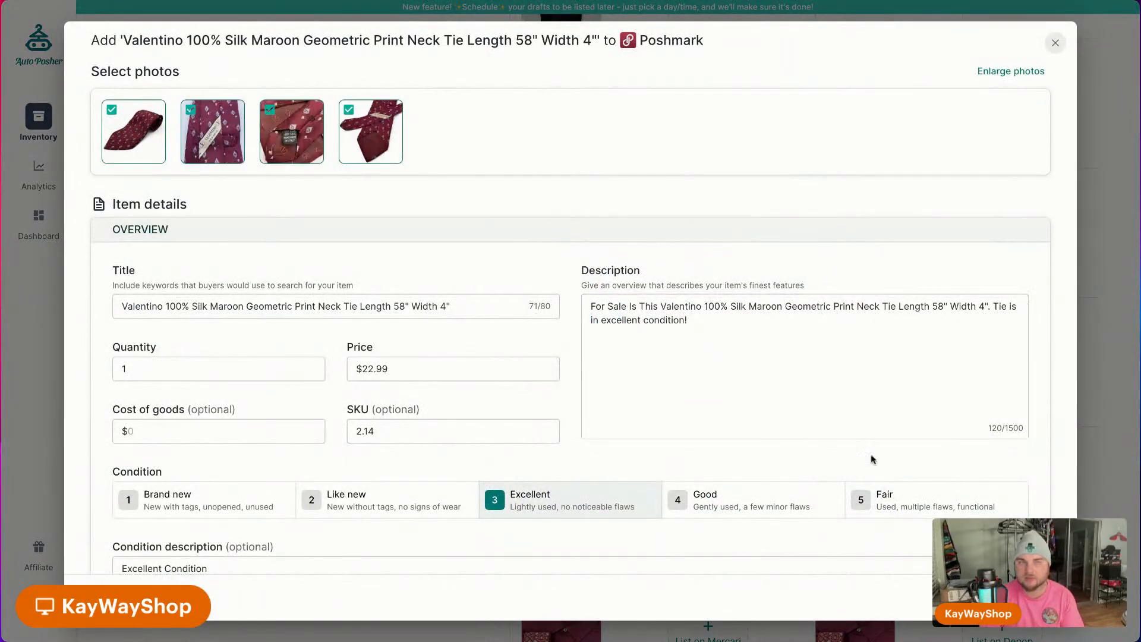
scroll(865, 484, "down", 10)
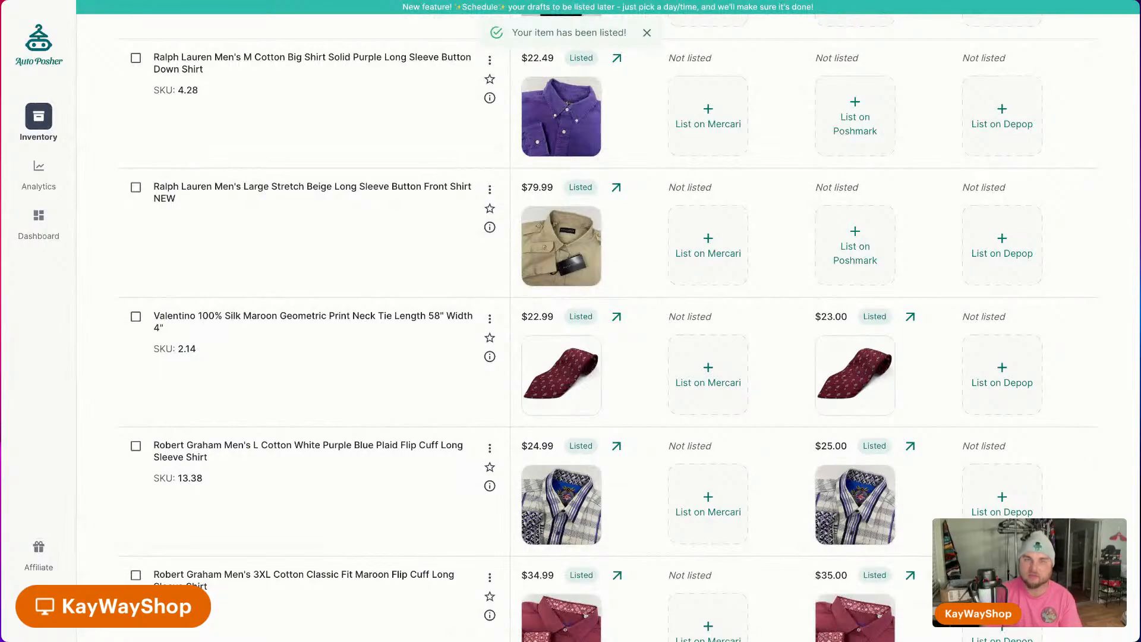
left_click(843, 261)
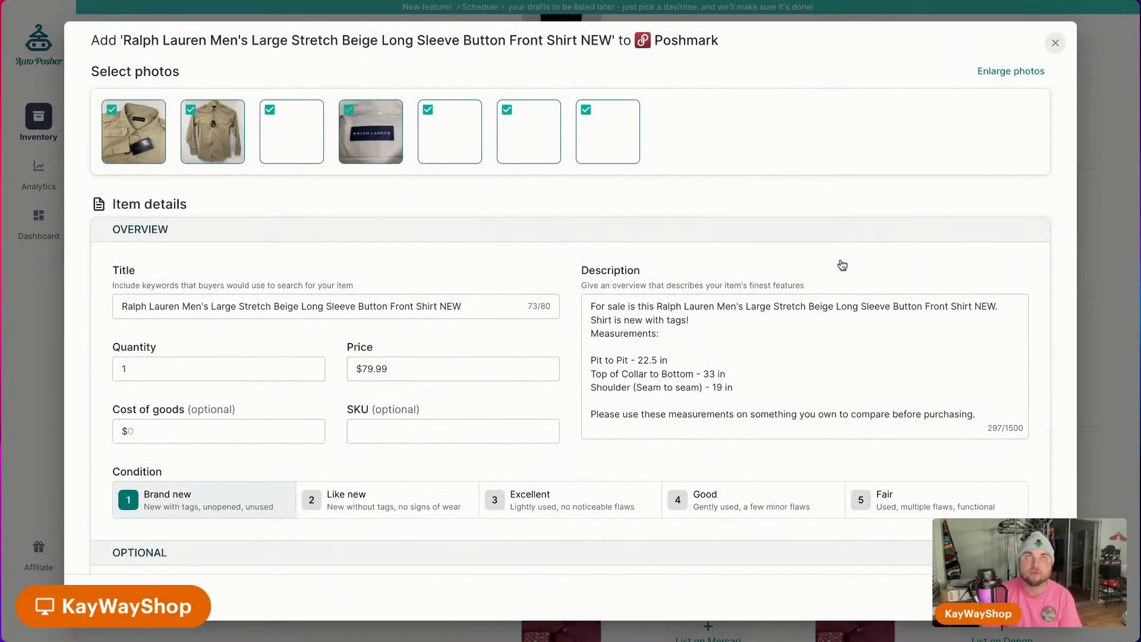
scroll(911, 400, "down", 8)
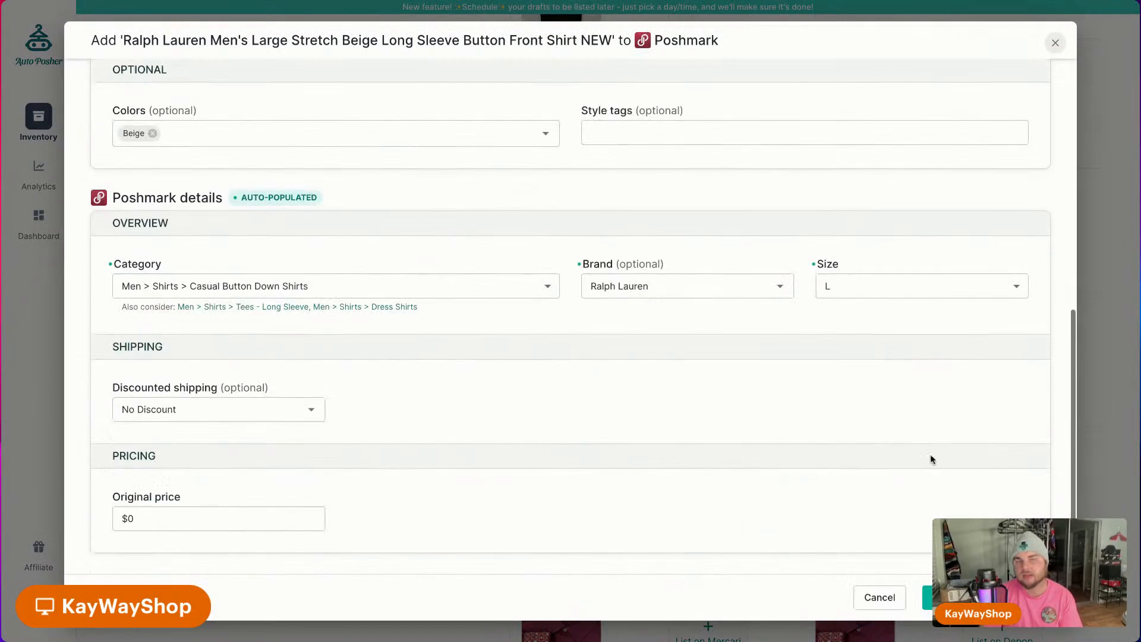
left_click(951, 597)
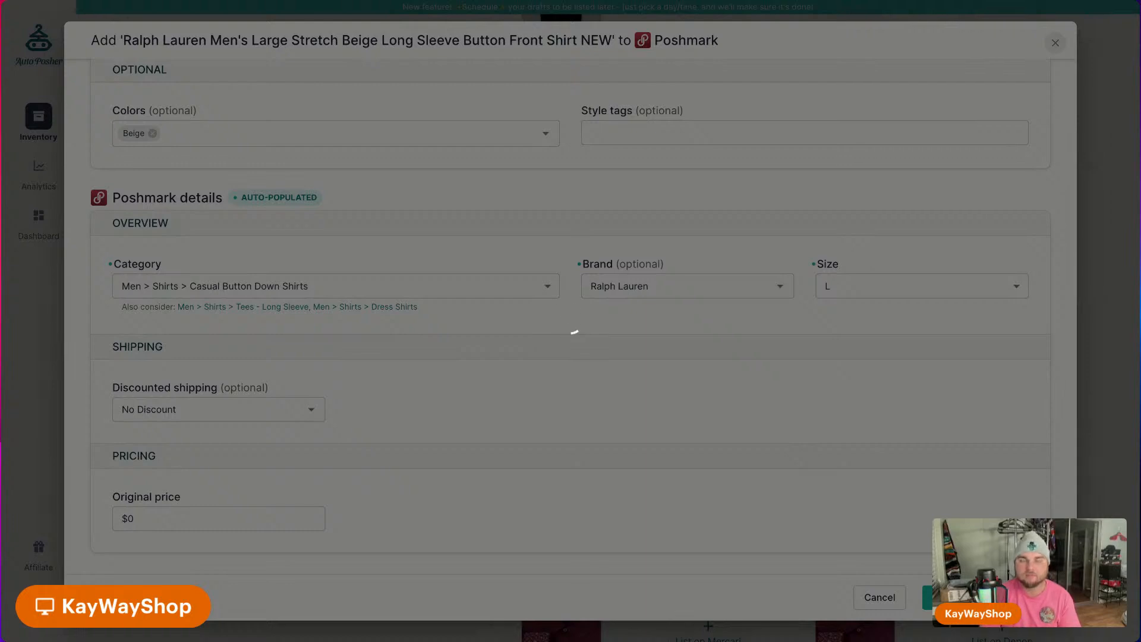
List the Ralph Lauren medium solid purple Big Shirt on Poshmark with its prefilled details.
scroll(867, 276, "up", 3)
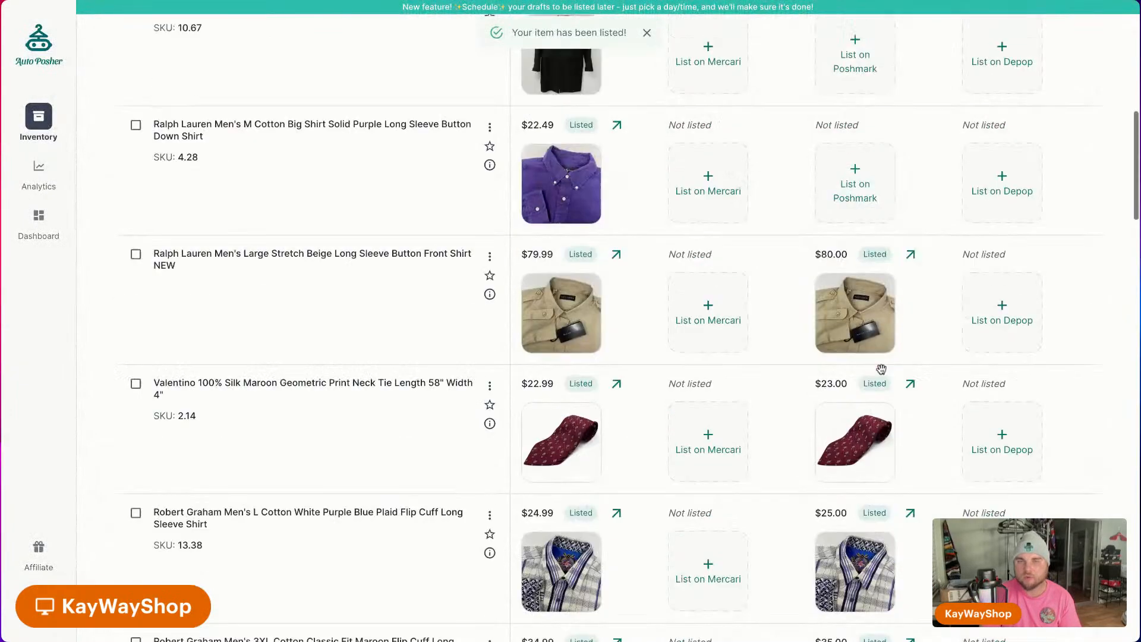
left_click(866, 276)
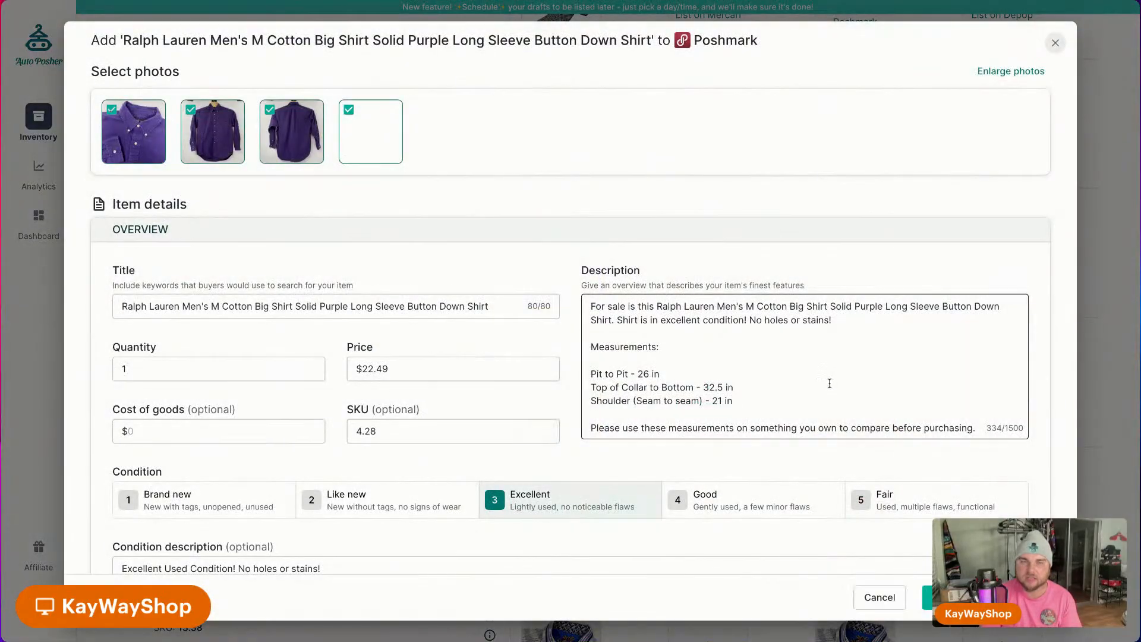
scroll(840, 472, "down", 10)
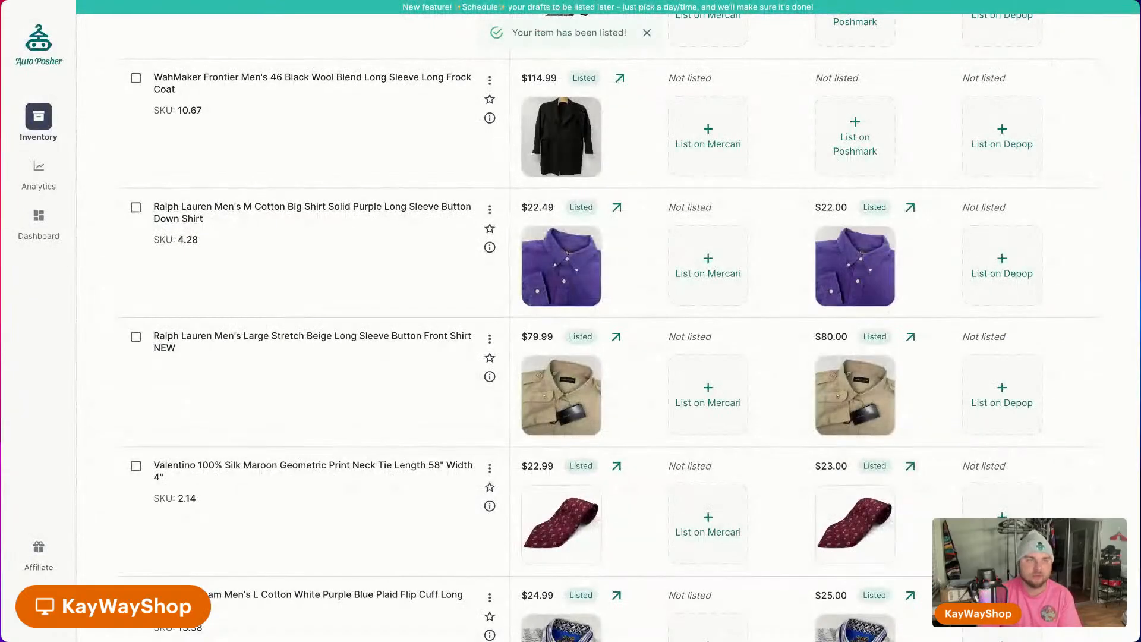
List the WahMaker Frontier black frock coat on Poshmark, adding 46 as a custom size.
left_click(879, 140)
scroll(743, 390, "down", 10)
scroll(850, 388, "up", 10)
scroll(732, 407, "down", 10)
left_click(869, 308)
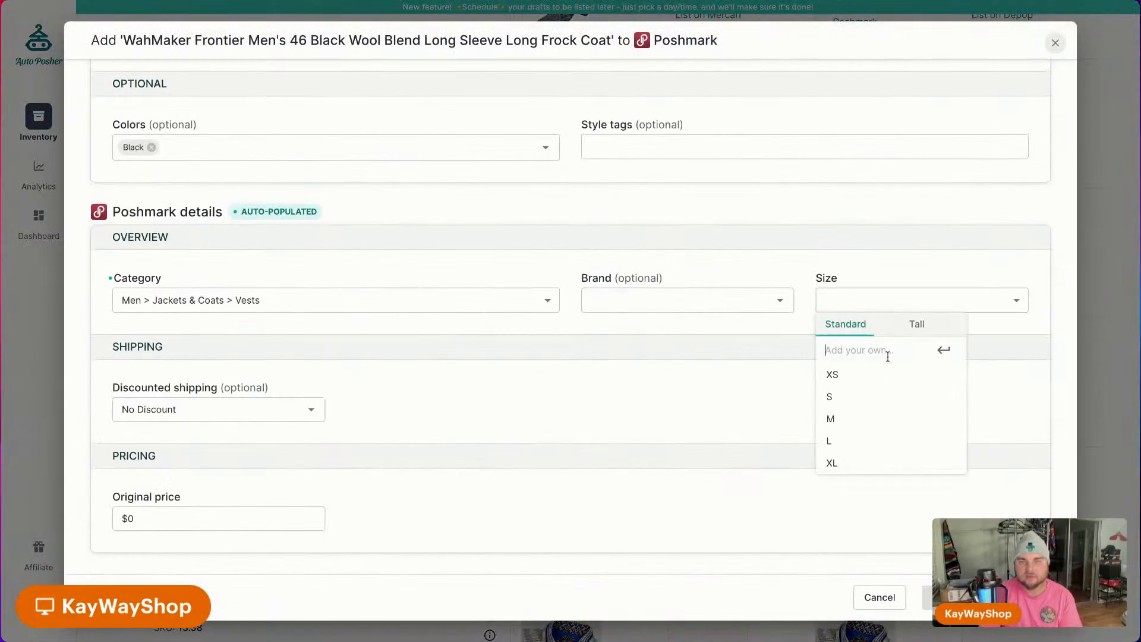
left_click(868, 354)
type("46")
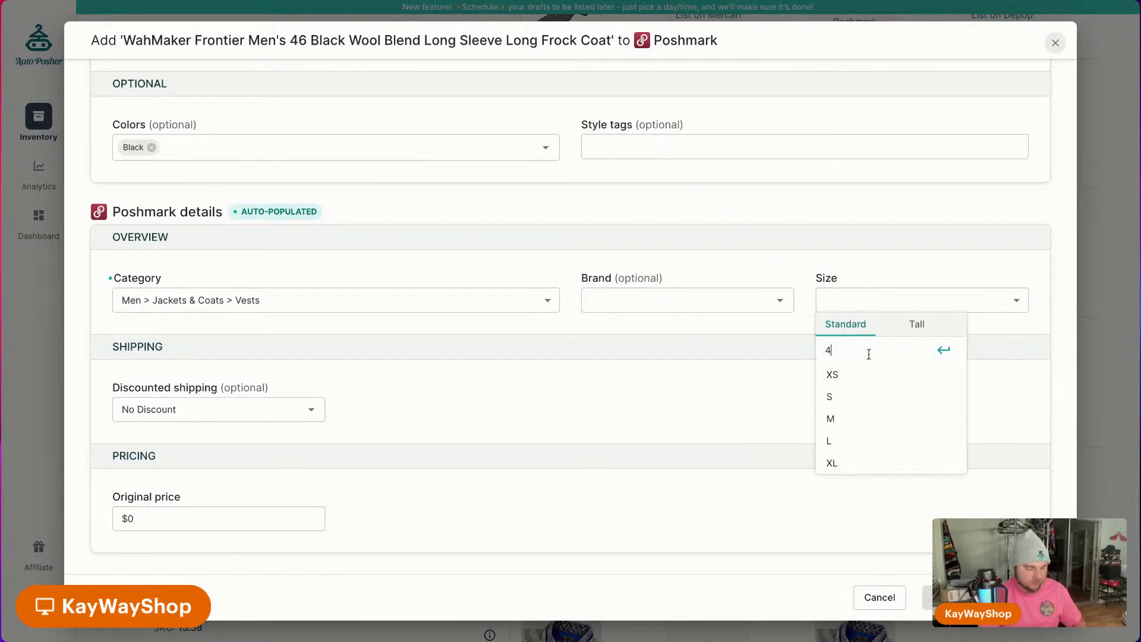
left_click(944, 354)
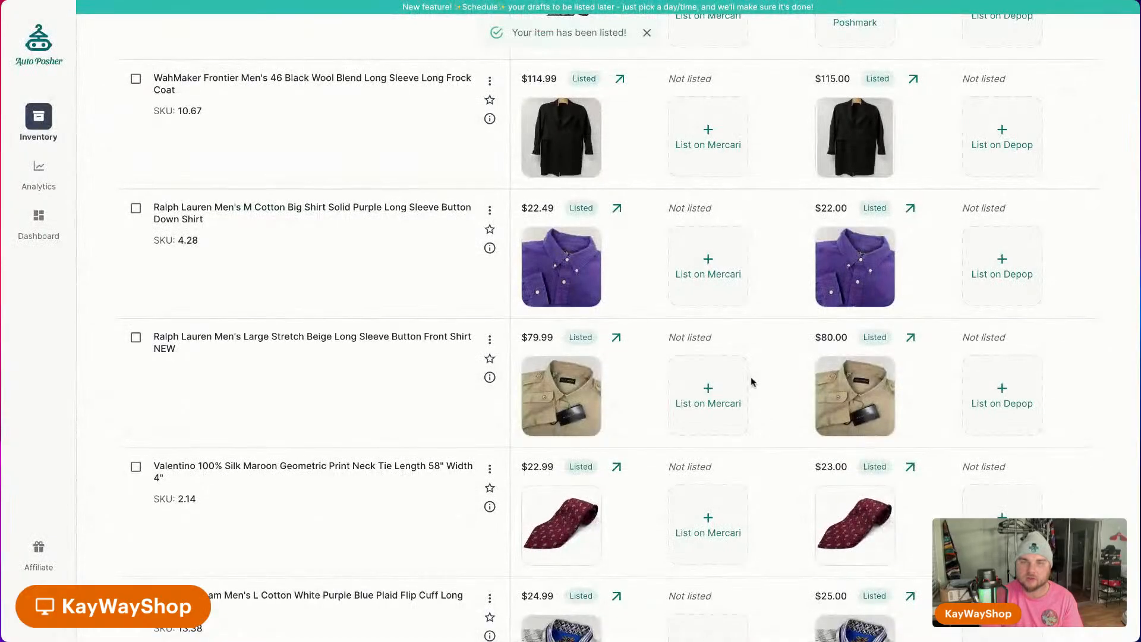
List the Charles Tyrwhitt white black houndstooth red stripe tie on Poshmark with its prefilled details.
scroll(752, 382, "up", 5)
left_click(838, 344)
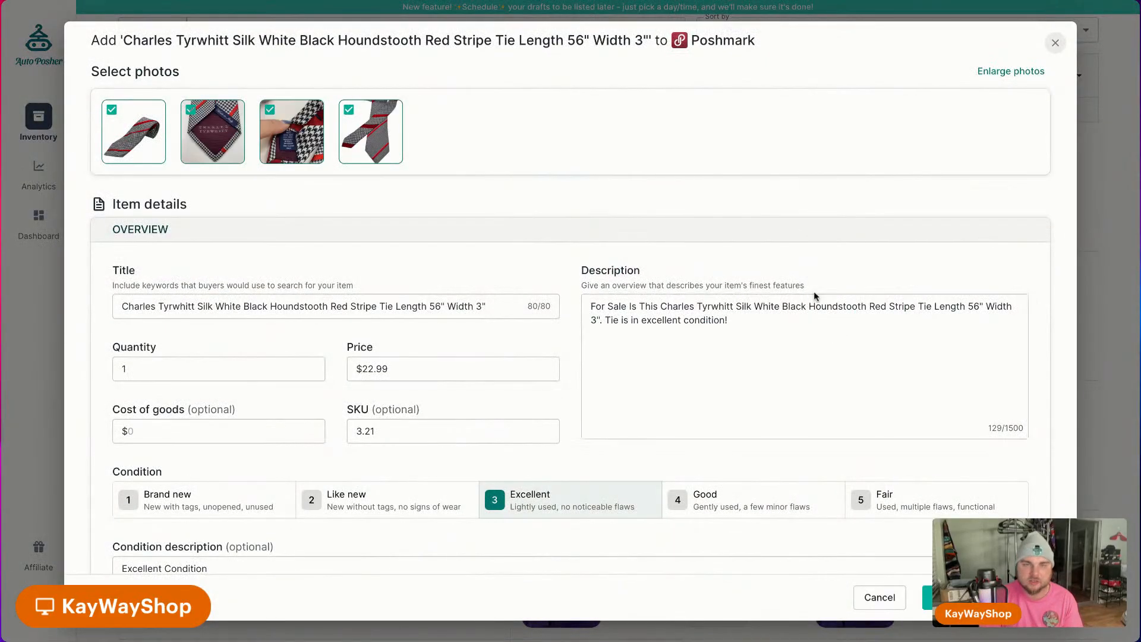
scroll(813, 278, "down", 10)
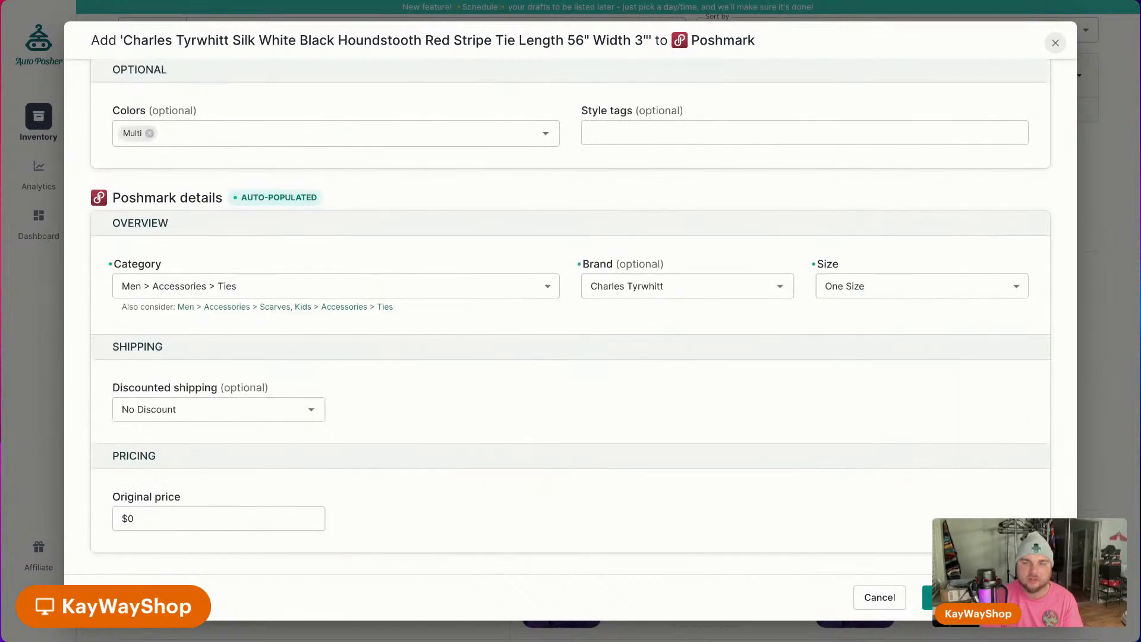
left_click(927, 597)
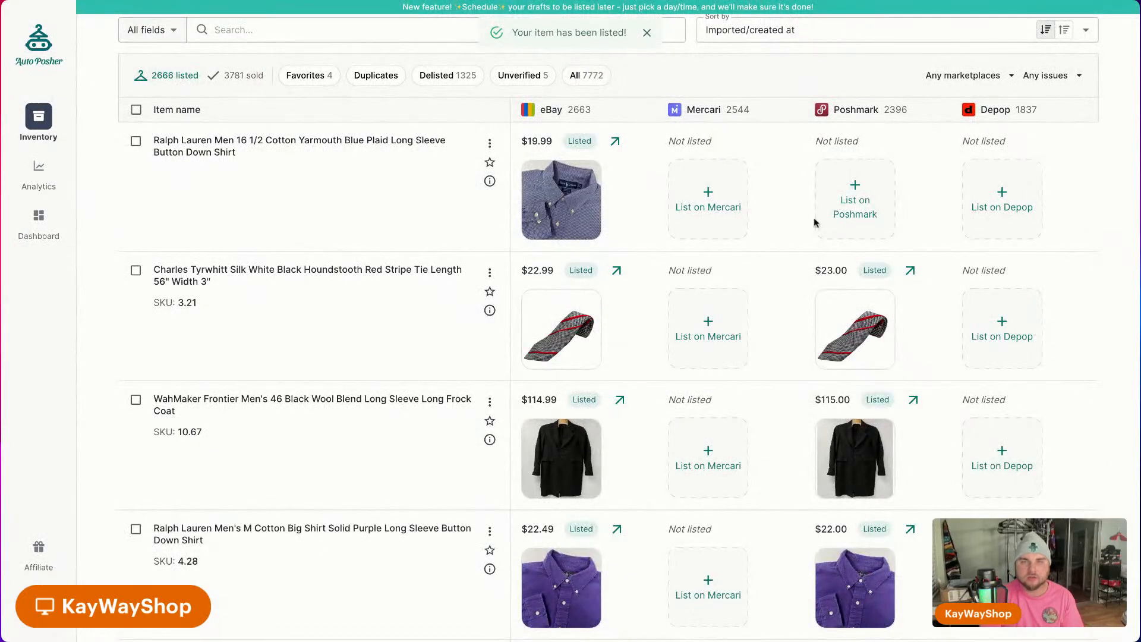
List the Ralph Lauren Yarmouth blue plaid shirt on Poshmark with the size set to Neck 16.5.
left_click(848, 207)
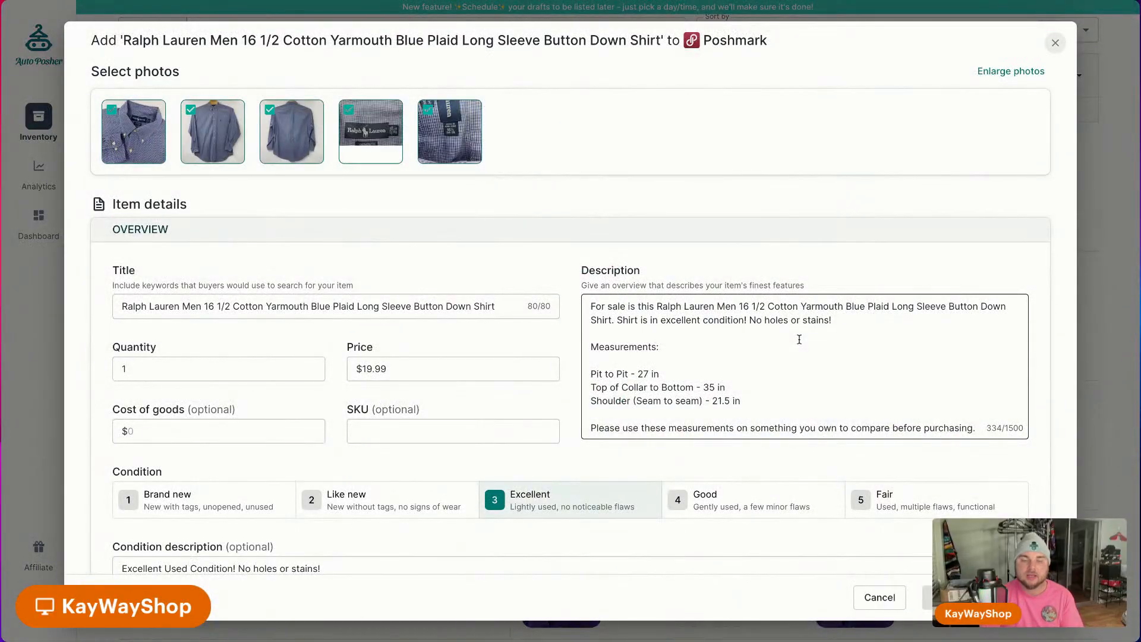
scroll(812, 371, "down", 9)
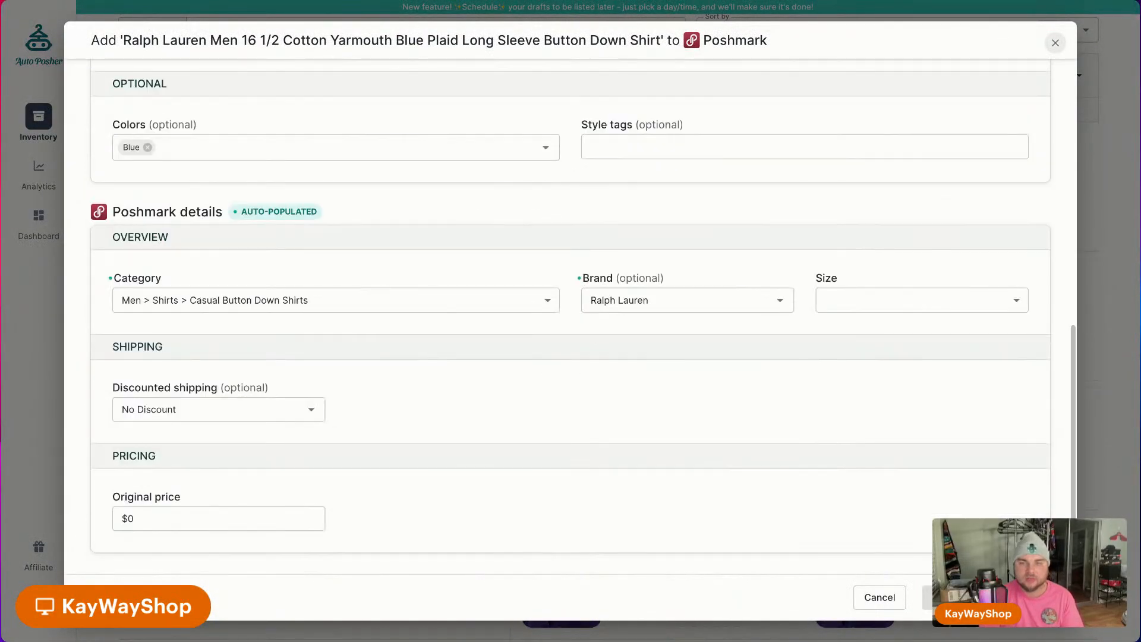
scroll(766, 521, "up", 4)
scroll(840, 486, "up", 6)
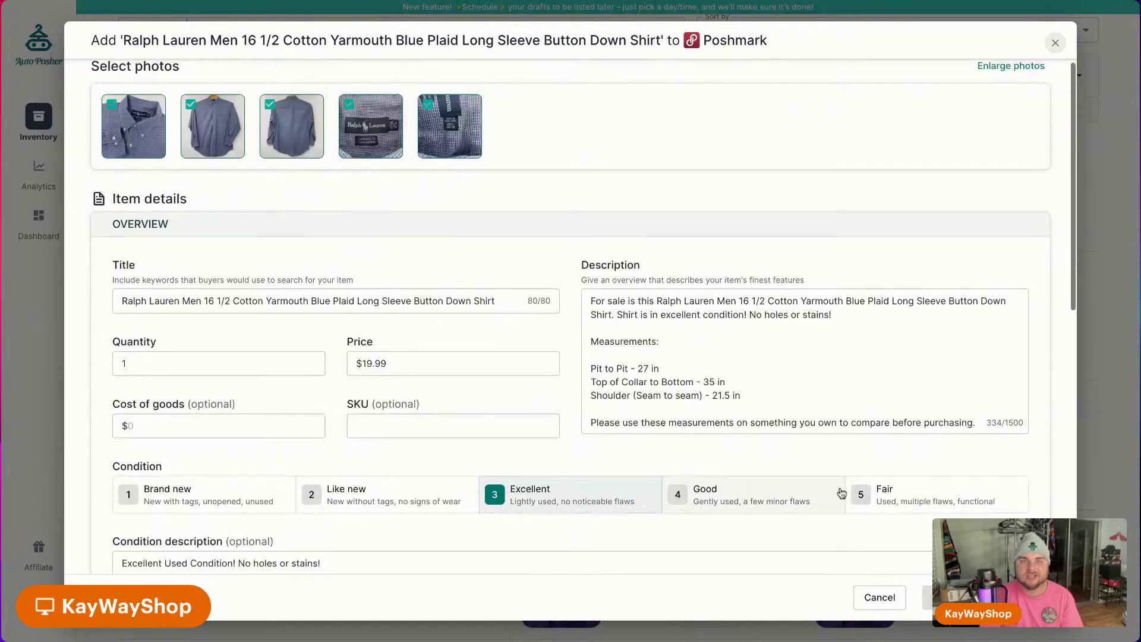
scroll(875, 458, "down", 9)
left_click(904, 304)
scroll(873, 475, "down", 2)
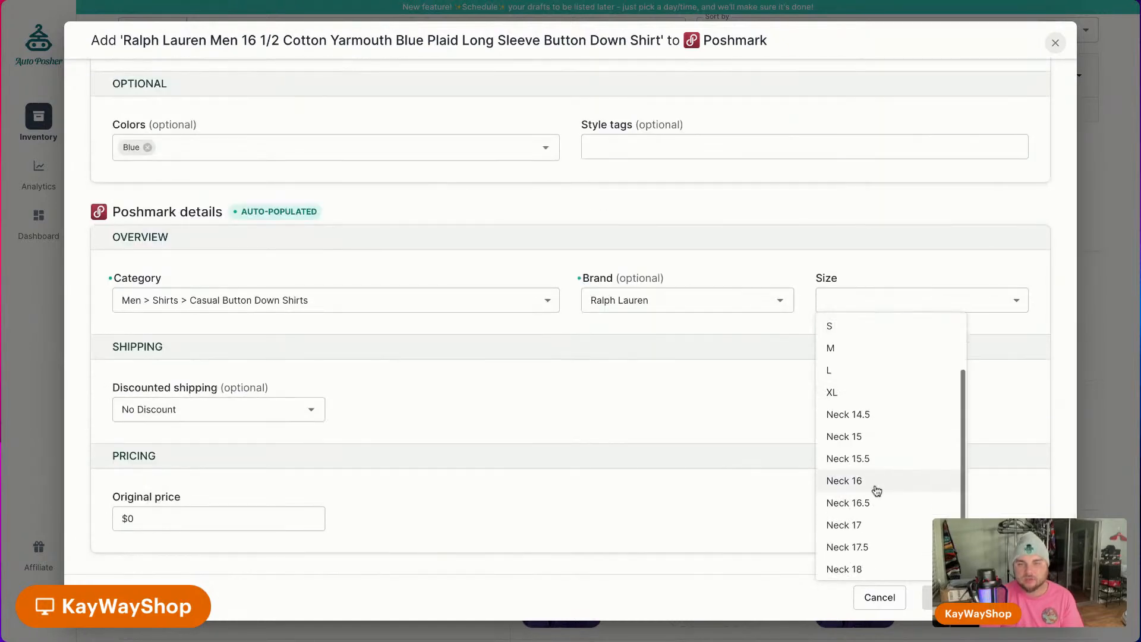
left_click(868, 502)
left_click(951, 597)
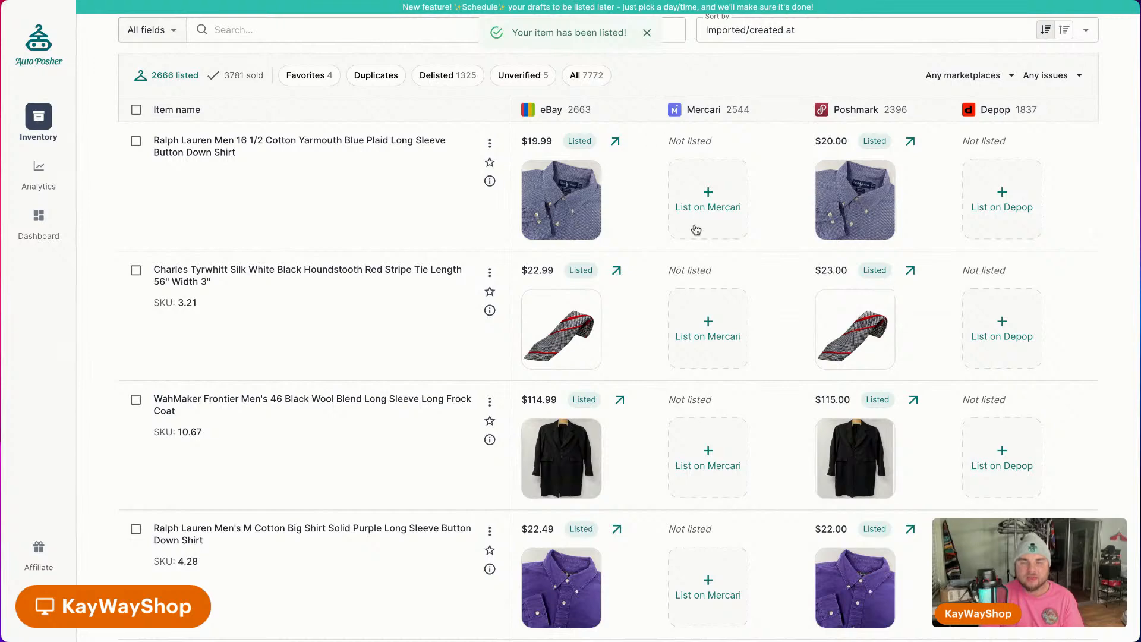
Open the analytics charts for this month and examine revenue versus profit and the comparison by marketplace.
scroll(160, 256, "up", 3)
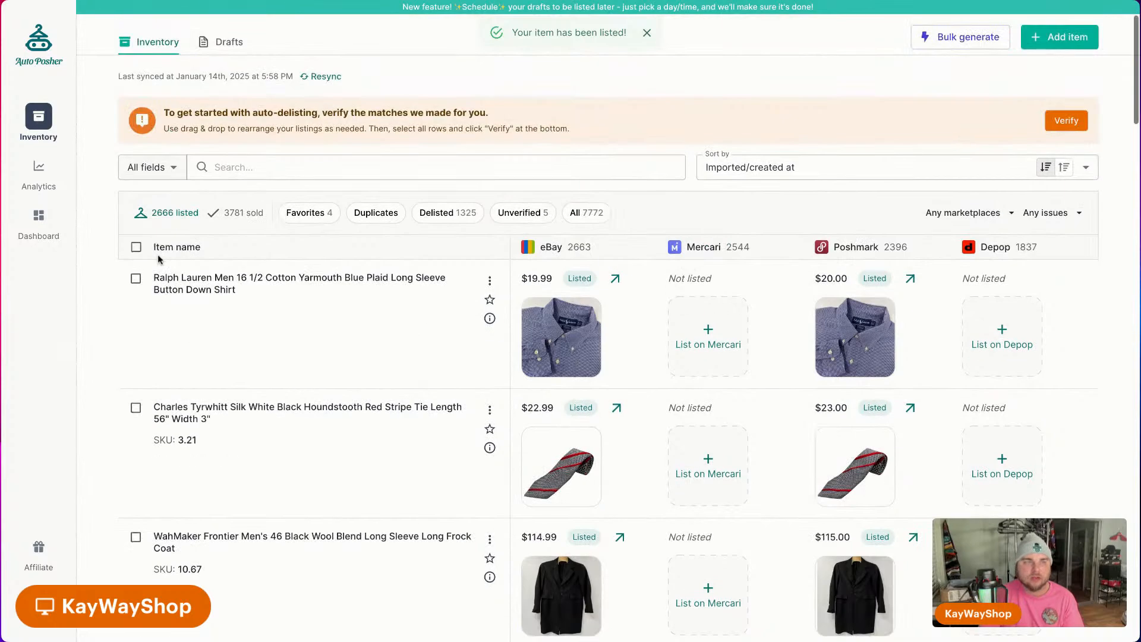
left_click(39, 170)
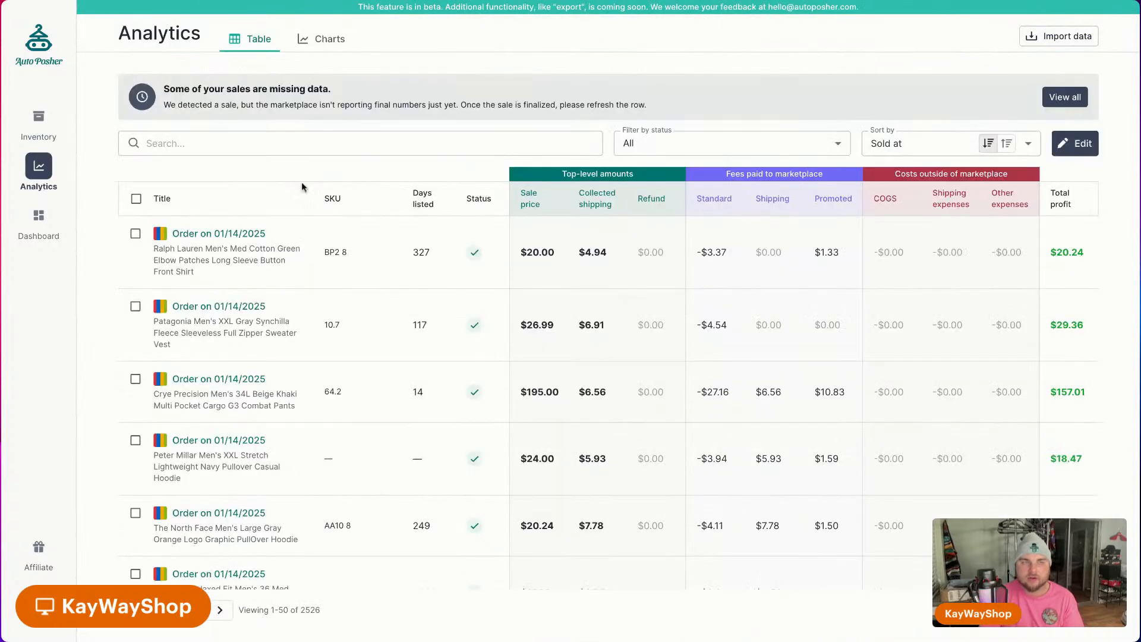
left_click(321, 41)
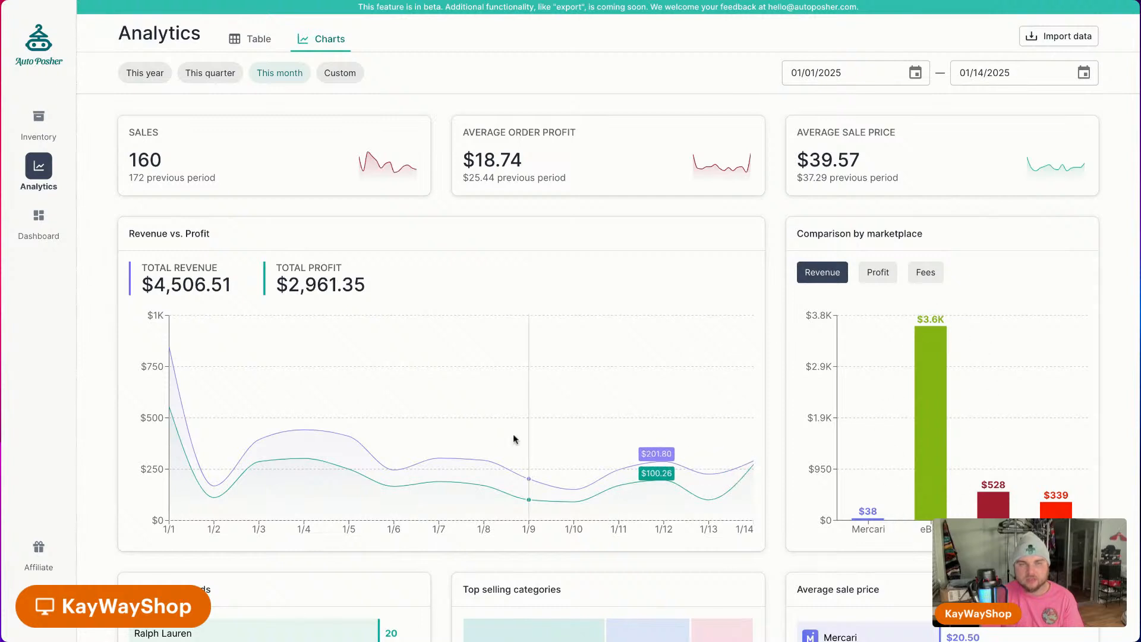
left_click(279, 73)
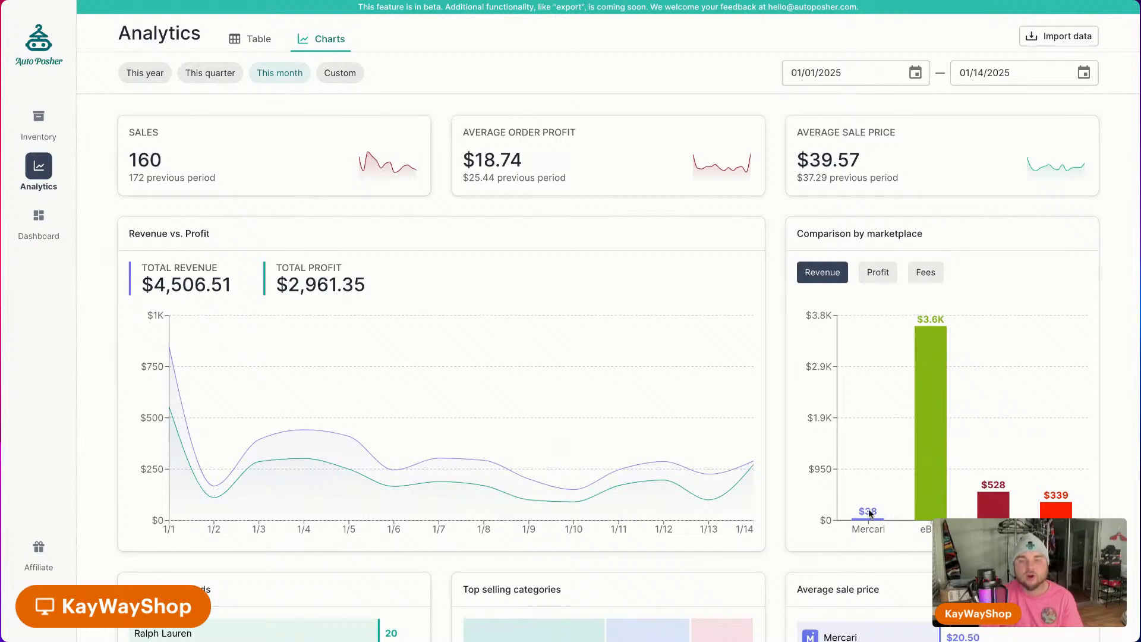
mouse_move(569, 483)
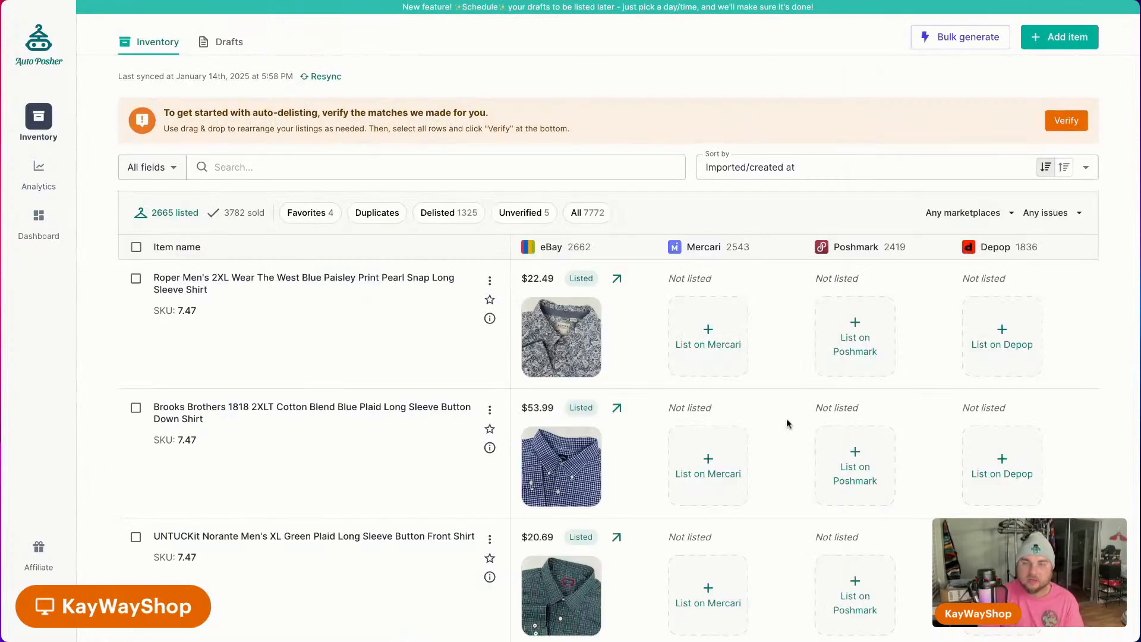
Page forward through the inventory's listed items.
scroll(682, 432, "down", 20)
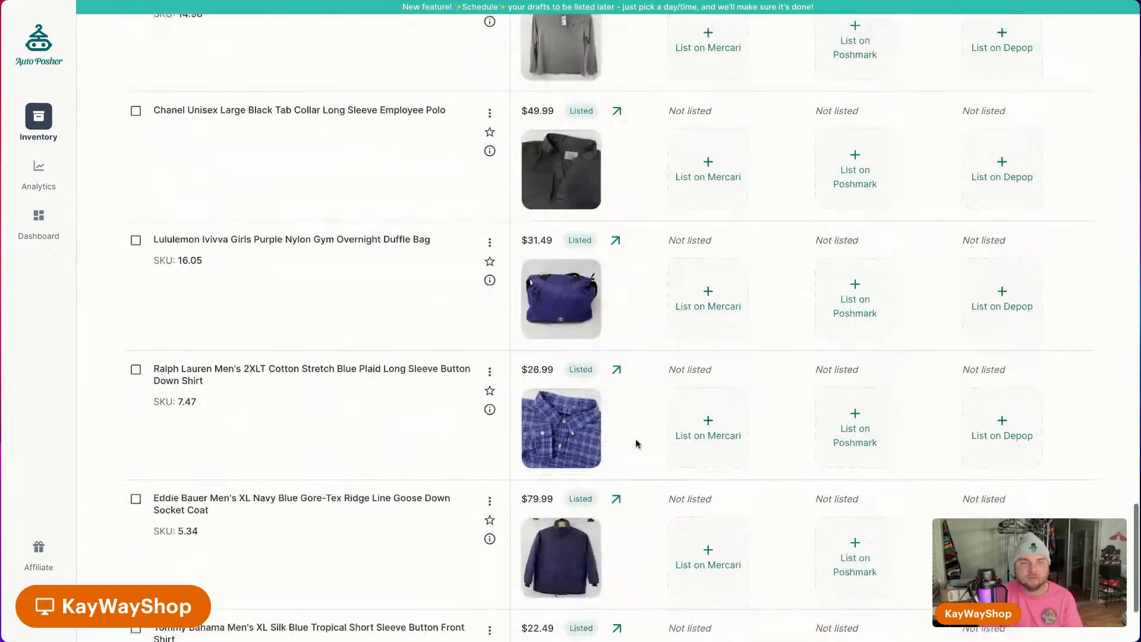
left_click(236, 601)
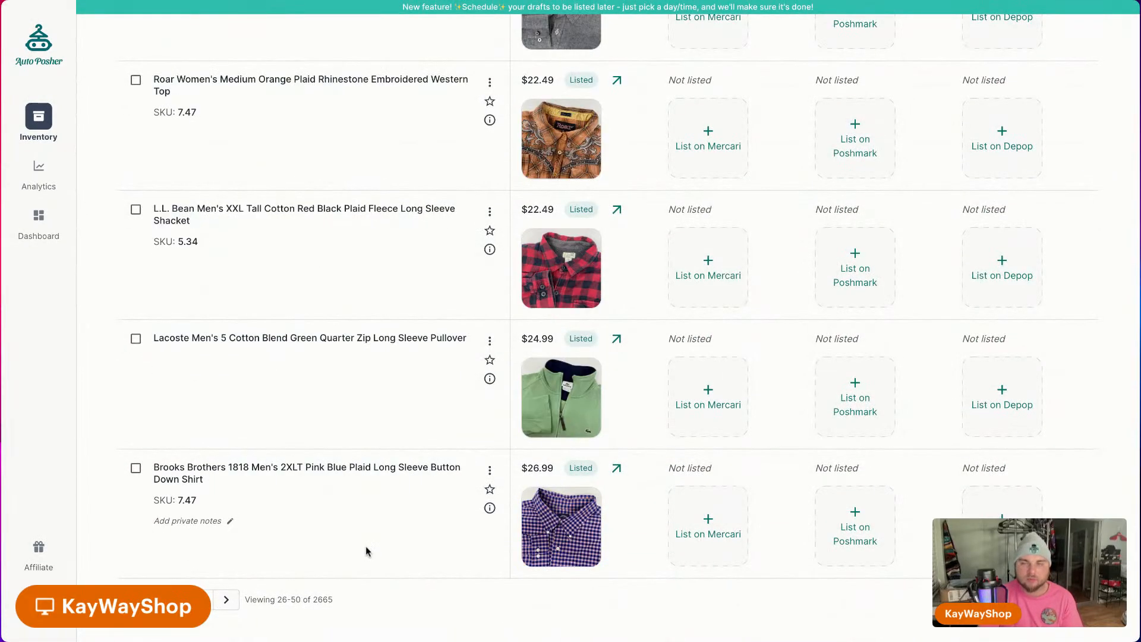
left_click(226, 600)
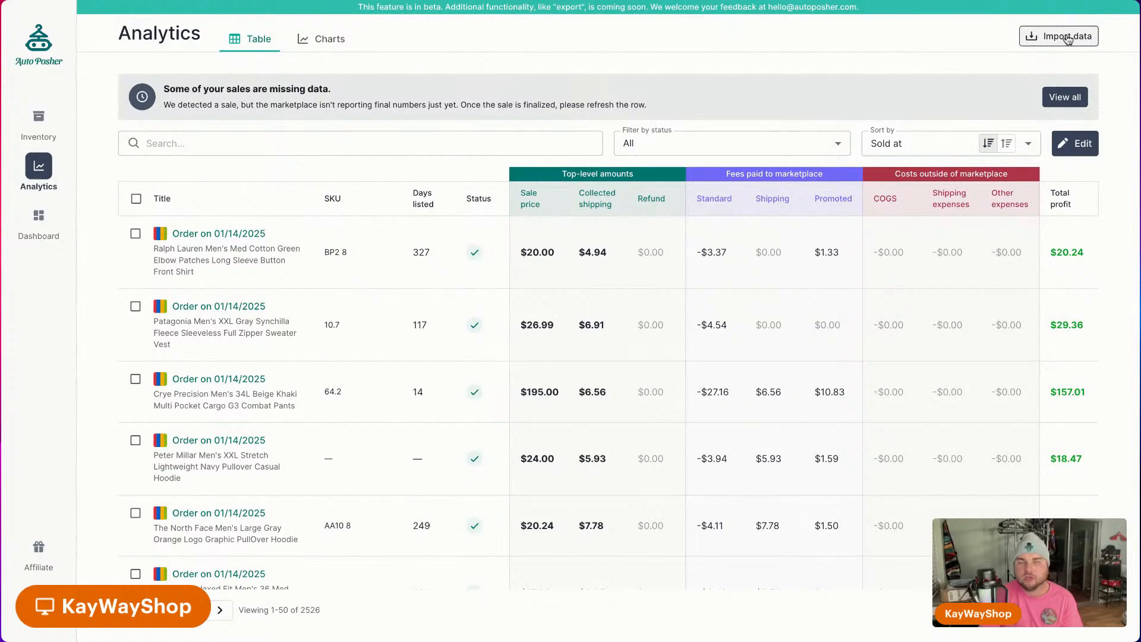
Set the sales data import's start date to 01/01/2025, and dismiss the import without submitting it.
left_click(1067, 38)
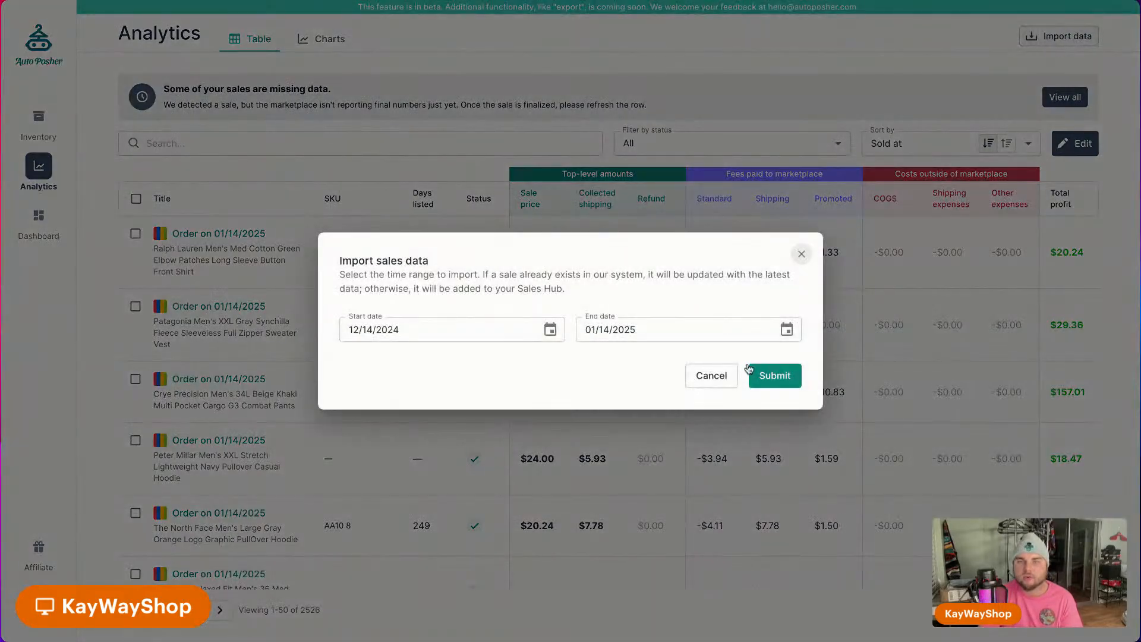
left_click(551, 329)
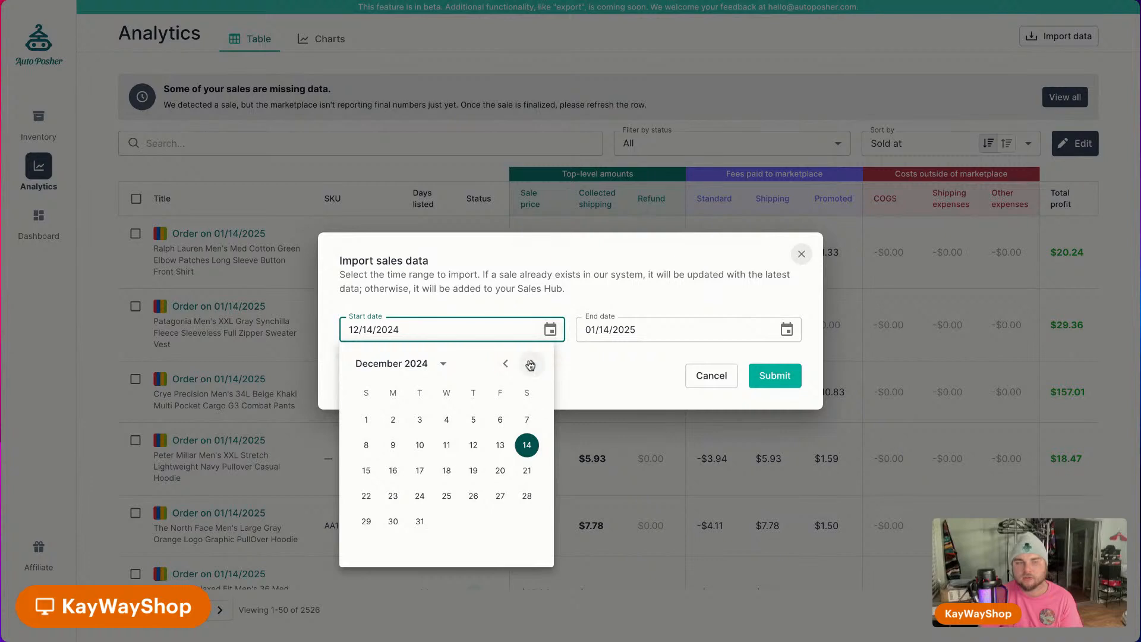
left_click(530, 364)
left_click(446, 420)
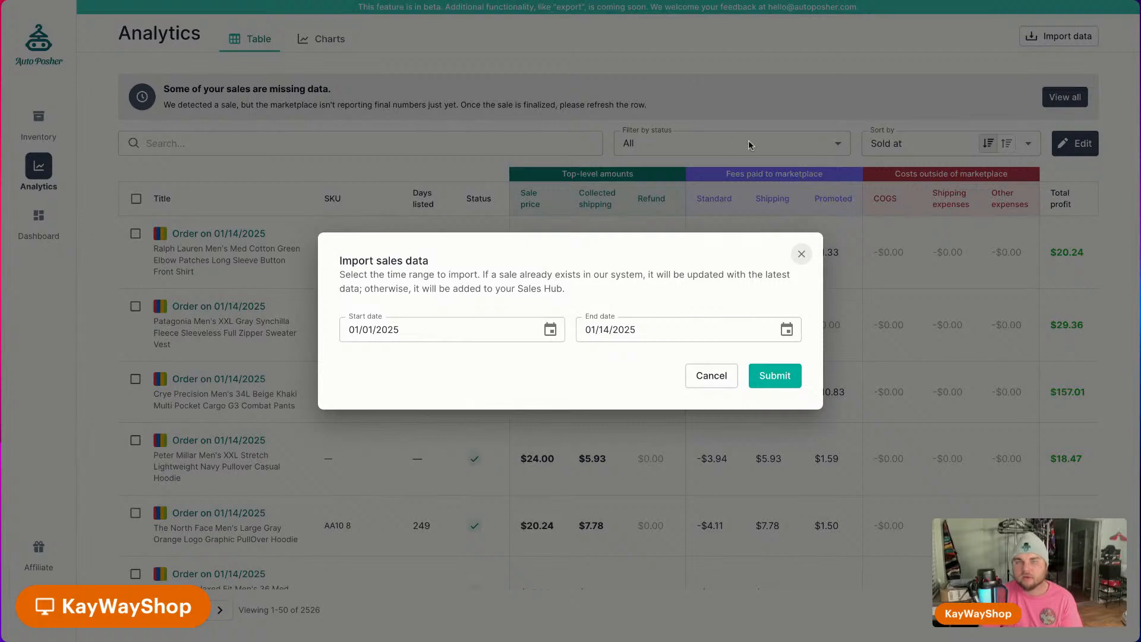
left_click(801, 254)
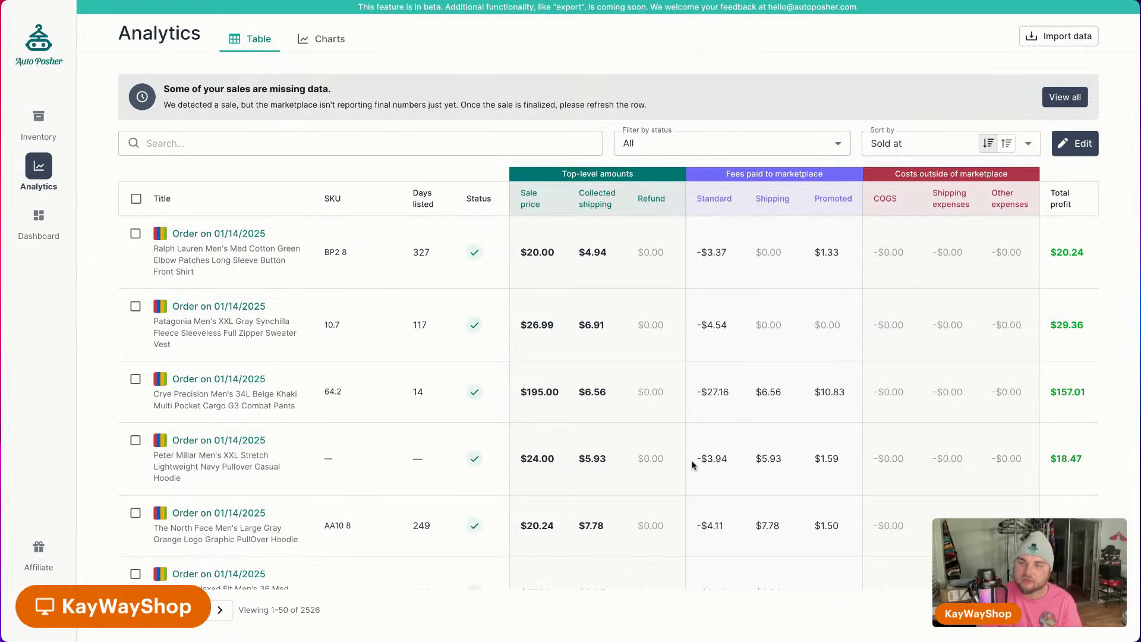
Return to the inventory, go to the page with items 76-100, and look over its listings.
left_click(38, 118)
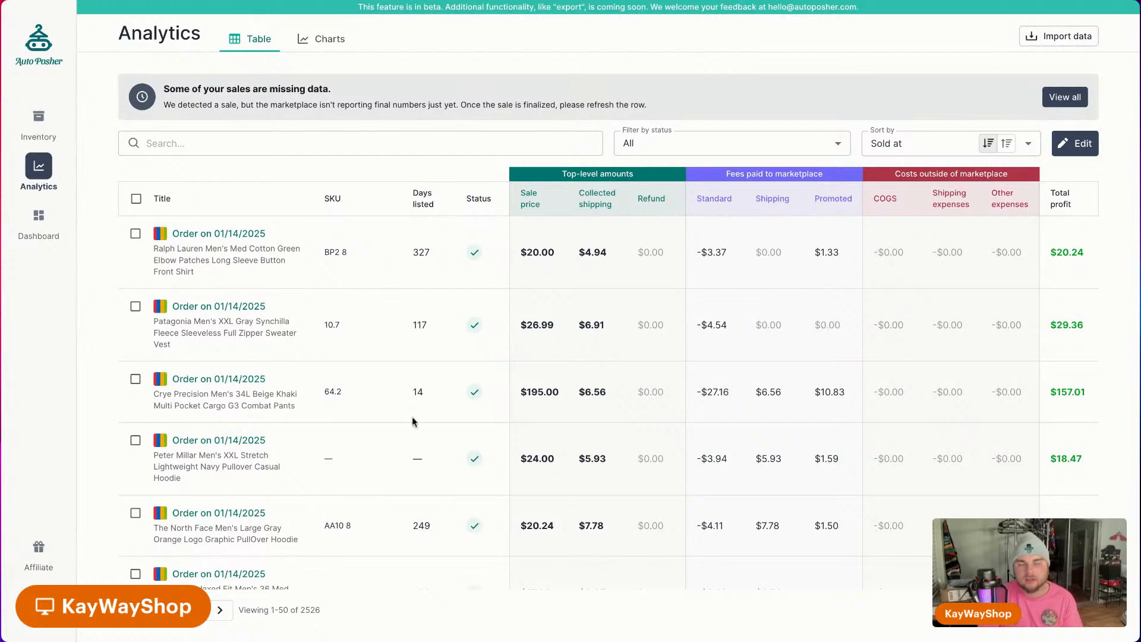
scroll(779, 473, "down", 20)
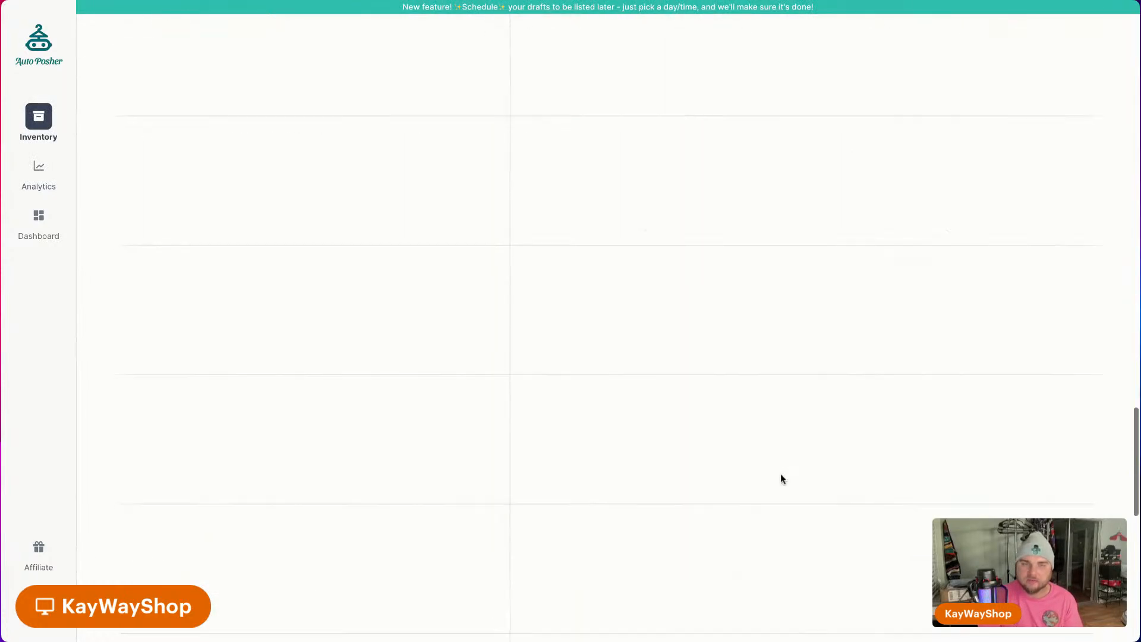
left_click(225, 600)
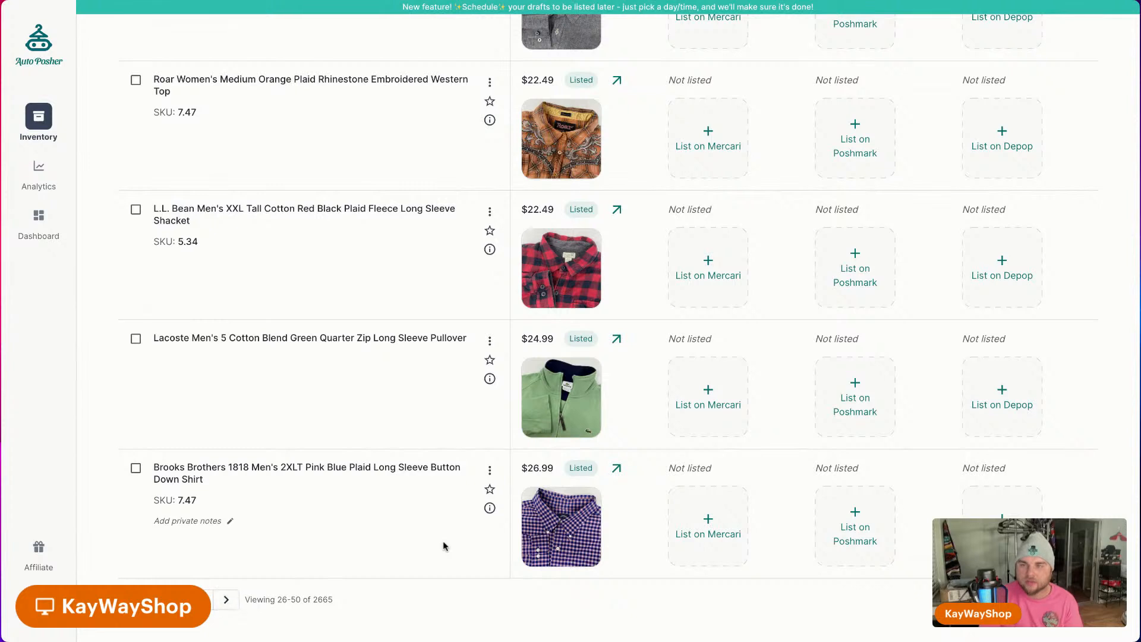
left_click(226, 599)
left_click(226, 600)
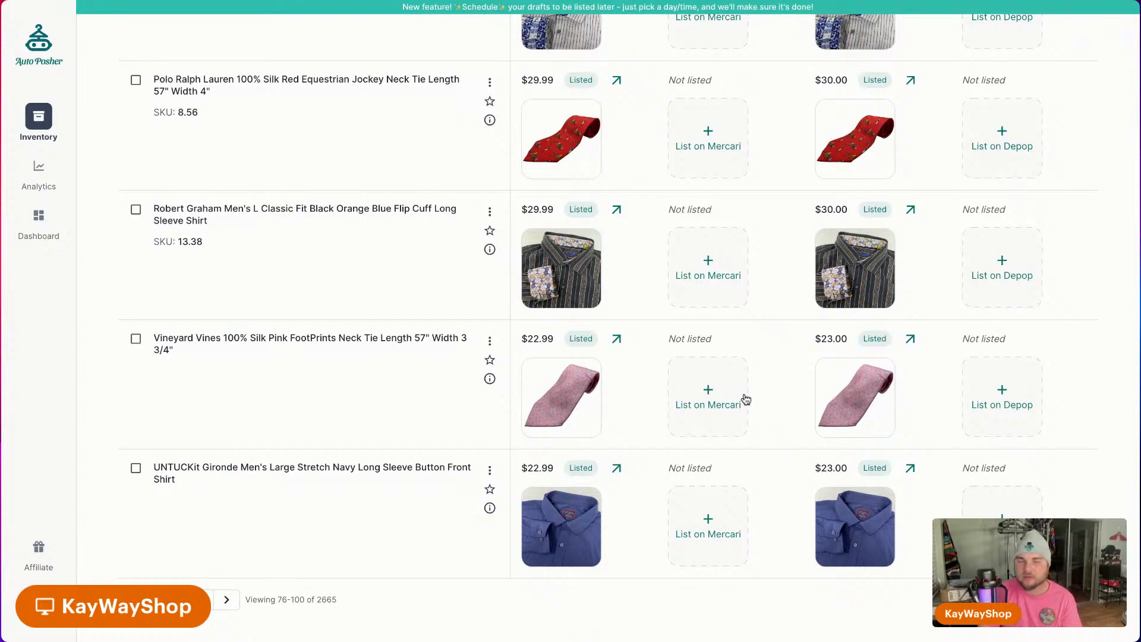
scroll(768, 498, "up", 15)
scroll(766, 498, "up", 10)
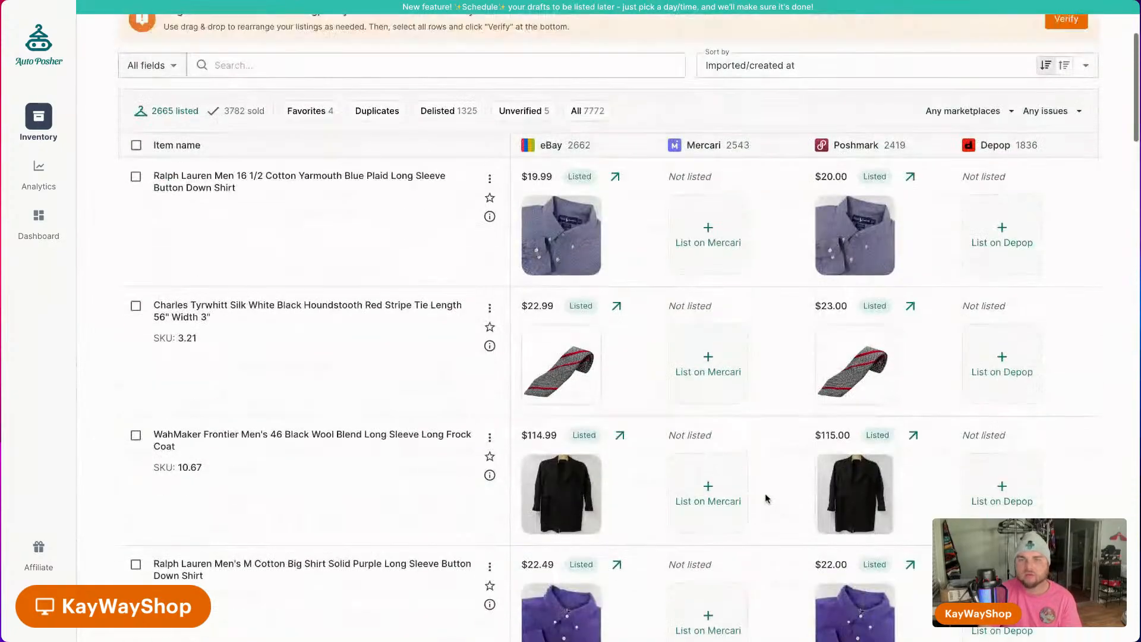
List the UNTUCKit Gironde navy long sleeve shirt on Depop with its prefilled details.
scroll(766, 498, "down", 20)
left_click(708, 527)
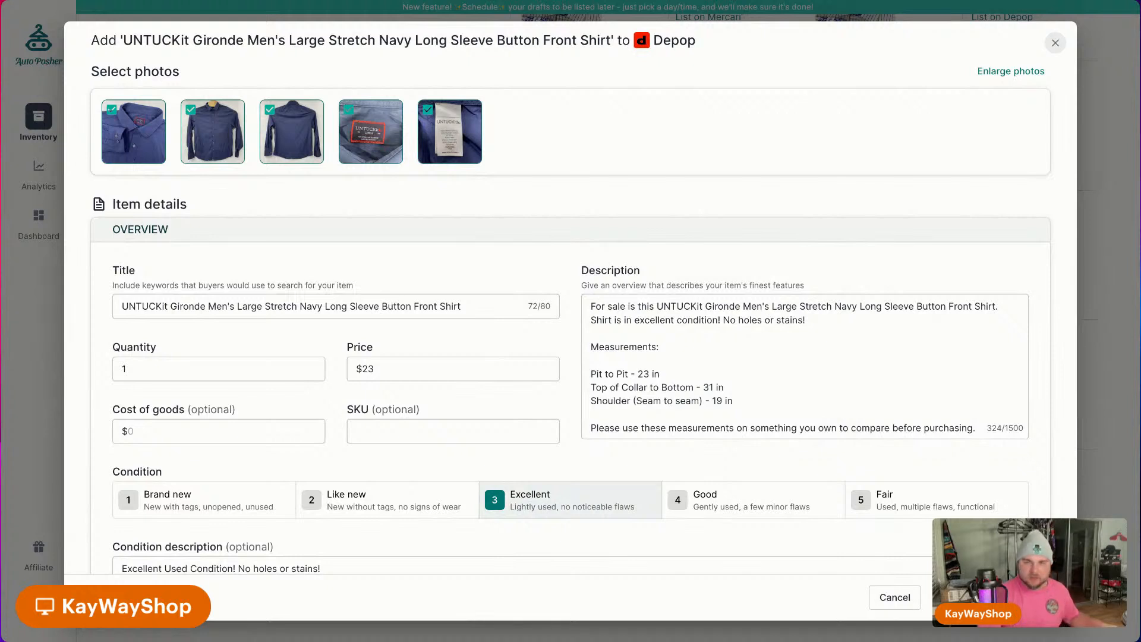
scroll(807, 271, "down", 10)
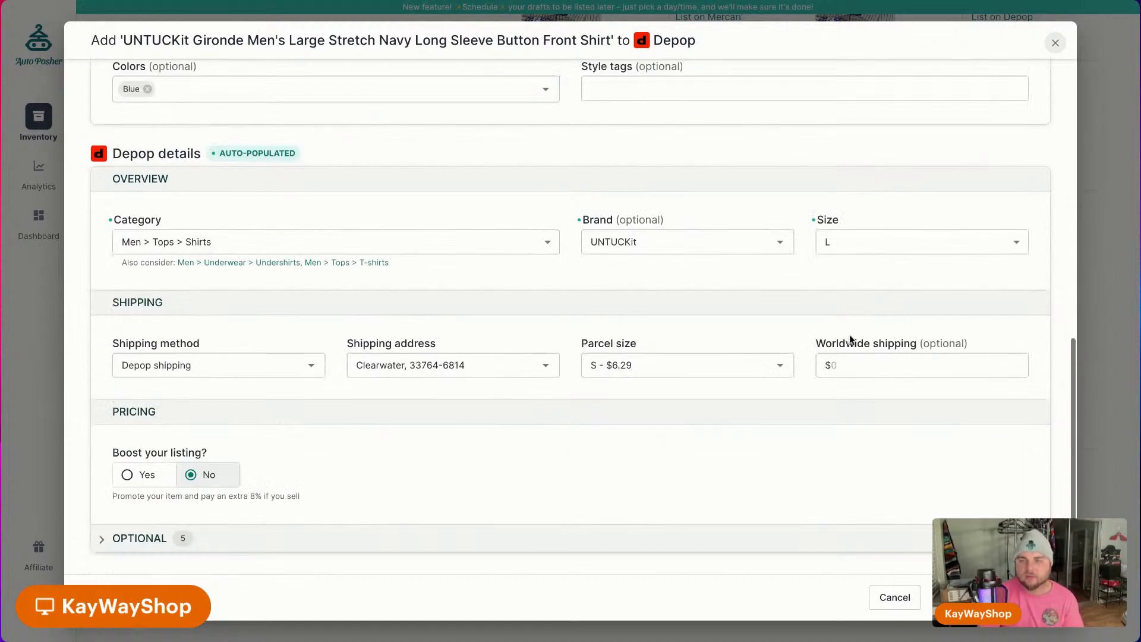
left_click(986, 597)
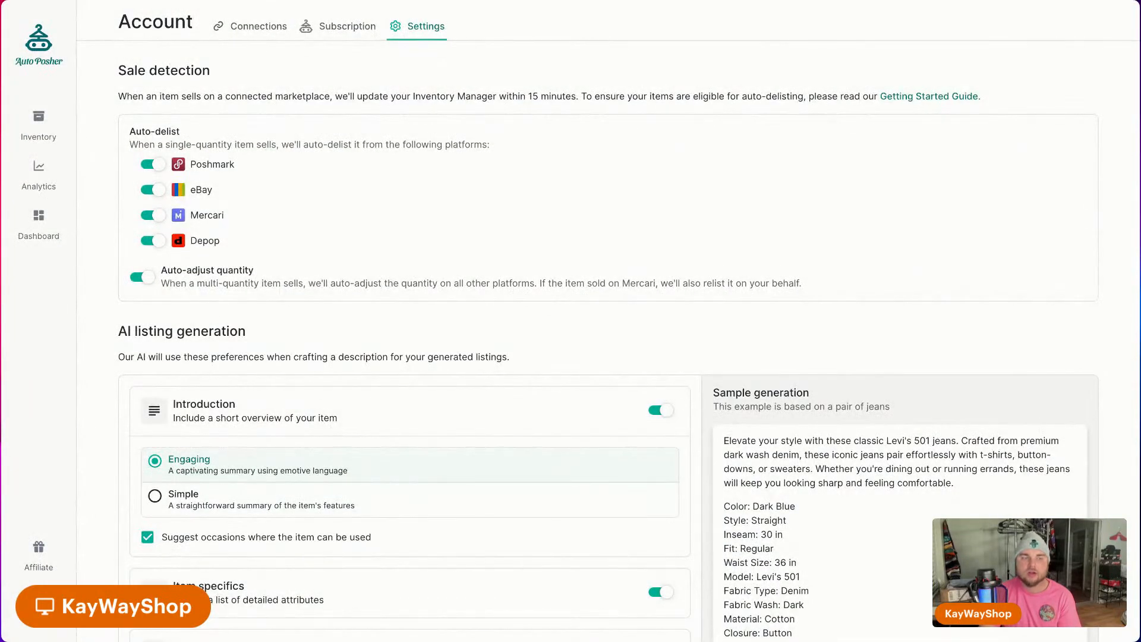
Open the automation dashboard and examine the sharing, relisting, offer and follow activity for Poshmark, eBay, Mercari and Depop.
left_click(39, 607)
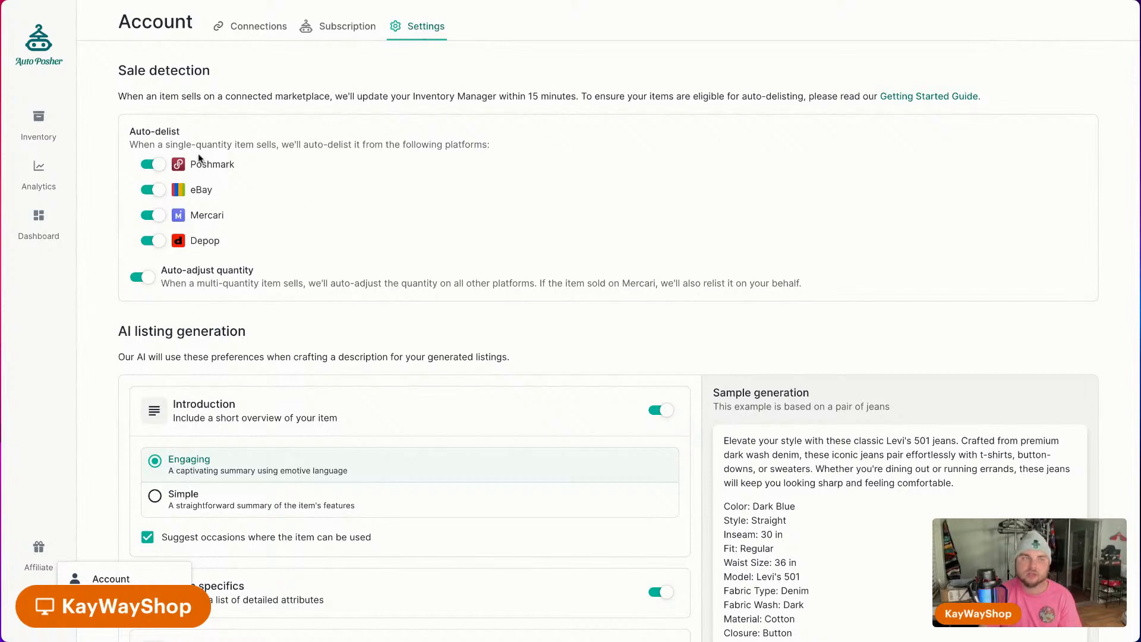
left_click(36, 122)
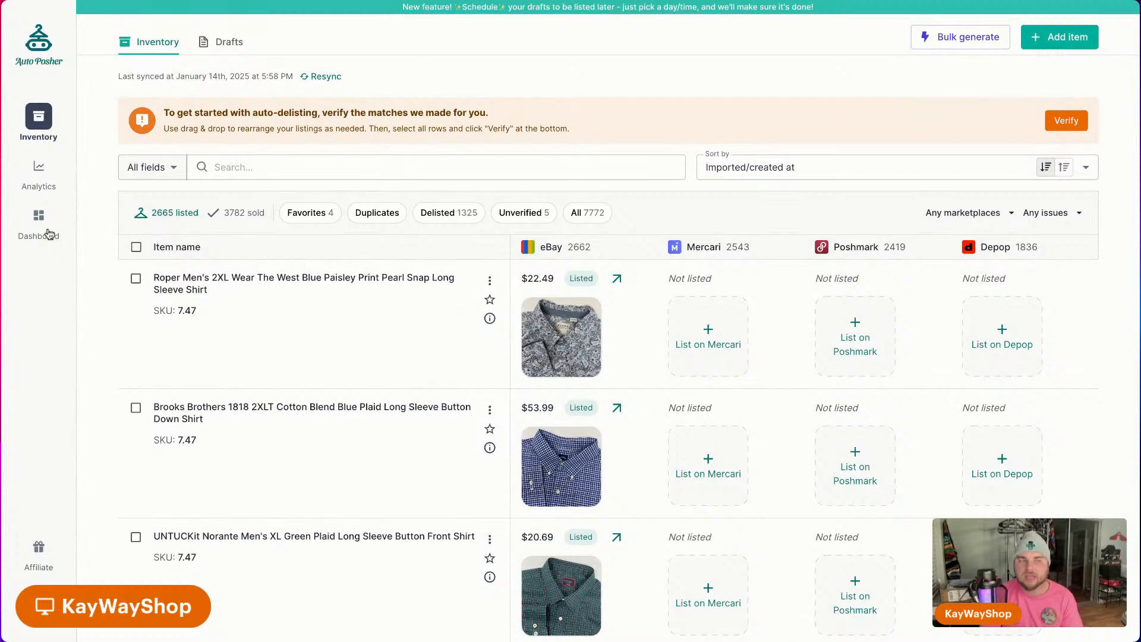
left_click(47, 232)
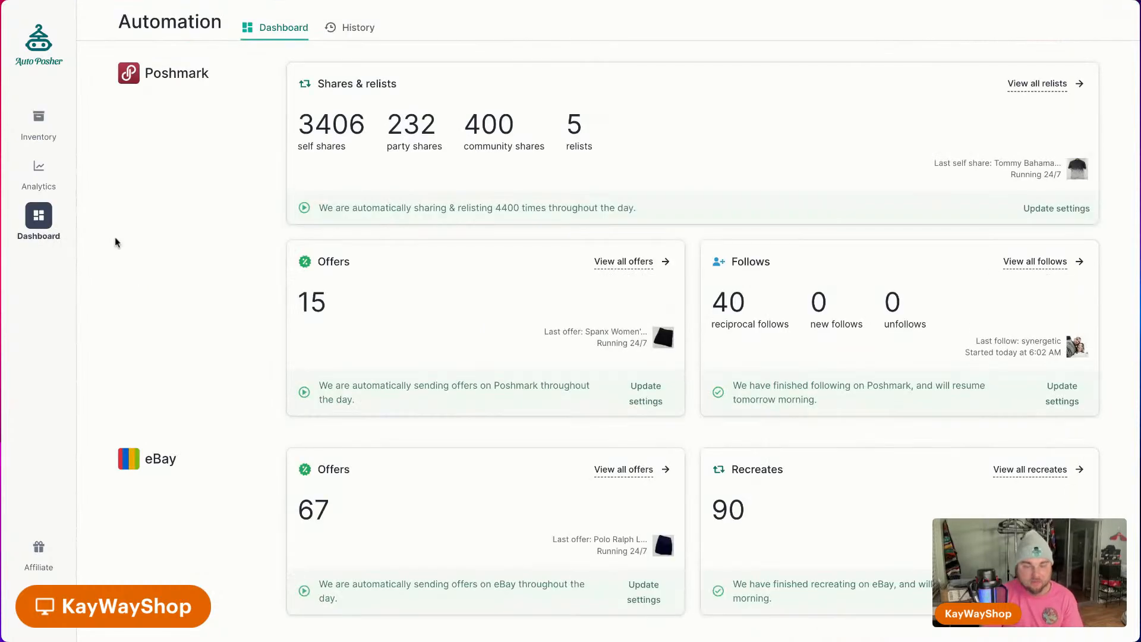
scroll(132, 260, "down", 4)
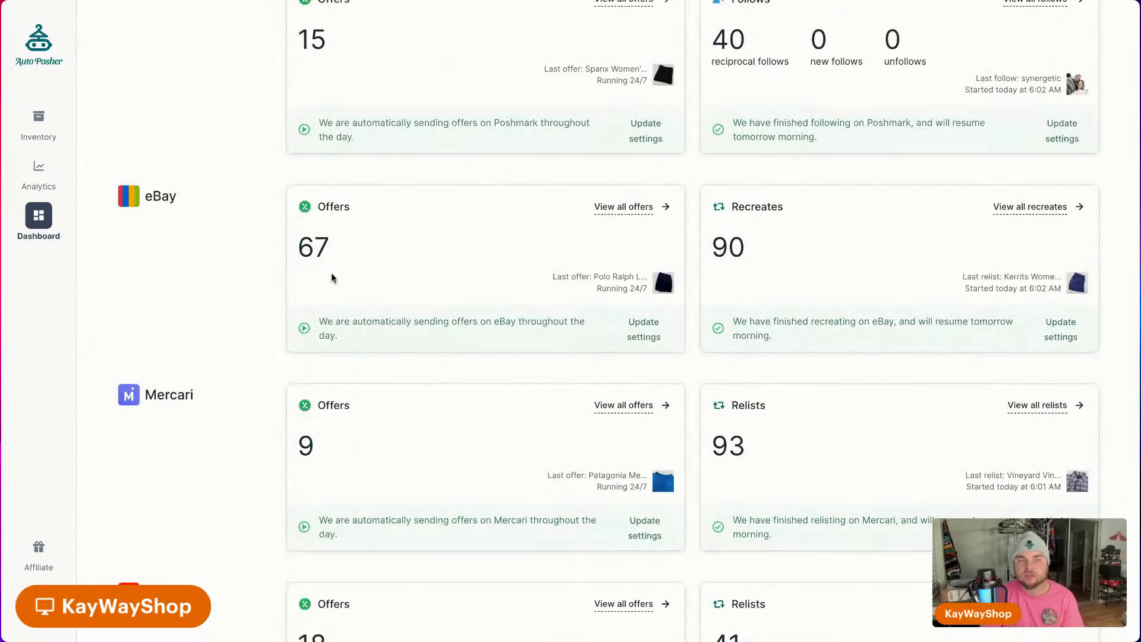
scroll(445, 311, "up", 4)
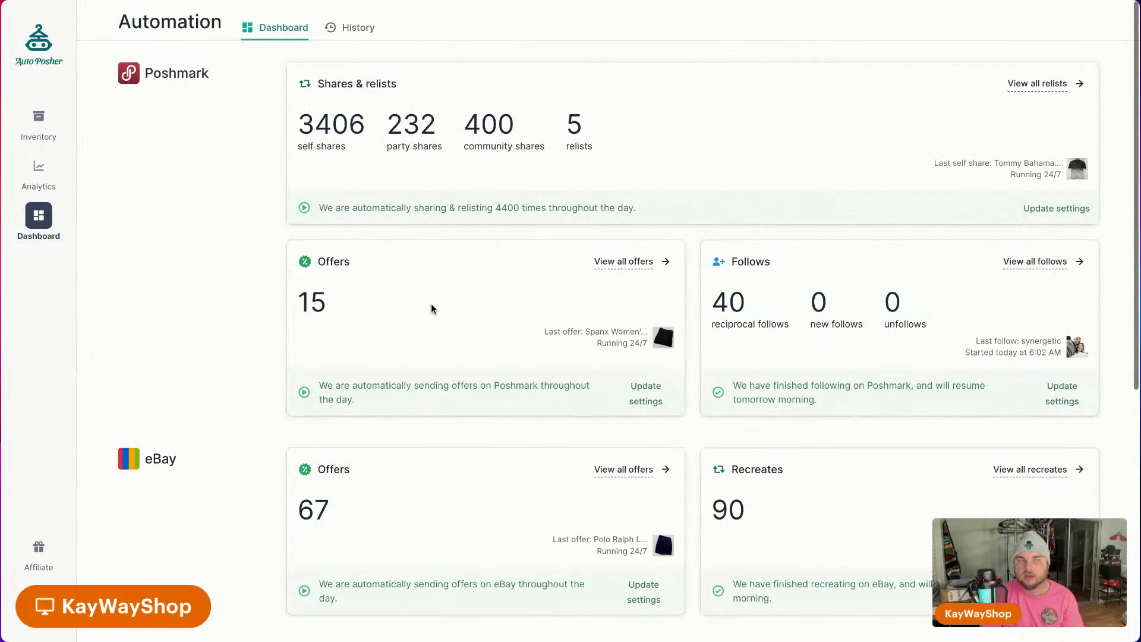
scroll(432, 306, "down", 3)
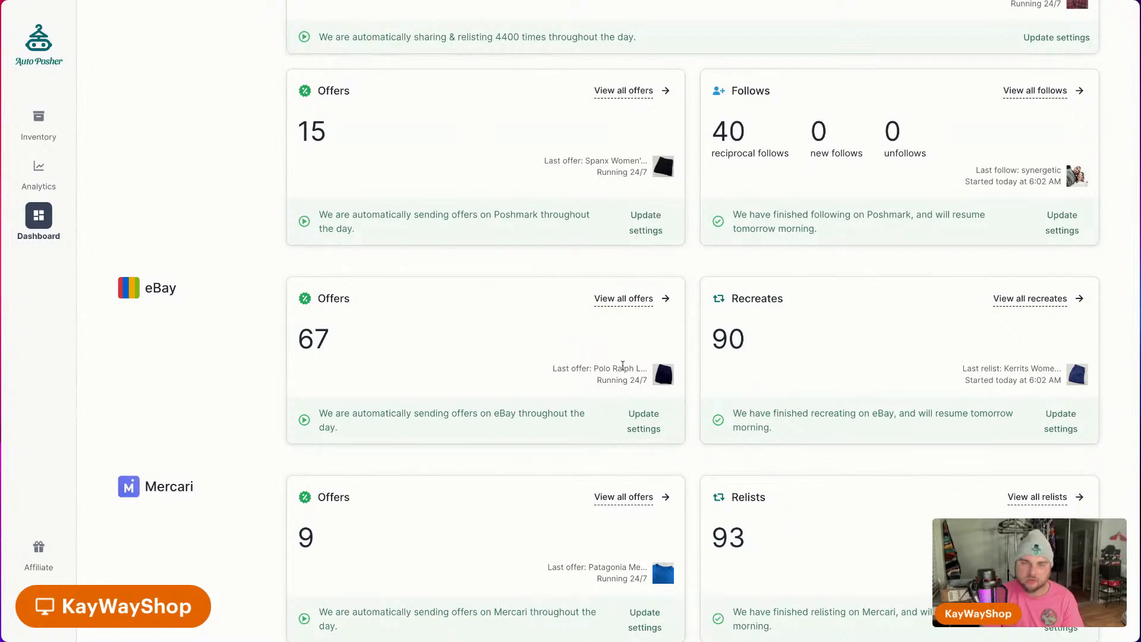
scroll(565, 366, "up", 3)
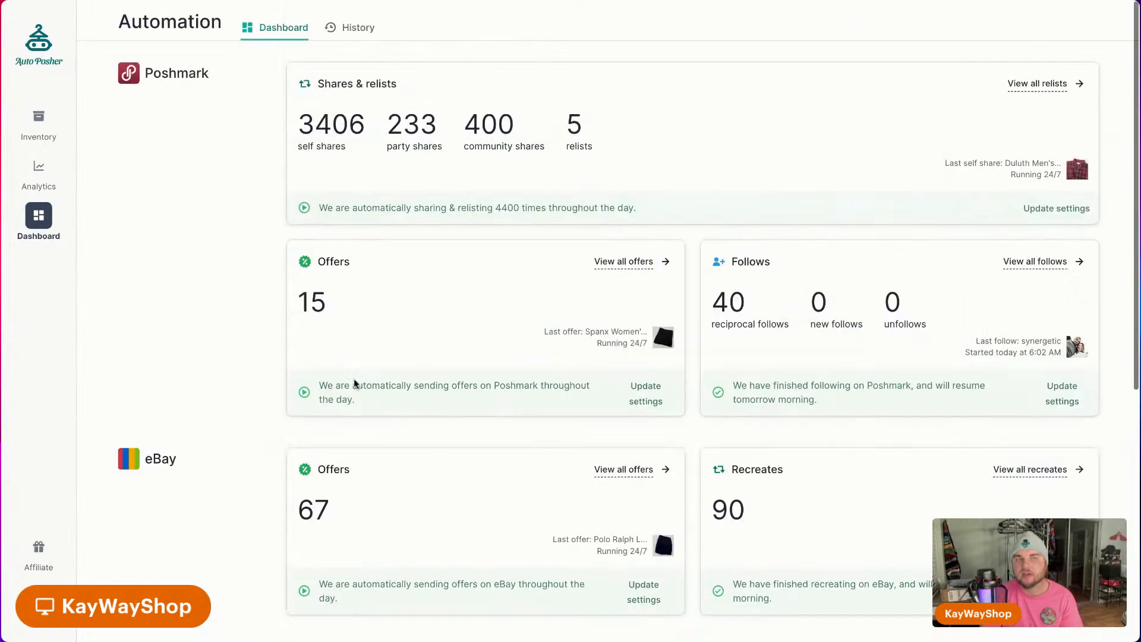
scroll(565, 417, "down", 6)
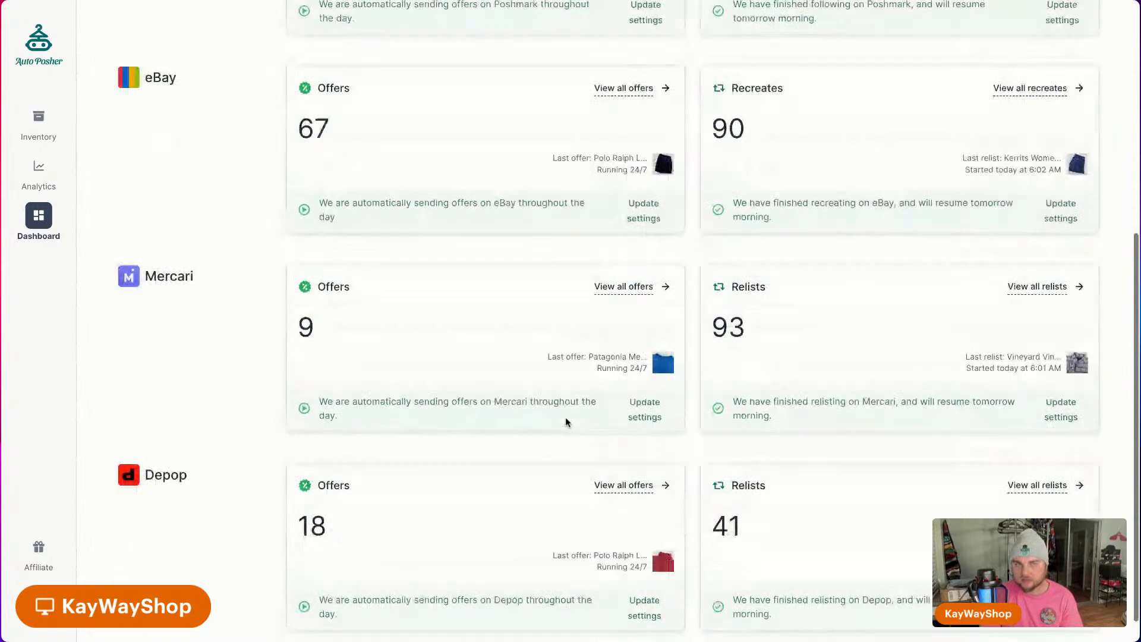
scroll(562, 297, "up", 6)
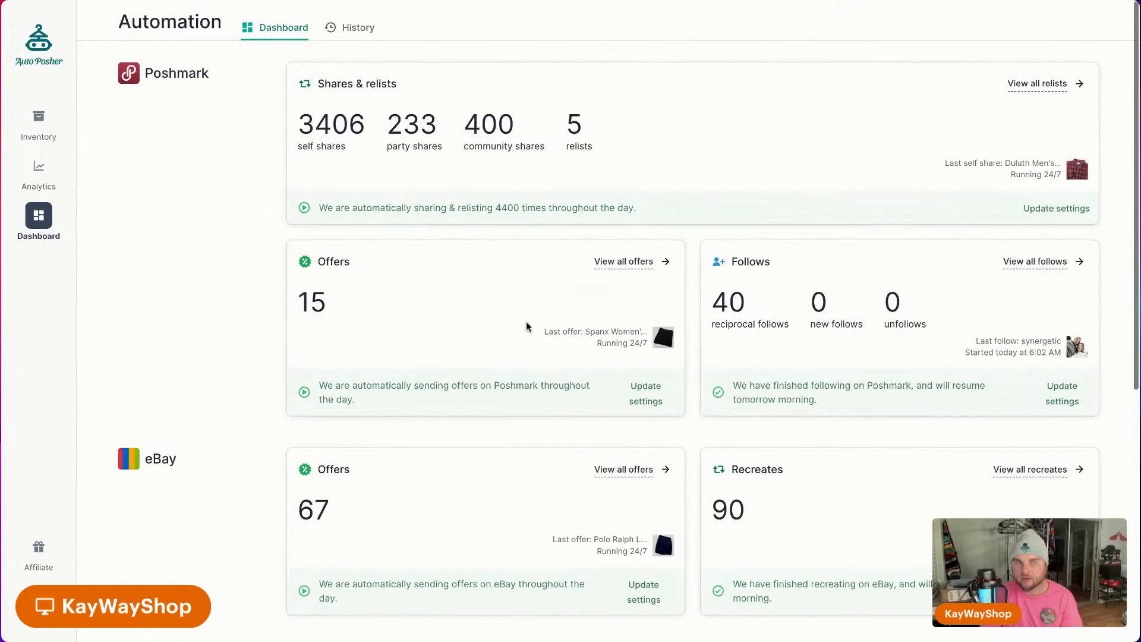
scroll(654, 426, "down", 6)
scroll(496, 257, "up", 6)
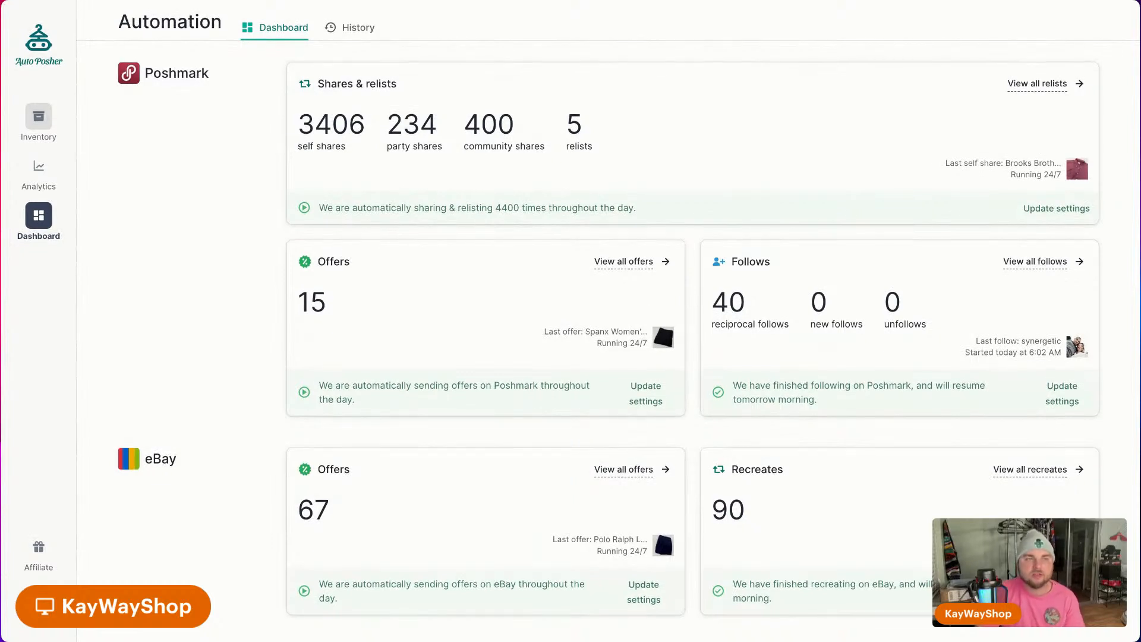
Go back to the inventory page with items 76-100.
left_click(39, 117)
scroll(827, 538, "down", 20)
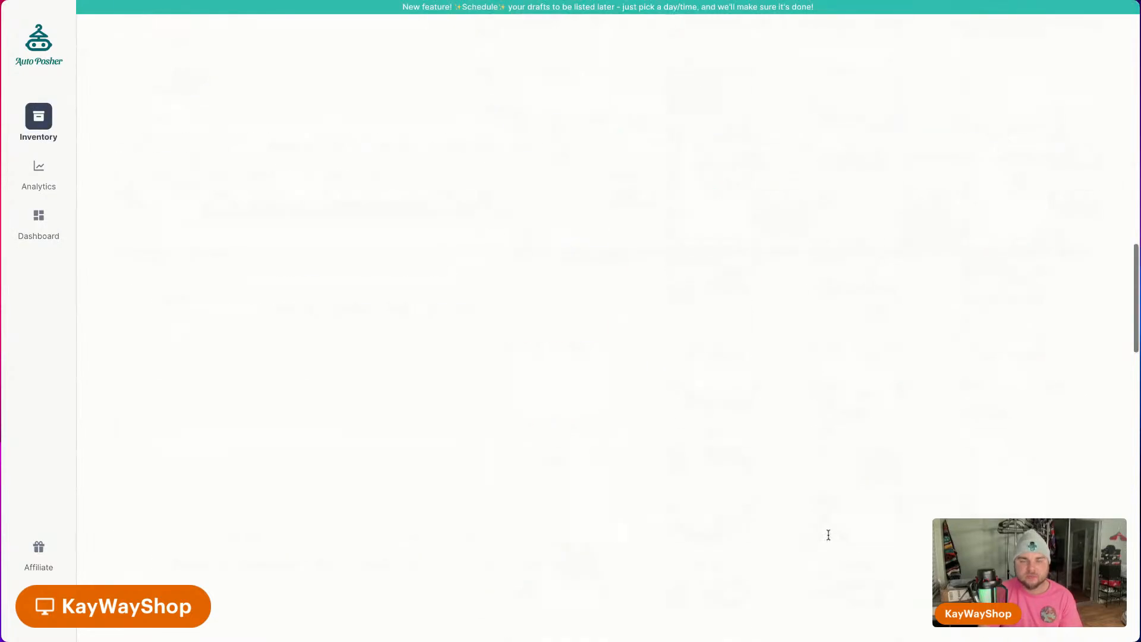
left_click(226, 599)
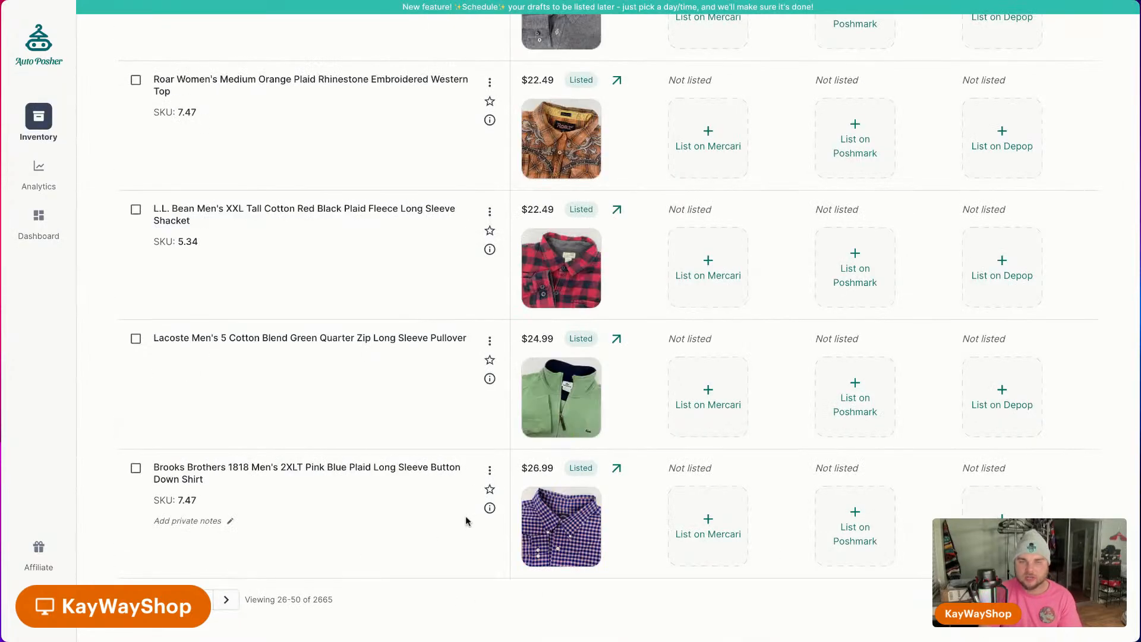
left_click(226, 599)
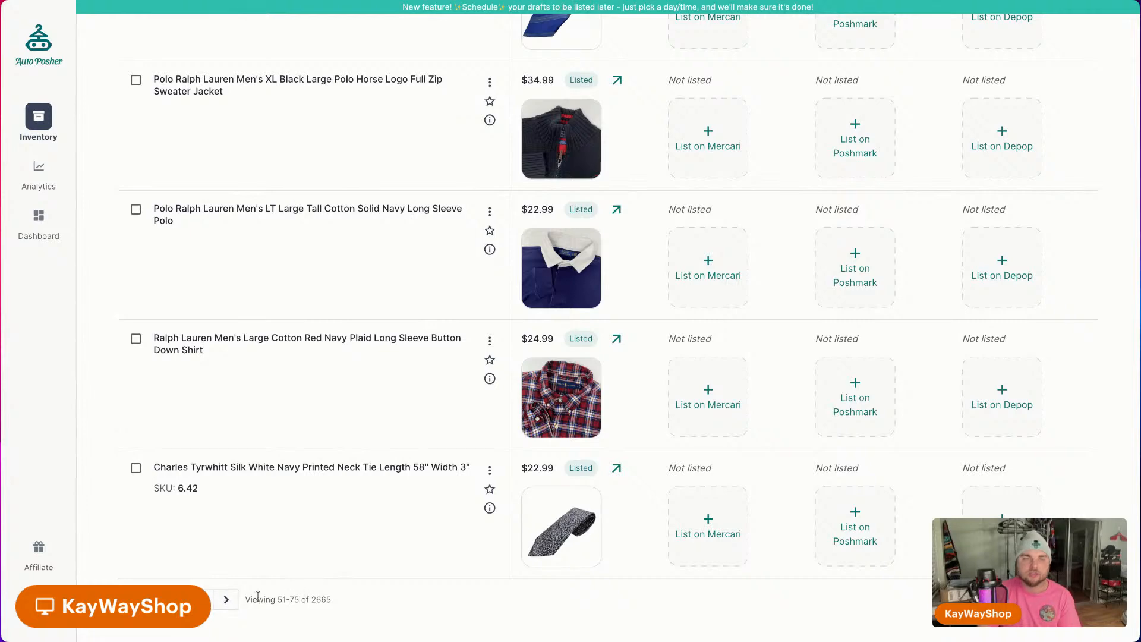
left_click(226, 600)
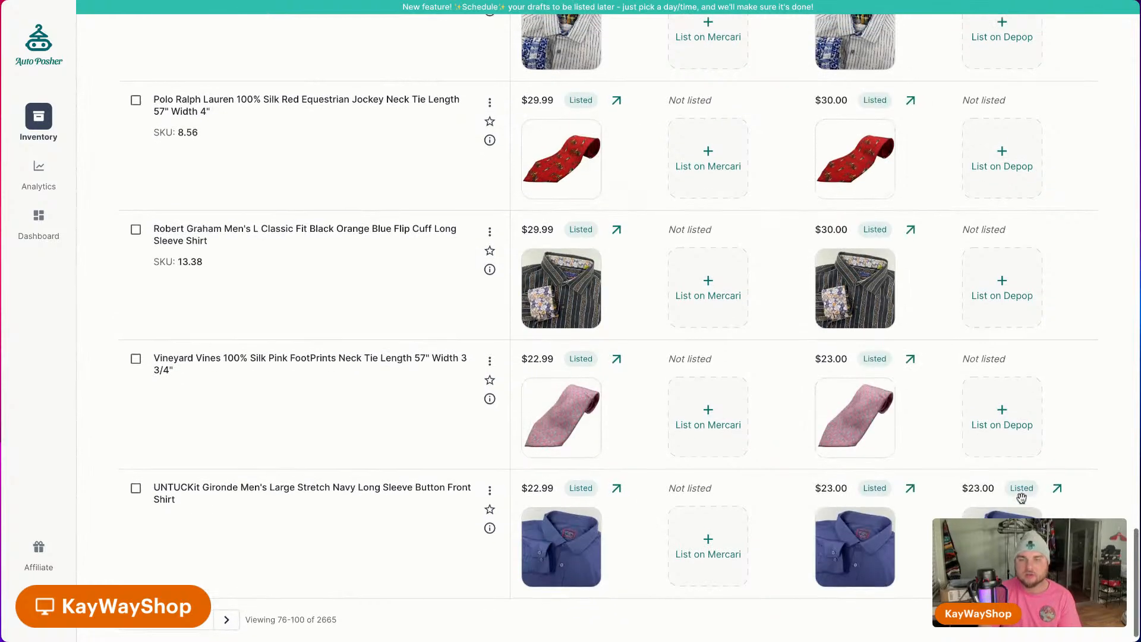
List the Vineyard Vines silk pink FootPrints neck tie on Depop with its prefilled details.
left_click(1010, 444)
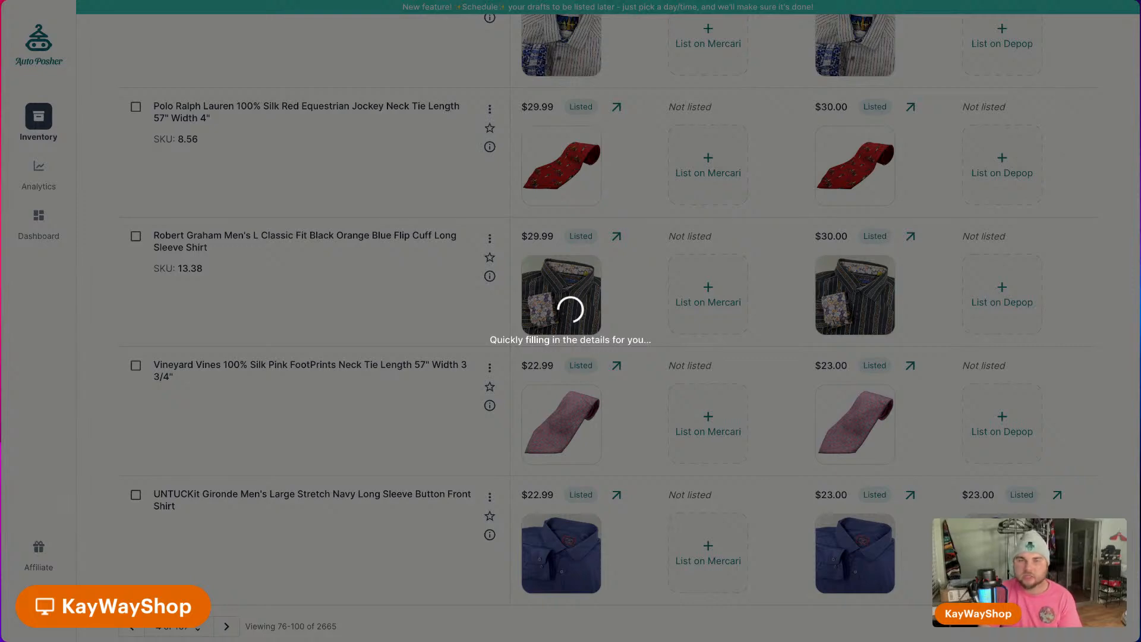
scroll(821, 506, "down", 10)
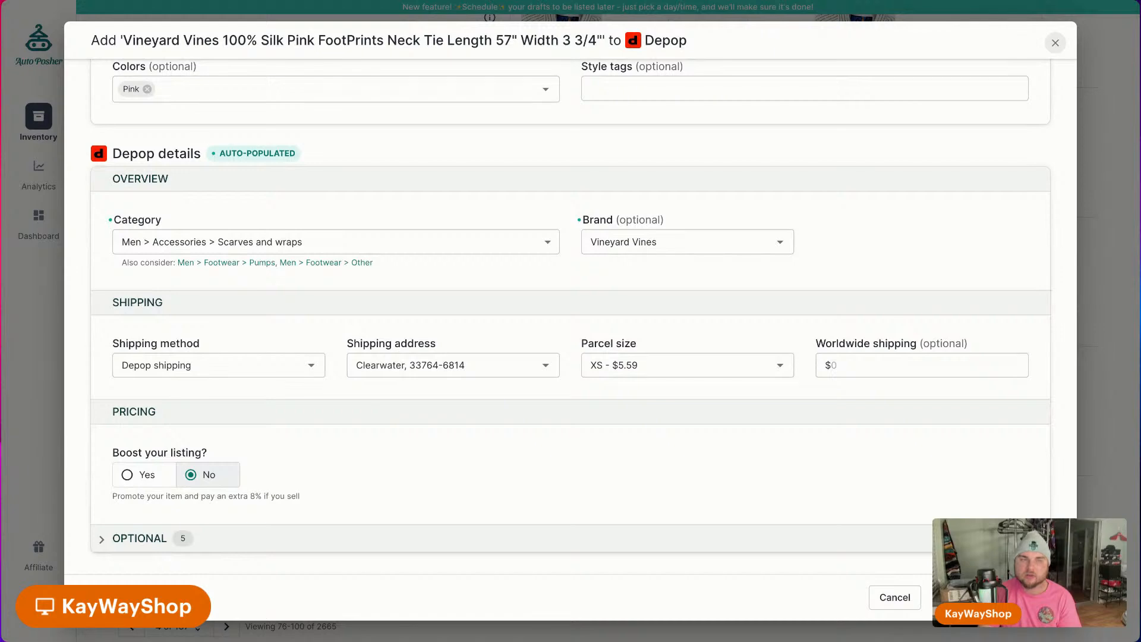
left_click(990, 597)
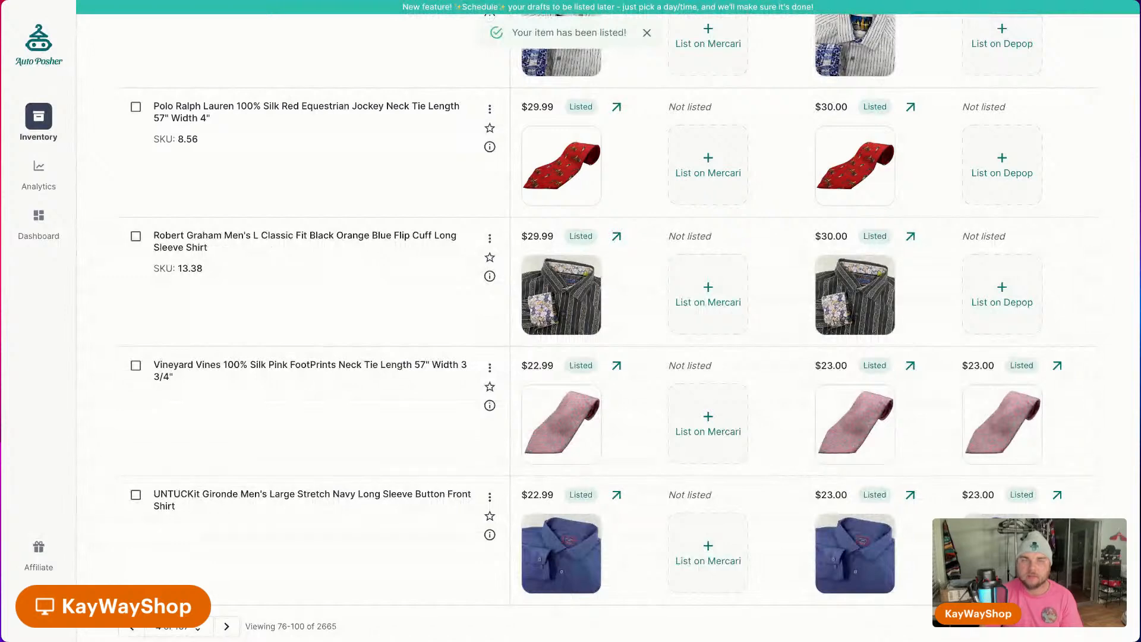
List the Robert Graham black orange blue flip cuff shirt on Depop with its prefilled details.
left_click(1002, 294)
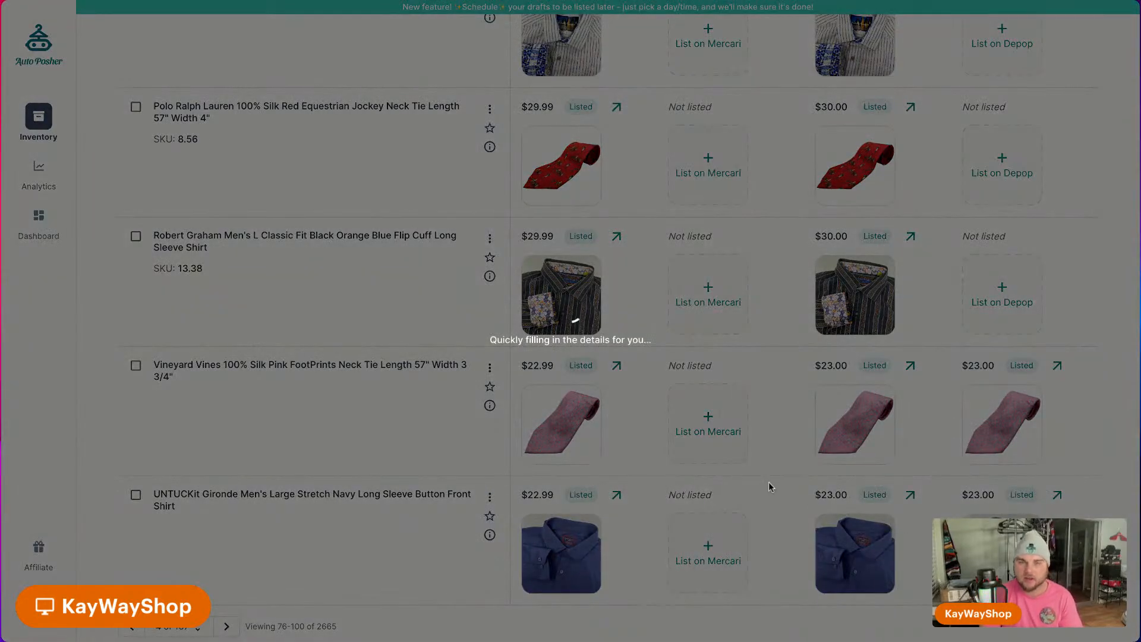
scroll(818, 492, "down", 10)
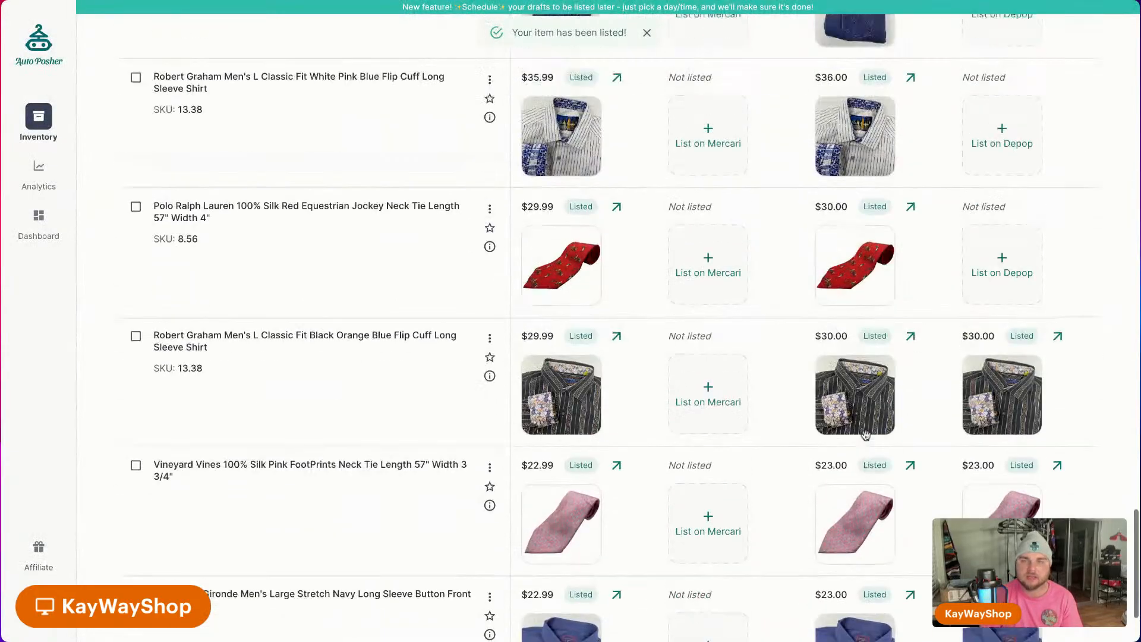
List the Polo Ralph Lauren silk red equestrian jockey neck tie on Depop with its prefilled details.
scroll(866, 434, "up", 1)
left_click(975, 370)
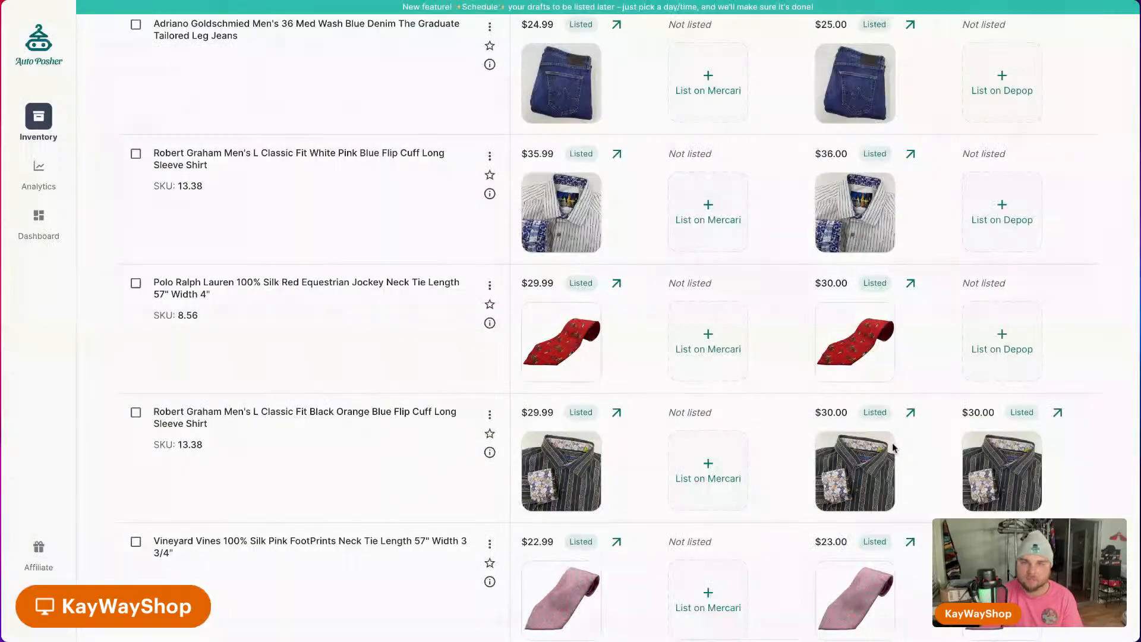
scroll(925, 501, "down", 10)
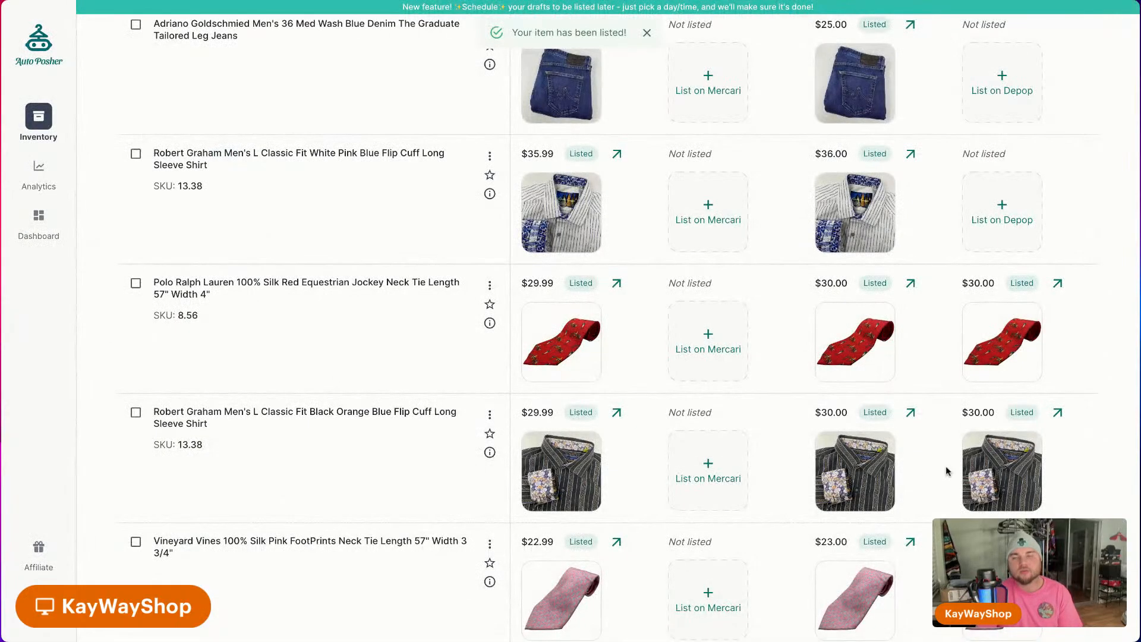
List the Robert Graham white pink blue flip cuff shirt on Depop with its prefilled details.
scroll(942, 326, "up", 3)
left_click(999, 393)
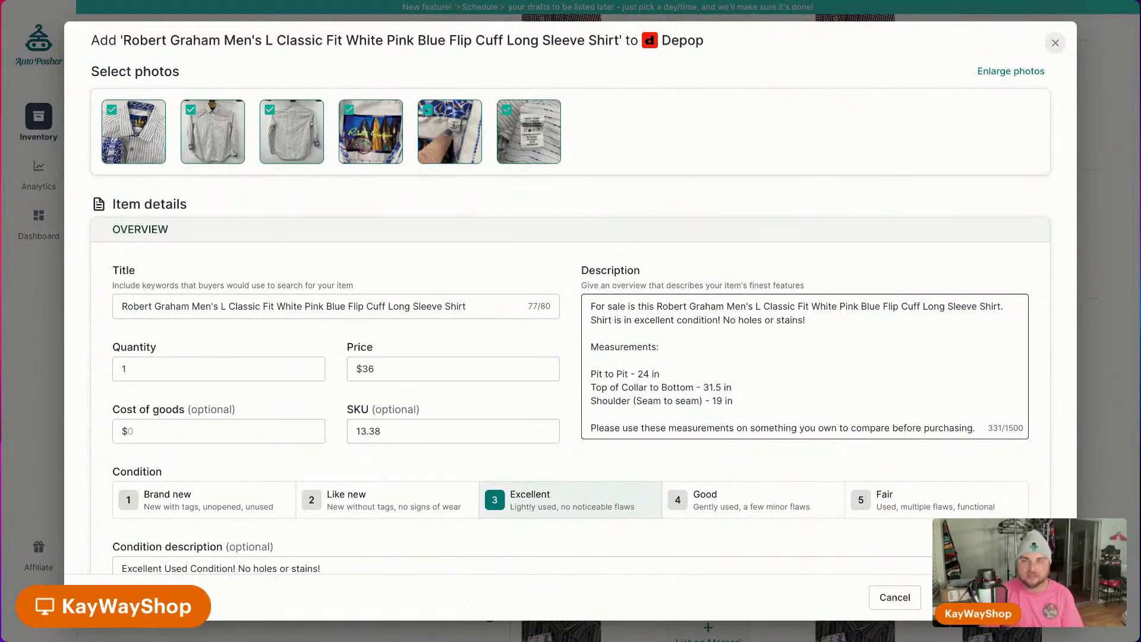
scroll(868, 440, "down", 15)
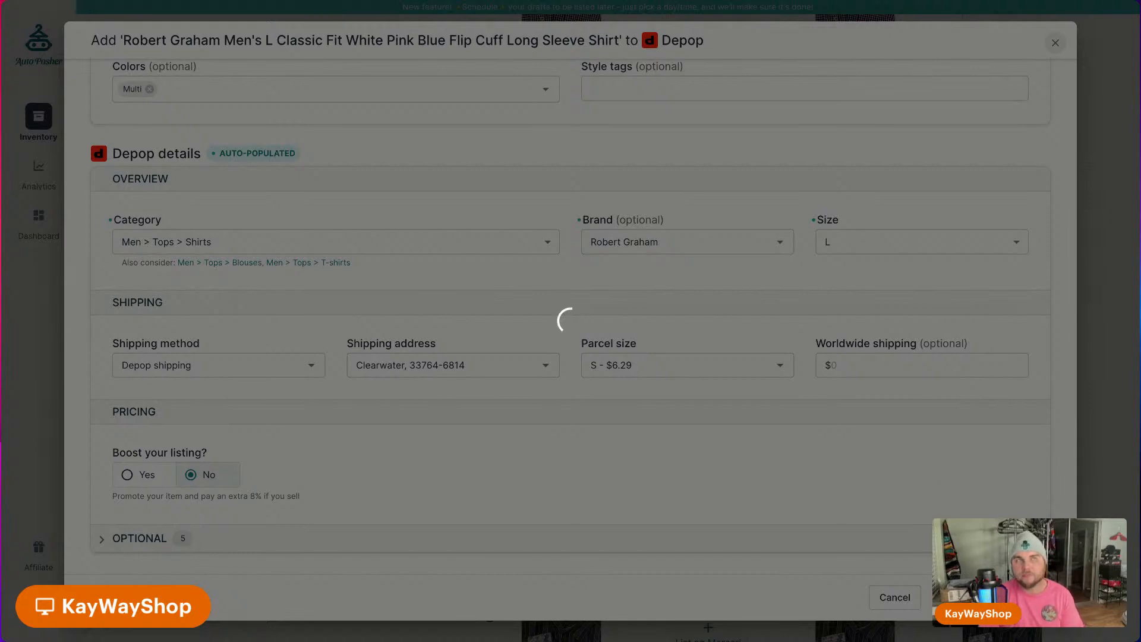
List the Adriano Goldschmied blue denim jeans and the Charles TyrWhitt navy stripe neck tie on Depop with their prefilled details.
scroll(1007, 449, "up", 3)
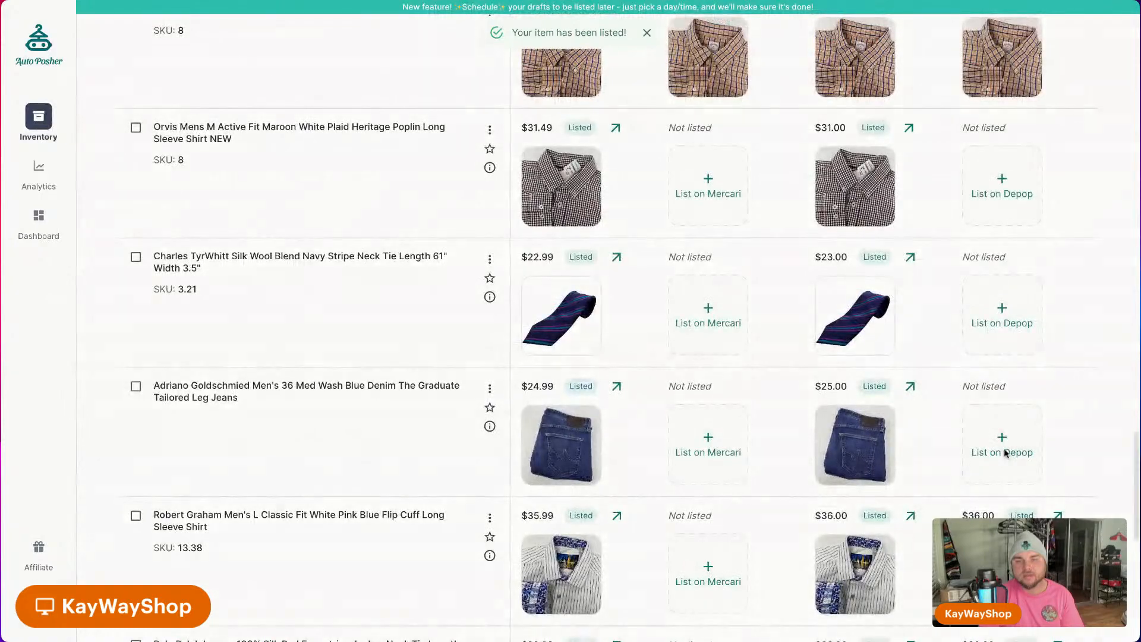
left_click(973, 469)
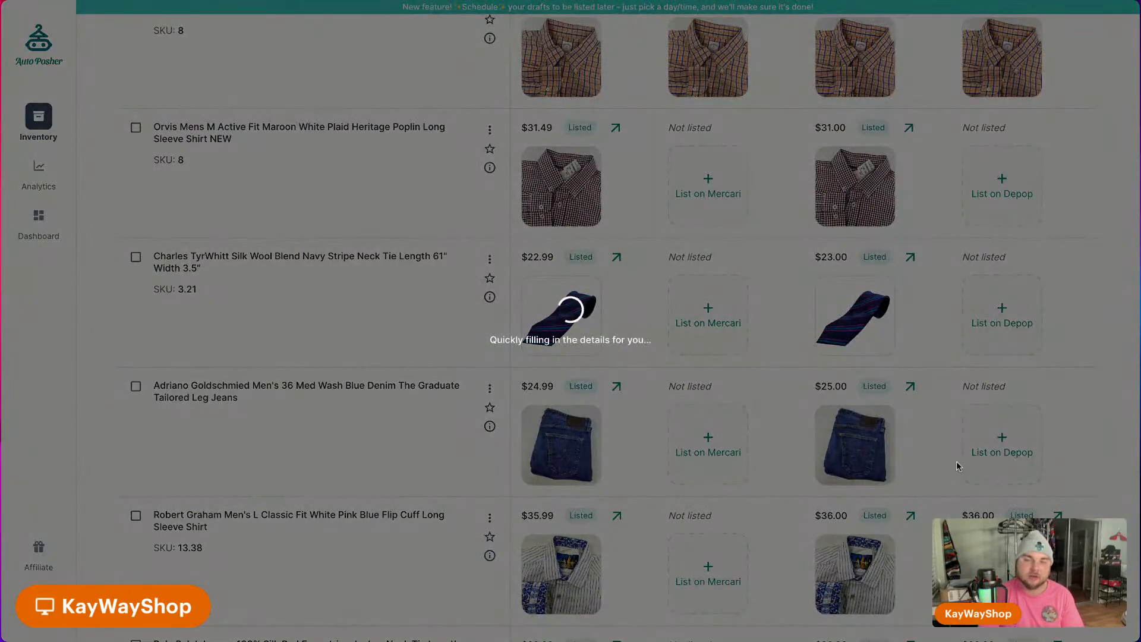
scroll(801, 456, "down", 11)
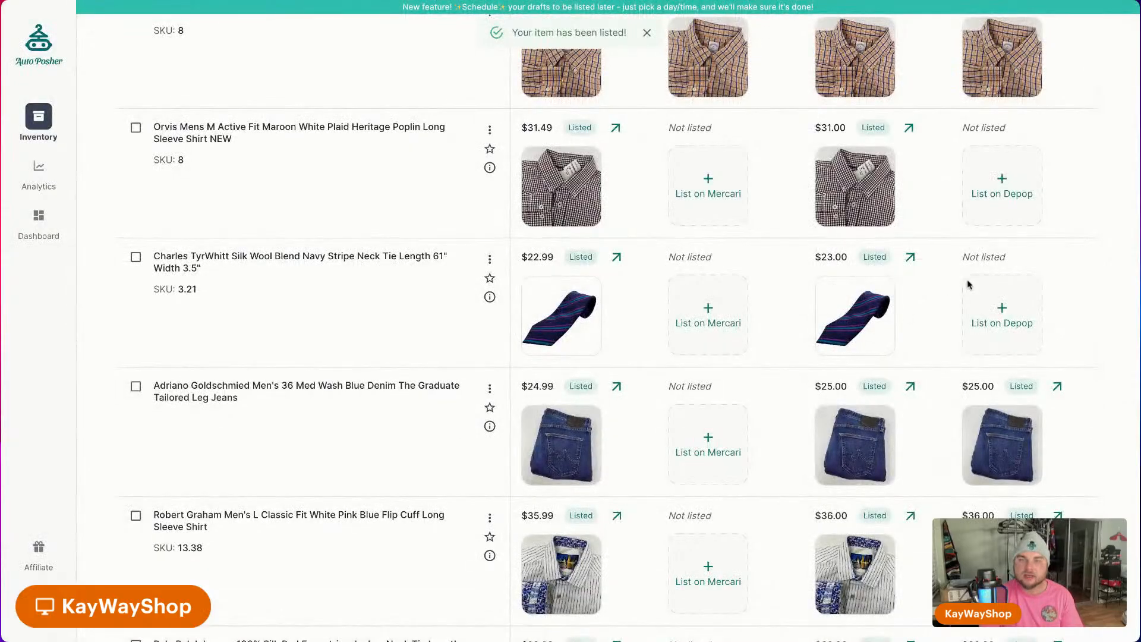
left_click(1002, 304)
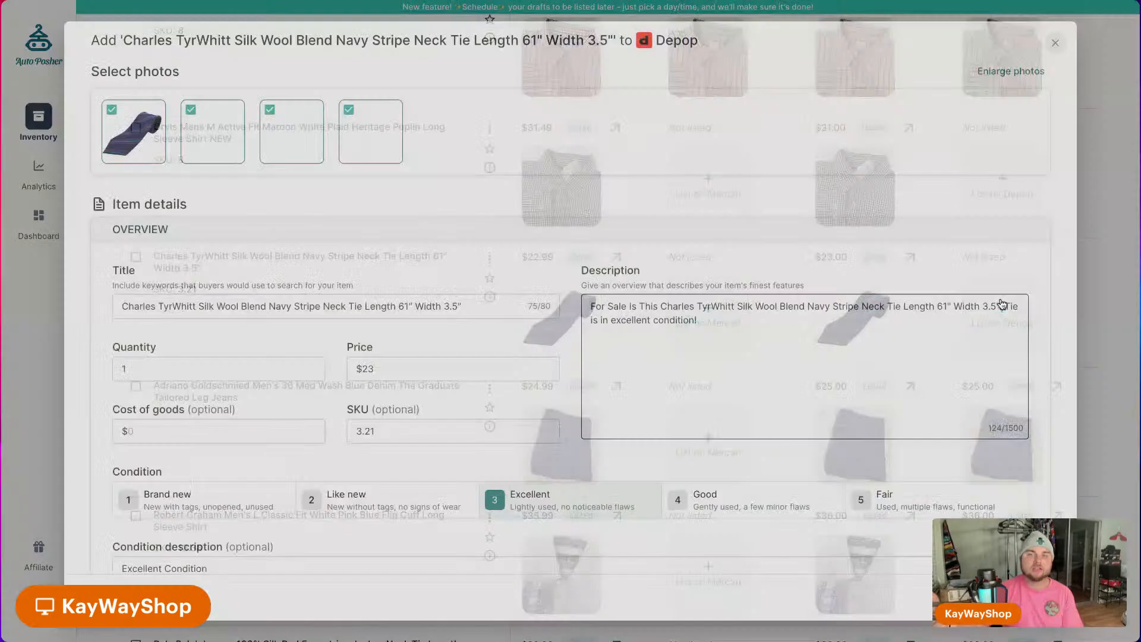
scroll(807, 240, "down", 10)
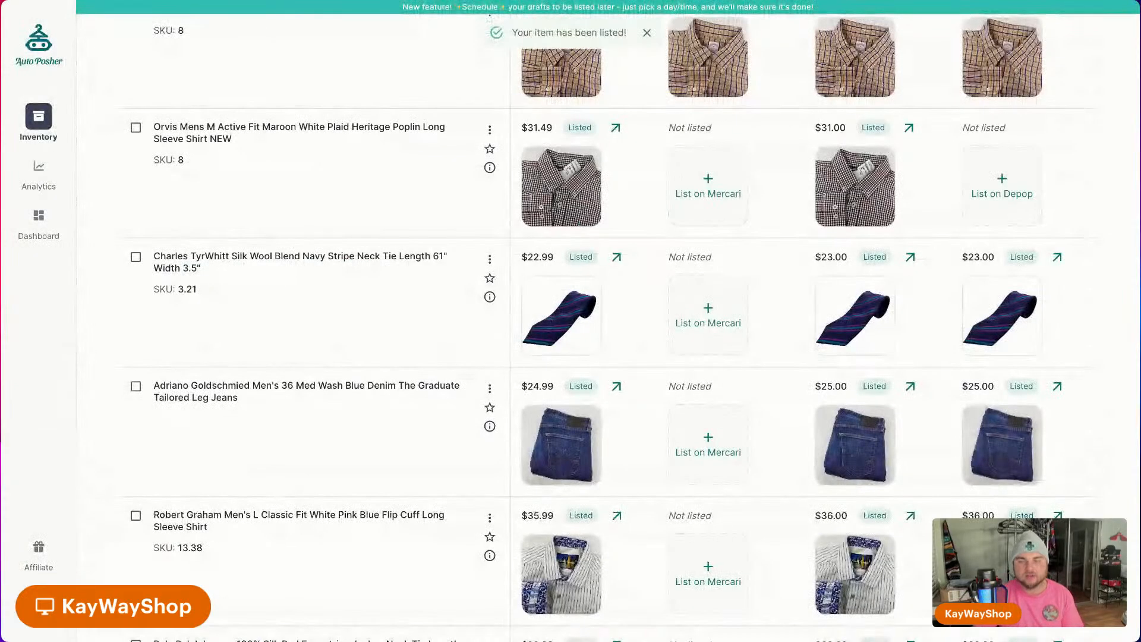
List the Orvis maroon white plaid Heritage Poplin shirt on Depop with its prefilled details.
left_click(1001, 182)
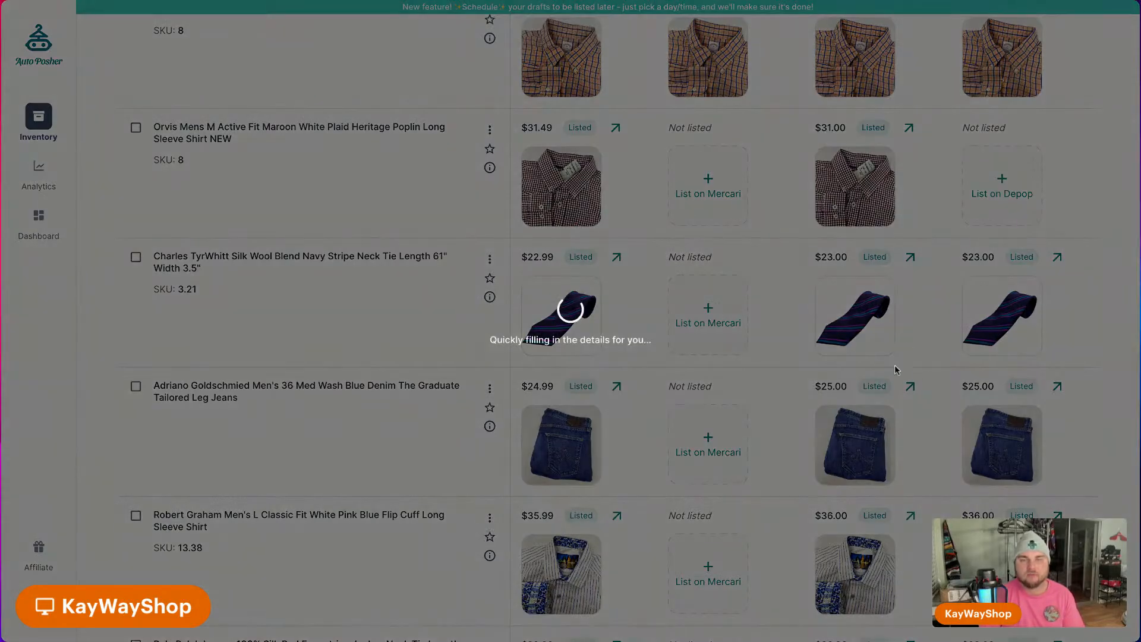
scroll(771, 470, "down", 10)
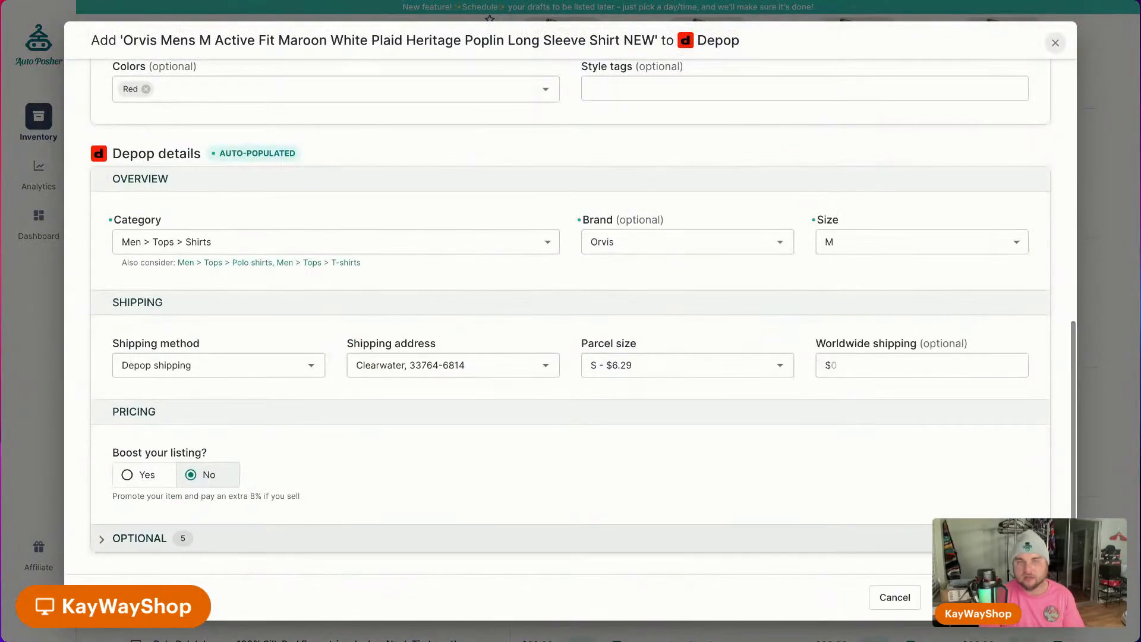
left_click(982, 597)
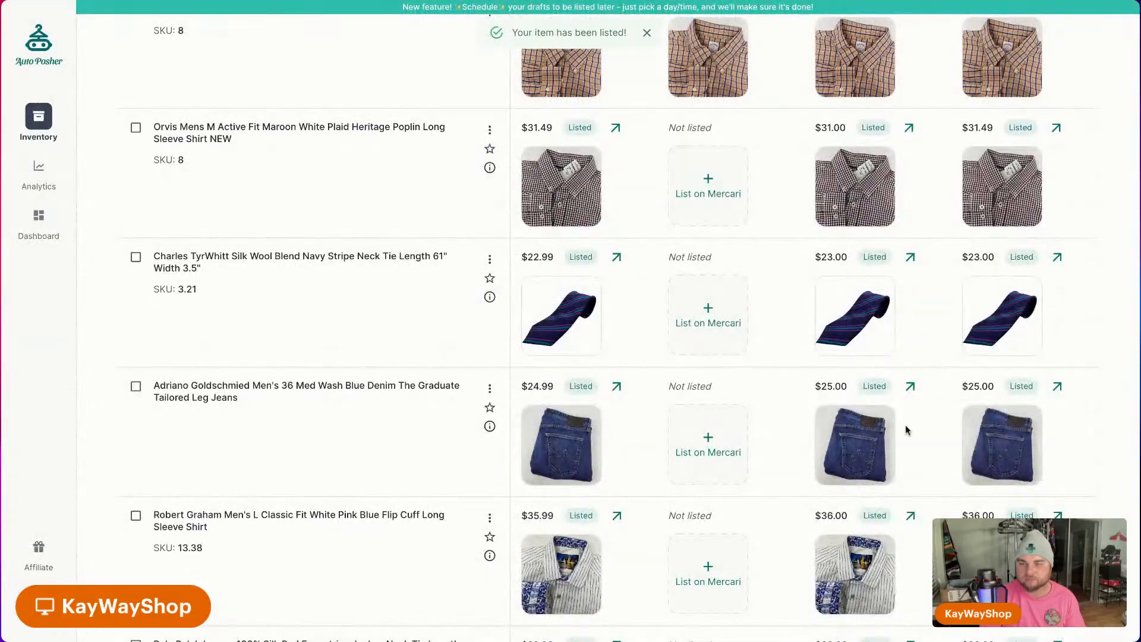
List the Travis Mathew gray Trevino golf chino pants on Depop with their prefilled details.
scroll(918, 437, "up", 15)
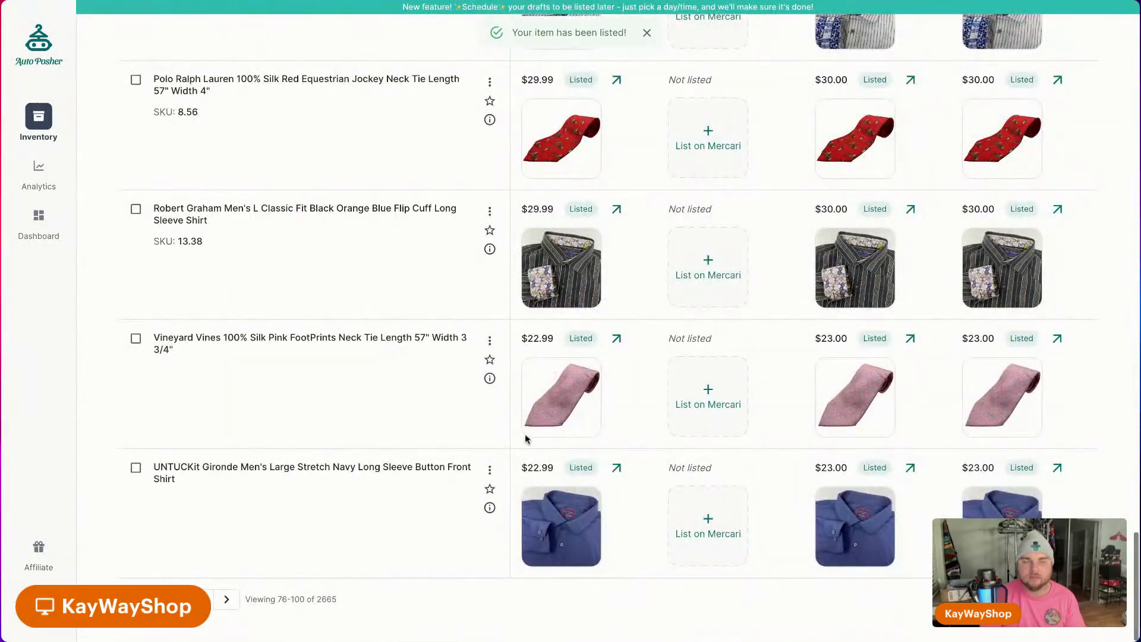
scroll(918, 427, "down", 7)
left_click(1004, 392)
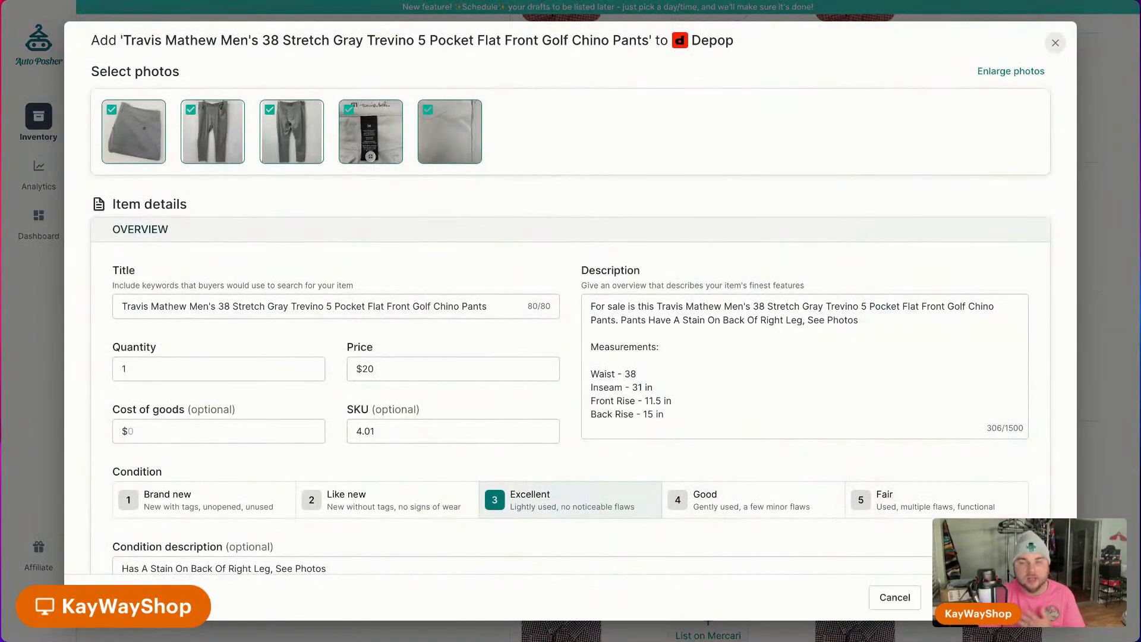
scroll(861, 473, "down", 13)
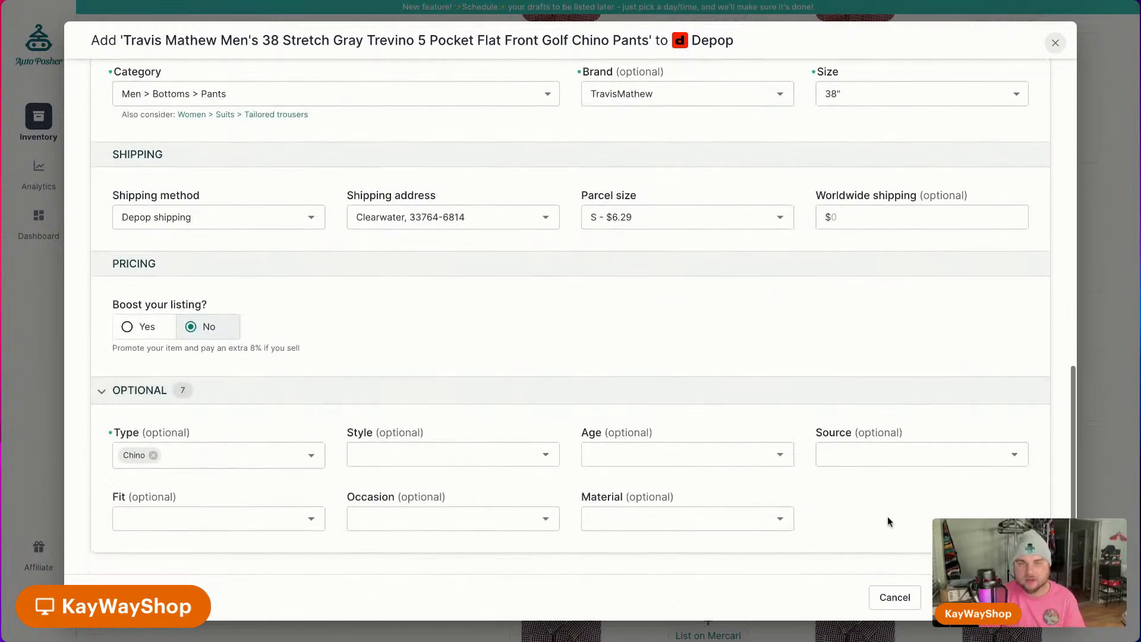
left_click(989, 598)
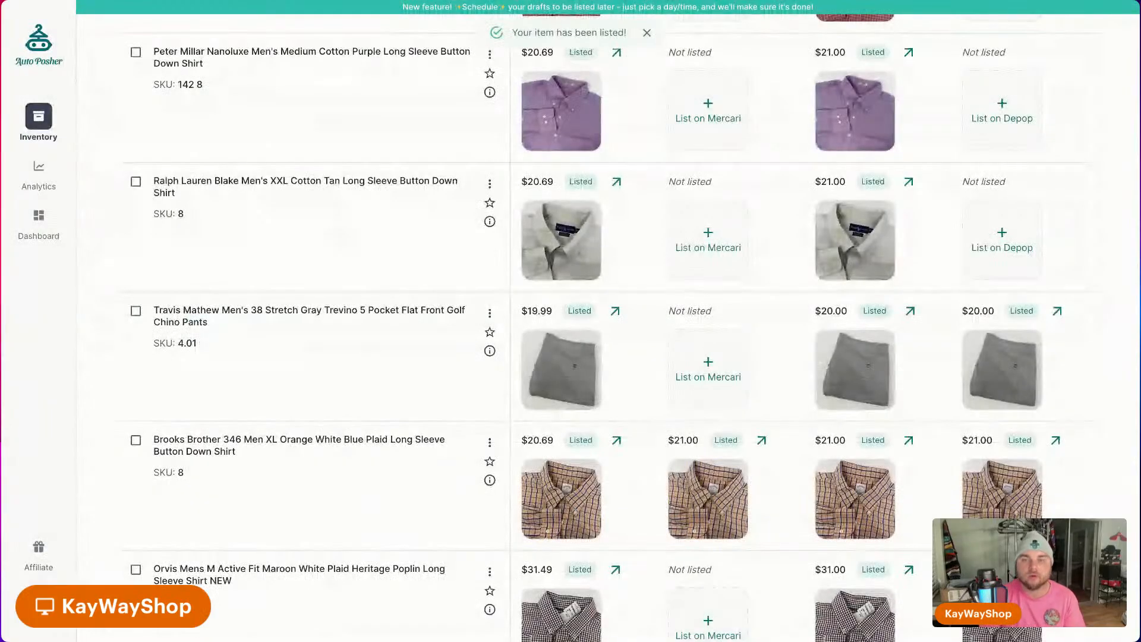
List the Ralph Lauren Blake XXL tan button down shirt on Depop with its prefilled details.
left_click(1006, 255)
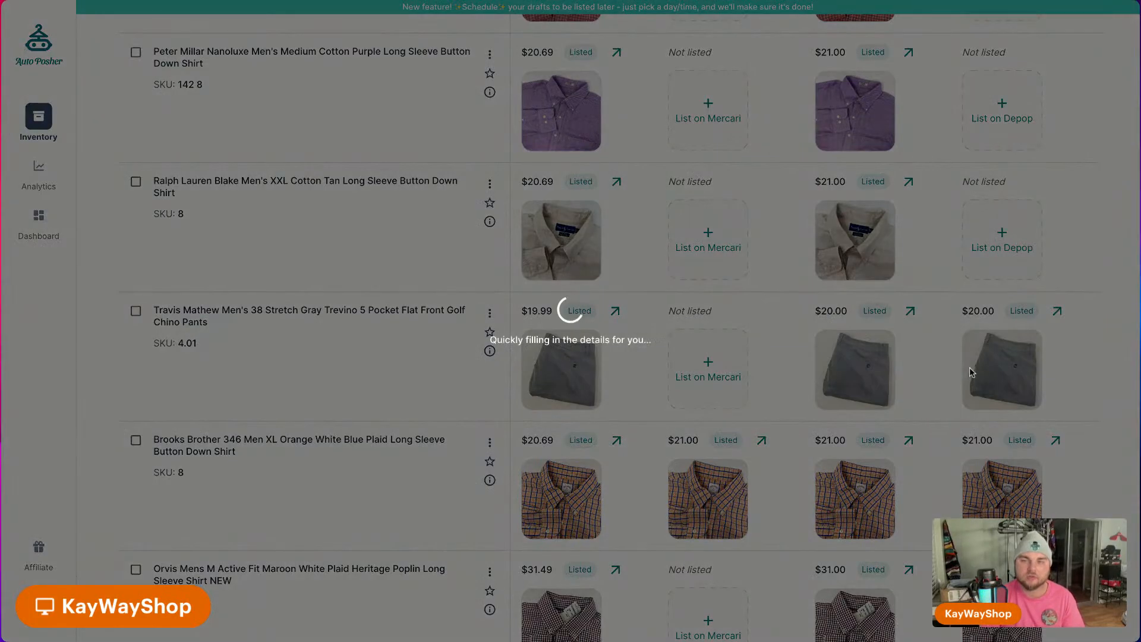
scroll(865, 490, "down", 10)
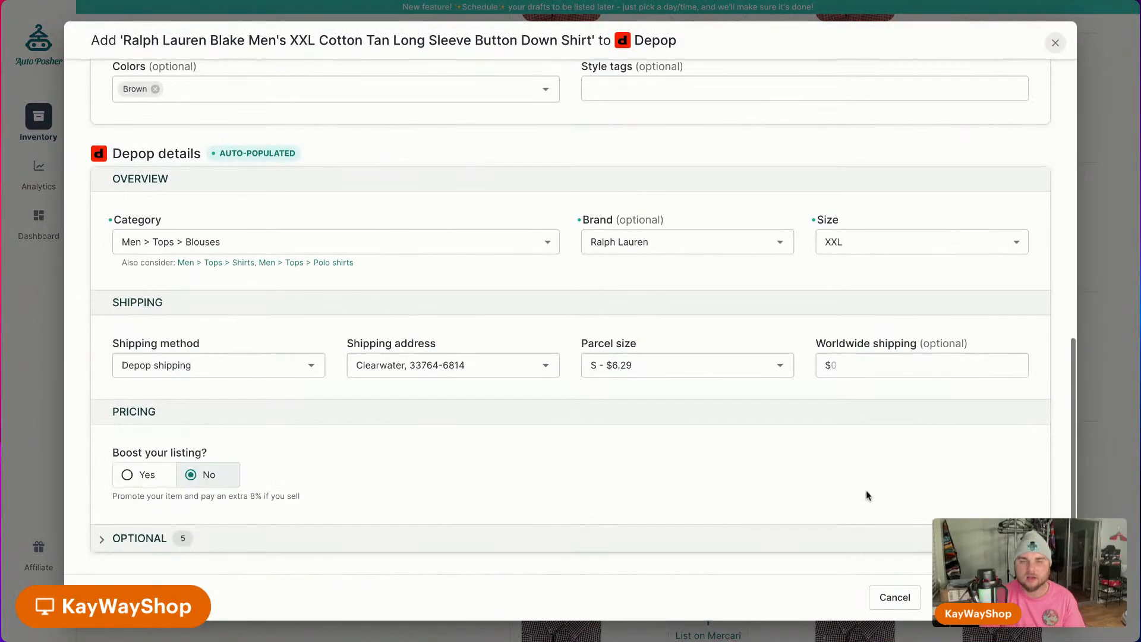
left_click(990, 597)
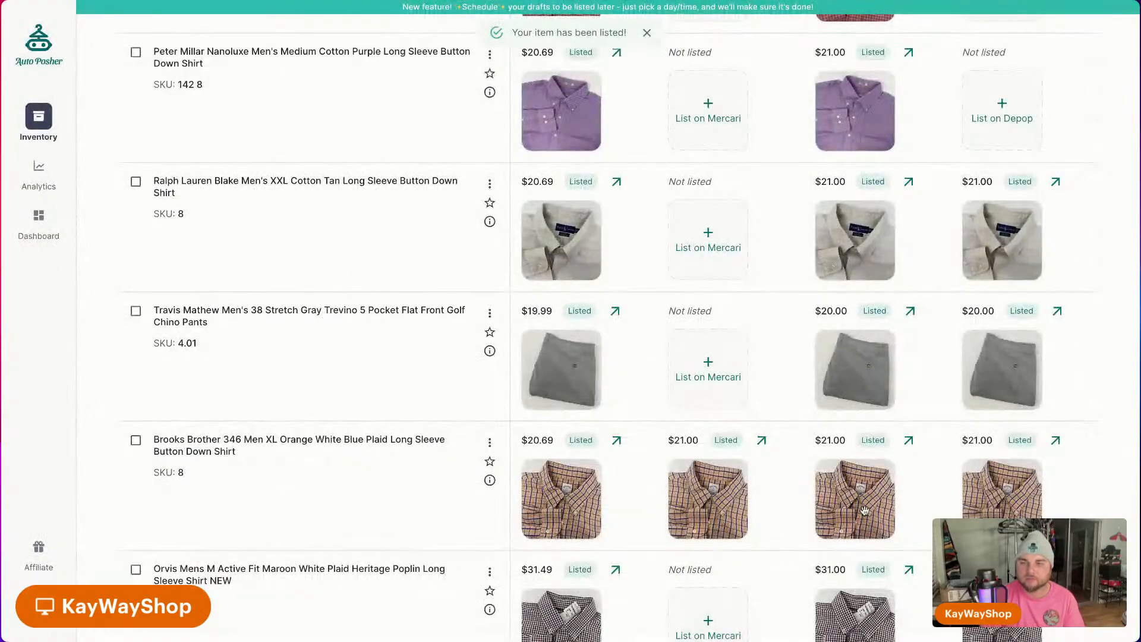
List the Peter Millar Nanoluxe purple shirt and the Orvis red navy plaid shirt on Depop with their prefilled details.
scroll(871, 497, "up", 2)
scroll(874, 497, "up", 1)
left_click(1014, 315)
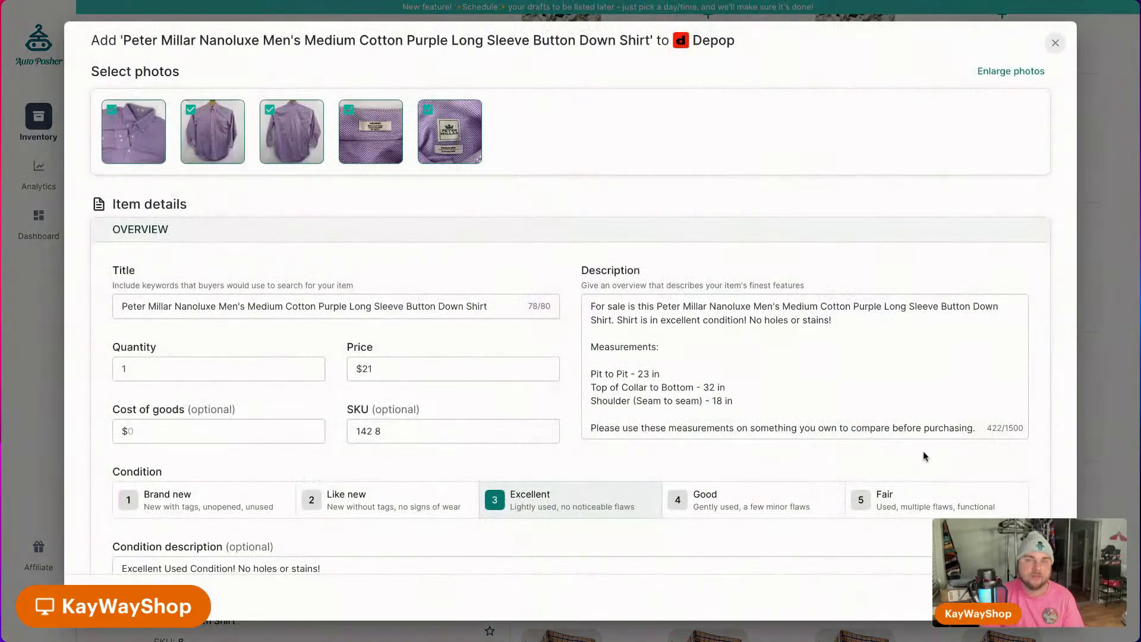
scroll(943, 452, "down", 10)
left_click(986, 597)
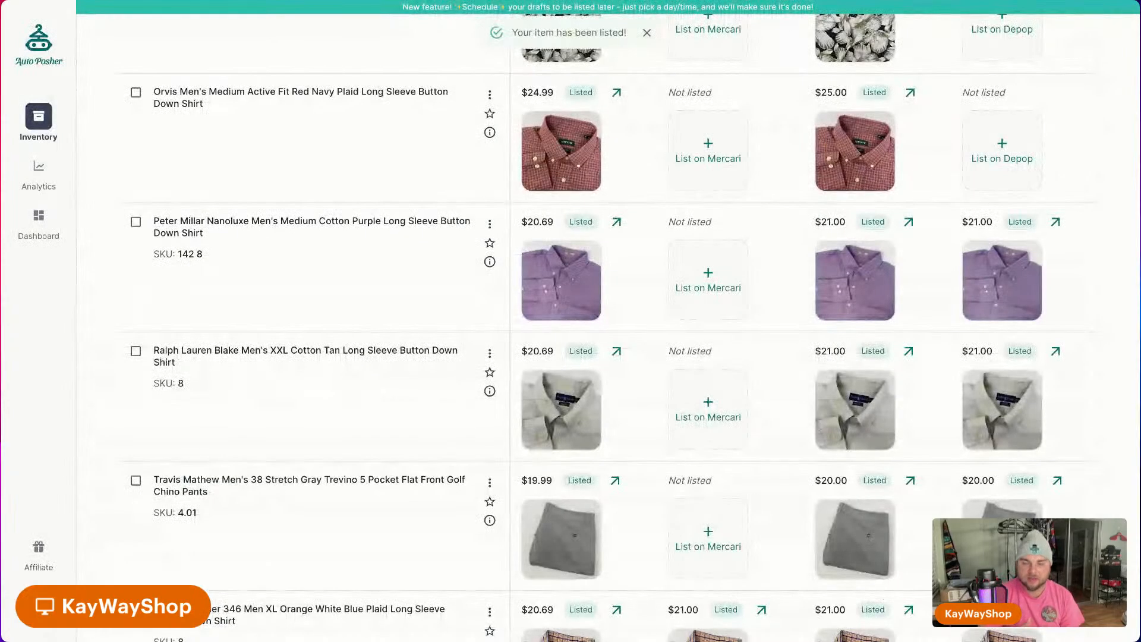
left_click(988, 242)
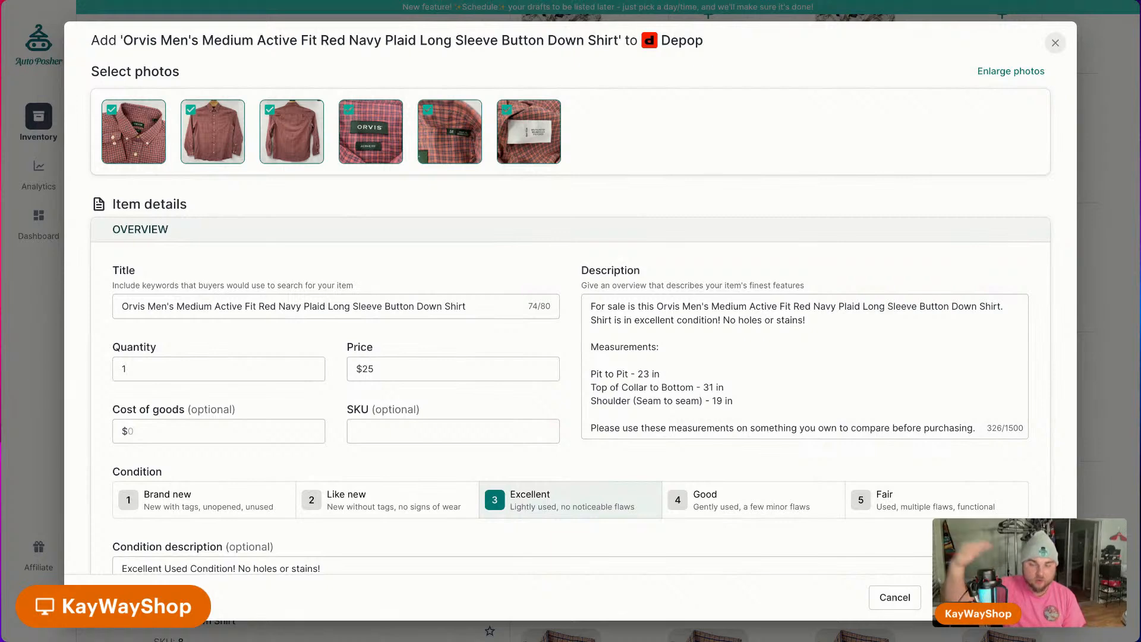
scroll(958, 287, "down", 15)
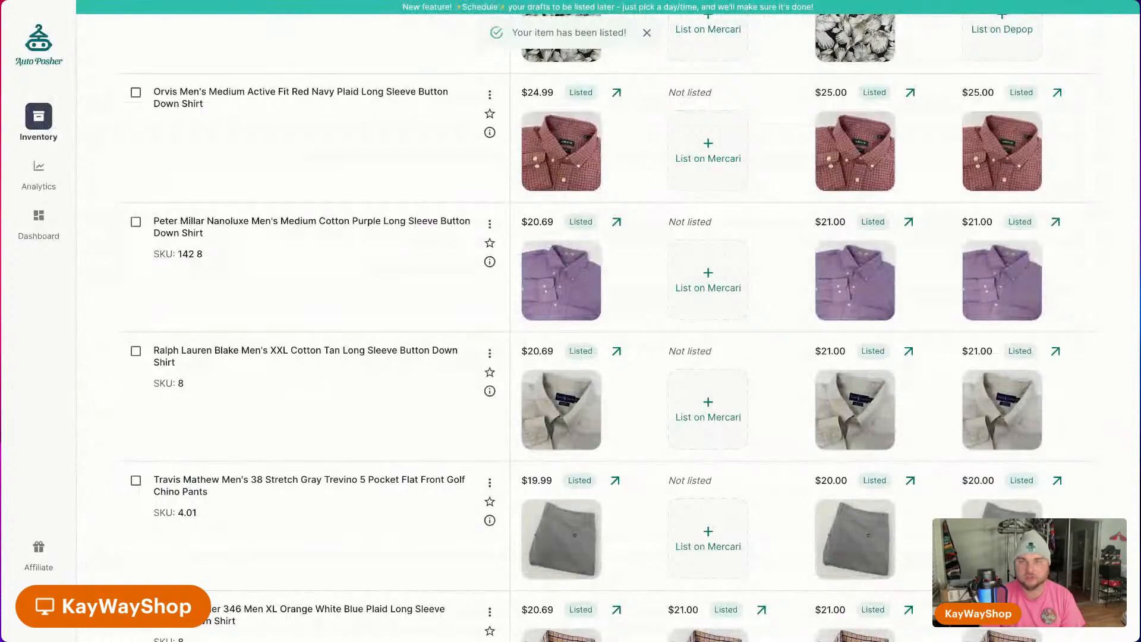
List the Tommy Bahama rayon beige black tropical short sleeve shirt on Depop with its prefilled details.
scroll(963, 506, "up", 4)
scroll(963, 506, "up", 15)
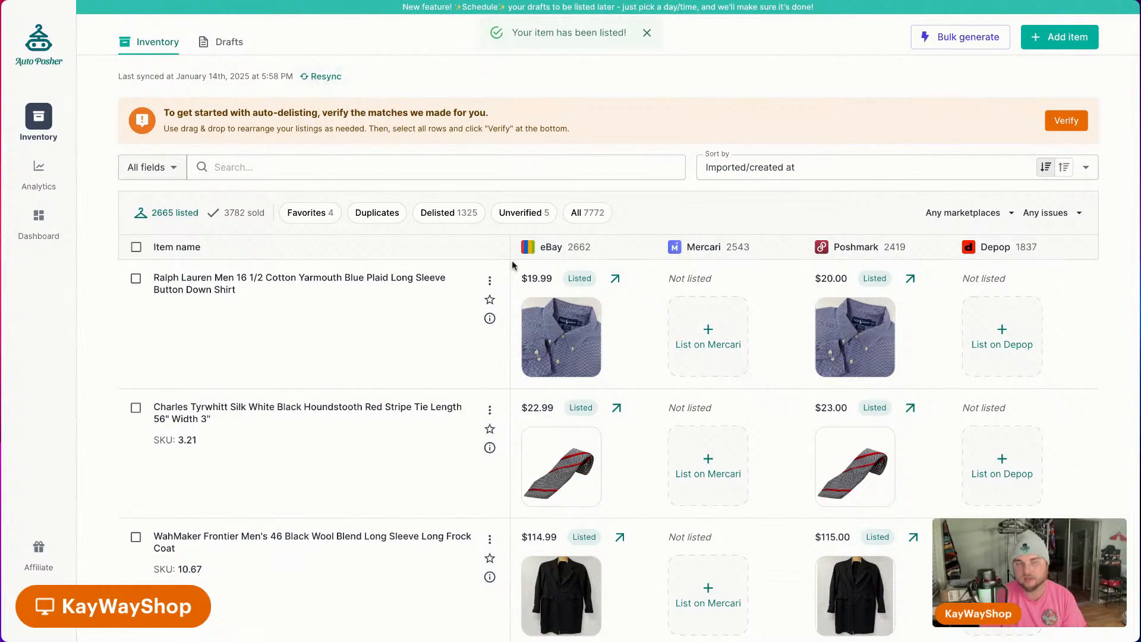
scroll(1014, 559, "down", 12)
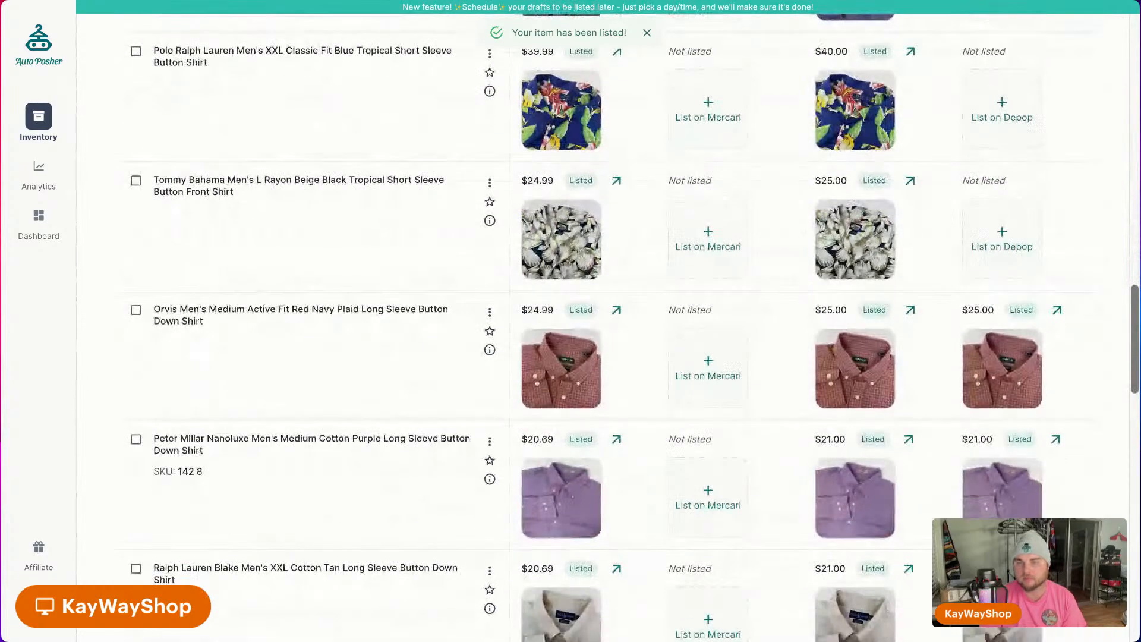
left_click(1015, 268)
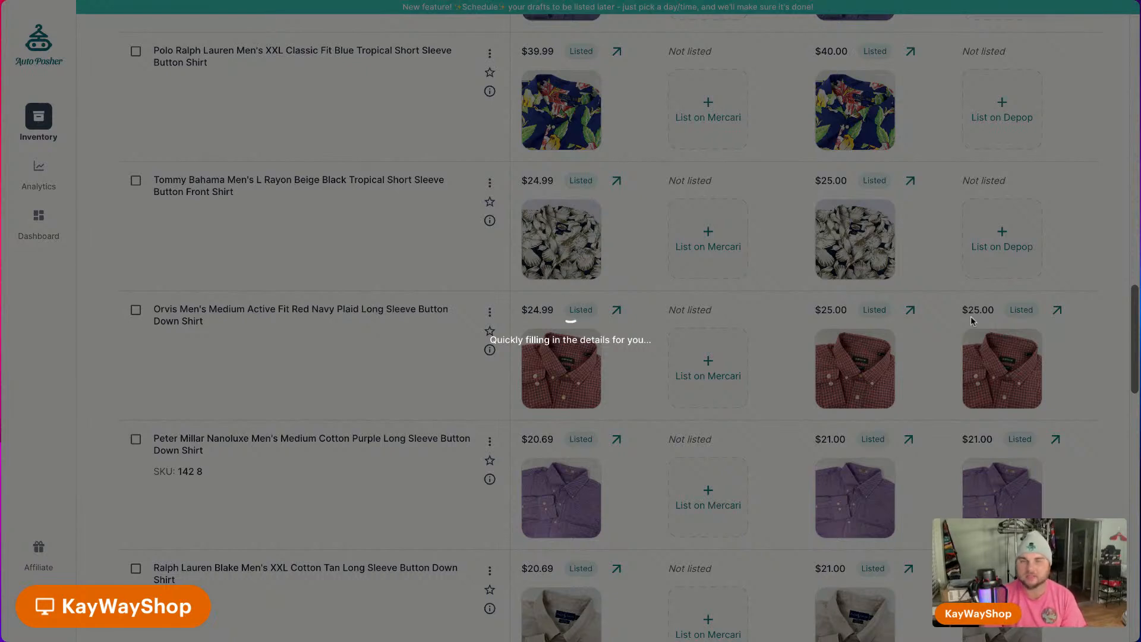
scroll(890, 527, "down", 10)
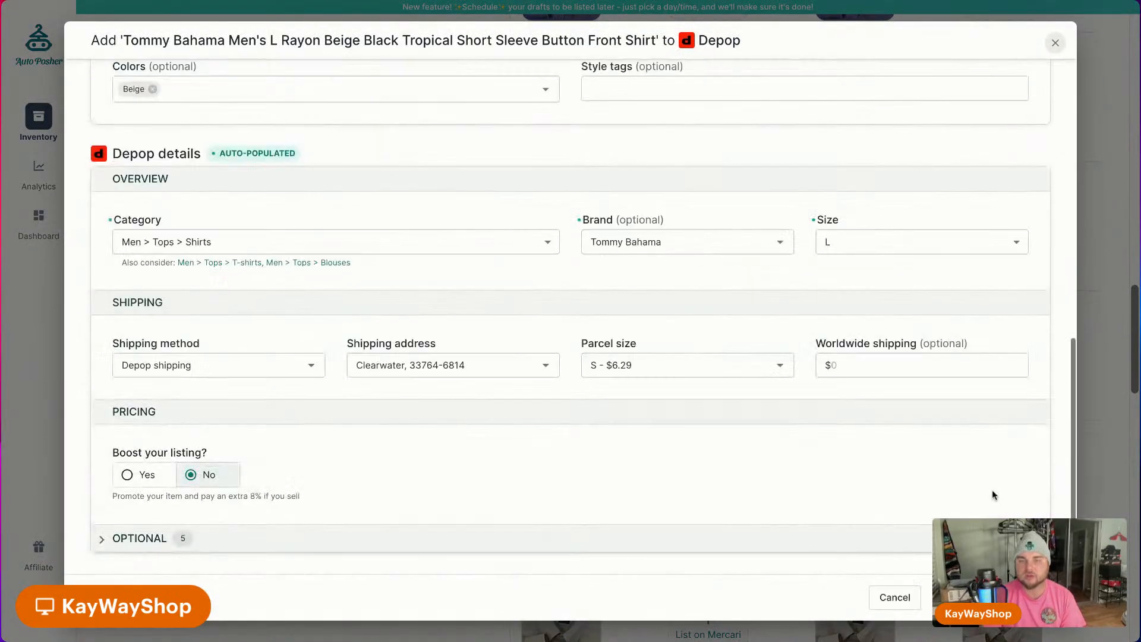
left_click(987, 597)
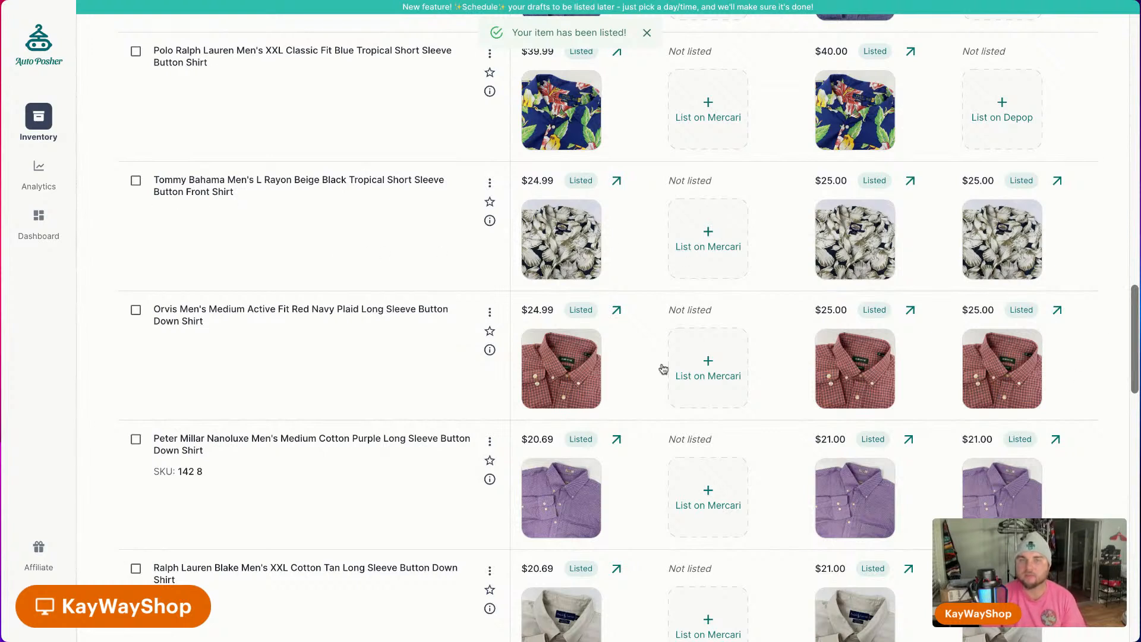
List the Polo Ralph Lauren XXL blue tropical short sleeve shirt on Depop with its prefilled details.
left_click_drag(851, 266, 844, 205)
scroll(920, 331, "up", 2)
scroll(921, 330, "up", 1)
left_click(978, 275)
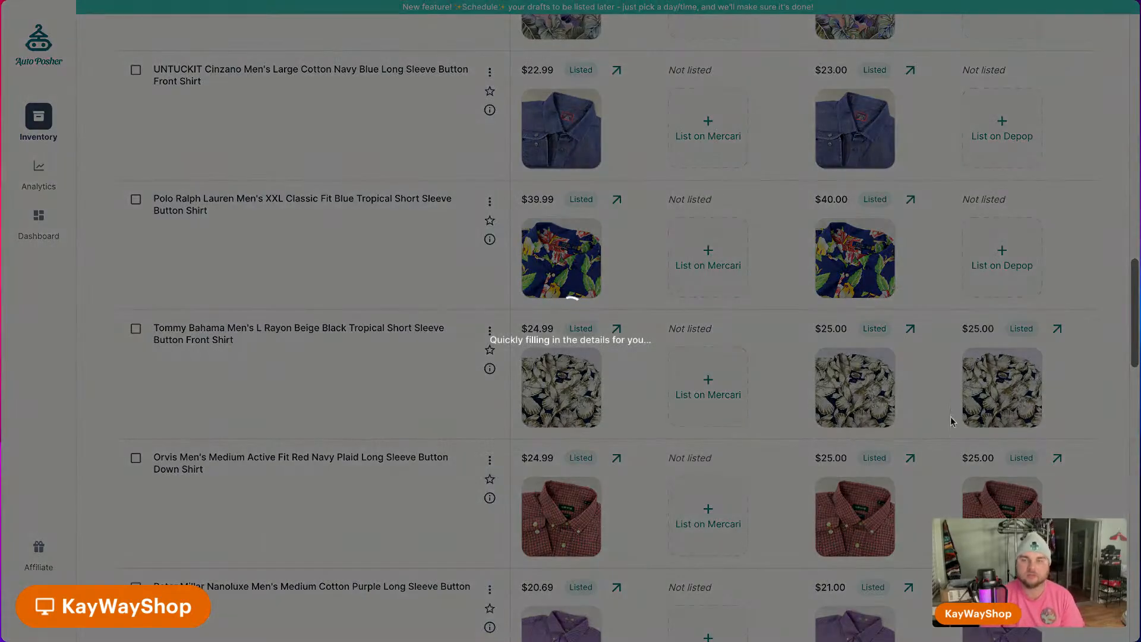
scroll(886, 524, "down", 10)
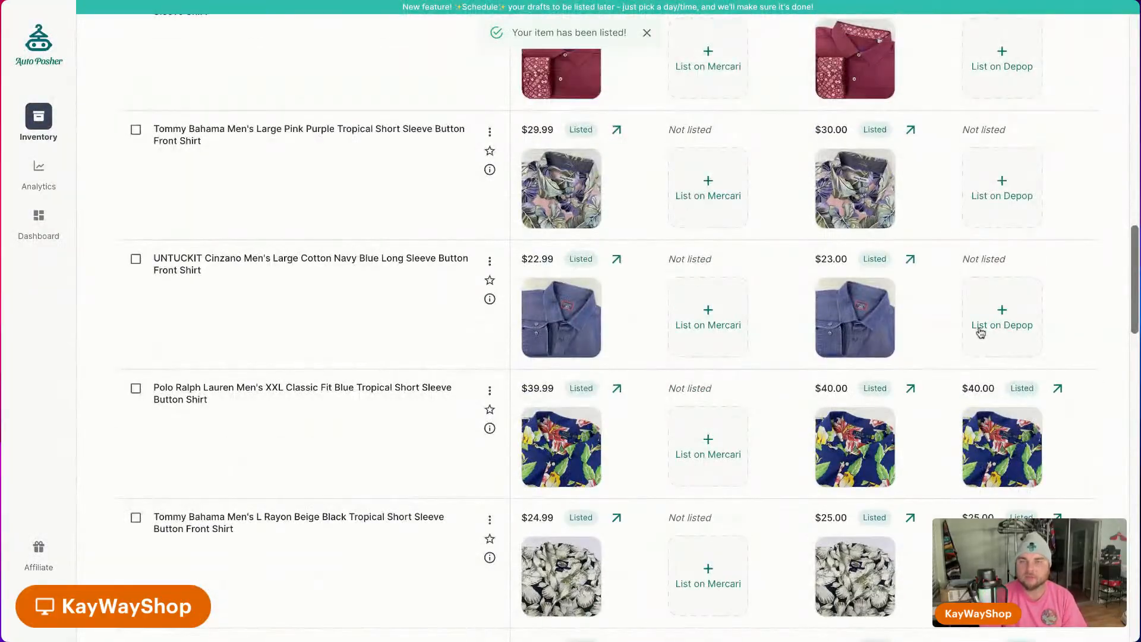
List the UNTUCKIT Cinzano navy blue long sleeve shirt on Depop with its prefilled details.
left_click(981, 326)
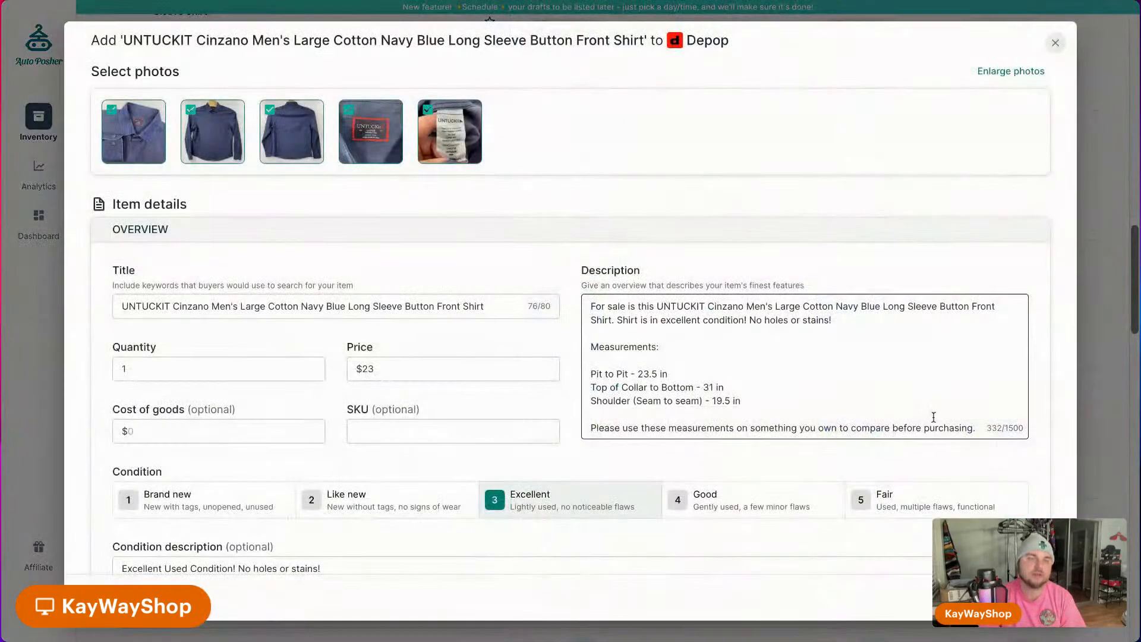
scroll(907, 492, "down", 10)
left_click(990, 597)
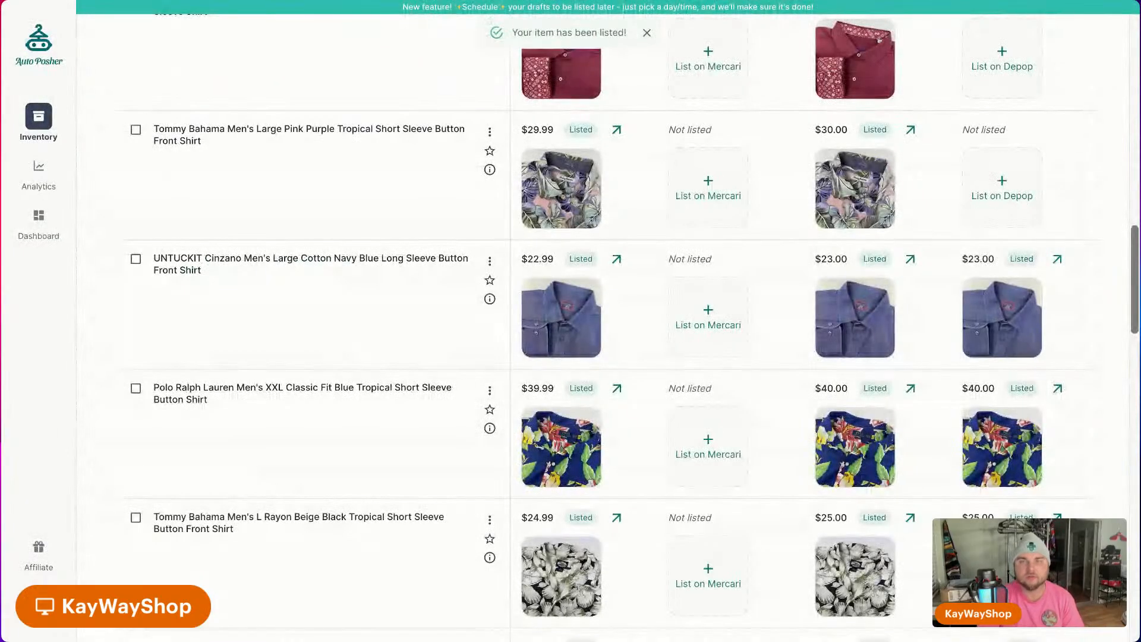
List the Tommy Bahama pink purple tropical short sleeve shirt on Depop with its prefilled details.
left_click(993, 199)
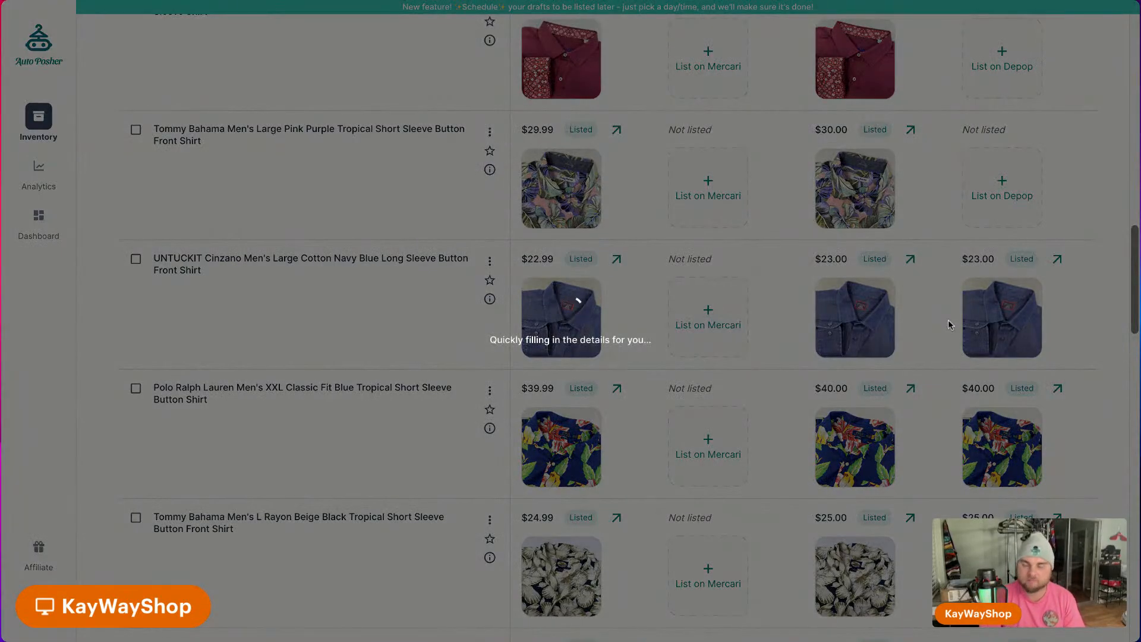
scroll(911, 472, "down", 10)
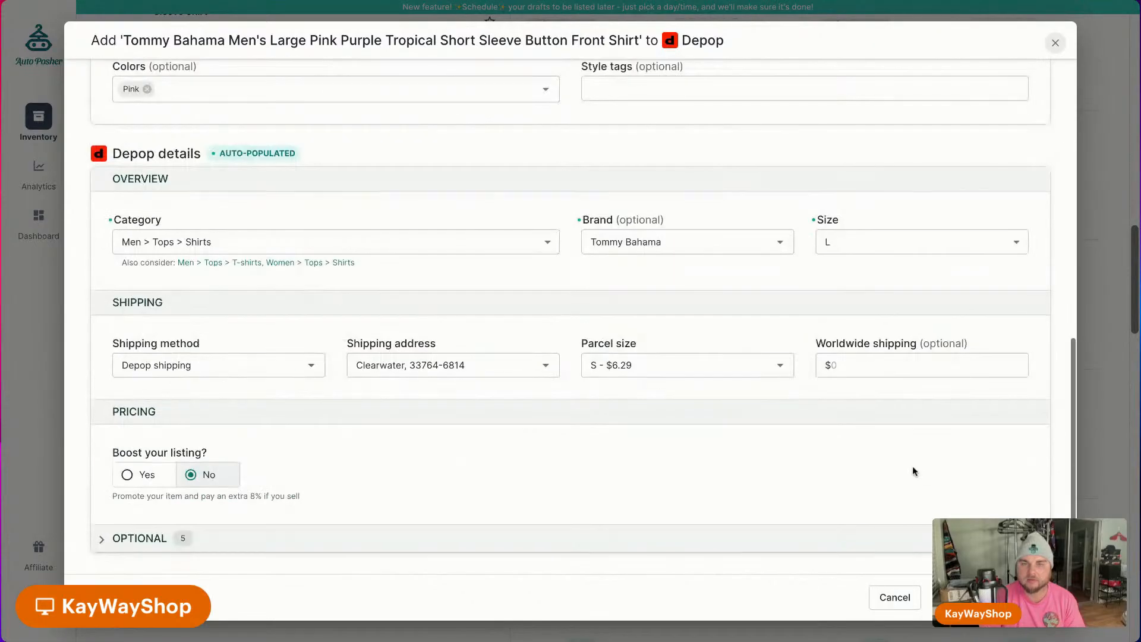
left_click(988, 598)
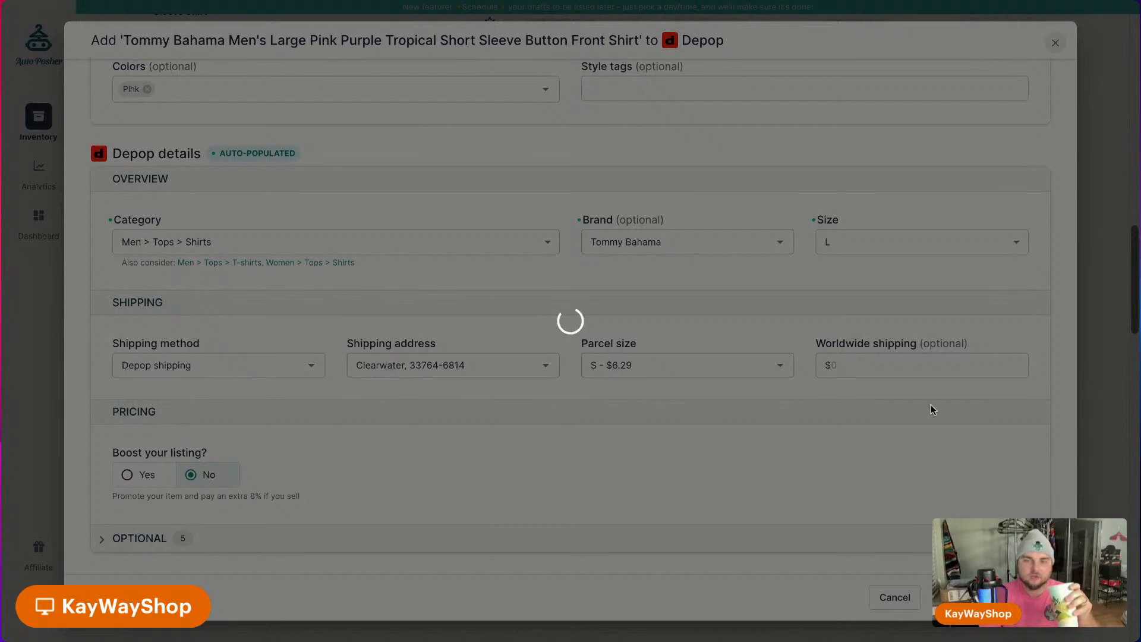
List the Robert Graham 3XL classic fit maroon flip cuff long sleeve shirt on Depop with its prefilled details.
scroll(1058, 372, "up", 3)
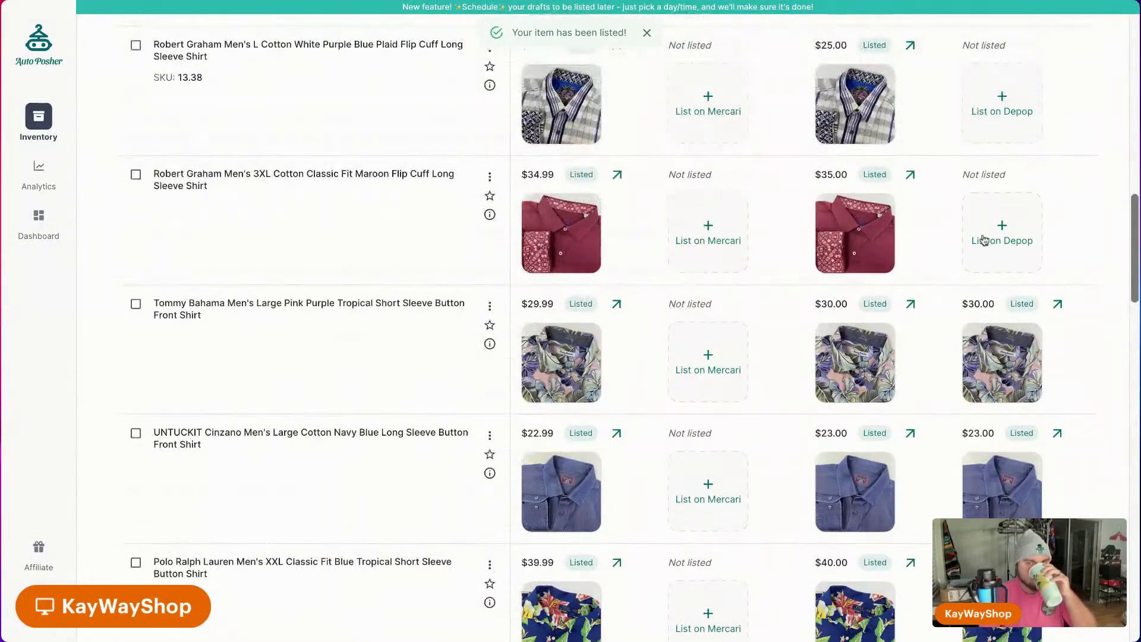
left_click(996, 235)
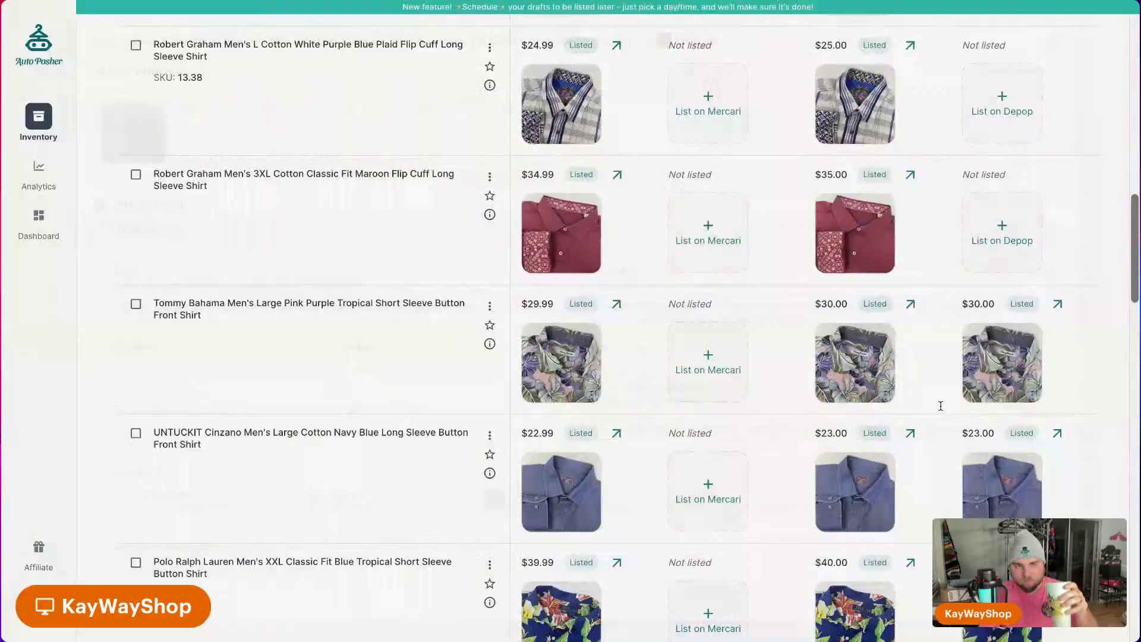
scroll(917, 483, "down", 10)
scroll(919, 485, "up", 10)
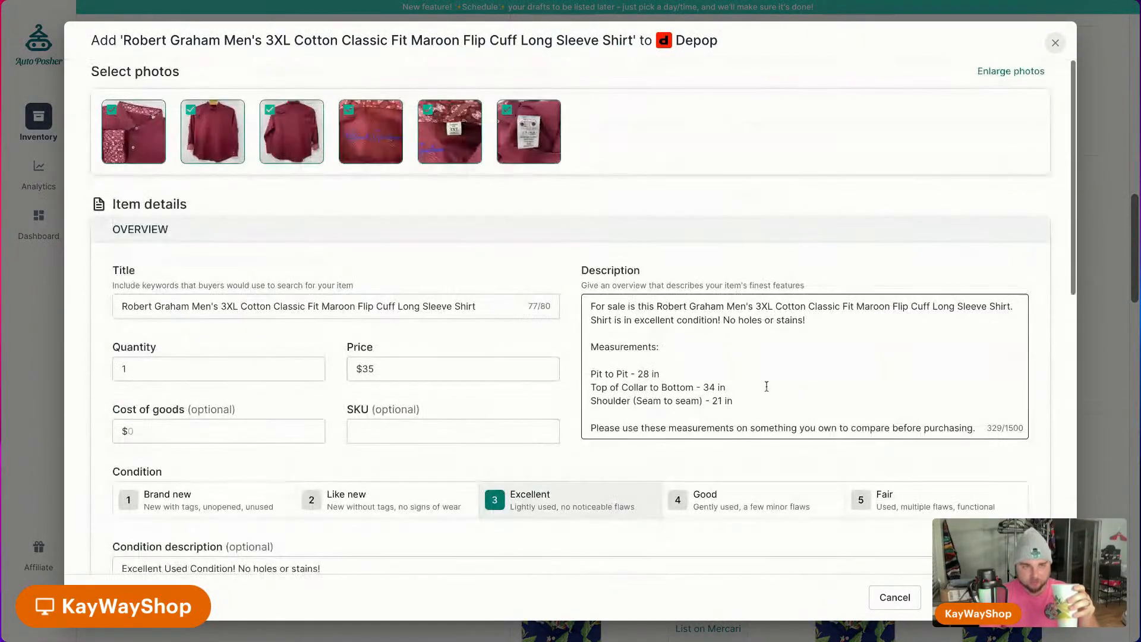
scroll(754, 268, "down", 1)
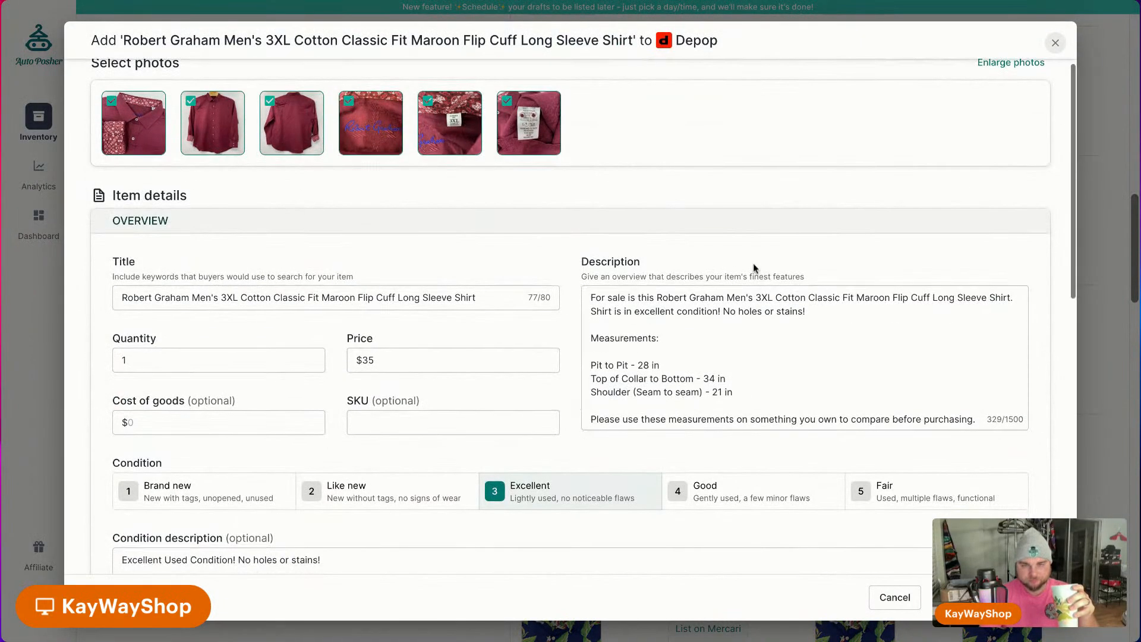
scroll(753, 268, "down", 6)
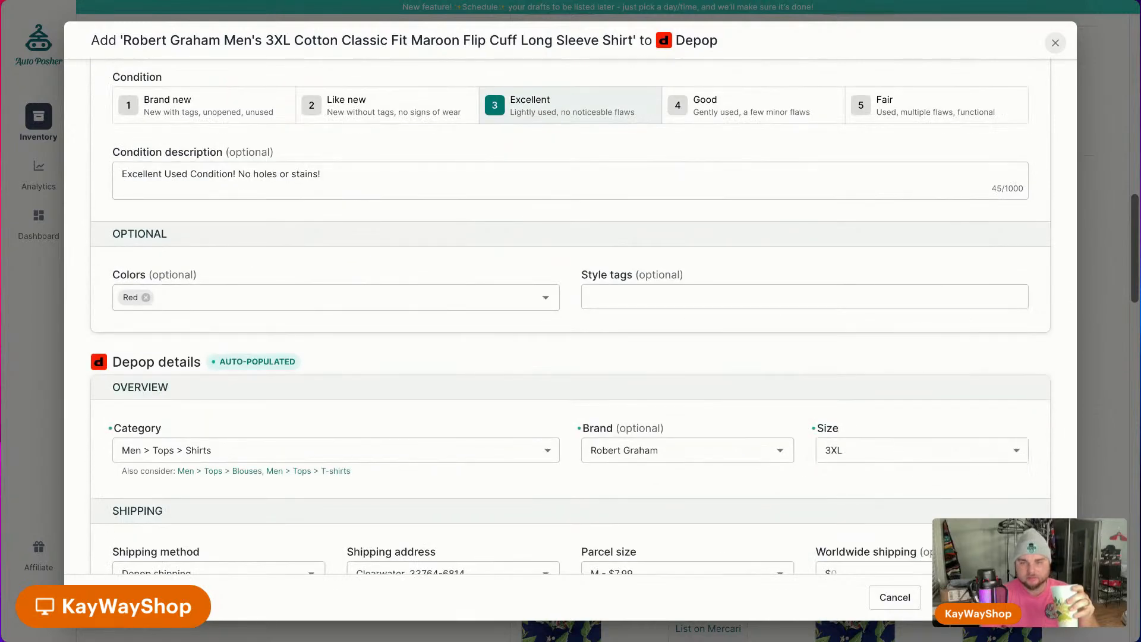
left_click(987, 598)
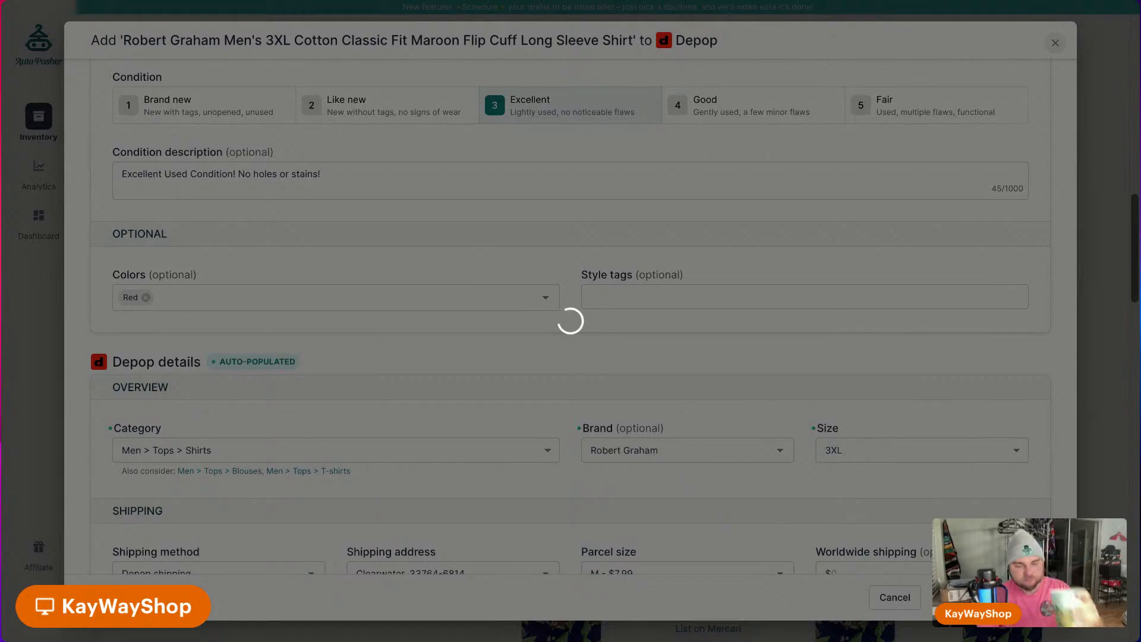
List the Robert Graham L cotton white purple blue plaid flip cuff shirt on Depop with its prefilled details.
scroll(626, 373, "up", 4)
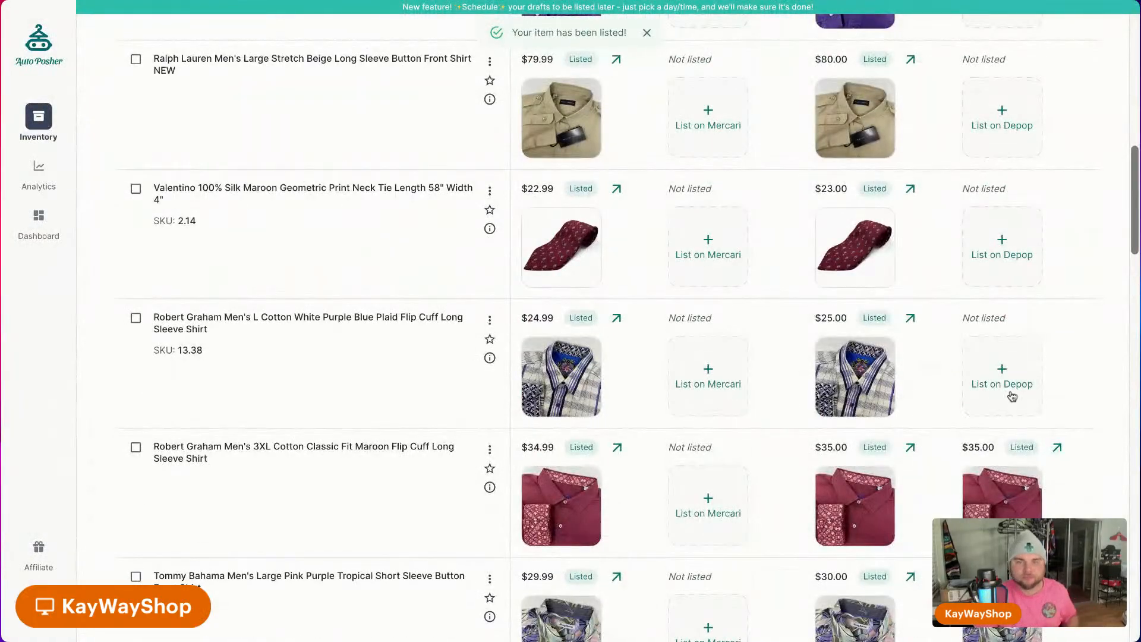
left_click(1002, 397)
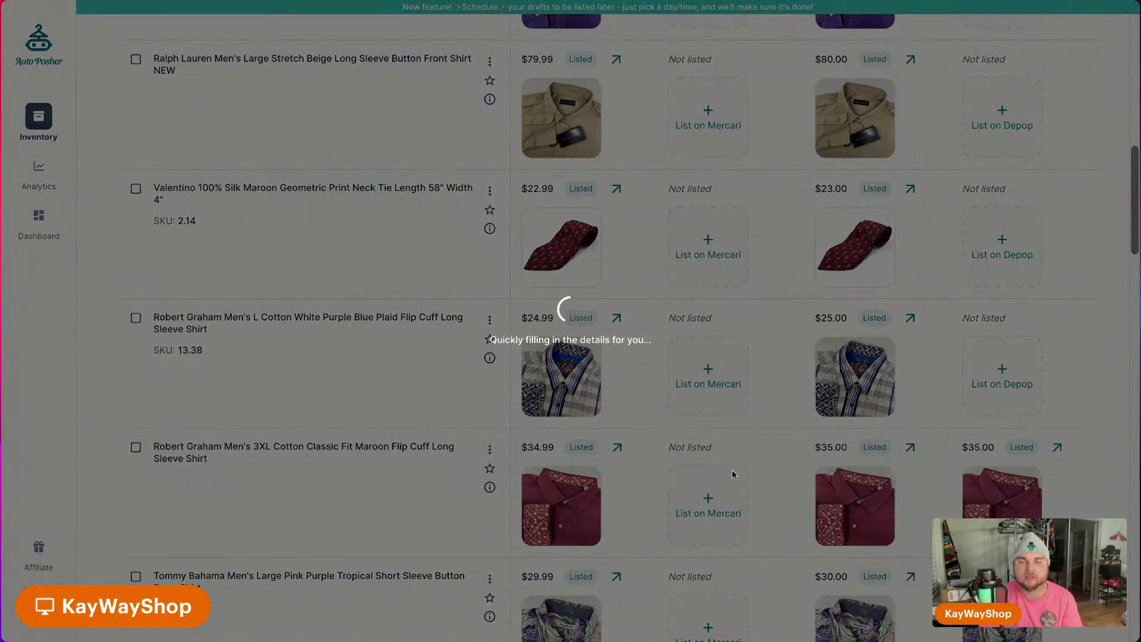
scroll(915, 484, "down", 10)
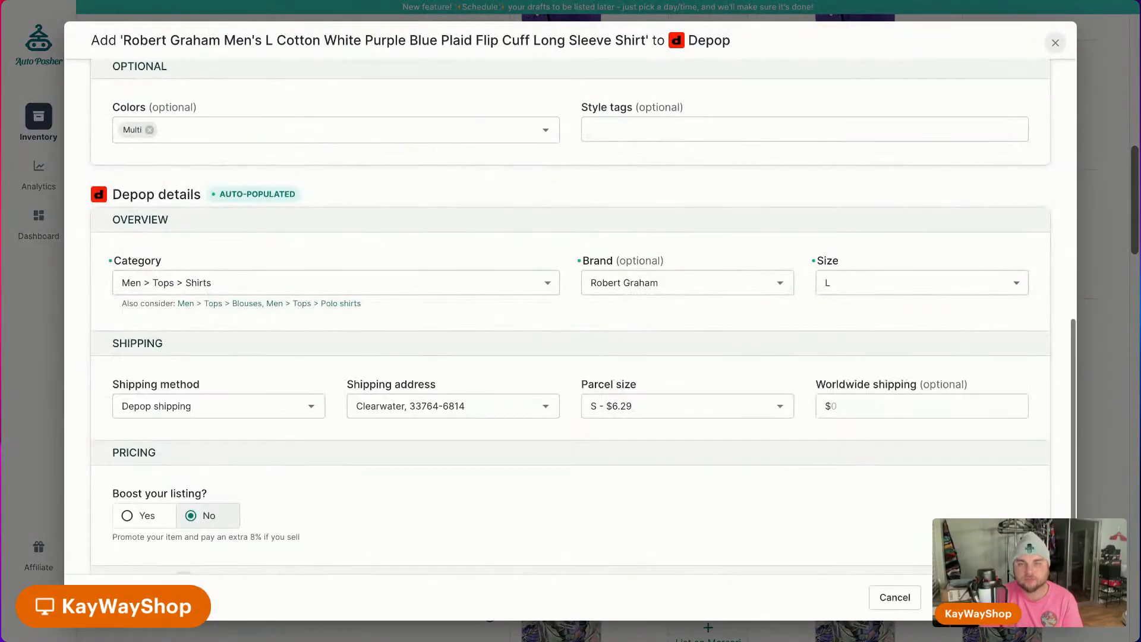
left_click(991, 597)
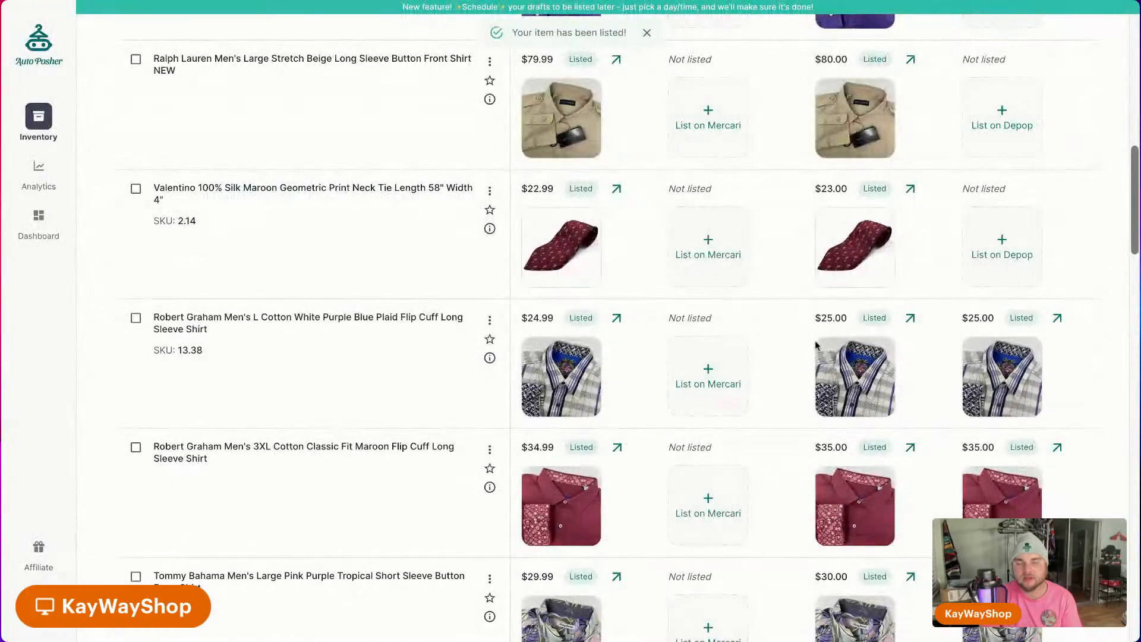
List the Valentino silk maroon geometric print neck tie on Depop with its prefilled details.
scroll(910, 374, "up", 1)
left_click(1018, 305)
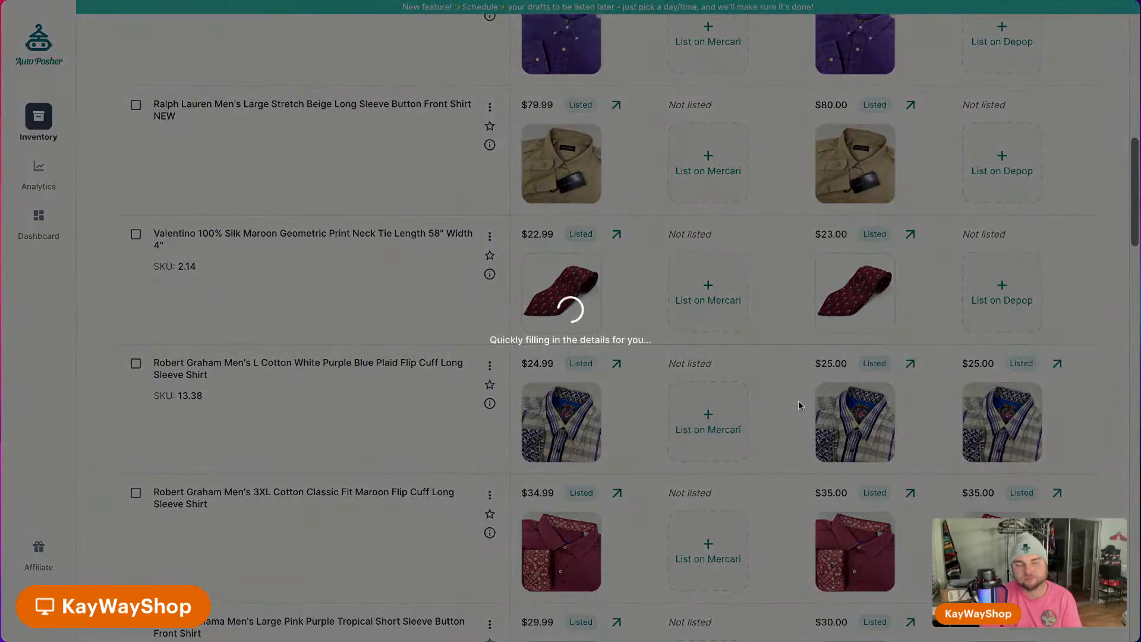
scroll(732, 472, "down", 10)
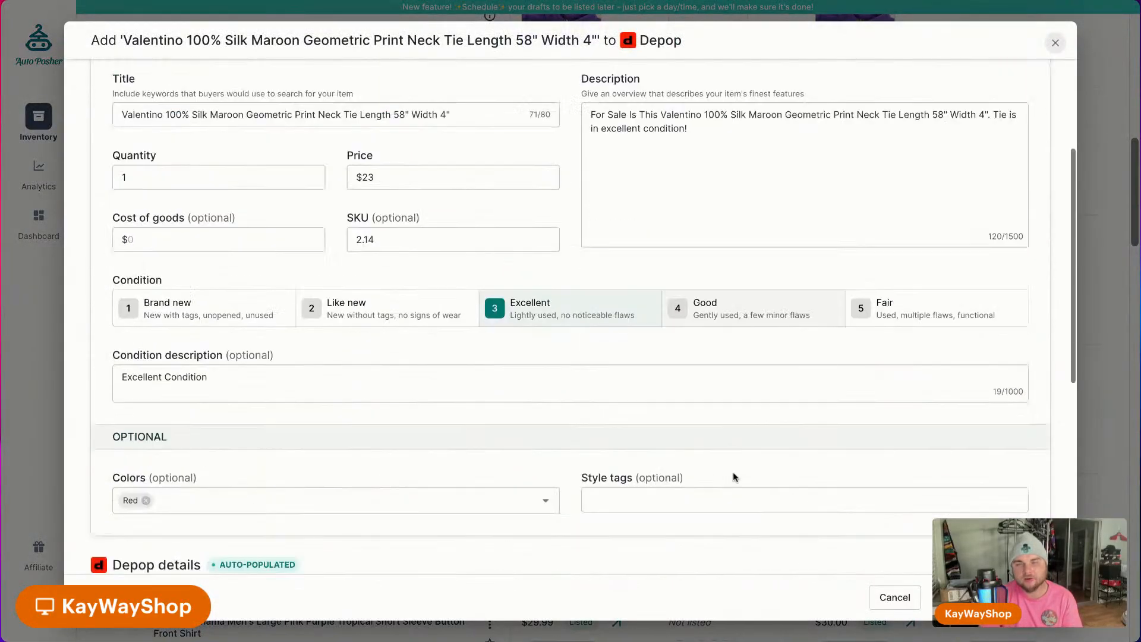
left_click(991, 597)
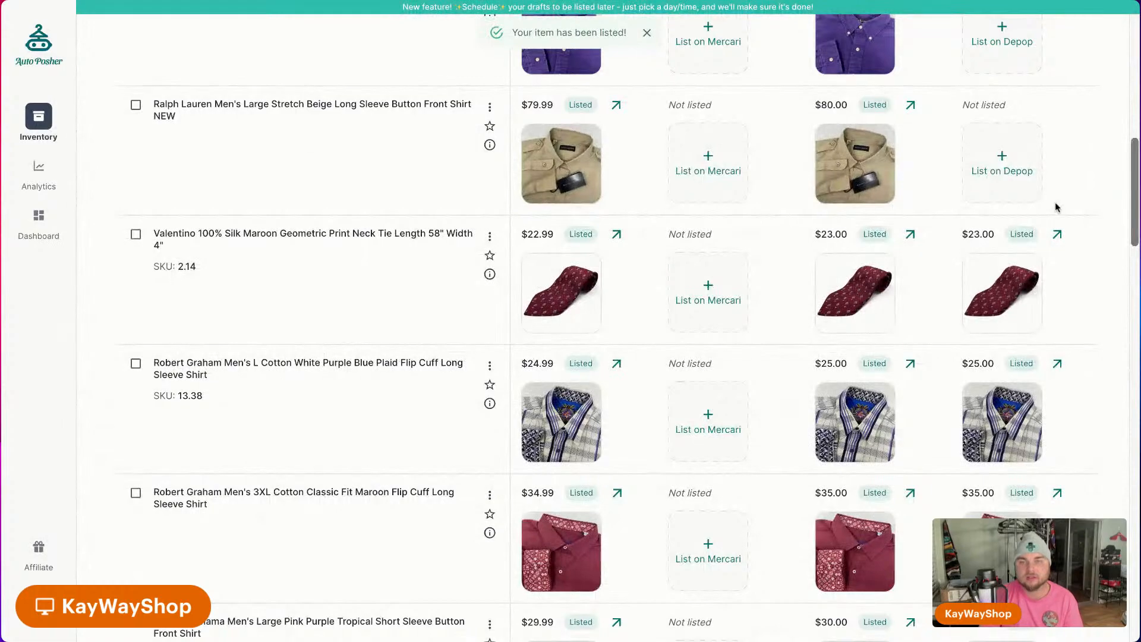
List the new Ralph Lauren stretch beige shirt and the Ralph Lauren M solid purple big shirt on Depop with their prefilled details.
left_click(1014, 182)
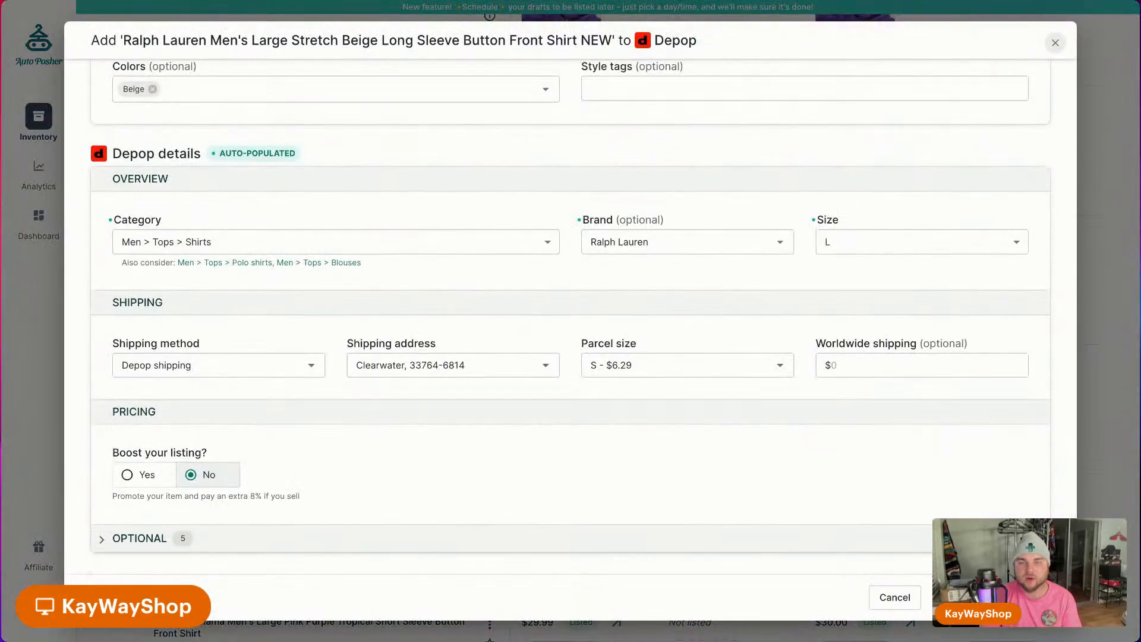
left_click(989, 597)
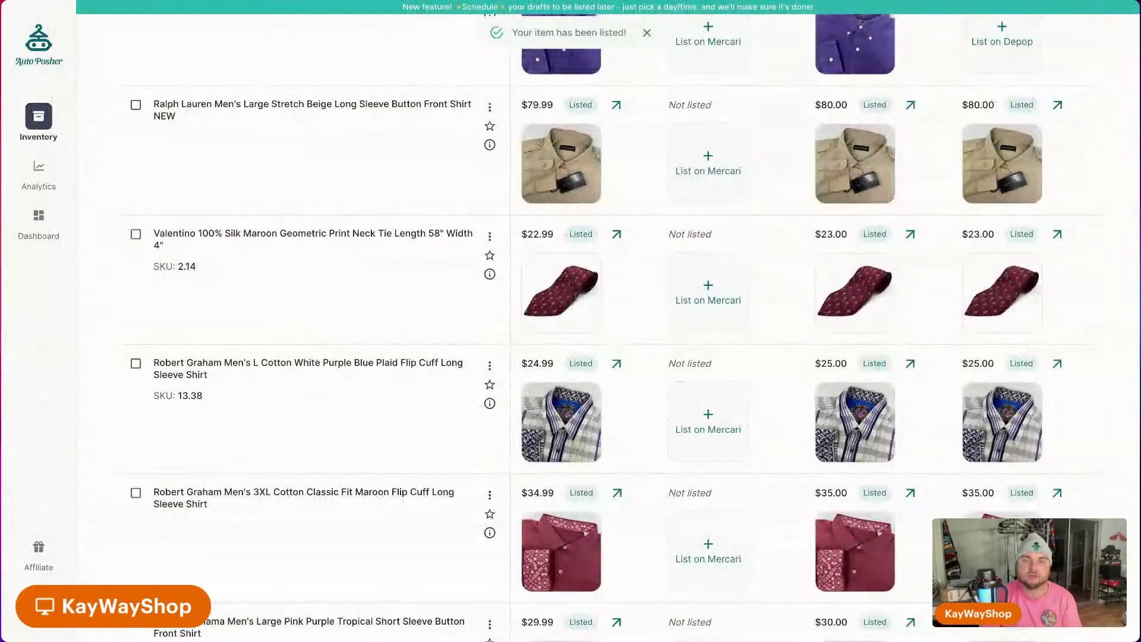
scroll(989, 598, "up", 4)
left_click(1015, 248)
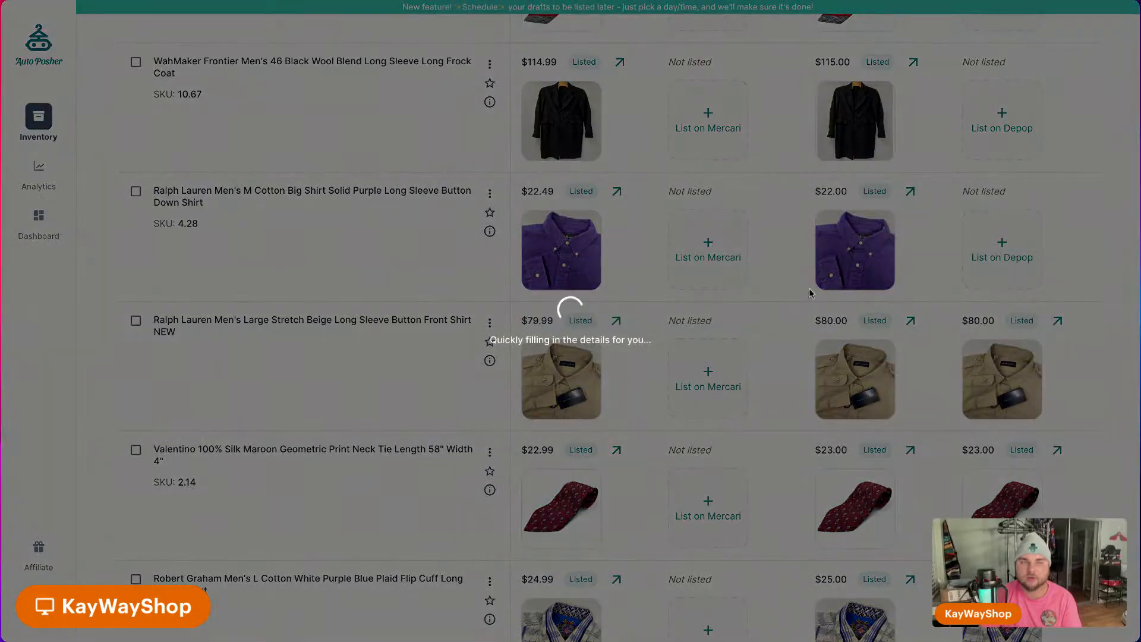
scroll(791, 389, "down", 10)
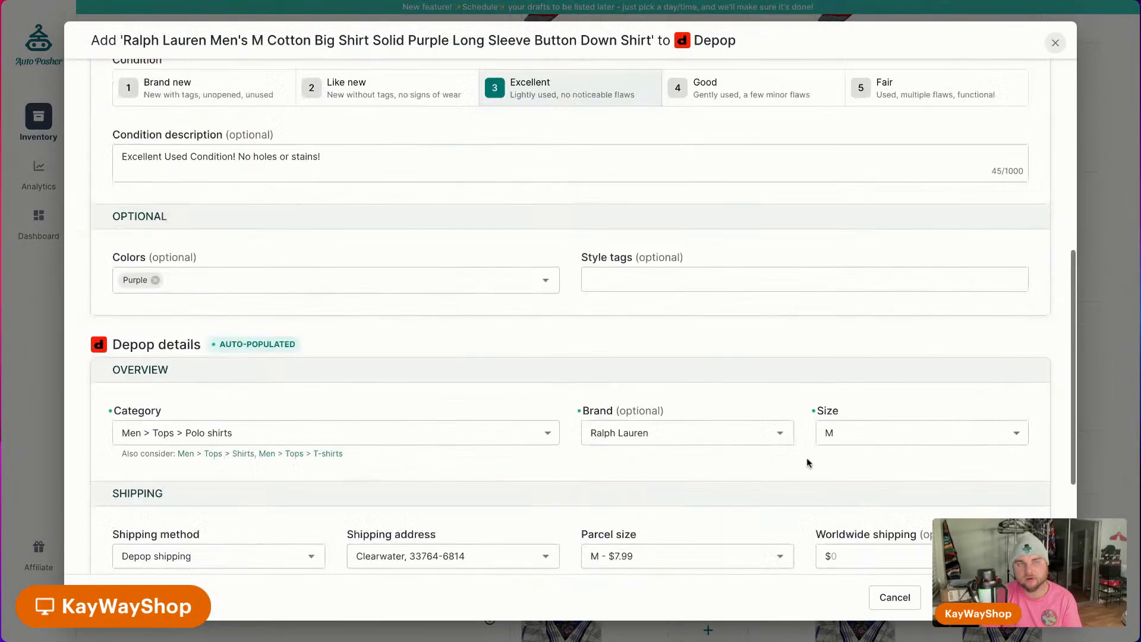
left_click(989, 598)
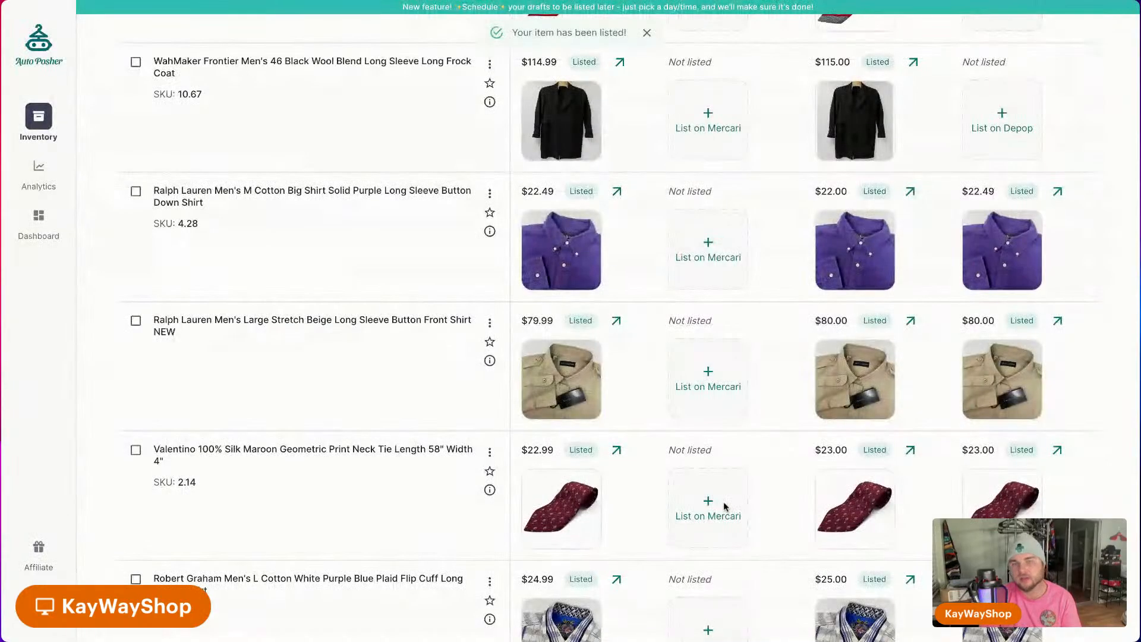
List the WahMaker Frontier black wool blend long frock coat on Depop with the size set to One size.
scroll(790, 421, "up", 4)
left_click(991, 335)
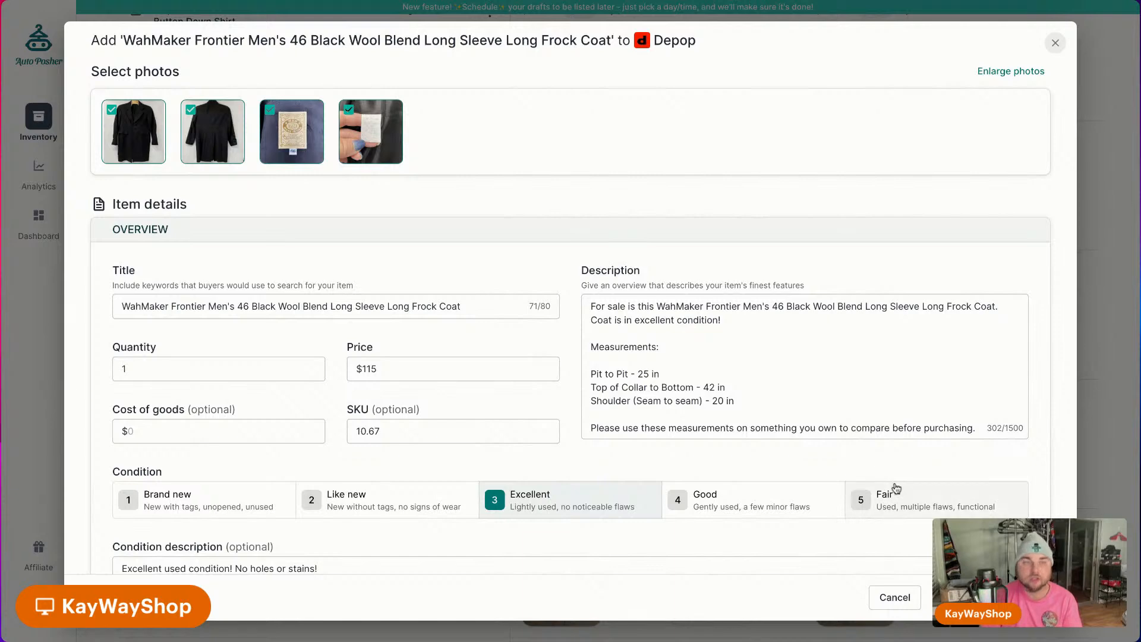
scroll(895, 487, "down", 10)
left_click(908, 257)
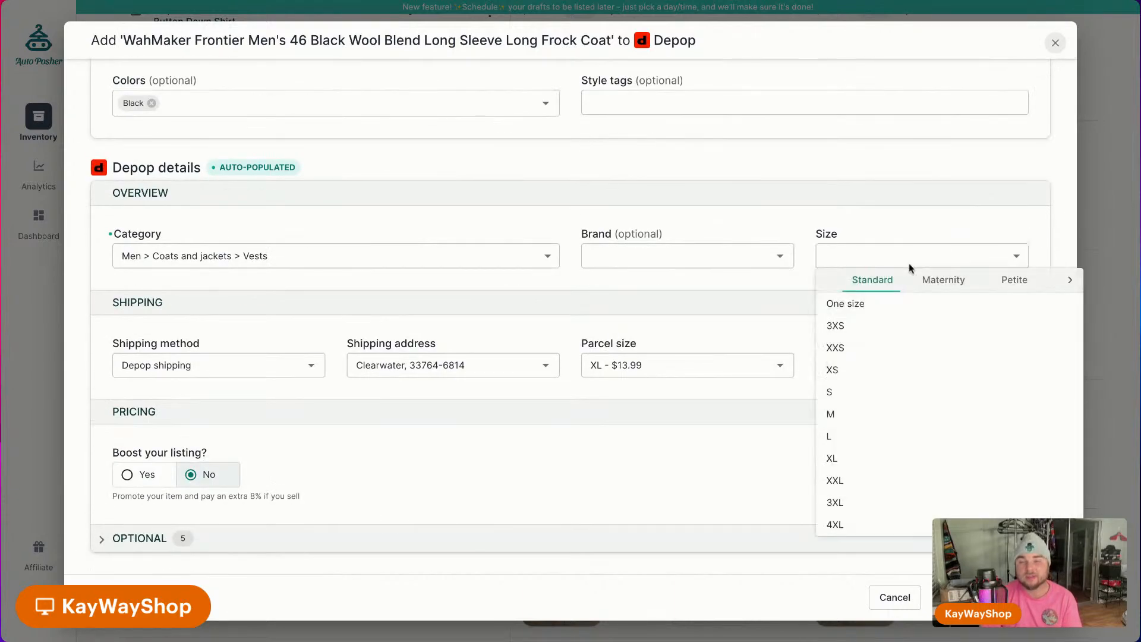
left_click(890, 302)
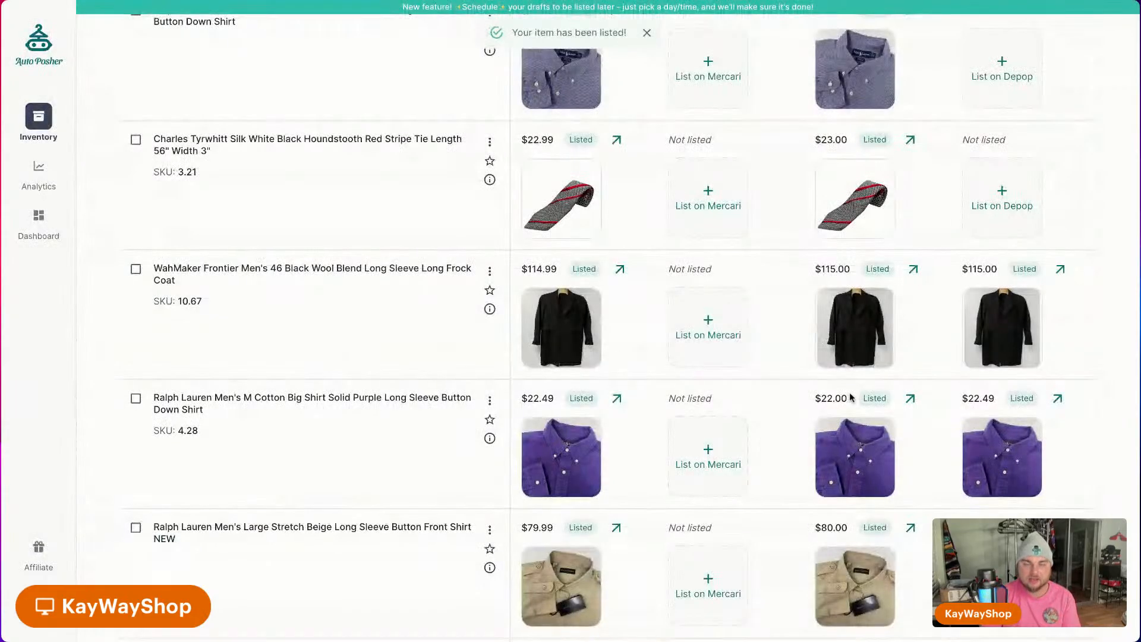
List the Charles Tyrwhitt white black houndstooth red stripe tie on Depop with its prefilled details.
scroll(929, 355, "up", 3)
left_click(980, 402)
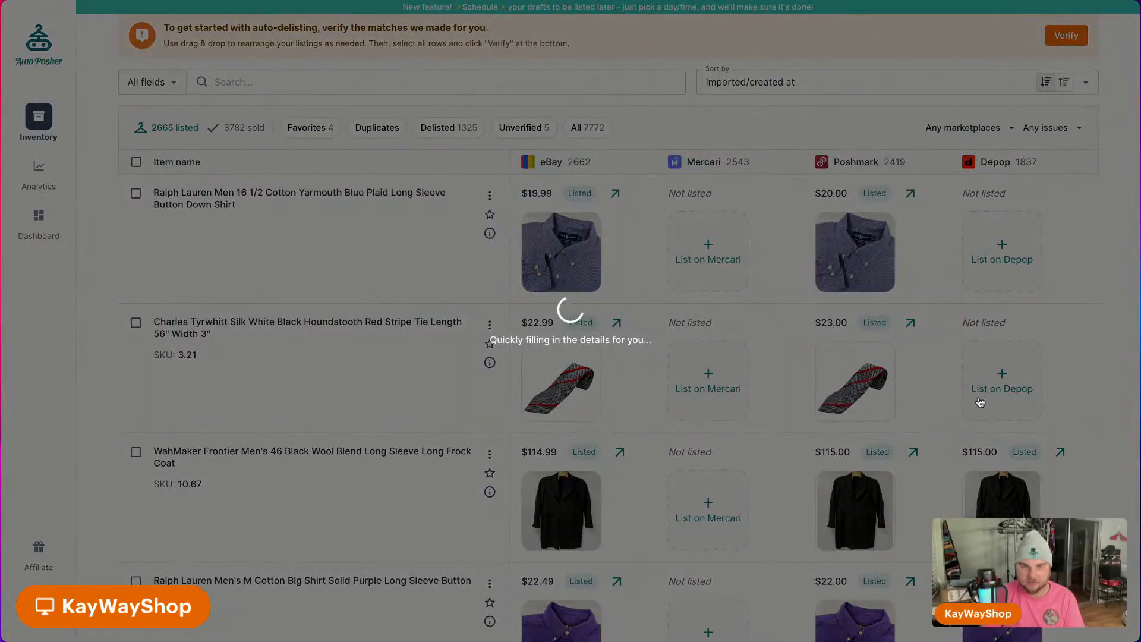
scroll(981, 403, "down", 10)
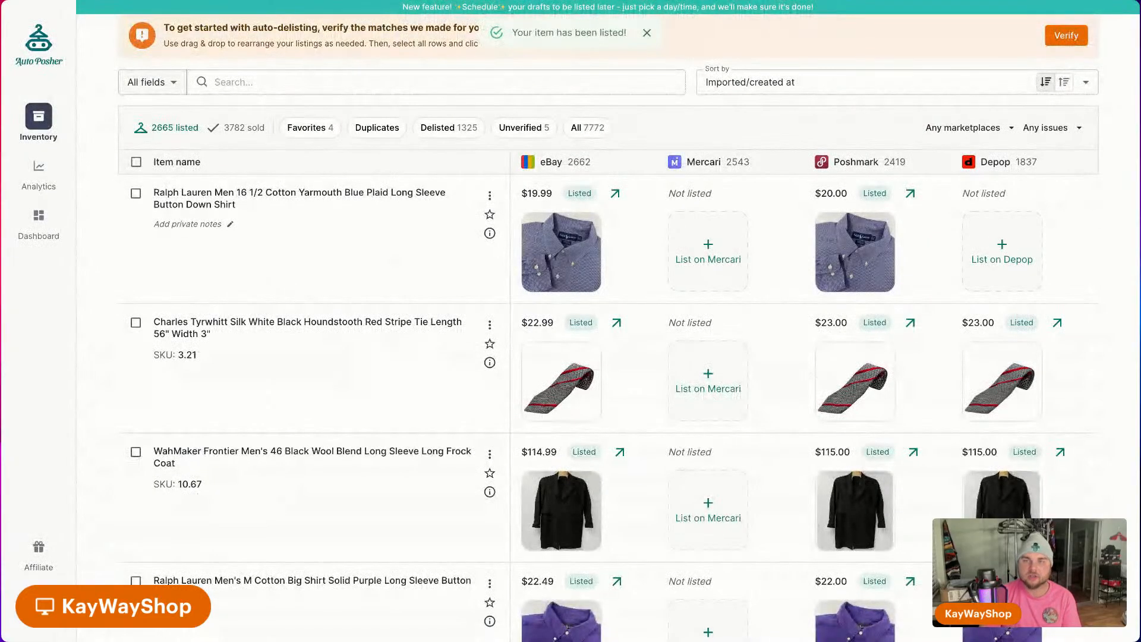
List the Ralph Lauren 16 1/2 Yarmouth blue plaid long sleeve shirt on Depop with the size set to One size.
left_click(985, 240)
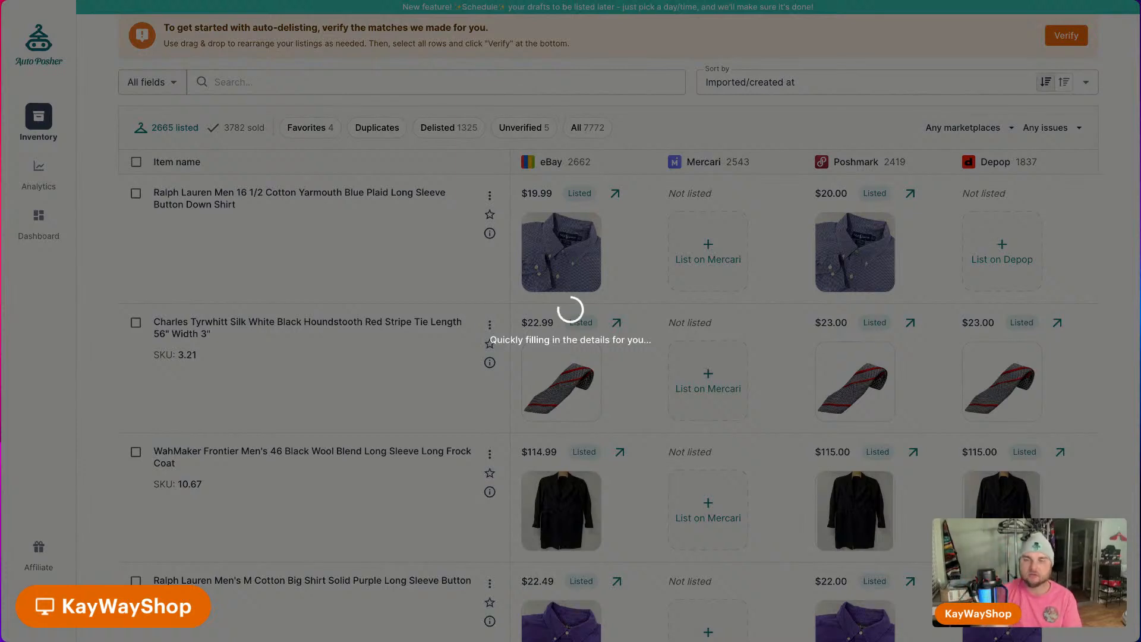
scroll(890, 494, "down", 10)
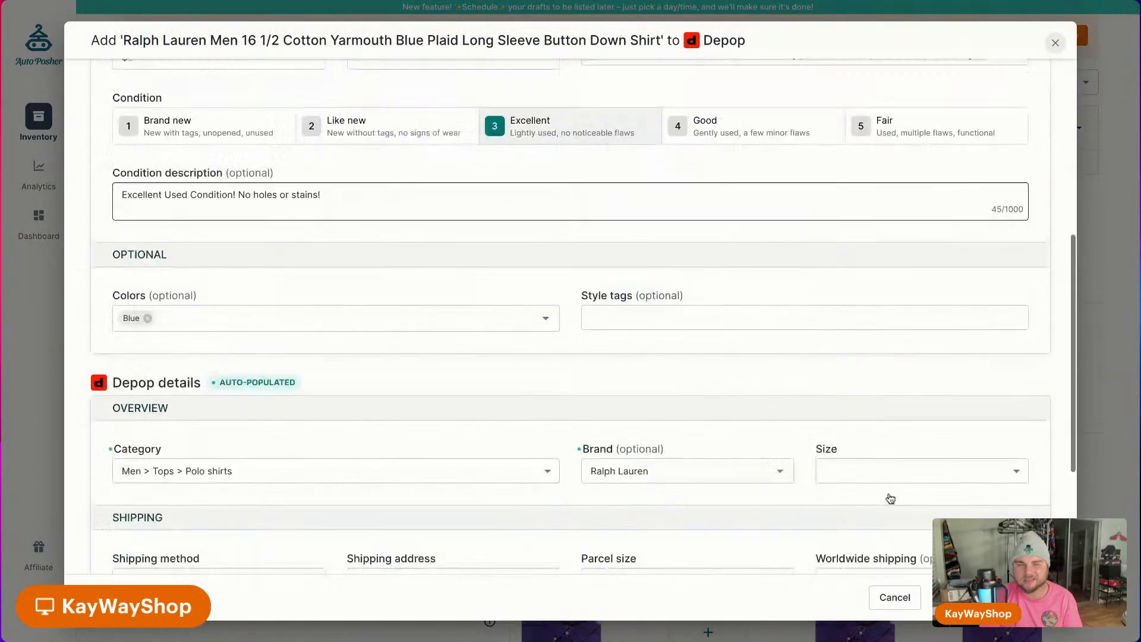
left_click(888, 262)
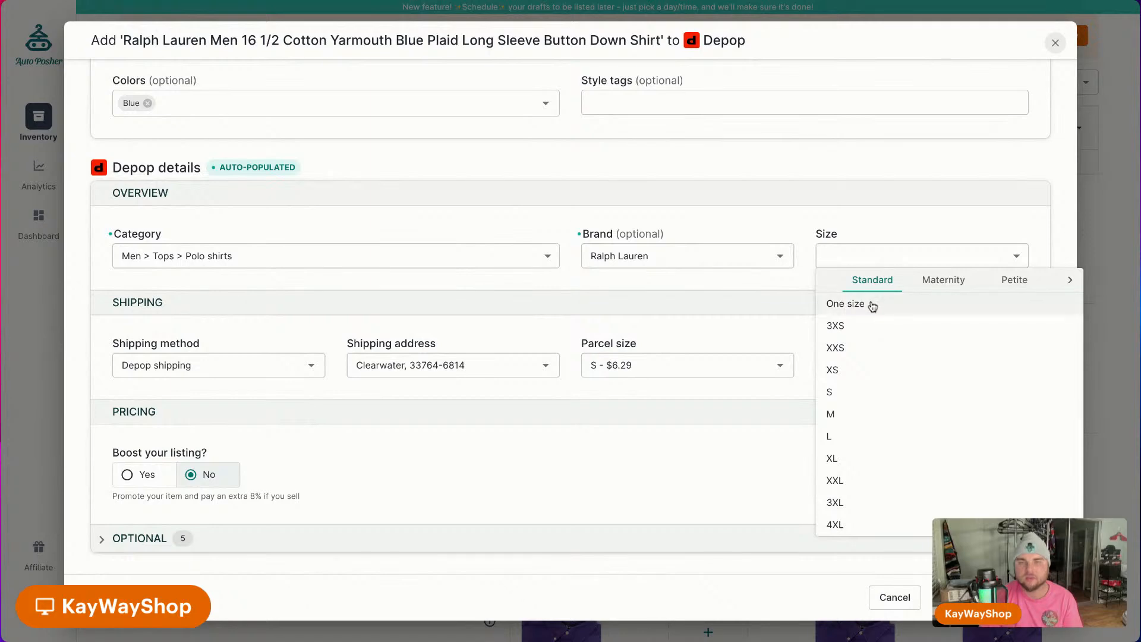
left_click(858, 302)
left_click(988, 598)
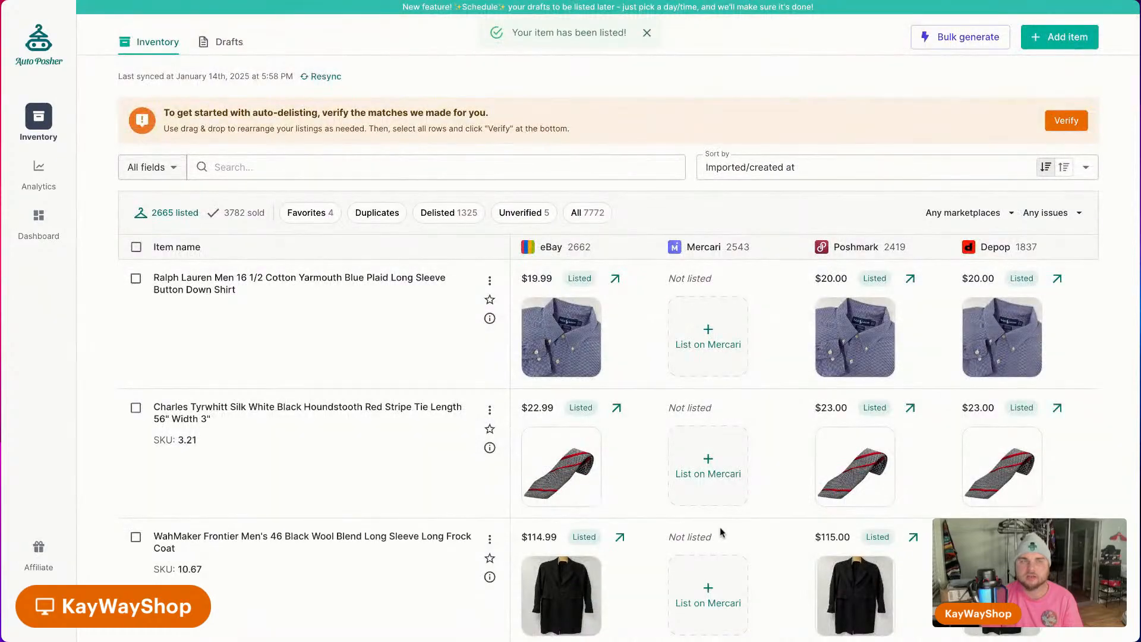
Go to inventory items 51-75 and list the Charles Tyrwhitt white navy printed neck tie on Poshmark with its prefilled details.
scroll(718, 527, "down", 20)
scroll(688, 570, "down", 2)
left_click(204, 600)
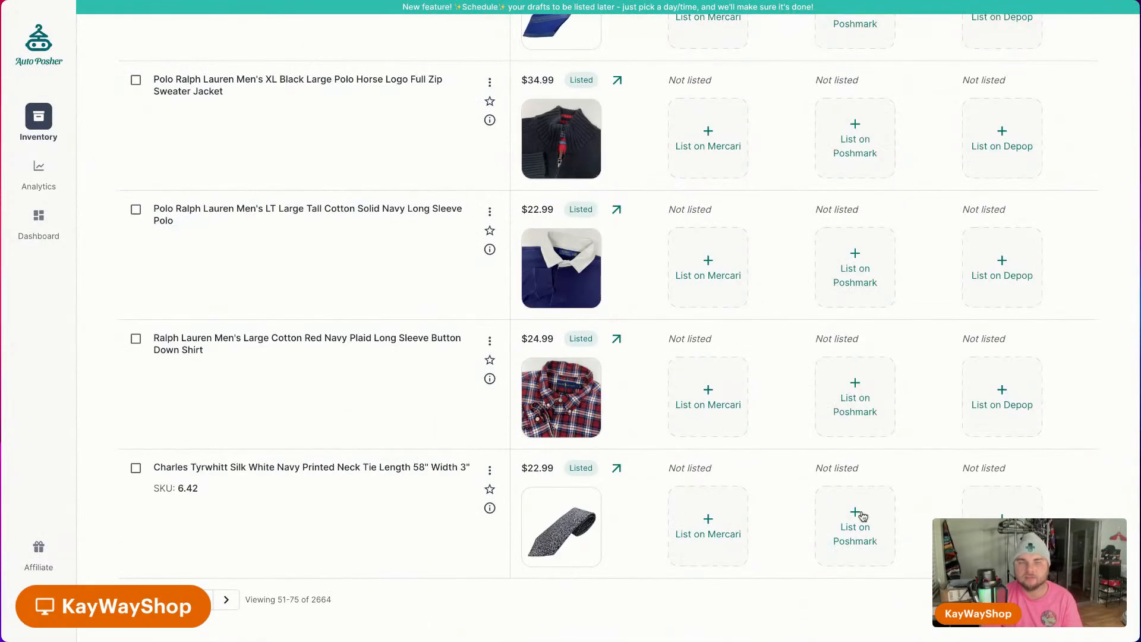
left_click(856, 512)
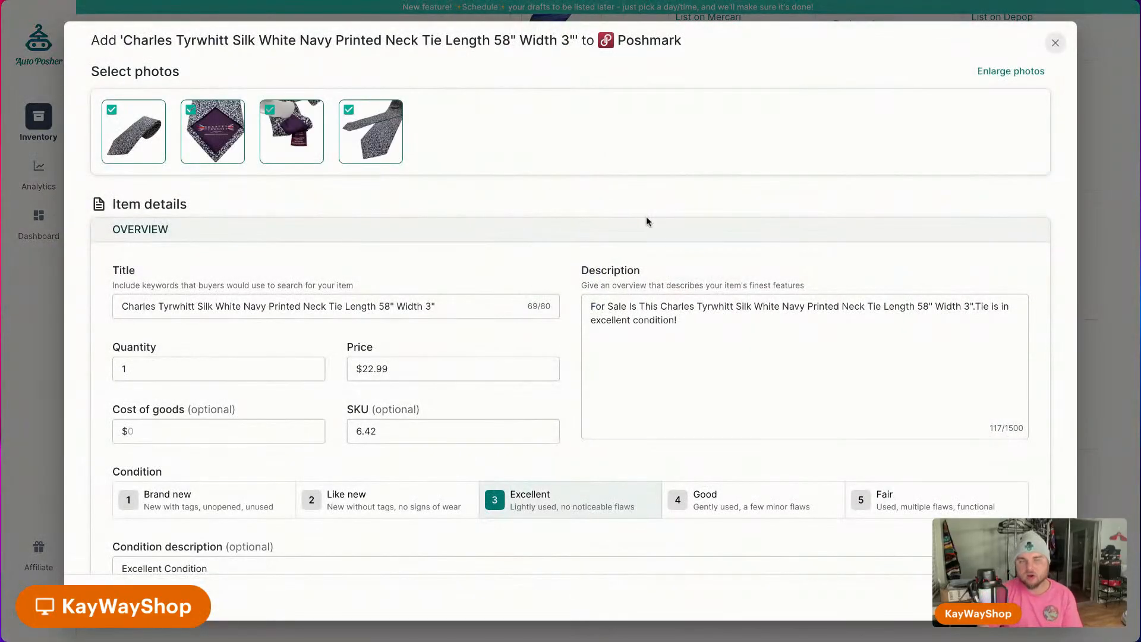
scroll(665, 262, "down", 10)
left_click(985, 597)
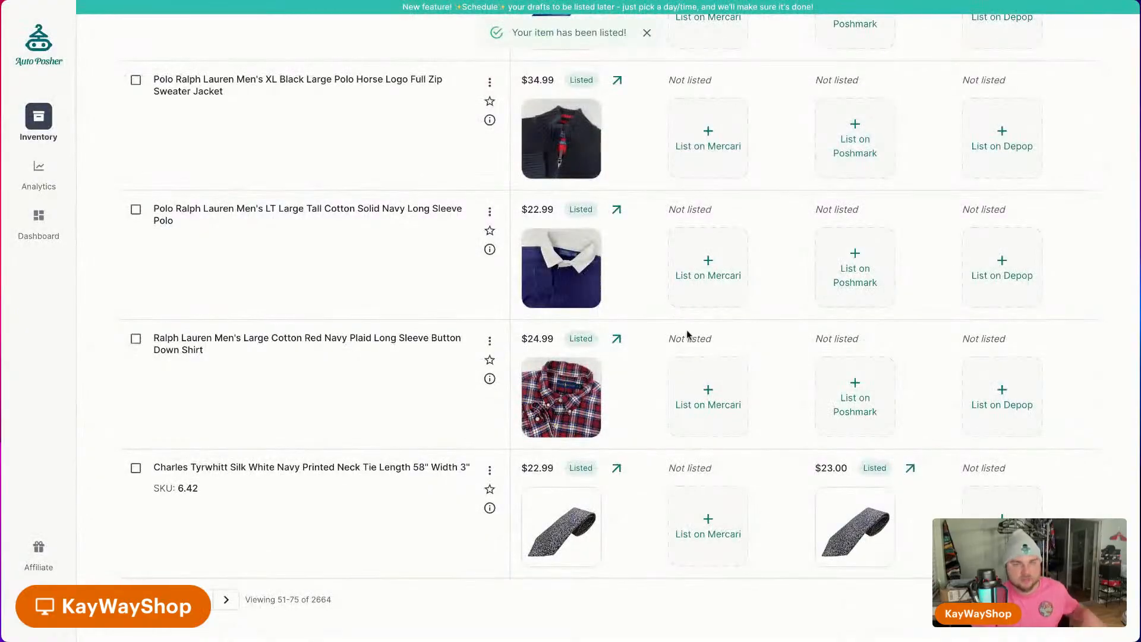
List the Ralph Lauren red navy plaid shirt and the Polo Ralph Lauren LT solid navy polo on Poshmark with their prefilled details.
left_click(847, 404)
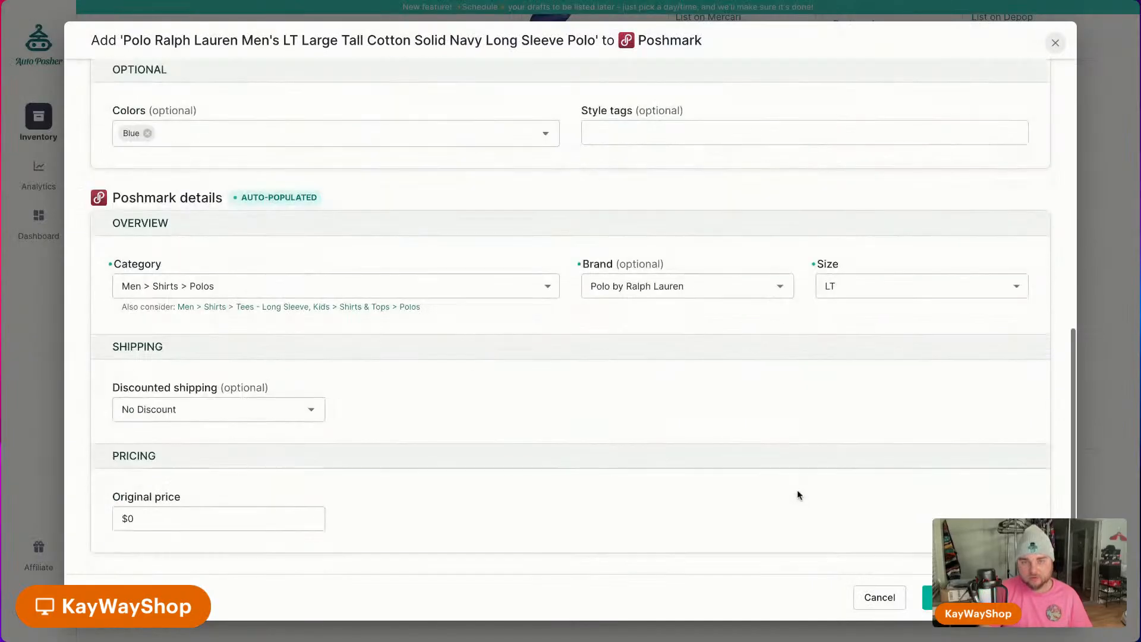
left_click(927, 597)
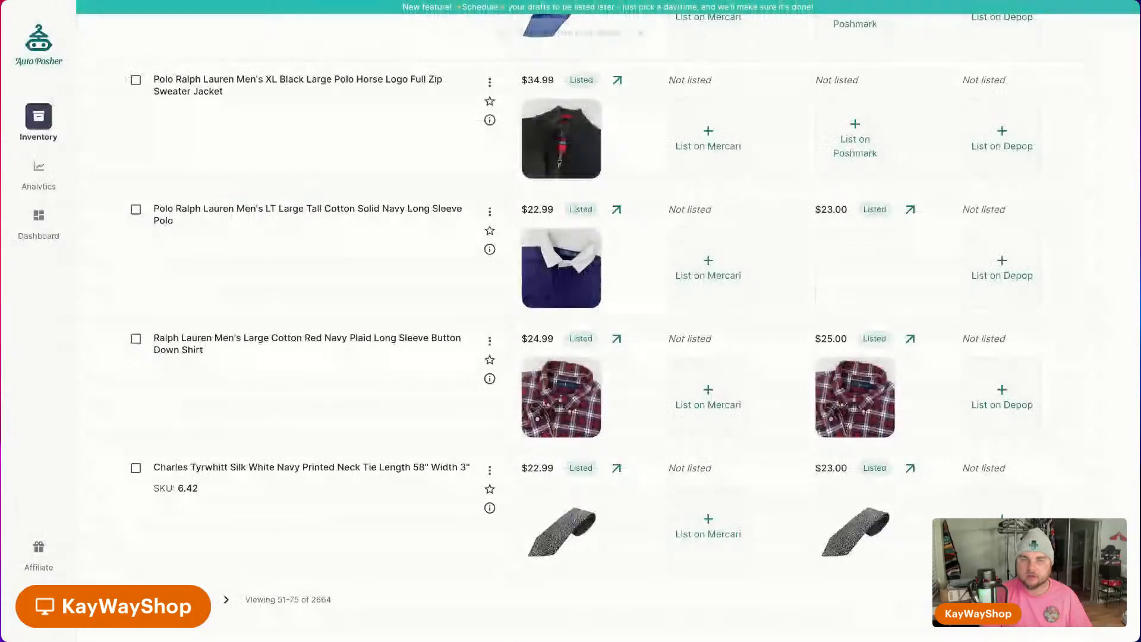
List the Polo Ralph Lauren XL black full zip sweater jacket on Poshmark with its prefilled details.
left_click(824, 333)
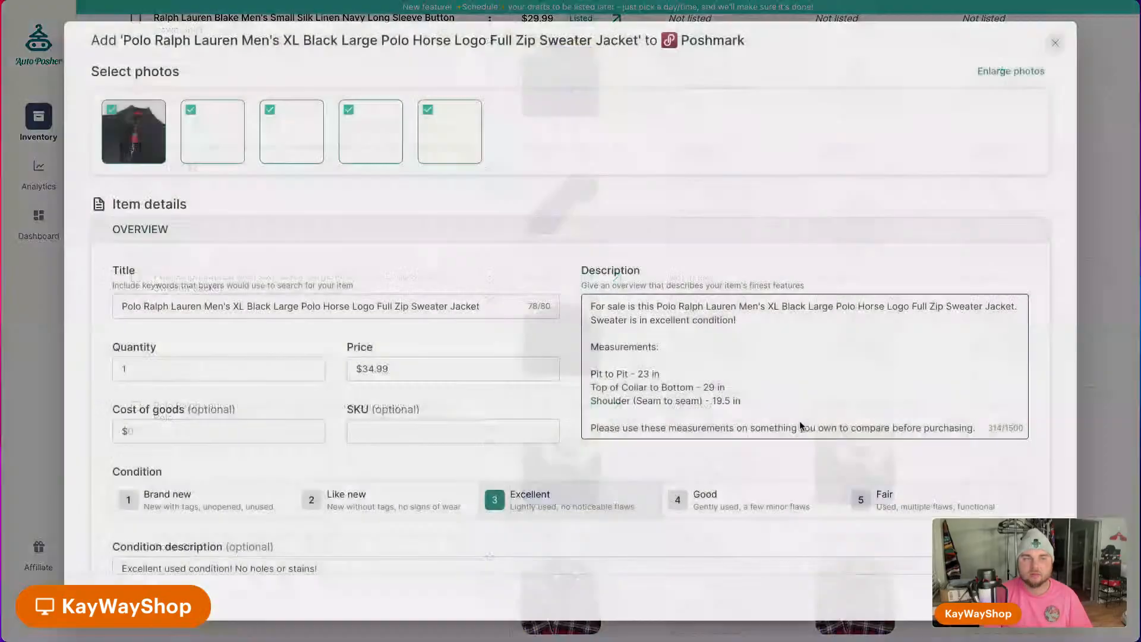
scroll(785, 497, "down", 10)
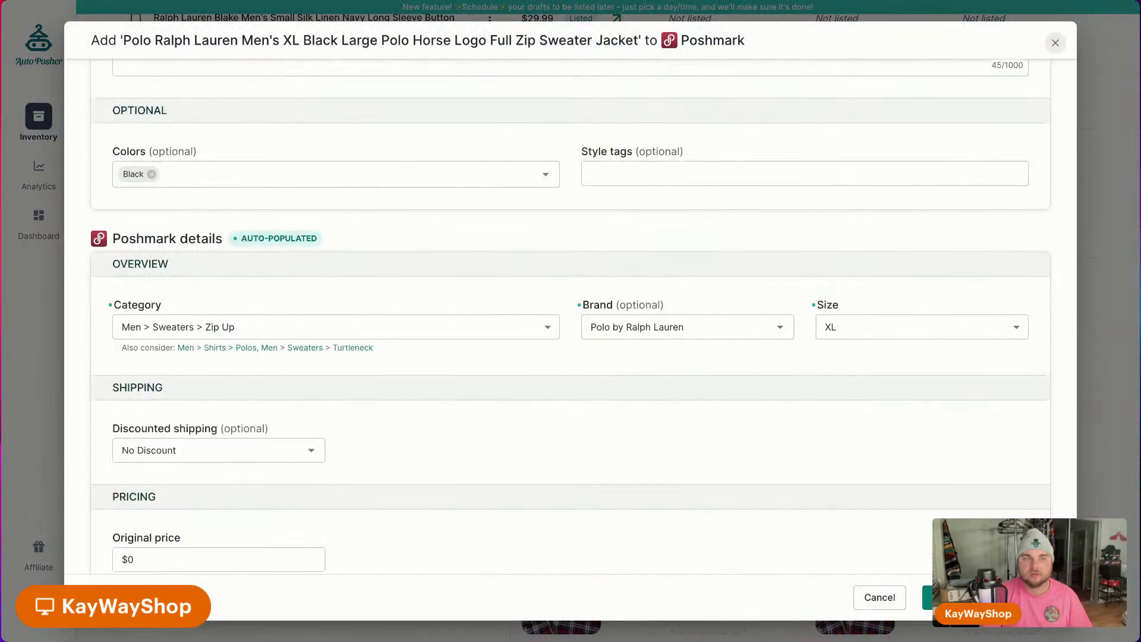
left_click(987, 597)
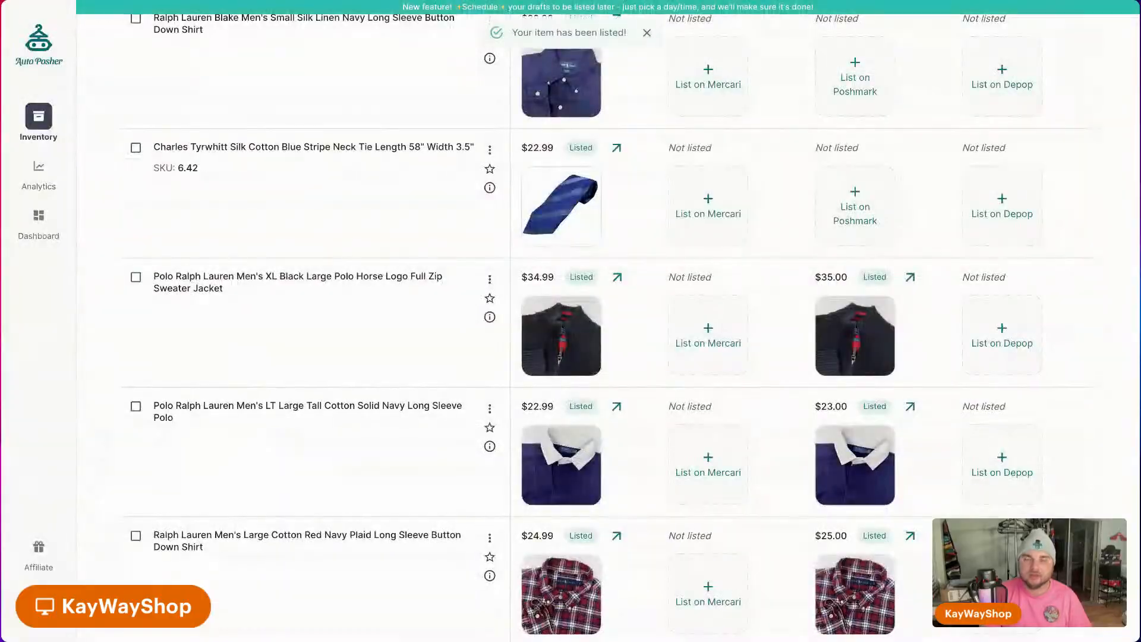
List the Charles Tyrwhitt blue stripe neck tie and the Ralph Lauren Blake small navy shirt on Poshmark with their prefilled details.
left_click(856, 210)
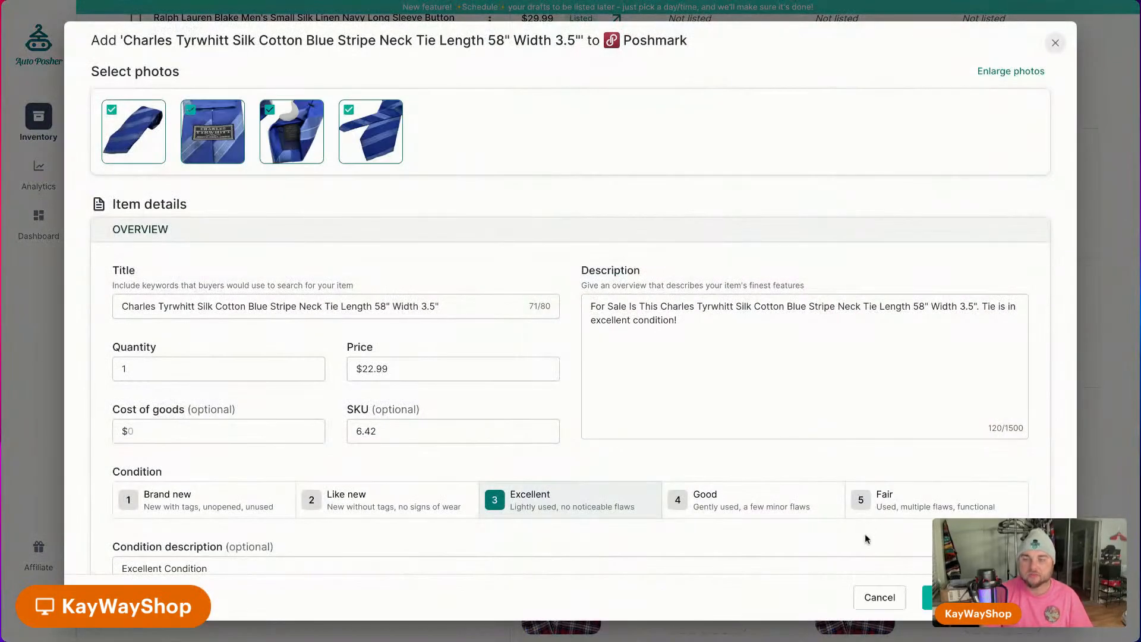
scroll(864, 534, "down", 10)
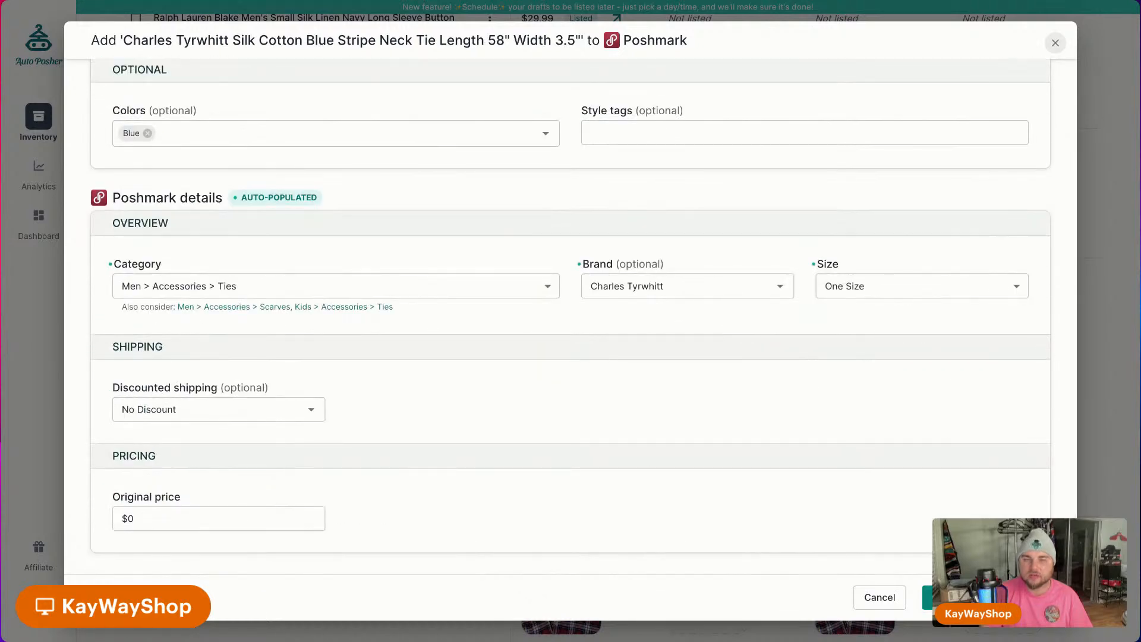
left_click(984, 598)
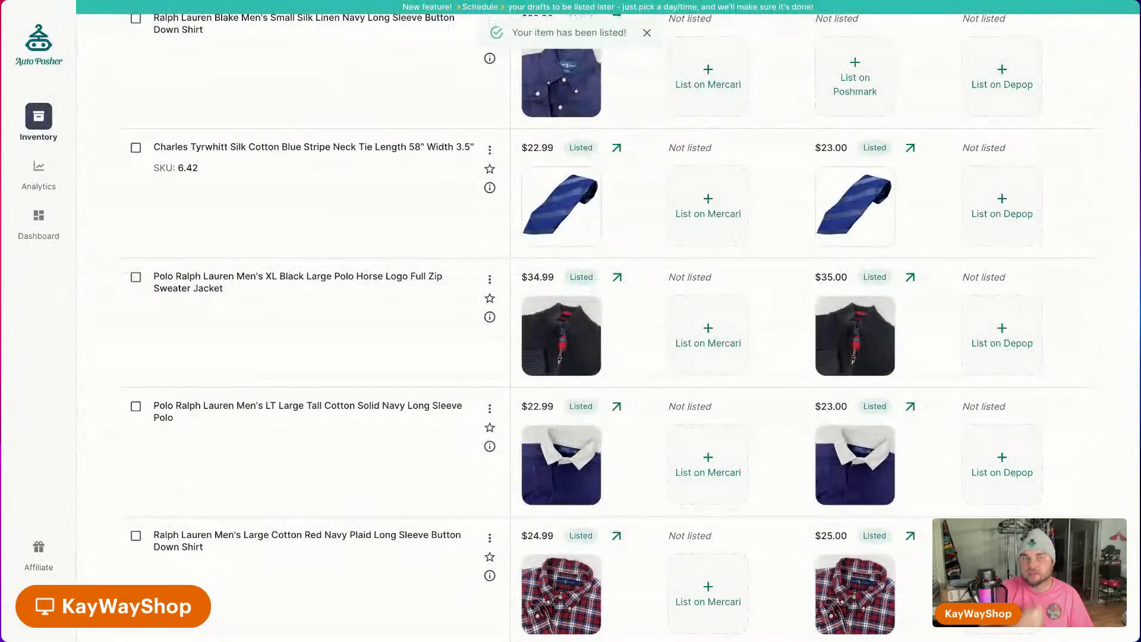
scroll(780, 420, "up", 2)
left_click(832, 386)
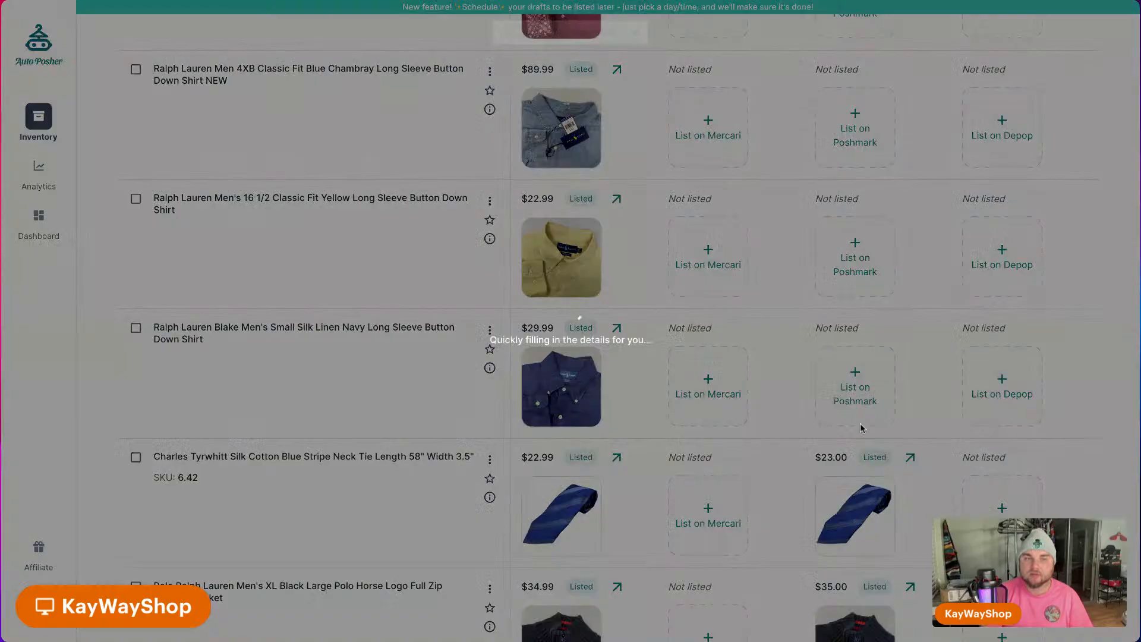
scroll(854, 472, "down", 10)
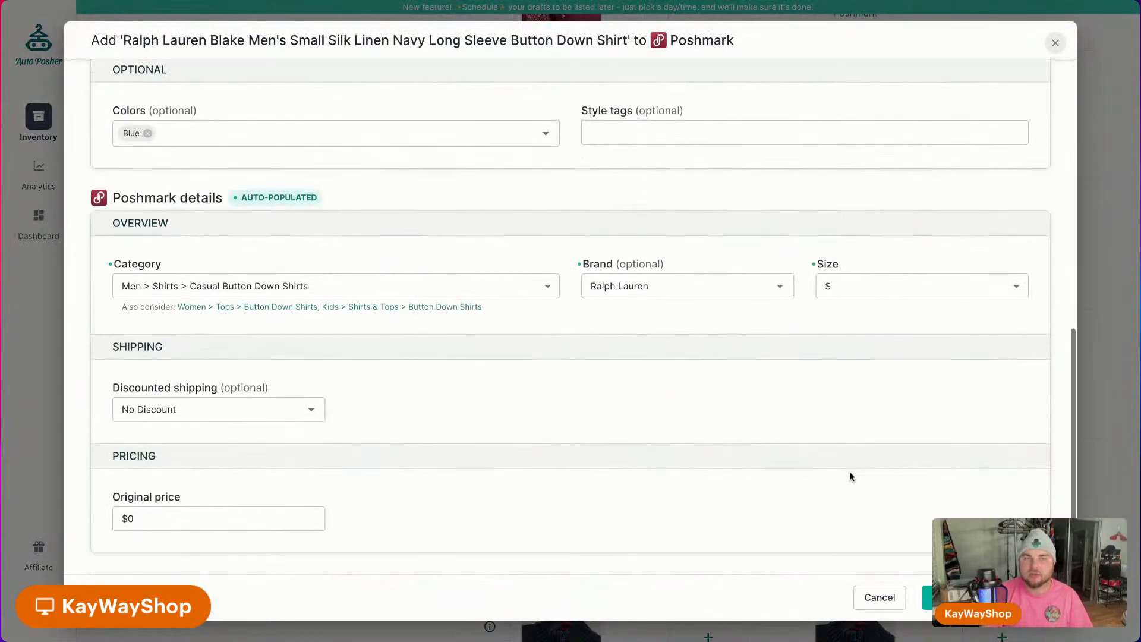
left_click(966, 598)
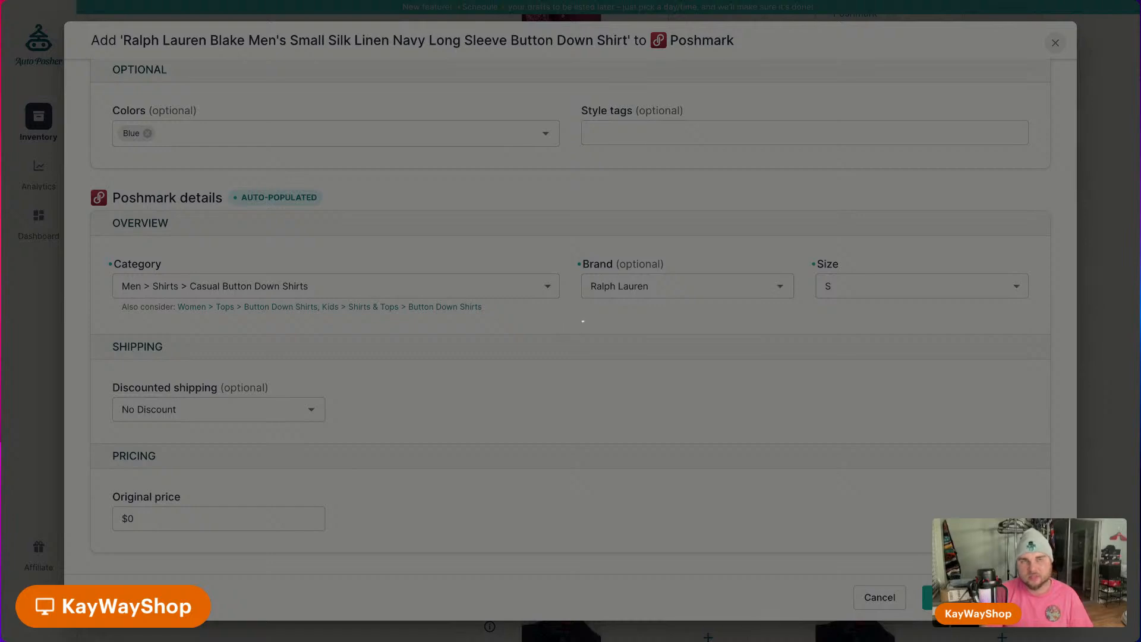
List the Ralph Lauren 16 1/2 classic fit yellow long sleeve shirt on Poshmark with the size set to Neck 16.5.
scroll(881, 449, "up", 2)
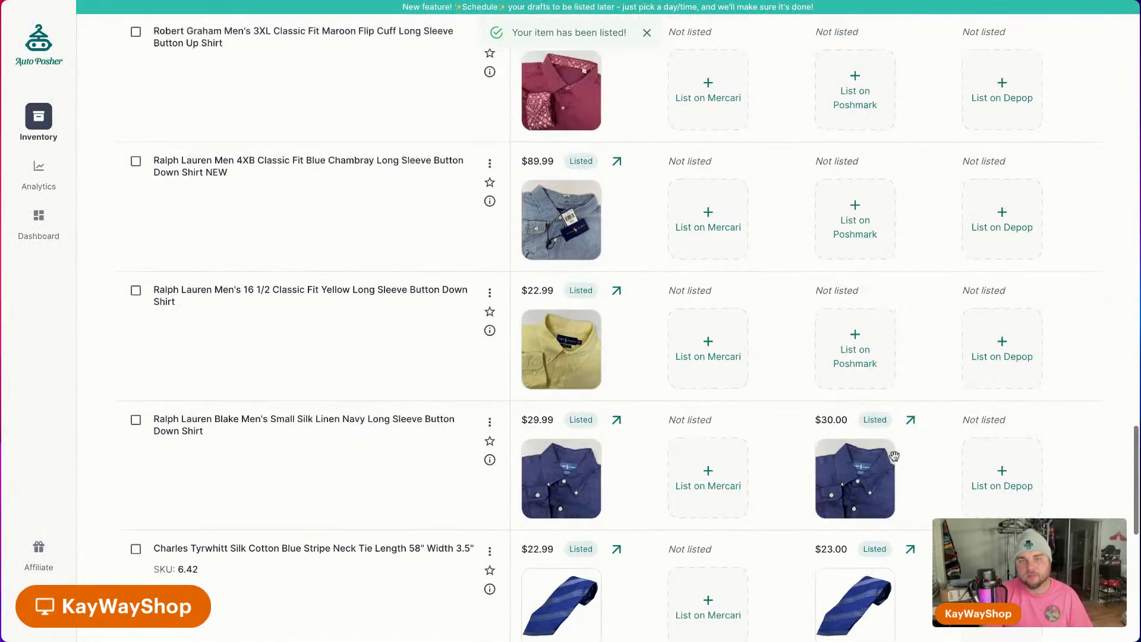
left_click(855, 348)
scroll(833, 462, "down", 10)
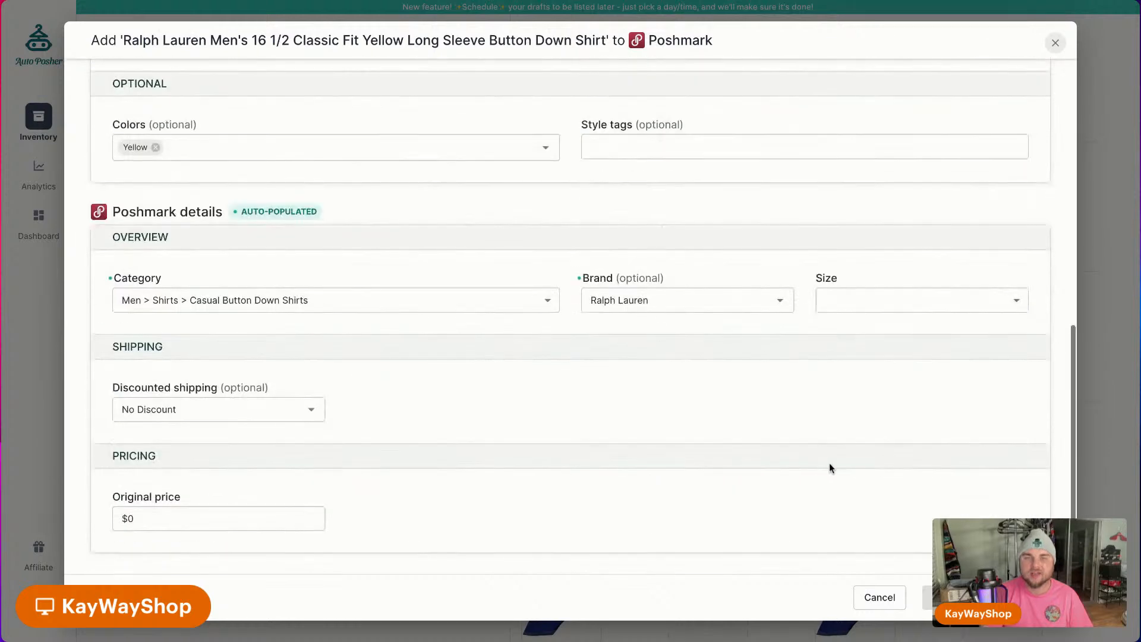
left_click(908, 307)
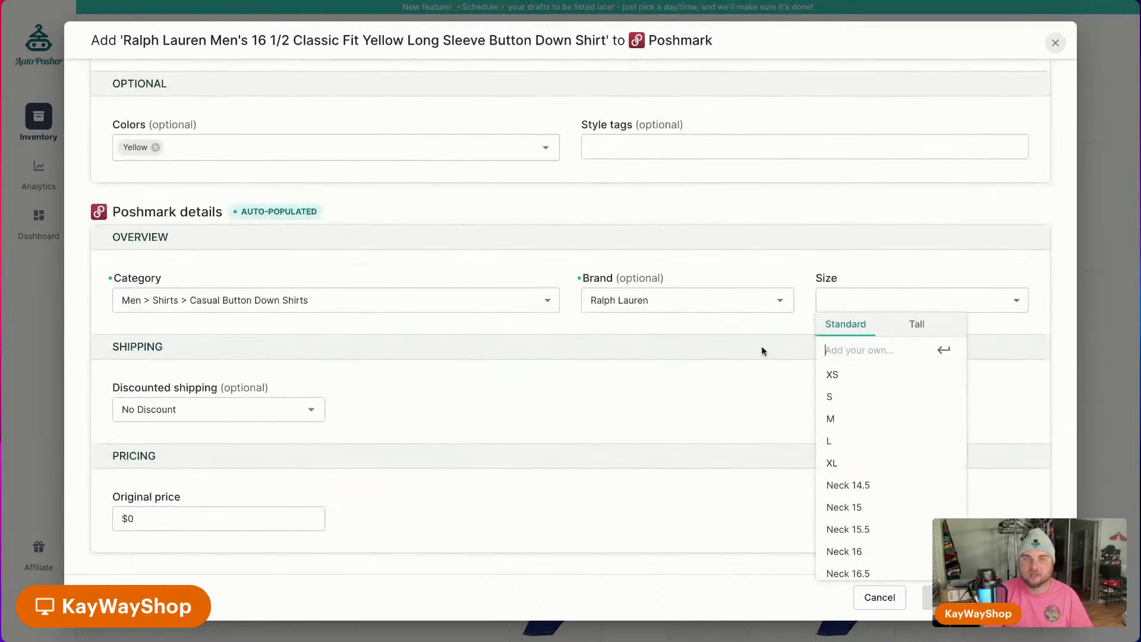
scroll(896, 526, "down", 1)
left_click(896, 533)
scroll(761, 451, "up", 5)
scroll(829, 424, "down", 5)
left_click(930, 597)
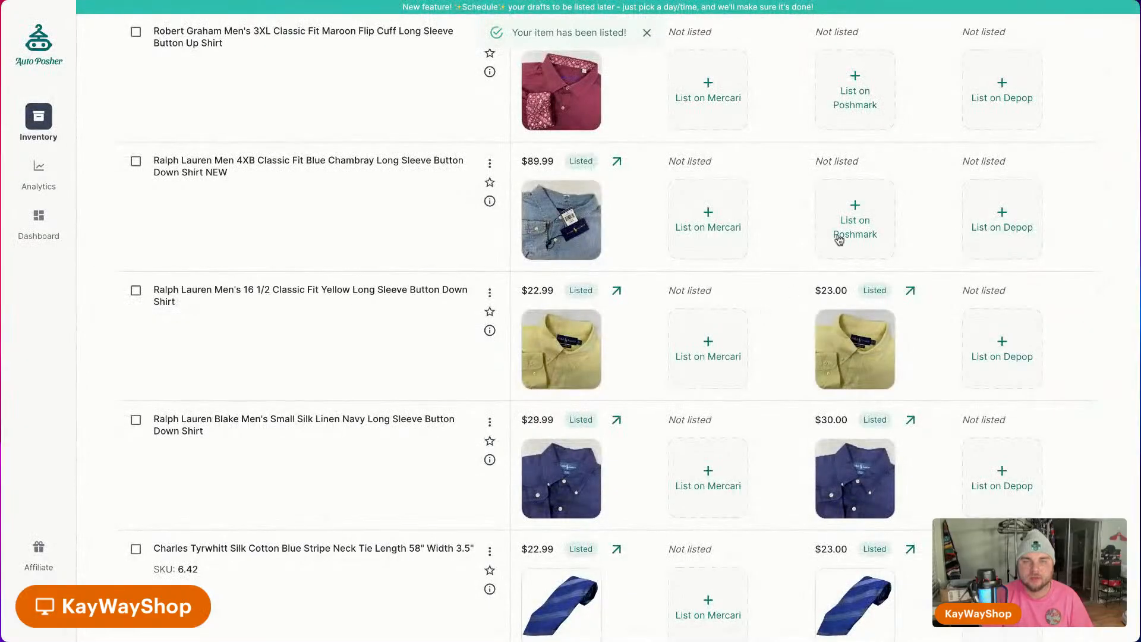
List the Ralph Lauren 4XB classic fit blue chambray shirt on Poshmark with the size set to 4XL.
left_click(839, 239)
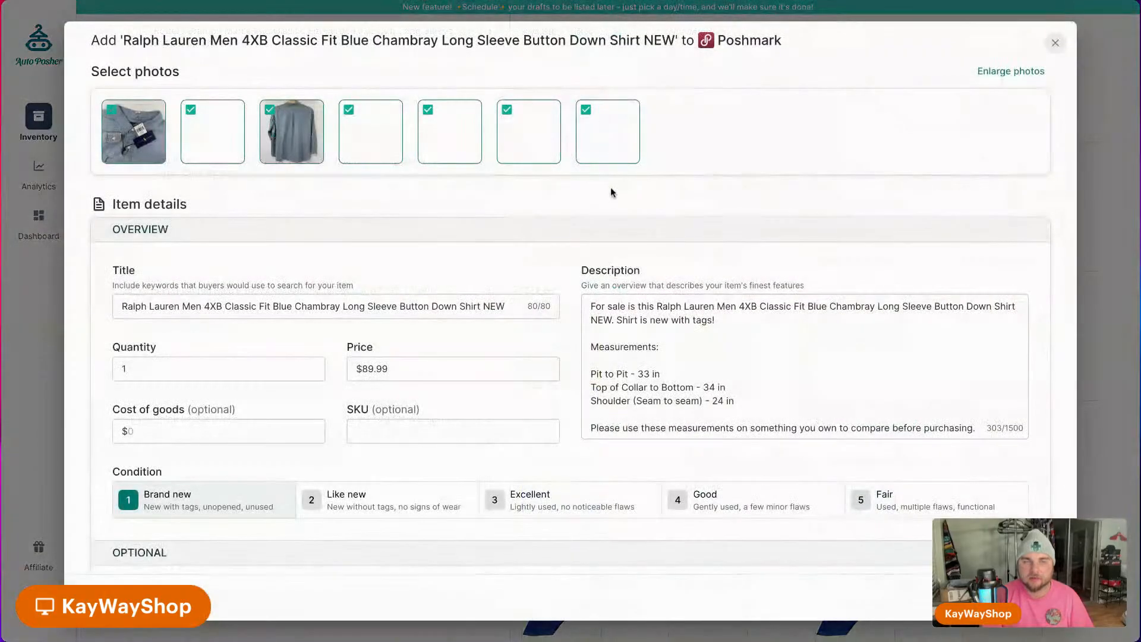
scroll(737, 457, "down", 8)
left_click(880, 303)
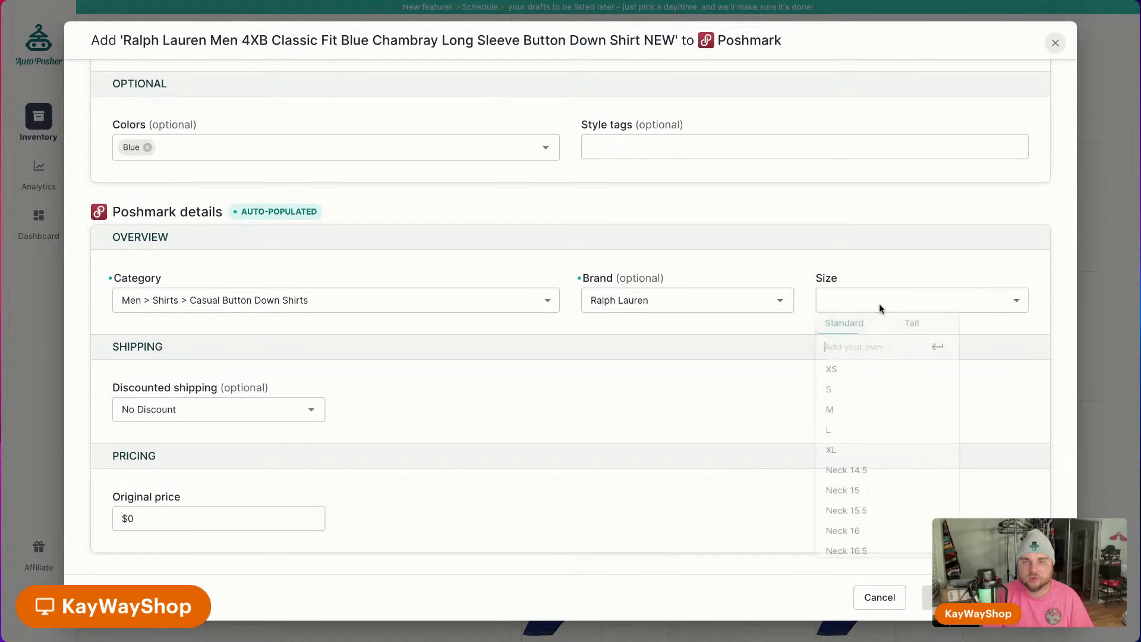
left_click(915, 326)
scroll(884, 501, "down", 6)
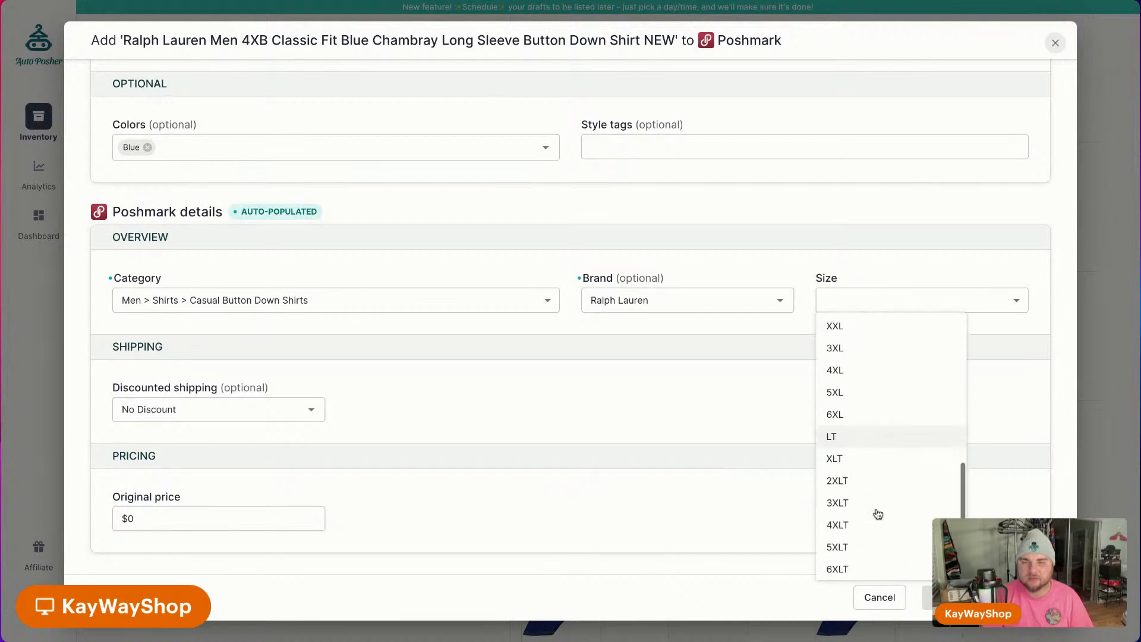
left_click(840, 374)
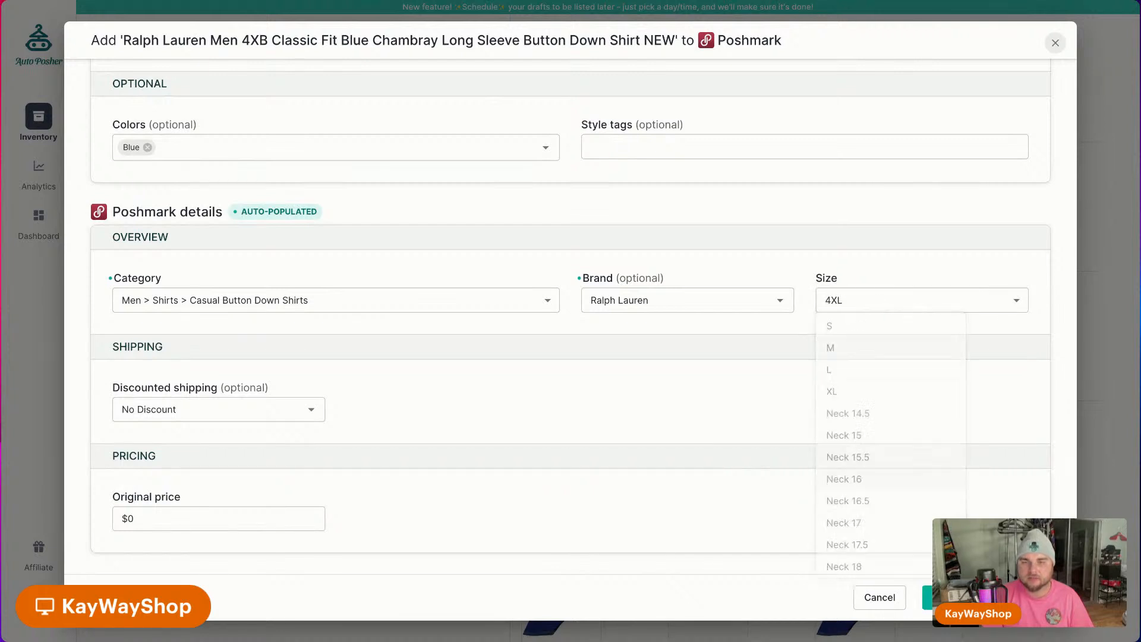
left_click(984, 597)
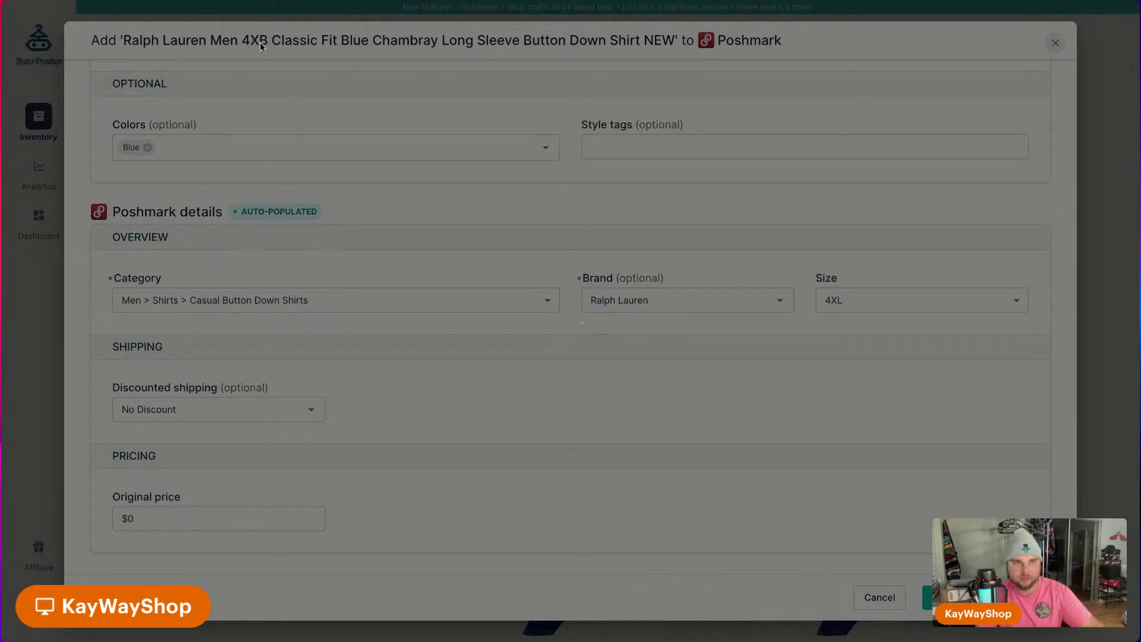
List the Robert Graham 3XL maroon flip cuff shirt and the UNTUCKit Prunier medium plaid shirt on Poshmark with their prefilled details.
scroll(797, 359, "up", 3)
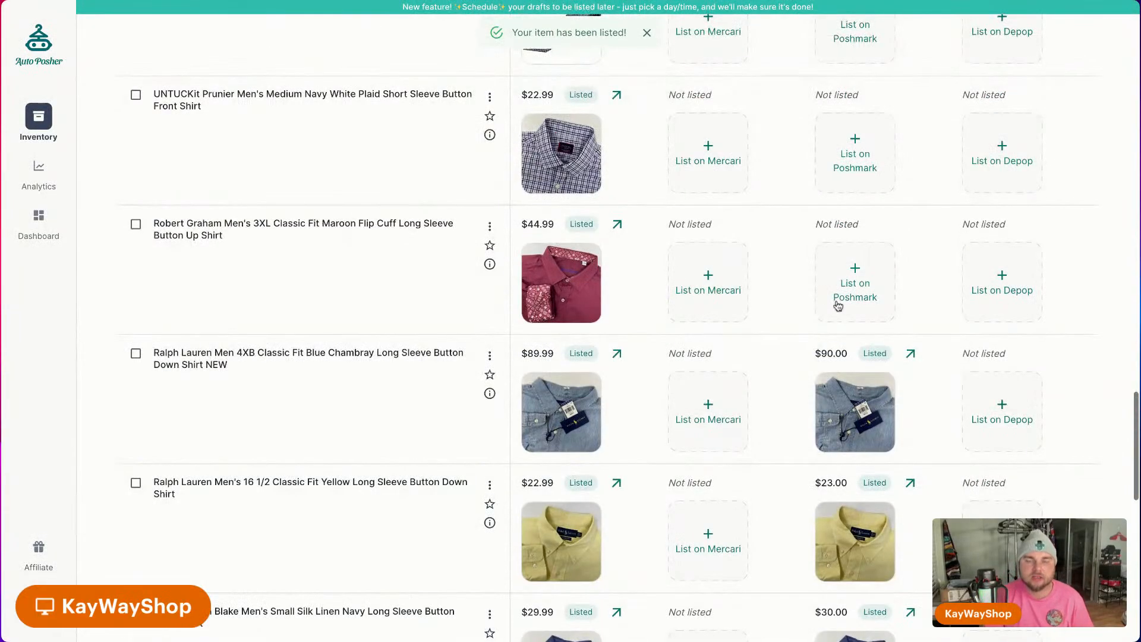
left_click(839, 301)
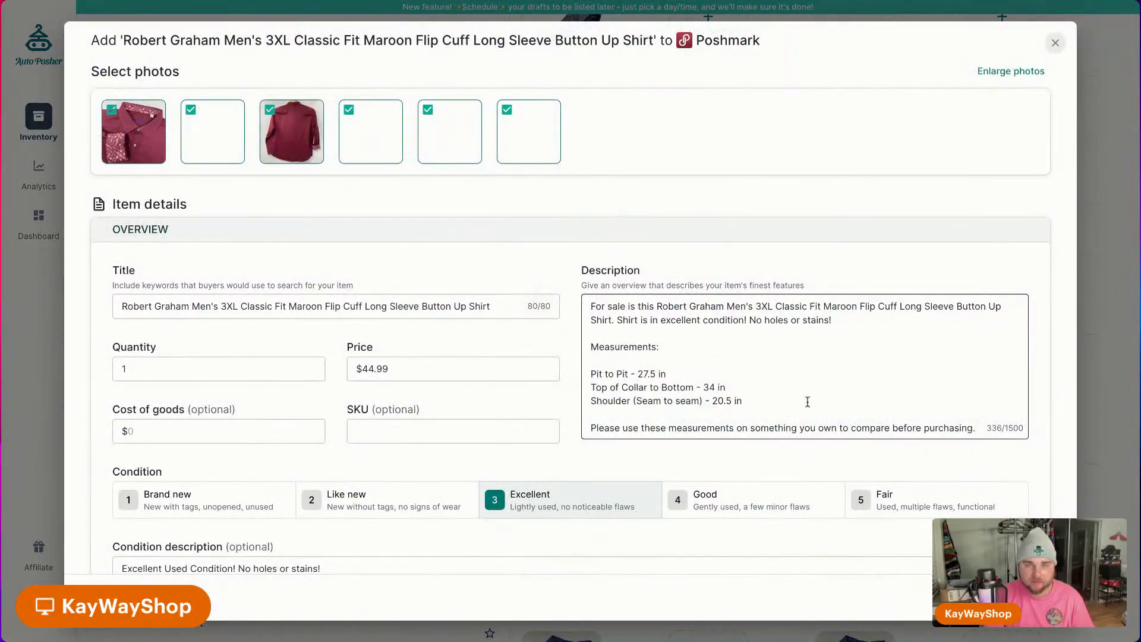
scroll(891, 511, "down", 10)
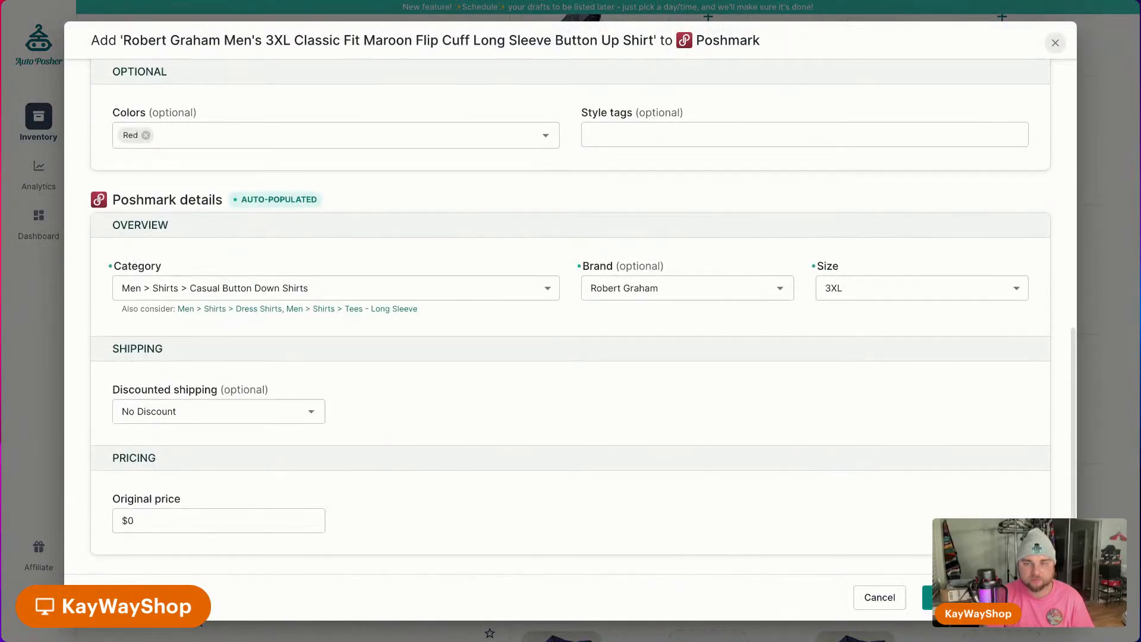
left_click(975, 597)
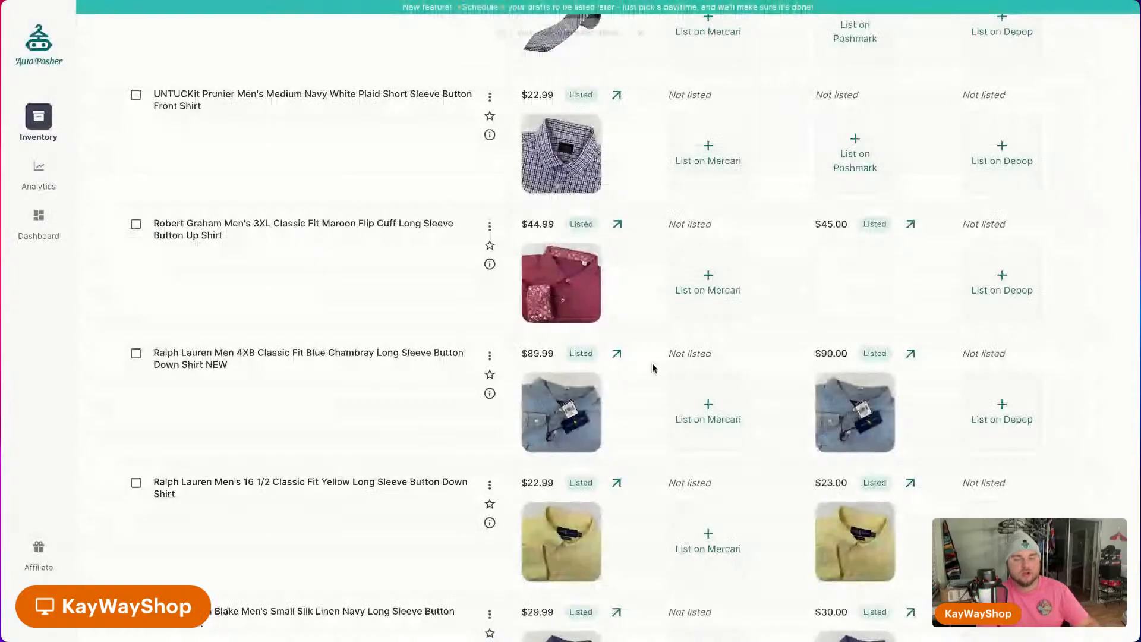
left_click(818, 152)
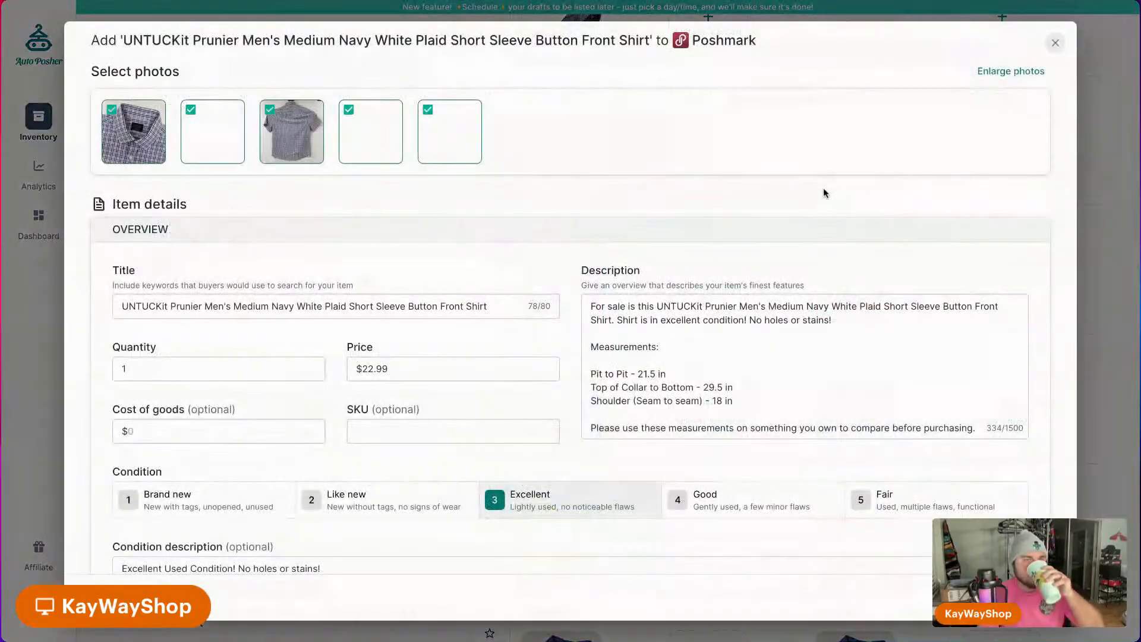
scroll(784, 260, "down", 10)
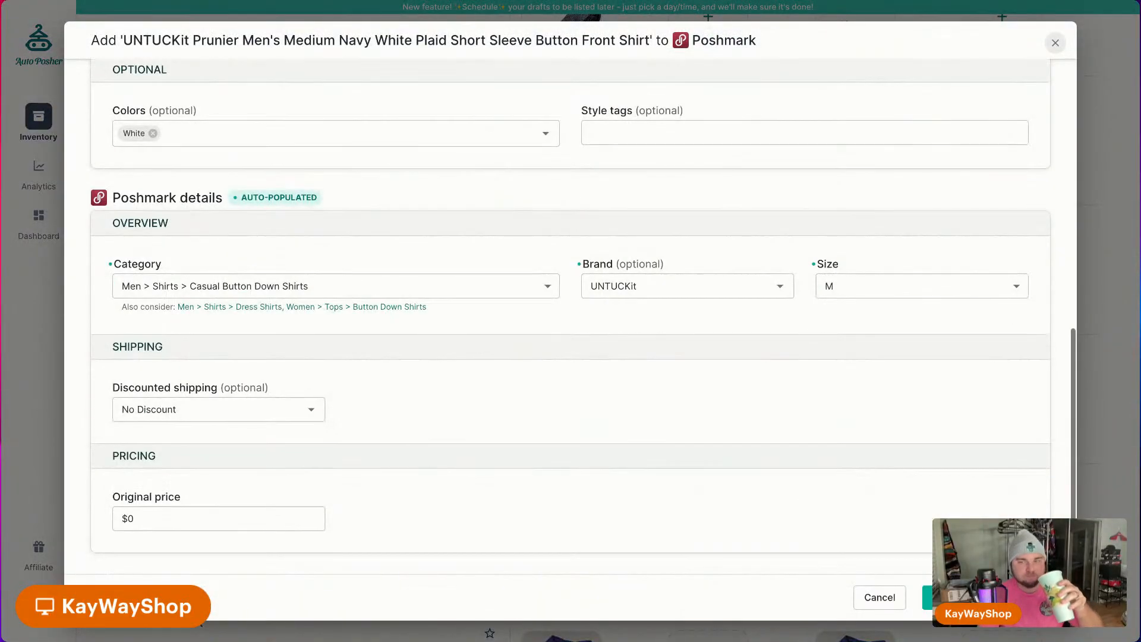
left_click(980, 598)
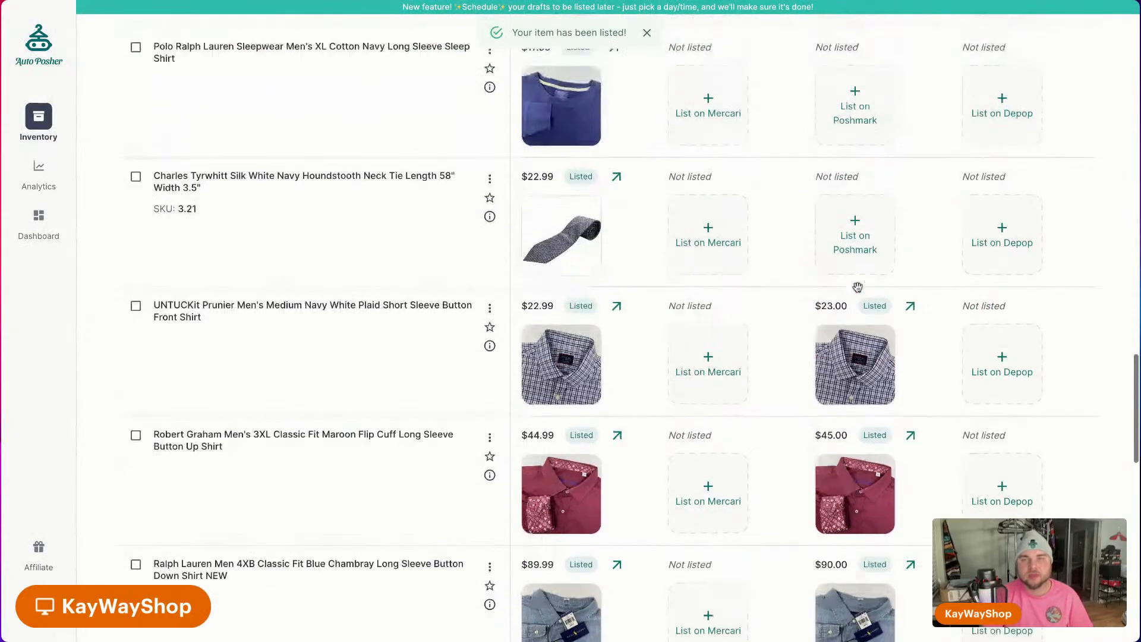
List the Charles Tyrwhitt white navy houndstooth tie and the Polo Ralph Lauren XL navy sleep shirt on Poshmark with their prefilled details.
left_click(844, 238)
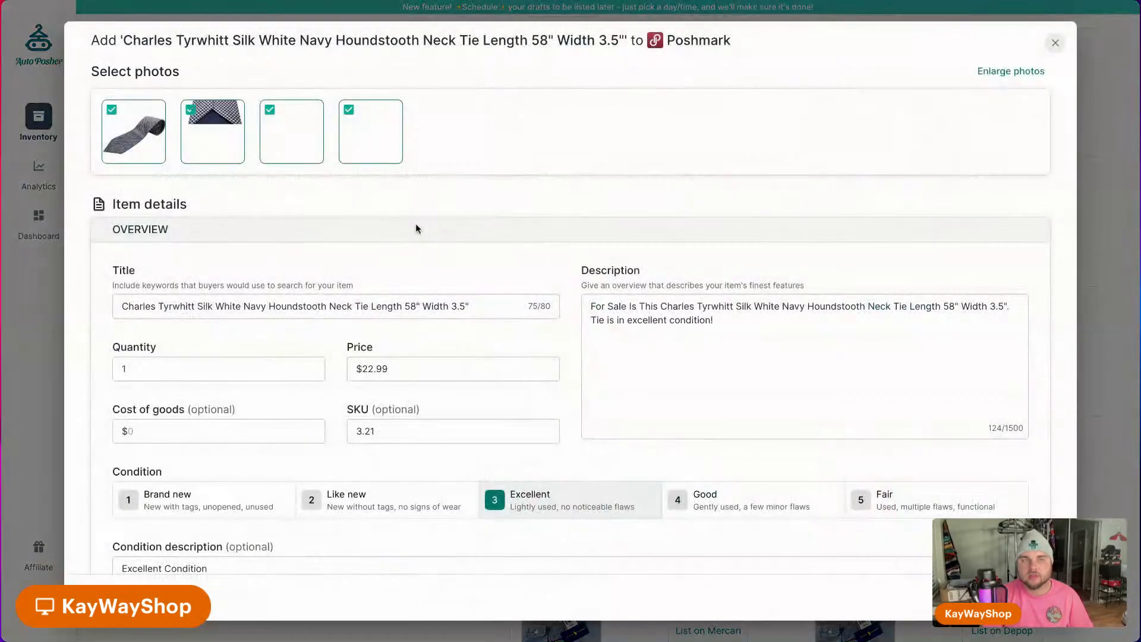
scroll(875, 495, "down", 10)
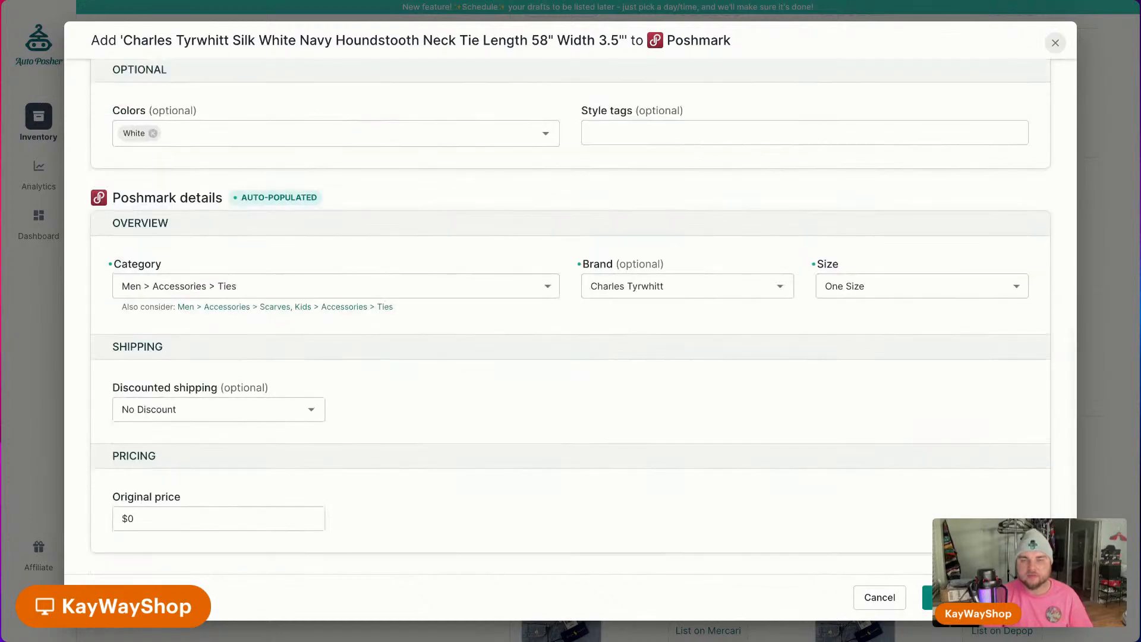
left_click(986, 597)
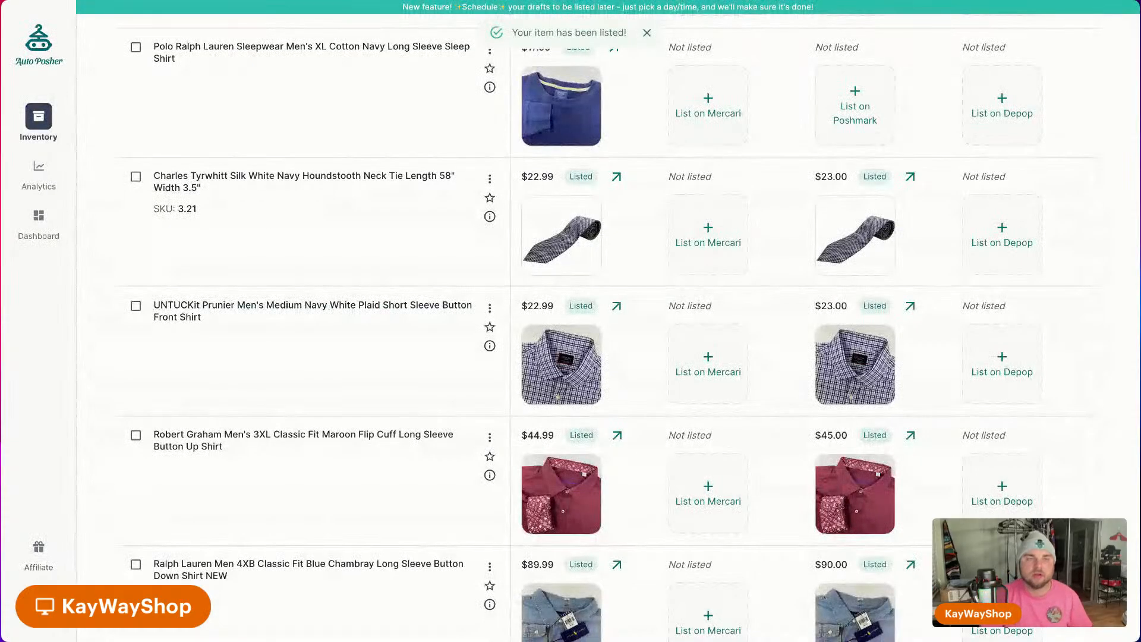
scroll(820, 257, "up", 3)
left_click(856, 218)
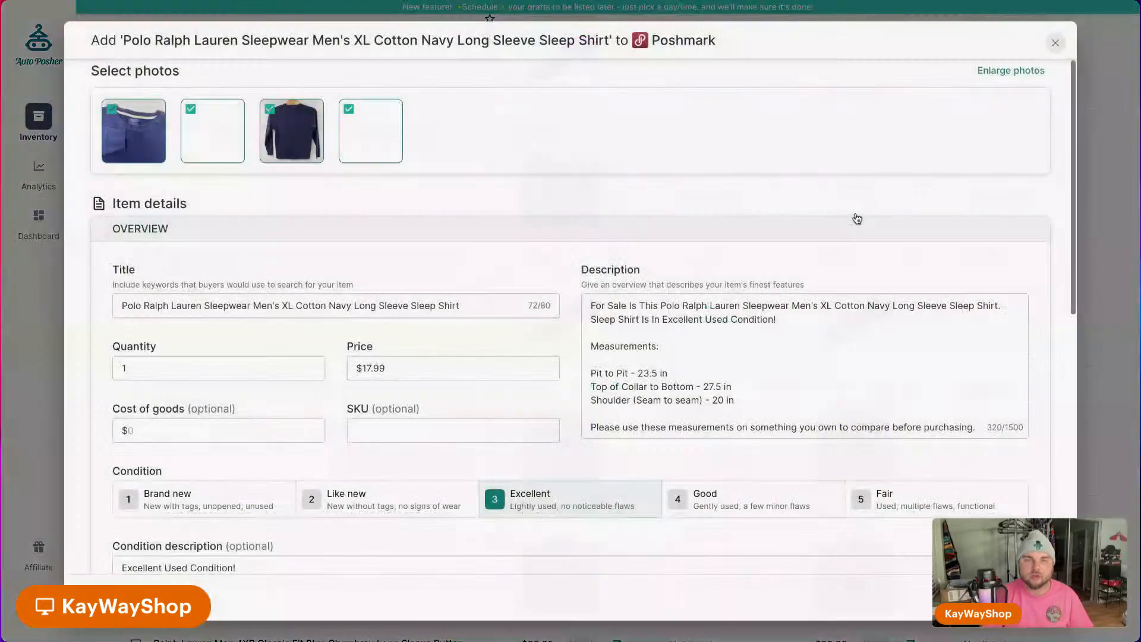
scroll(759, 491, "down", 10)
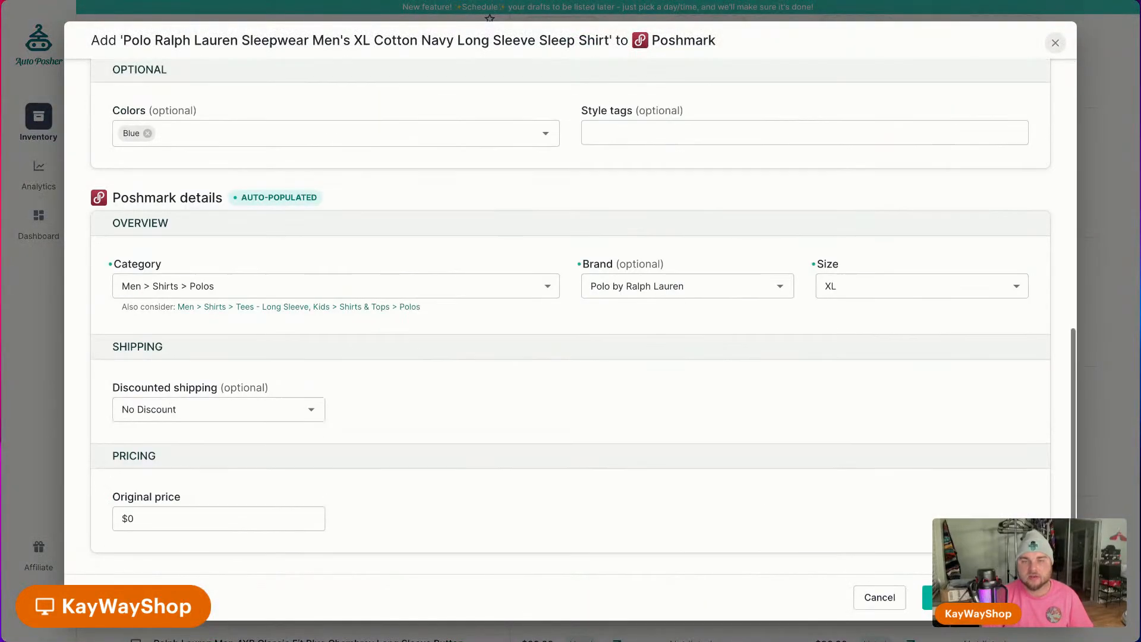
left_click(927, 597)
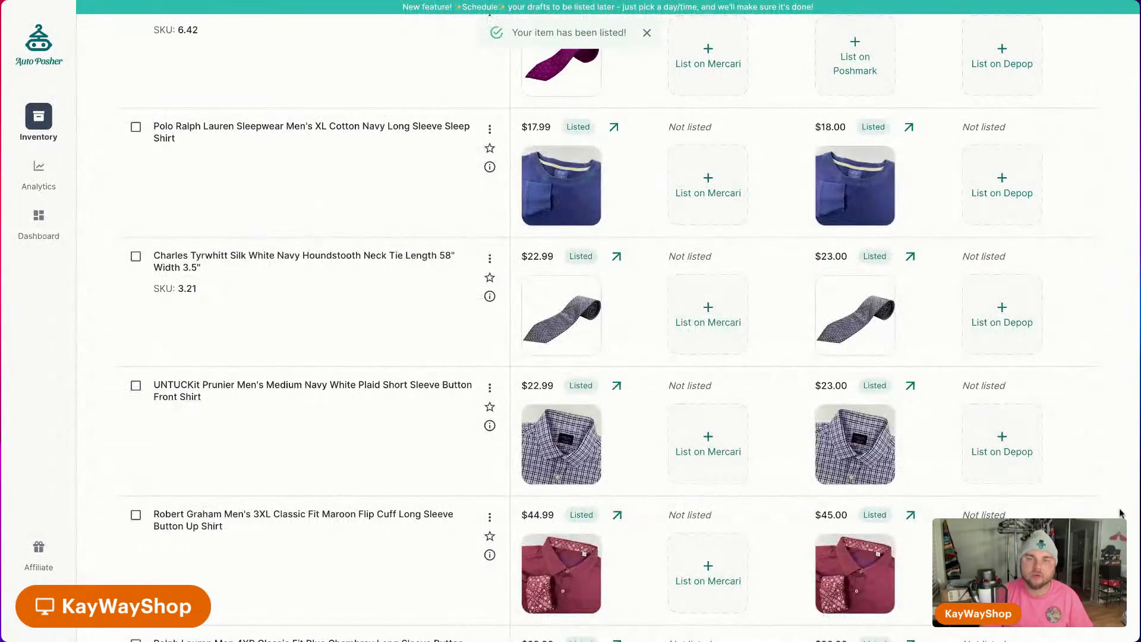
List the Charles Tyrwhitt purple green polka dots tie and the Vitaliano Pancaldi brown navy stripe tie on Poshmark with their prefilled details.
scroll(1044, 497, "up", 5)
left_click(881, 409)
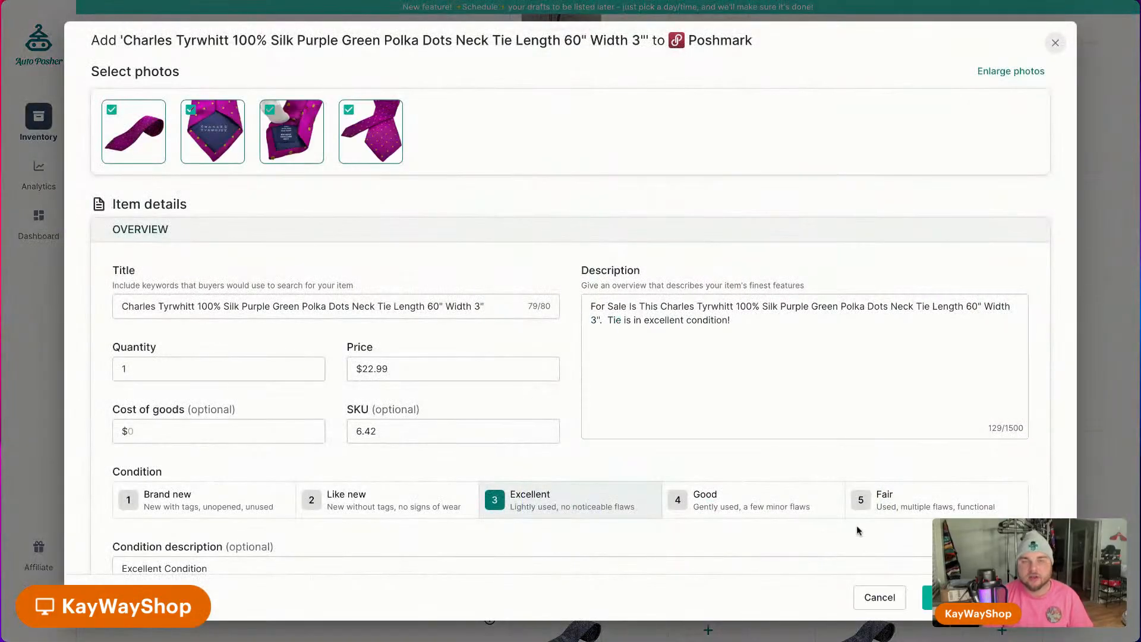
scroll(856, 526, "down", 10)
left_click(975, 597)
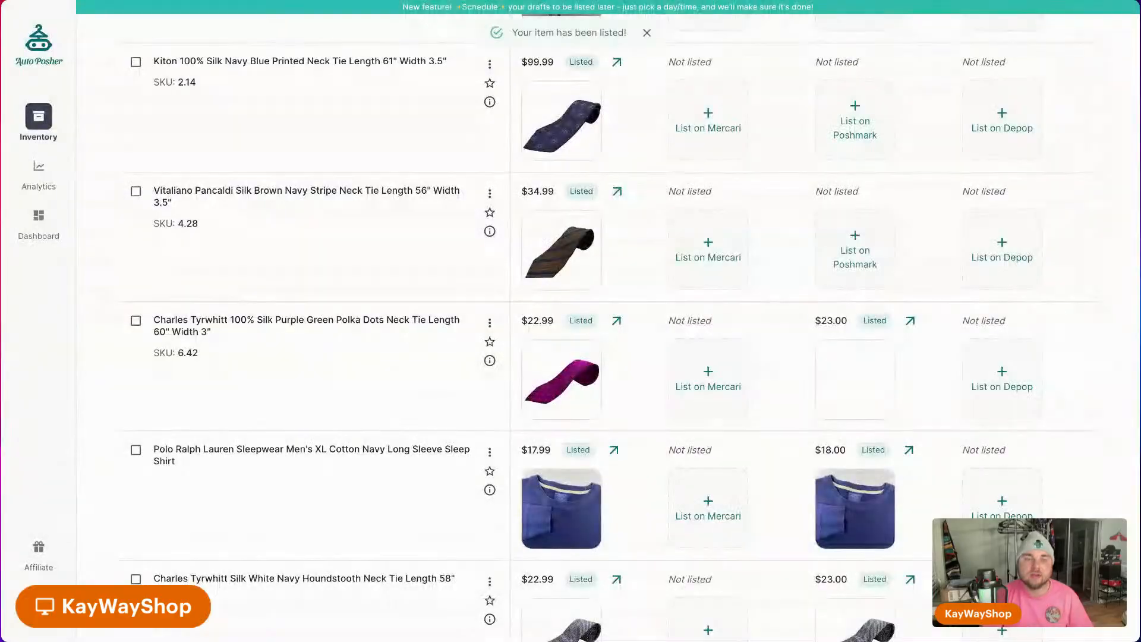
left_click(841, 249)
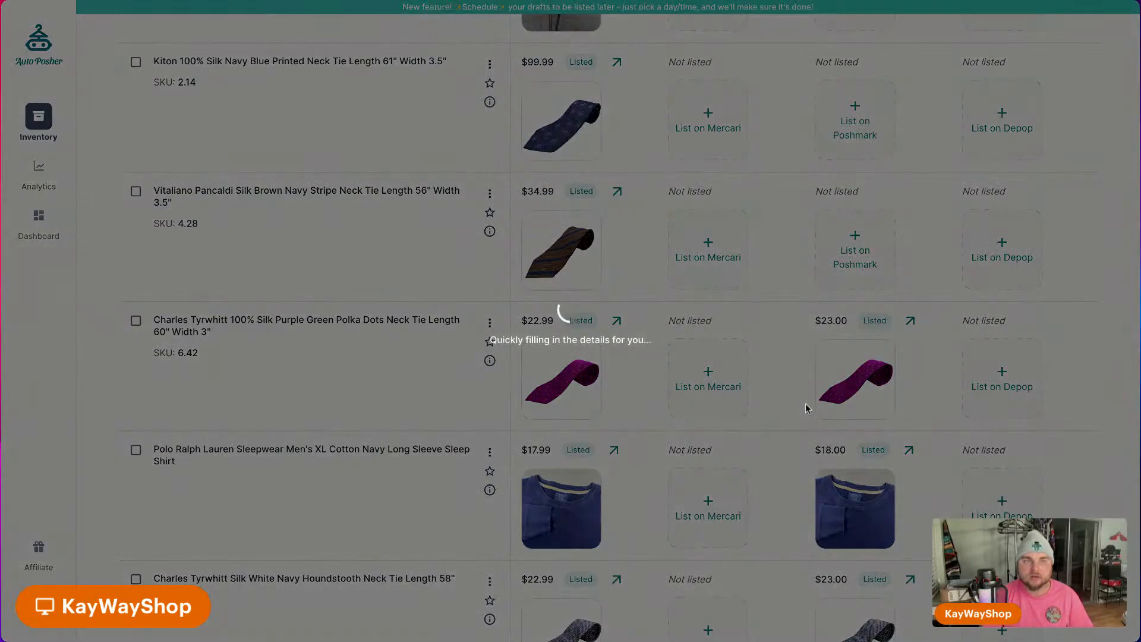
scroll(818, 469, "down", 10)
scroll(829, 477, "down", 1)
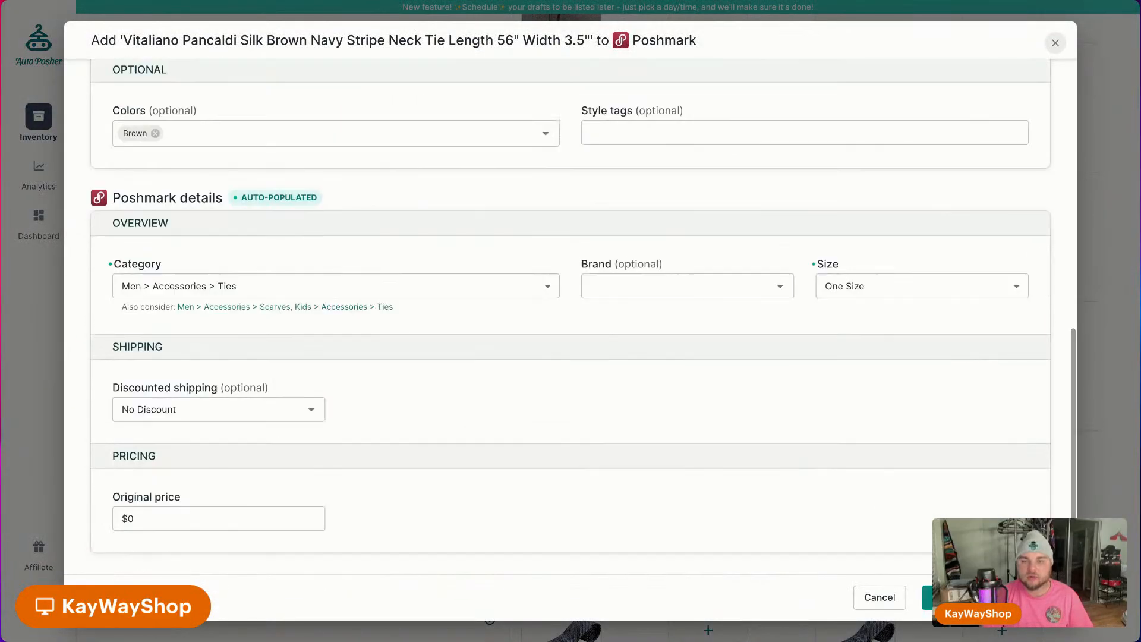
left_click(975, 597)
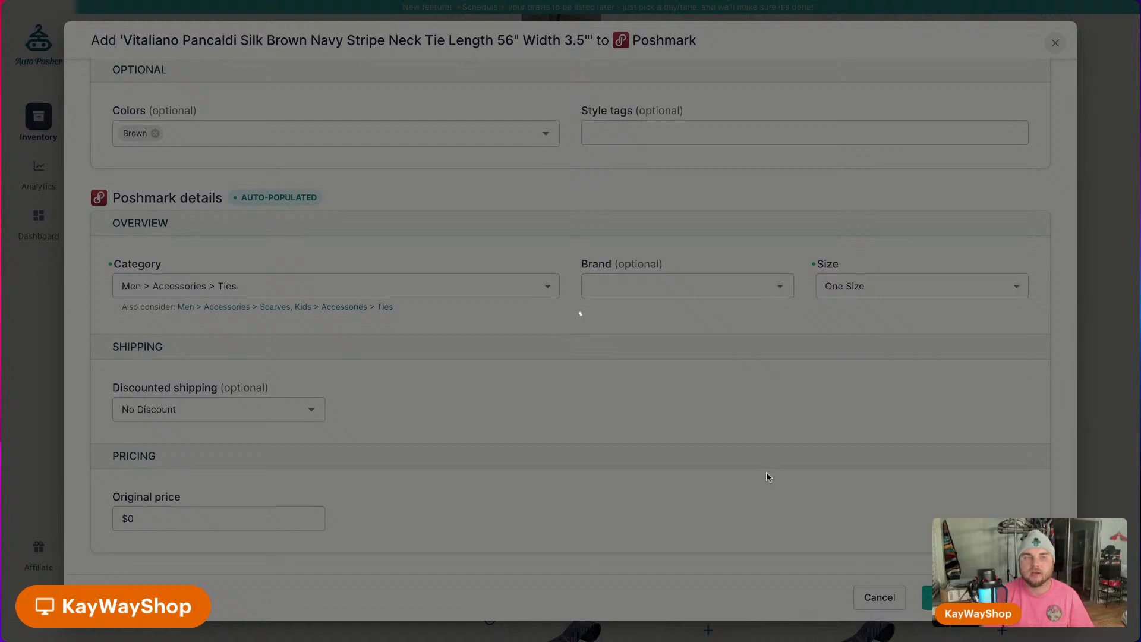
List the Kiton navy blue printed tie and the Orvis XL solid gray quarter zip pullover on Poshmark with their prefilled details.
scroll(767, 470, "up", 1)
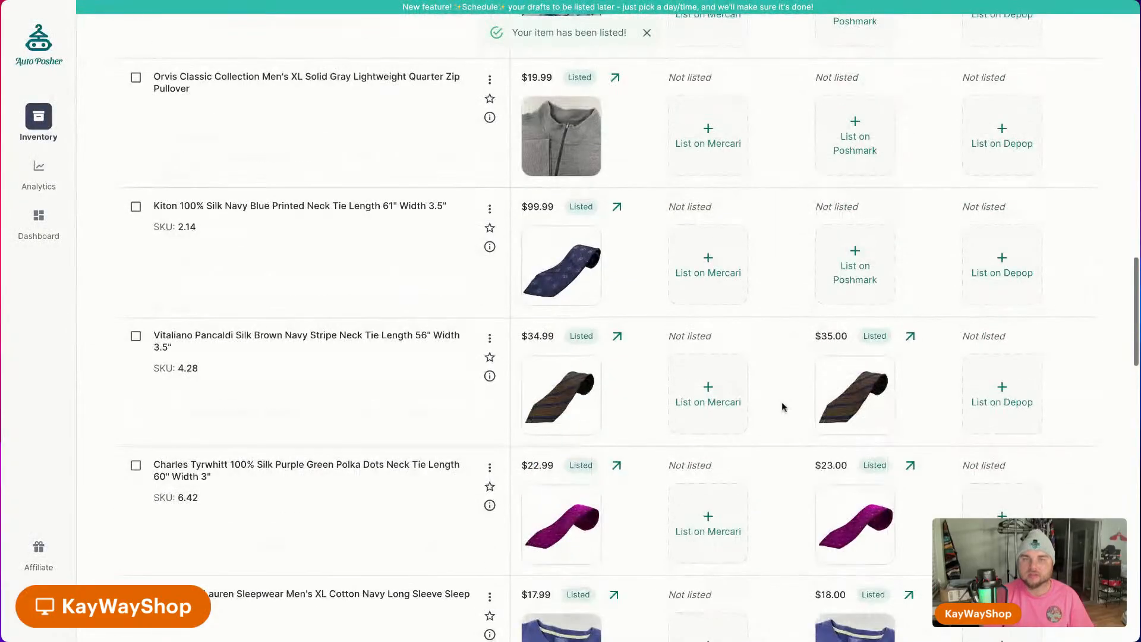
left_click(835, 300)
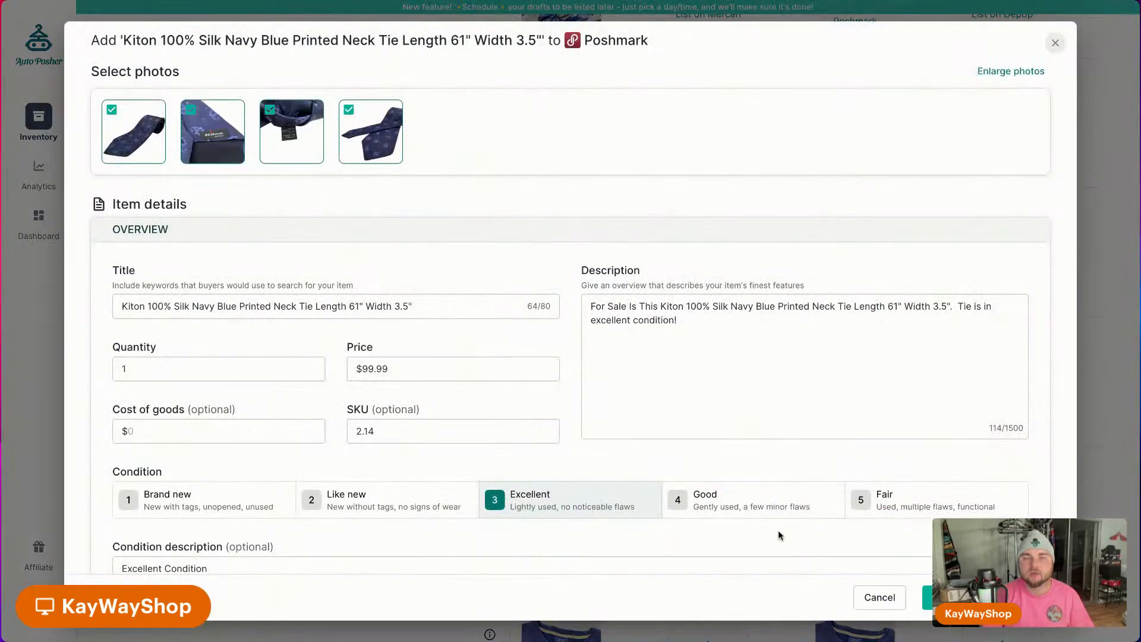
scroll(780, 527, "down", 10)
left_click(942, 597)
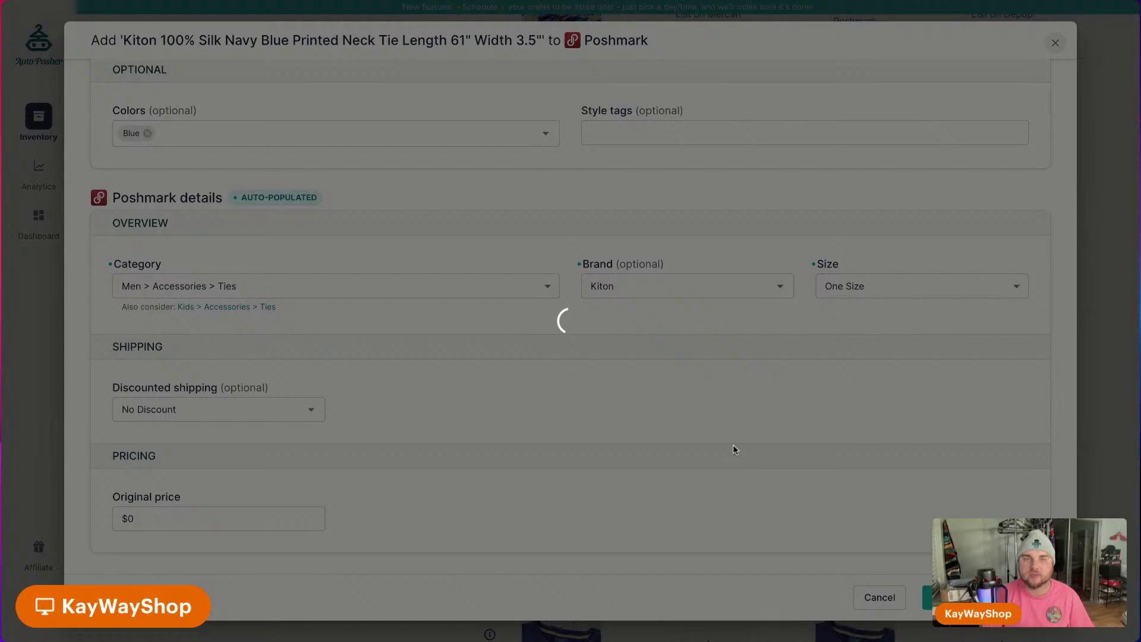
scroll(742, 399, "up", 3)
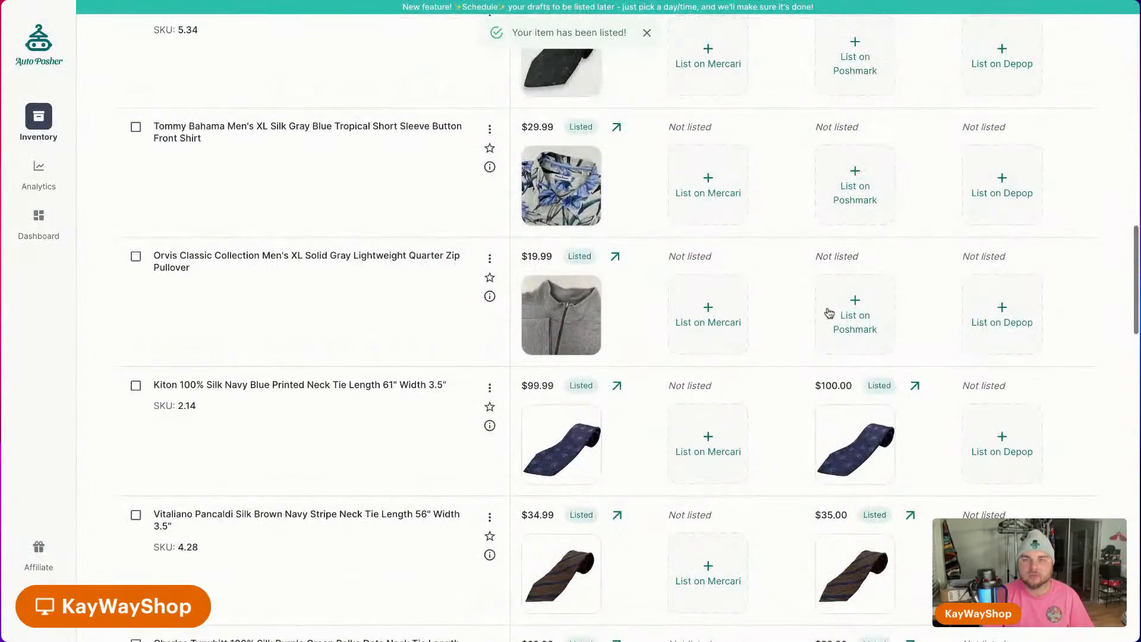
left_click(830, 311)
scroll(790, 436, "down", 10)
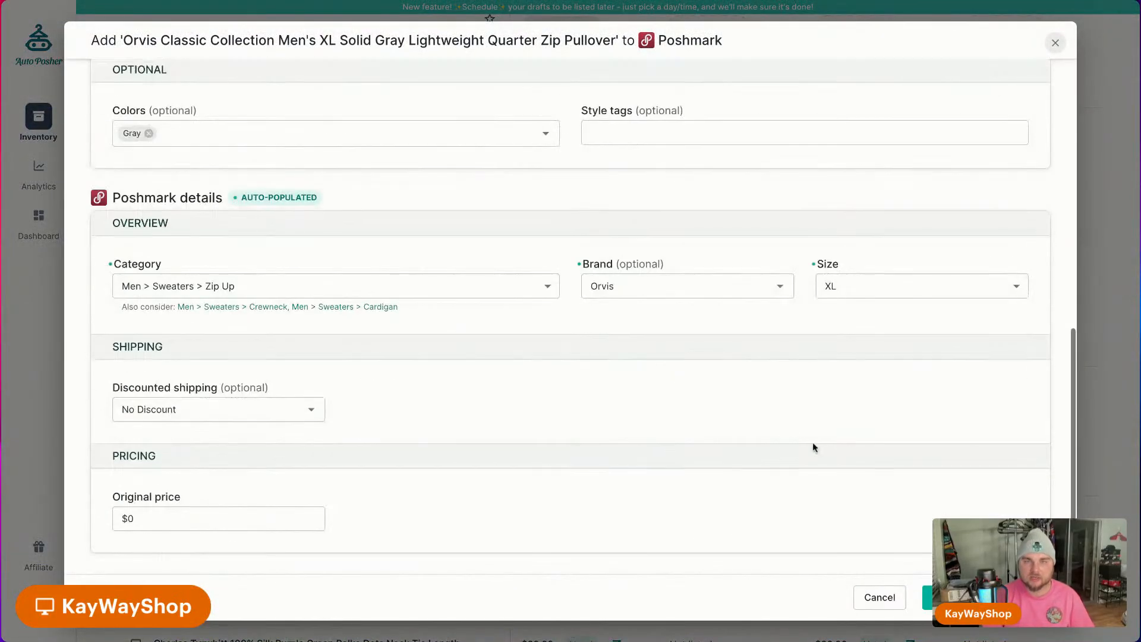
left_click(978, 598)
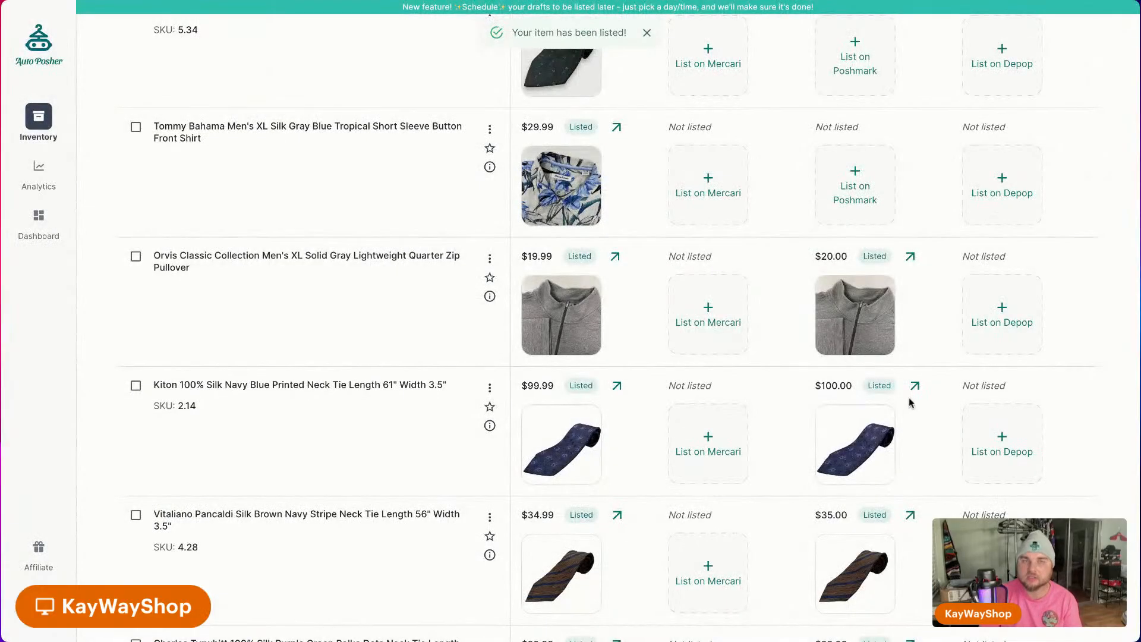
List the Tommy Bahama XL silk gray blue tropical short sleeve shirt on Poshmark.
scroll(892, 398, "up", 3)
left_click(866, 391)
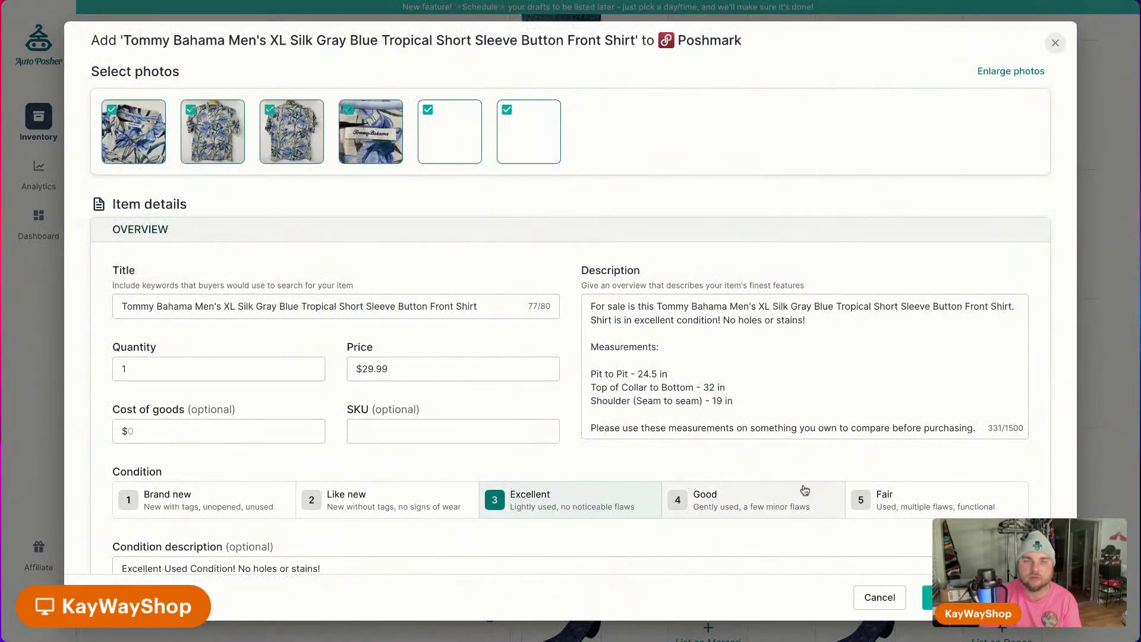
scroll(805, 490, "down", 10)
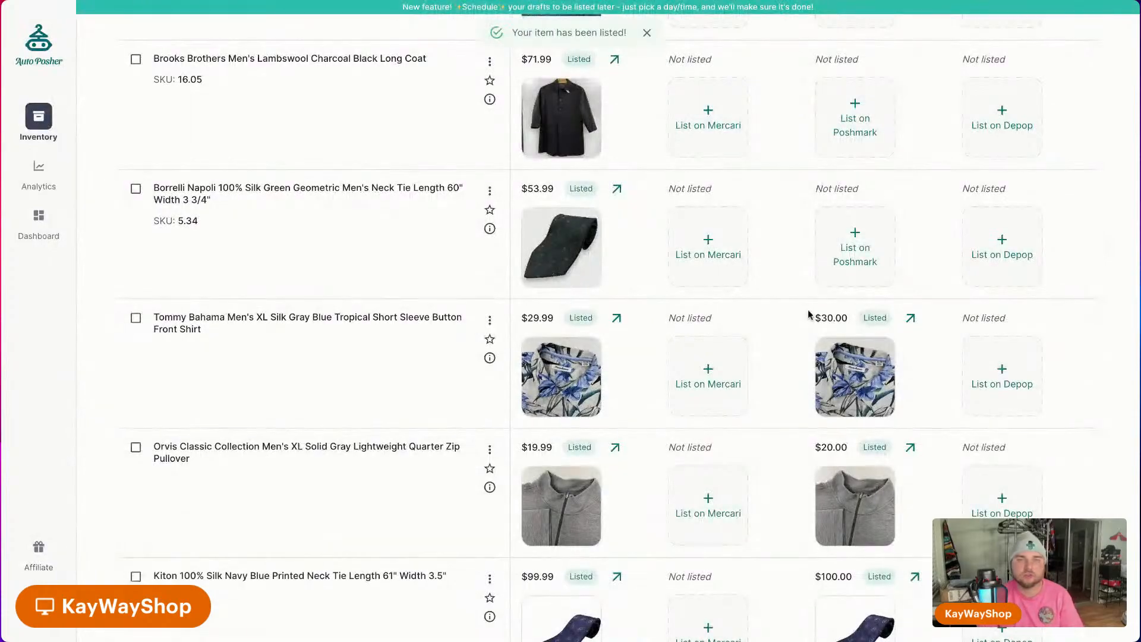
Open the brand choice for the Borrelli Napoli green geometric tie and list the tie on Poshmark.
scroll(874, 416, "up", 3)
left_click(880, 443)
scroll(793, 502, "down", 15)
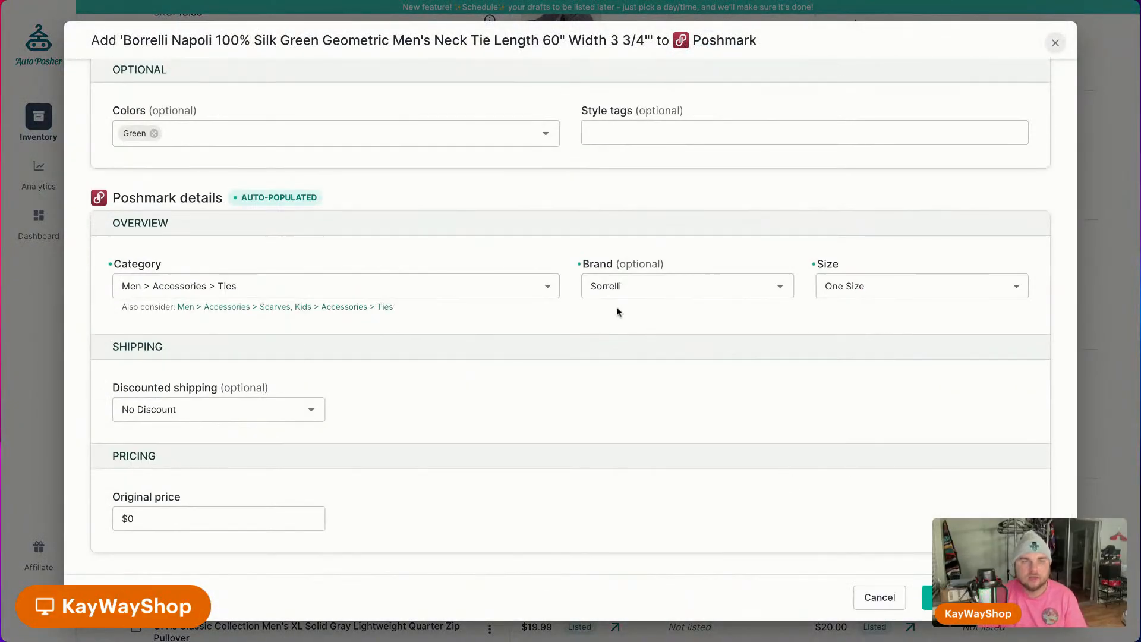
left_click(762, 287)
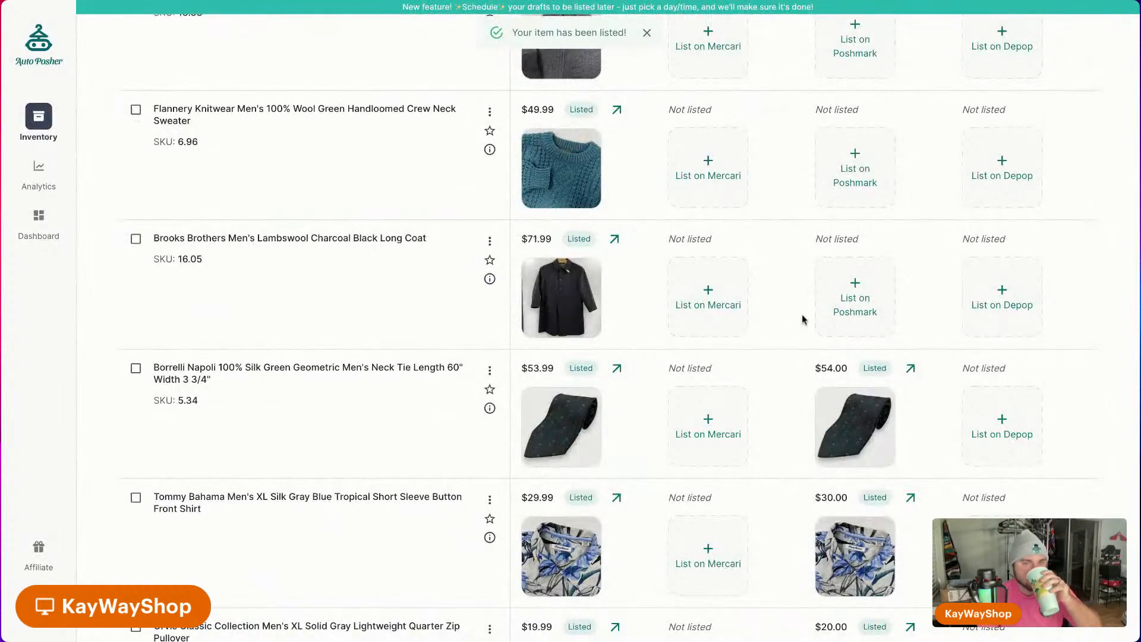
List the Brooks Brothers lambswool charcoal black long coat and the Flannery Knitwear green handloomed crew neck sweater on Poshmark.
left_click(845, 312)
scroll(860, 529, "down", 10)
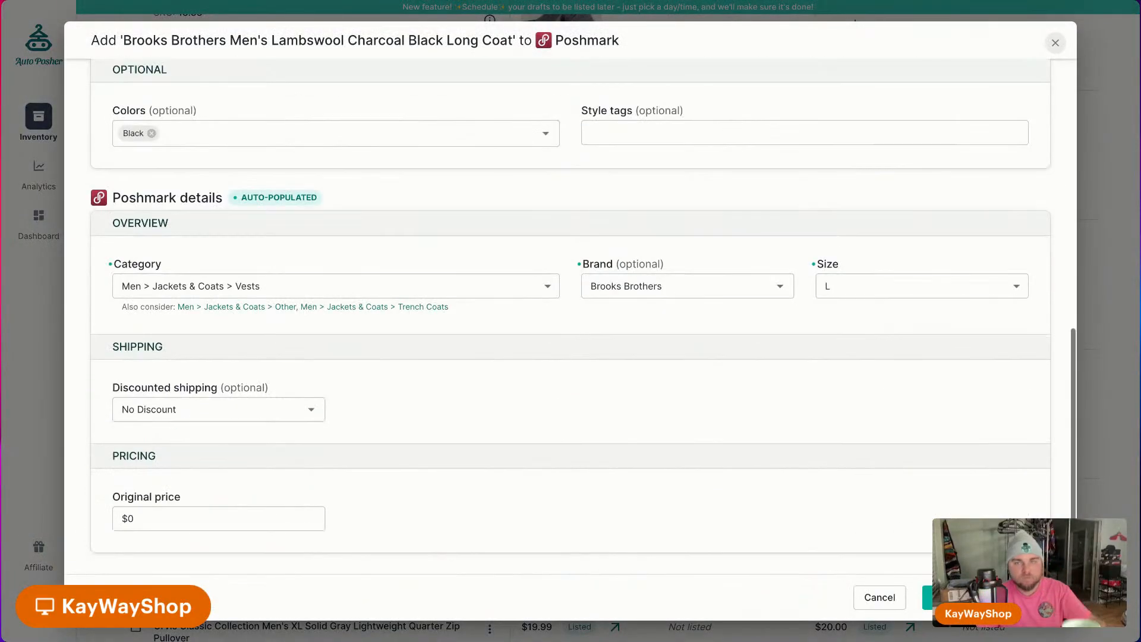
left_click(928, 598)
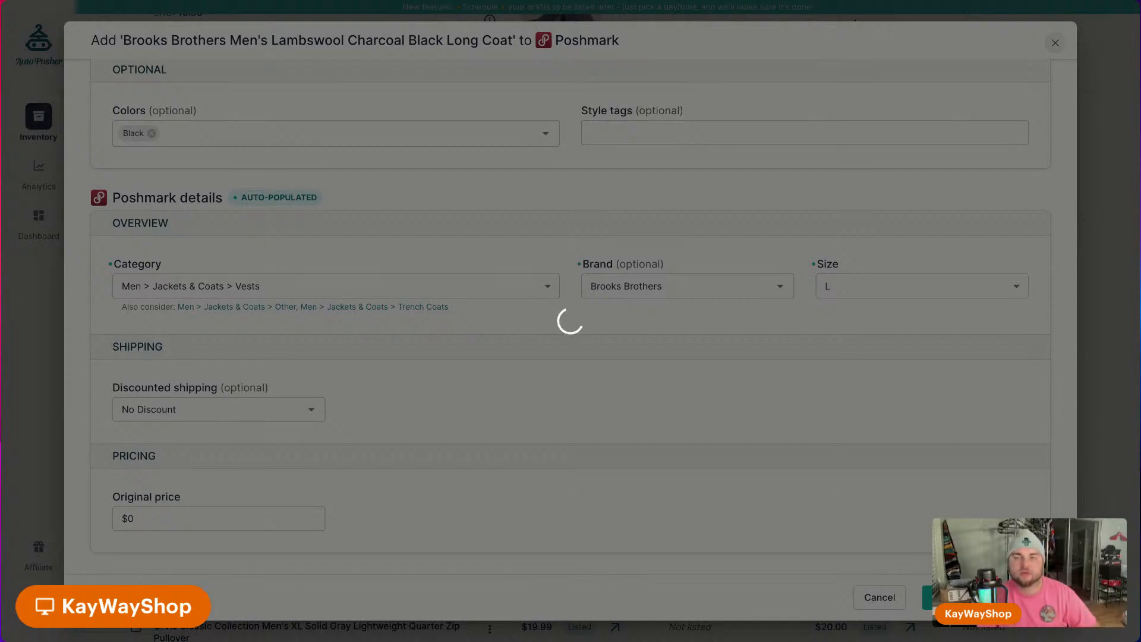
scroll(917, 402, "up", 3)
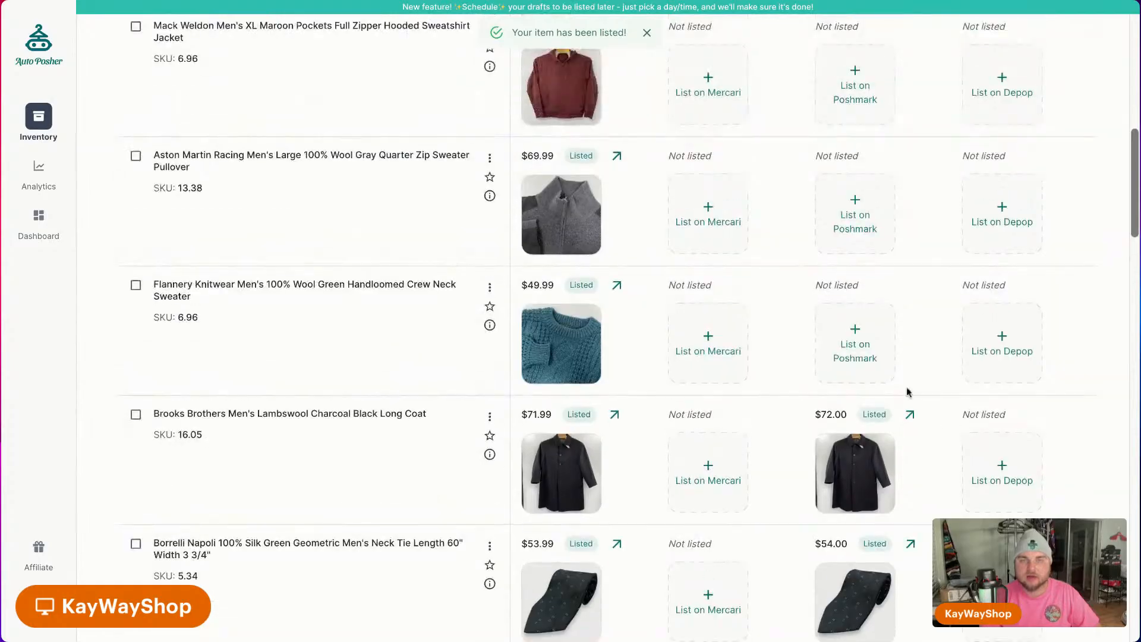
left_click(874, 356)
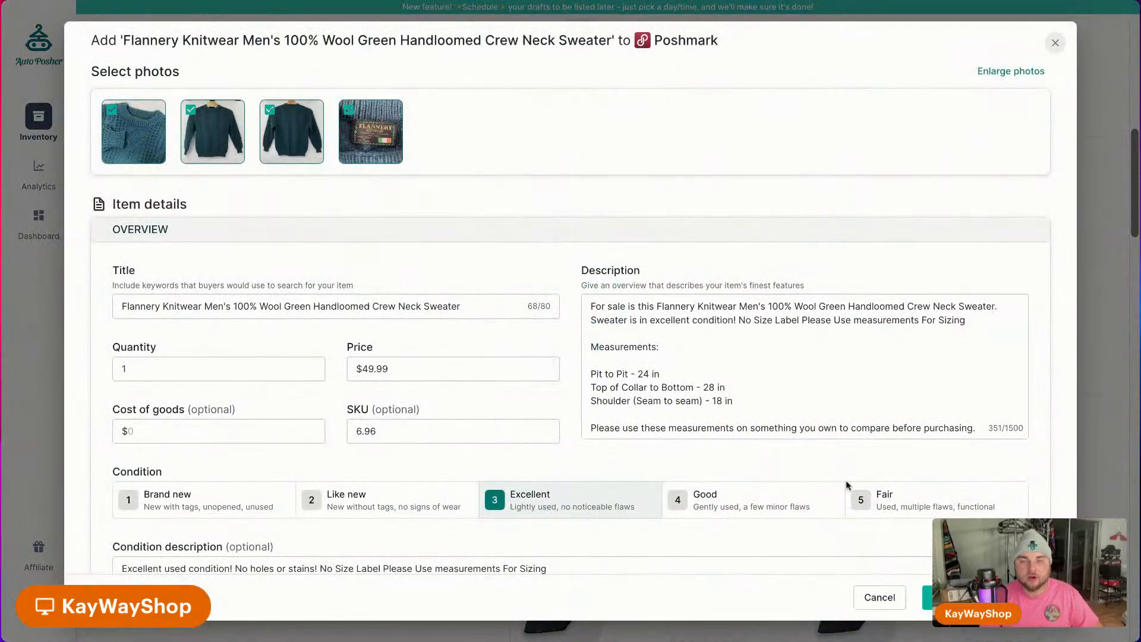
scroll(856, 464, "down", 10)
left_click(951, 597)
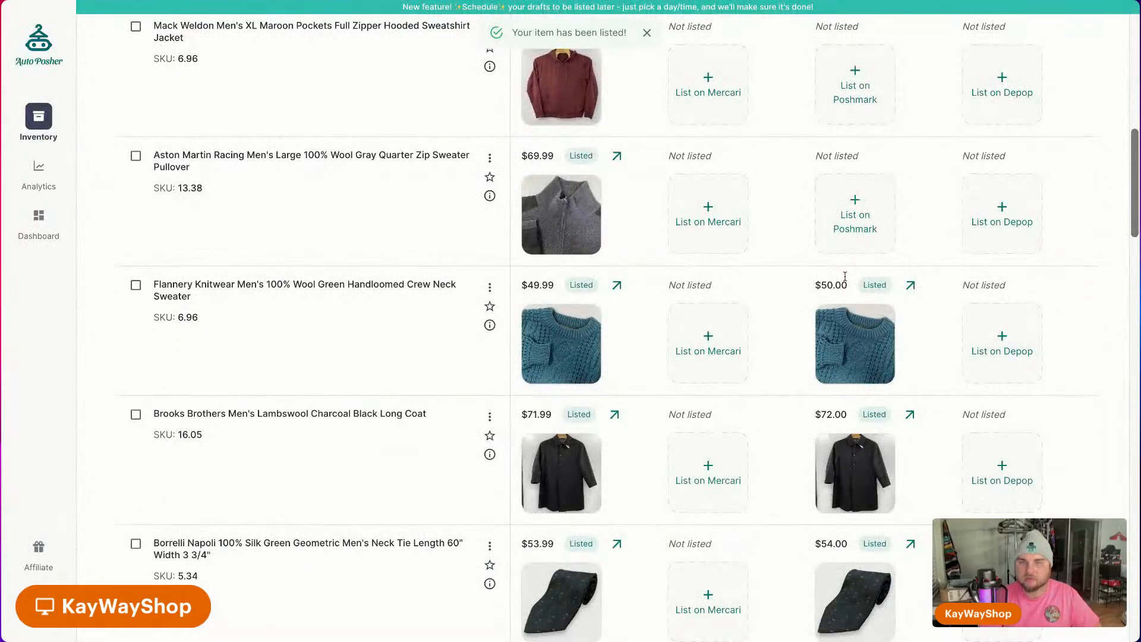
List the Aston Martin Racing gray quarter zip sweater and the Mack Weldon XL maroon hooded sweatshirt jacket on Poshmark.
left_click(854, 207)
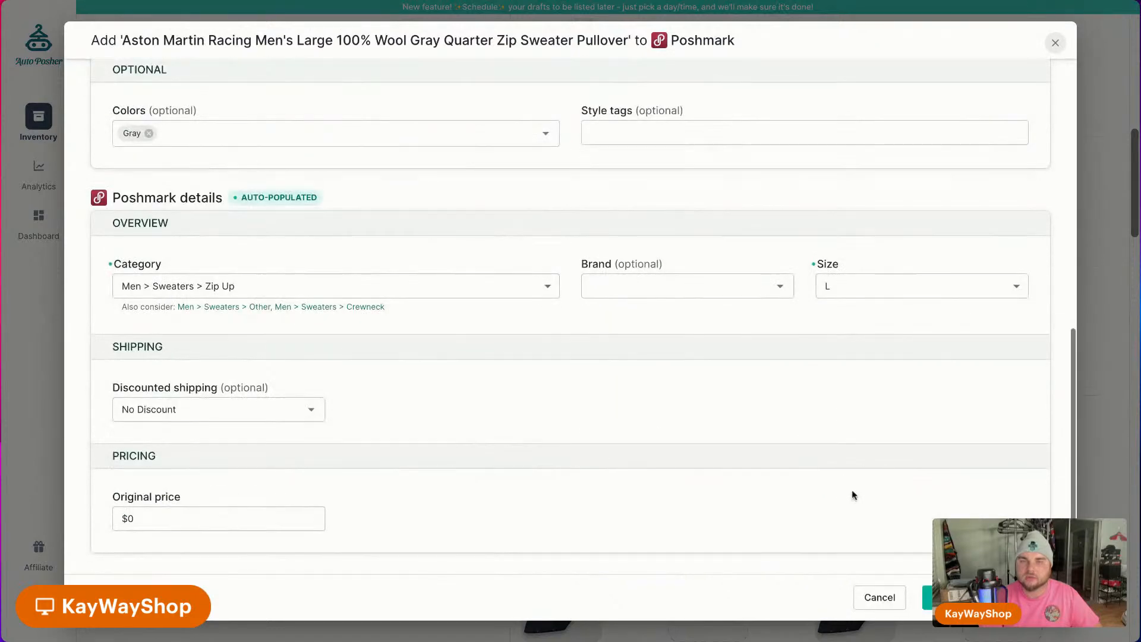
left_click(975, 598)
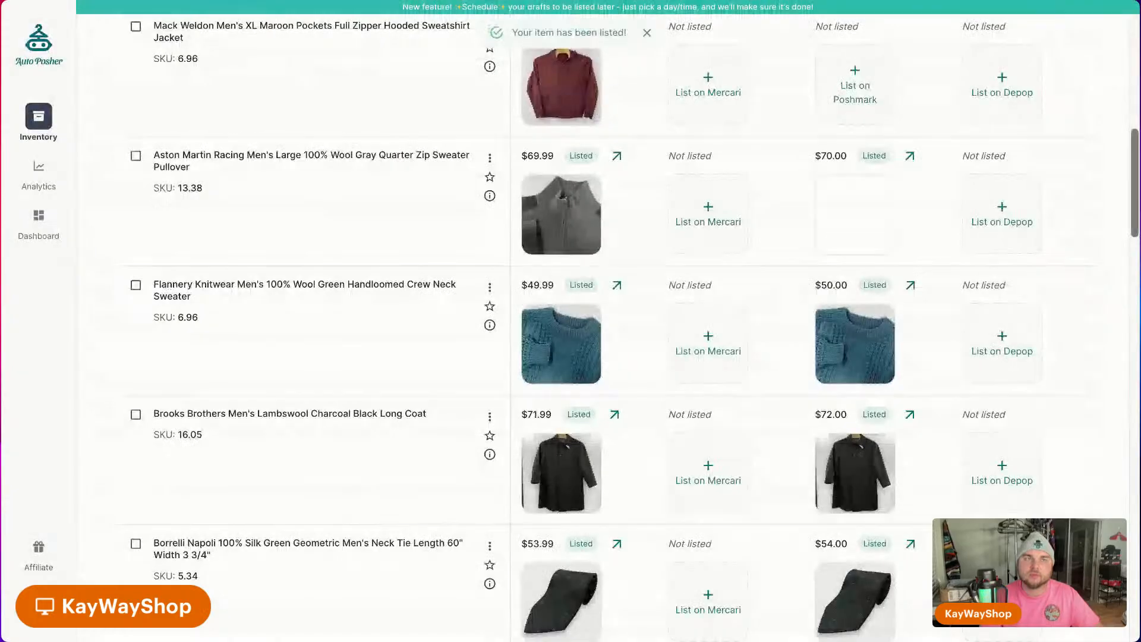
left_click(861, 236)
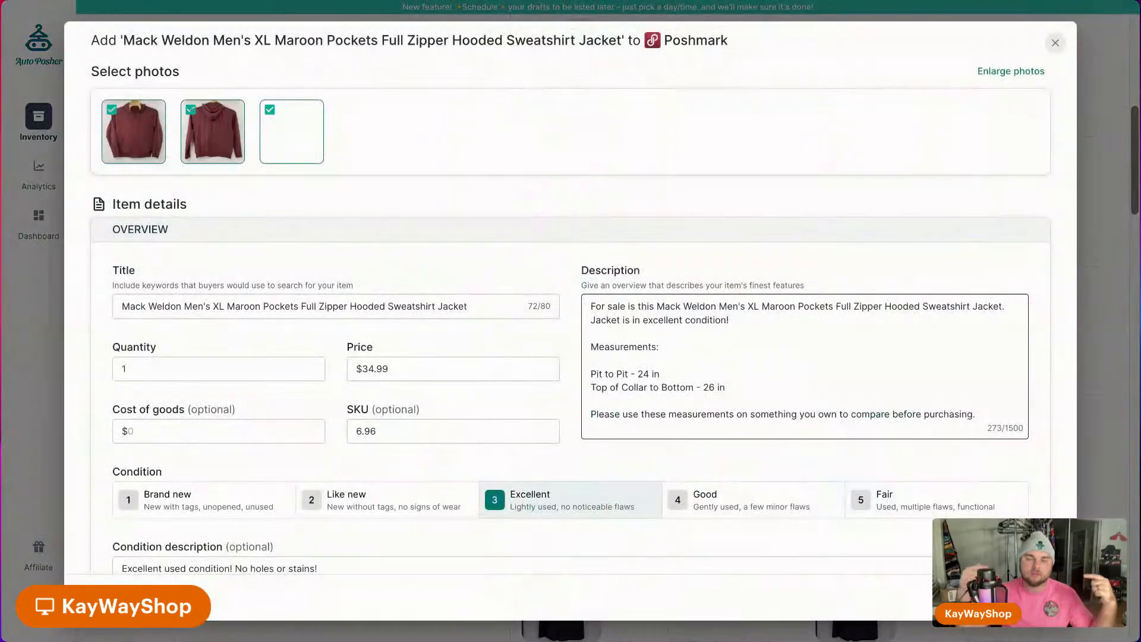
scroll(850, 258, "down", 10)
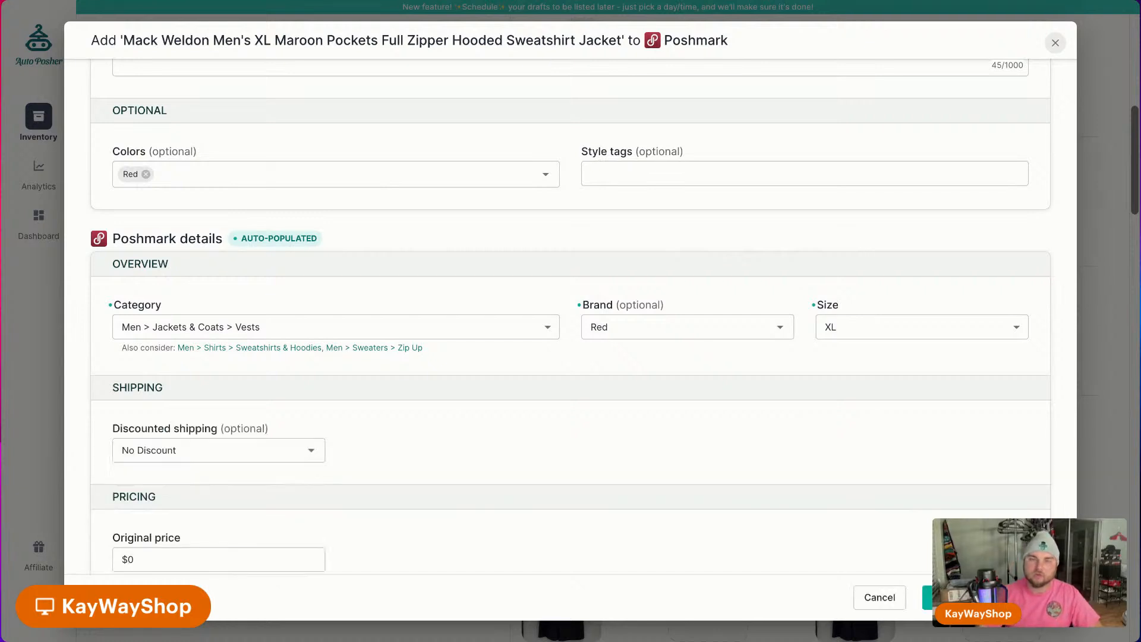
left_click(981, 598)
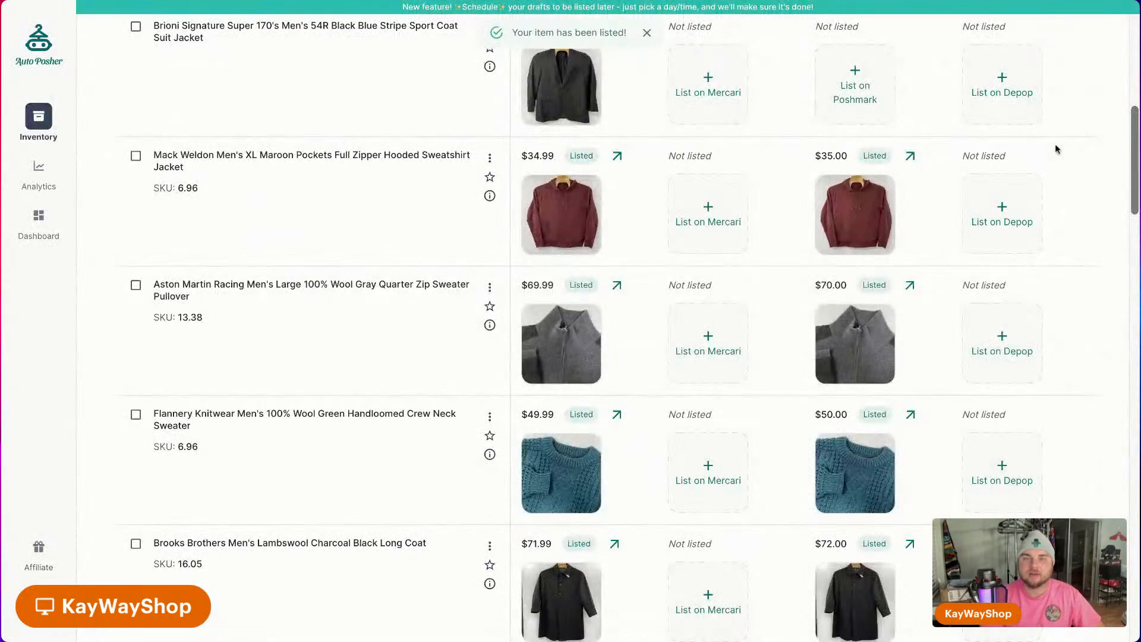
List the Brioni 54R black blue stripe sport coat and the Ermengildo Zegna red geometric print tie on Poshmark.
scroll(890, 168, "up", 5)
left_click(869, 321)
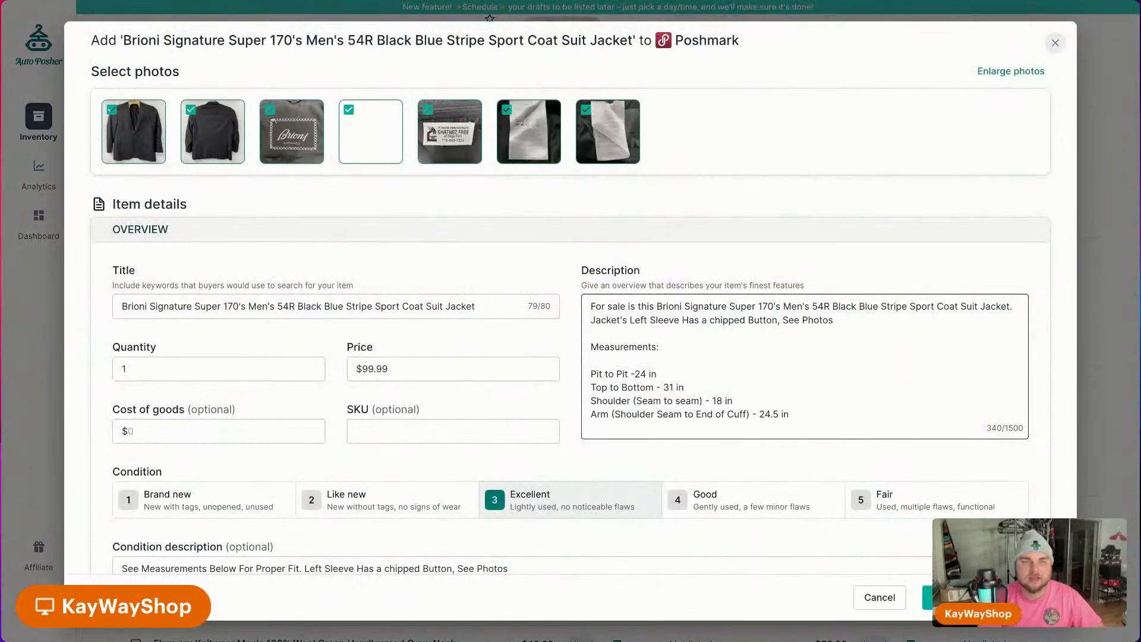
scroll(869, 466, "down", 10)
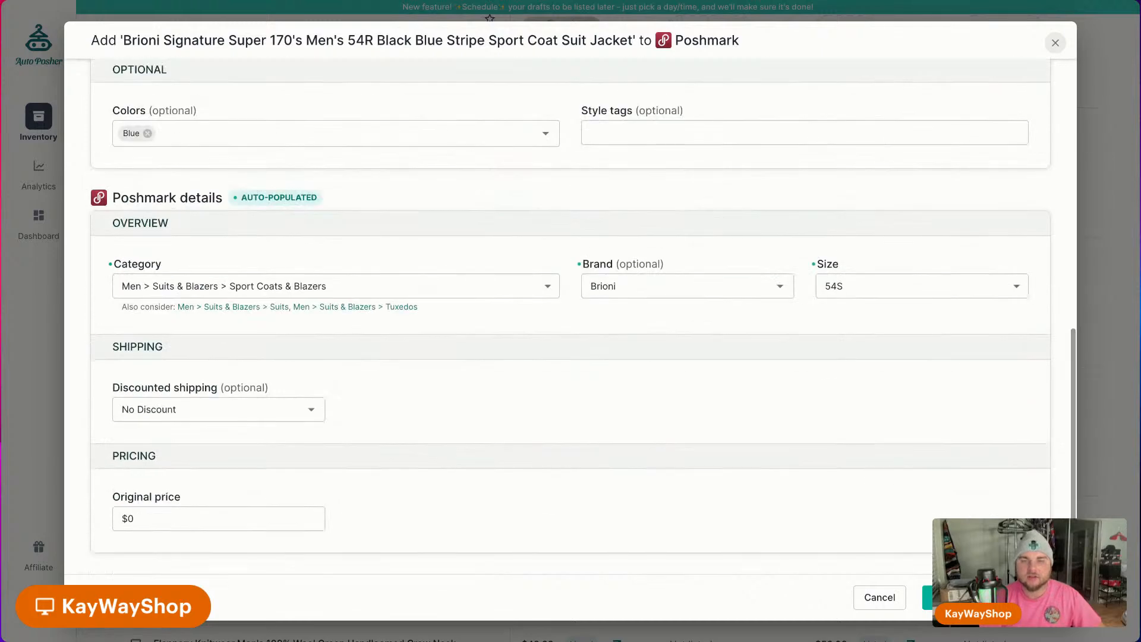
left_click(928, 597)
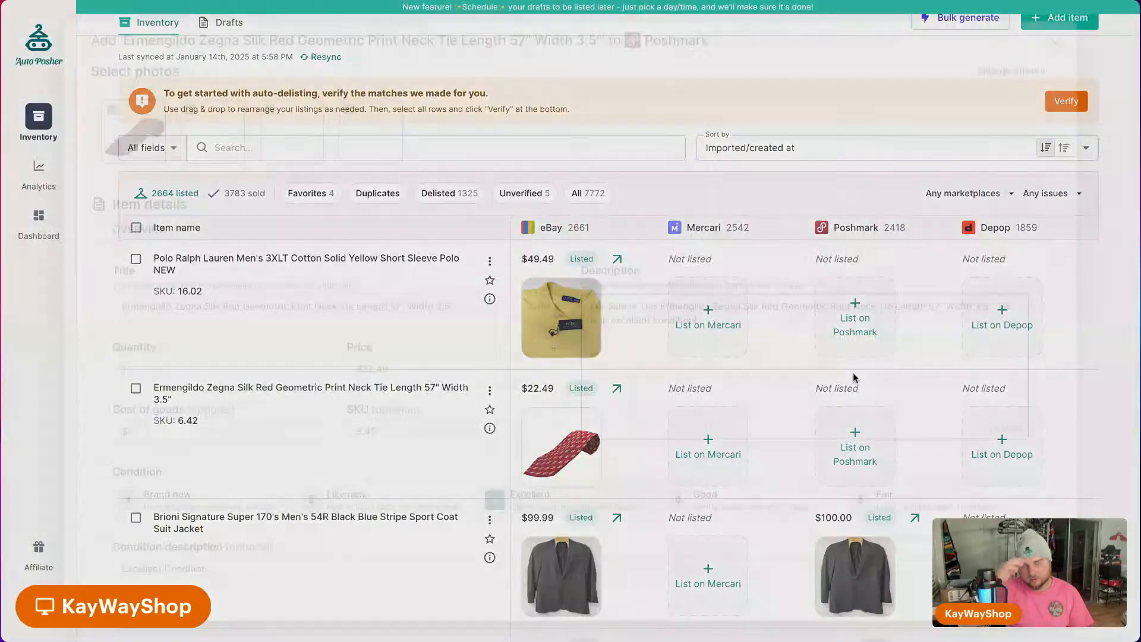
scroll(878, 512, "down", 10)
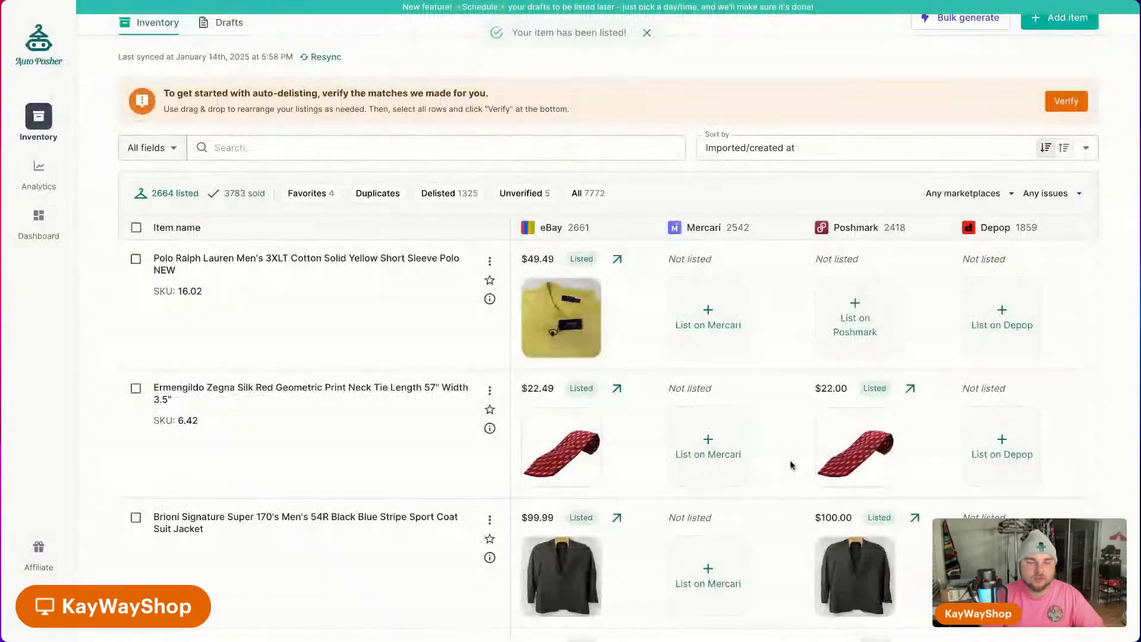
List the Polo Ralph Lauren 3XLT solid yellow short sleeve polo on Poshmark.
left_click(840, 318)
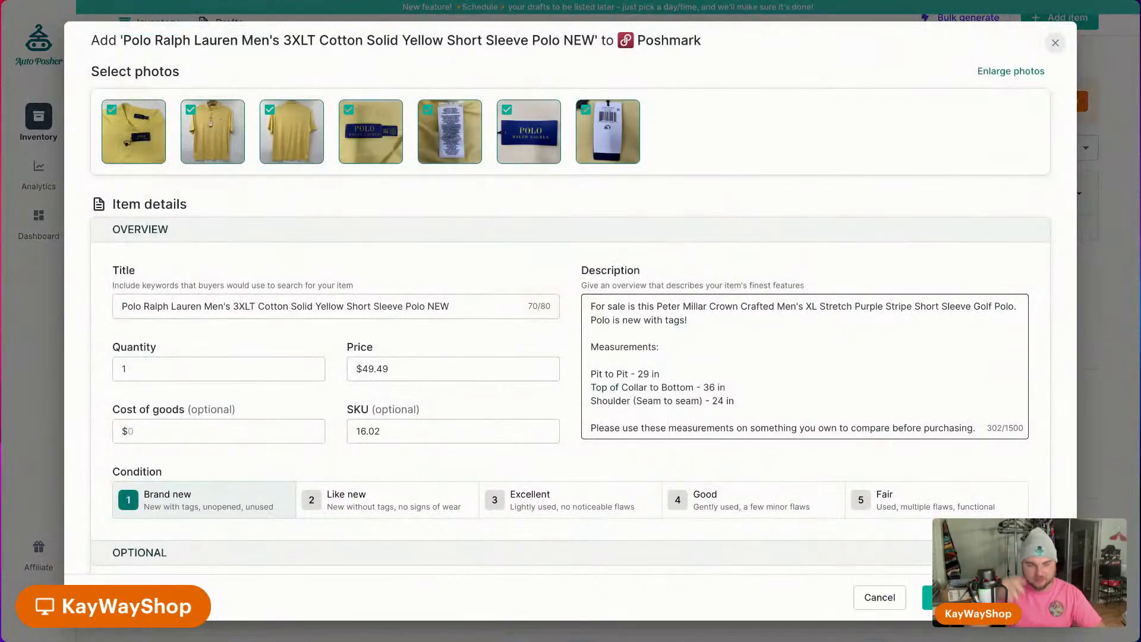
scroll(823, 484, "down", 8)
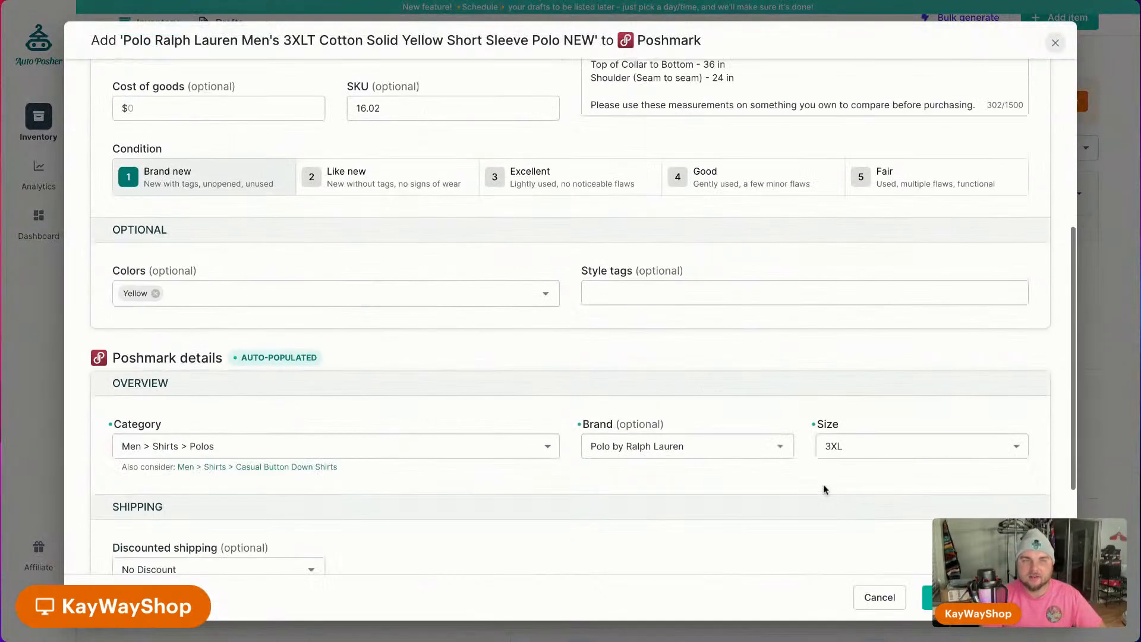
left_click(929, 597)
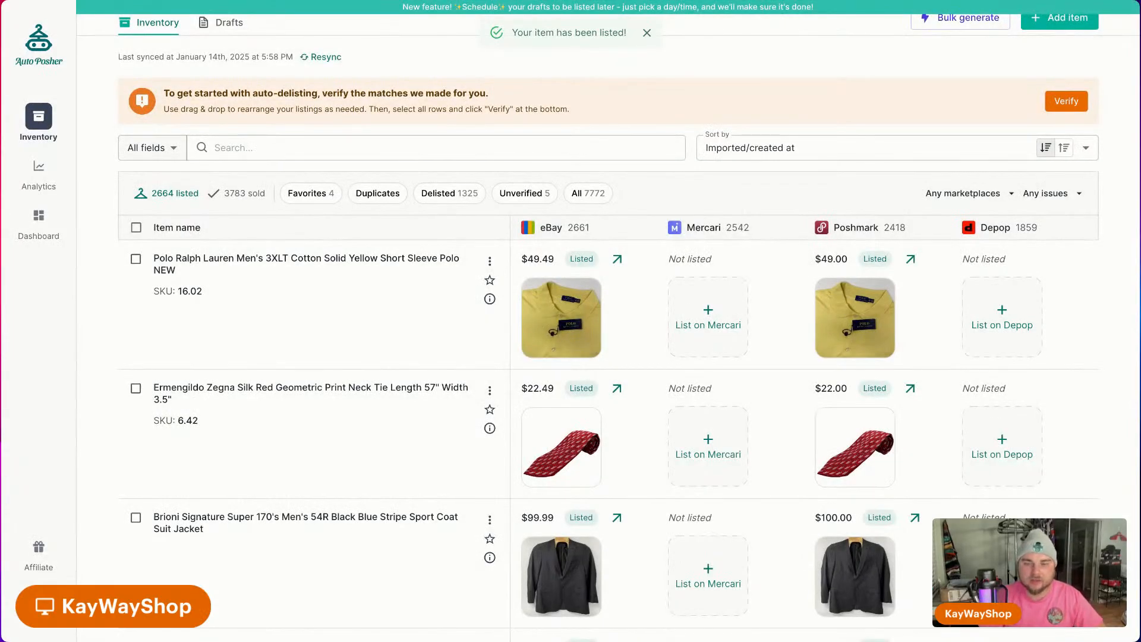
Open the Auto Posher pricing page and compare the Automation, Crosslisting and combined plans with their prices and included features.
scroll(922, 504, "up", 1)
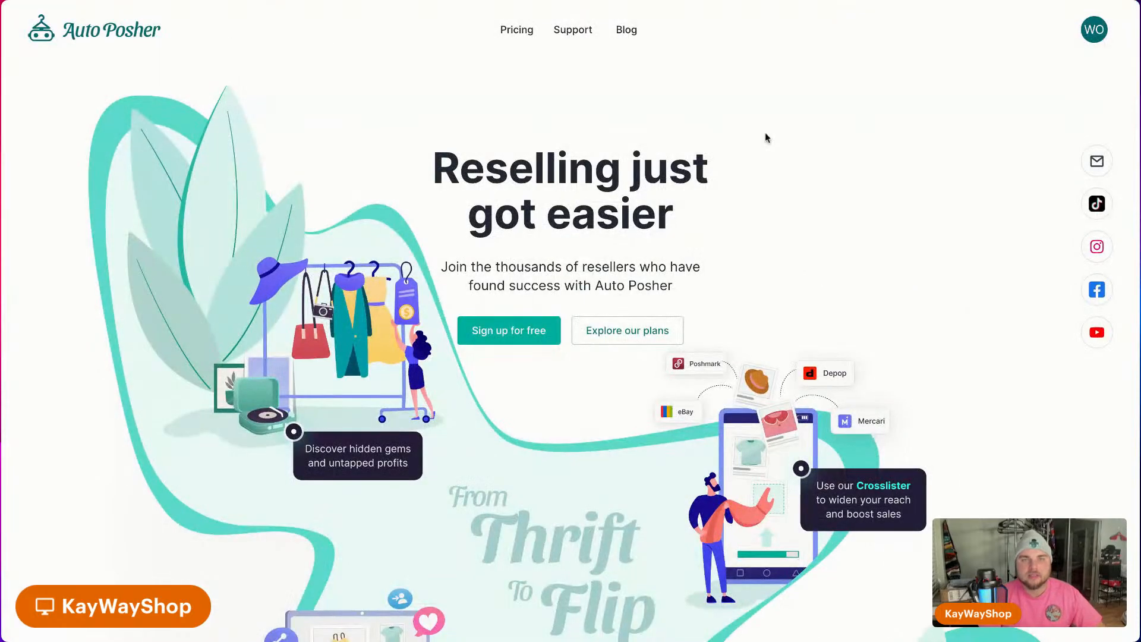
left_click(523, 33)
scroll(642, 365, "down", 2)
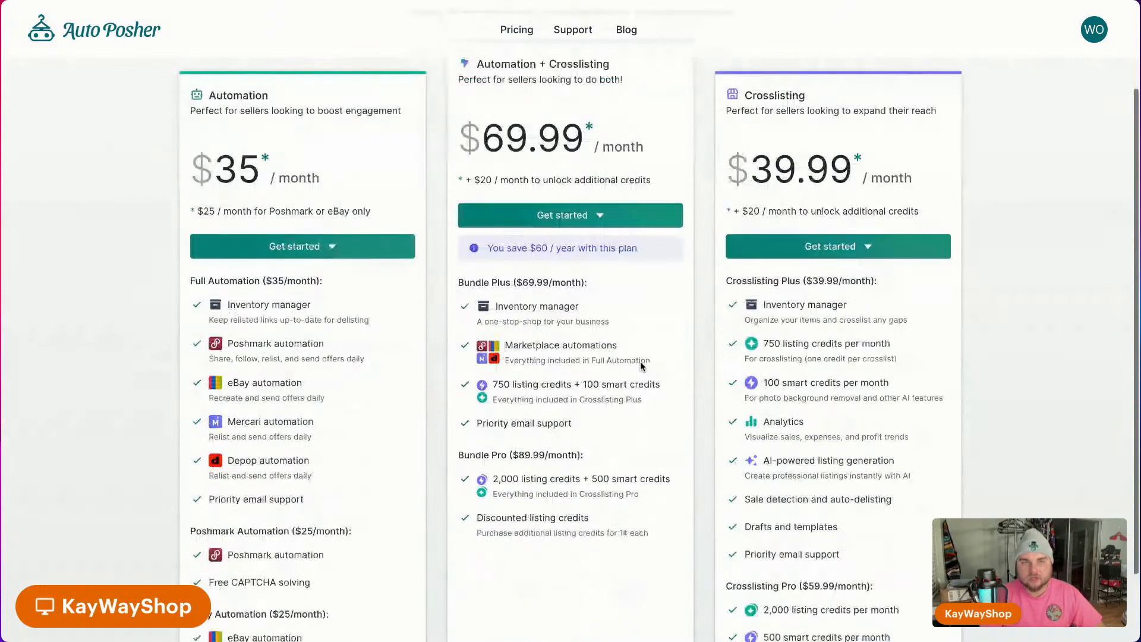
scroll(641, 361, "up", 1)
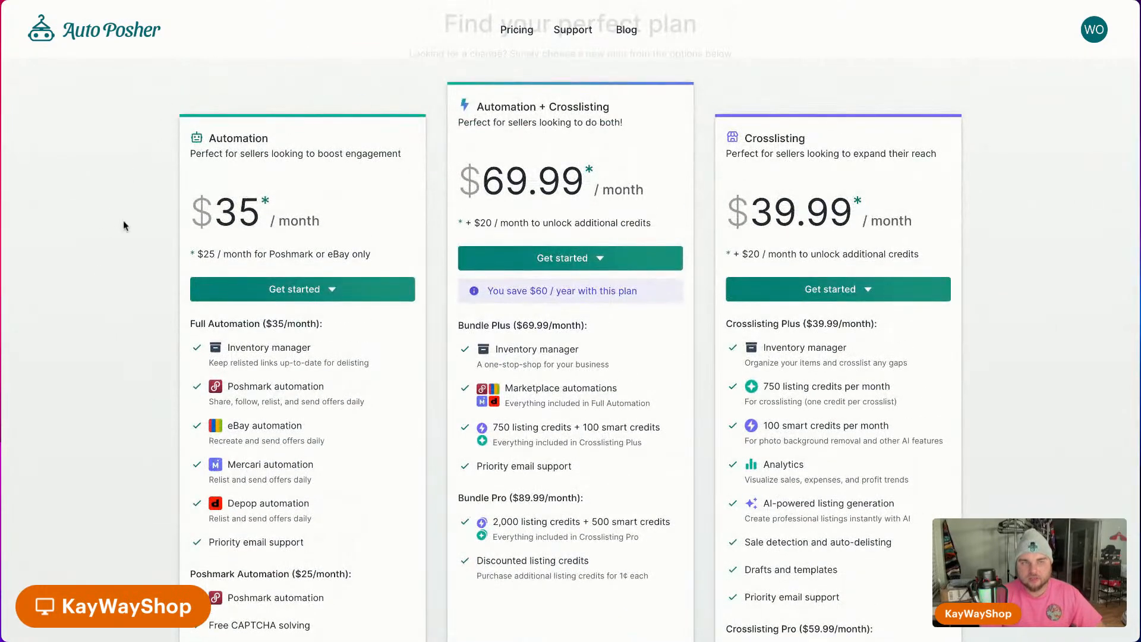
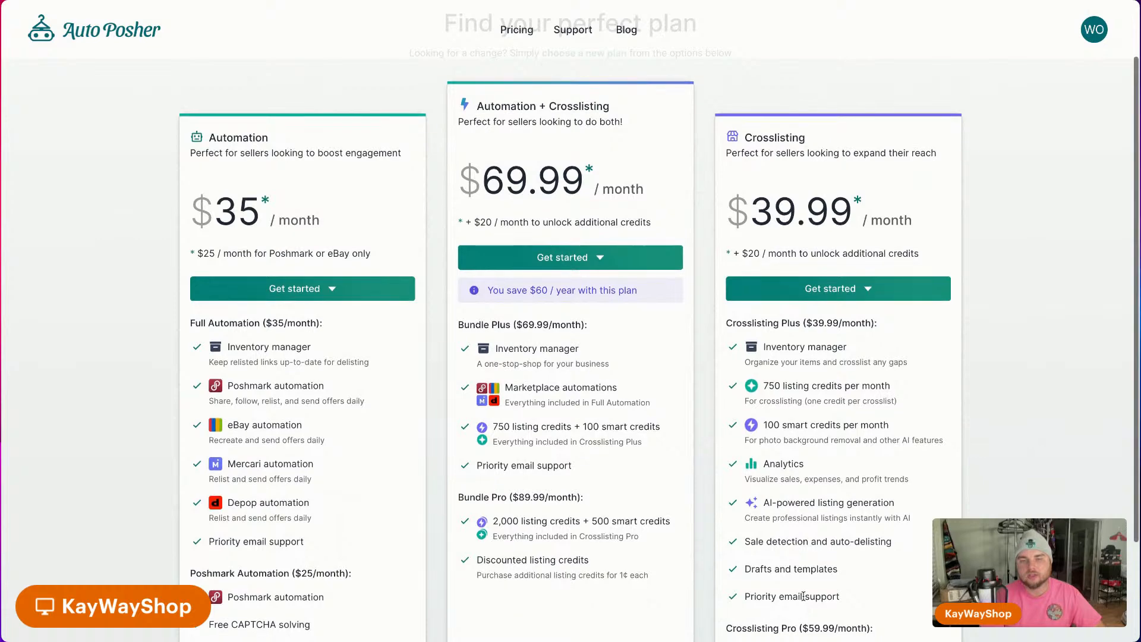
scroll(799, 597, "down", 2)
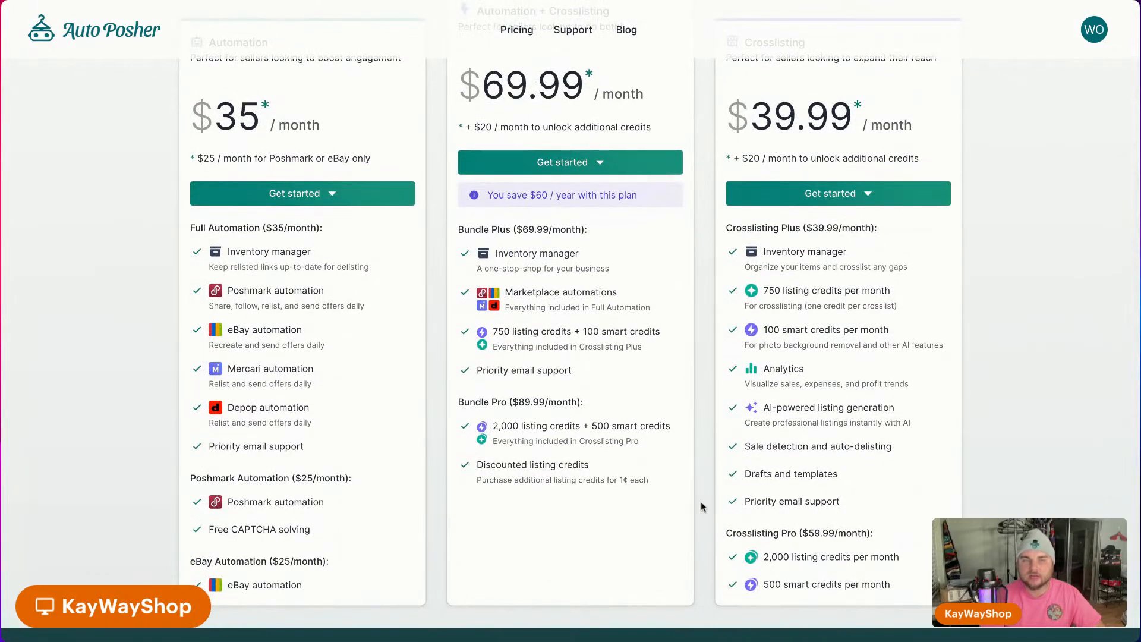
scroll(767, 580, "up", 3)
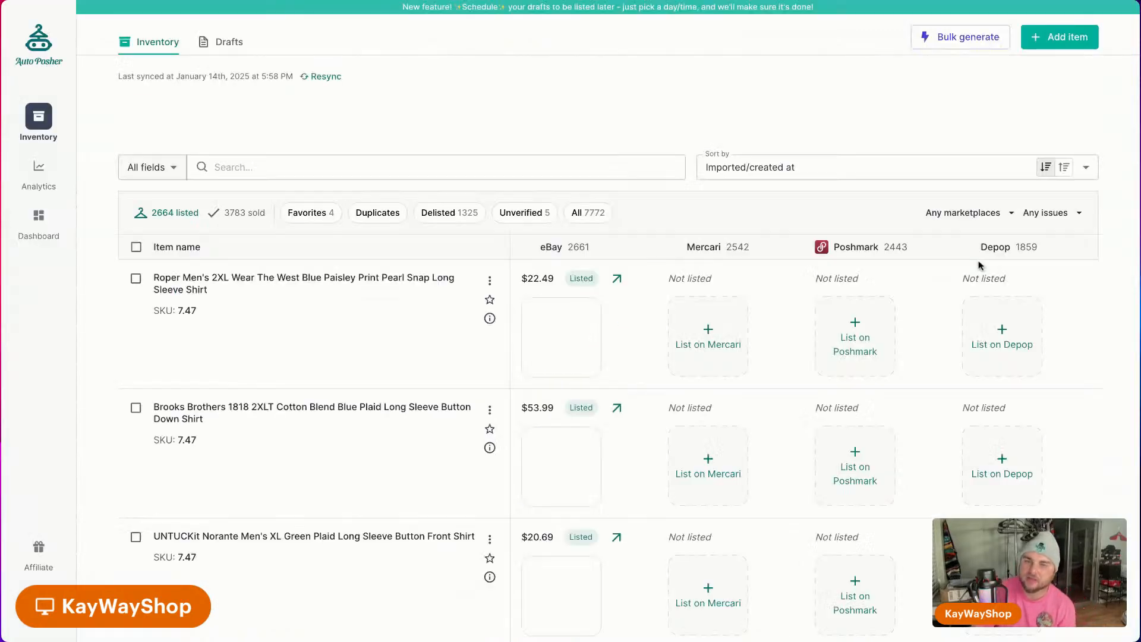
Advance the inventory list to the page showing items 26-50.
scroll(901, 433, "down", 20)
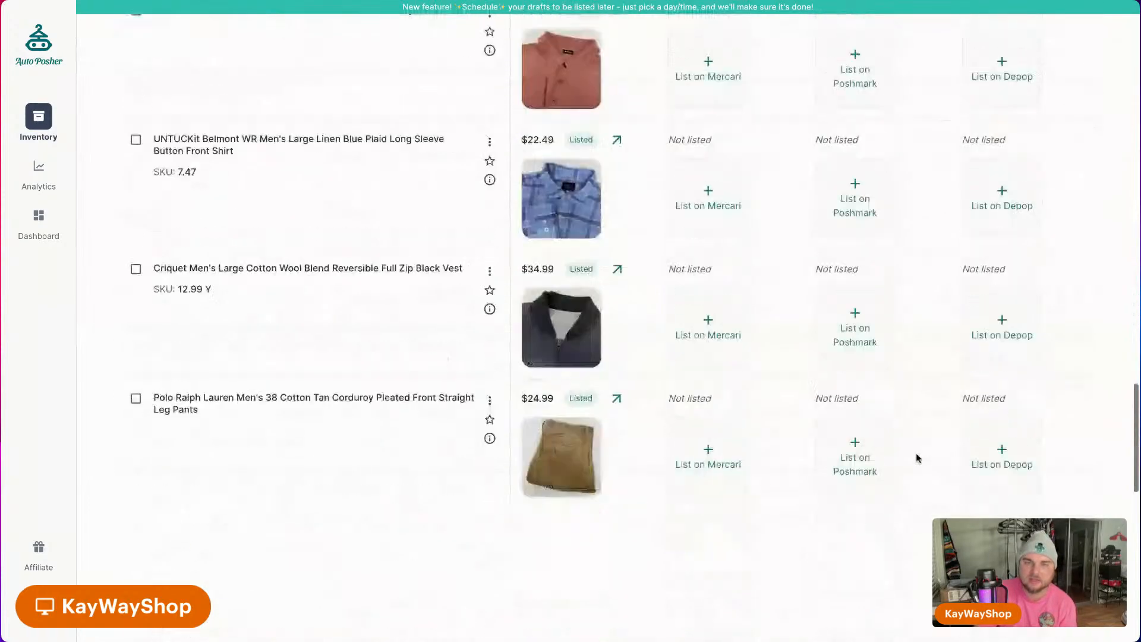
left_click(225, 599)
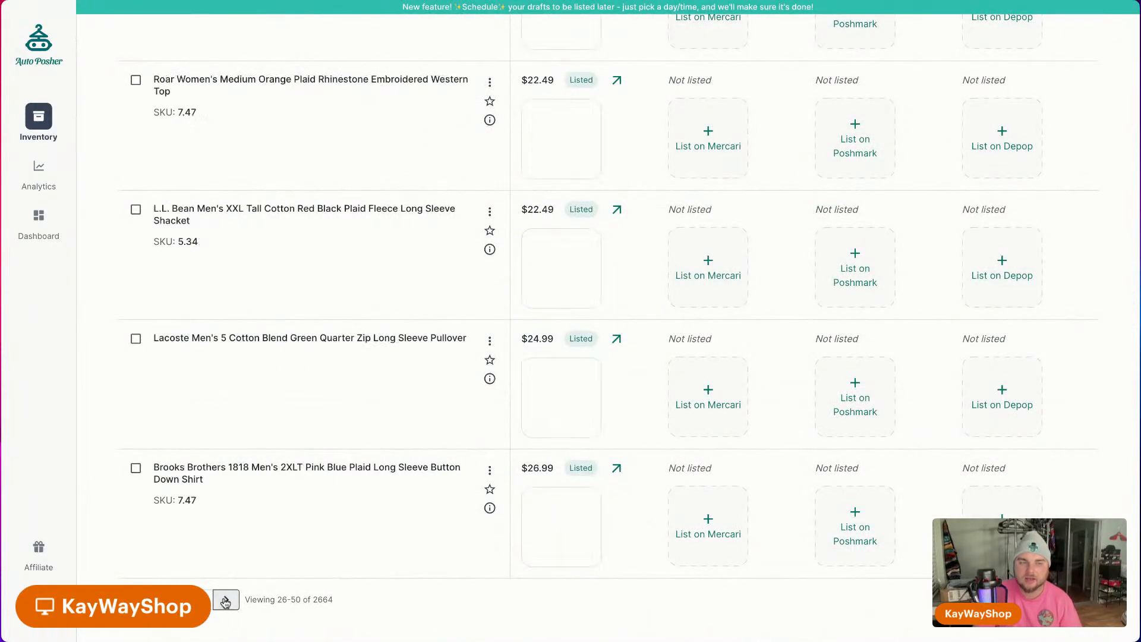
Advance the inventory list to the page showing items 51-75.
left_click(226, 600)
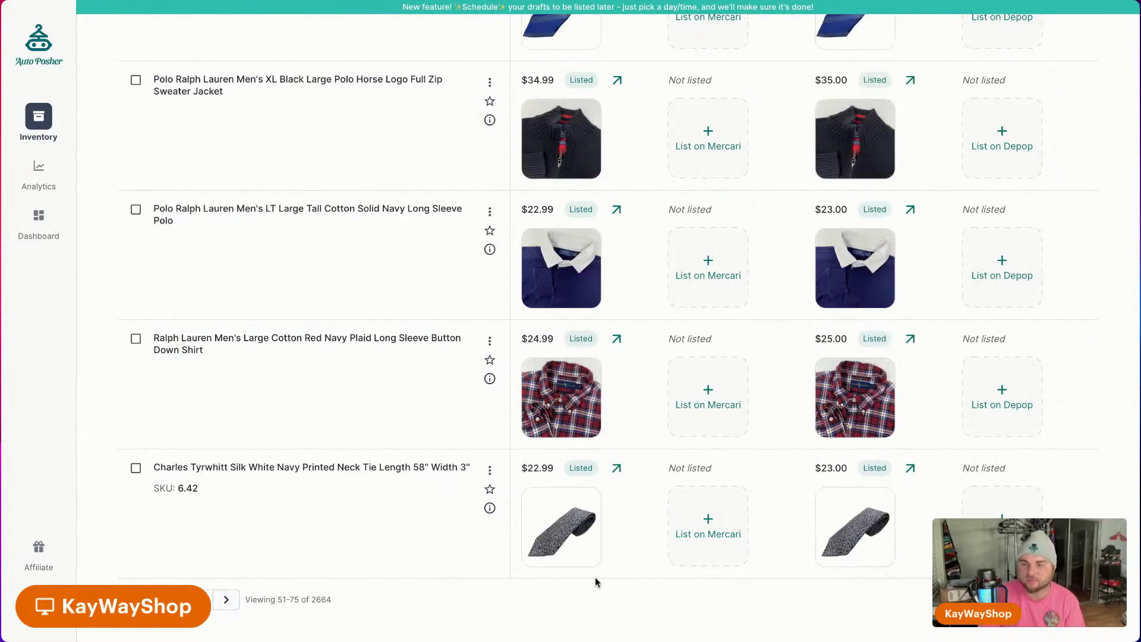
scroll(889, 441, "up", 20)
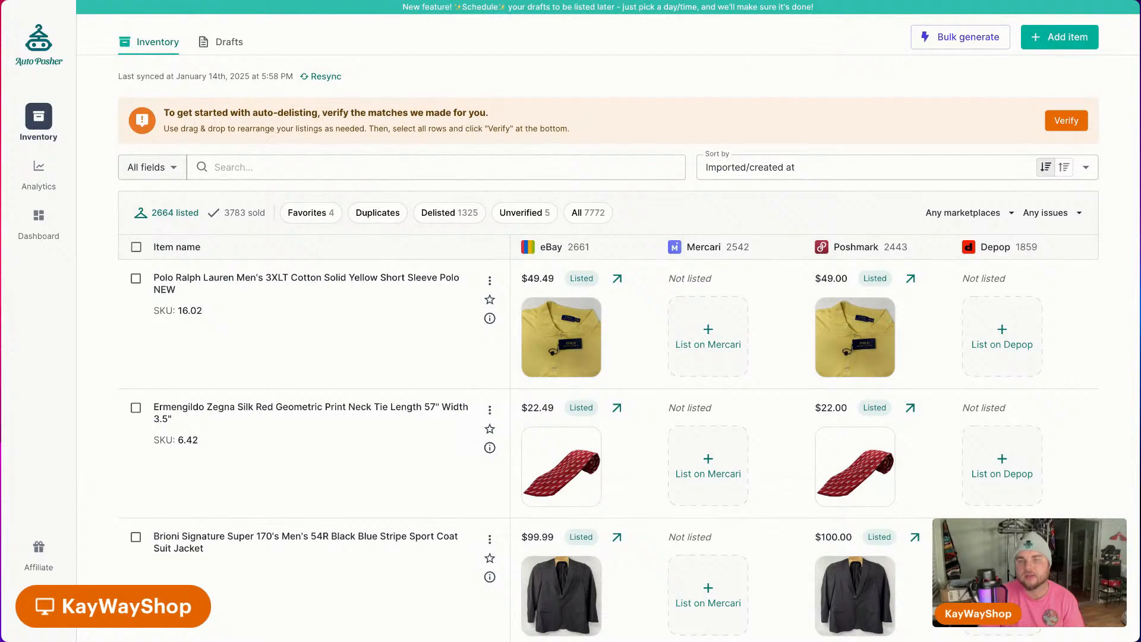
List the Polo Ralph Lauren 3XLT solid yellow polo and the Ermengildo Zegna red geometric print tie on Depop.
left_click(724, 365)
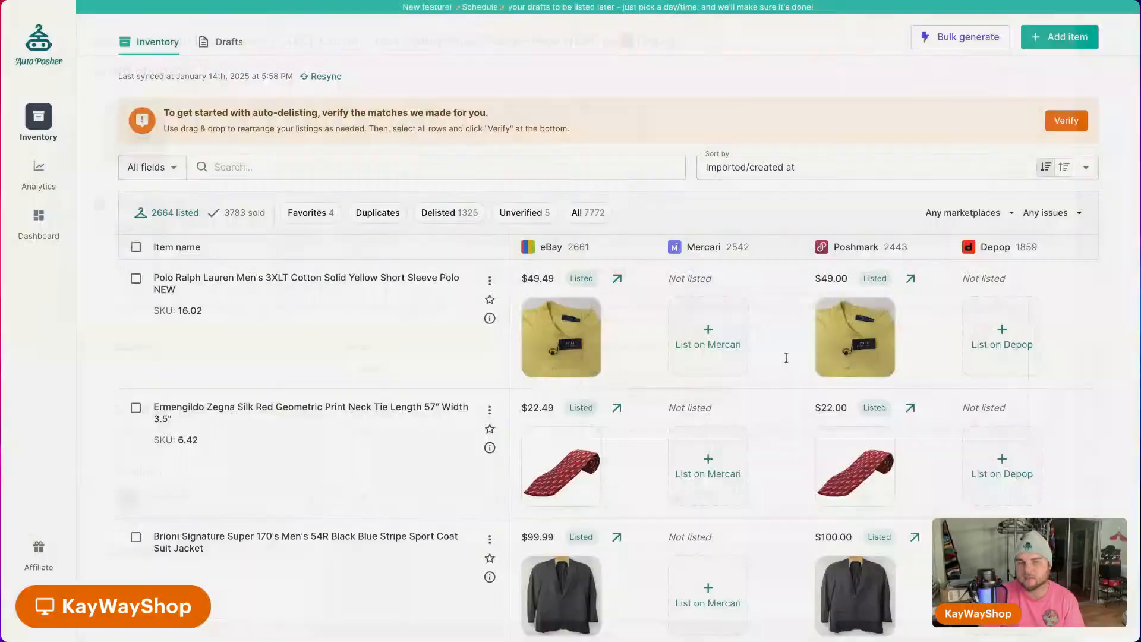
scroll(754, 470, "down", 10)
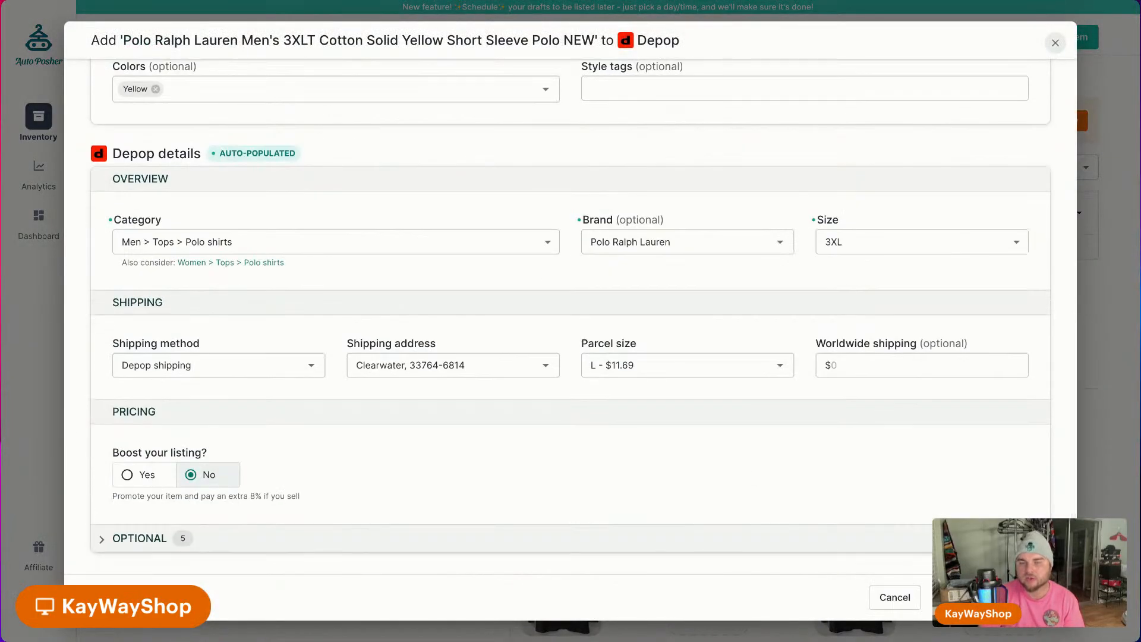
left_click(988, 598)
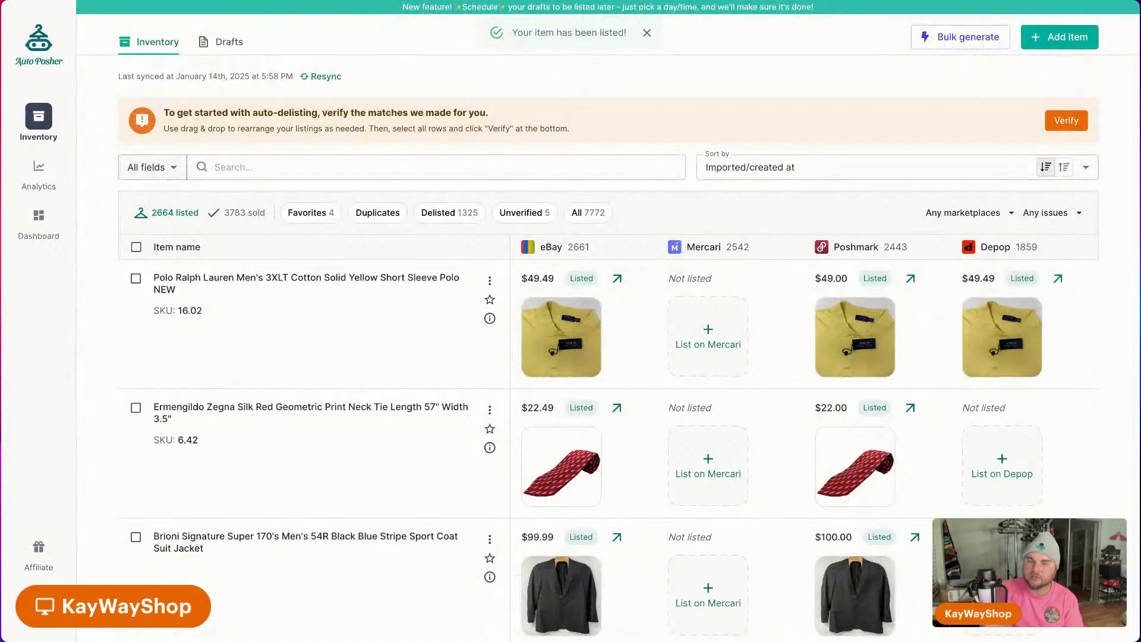
left_click(1000, 475)
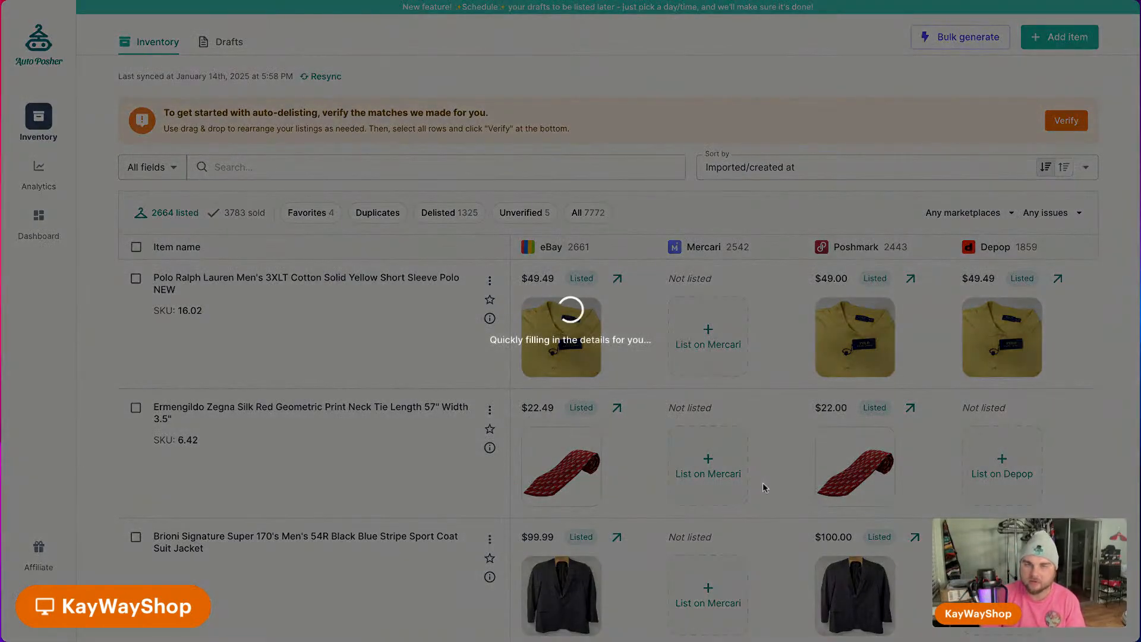
scroll(741, 465, "down", 10)
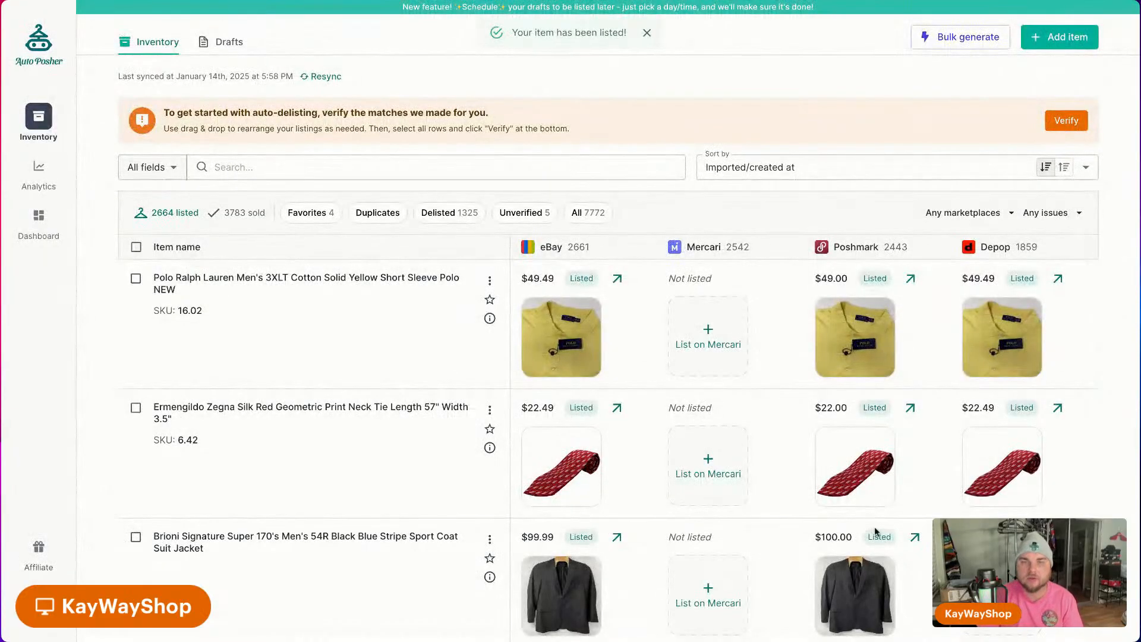
List the Brioni 54R black blue stripe sport coat on Depop with the size set to One size.
scroll(903, 514, "down", 3)
left_click(1002, 422)
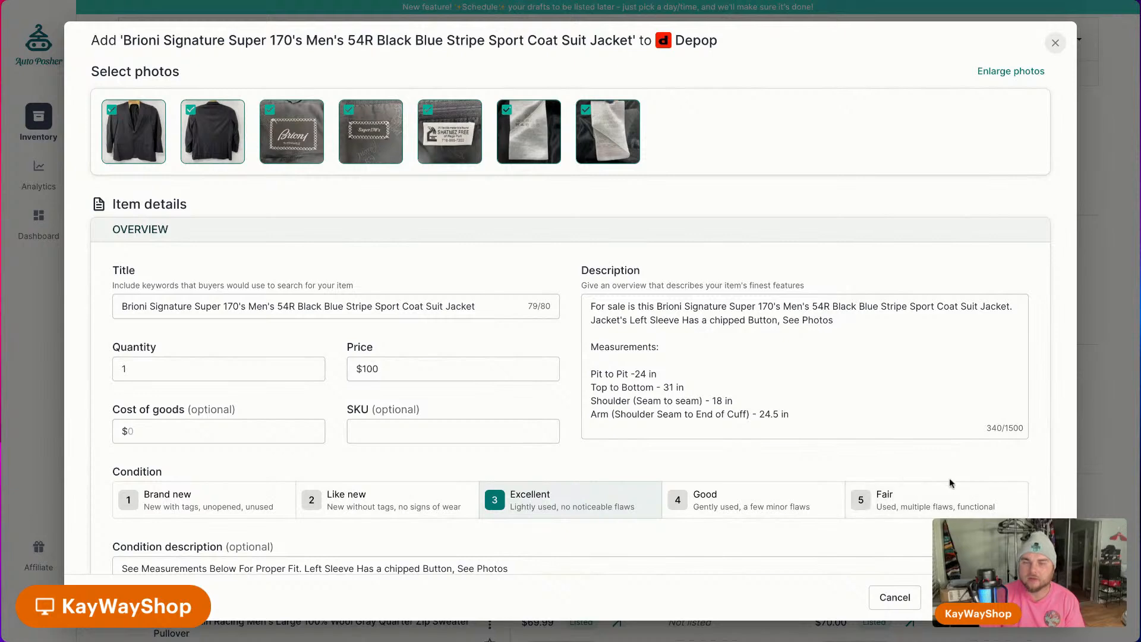
scroll(950, 478, "down", 10)
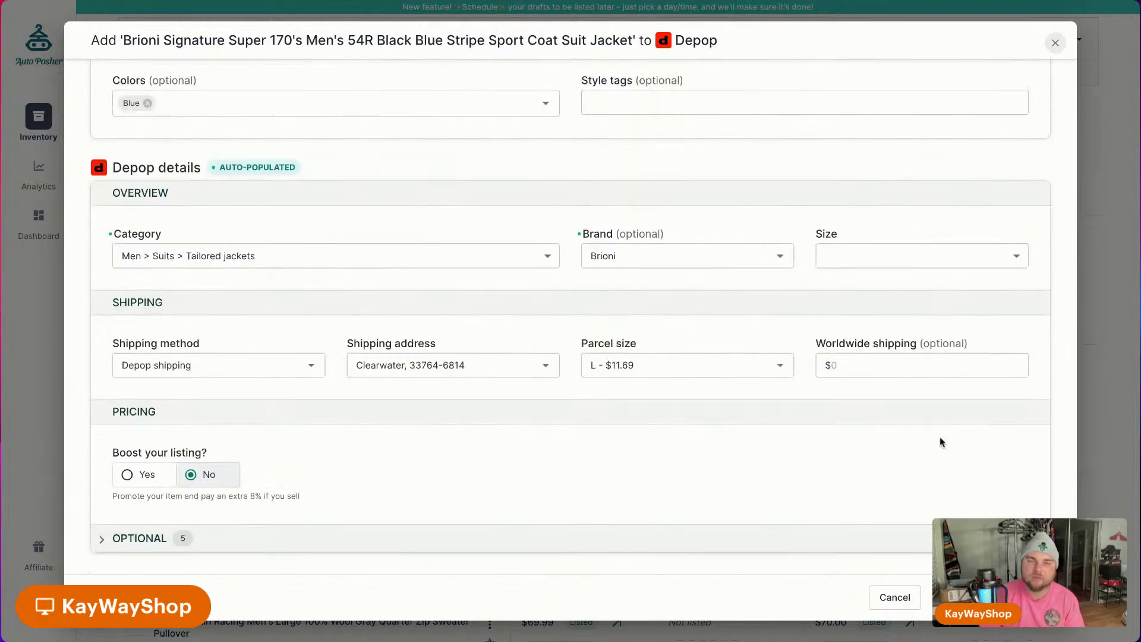
left_click(887, 255)
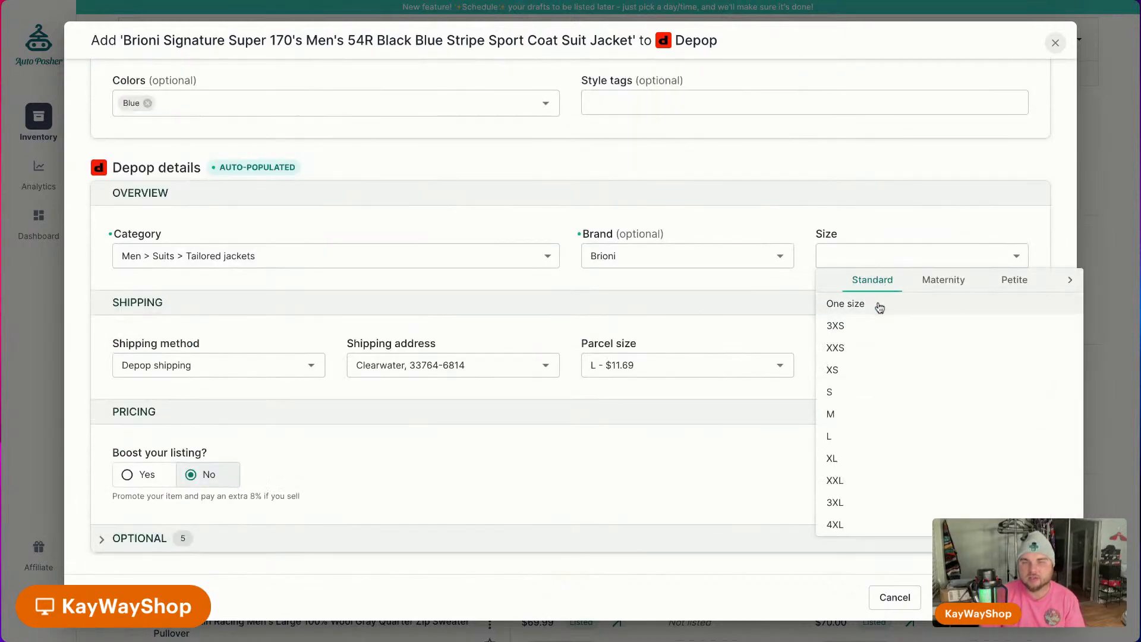
left_click(876, 302)
left_click(989, 597)
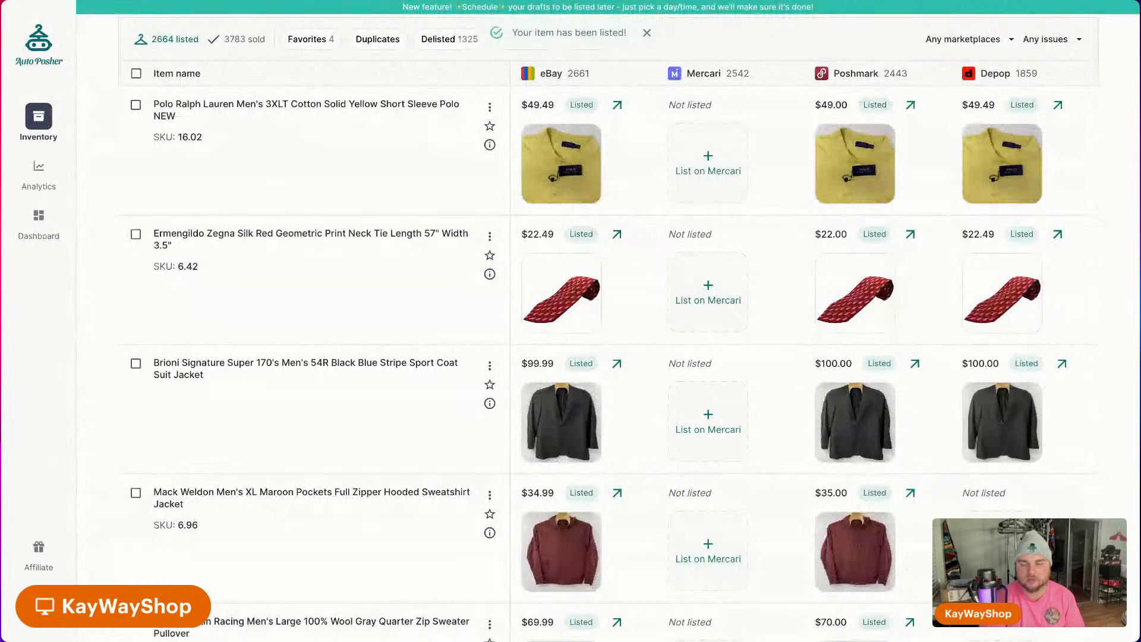
List the Mack Weldon XL maroon full zipper hooded sweatshirt jacket on Depop.
scroll(981, 380, "down", 3)
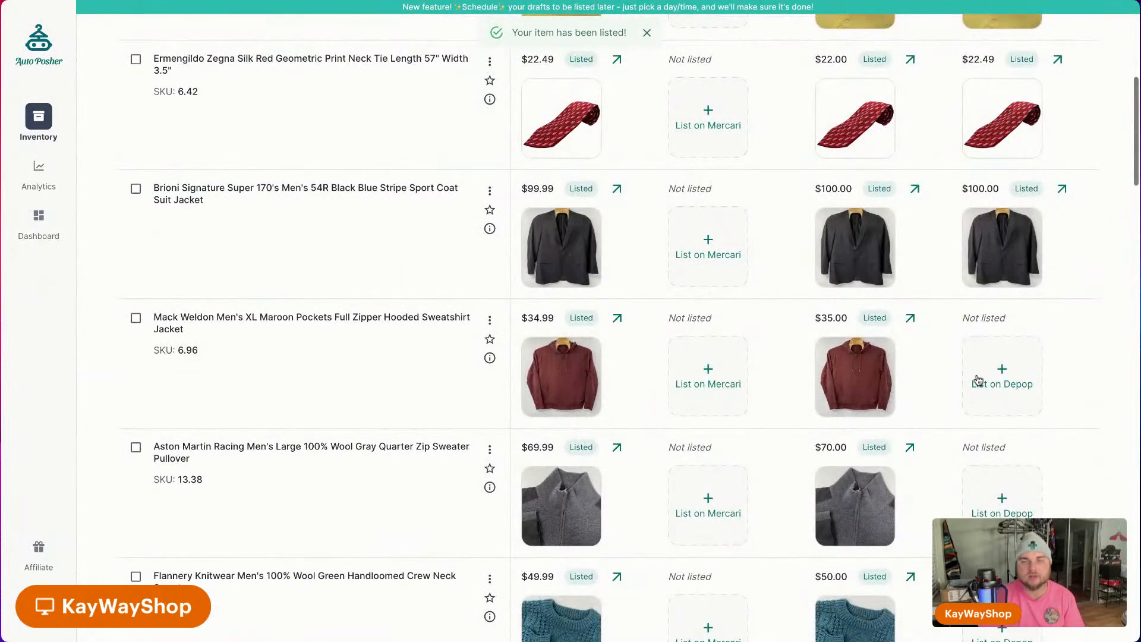
left_click(980, 378)
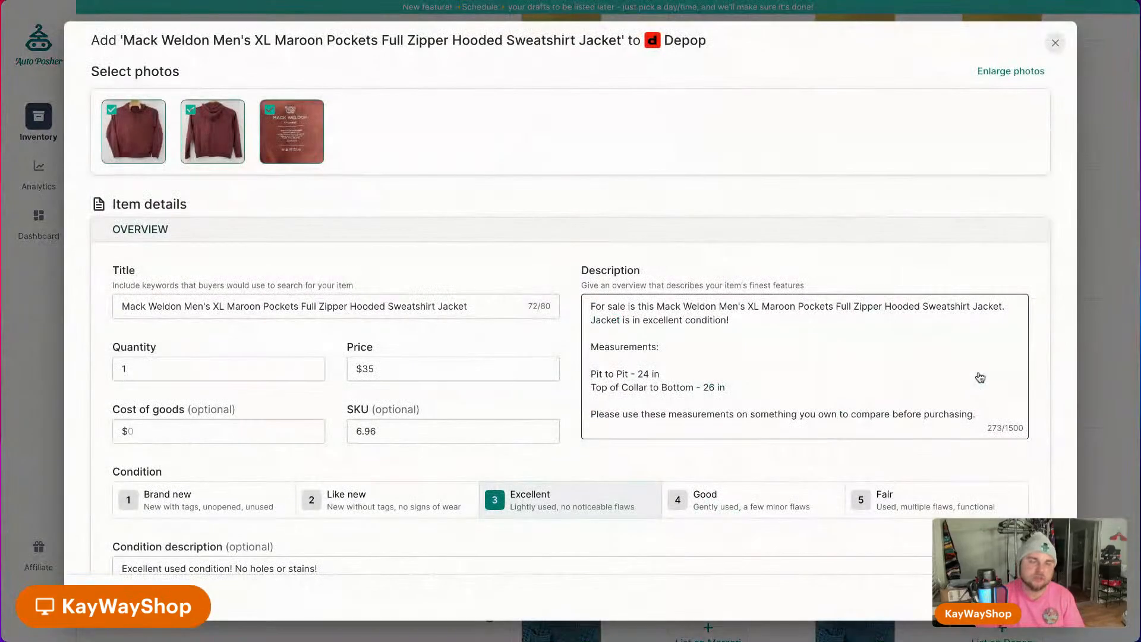
scroll(879, 495, "down", 3)
scroll(880, 496, "down", 6)
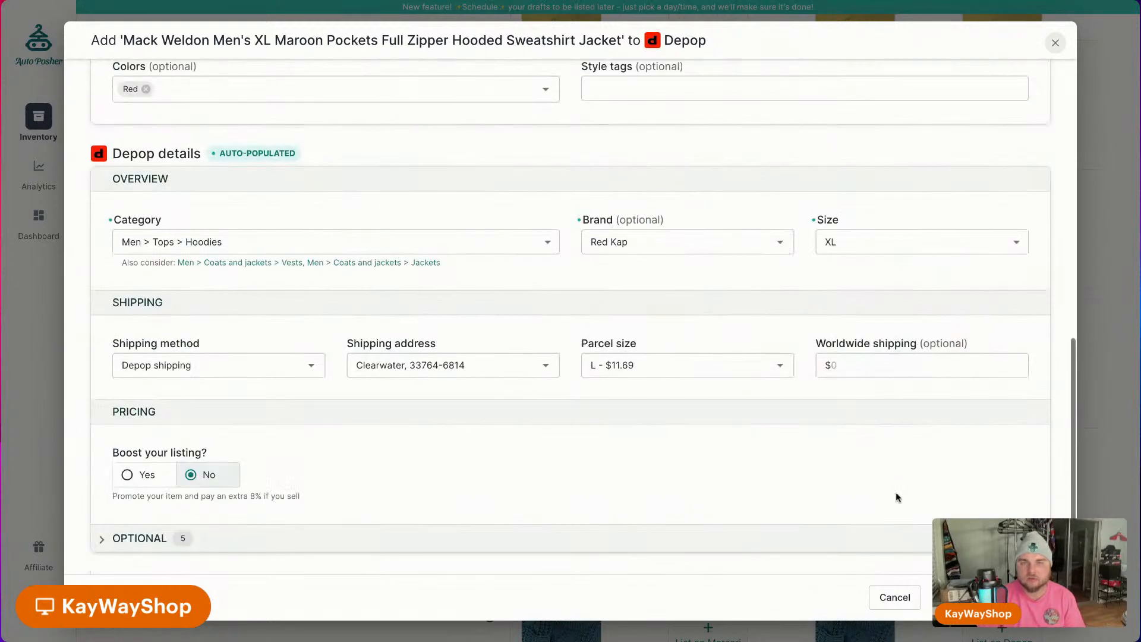
left_click(987, 598)
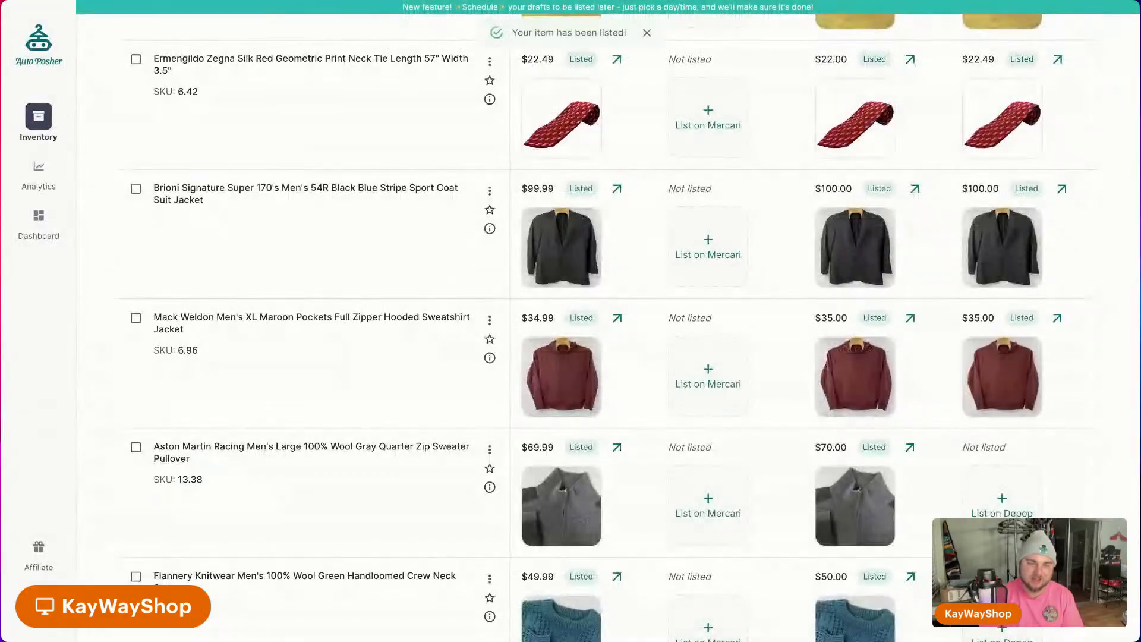
List the Aston Martin Racing gray quarter zip sweater and the Flannery Knitwear green crew neck sweater on Depop.
scroll(989, 410, "down", 3)
left_click(995, 381)
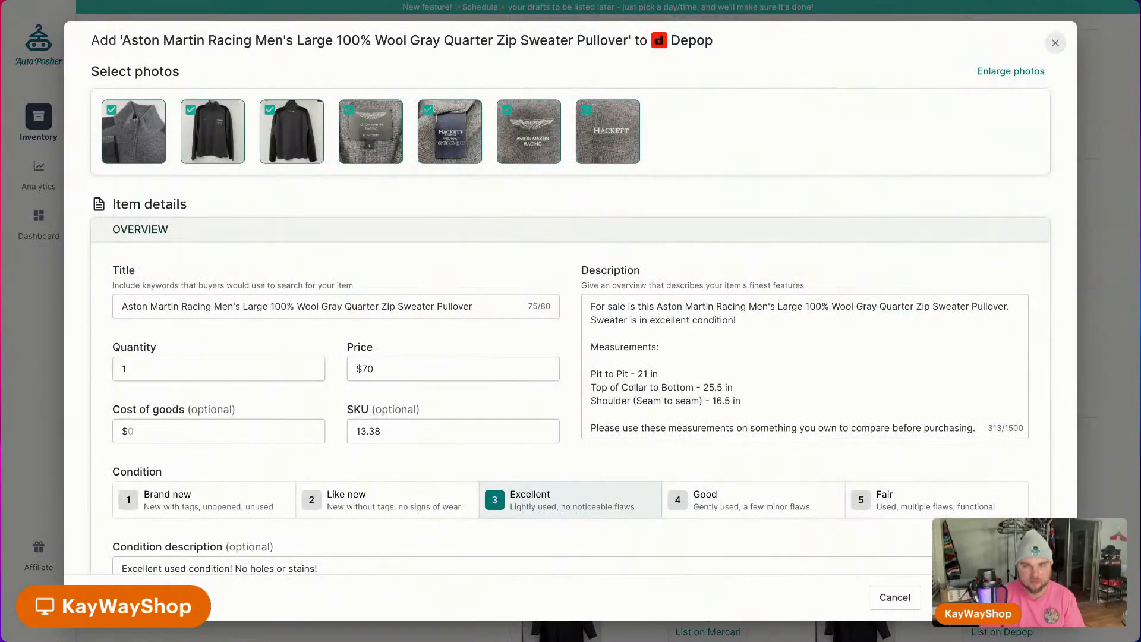
scroll(571, 321, "down", 10)
left_click(989, 598)
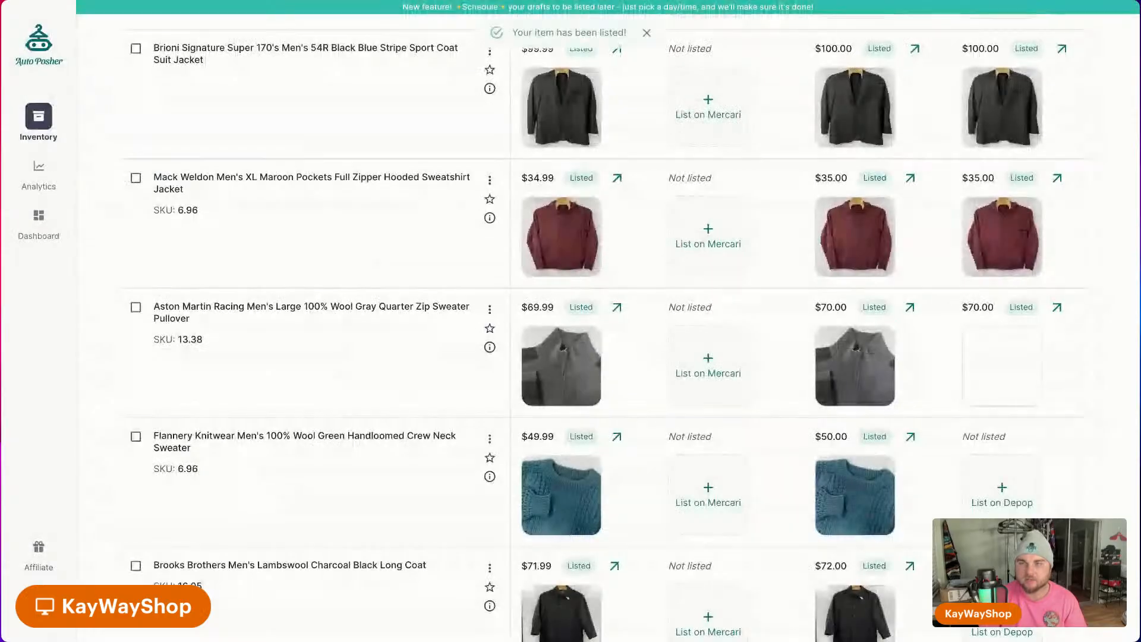
left_click(1004, 509)
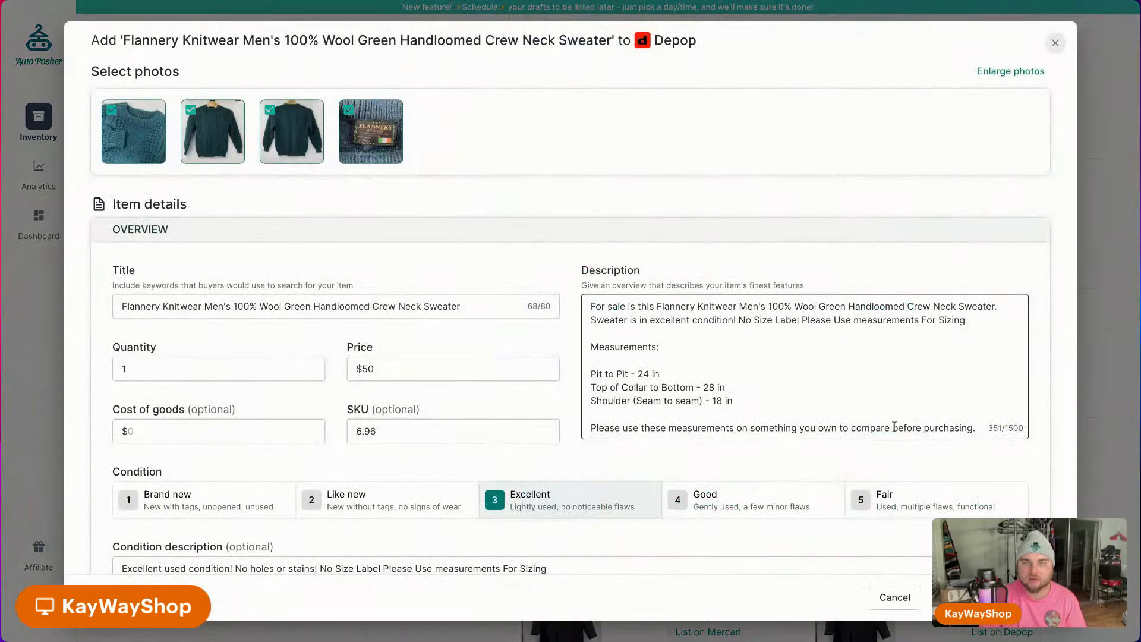
scroll(795, 461, "down", 10)
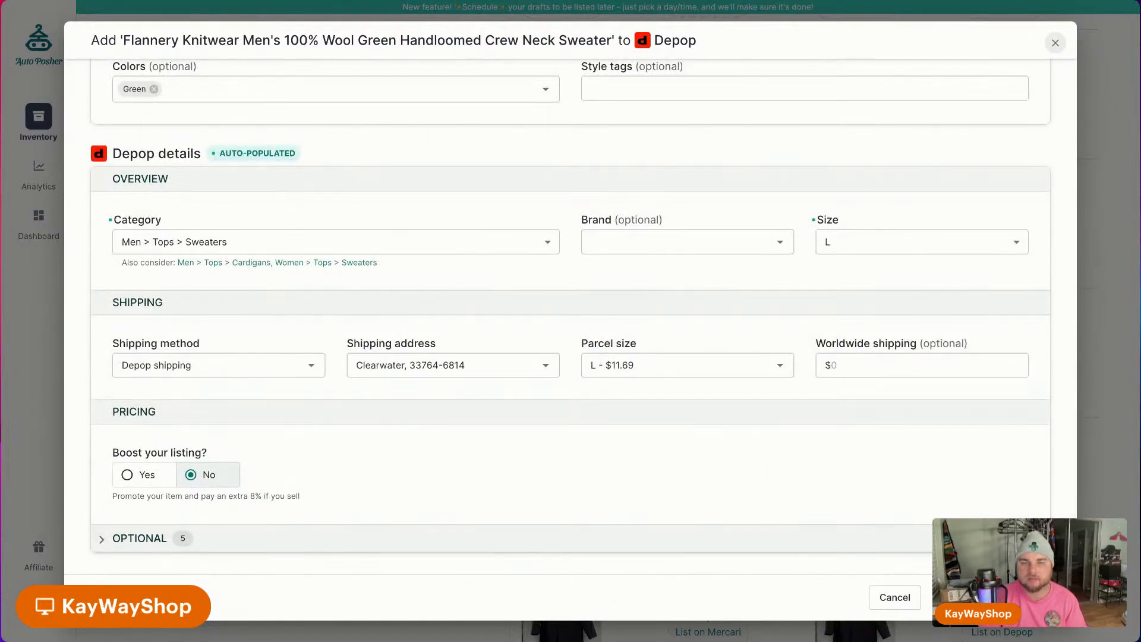
left_click(991, 598)
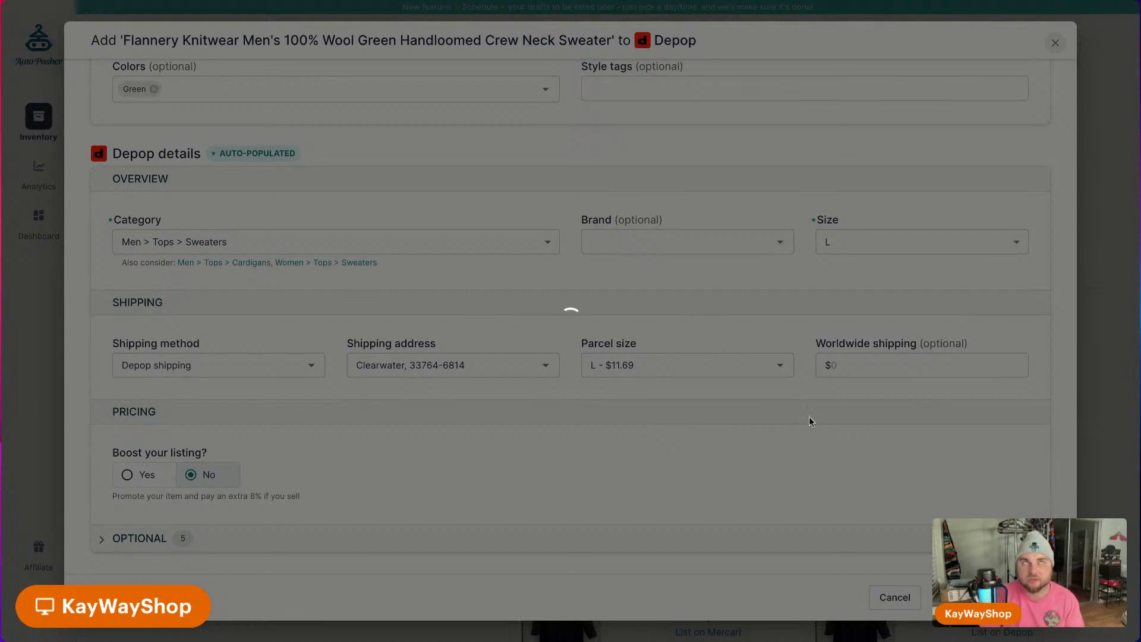
List the Brooks Brothers men's lambswool charcoal black long coat on Depop.
scroll(872, 379, "down", 4)
scroll(874, 381, "down", 3)
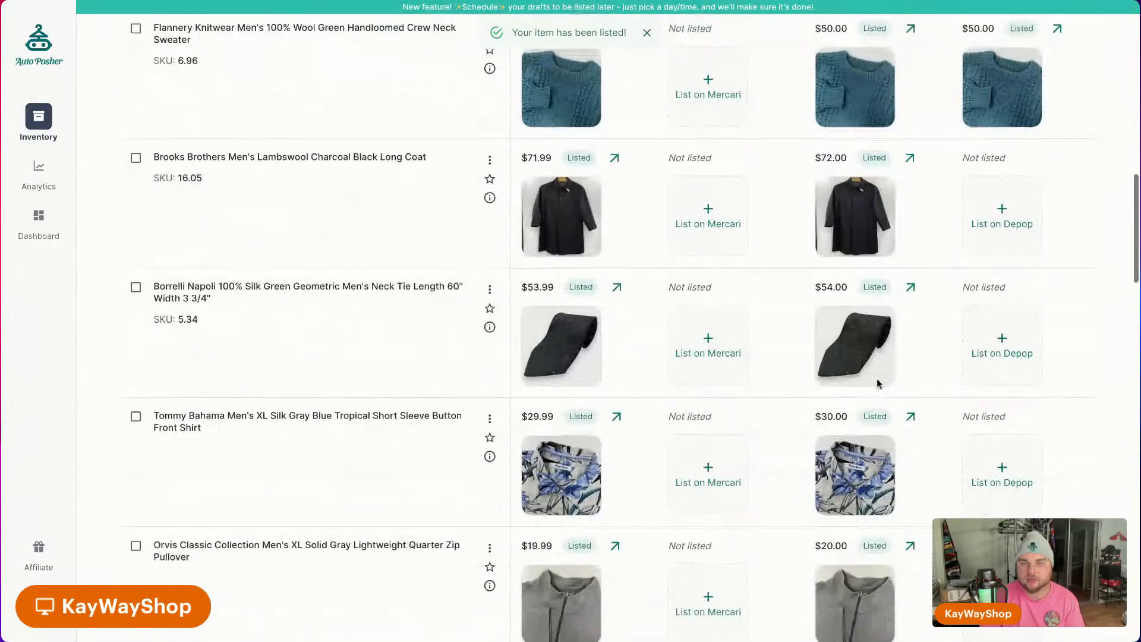
left_click(1005, 220)
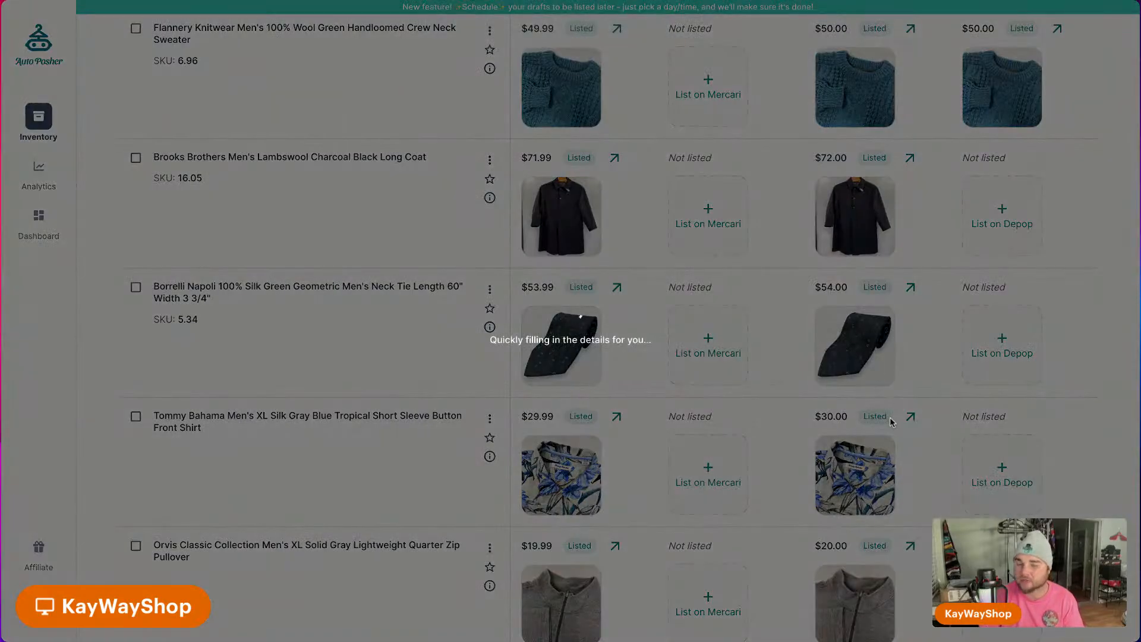
scroll(897, 471, "down", 10)
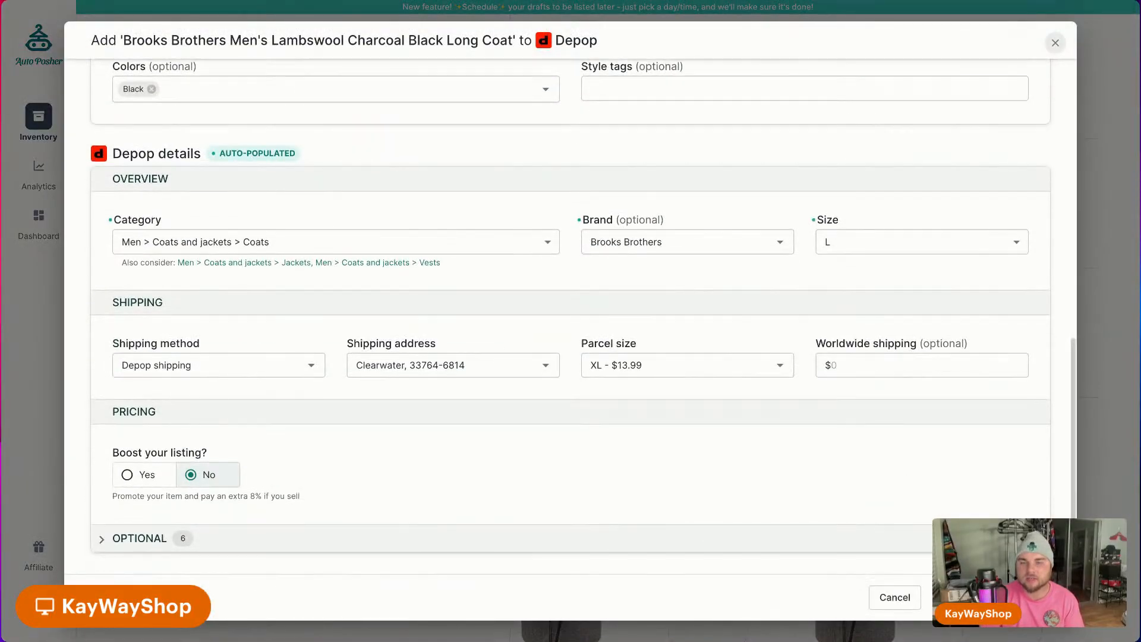
left_click(986, 598)
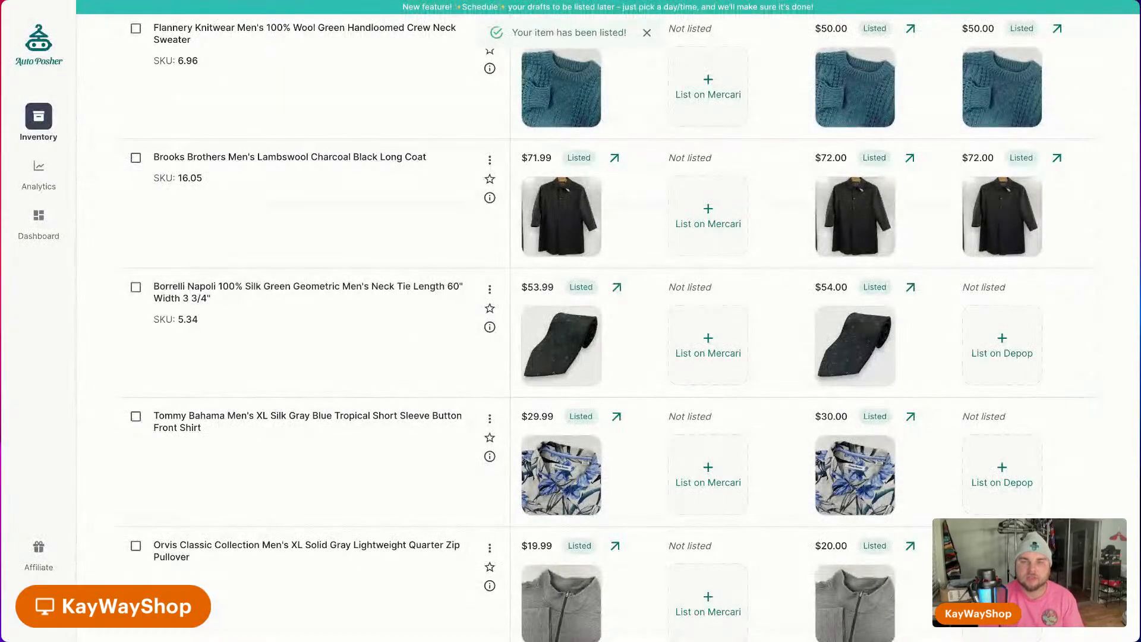
List the Borrelli Napoli green geometric silk tie and the Tommy Bahama XL tropical short sleeve shirt on Depop with the auto-filled details.
left_click(999, 352)
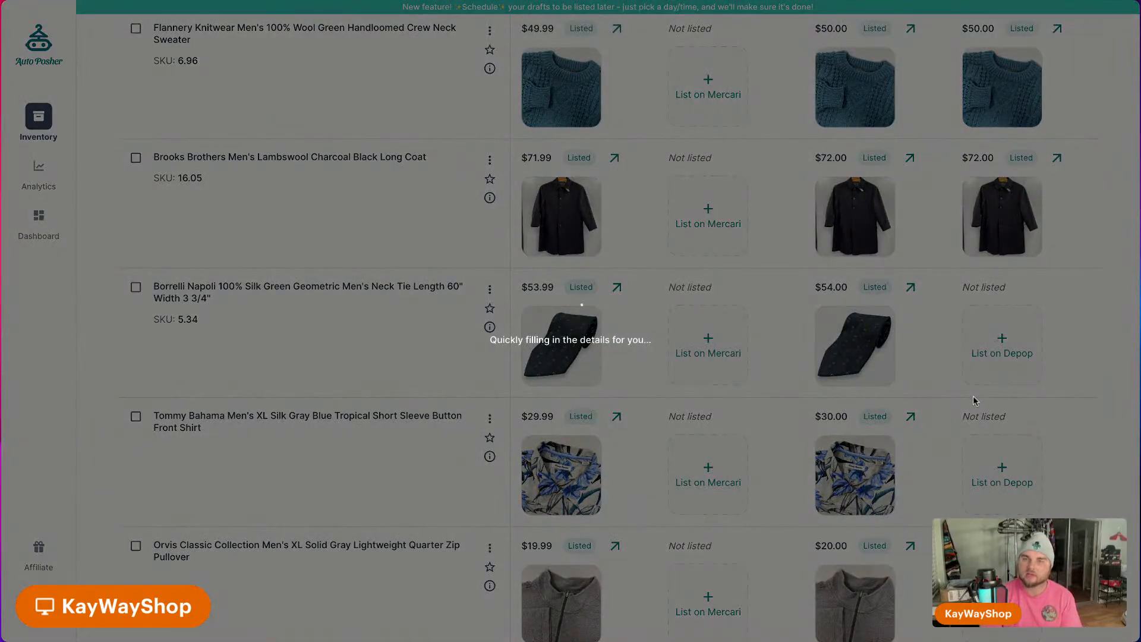
scroll(883, 468, "down", 5)
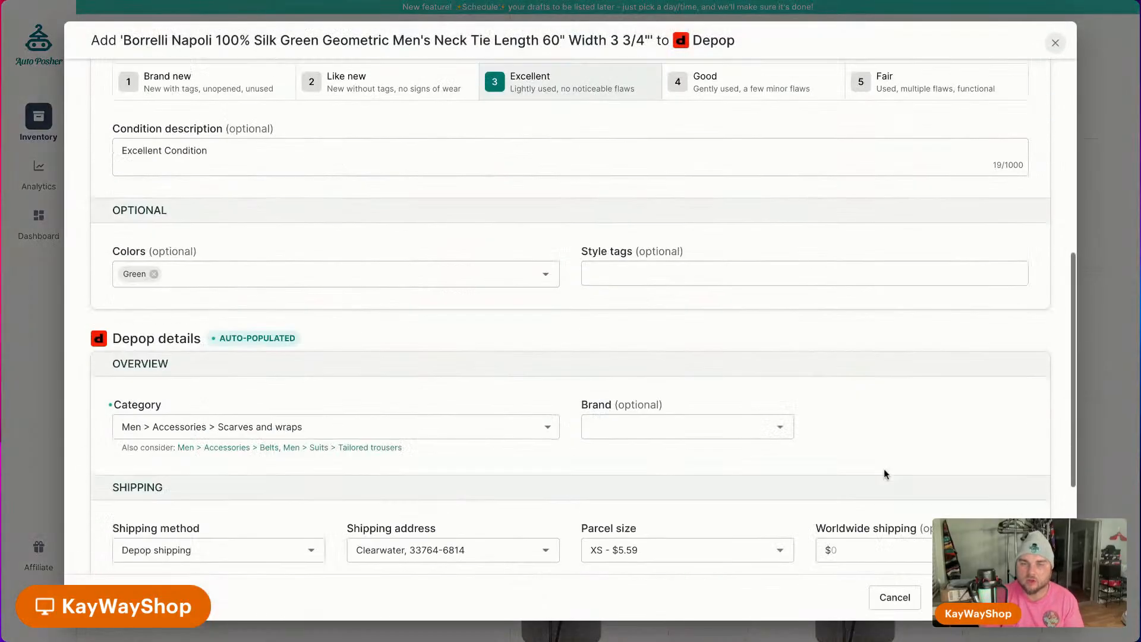
scroll(883, 474, "down", 4)
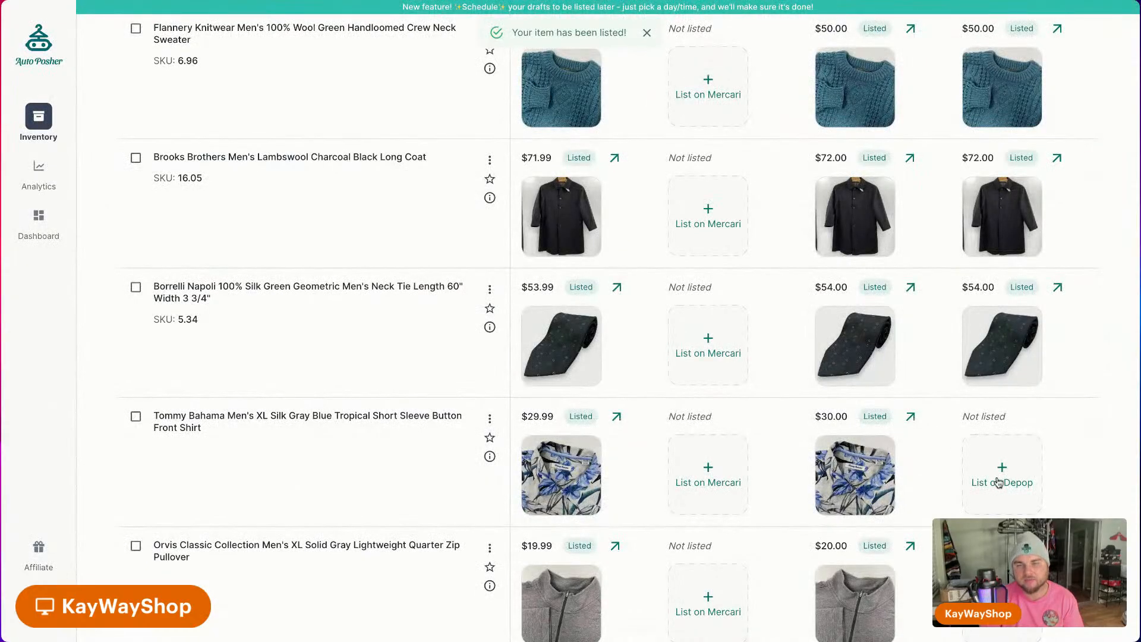
left_click(998, 482)
scroll(812, 476, "down", 5)
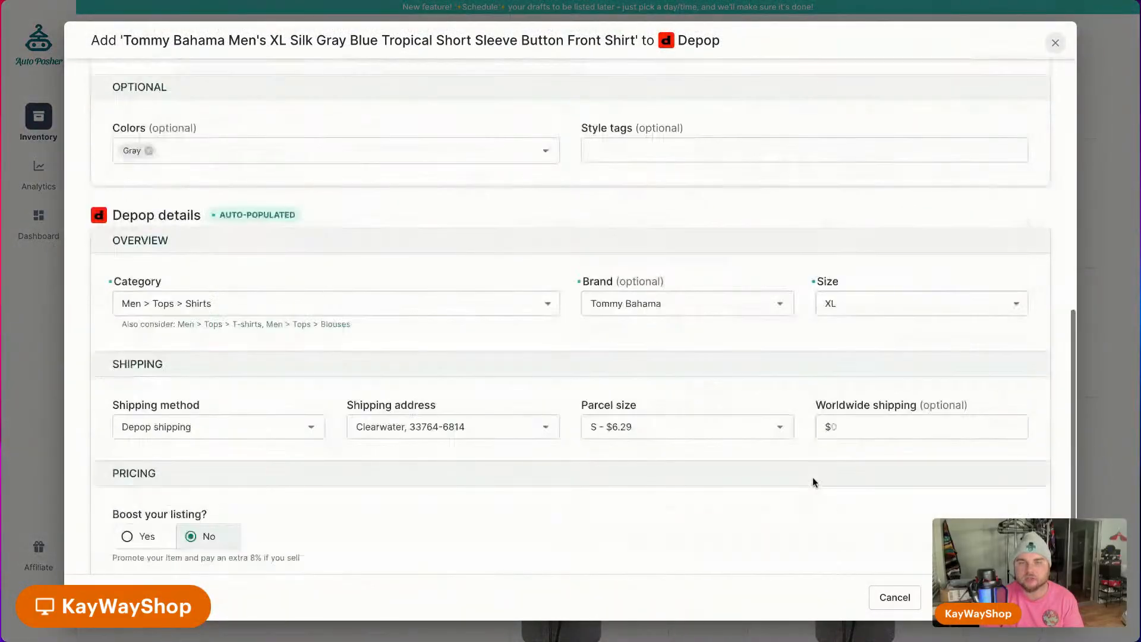
scroll(552, 276, "down", 10)
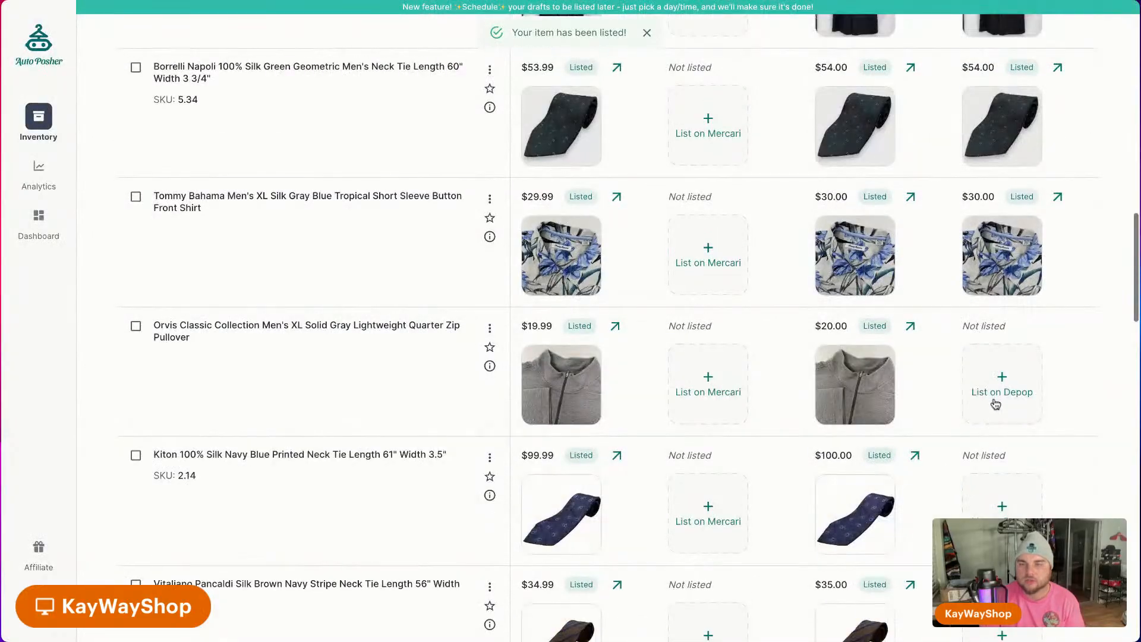
List the Orvis XL gray quarter zip pullover and the Kiton navy blue printed silk tie on Depop with the auto-filled details.
left_click(993, 419)
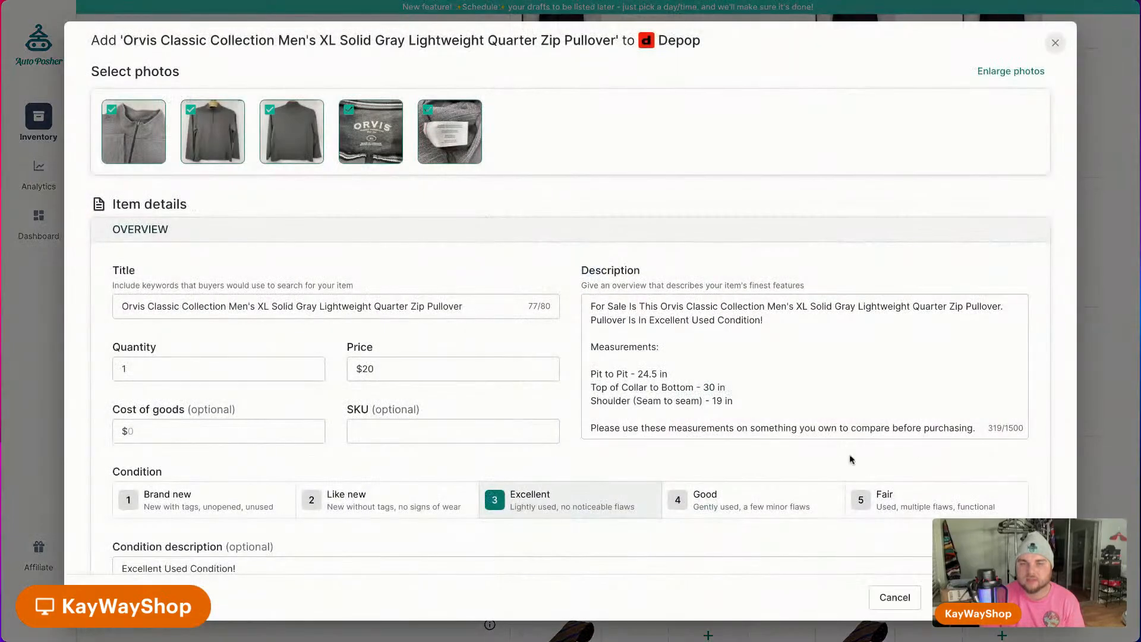
scroll(860, 439, "down", 10)
left_click(990, 598)
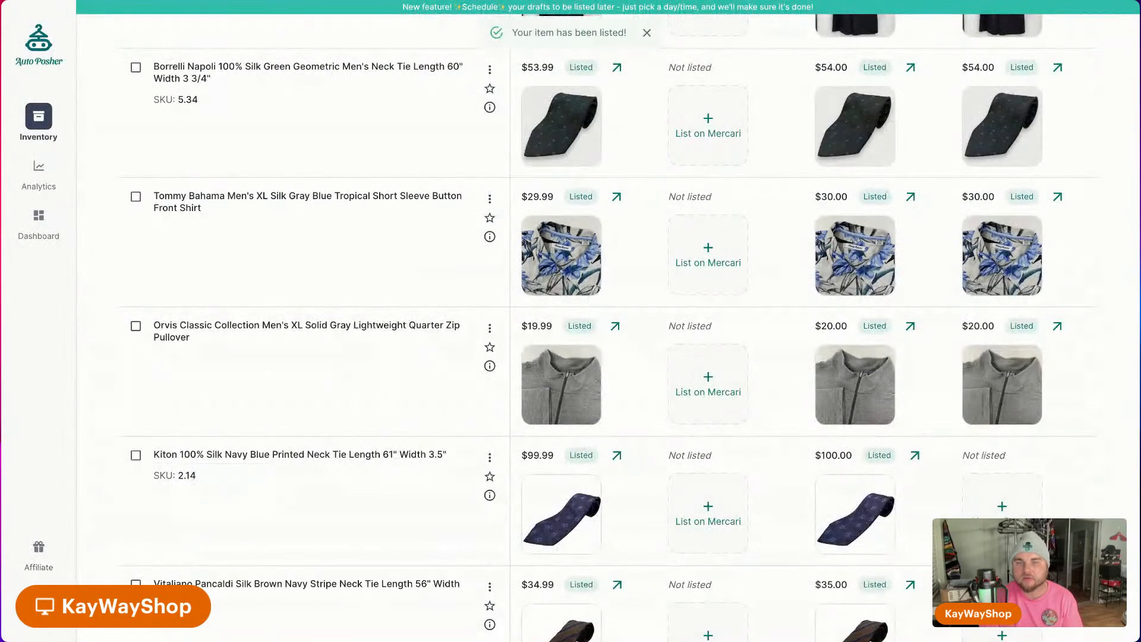
scroll(981, 374, "down", 4)
left_click(1001, 255)
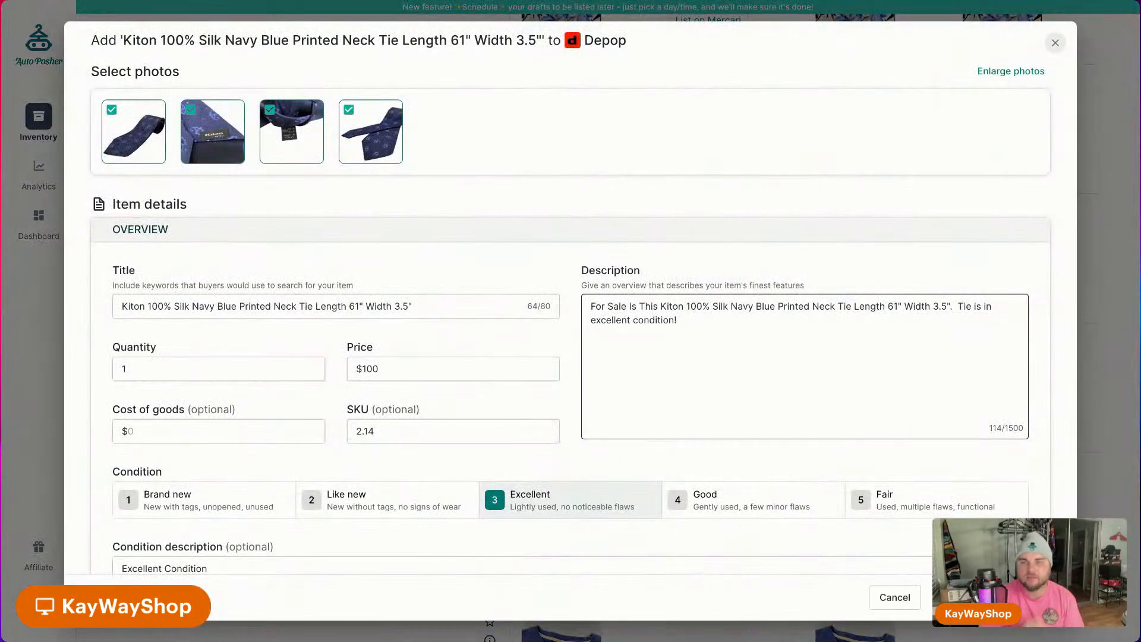
scroll(964, 347, "down", 10)
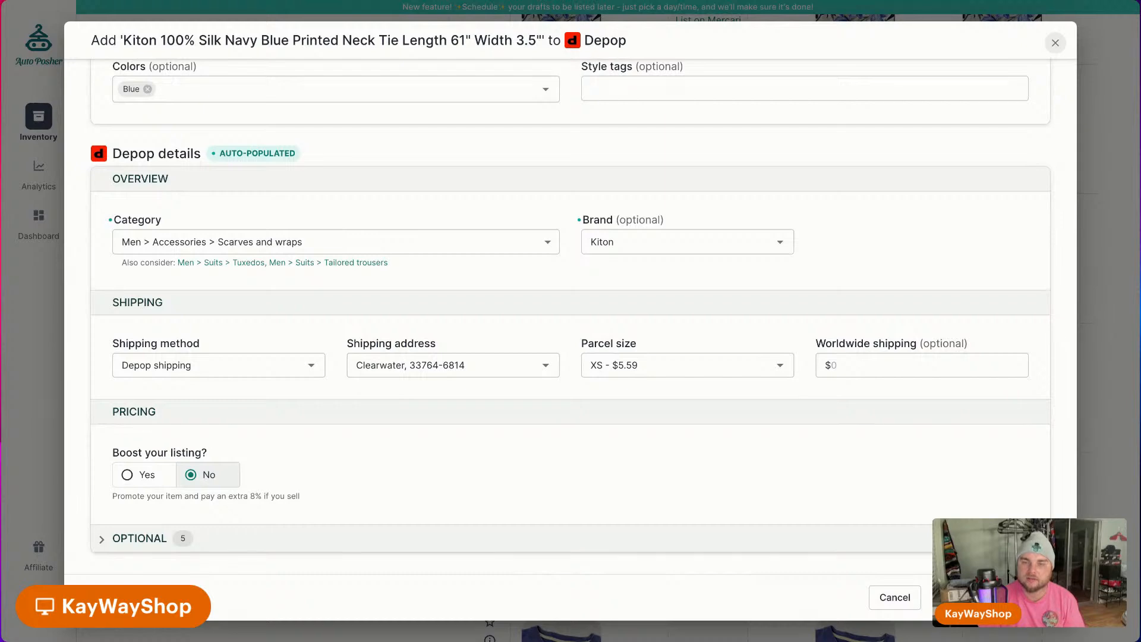
left_click(992, 598)
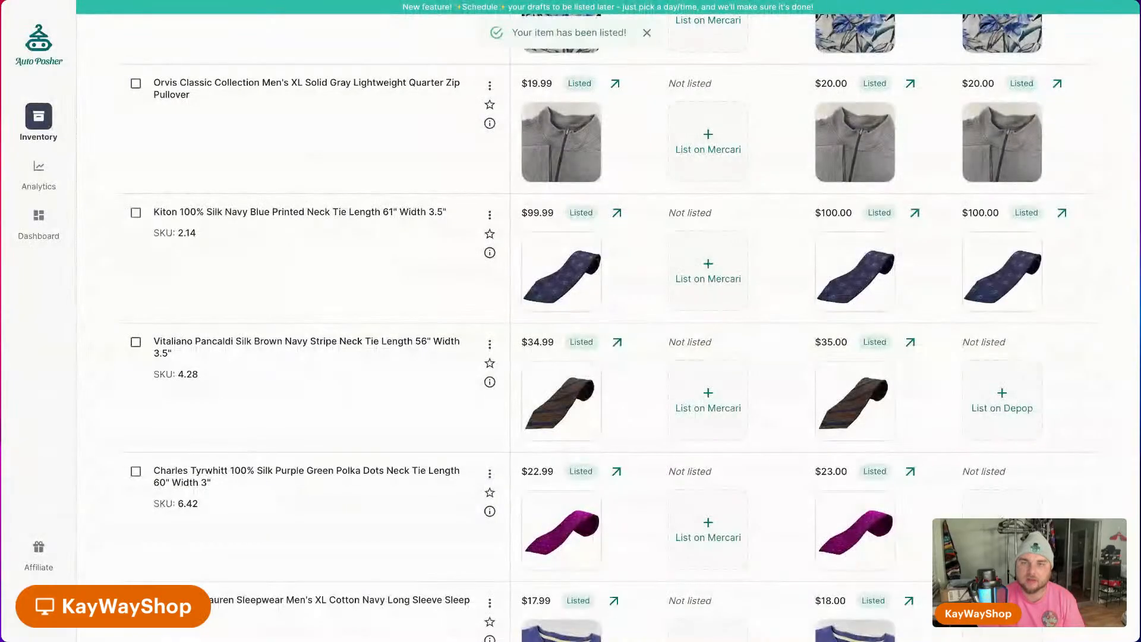
List the Vitaliano Pancaldi brown navy stripe tie and the Charles Tyrwhitt purple green polka dot tie on Depop using the auto-filled details.
scroll(1021, 287, "down", 4)
left_click(1001, 212)
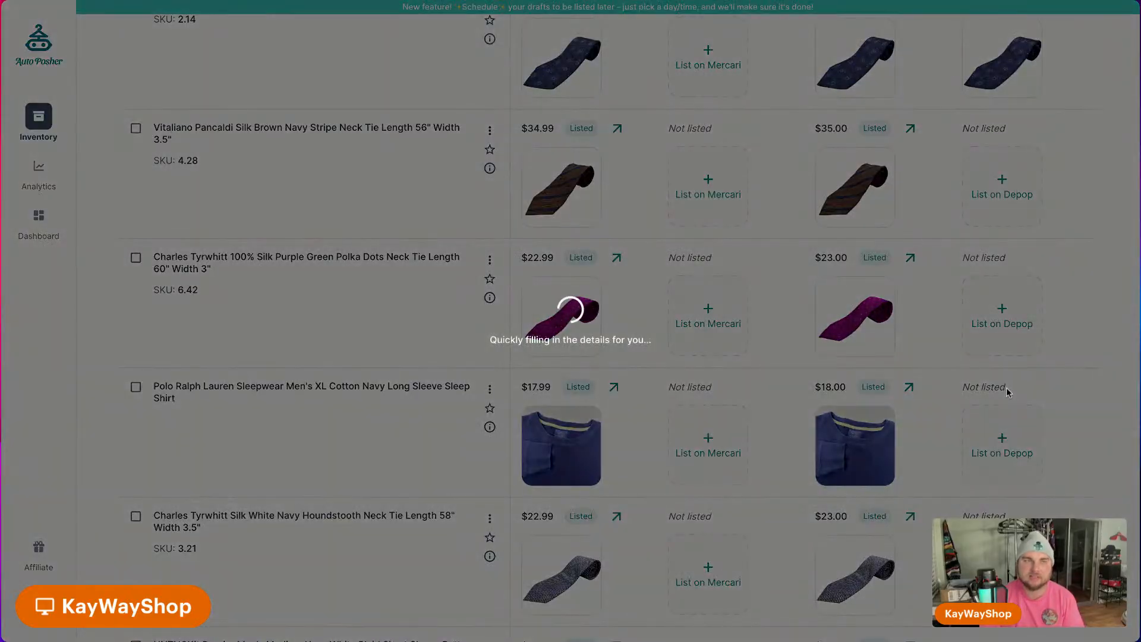
scroll(891, 502, "down", 10)
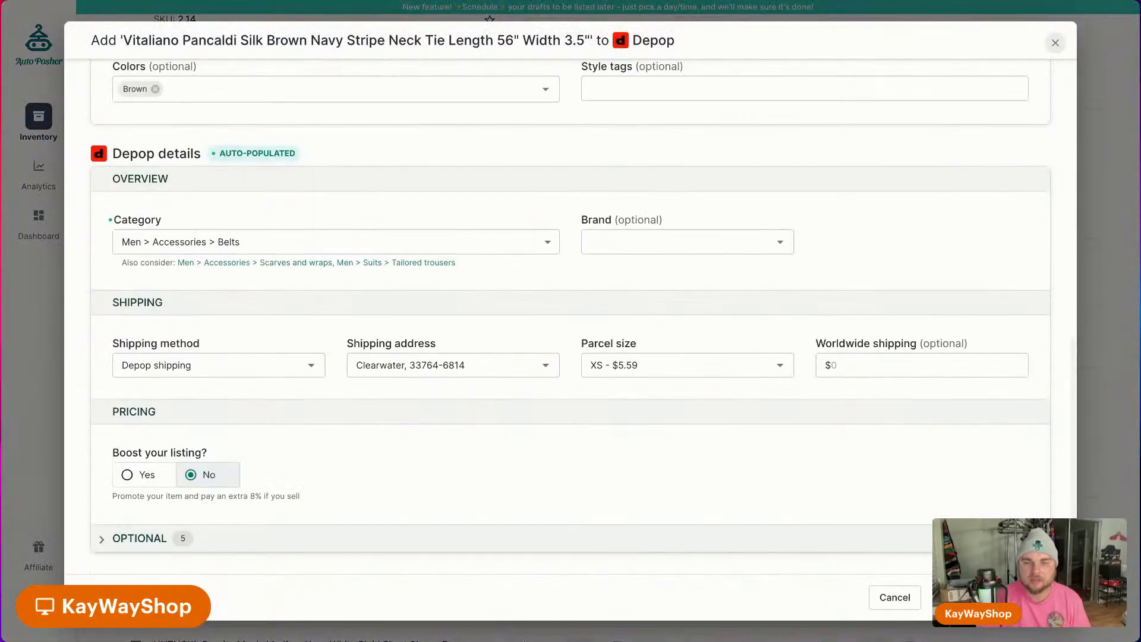
left_click(993, 597)
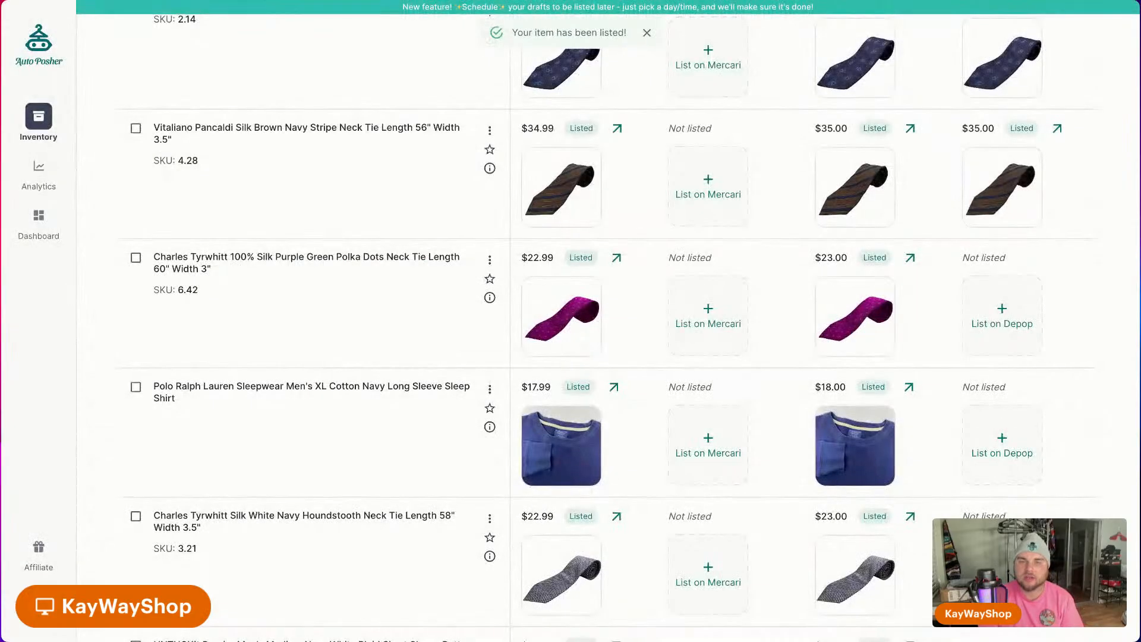
scroll(1021, 365, "down", 2)
left_click(1021, 365)
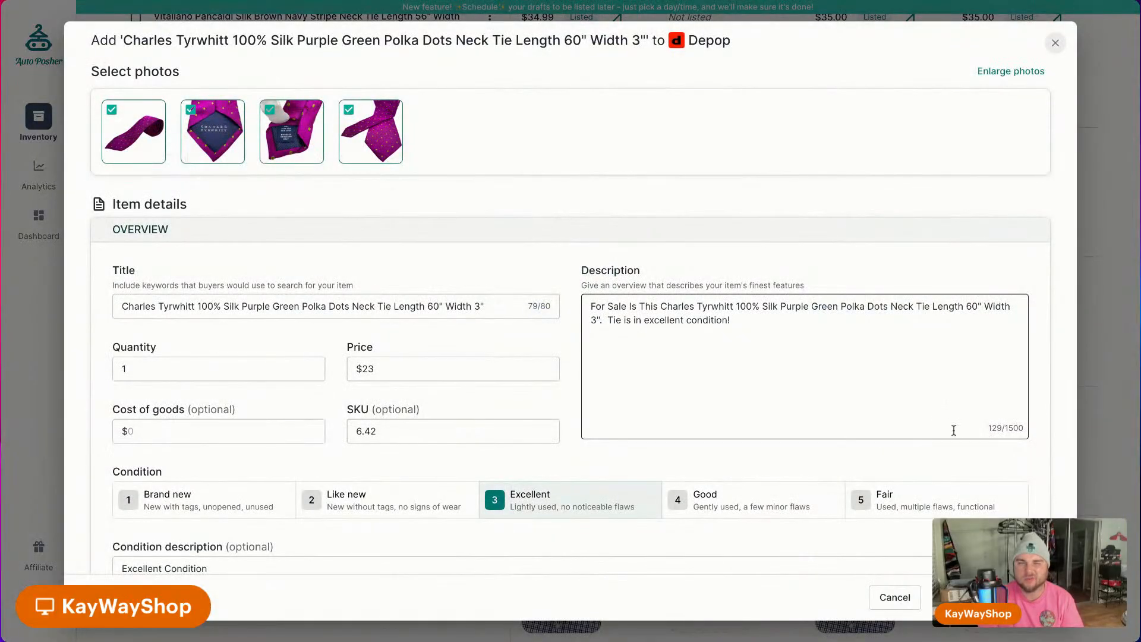
scroll(936, 422, "down", 5)
left_click(986, 597)
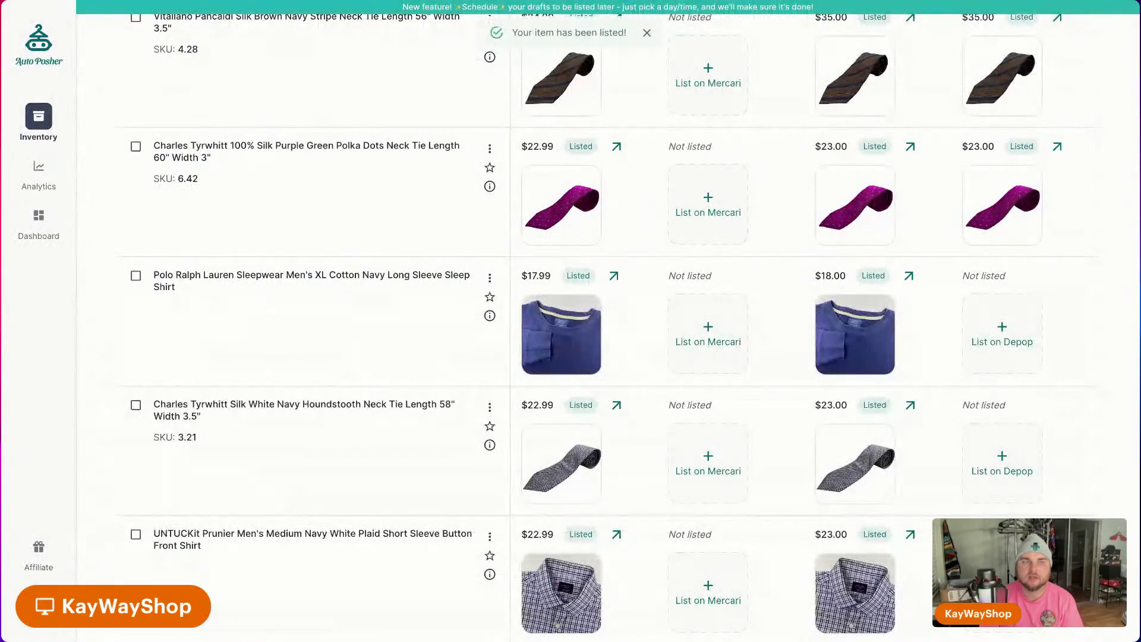
List the Polo Ralph Lauren XL navy sleep shirt and the Charles Tyrwhitt white navy houndstooth tie on Depop with the auto-filled details.
left_click(1000, 329)
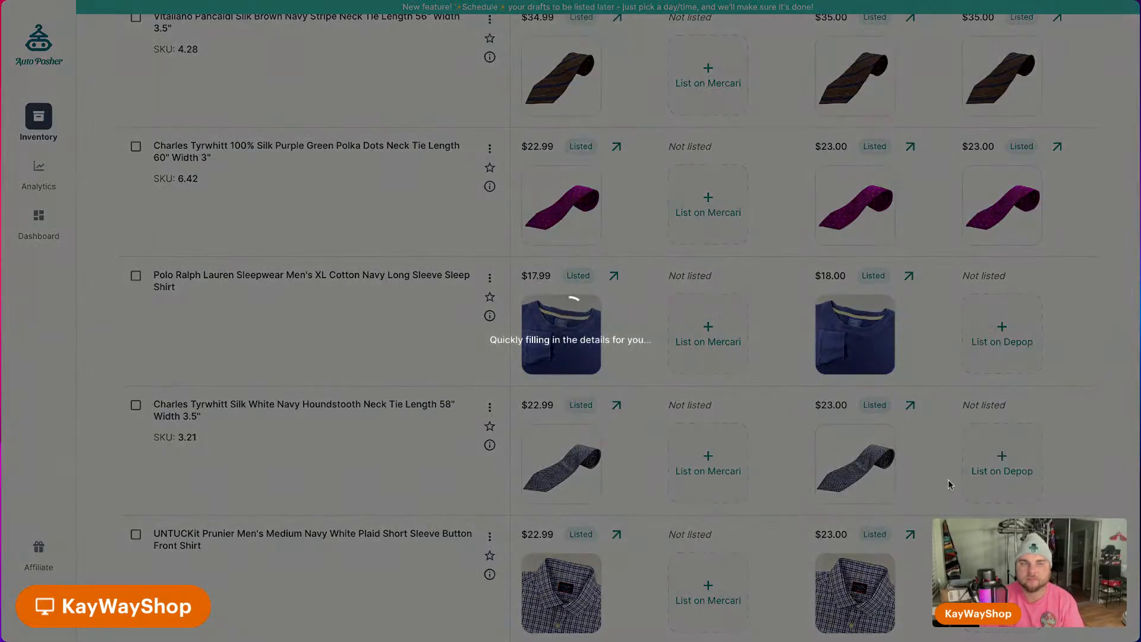
scroll(930, 503, "down", 10)
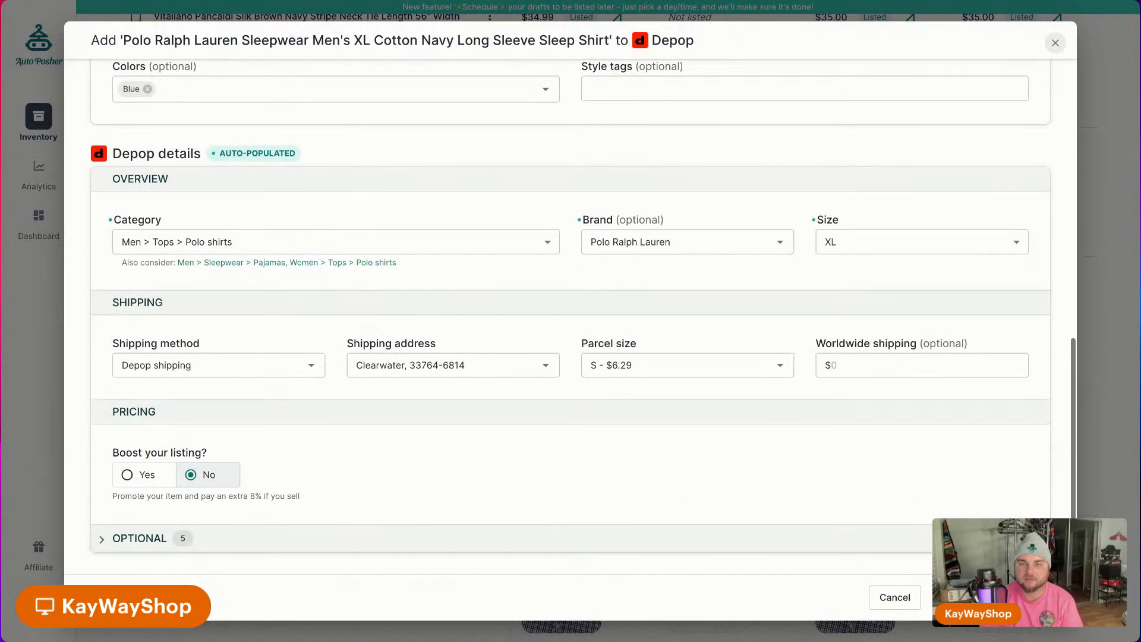
left_click(990, 597)
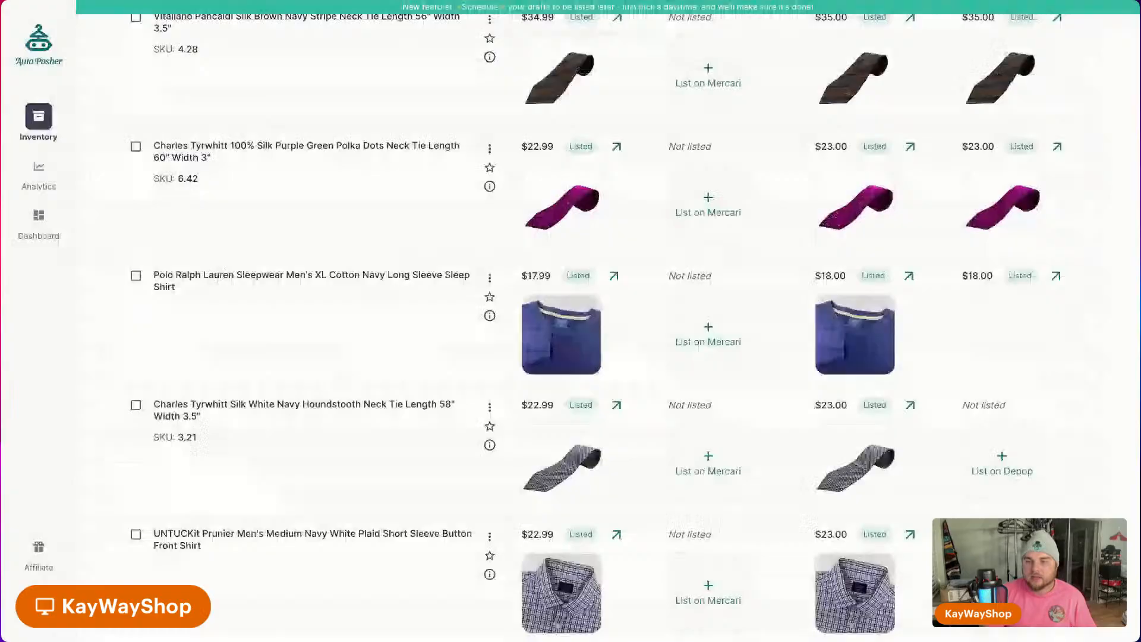
scroll(1018, 343, "down", 3)
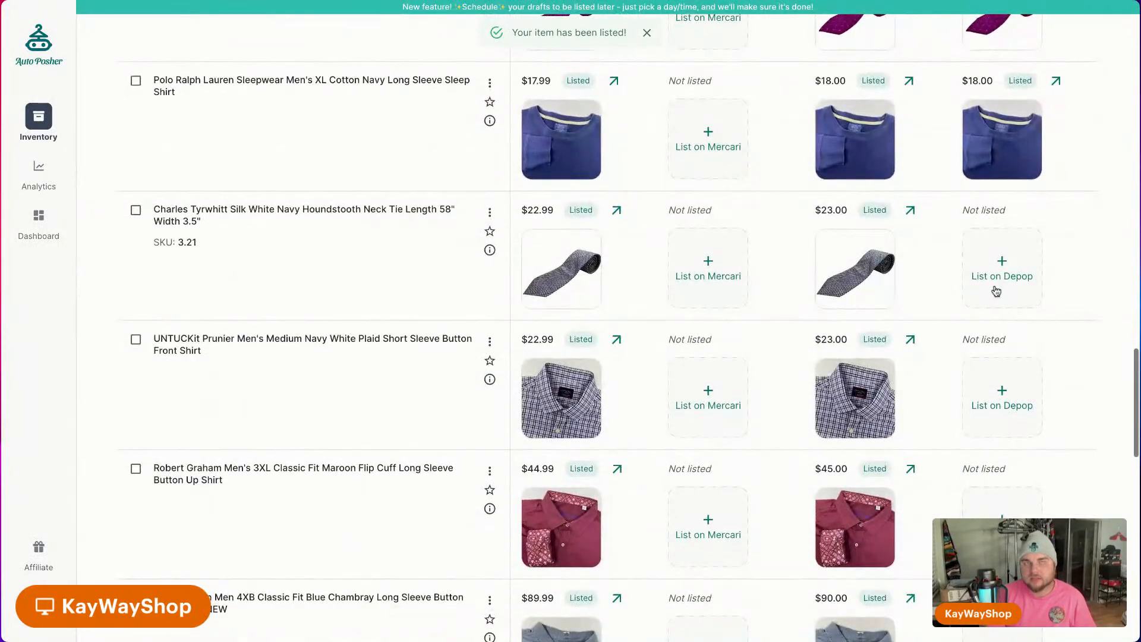
left_click(996, 286)
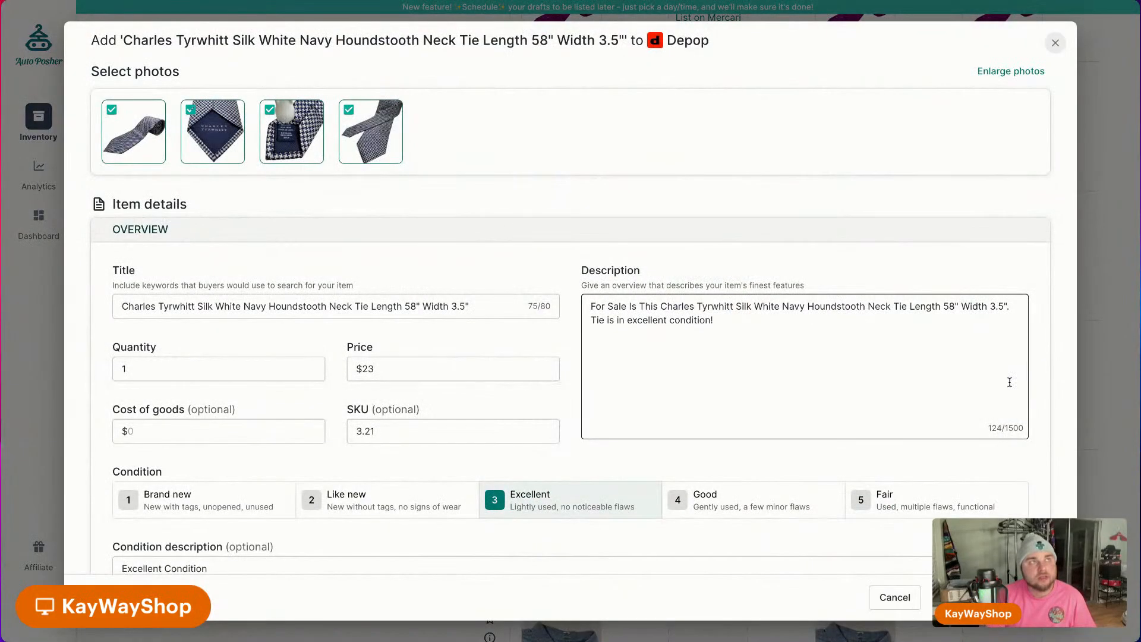
scroll(933, 452, "down", 10)
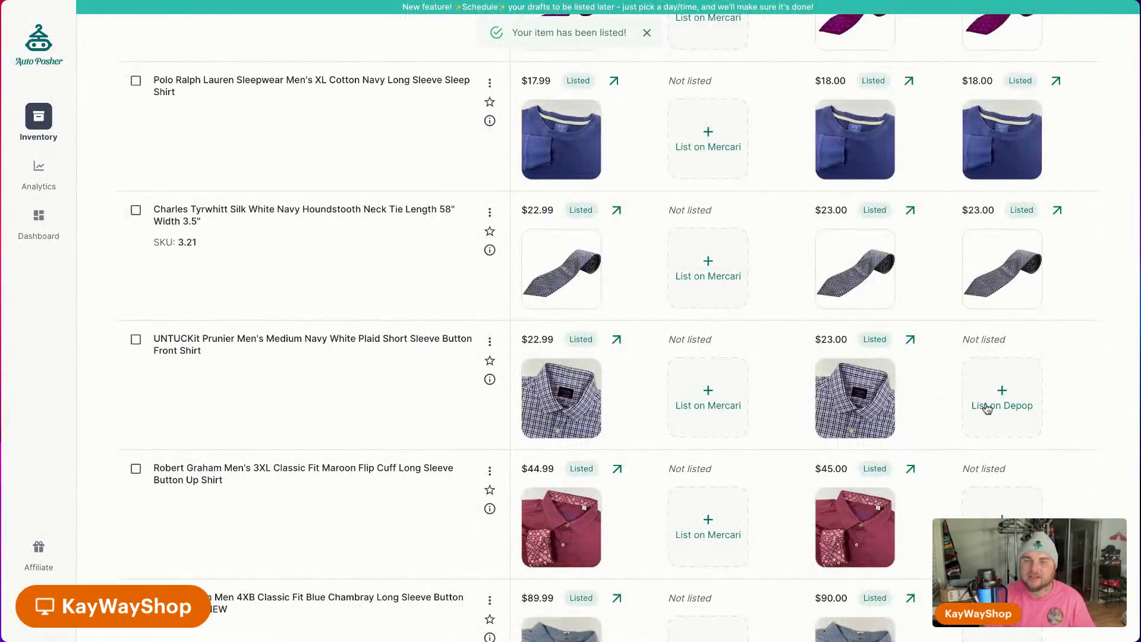
List the UNTUCKit Prunier medium plaid shirt and the Robert Graham 3XL maroon flip cuff shirt on Depop with the auto-filled details.
left_click(986, 409)
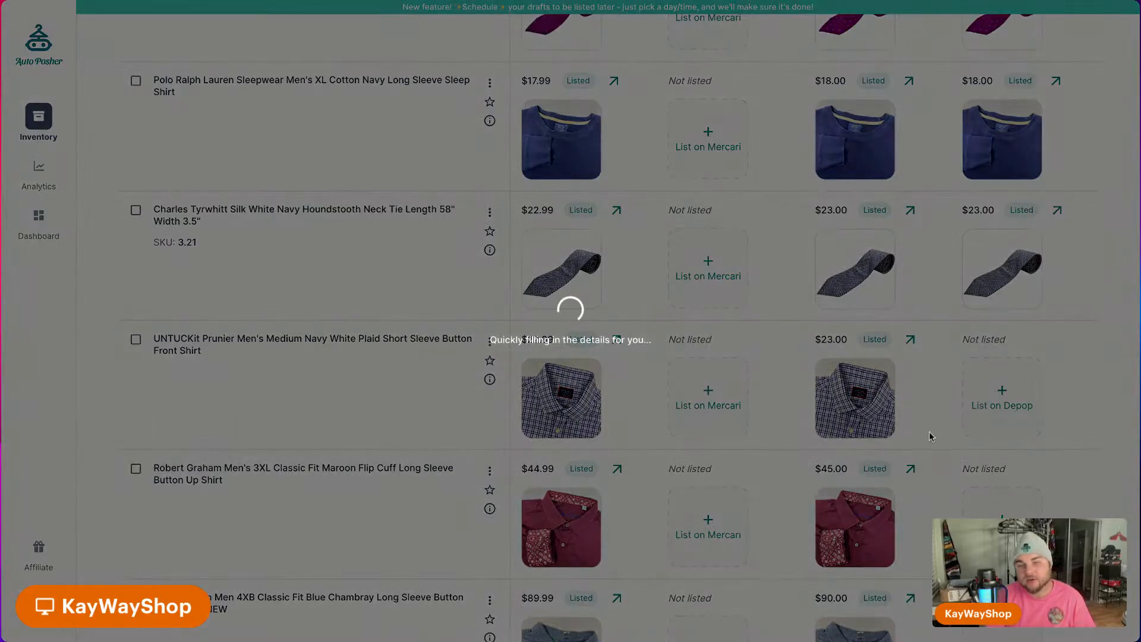
scroll(908, 460, "down", 10)
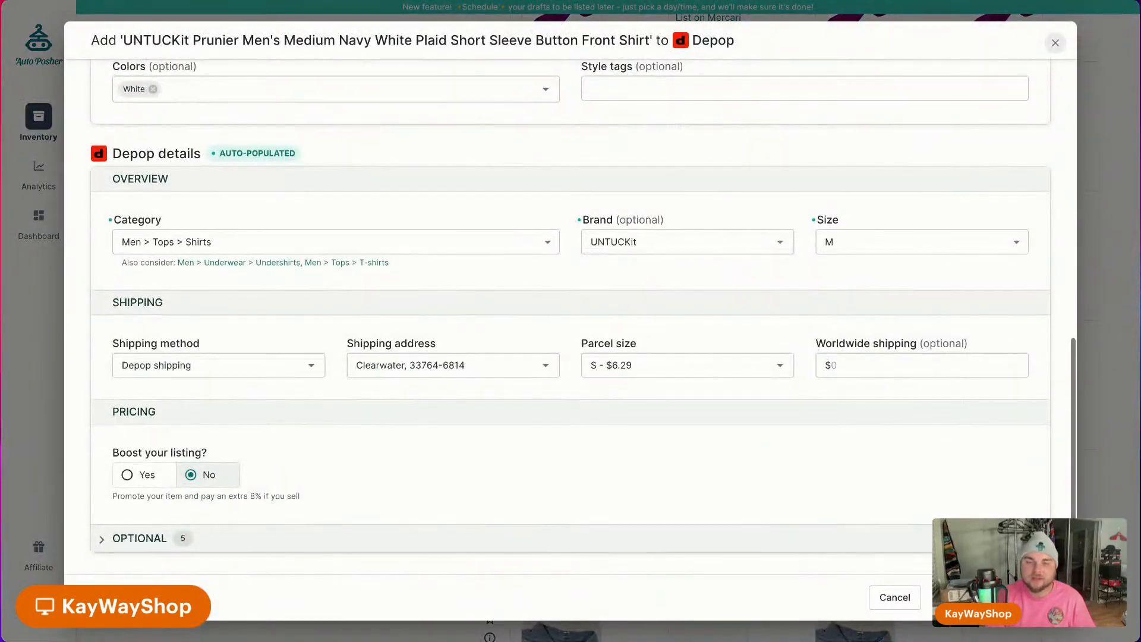
left_click(988, 597)
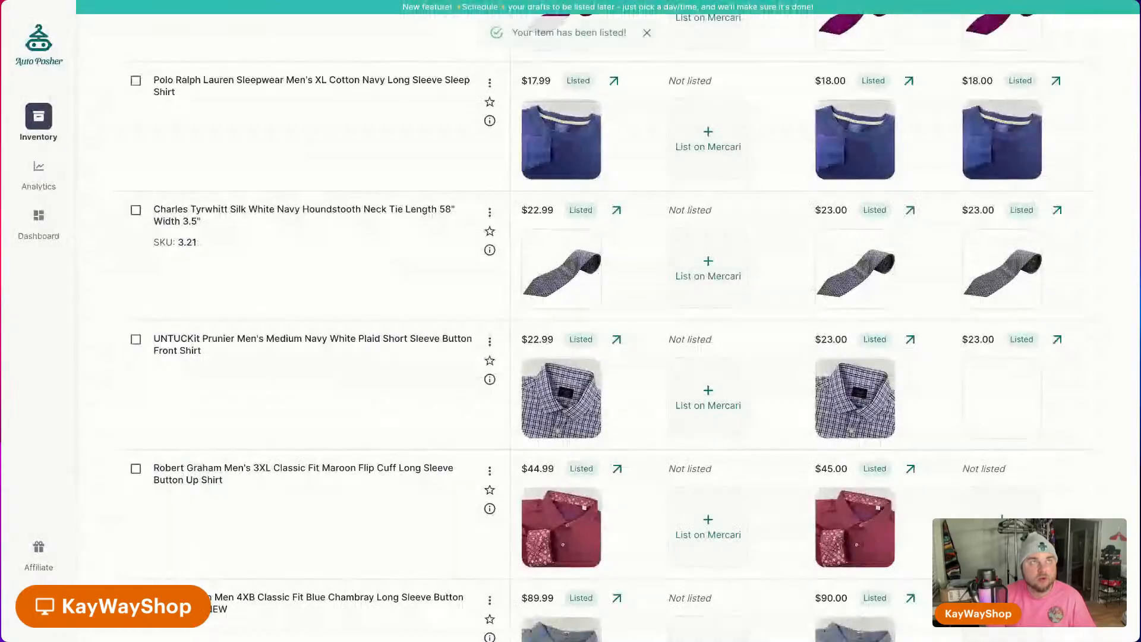
scroll(1002, 229, "down", 5)
left_click(1002, 228)
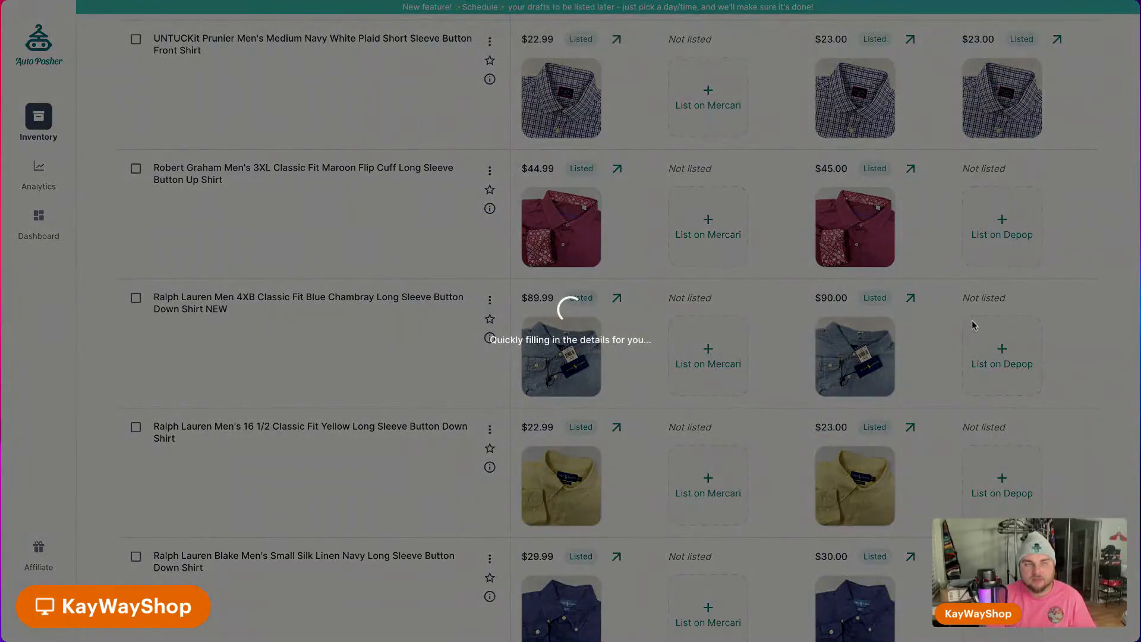
scroll(950, 472, "down", 10)
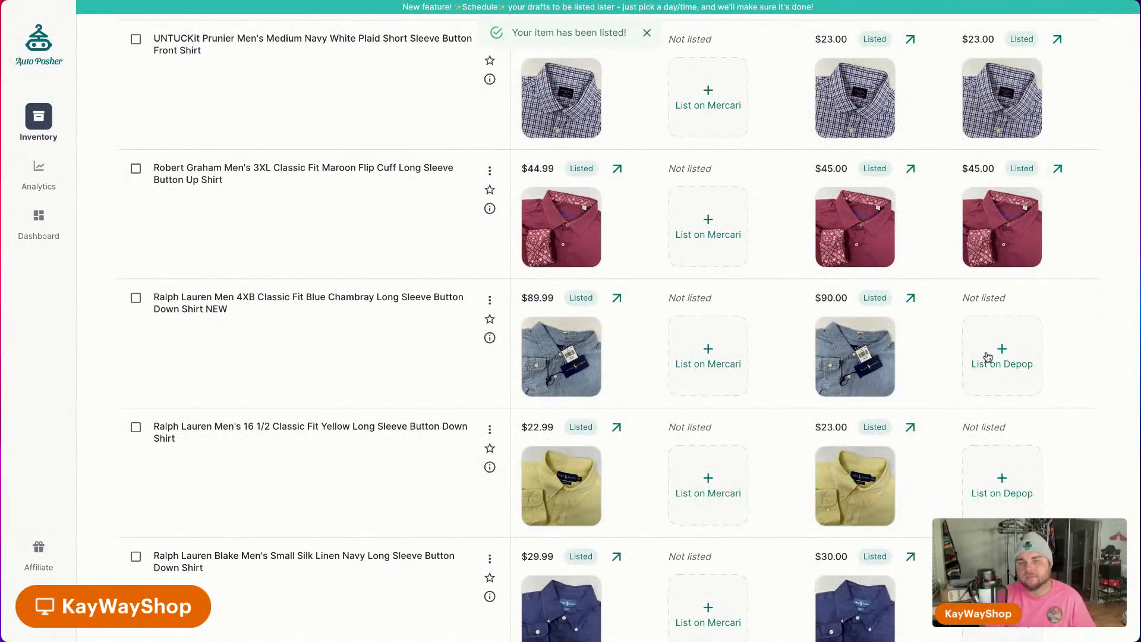
List the new Ralph Lauren 4XB blue chambray long sleeve button down shirt on Depop with the auto-filled details.
left_click(987, 357)
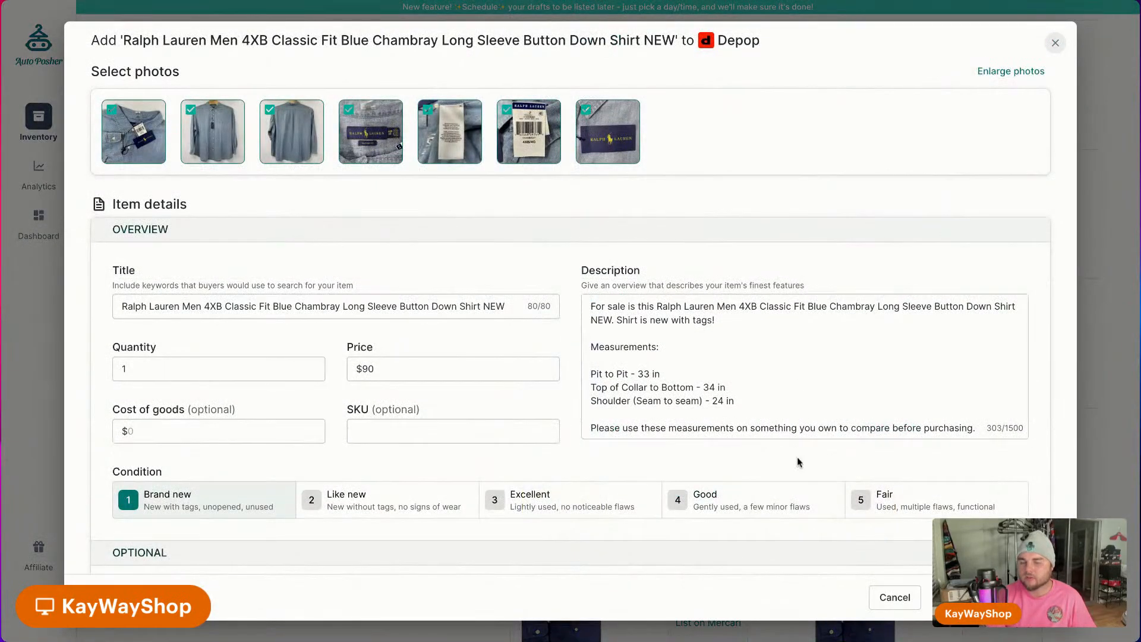
scroll(799, 461, "down", 10)
scroll(803, 466, "down", 1)
left_click(990, 598)
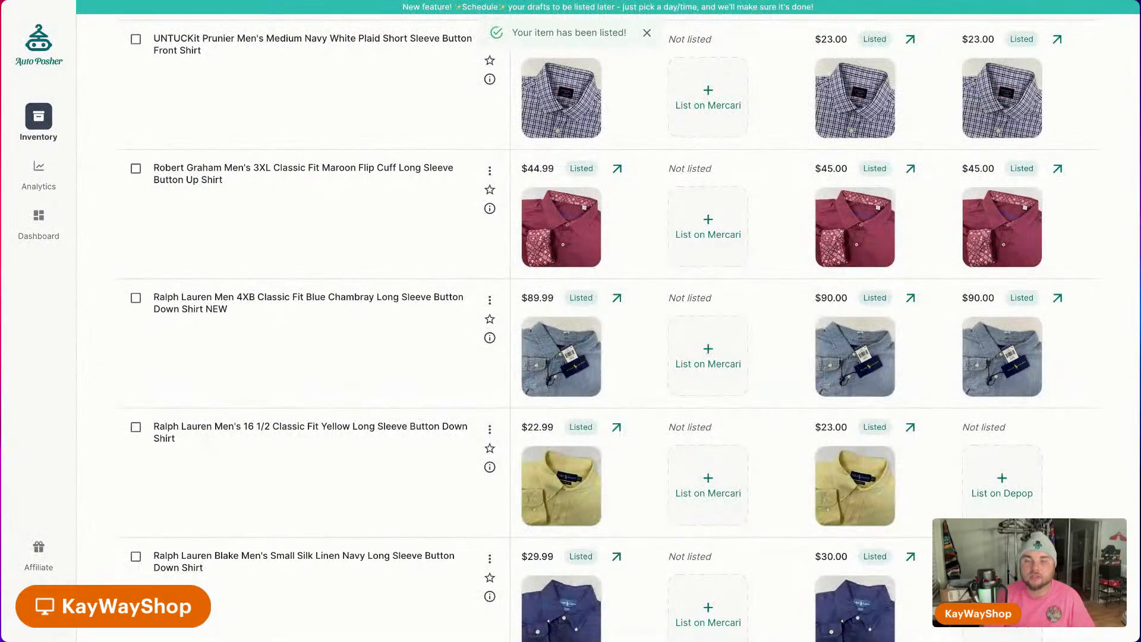
Set the size of the Ralph Lauren 16 1/2 yellow long sleeve shirt to One size and list it on Depop.
left_click(1000, 473)
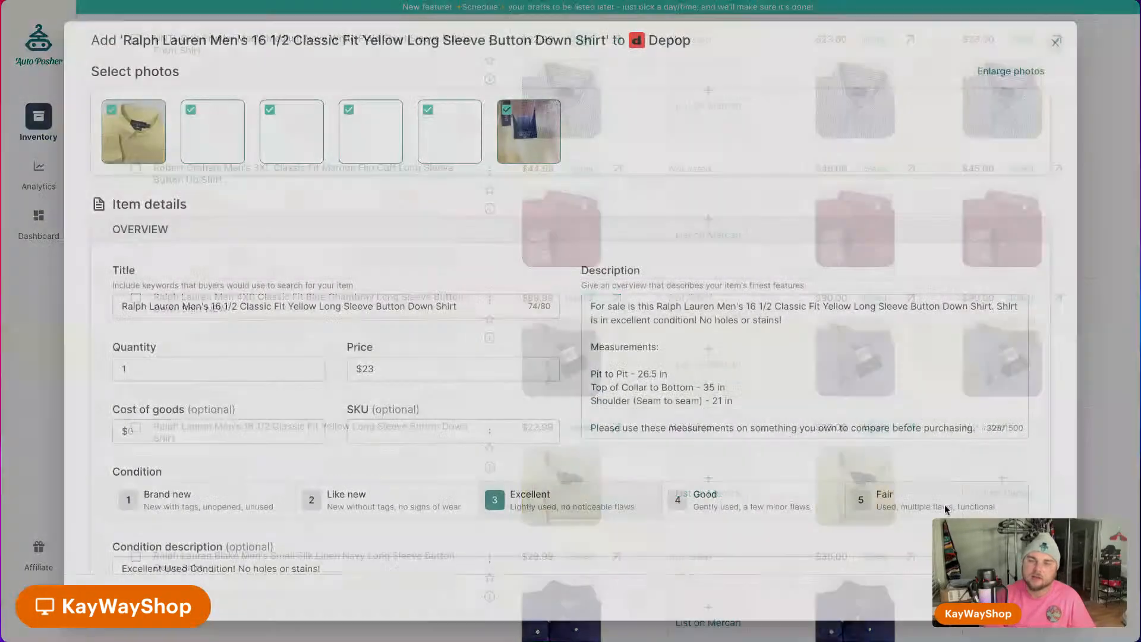
scroll(882, 487, "down", 10)
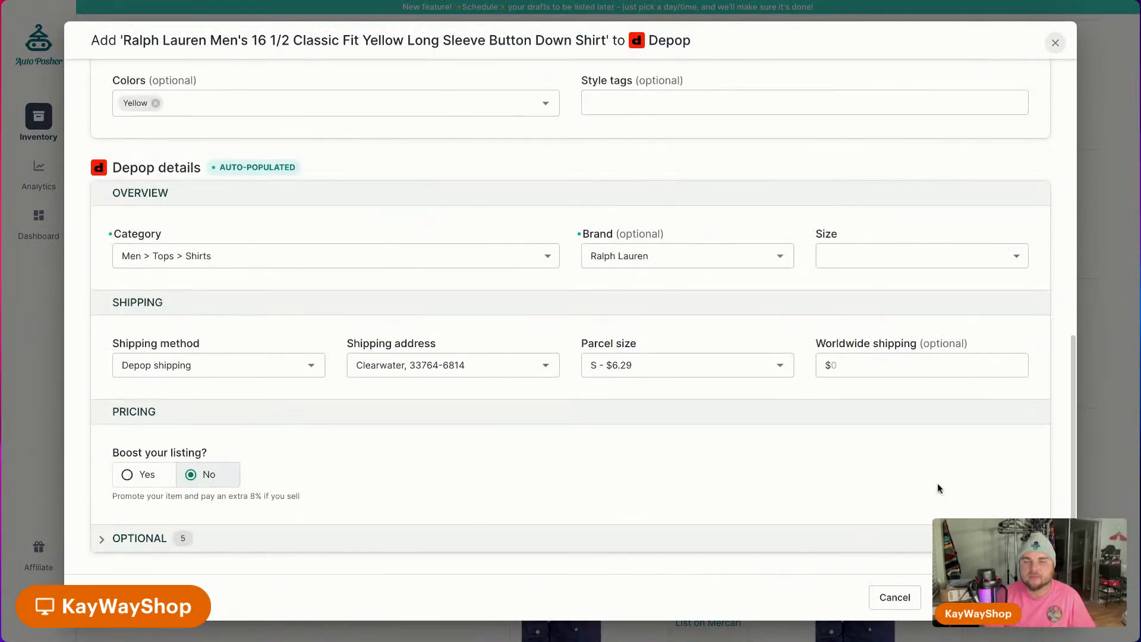
left_click(880, 261)
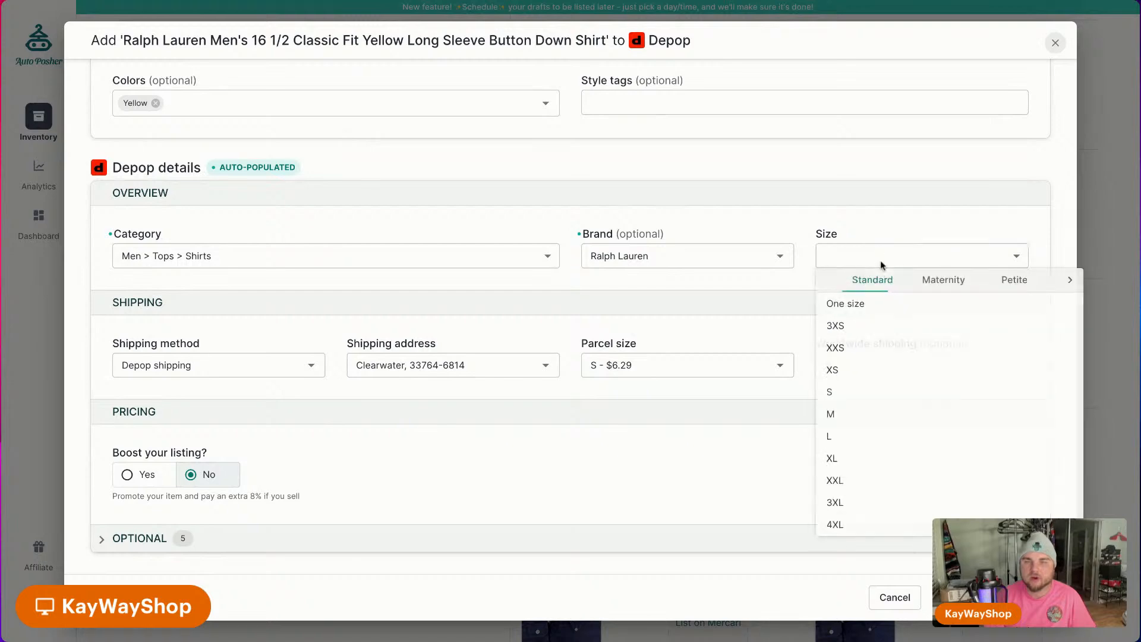
left_click(879, 304)
scroll(959, 496, "up", 2)
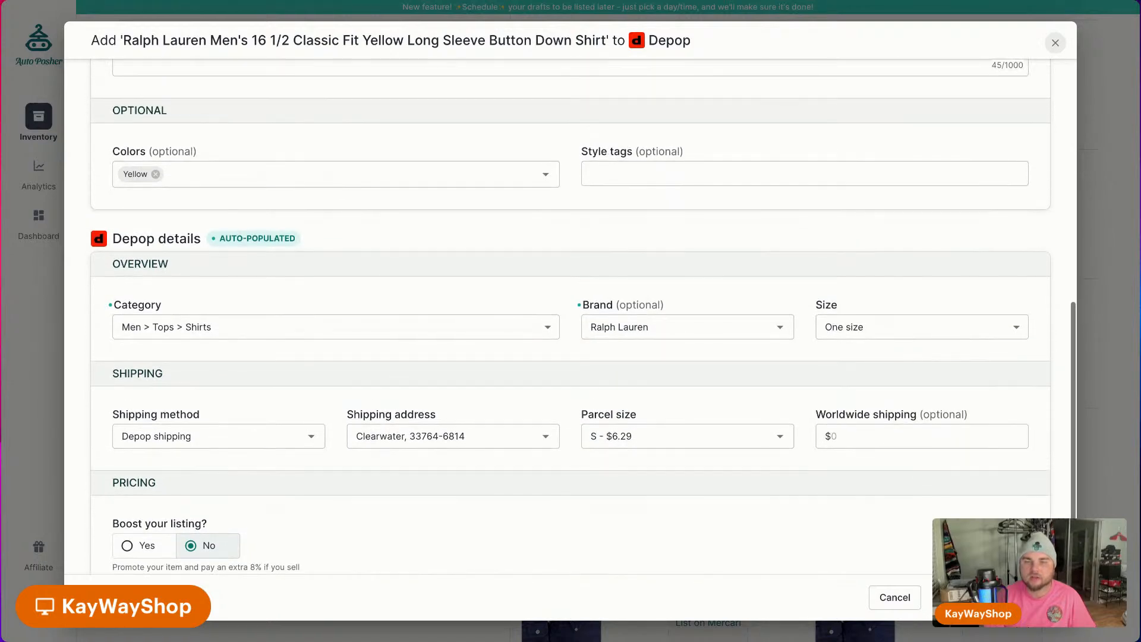
left_click(986, 598)
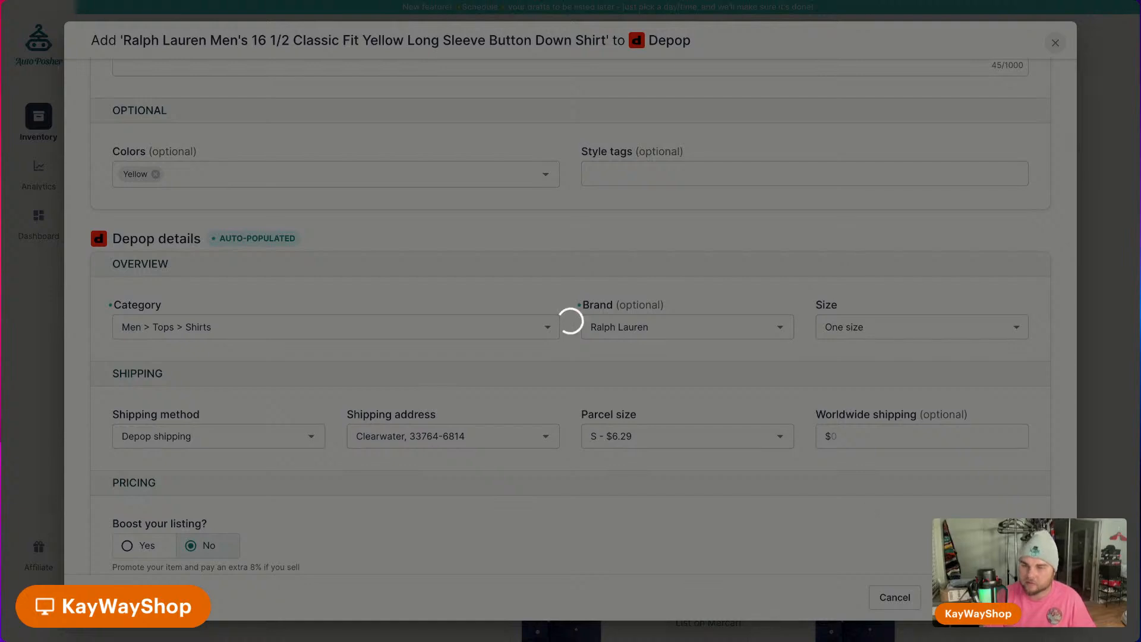
List the Ralph Lauren Blake small navy silk linen shirt and the Charles Tyrwhitt blue stripe tie on Depop with the auto-filled details.
scroll(880, 512, "down", 1)
scroll(880, 512, "down", 3)
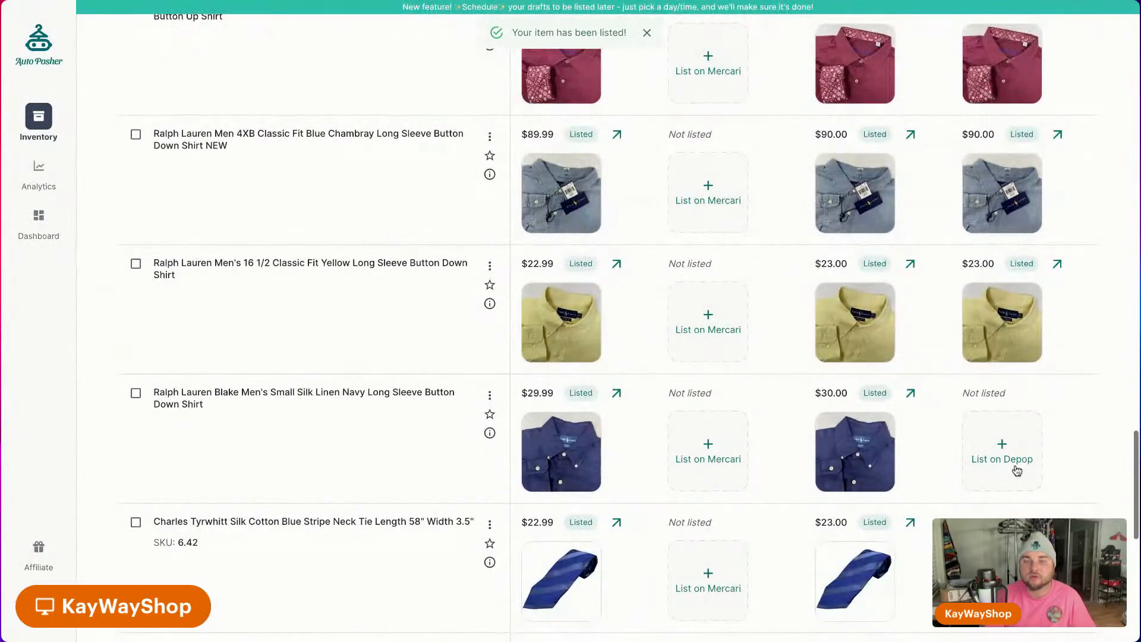
left_click(1010, 473)
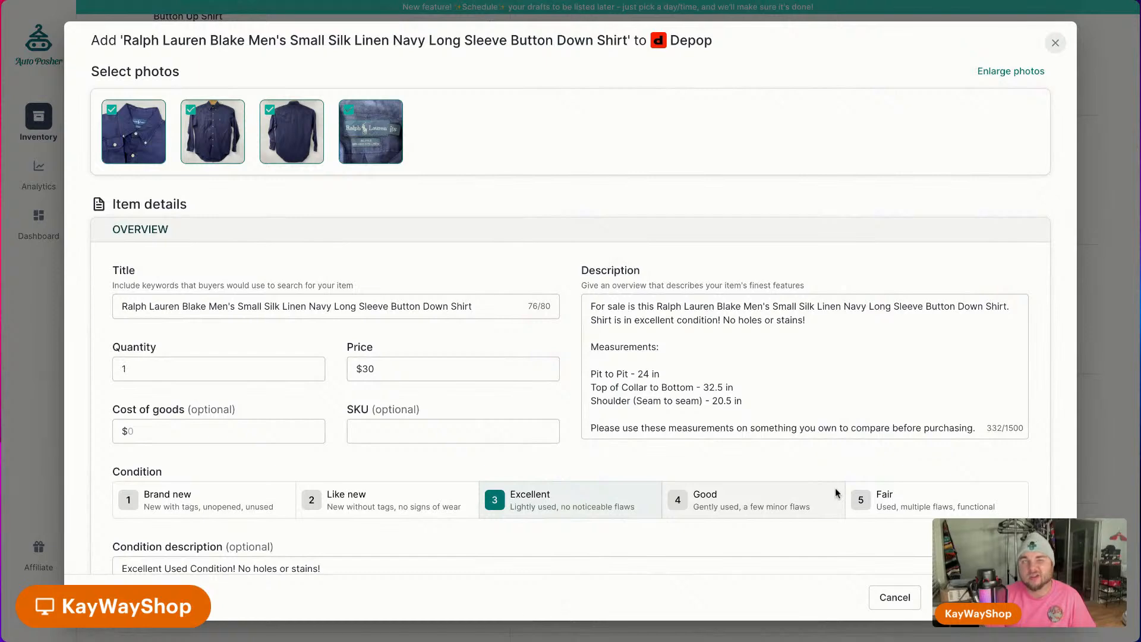
scroll(794, 471, "down", 10)
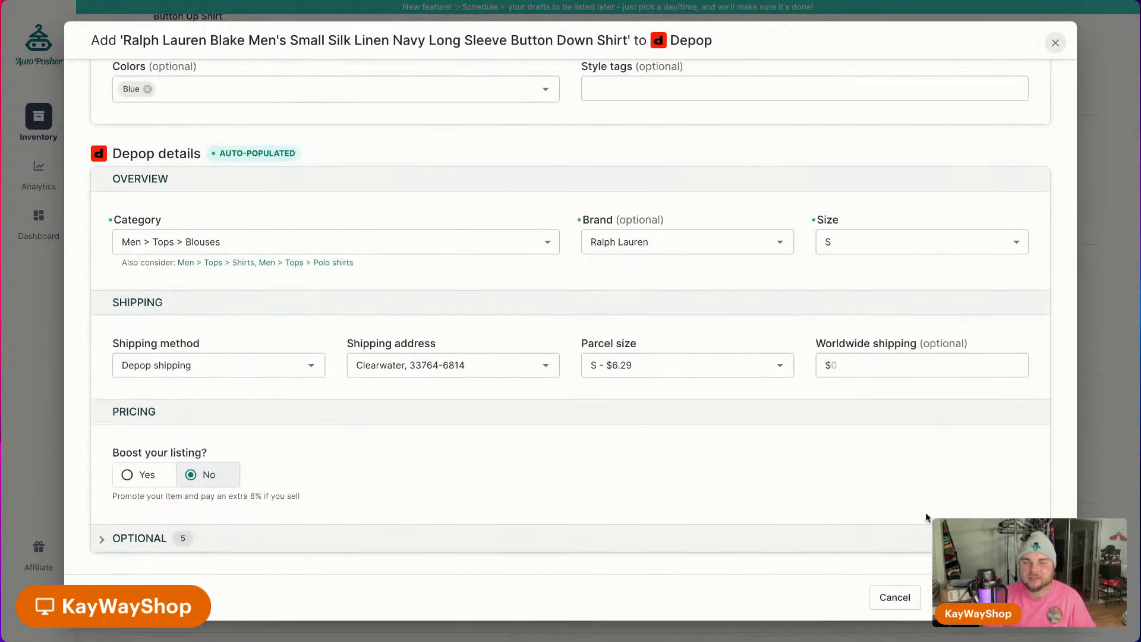
left_click(989, 597)
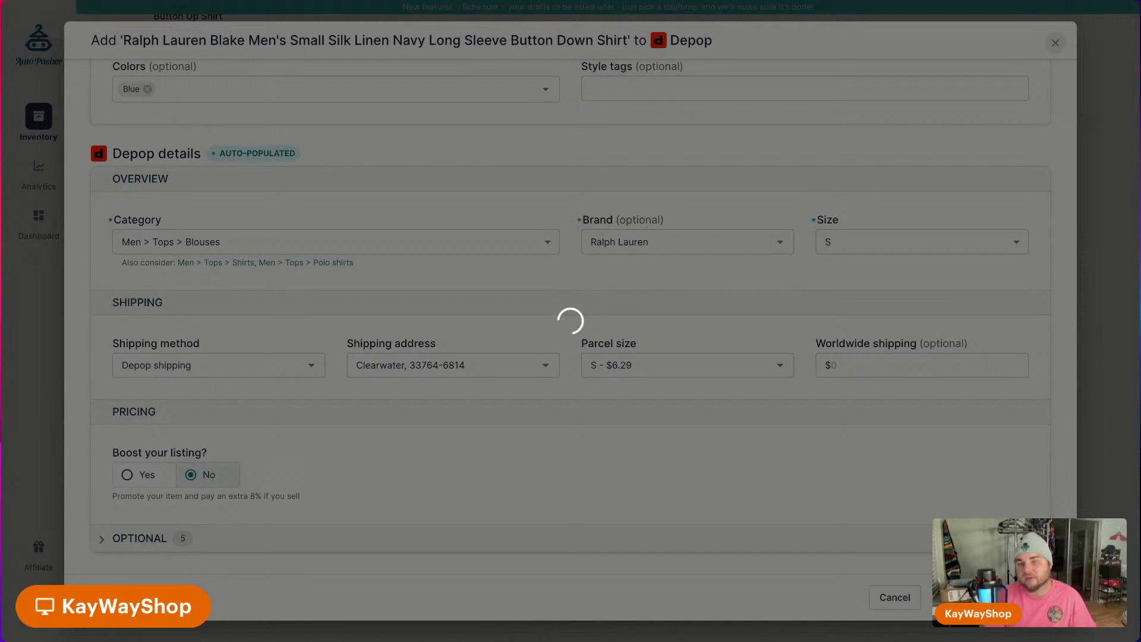
scroll(997, 385, "down", 4)
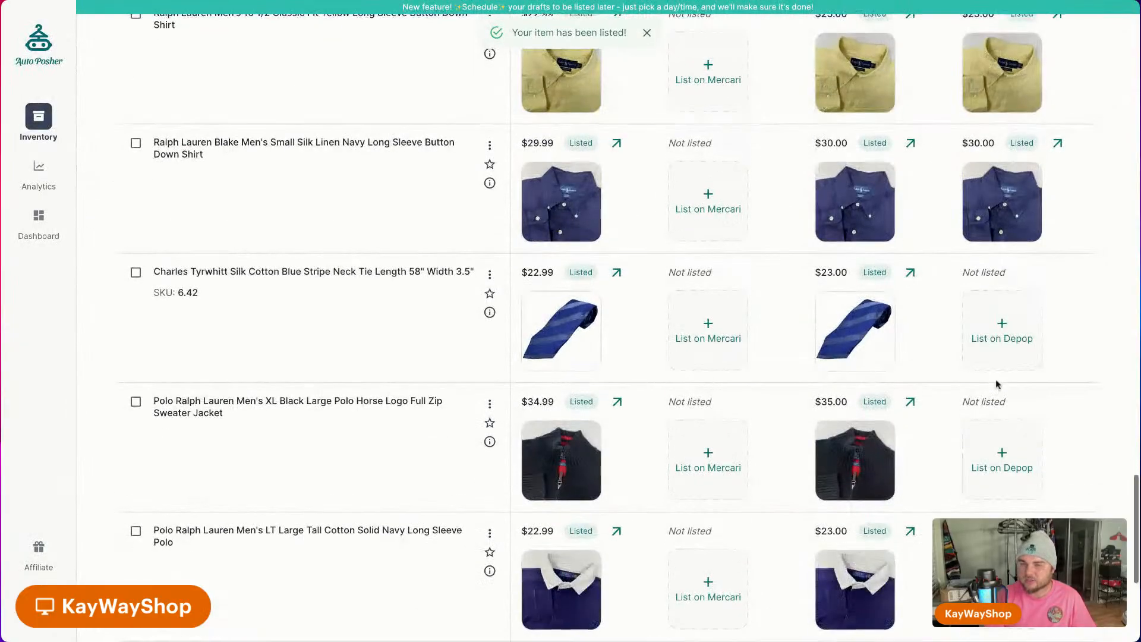
left_click(1000, 348)
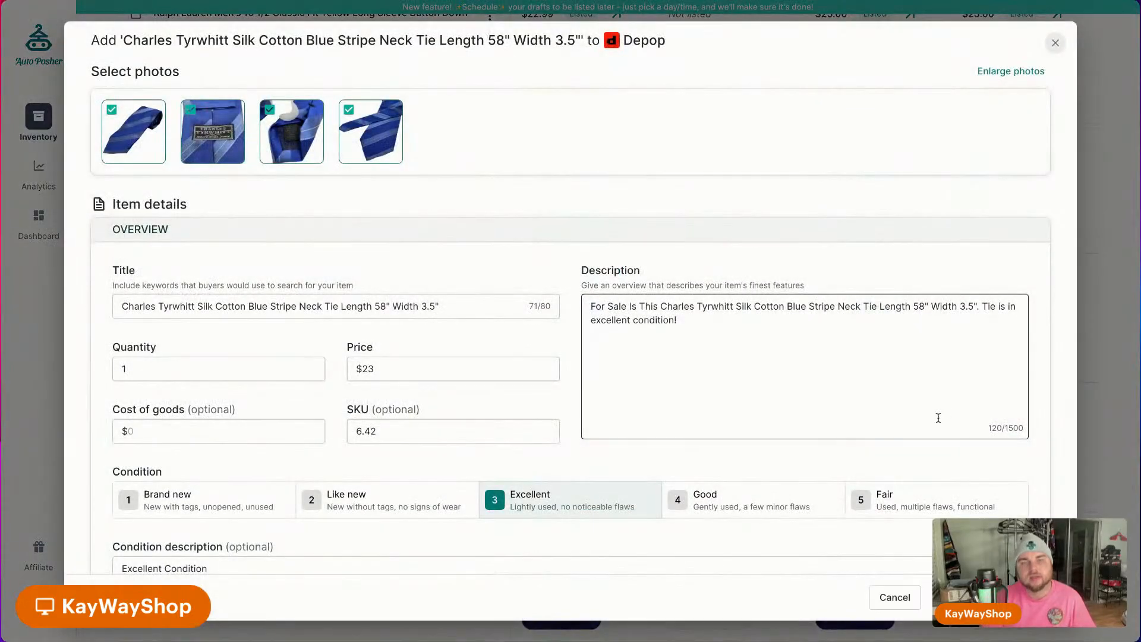
scroll(953, 433, "down", 10)
left_click(999, 597)
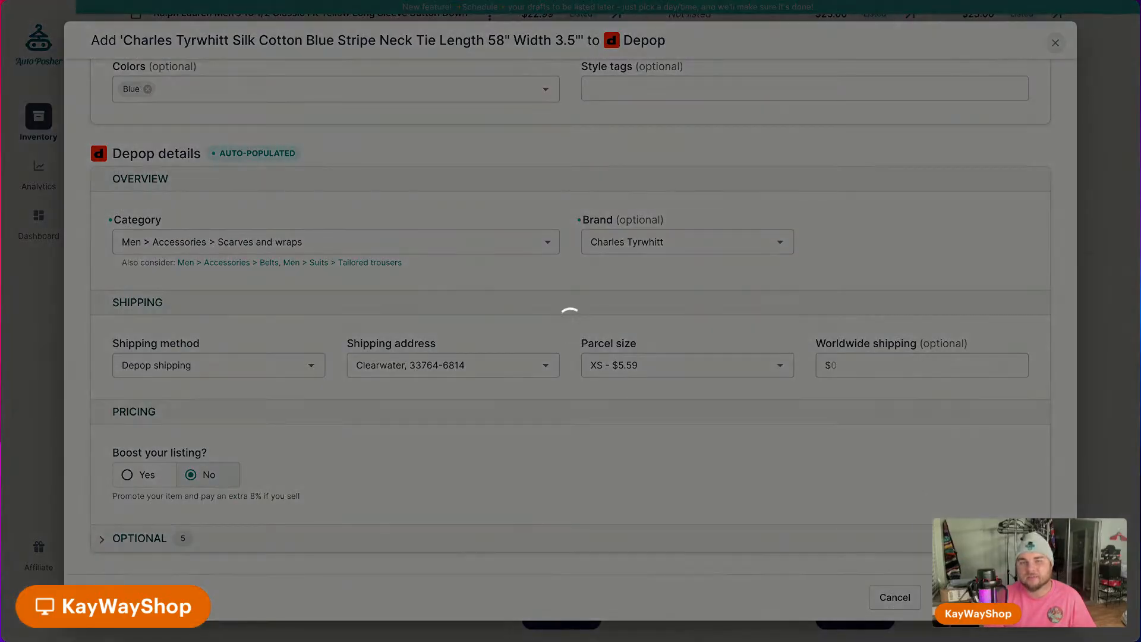
List the Polo Ralph Lauren XL black full zip sweater jacket and the LT navy long sleeve polo on Depop with the auto-filled details.
scroll(996, 311, "down", 3)
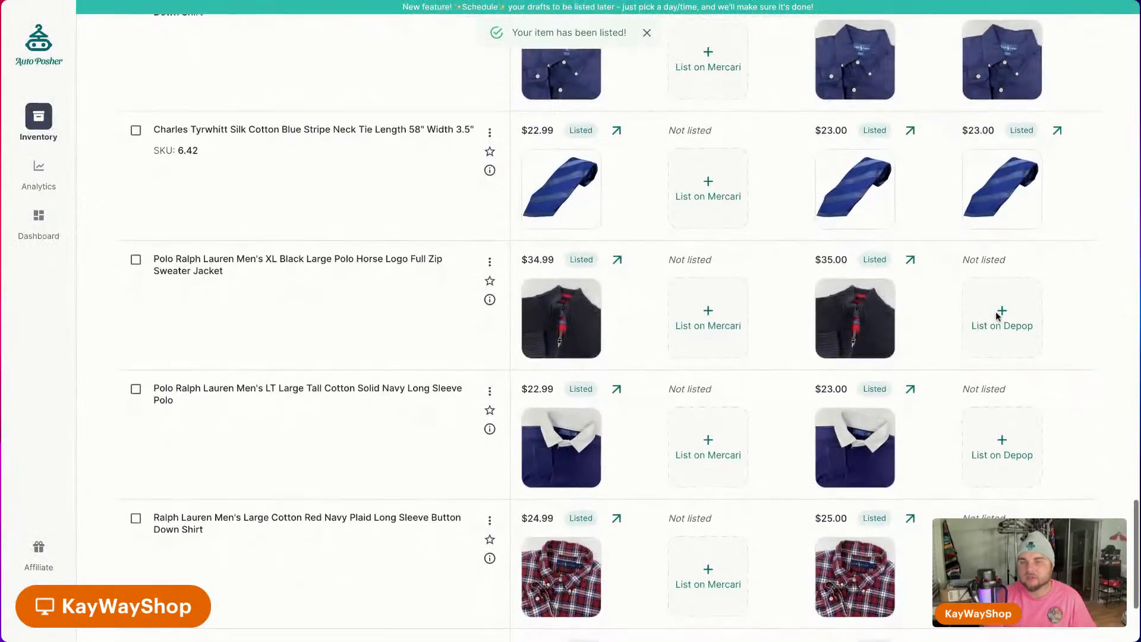
left_click(998, 324)
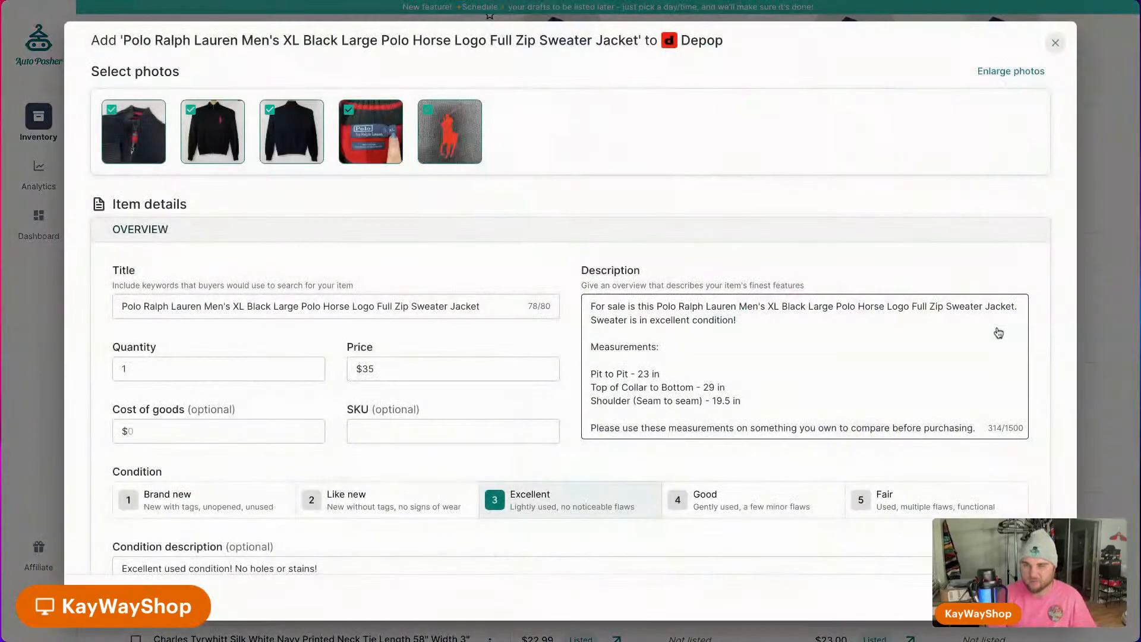
scroll(972, 374, "down", 10)
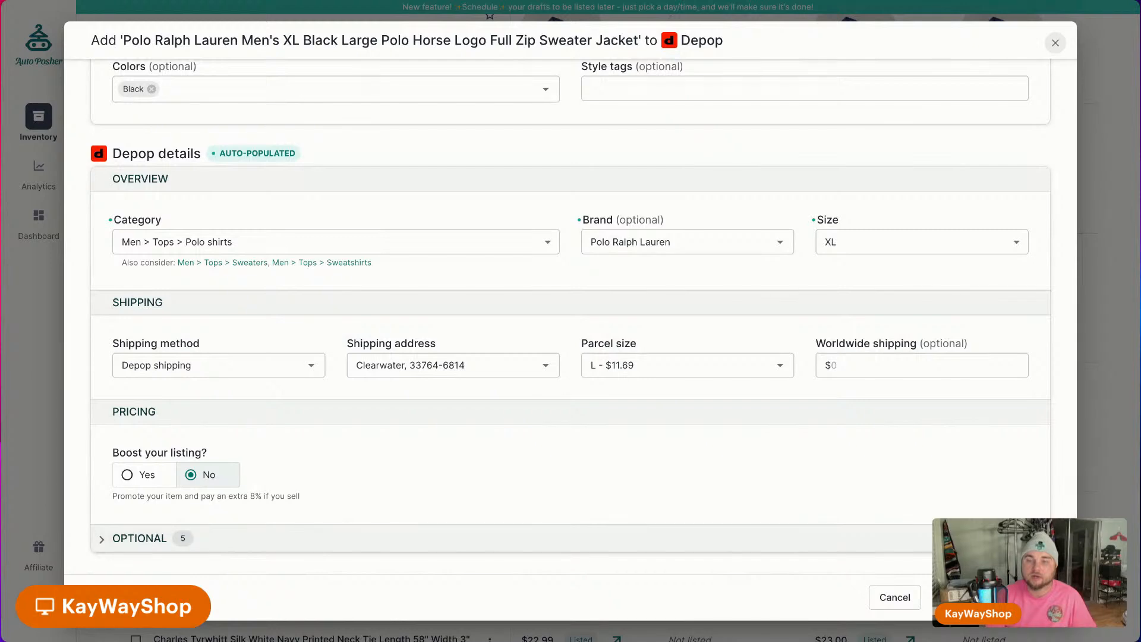
left_click(987, 597)
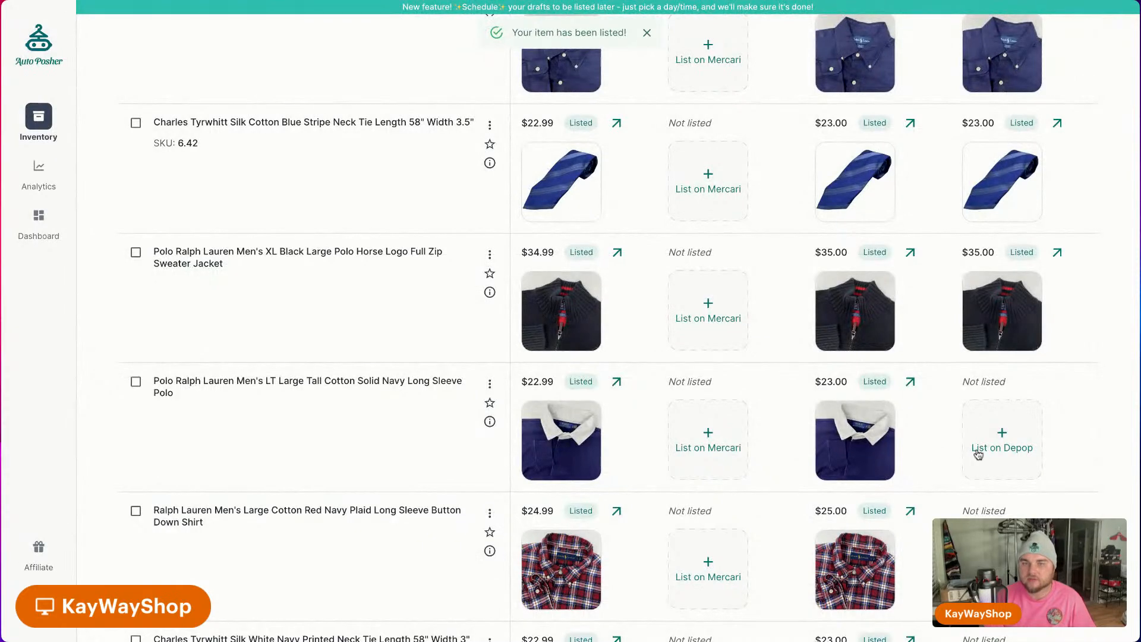
left_click(981, 453)
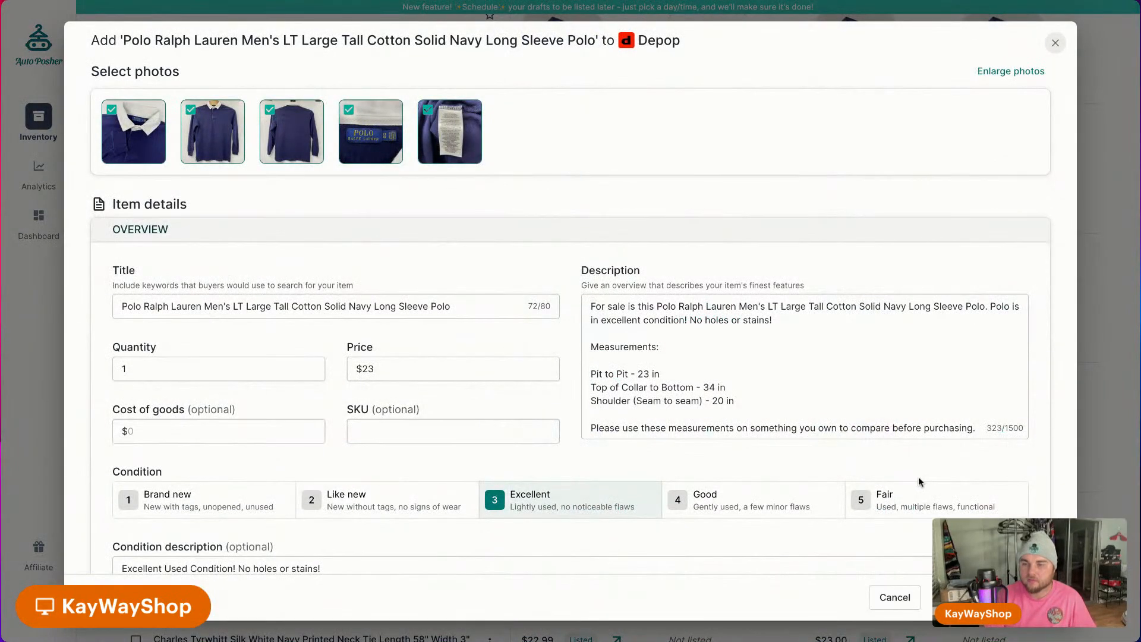
scroll(916, 479, "down", 10)
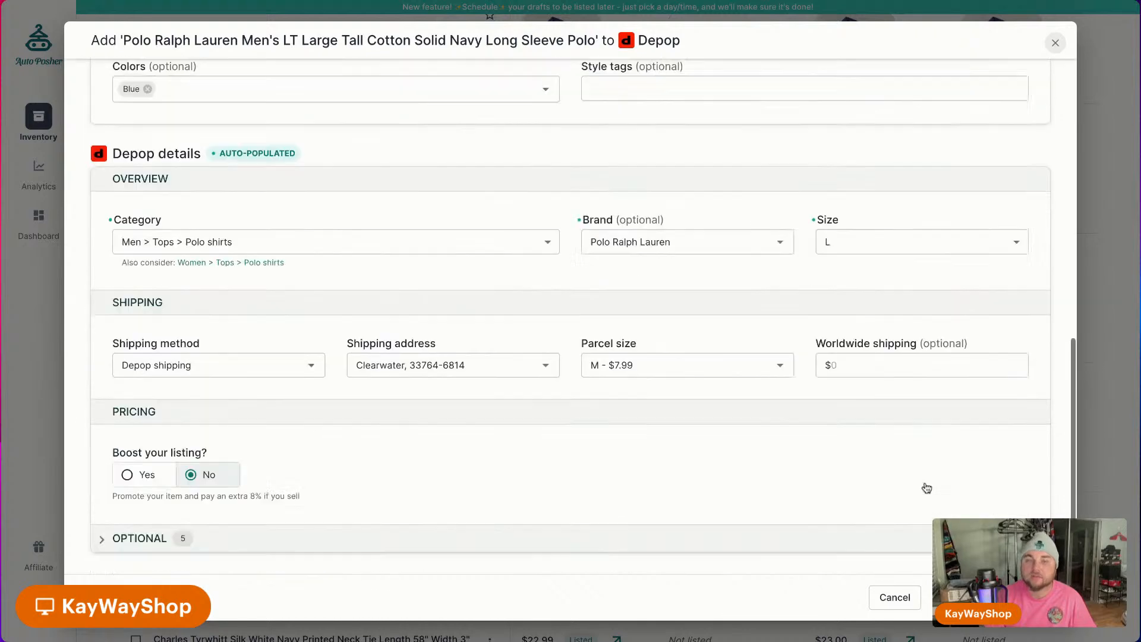
left_click(987, 597)
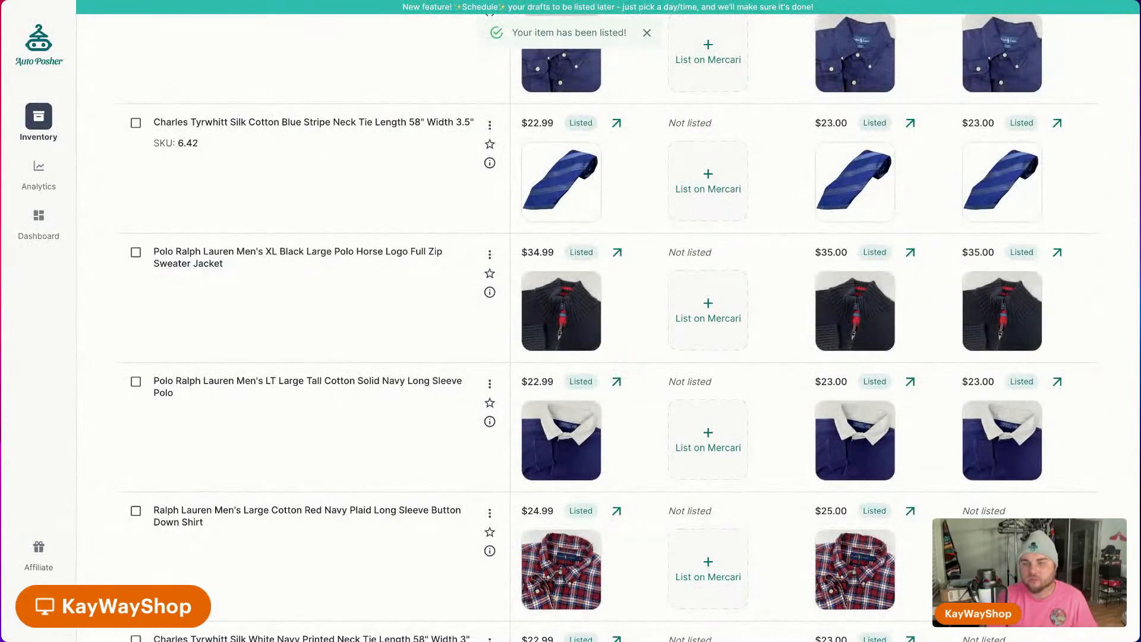
List the Ralph Lauren large red navy plaid shirt and the Charles Tyrwhitt white navy printed tie on Depop with the auto-filled details.
scroll(594, 333, "down", 1)
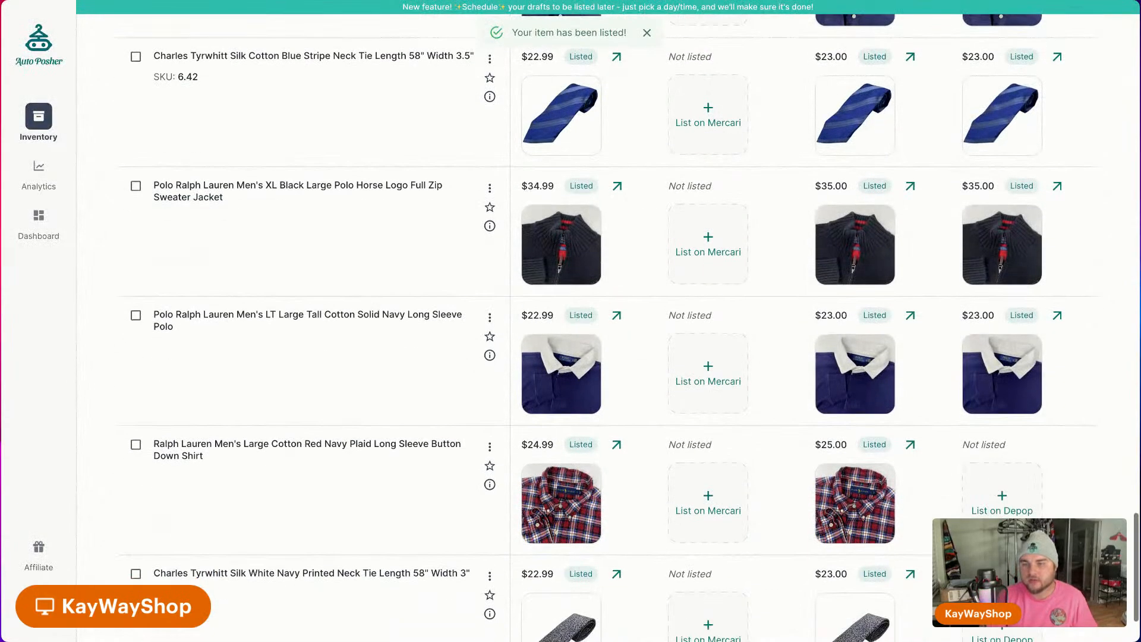
left_click(998, 511)
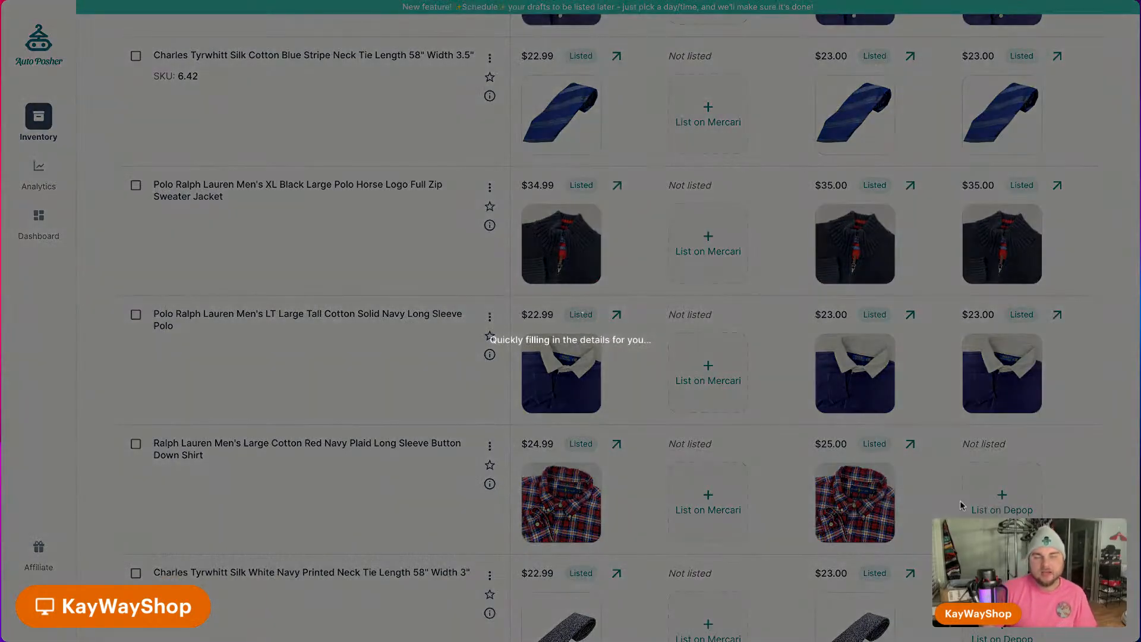
scroll(898, 461, "down", 5)
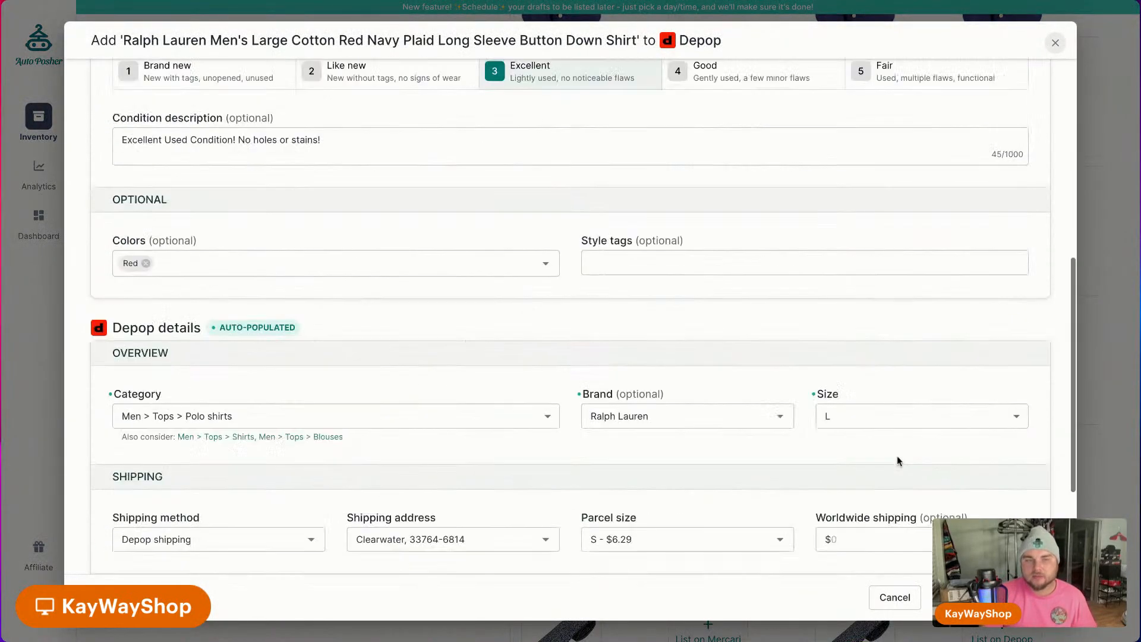
scroll(897, 456, "down", 5)
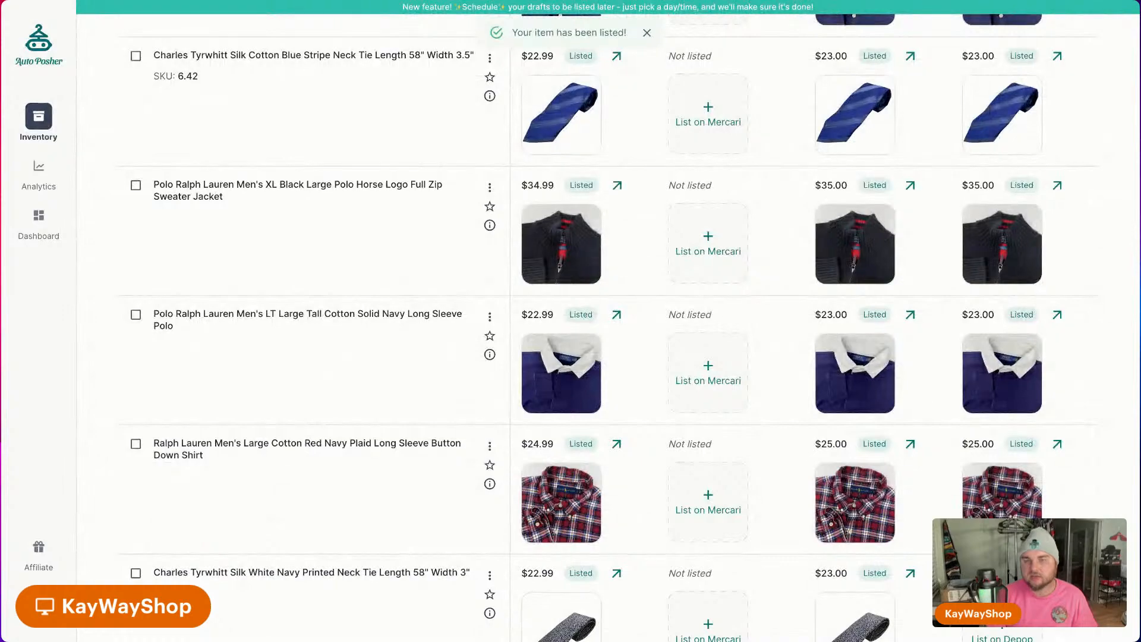
scroll(1002, 526, "down", 2)
left_click(1002, 527)
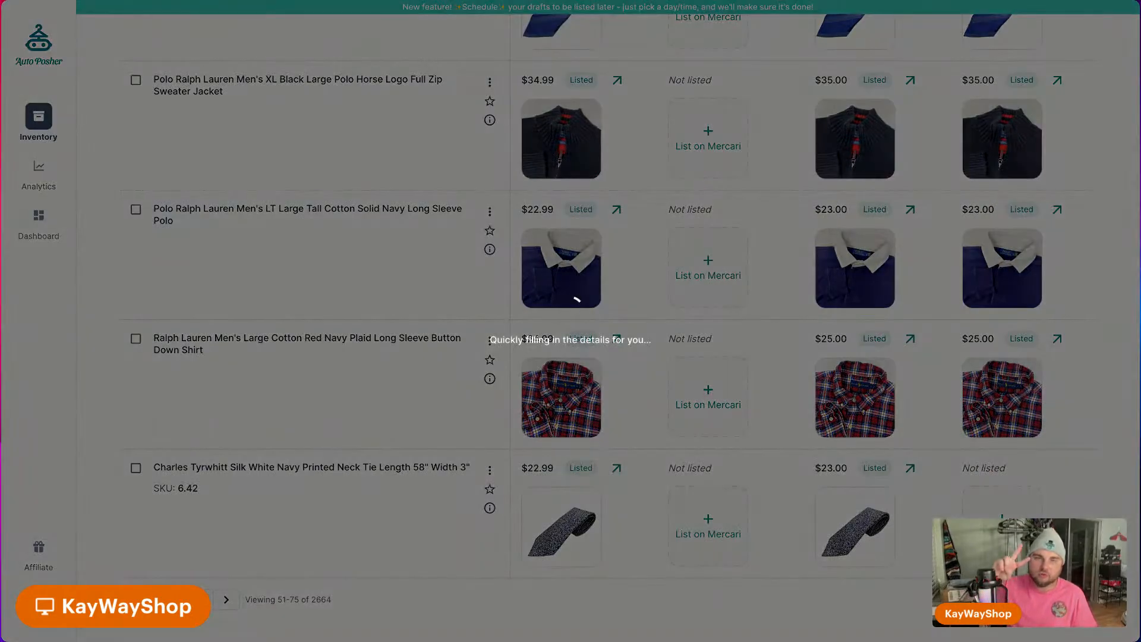
scroll(944, 488, "down", 10)
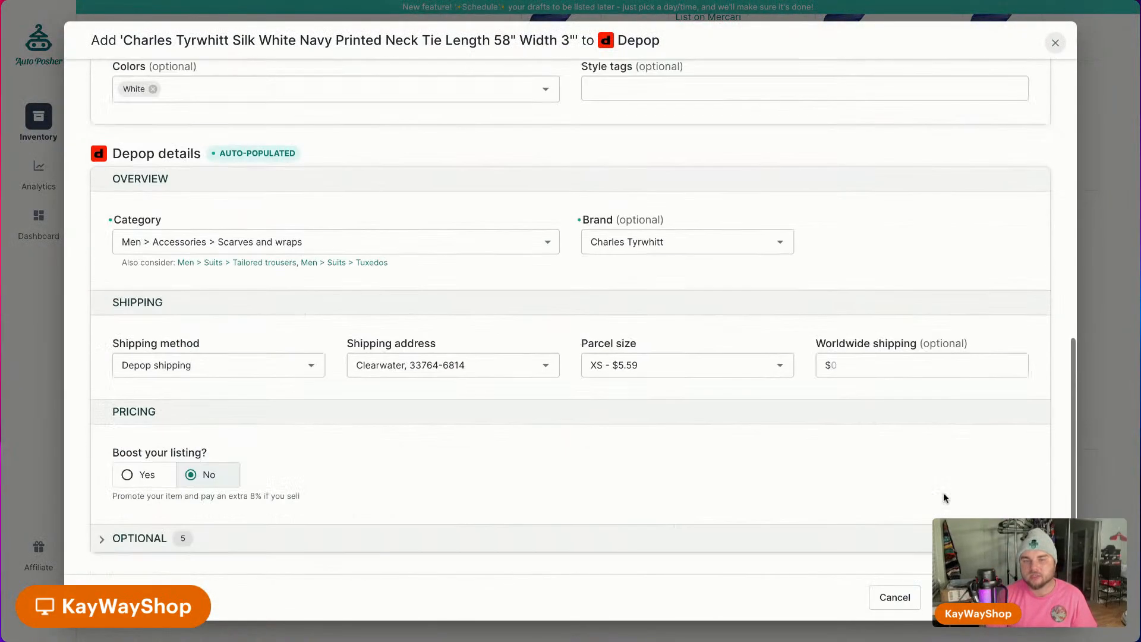
left_click(987, 598)
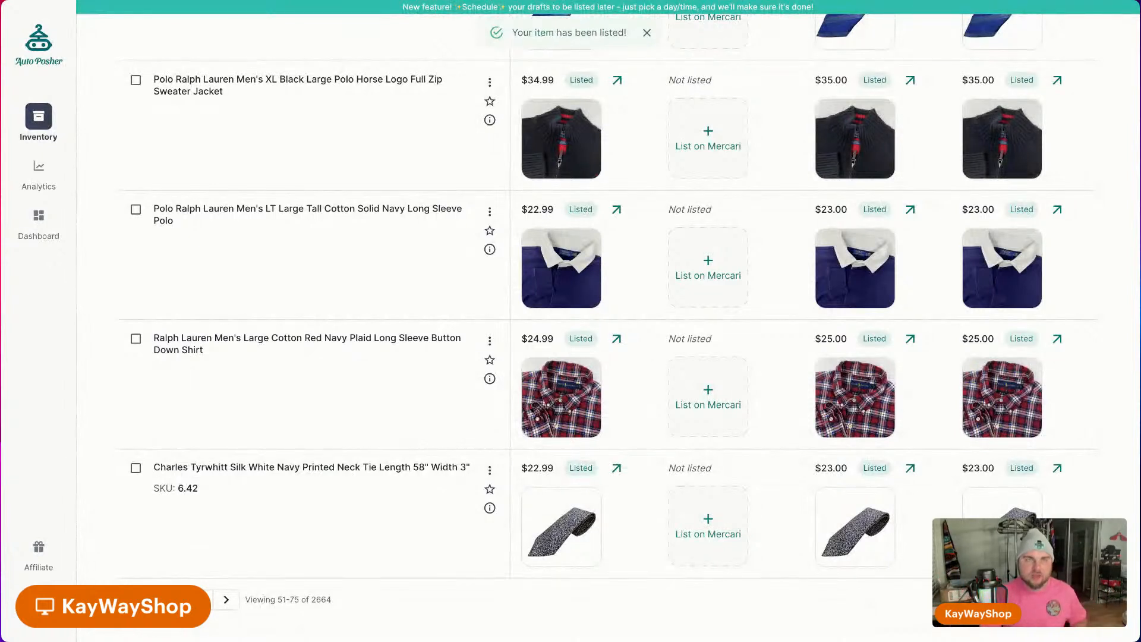
Review the whole inventory page of items 51-75 to check each item's listing status on the marketplaces.
scroll(799, 460, "up", 20)
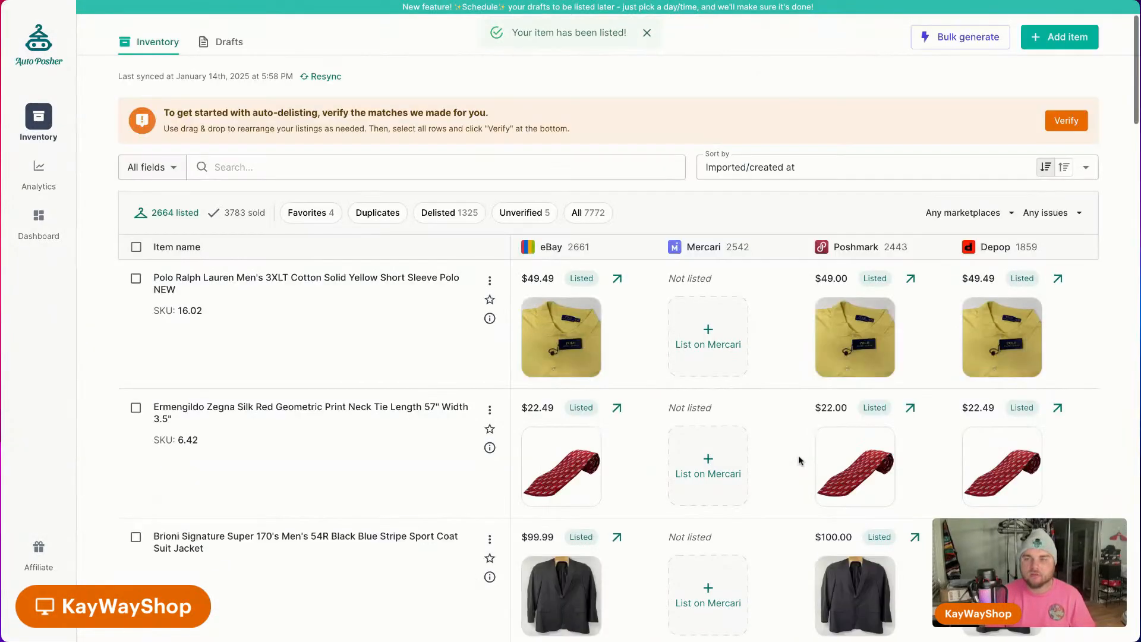
scroll(581, 428, "down", 8)
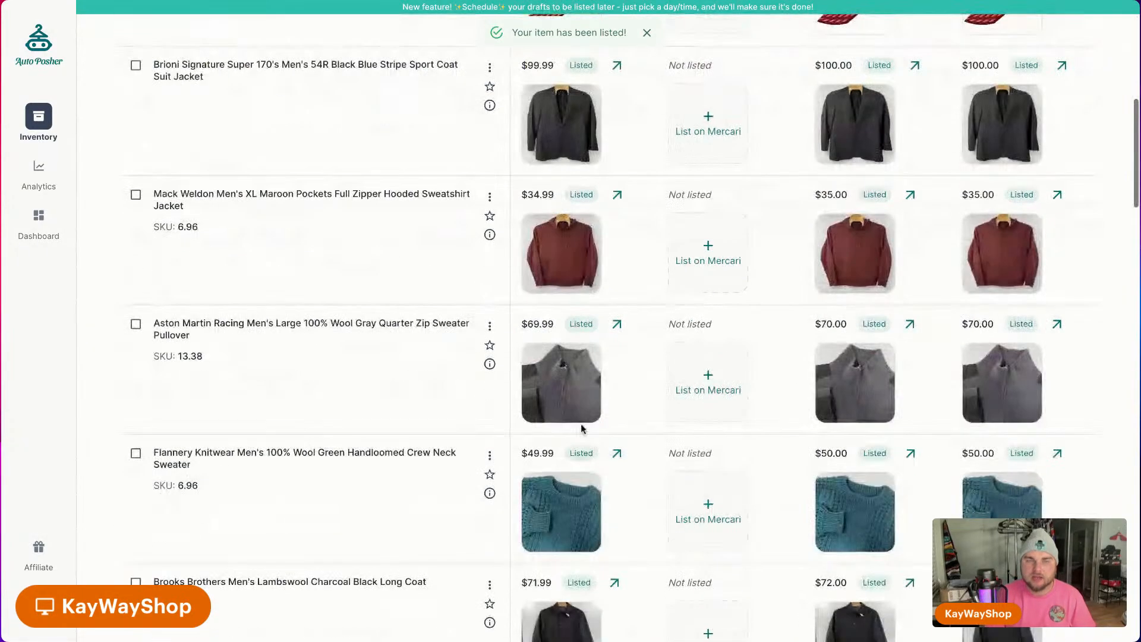
scroll(581, 427, "up", 8)
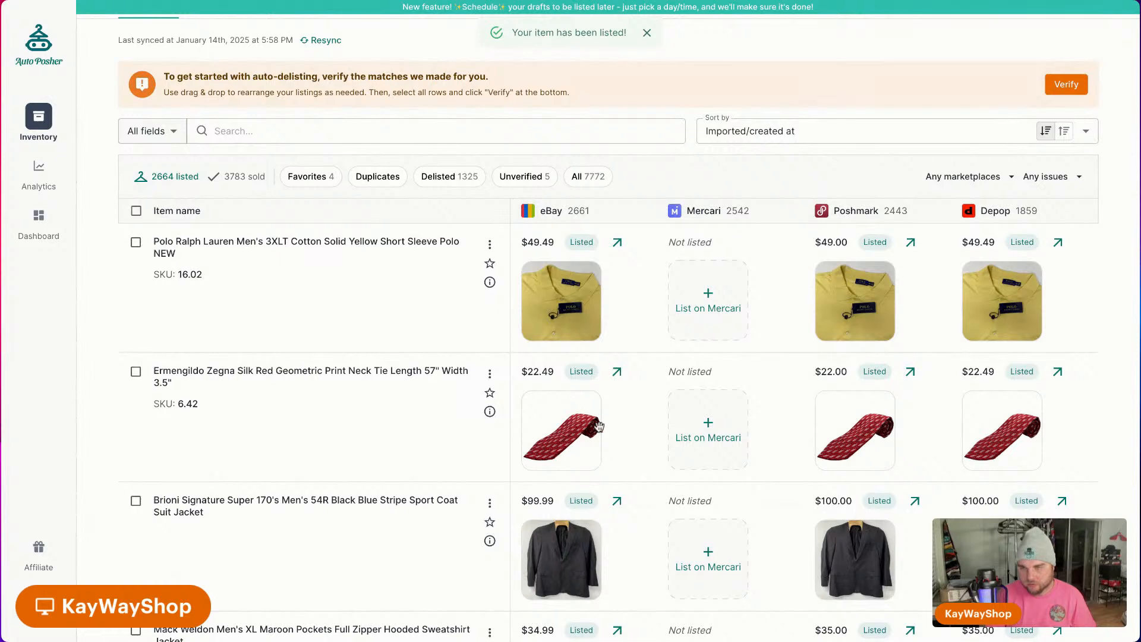
scroll(565, 448, "down", 15)
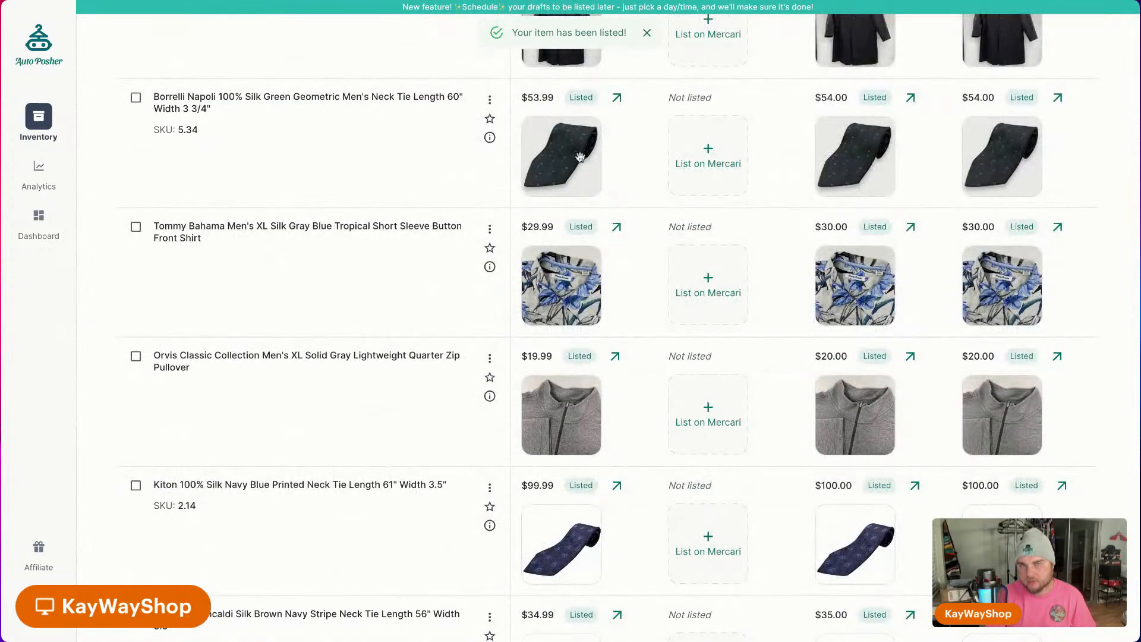
scroll(636, 461, "down", 5)
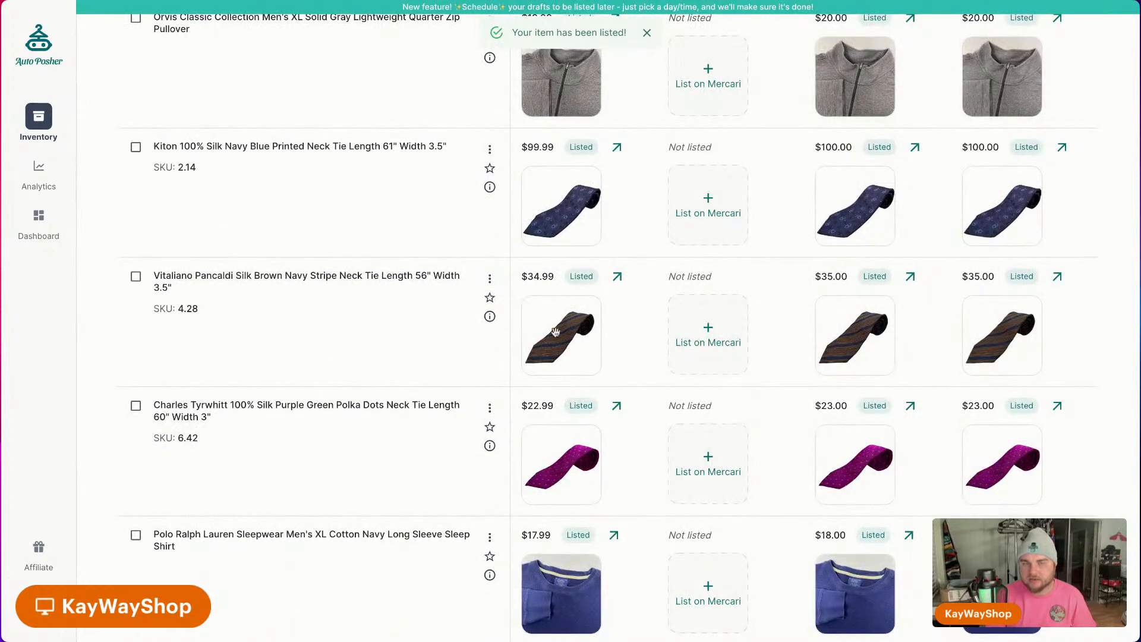
scroll(566, 305, "down", 5)
scroll(565, 305, "down", 4)
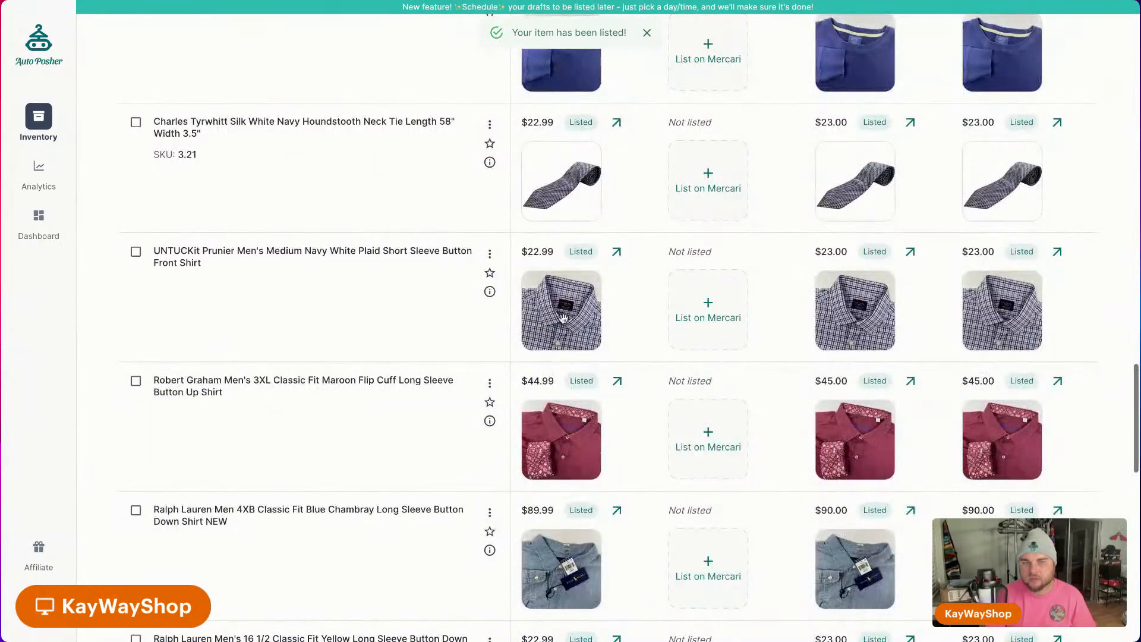
scroll(573, 332, "down", 3)
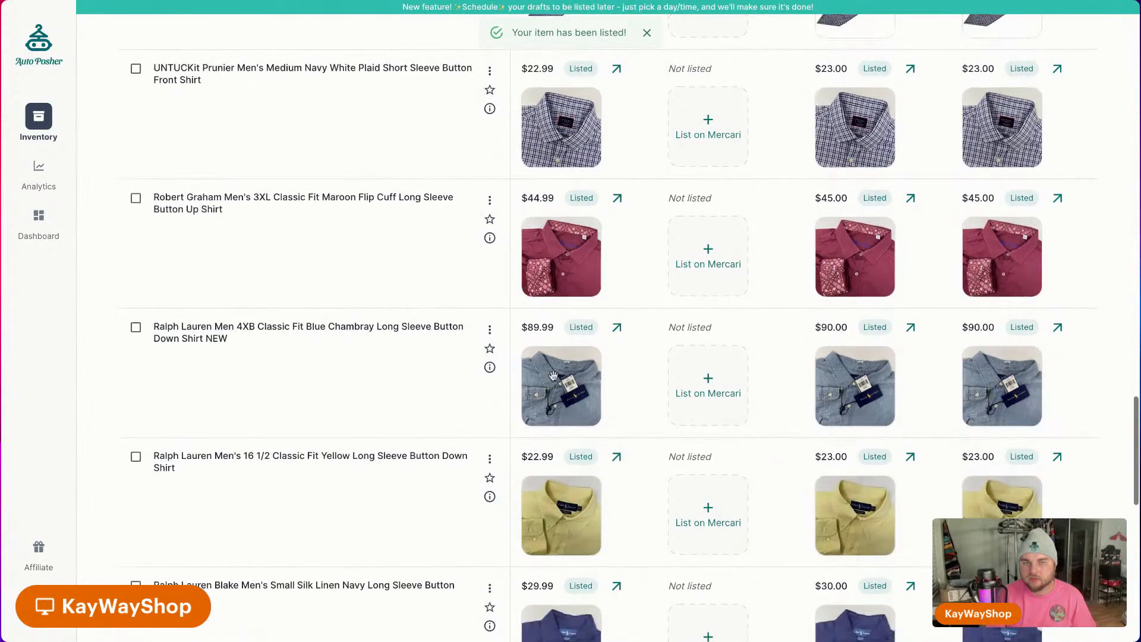
scroll(529, 410, "down", 8)
Among inventory items 26-50, set the Brooks Brothers 1818 pink blue plaid shirt's size to 2XLT and list it on Poshmark.
scroll(530, 409, "down", 5)
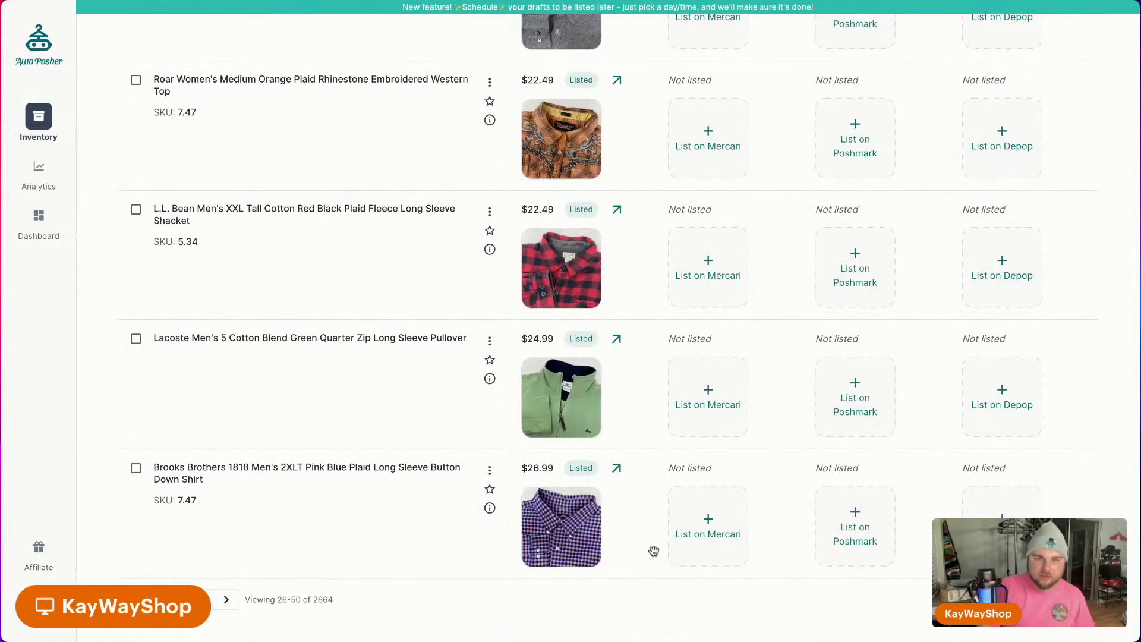
left_click(855, 548)
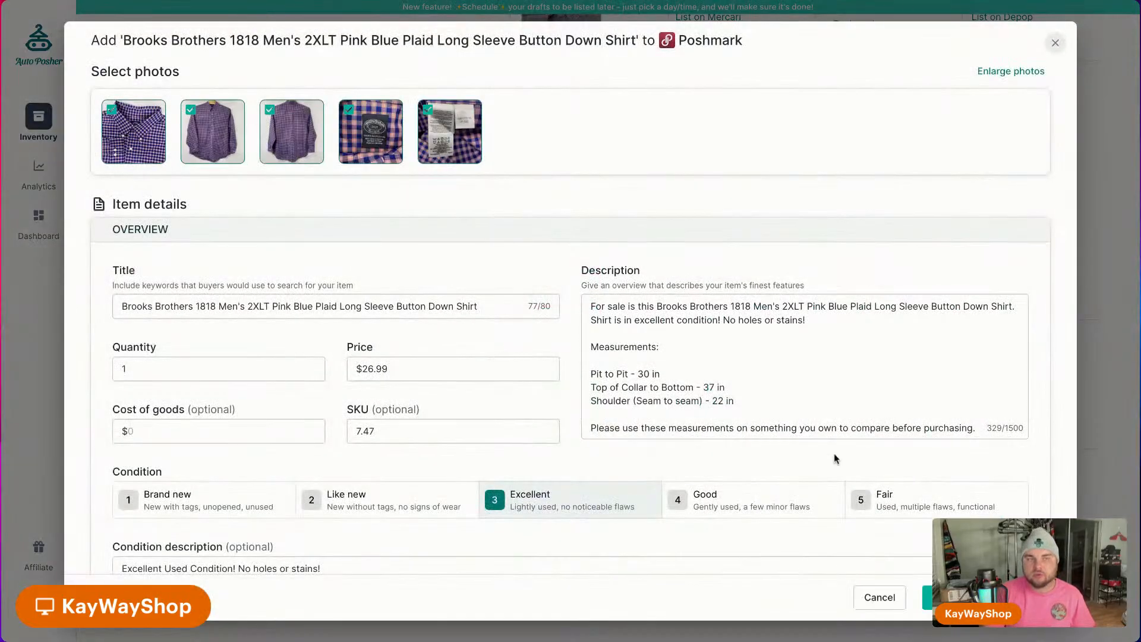
scroll(834, 455, "down", 10)
left_click(894, 291)
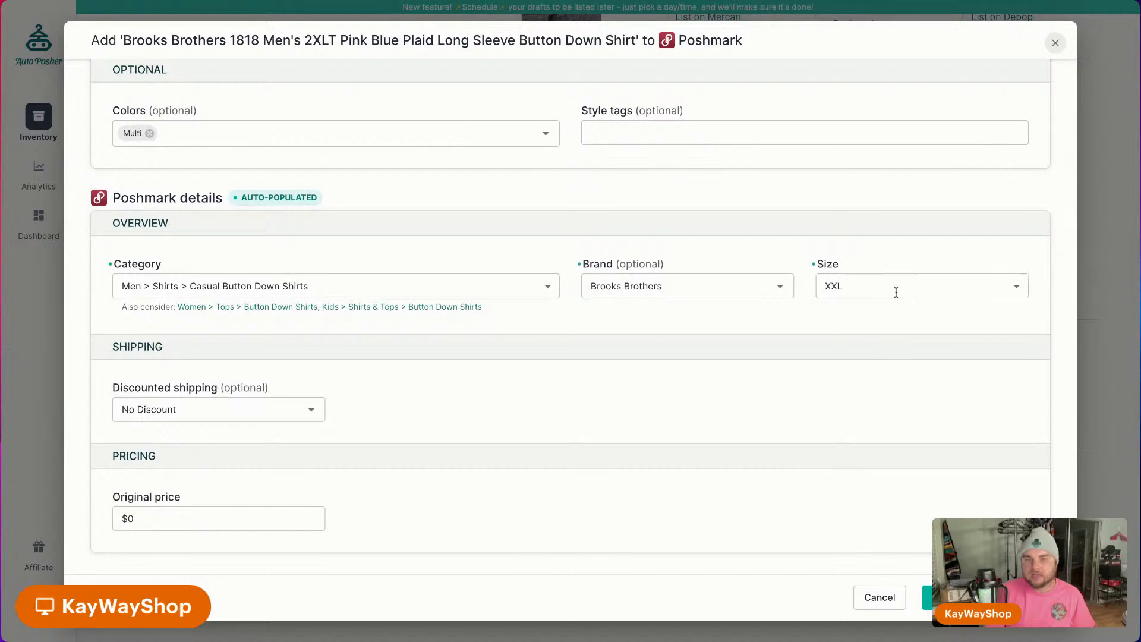
scroll(897, 540, "down", 4)
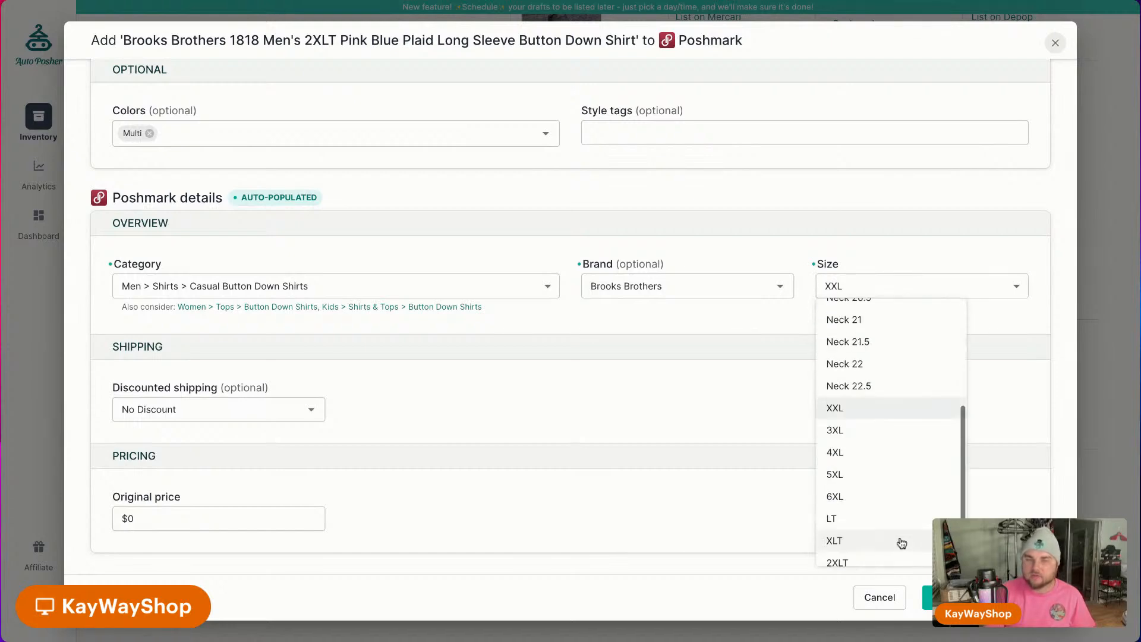
left_click(862, 562)
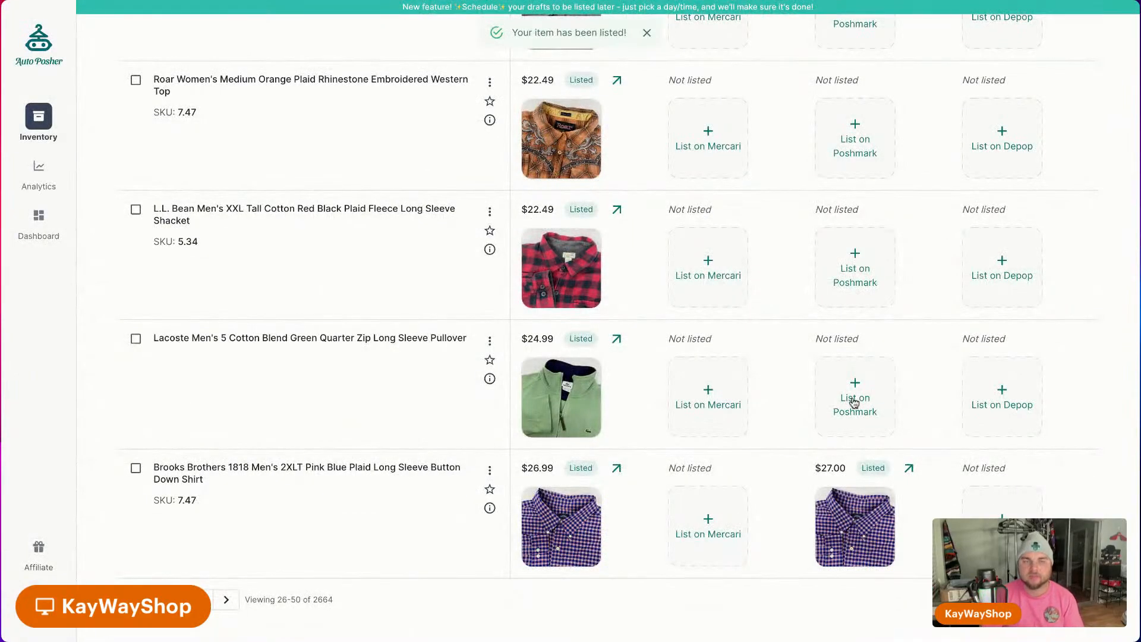
Choose the missing size for the Lacoste green quarter zip pullover and list it on Poshmark.
left_click(854, 397)
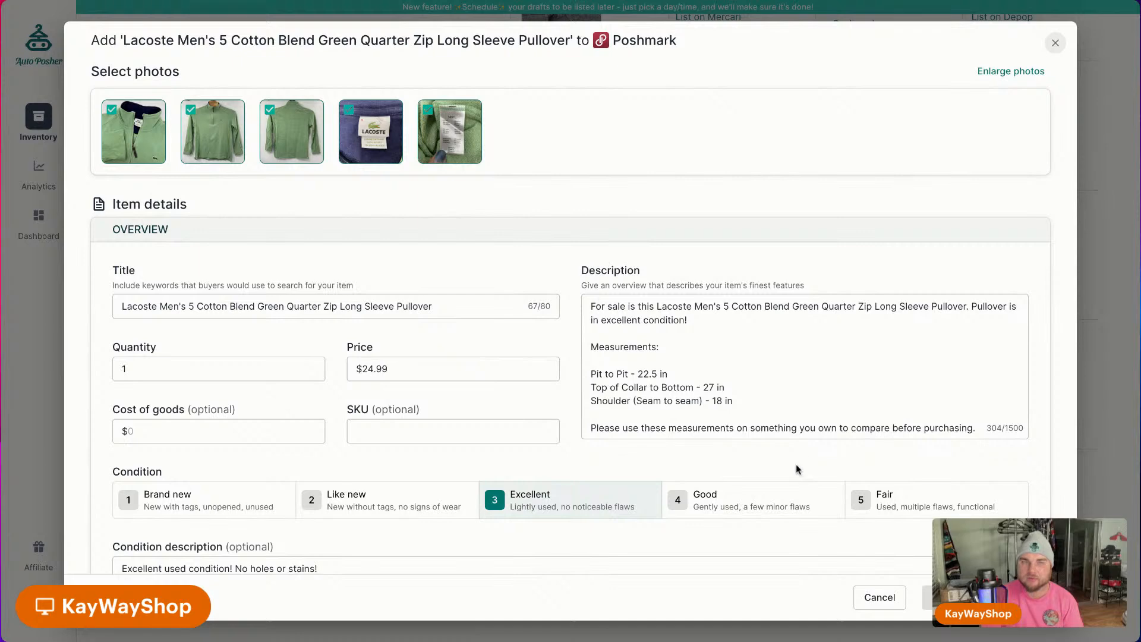
scroll(796, 464, "down", 8)
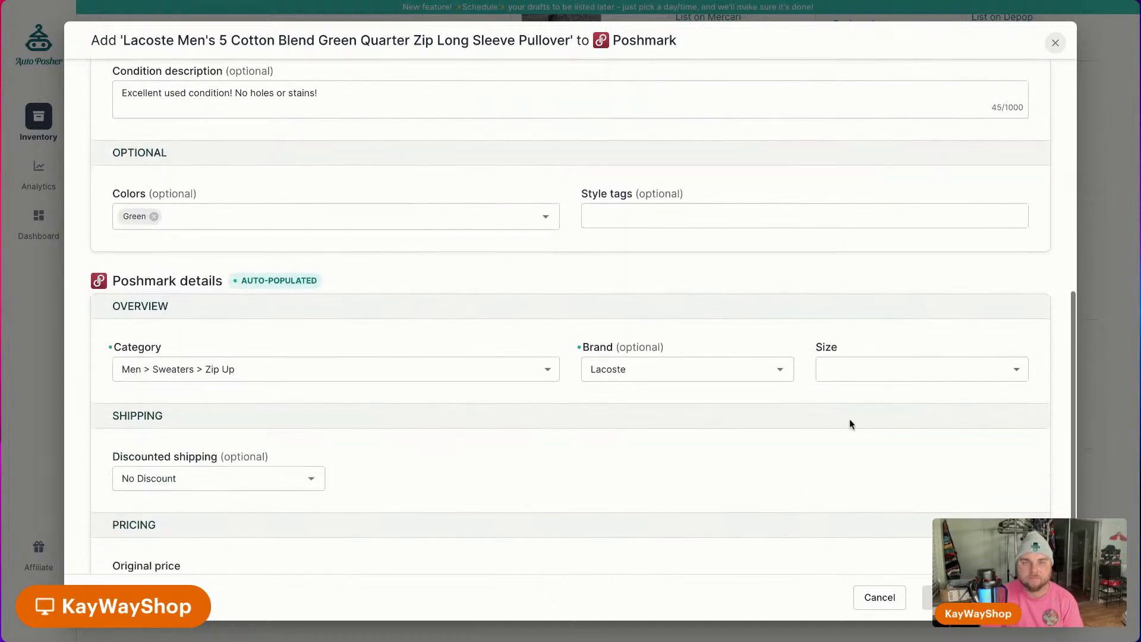
left_click(876, 368)
left_click(856, 507)
left_click(984, 598)
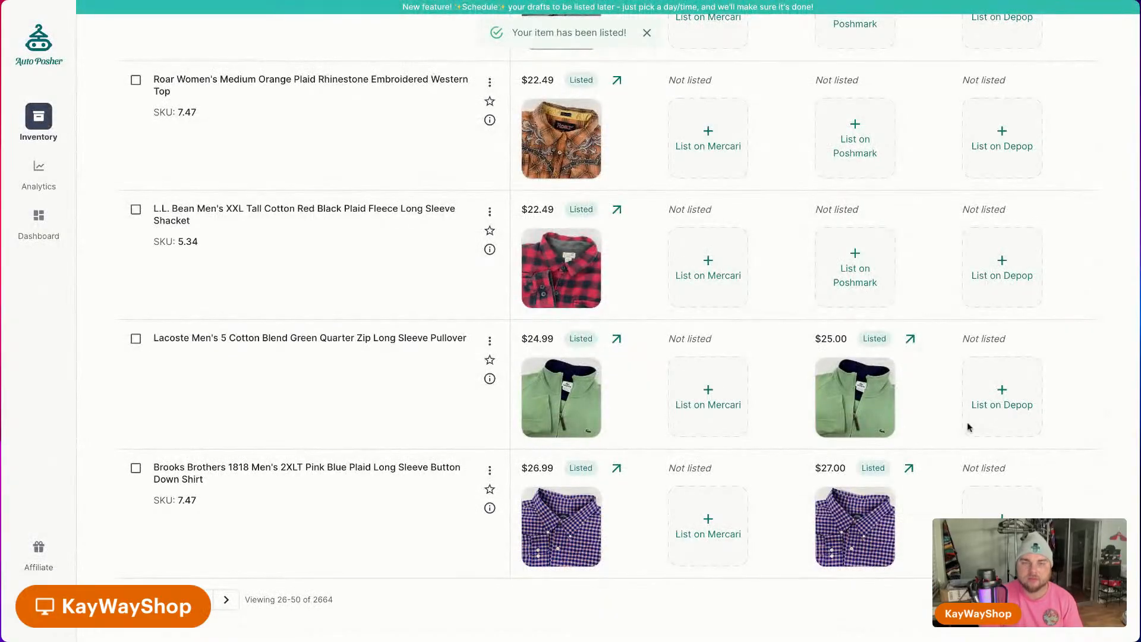
Set the L.L. Bean red black plaid fleece shacket's size to 2XLT and list it on Poshmark.
left_click(861, 274)
scroll(773, 457, "down", 10)
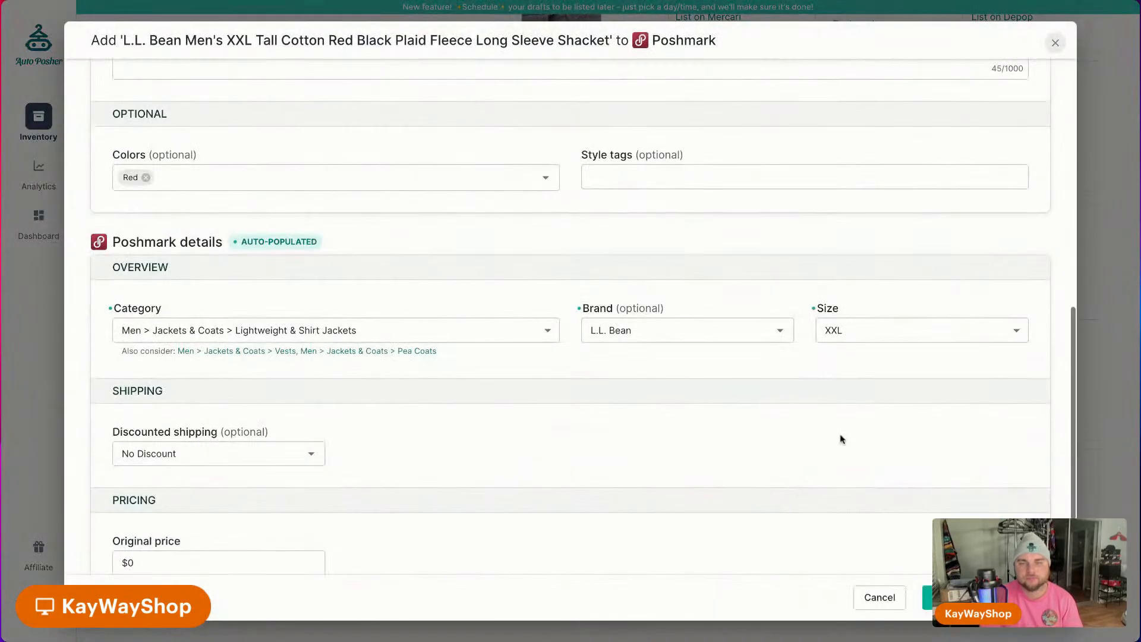
left_click(876, 335)
left_click(909, 355)
scroll(854, 524, "down", 1)
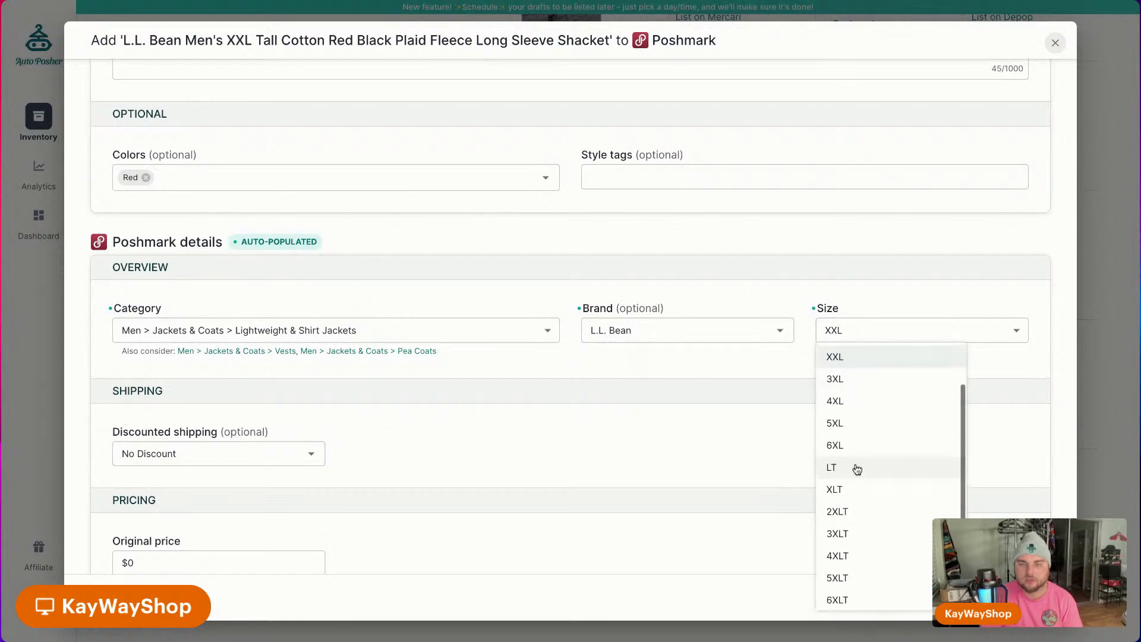
left_click(849, 506)
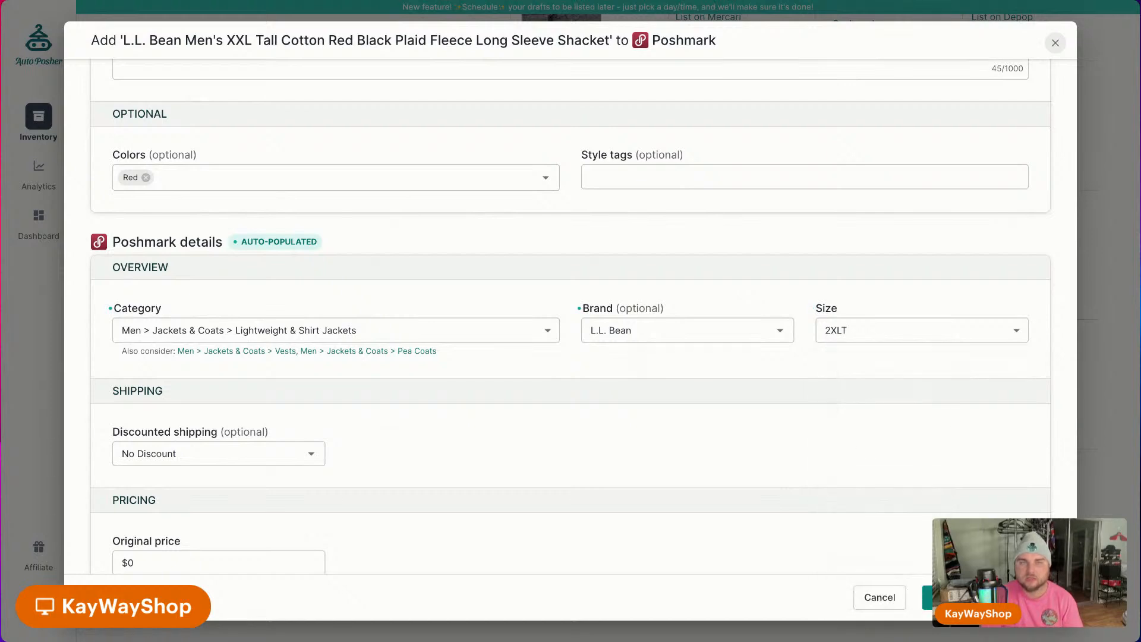
left_click(981, 598)
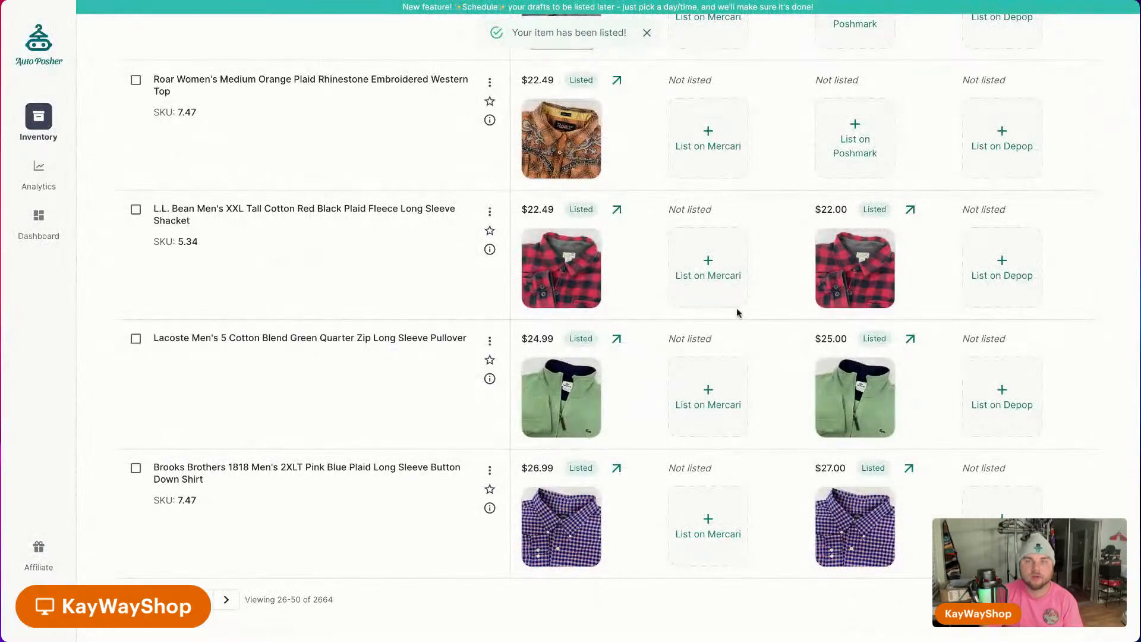
List the Roar orange plaid western top and the Untuckit large linen gray shirt on Poshmark with the auto-filled details.
left_click(820, 148)
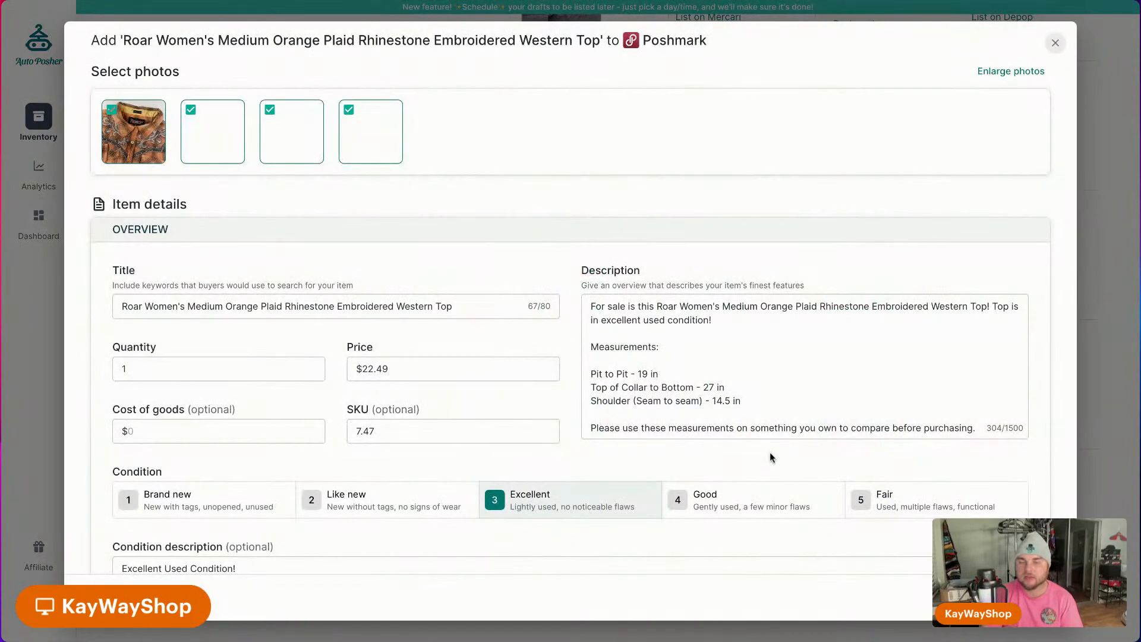
scroll(790, 489, "down", 10)
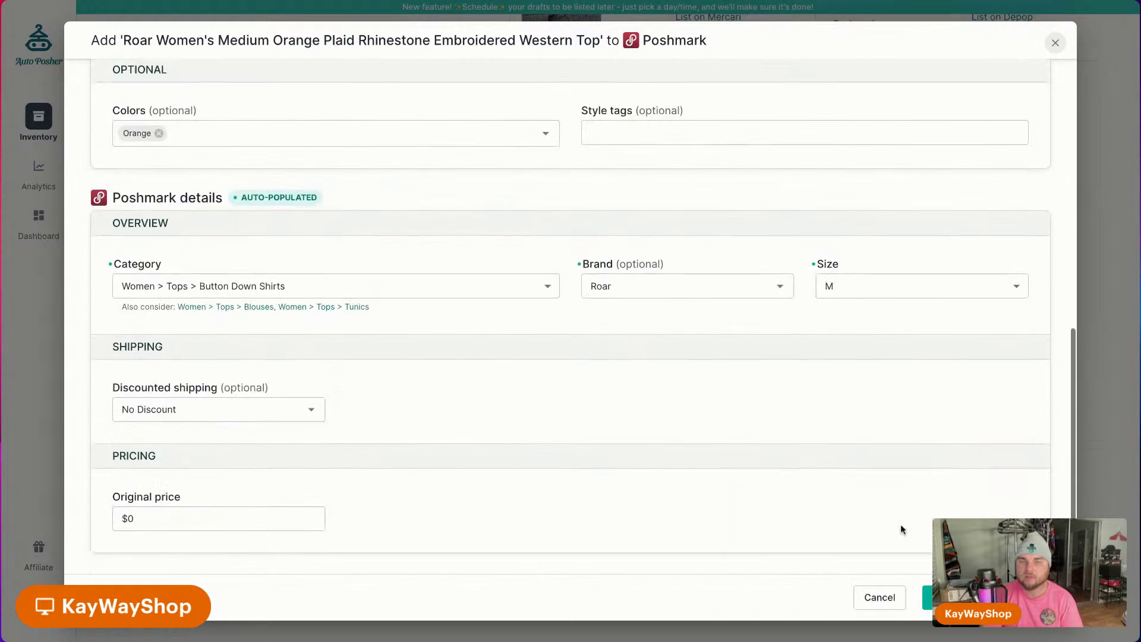
left_click(929, 598)
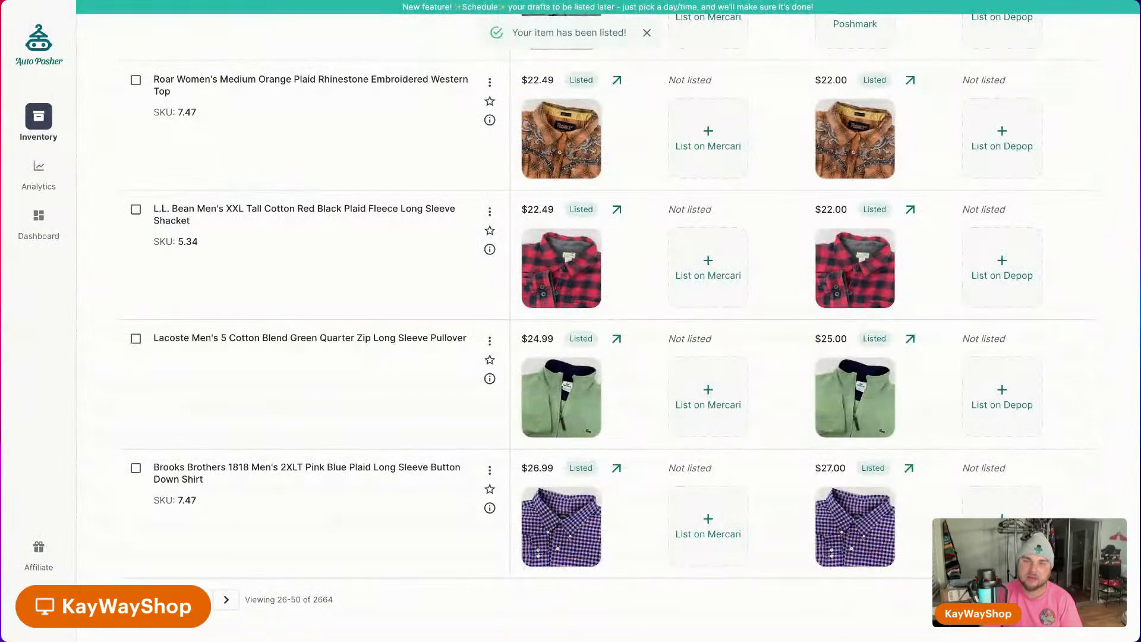
scroll(969, 458, "up", 5)
left_click(860, 308)
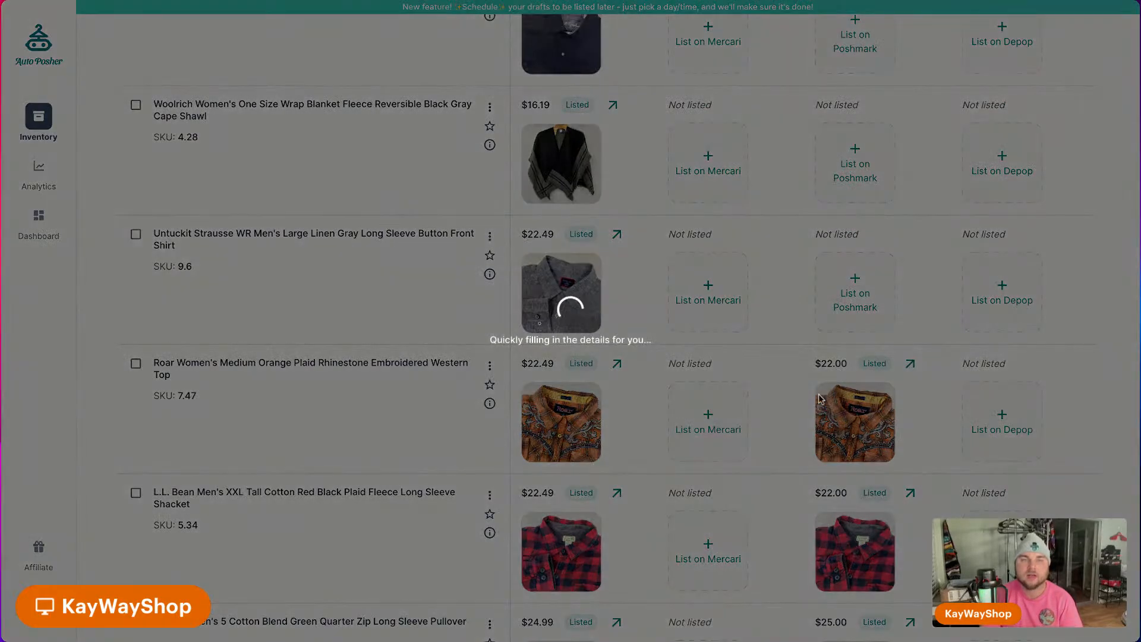
scroll(814, 467, "down", 10)
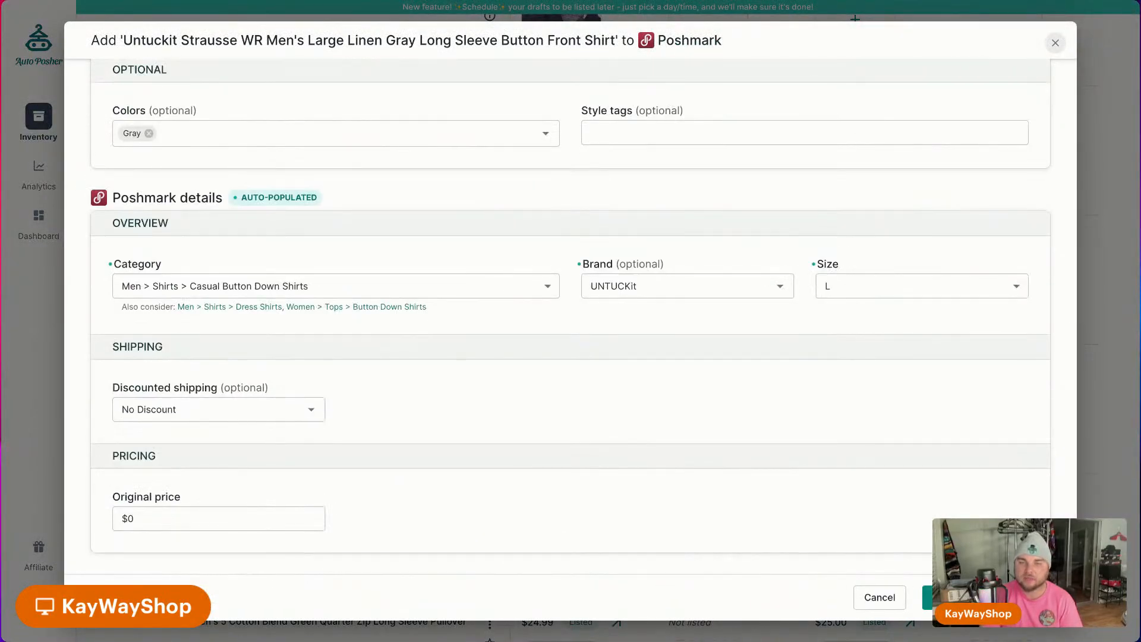
left_click(929, 598)
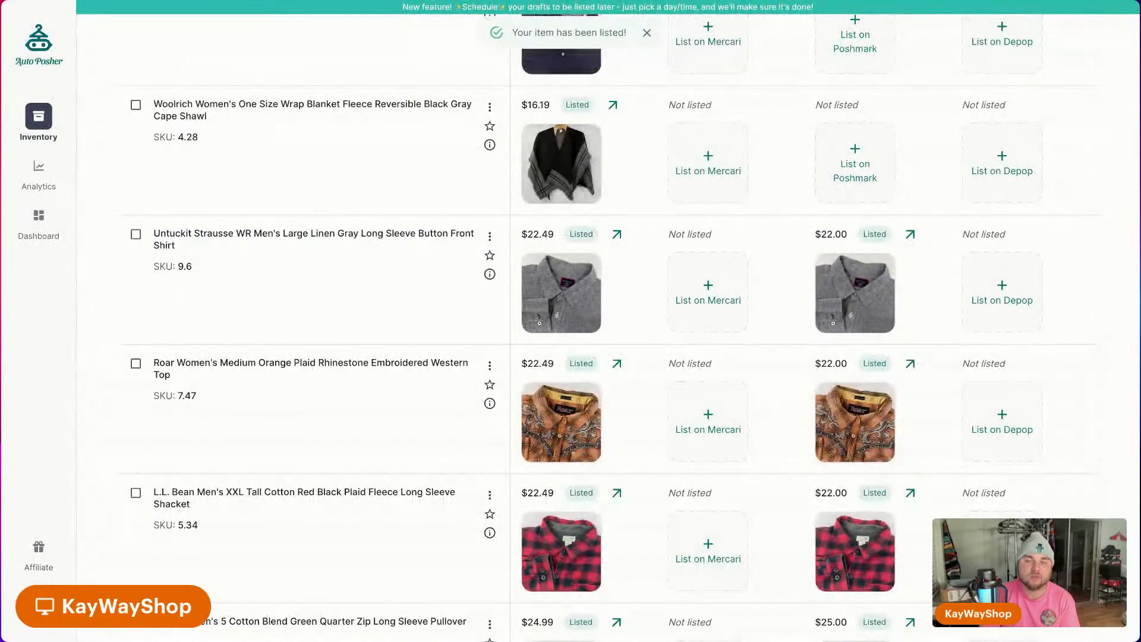
List the Woolrich black gray cape shawl and the Robert Graham black tropical shirt on Poshmark with the auto-filled details.
scroll(805, 290, "up", 4)
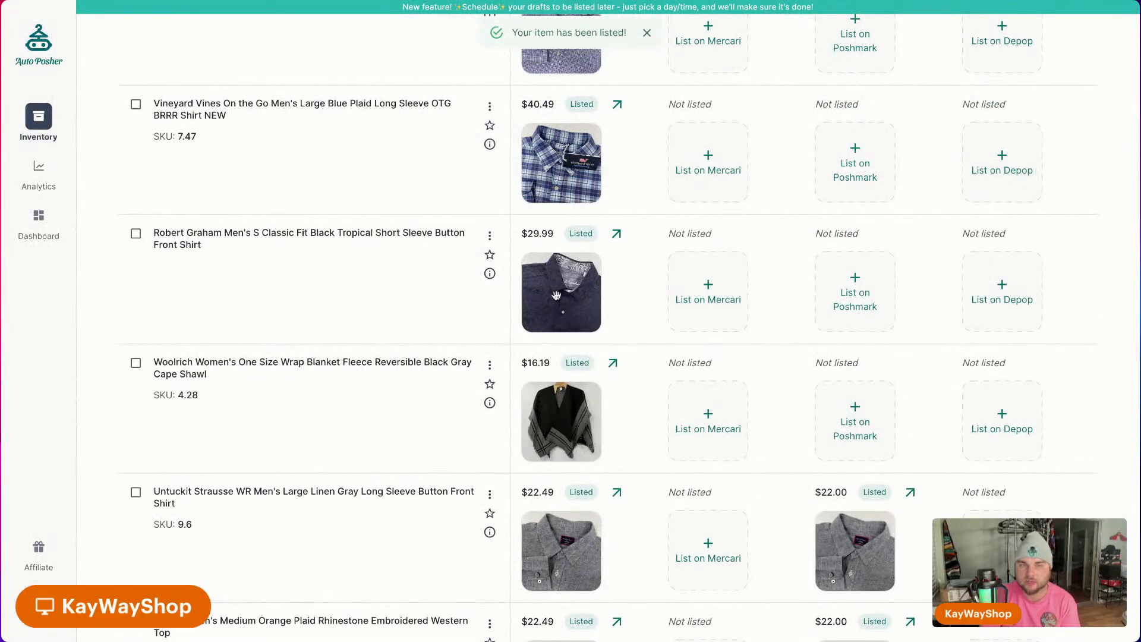
left_click(858, 436)
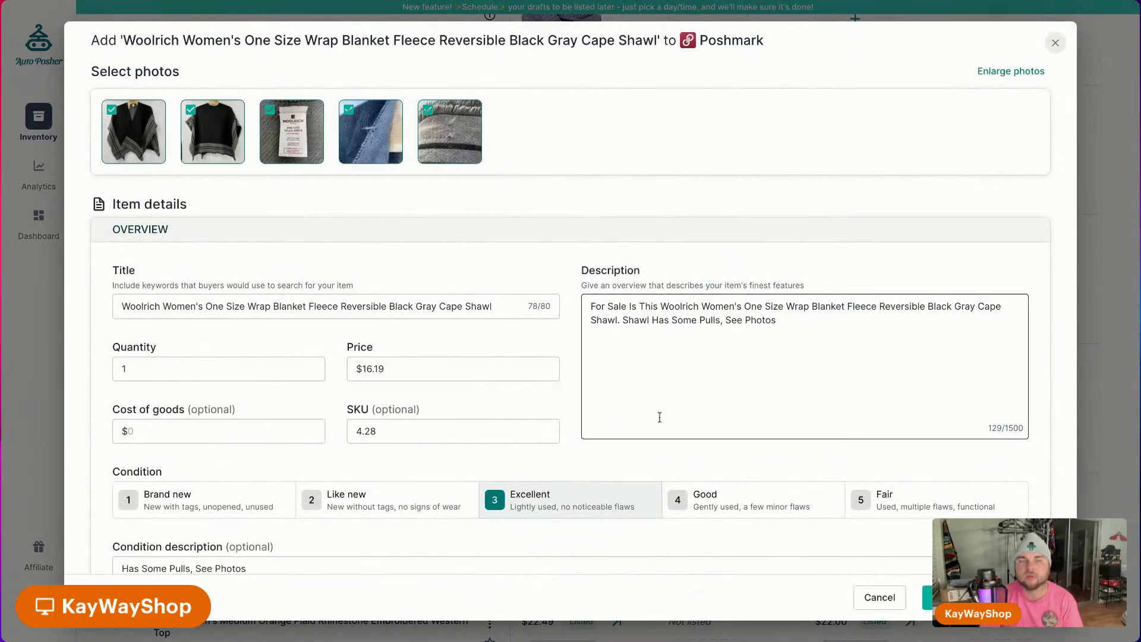
scroll(671, 425, "down", 10)
left_click(928, 597)
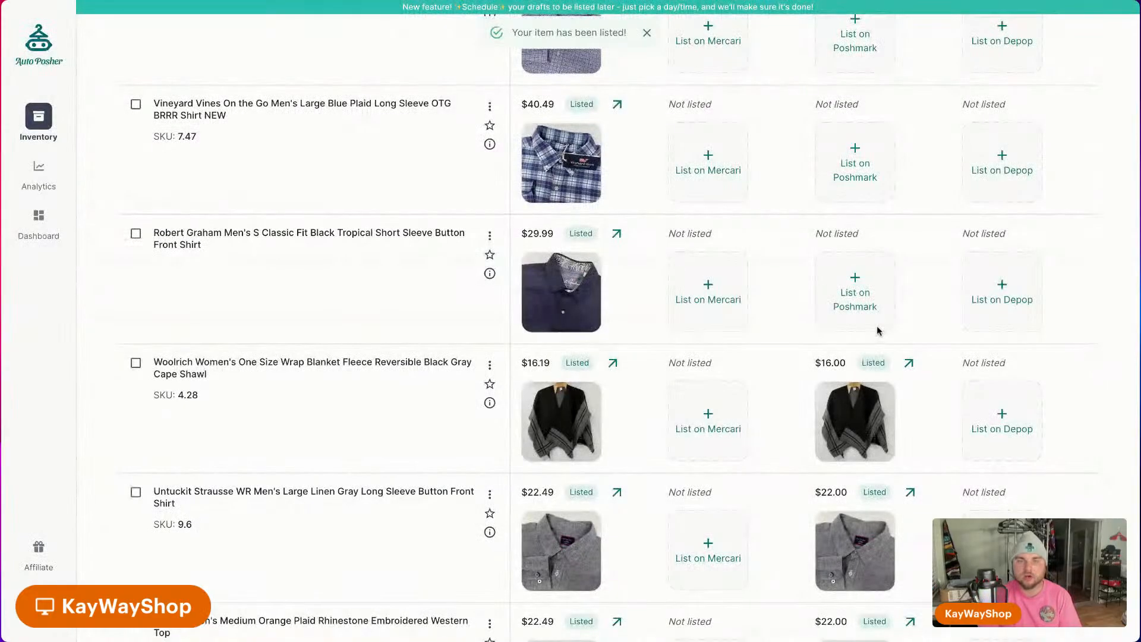
left_click(845, 292)
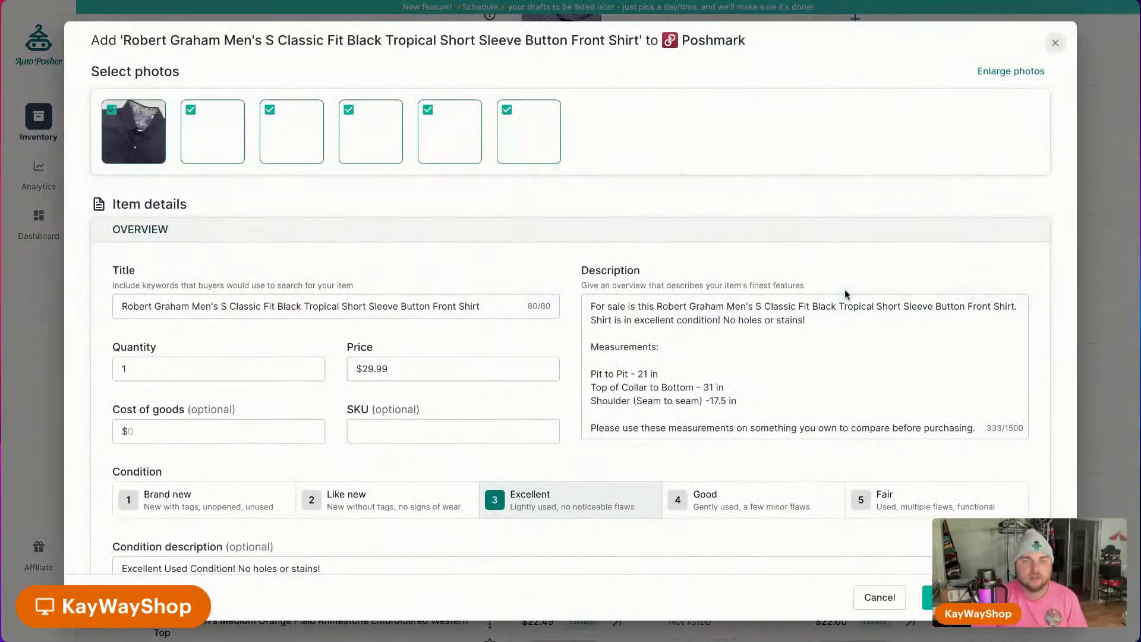
scroll(862, 455, "down", 10)
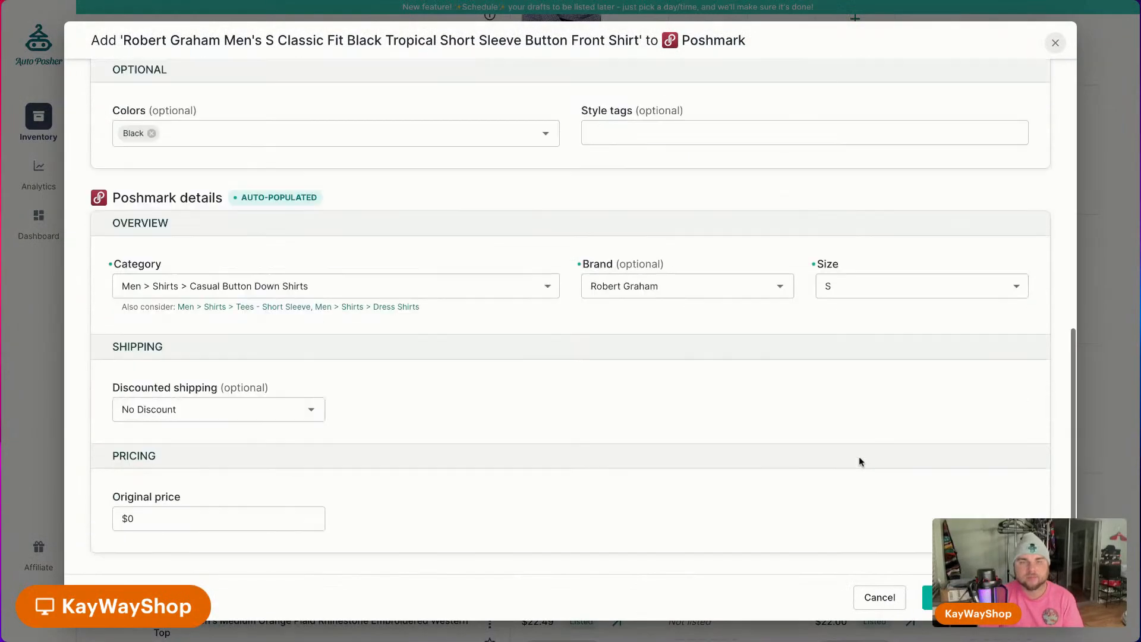
left_click(981, 597)
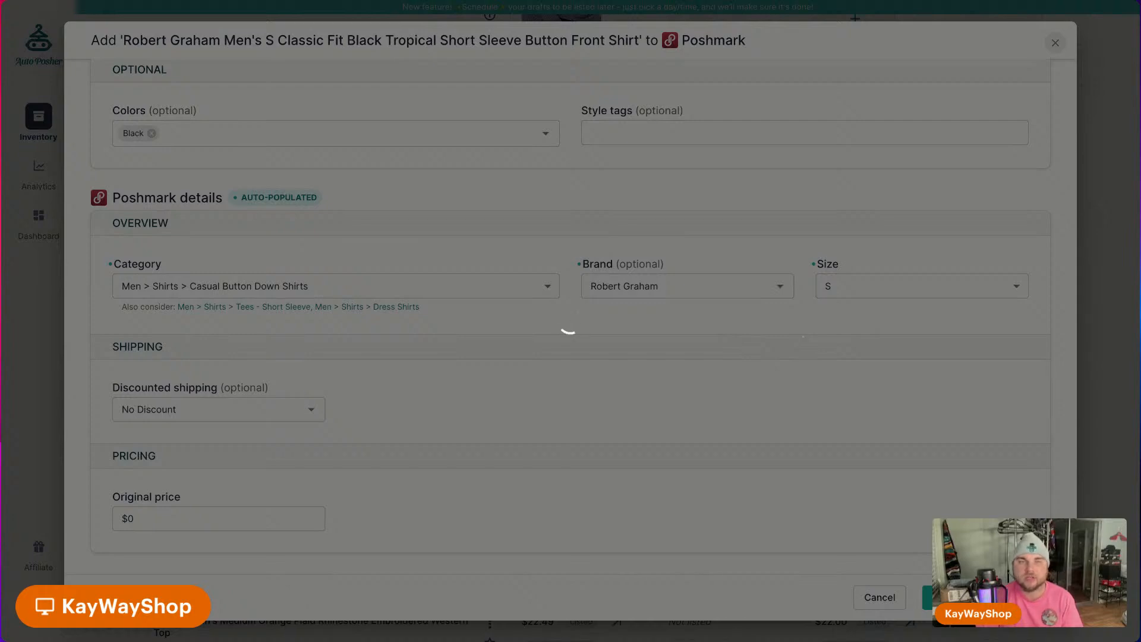
List the Vineyard Vines On the Go large blue plaid shirt on Poshmark with the auto-filled details.
scroll(805, 349, "up", 3)
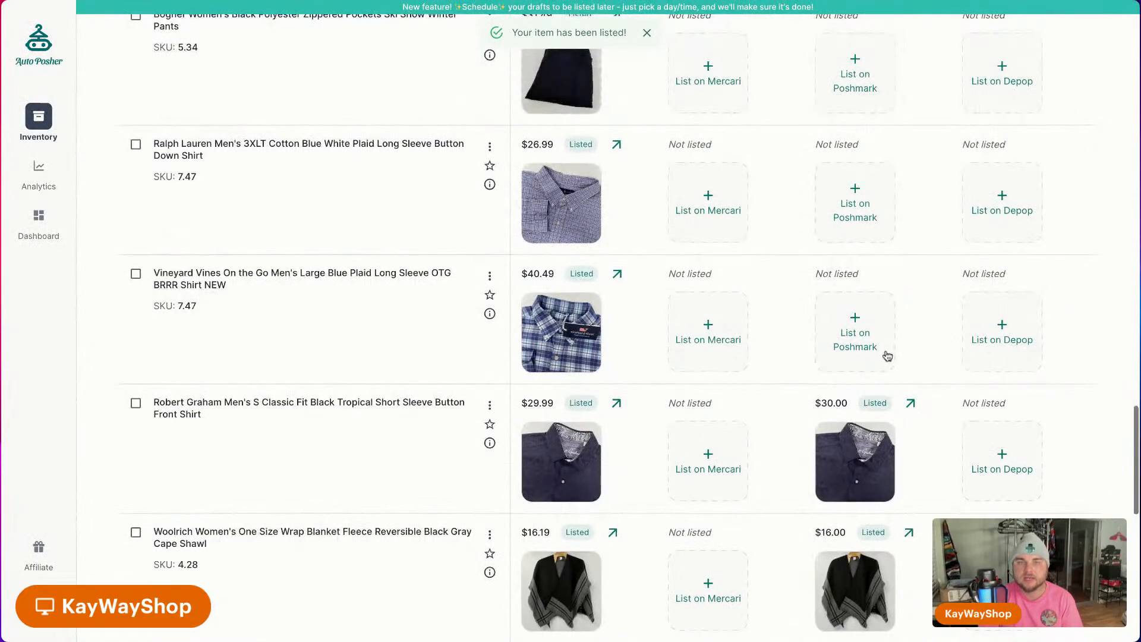
left_click(860, 343)
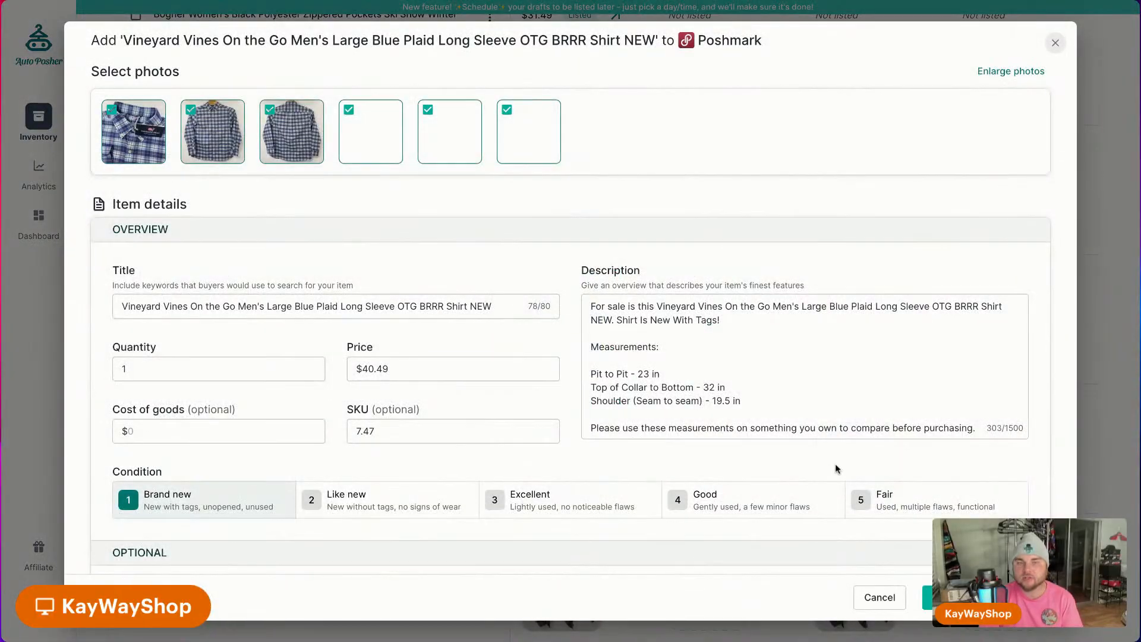
scroll(832, 463, "down", 8)
left_click(951, 598)
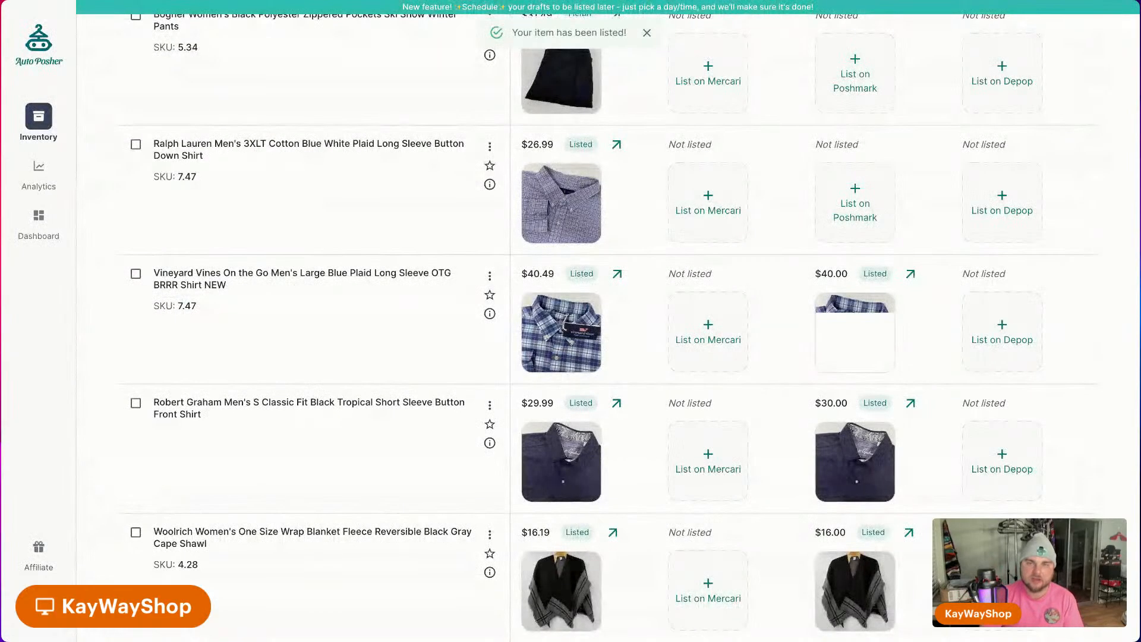
Set the Ralph Lauren blue white plaid button down shirt's size to 3XLT and list it on Poshmark.
left_click(855, 219)
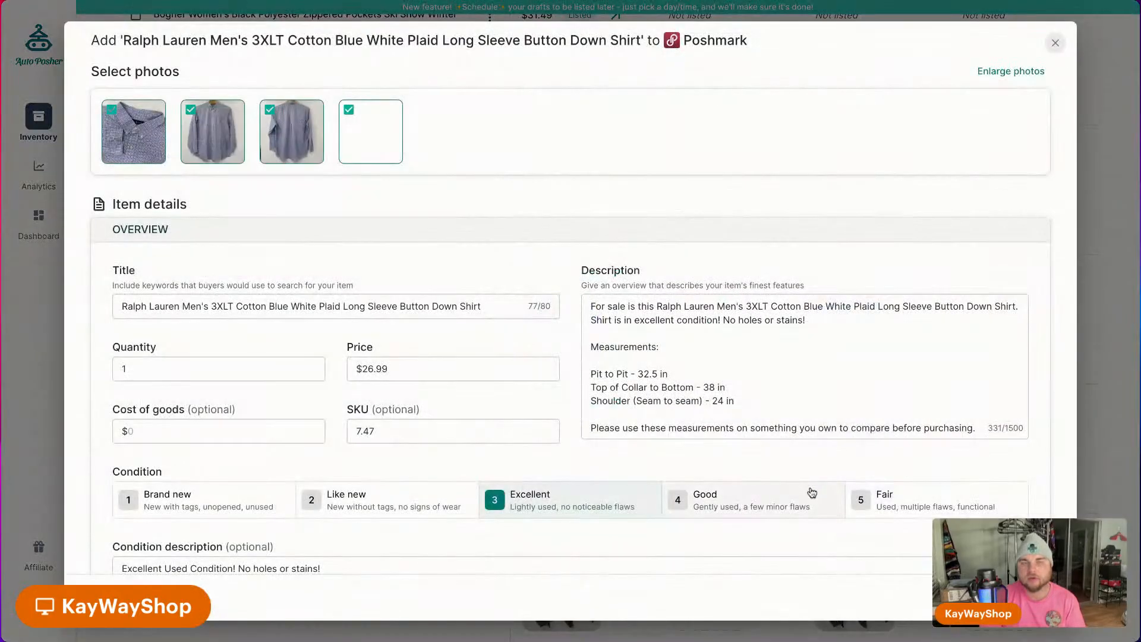
scroll(865, 321, "down", 10)
left_click(862, 326)
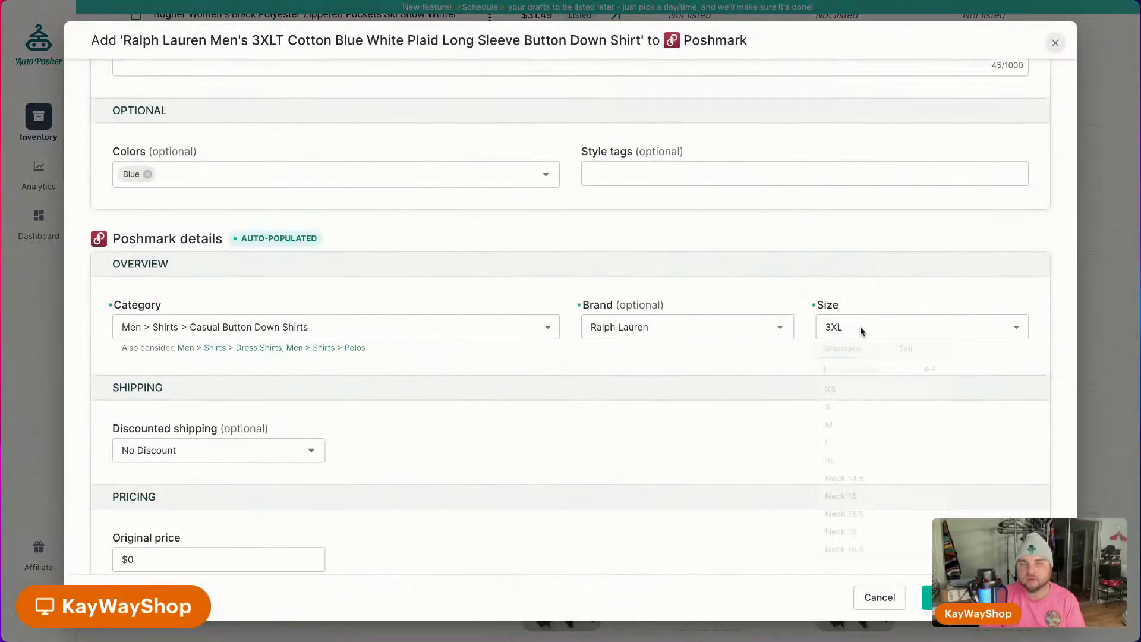
left_click(907, 352)
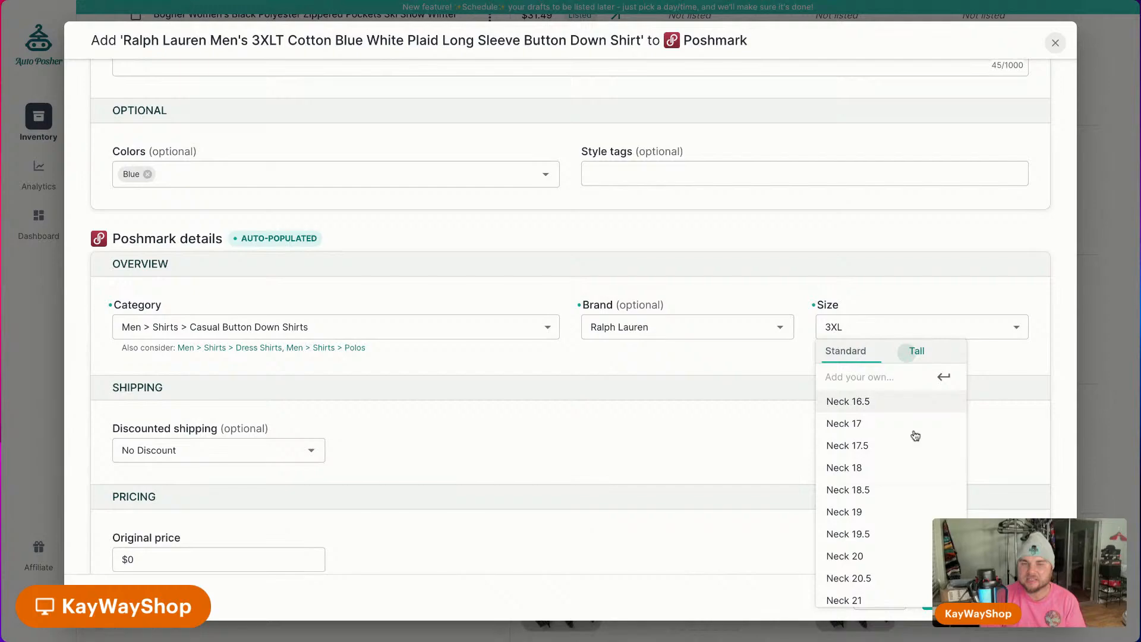
left_click(915, 435)
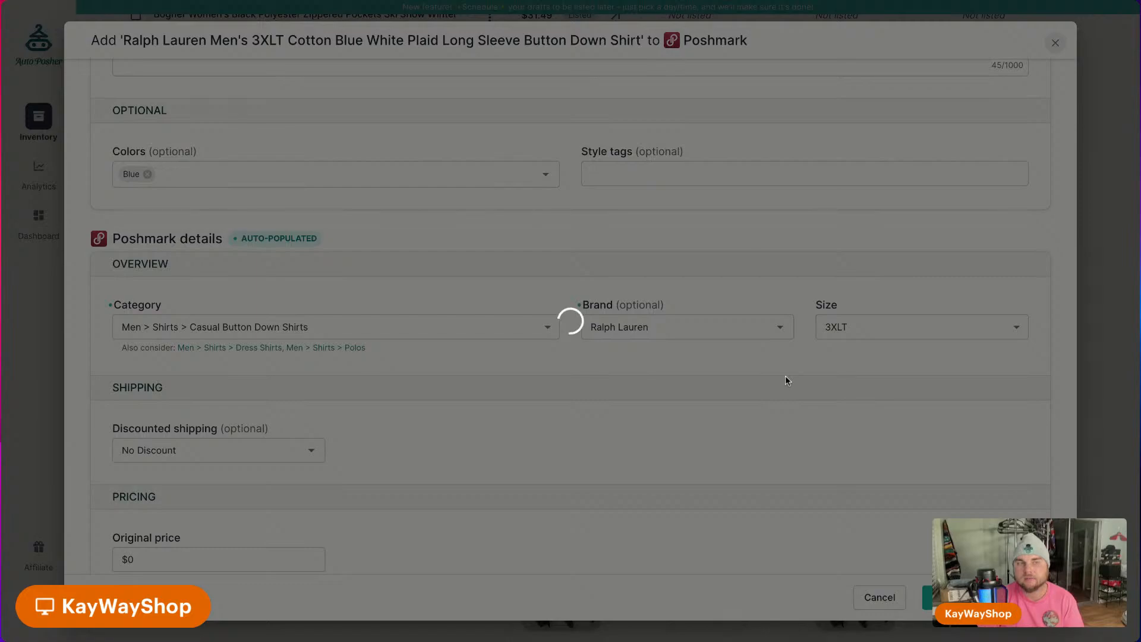
List the Bogner women's black ski snow winter pants on Poshmark with the auto-filled details.
scroll(726, 358, "up", 1)
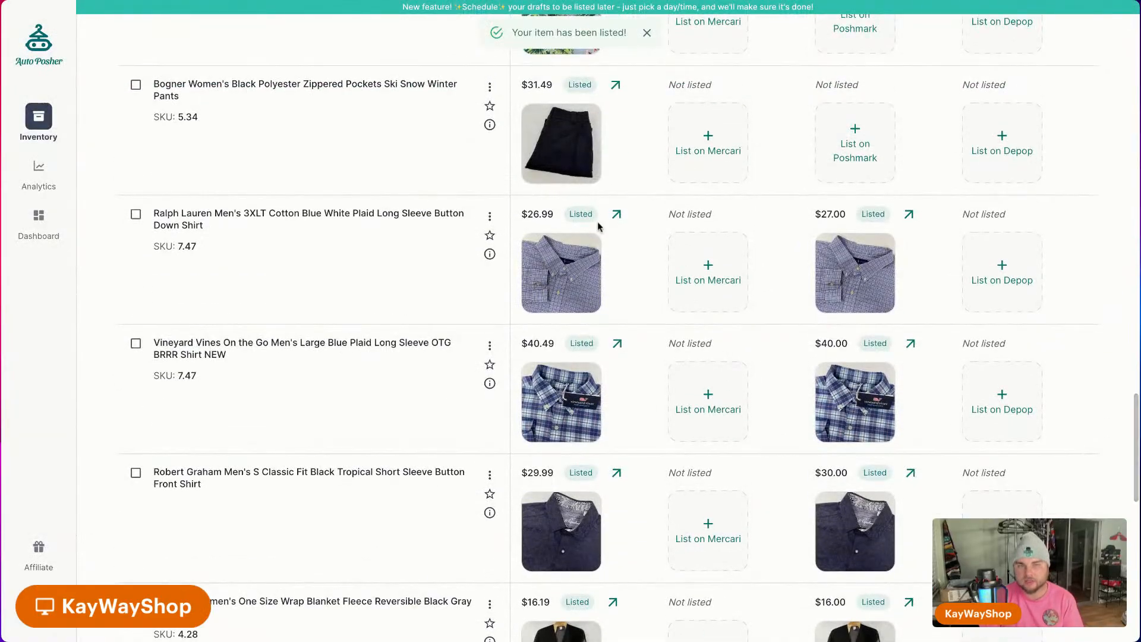
left_click(844, 150)
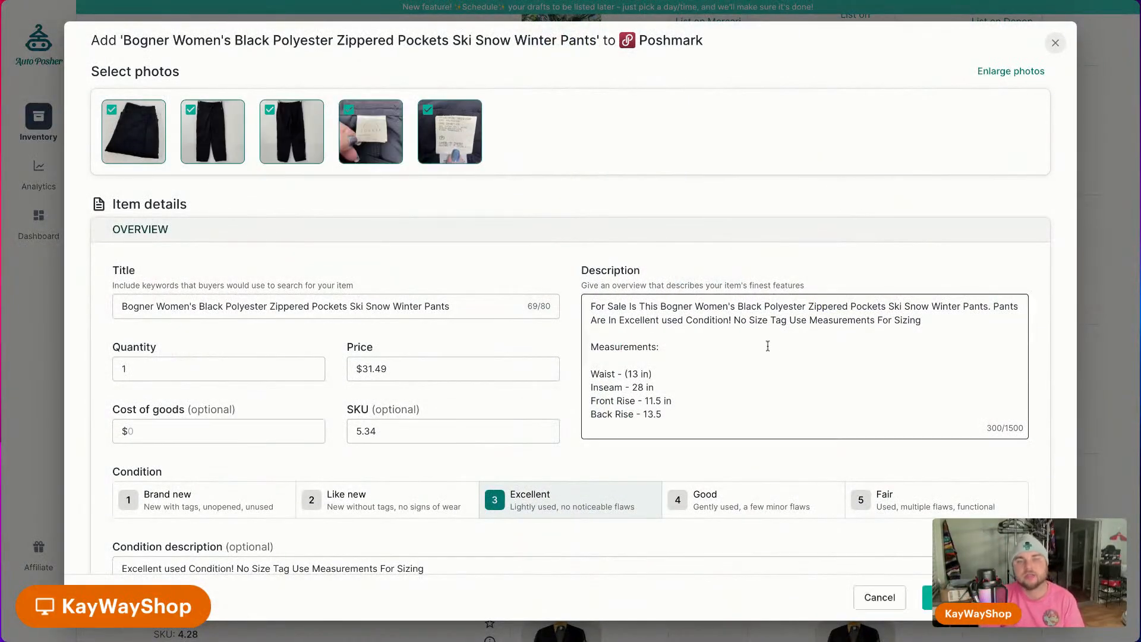
scroll(812, 439, "down", 10)
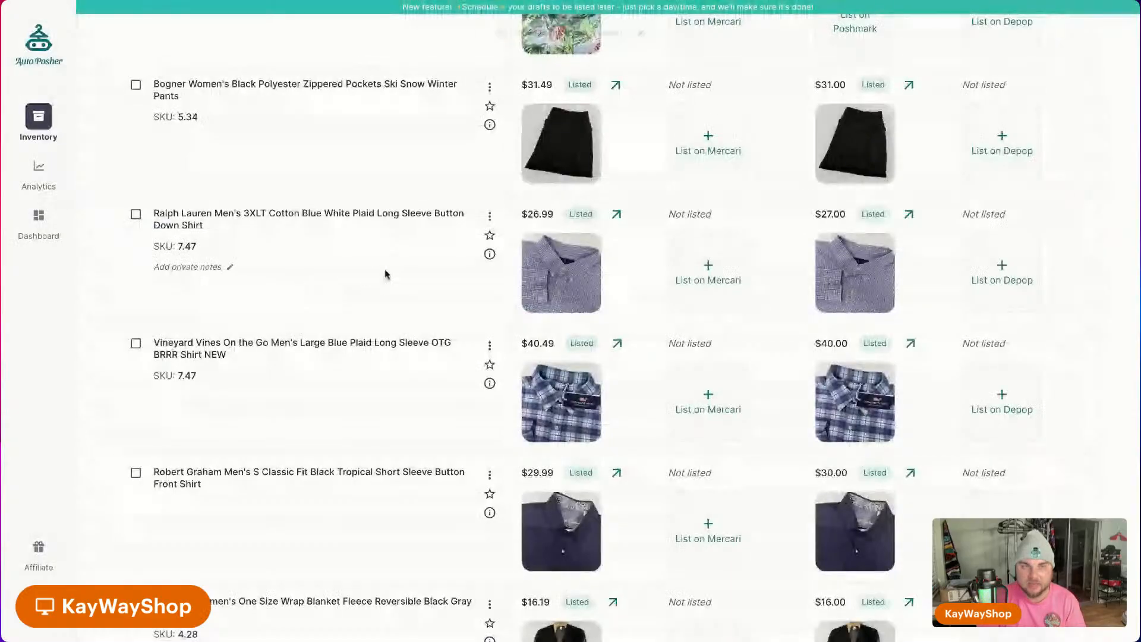
Review the Ralph Lauren XL slim fit multicolor tropical shirt's auto-filled details and list it on Poshmark.
scroll(743, 357, "up", 6)
left_click(872, 384)
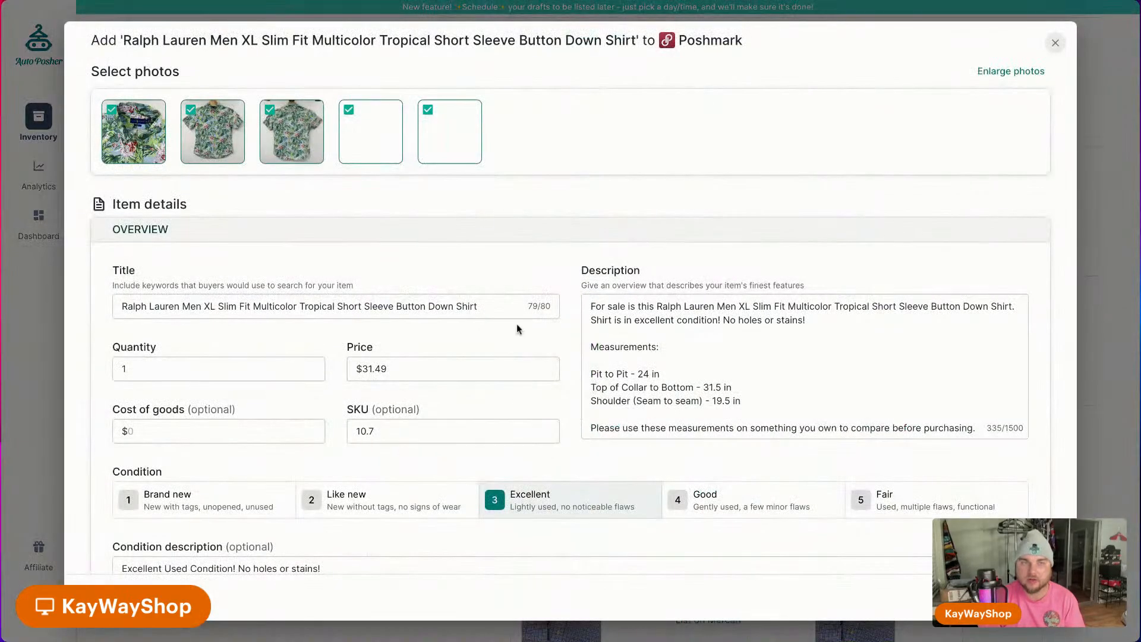
scroll(537, 458, "down", 6)
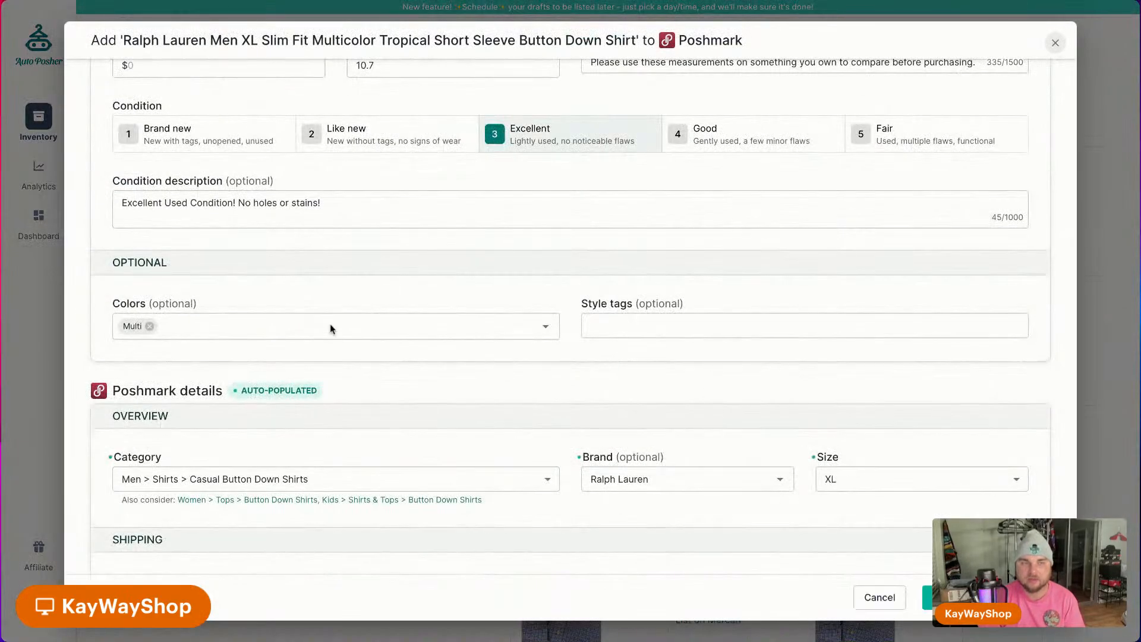
scroll(308, 386, "up", 6)
scroll(433, 387, "down", 6)
scroll(683, 214, "up", 3)
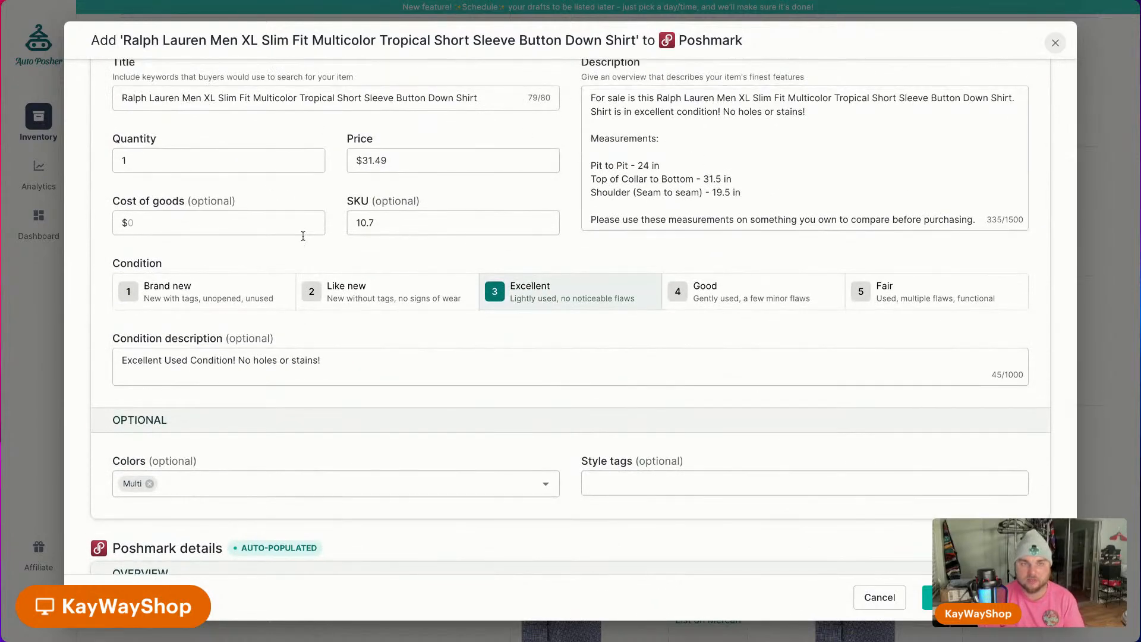
scroll(424, 337, "down", 1)
left_click(182, 157)
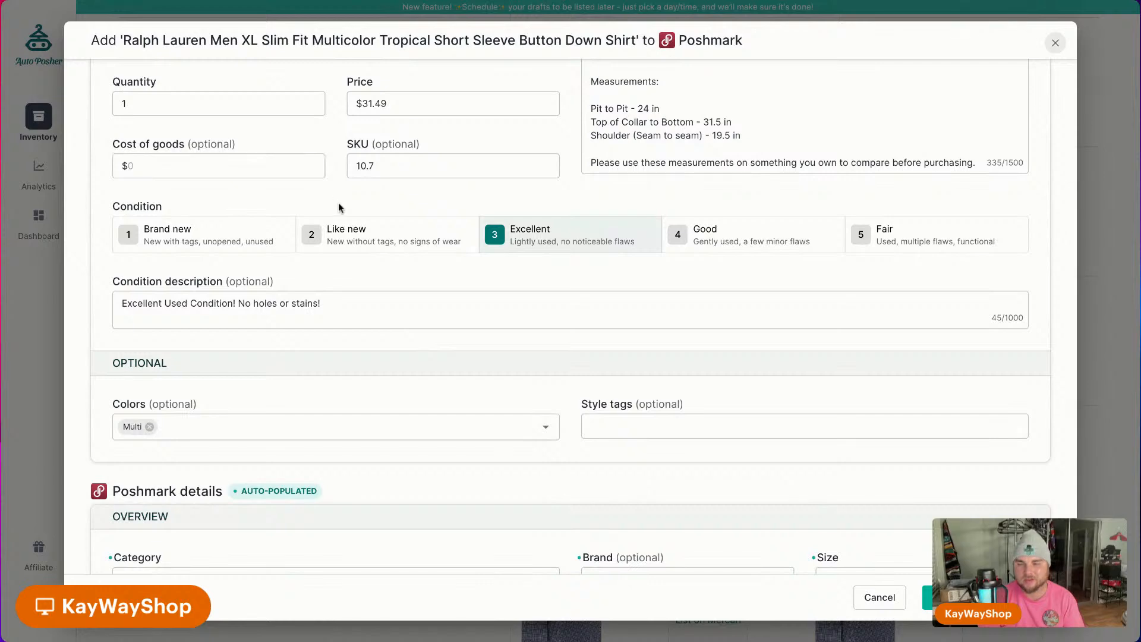
scroll(444, 330, "down", 5)
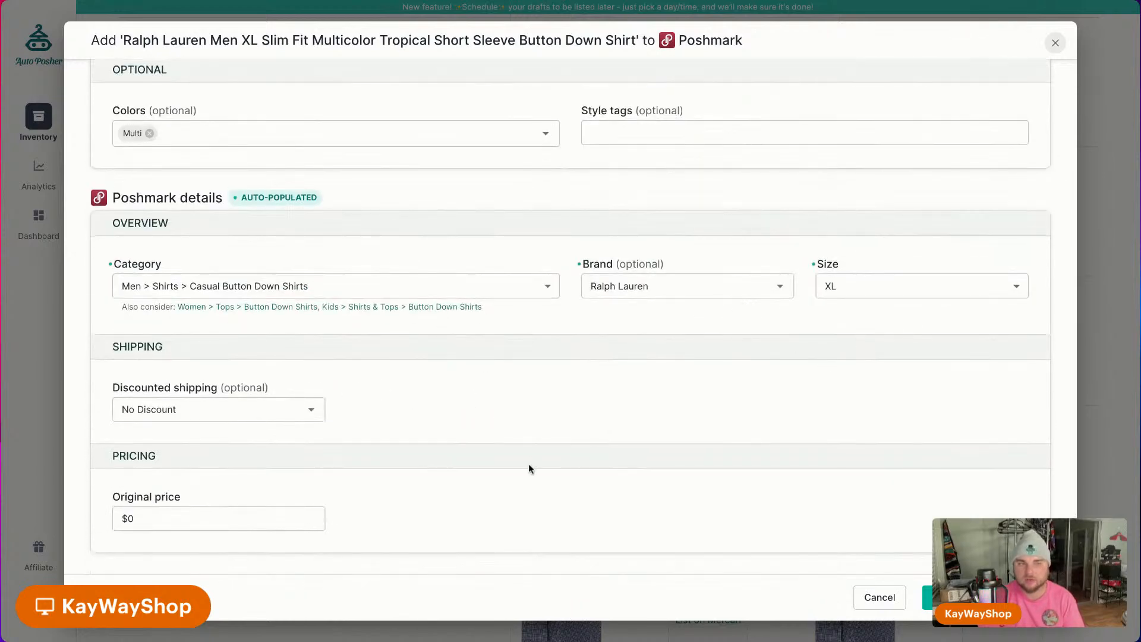
left_click(951, 597)
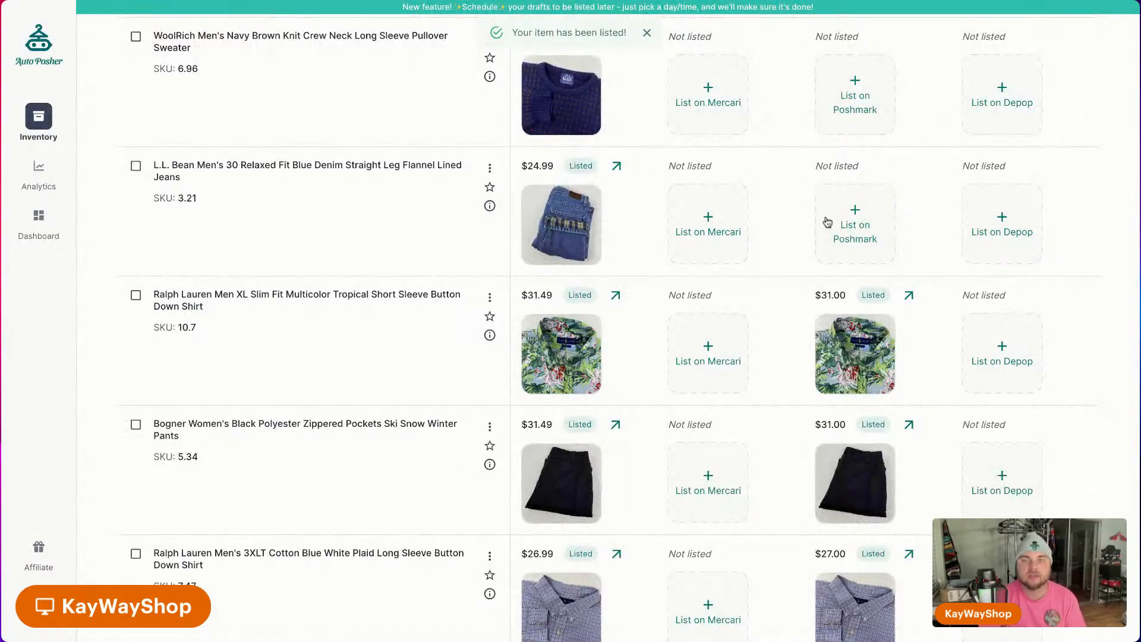
List the L.L. Bean men's 30 relaxed fit flannel lined jeans on Poshmark with the auto-filled details.
left_click(855, 224)
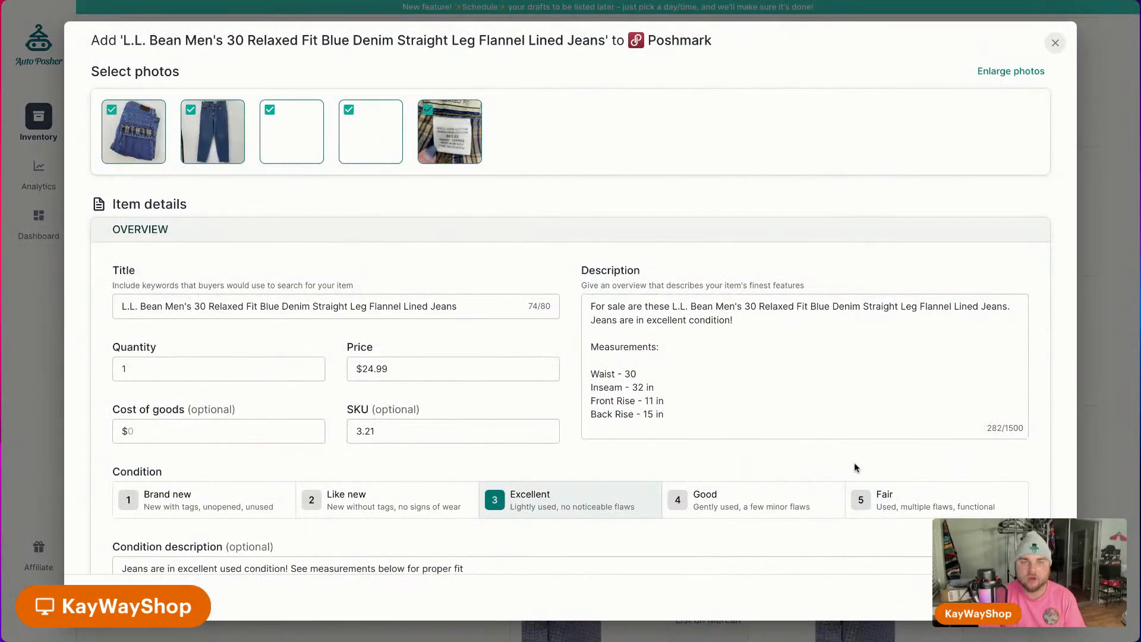
scroll(853, 466, "down", 10)
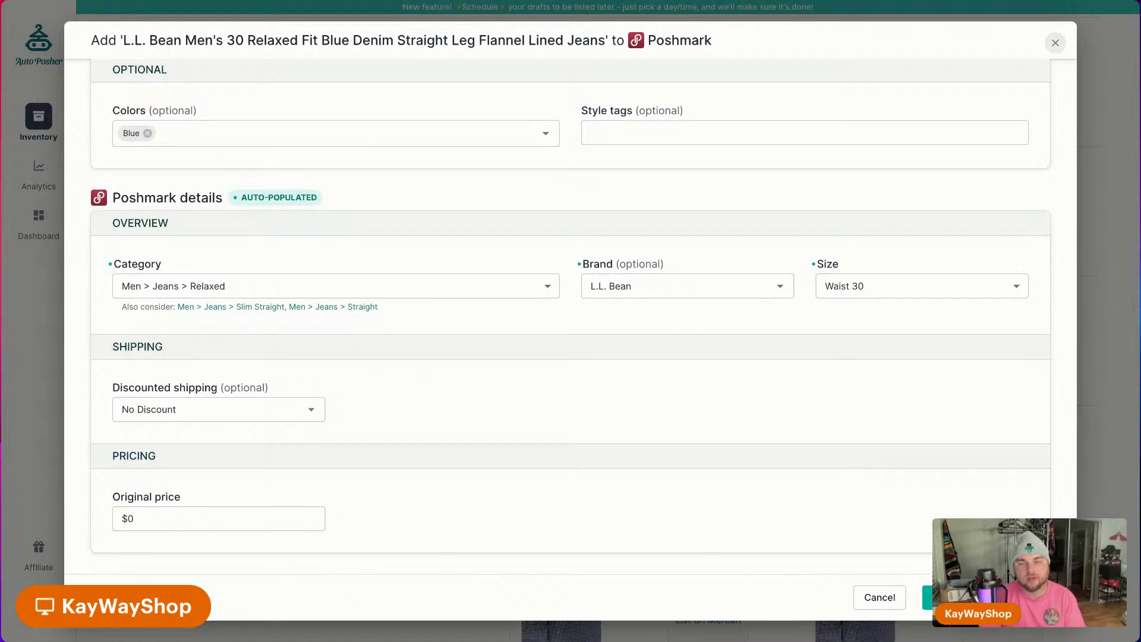
left_click(928, 597)
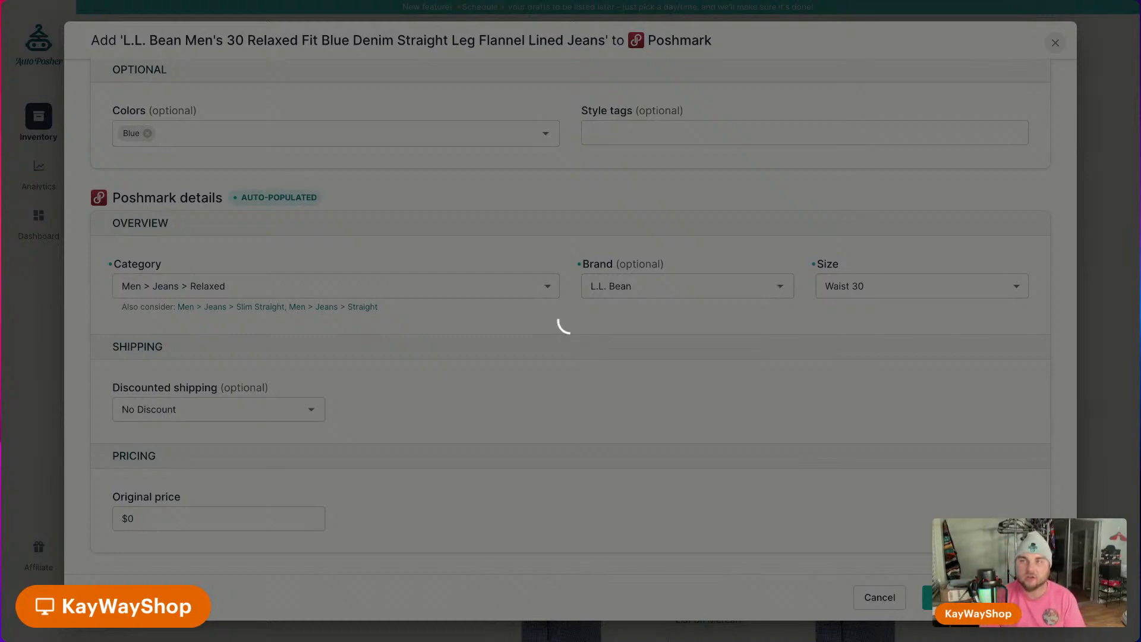
List the WoolRich men's navy brown knit crew neck sweater on Poshmark with the auto-filled details.
scroll(861, 360, "up", 5)
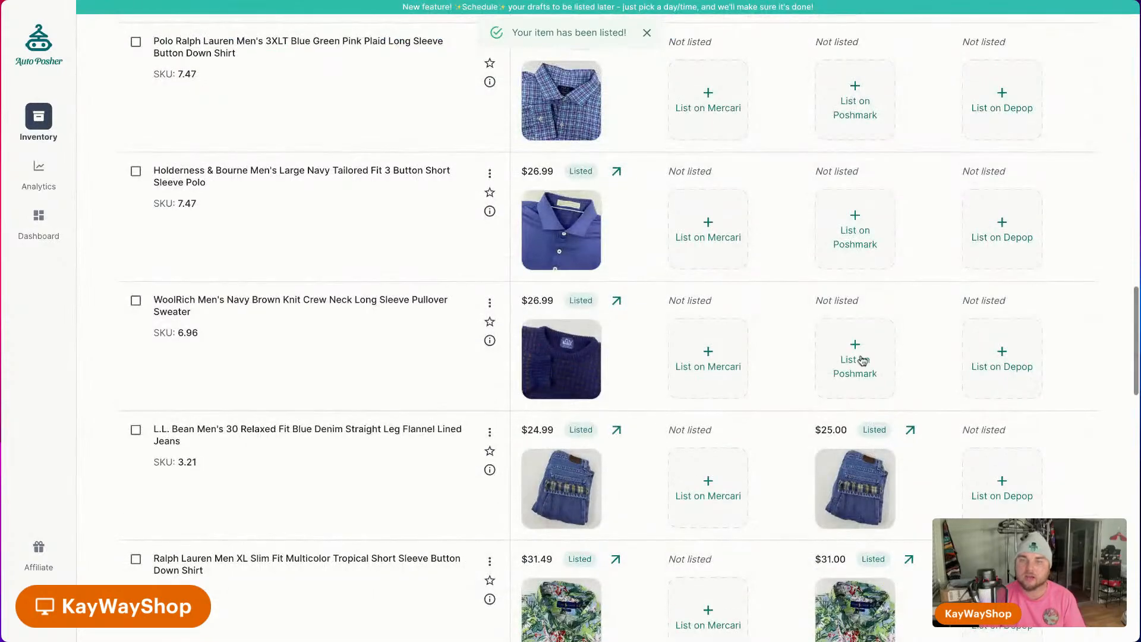
left_click(856, 359)
scroll(791, 525, "down", 10)
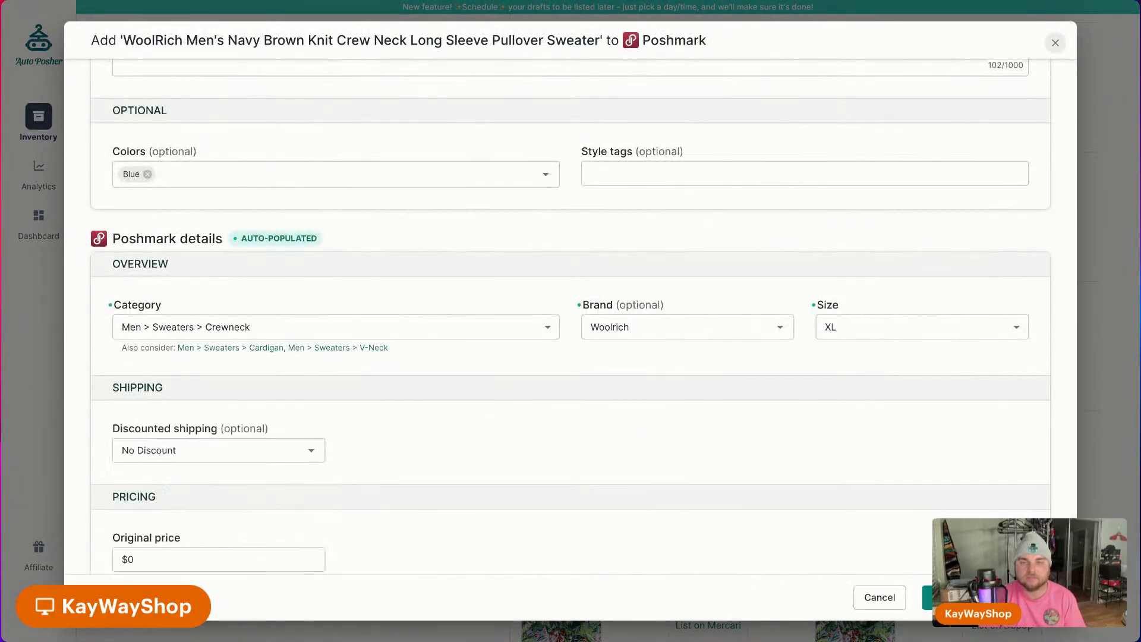
left_click(964, 598)
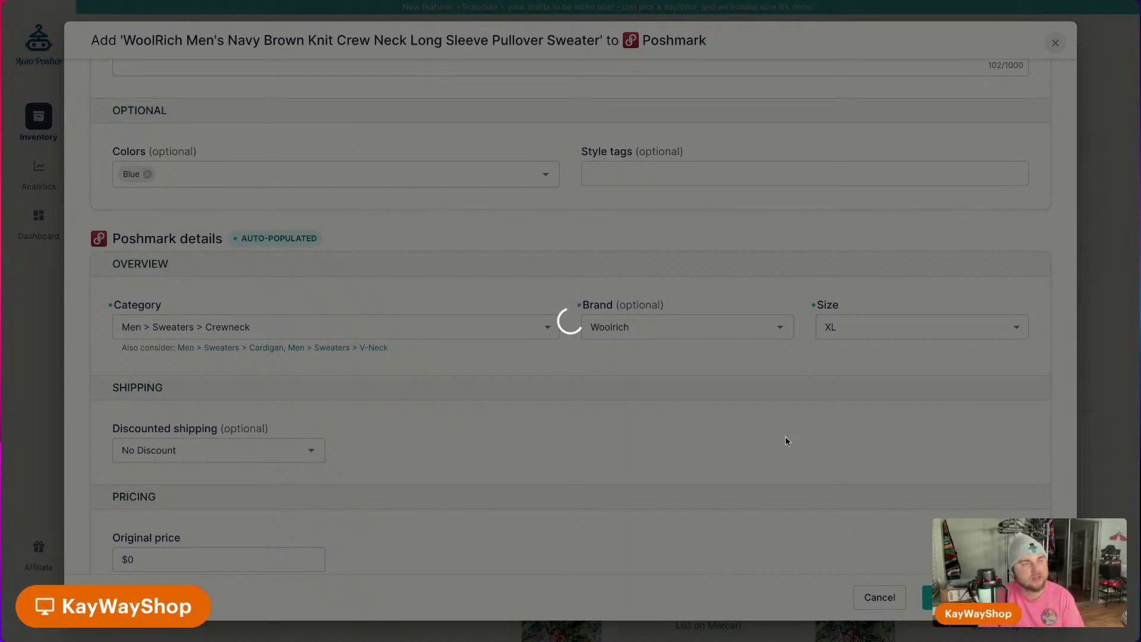
List the Holderness & Bourne men's large navy tailored fit polo on Poshmark with the auto-filled details.
scroll(786, 440, "up", 3)
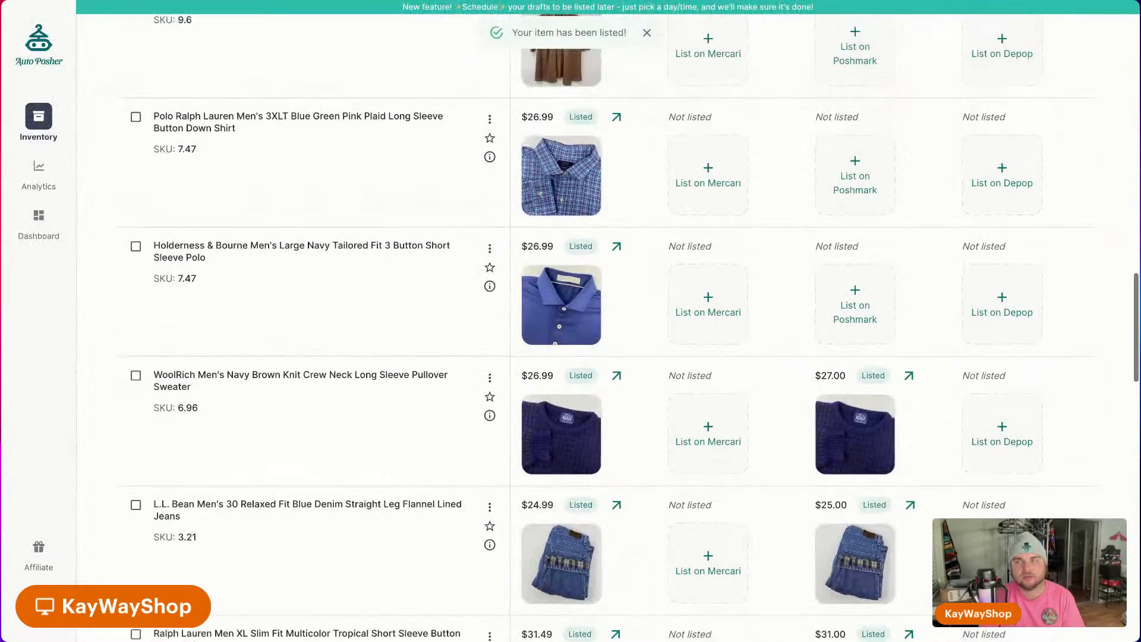
left_click(841, 383)
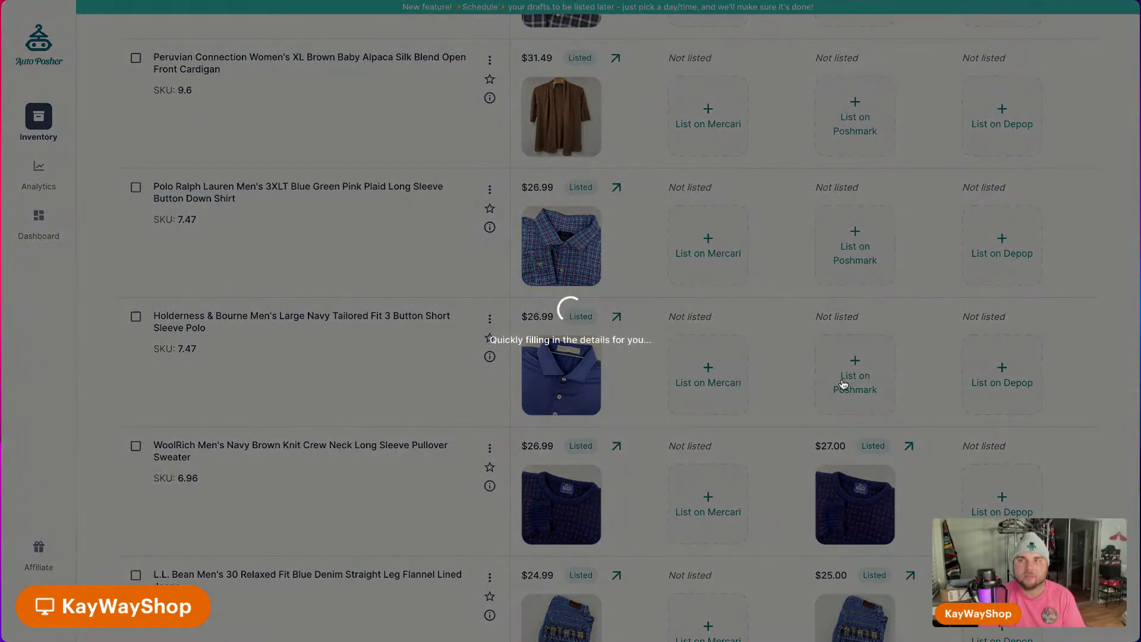
scroll(825, 479, "down", 10)
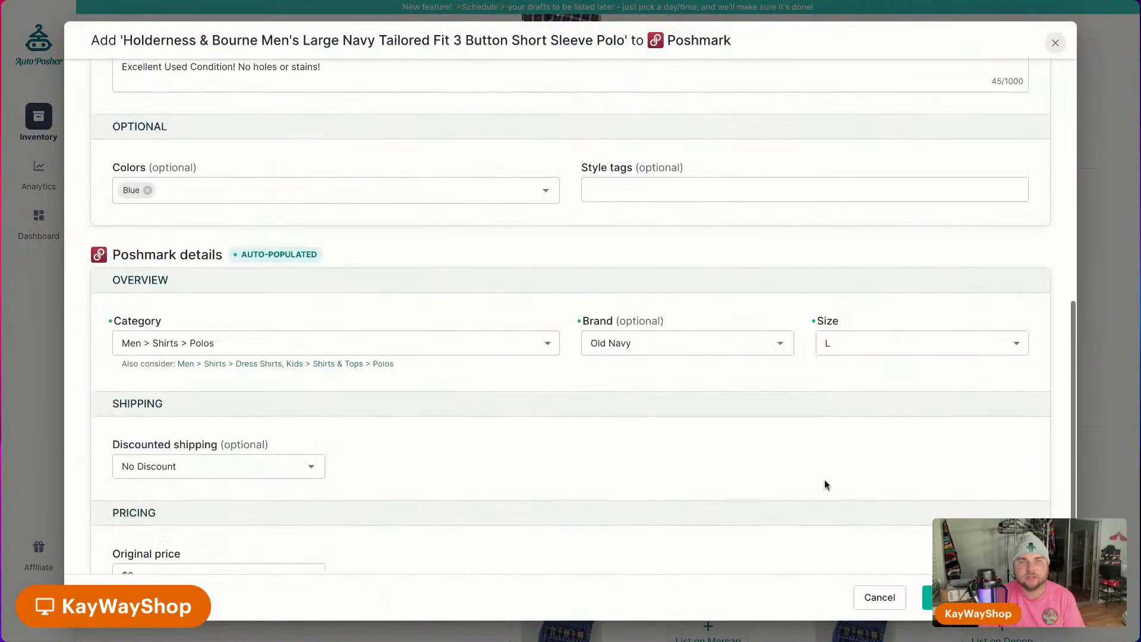
left_click(963, 598)
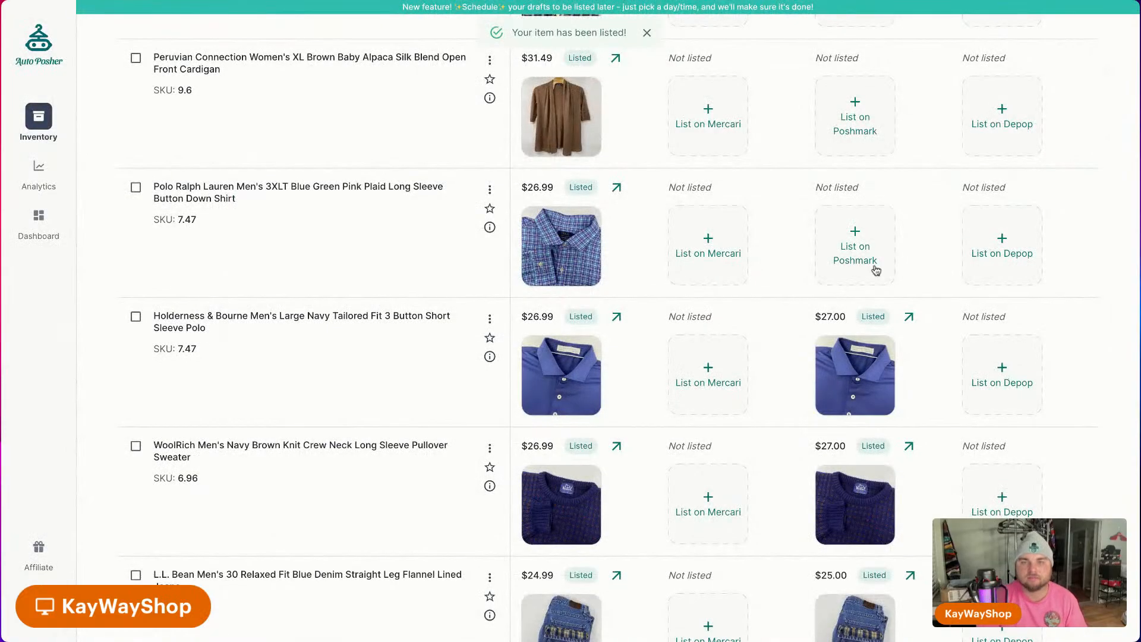
Set the Polo Ralph Lauren blue green pink plaid shirt's size to 3XLT and list it on Poshmark.
left_click(872, 266)
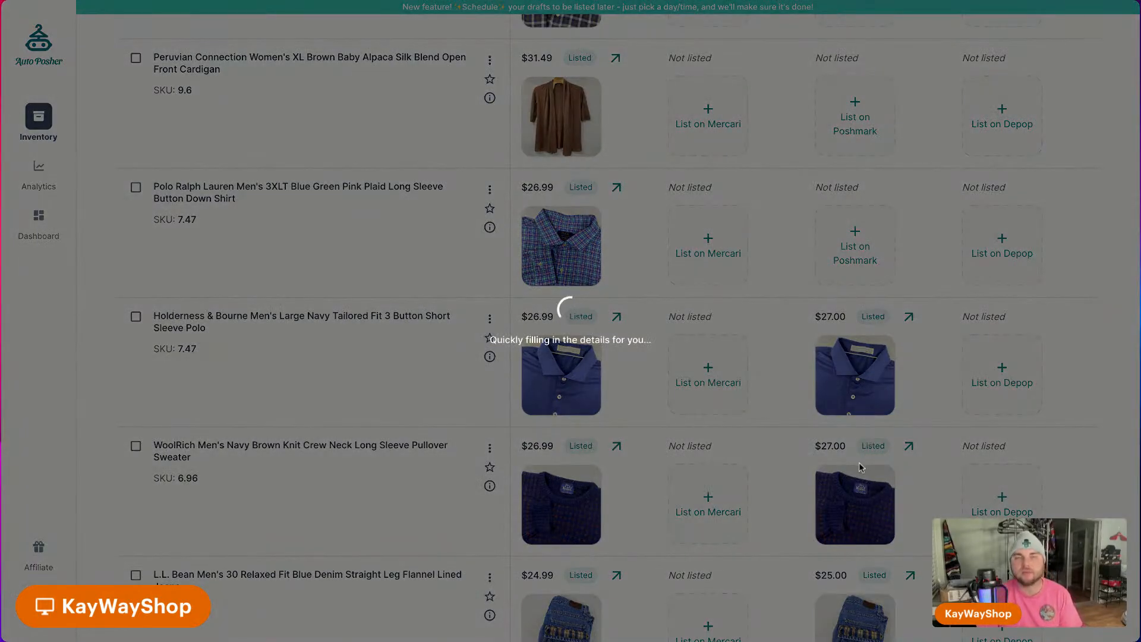
scroll(925, 468, "down", 10)
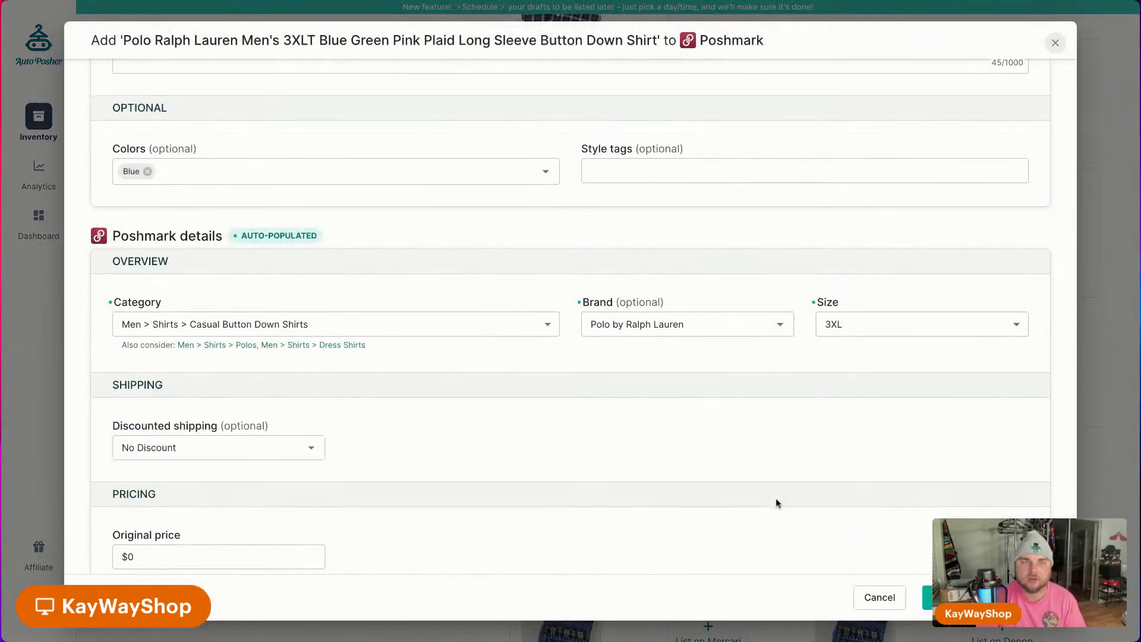
left_click(871, 313)
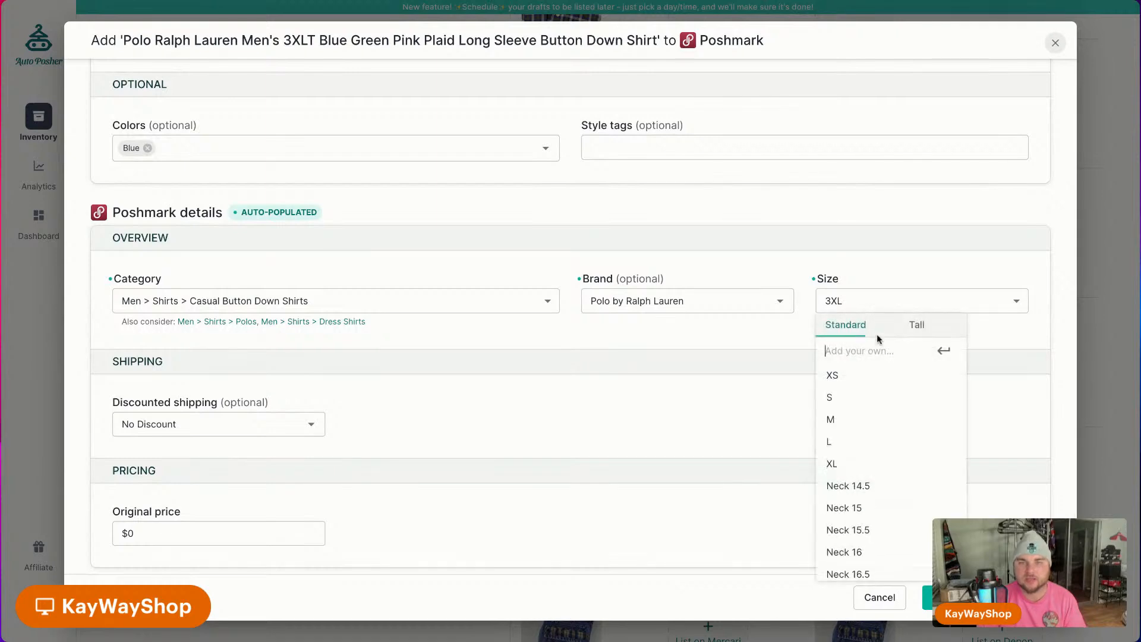
left_click(917, 325)
scroll(872, 510, "down", 5)
left_click(838, 504)
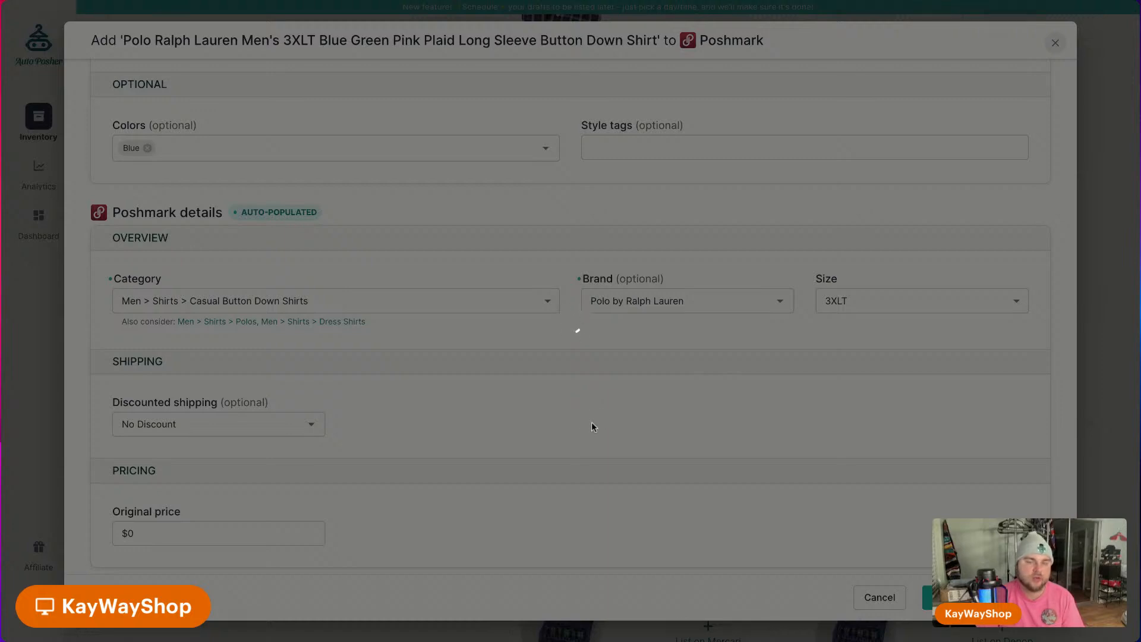
List the Peruvian Connection women's XL brown baby alpaca cardigan on Poshmark with the auto-filled details.
scroll(540, 445, "down", 15)
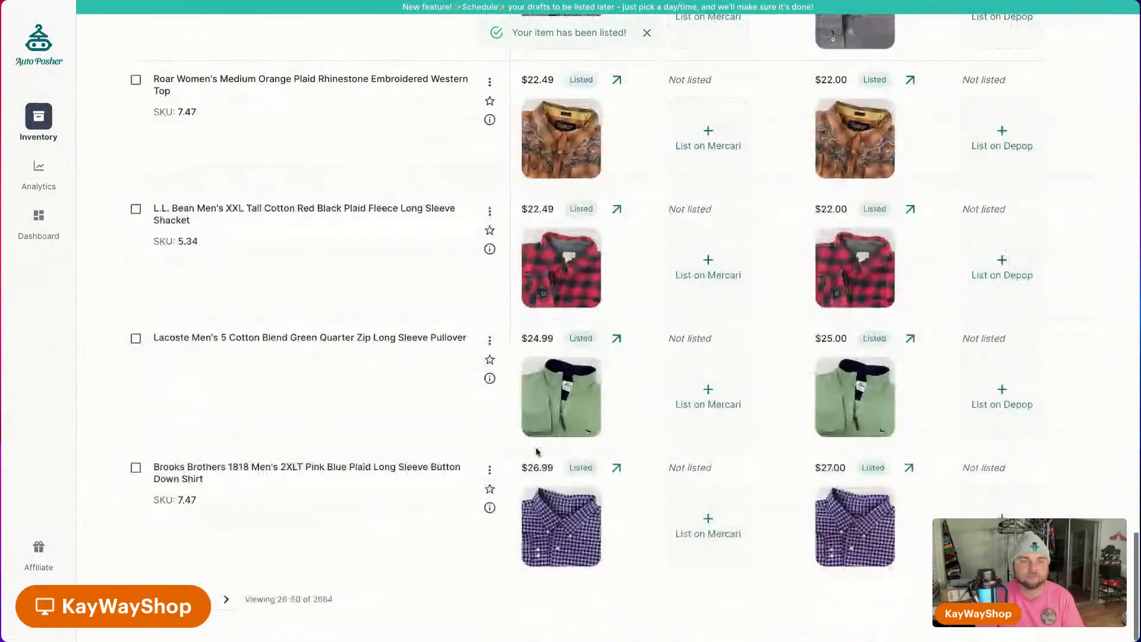
scroll(784, 454, "up", 20)
scroll(819, 462, "down", 6)
scroll(819, 462, "down", 1)
left_click(838, 408)
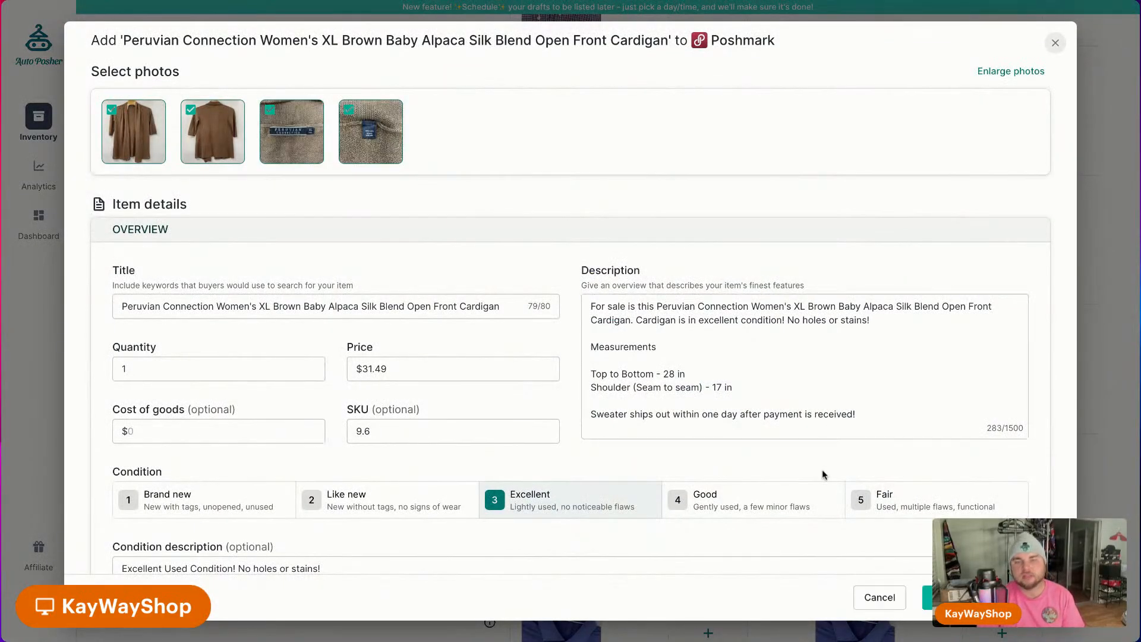
scroll(823, 469, "down", 10)
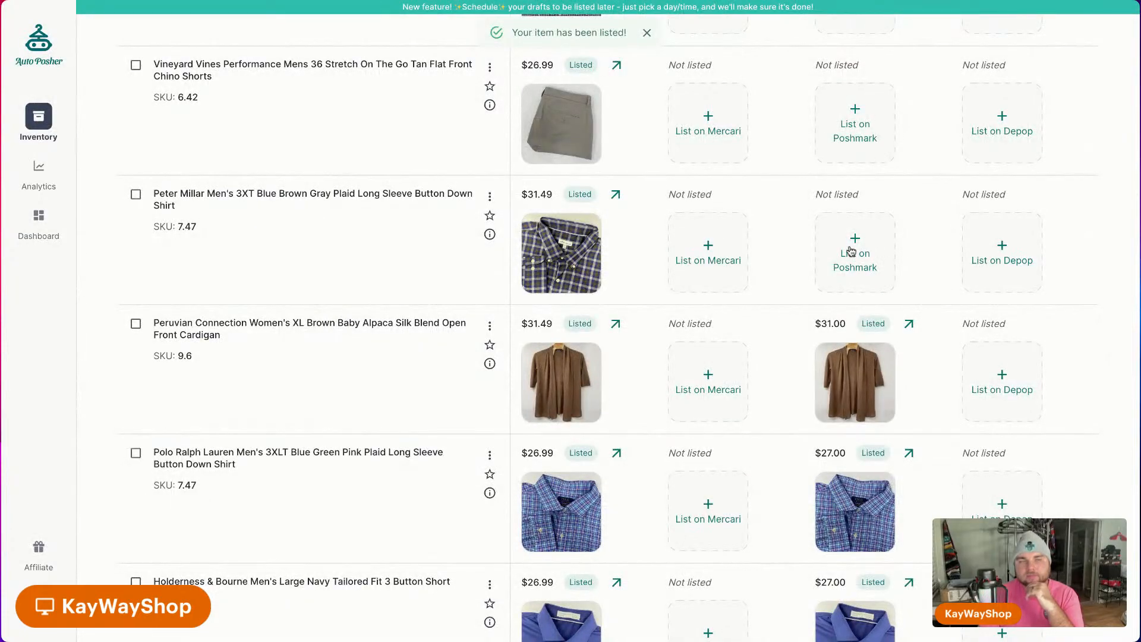
Open the Poshmark listing form for the Peter Millar blue brown gray plaid shirt and set its size to 3XLT.
left_click(851, 251)
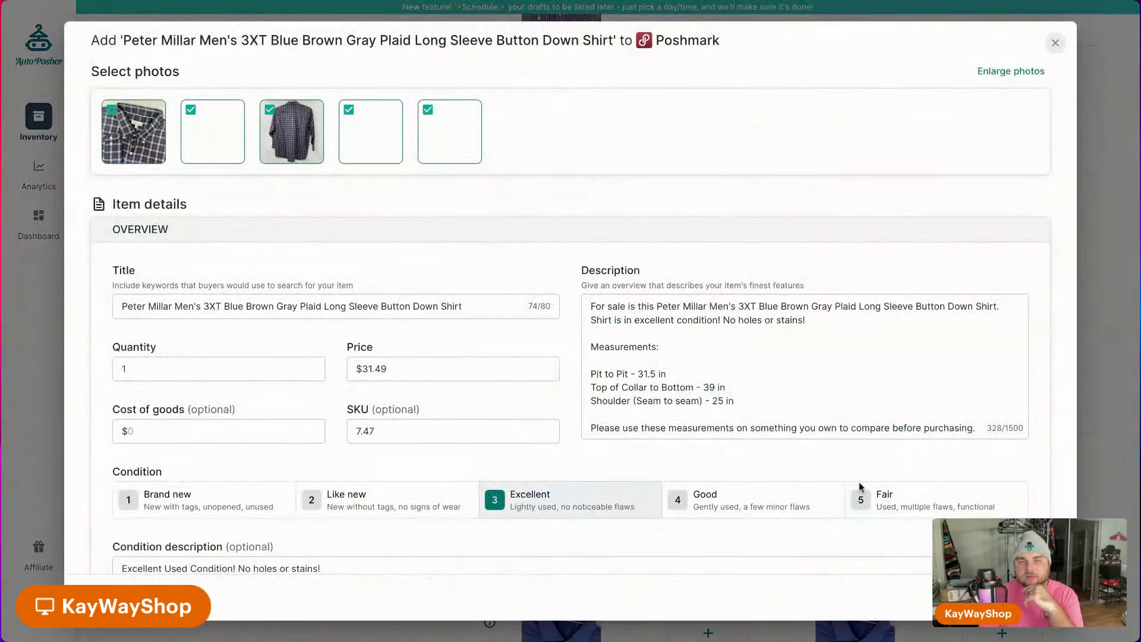
scroll(783, 523, "down", 3)
scroll(783, 524, "down", 5)
left_click(866, 413)
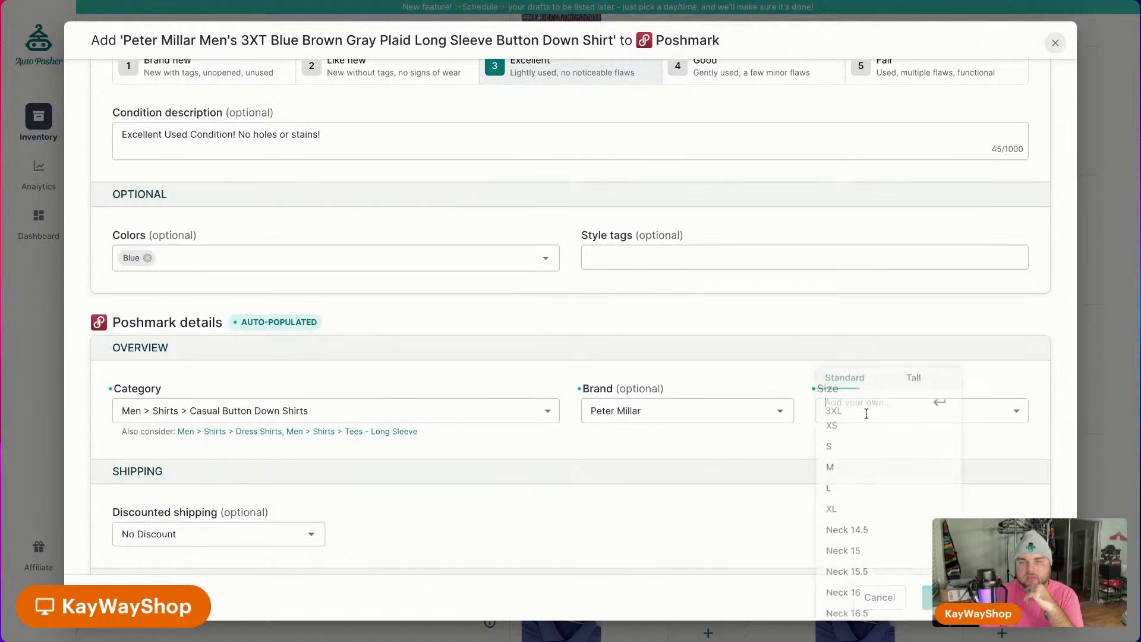
scroll(865, 537, "down", 2)
scroll(868, 538, "up", 2)
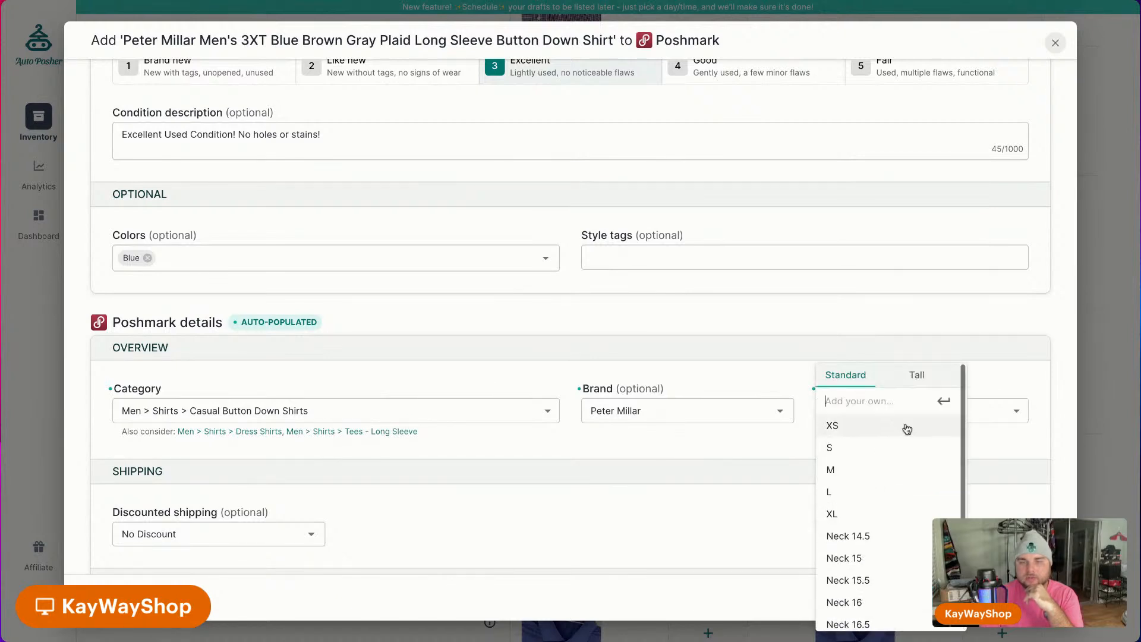
left_click(916, 379)
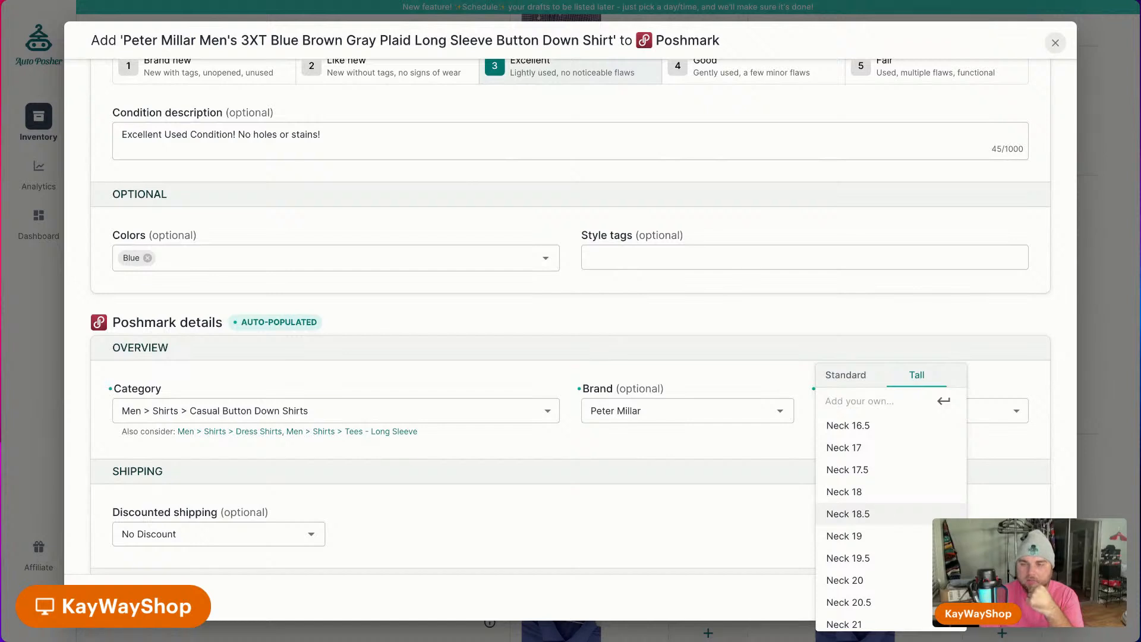
scroll(889, 555, "down", 5)
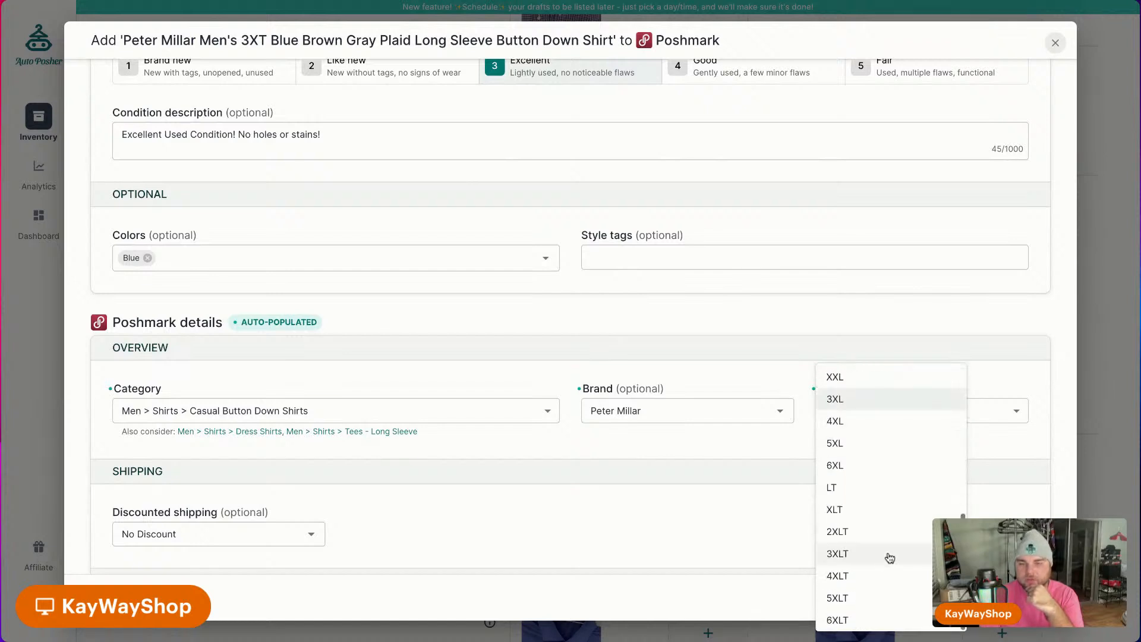
left_click(861, 561)
Check the Peter Millar shirt's size tag in the enlarged photos and list the shirt on Poshmark.
scroll(533, 381, "up", 8)
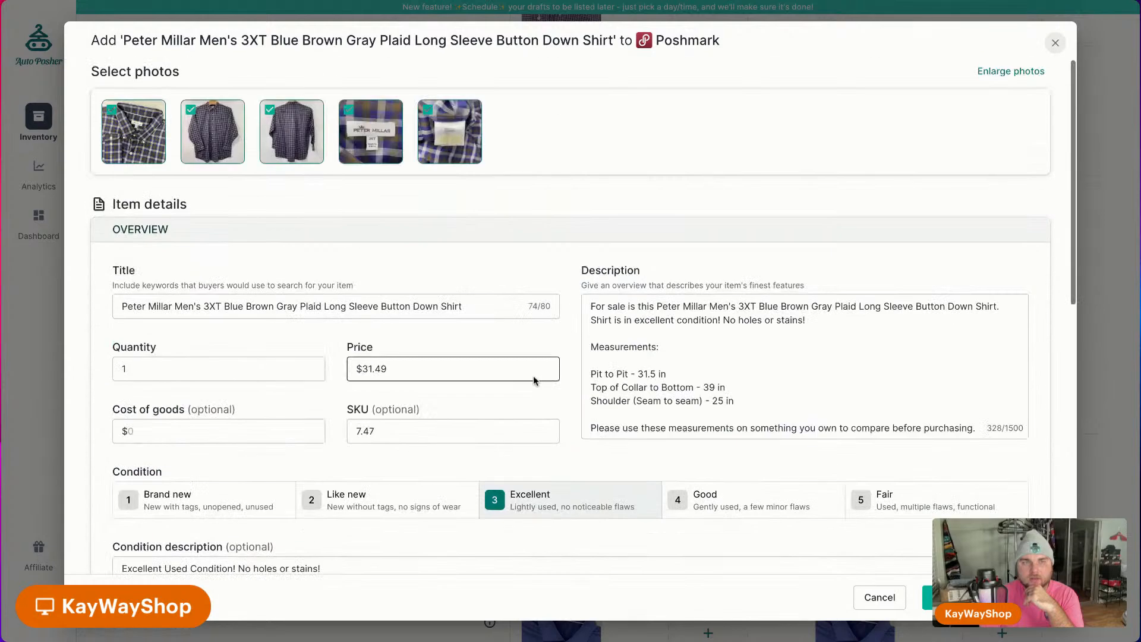
left_click(990, 72)
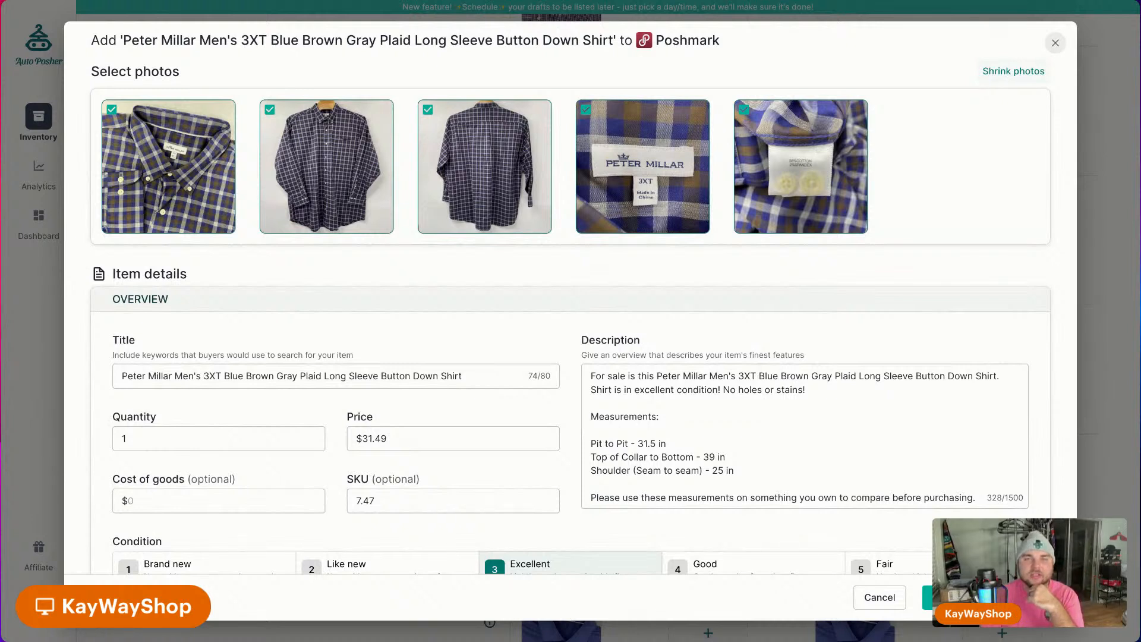
left_click(1023, 73)
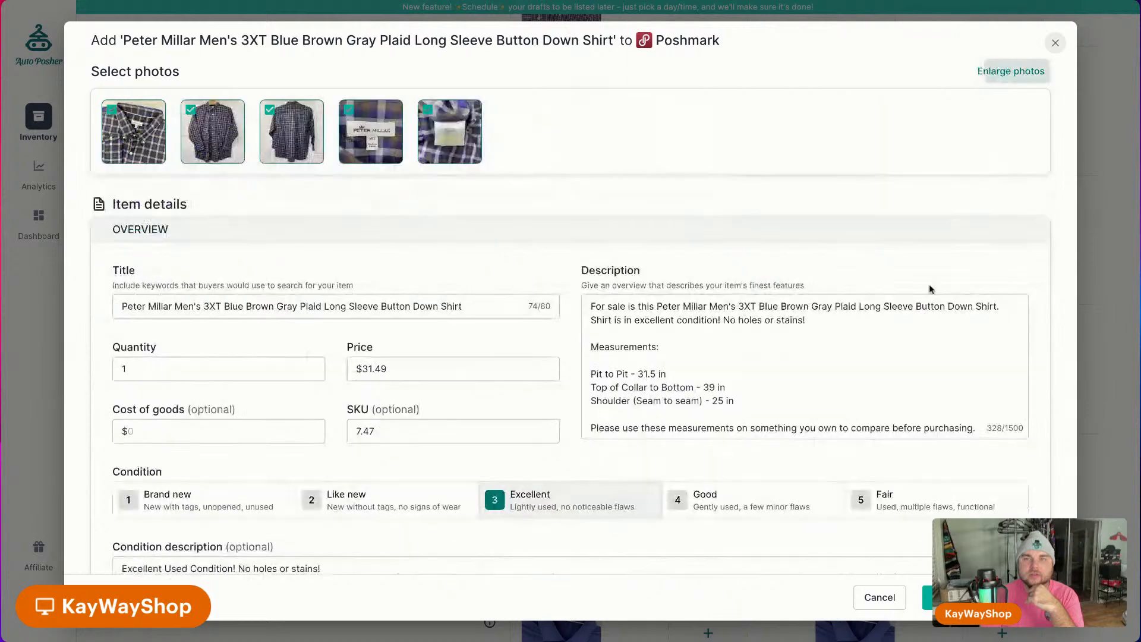
scroll(867, 380, "down", 15)
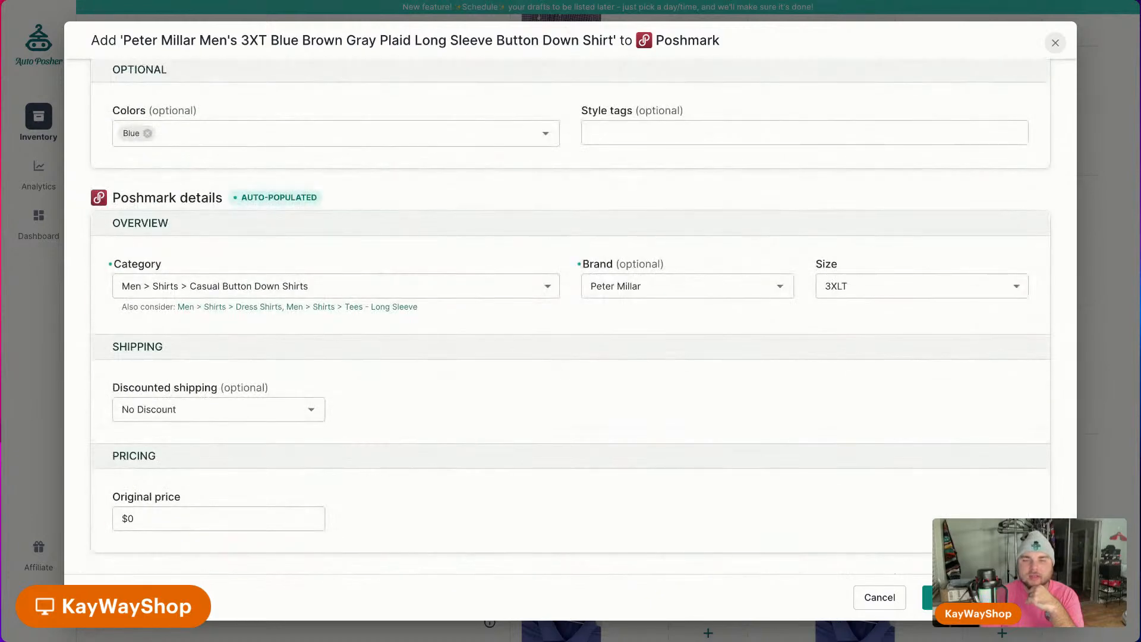
left_click(982, 597)
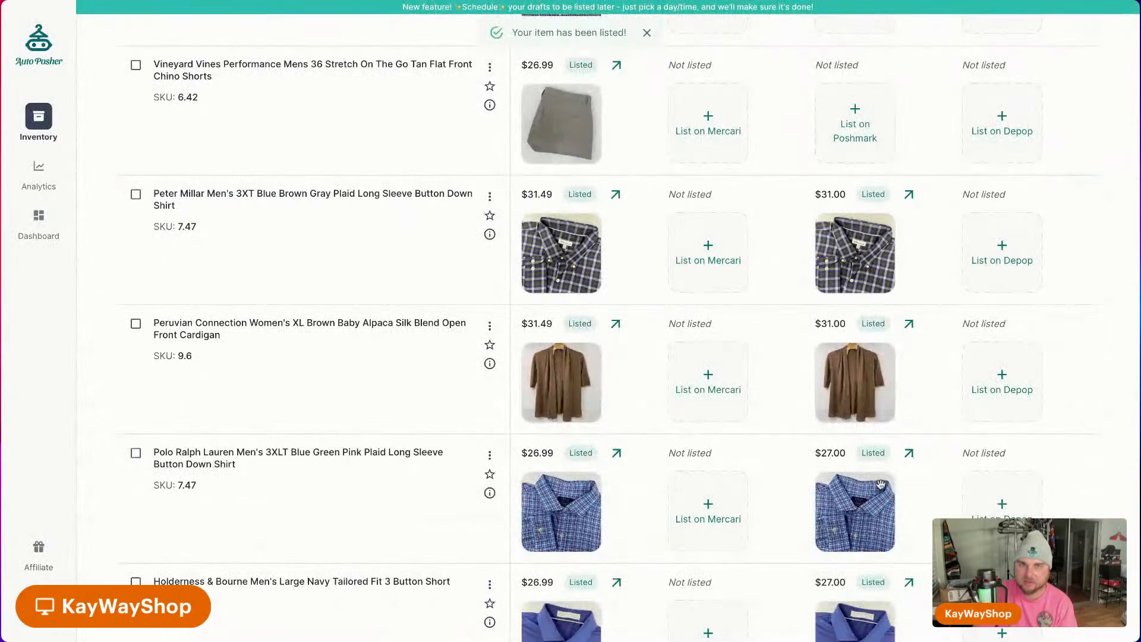
List the Vineyard Vines men's 36 On The Go tan chino shorts on Poshmark with the auto-filled details.
scroll(880, 482, "up", 4)
left_click(873, 403)
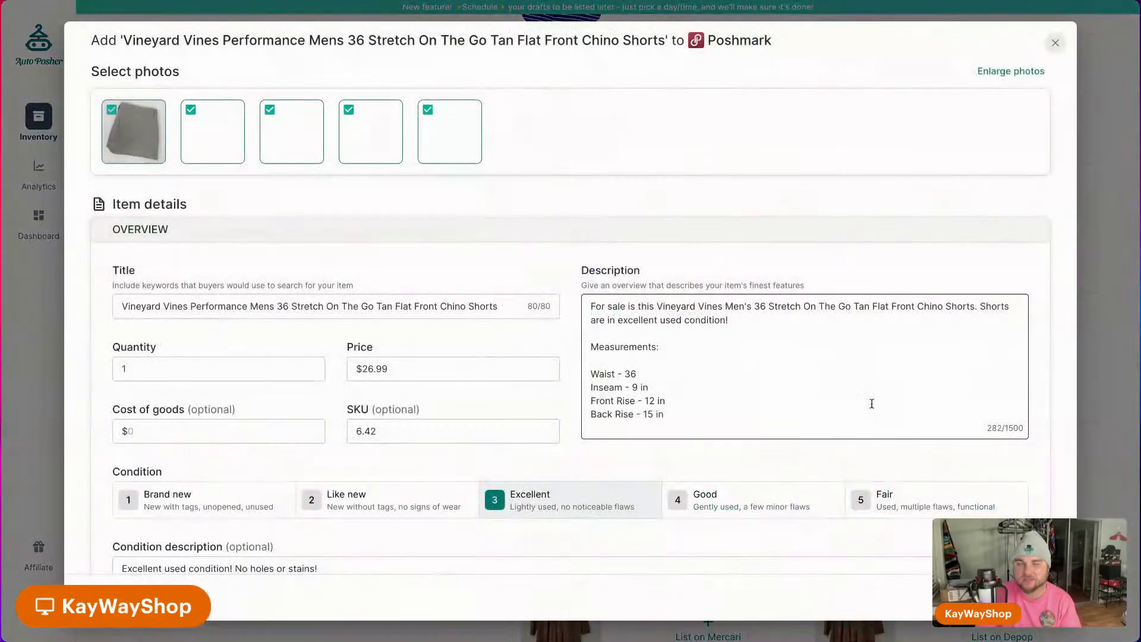
scroll(847, 468, "down", 12)
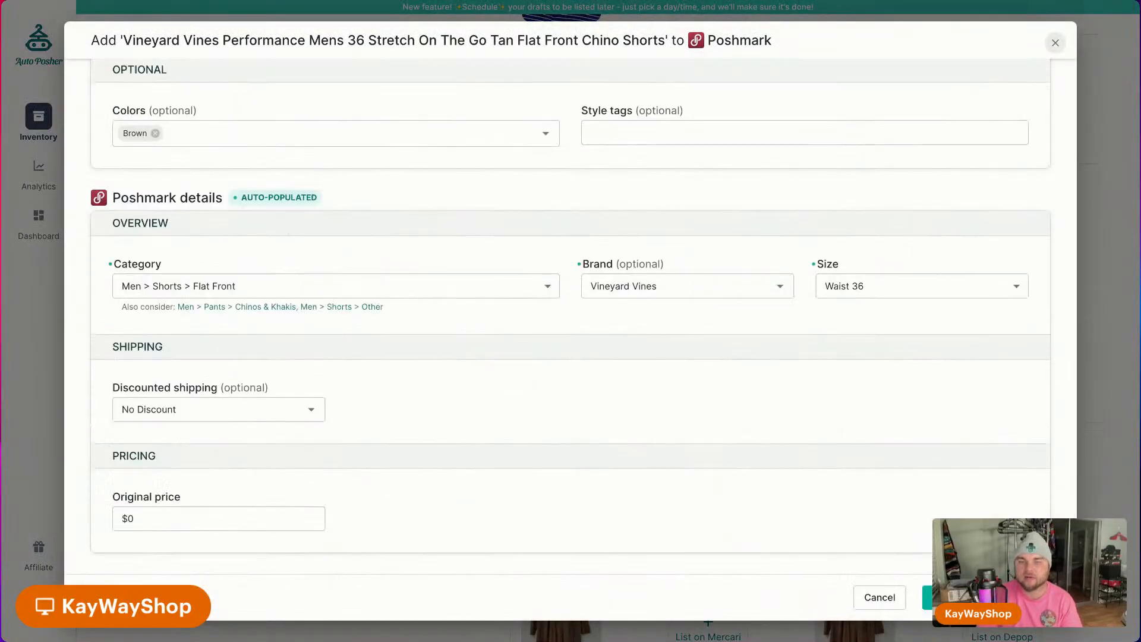
left_click(984, 597)
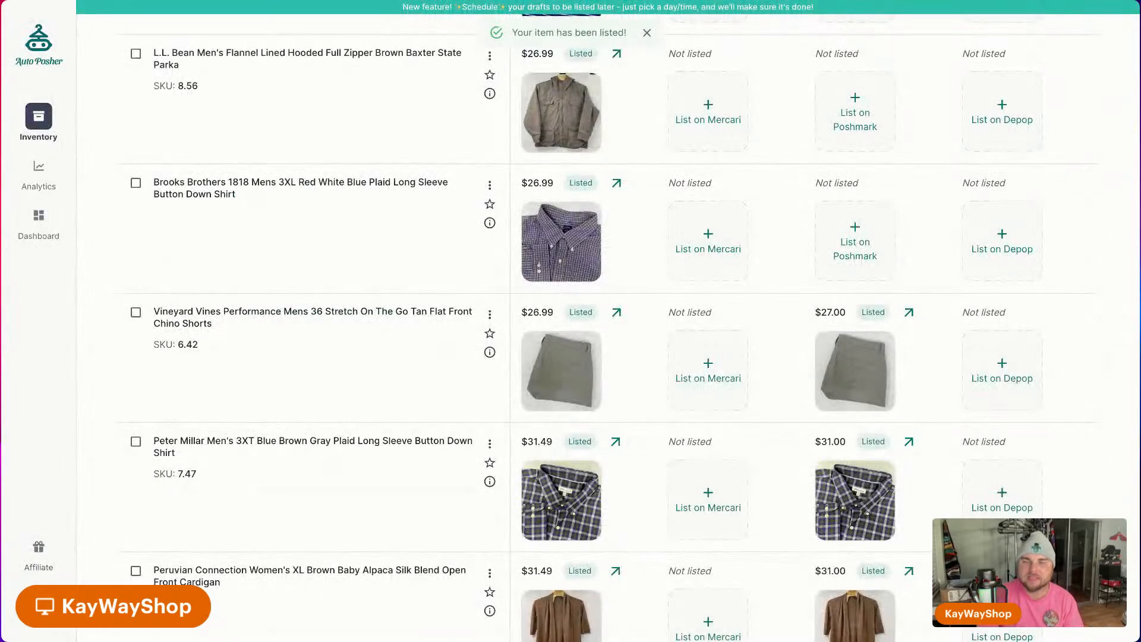
List the Brooks Brothers 1818 3XL red white blue plaid shirt on Poshmark with the auto-filled details.
left_click(854, 255)
scroll(868, 369, "down", 10)
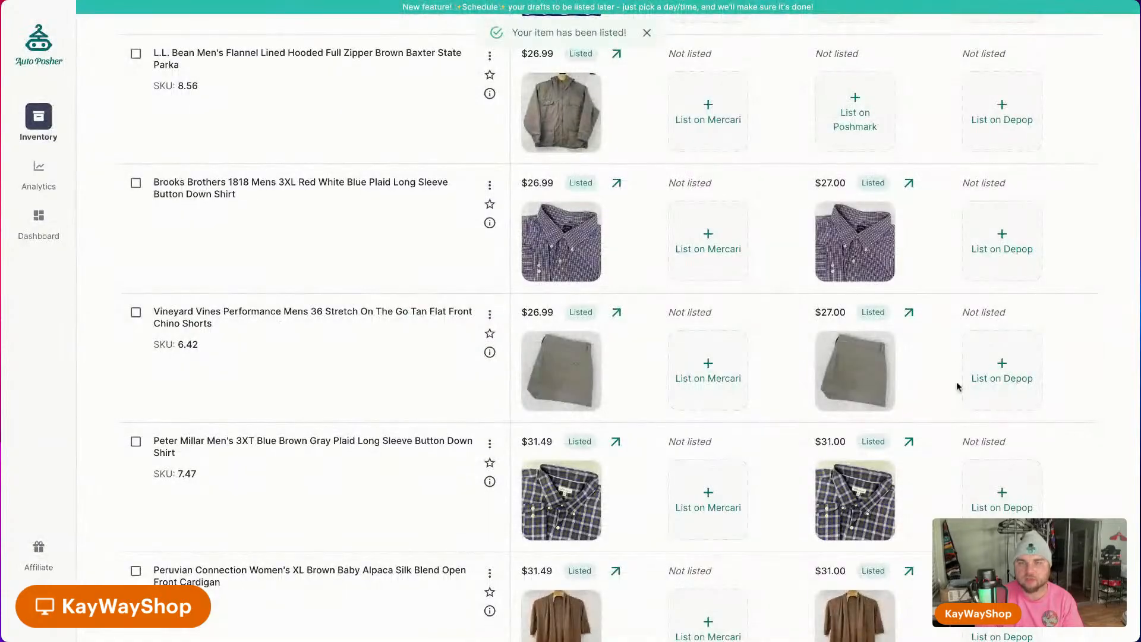
Open the Depop listing form for the Brooks Brothers 3XL plaid shirt, check the parcel sizes and expand the optional details.
left_click(1009, 245)
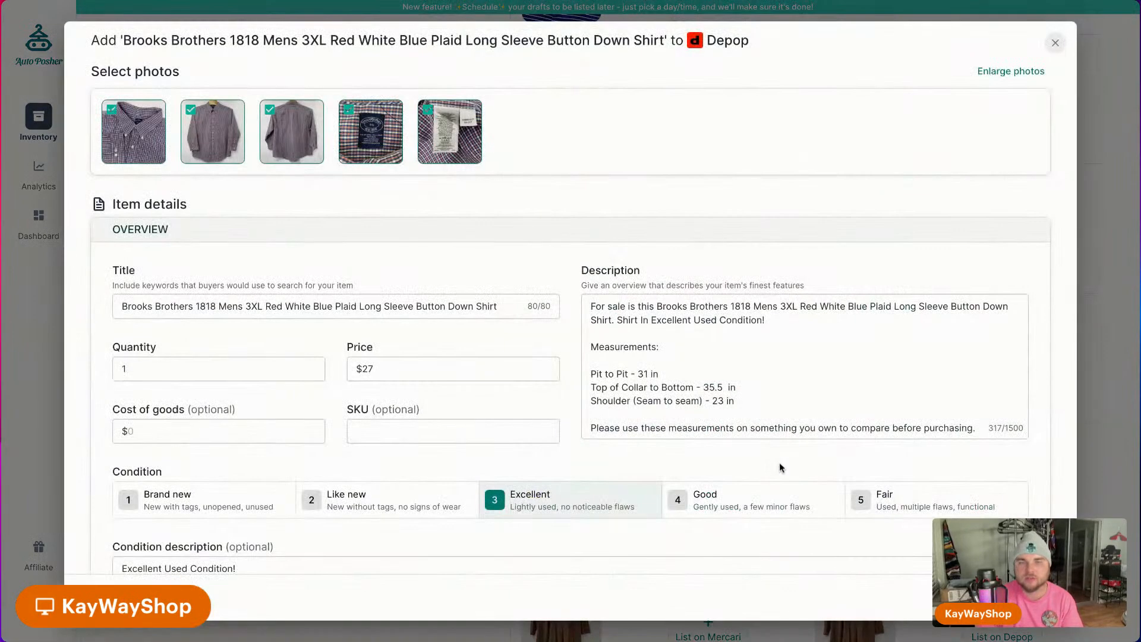
scroll(779, 463, "down", 10)
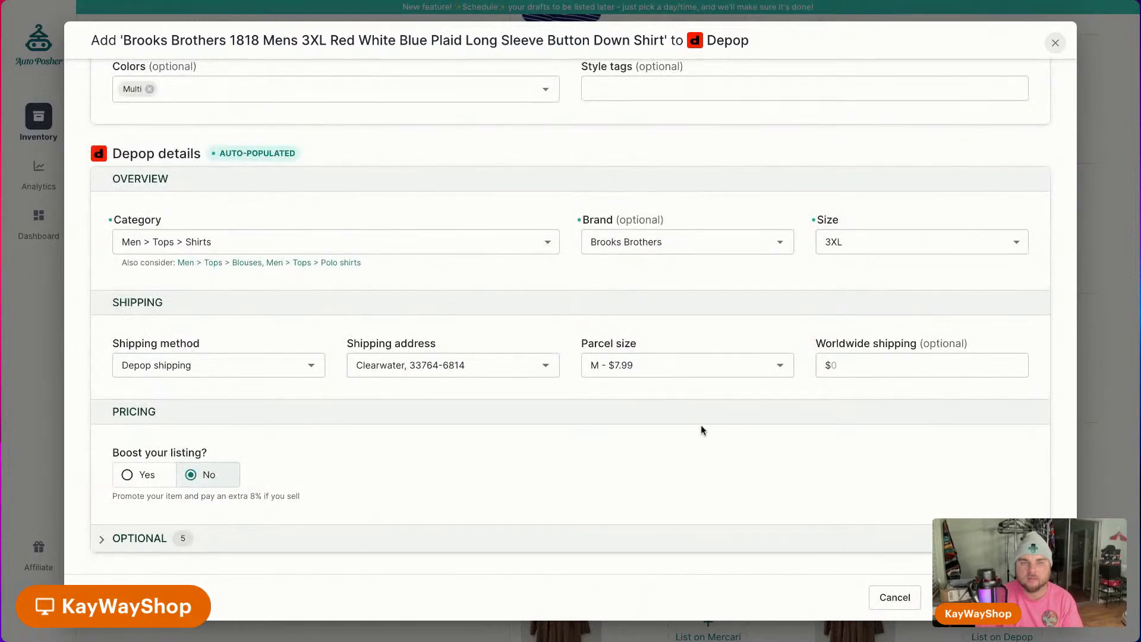
left_click(744, 366)
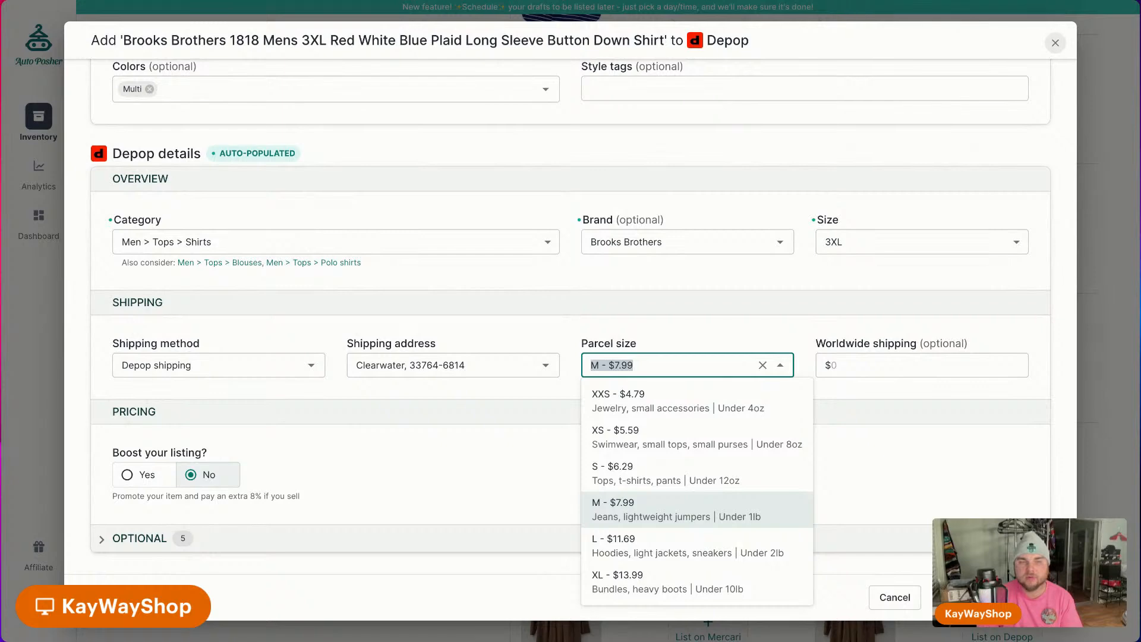
left_click(495, 507)
left_click(109, 542)
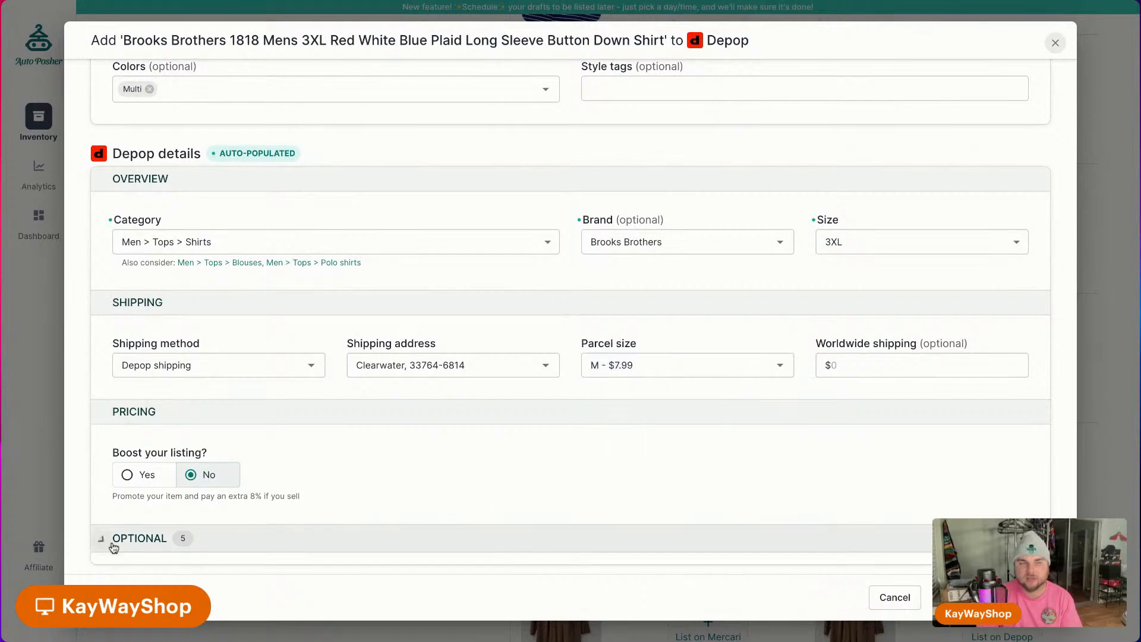
scroll(322, 518, "down", 3)
scroll(323, 517, "up", 1)
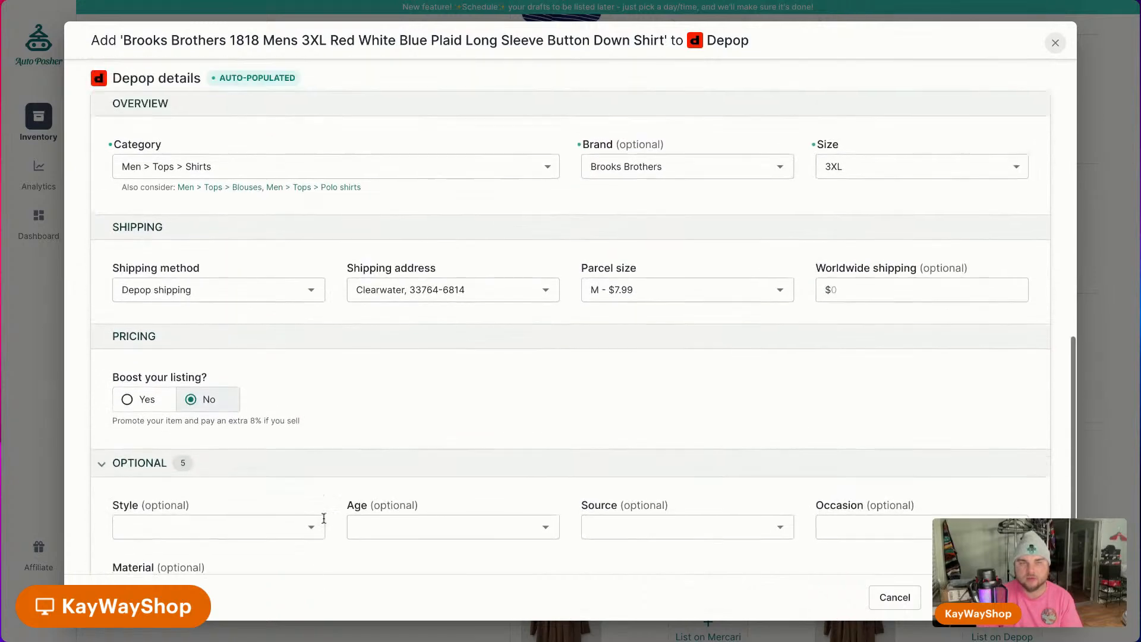
Review the parcel size options in the Brooks Brothers shirt's Depop form, keeping M - $7.99.
left_click(619, 292)
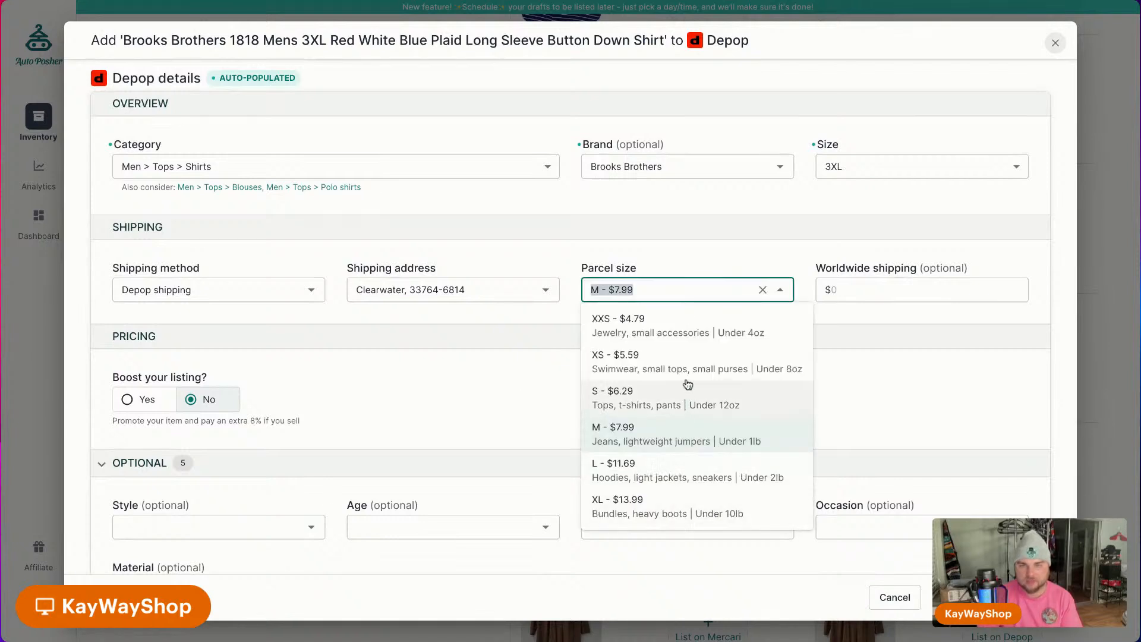
left_click(486, 392)
left_click(733, 300)
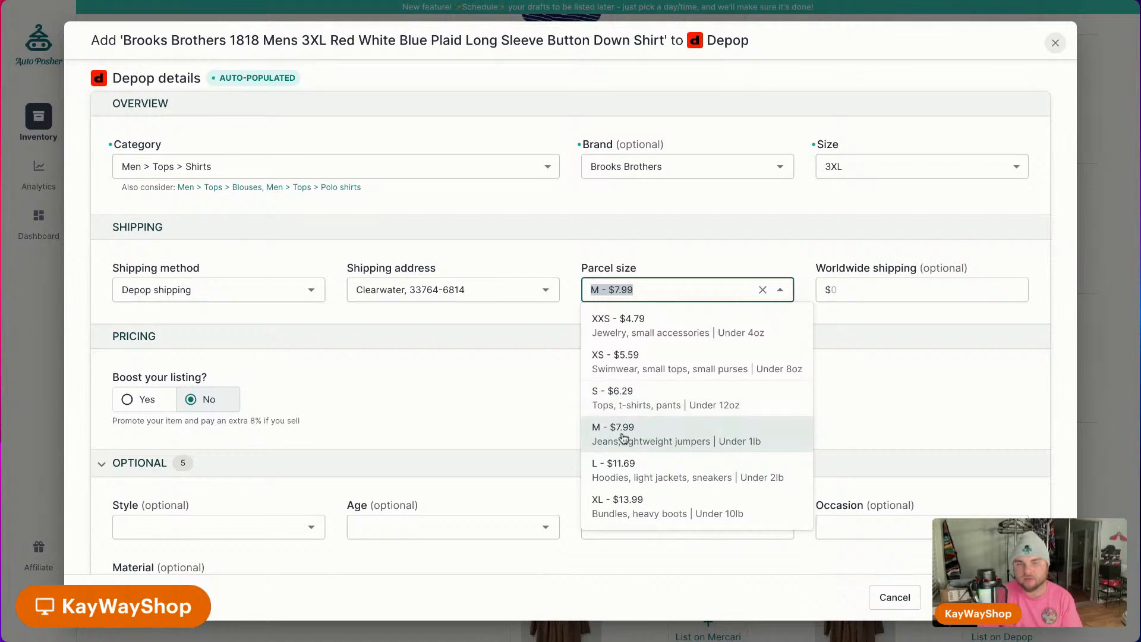
left_click(622, 438)
left_click(636, 407)
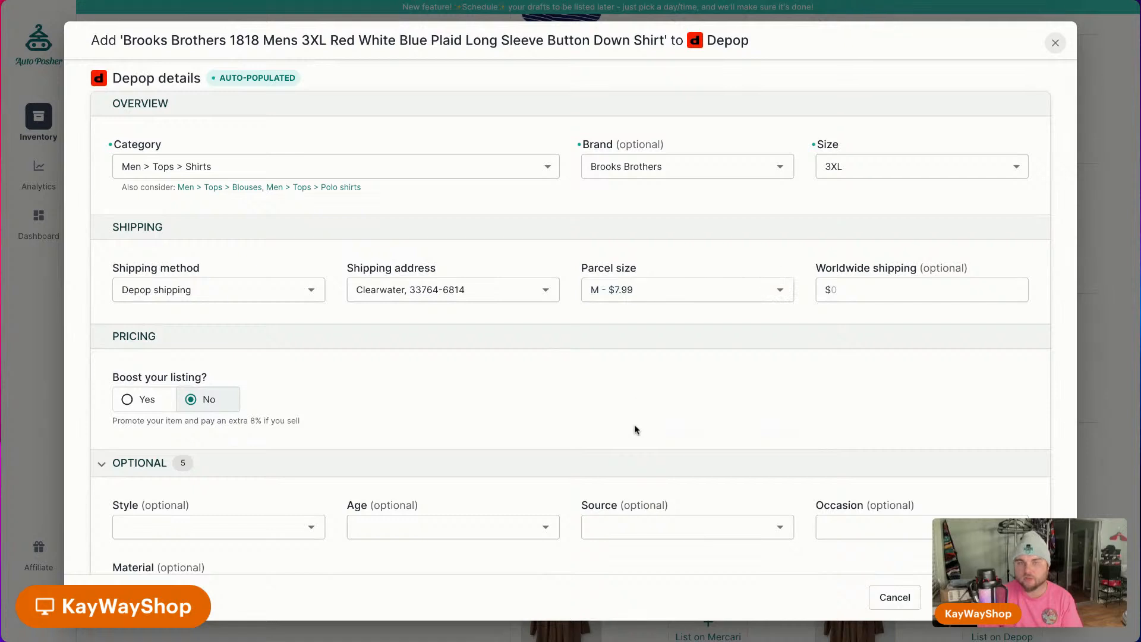
Try the Ship on your own shipping method for the Brooks Brothers shirt and switch back to Depop shipping.
left_click(235, 286)
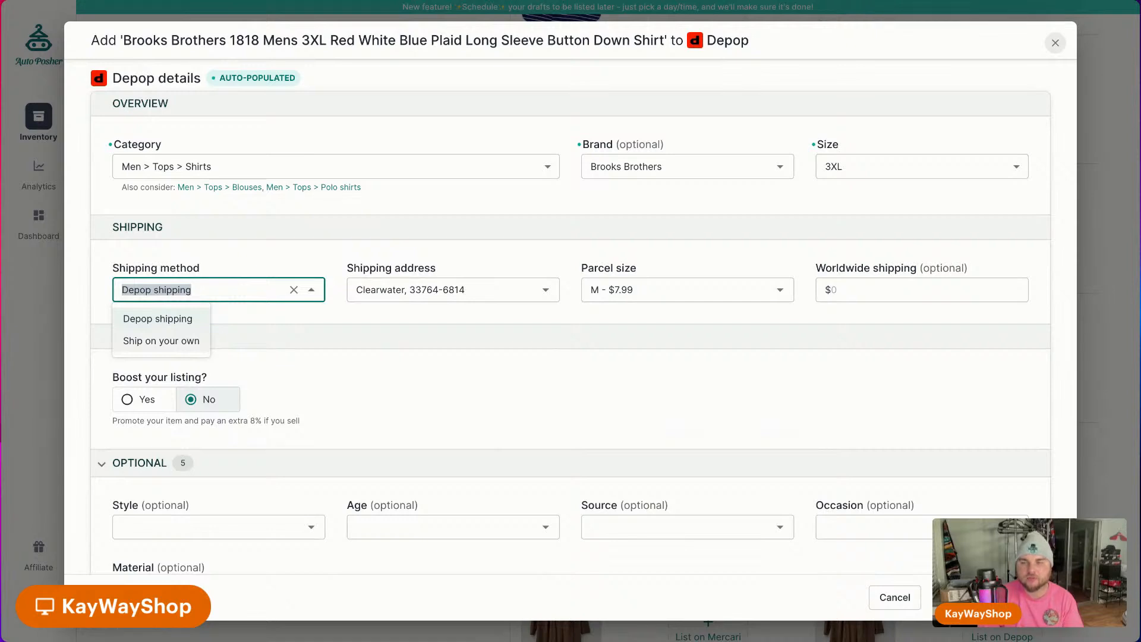
left_click(341, 345)
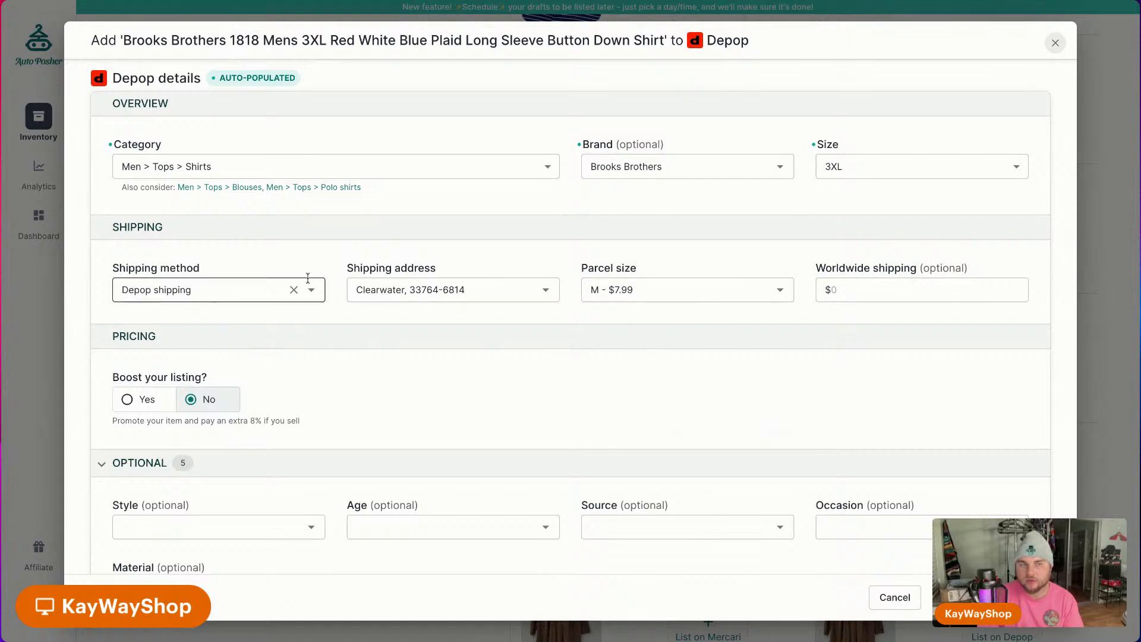
left_click(275, 289)
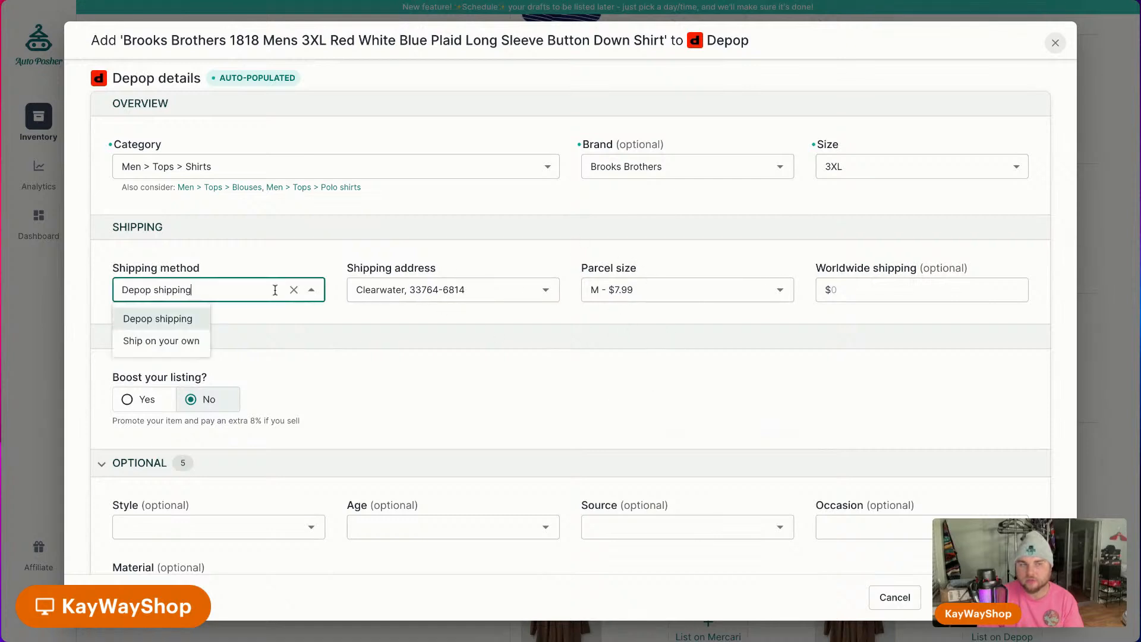
left_click(198, 343)
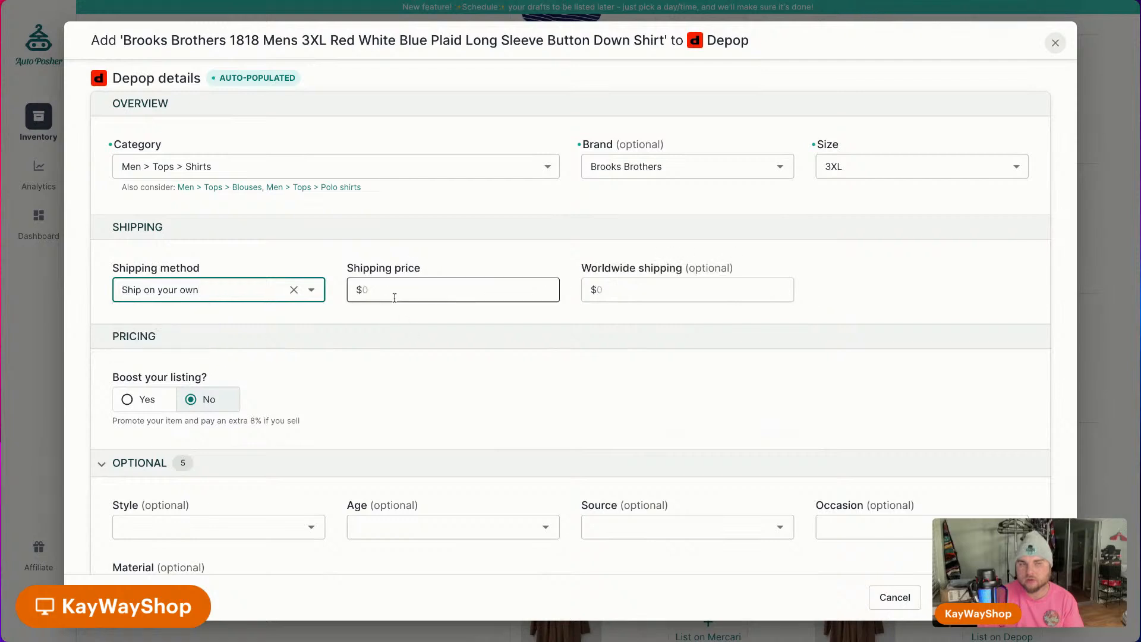
left_click(308, 289)
left_click(202, 316)
Set the Brooks Brothers shirt's parcel size to M - $7.99 and list it on Depop.
left_click(659, 288)
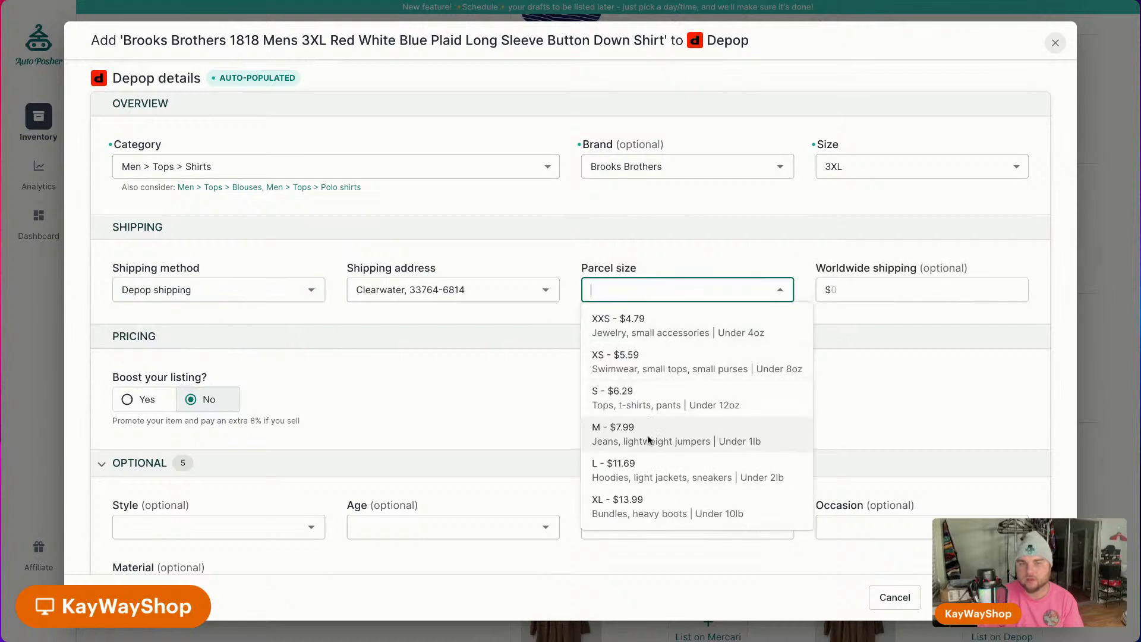
left_click(696, 434)
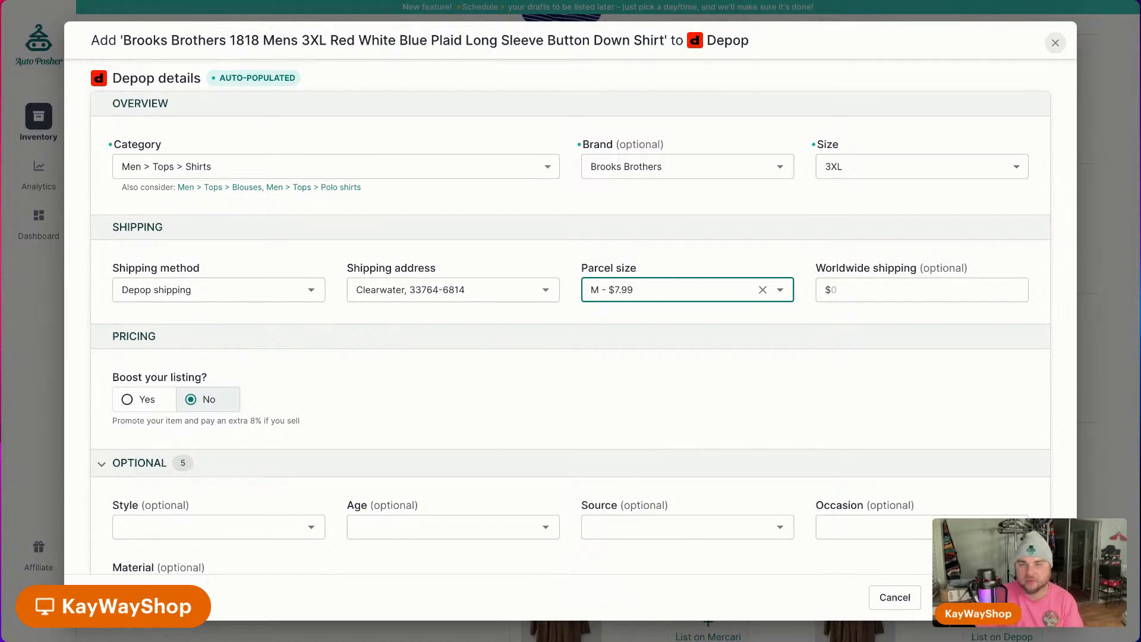
left_click(991, 597)
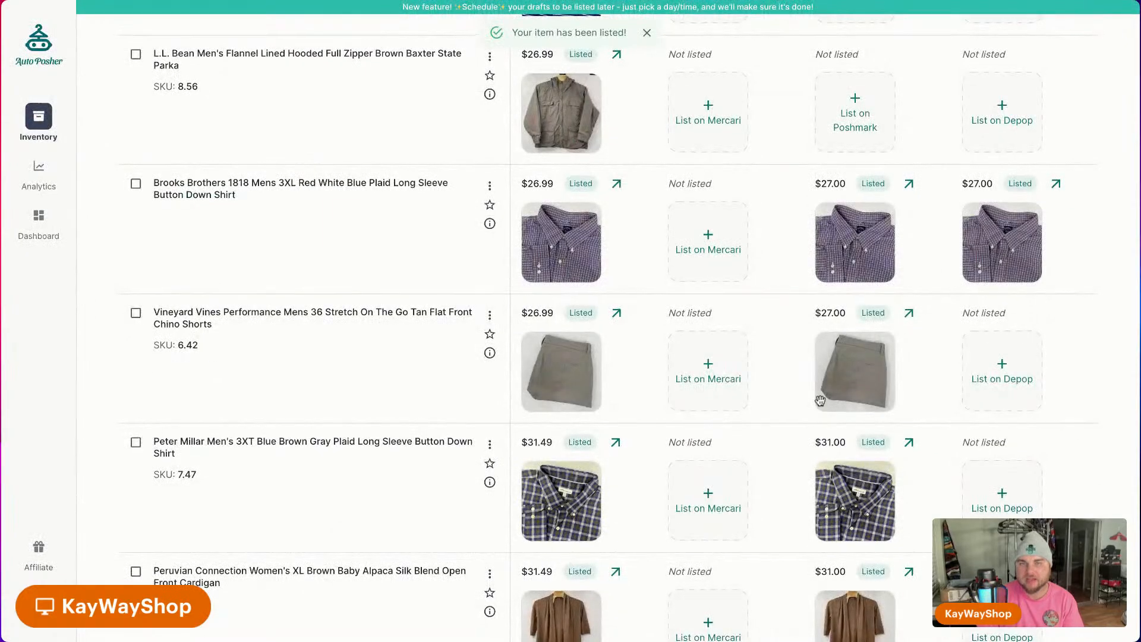
List the L.L. Bean men's flannel lined brown Baxter State Parka on Poshmark with the auto-filled details.
scroll(848, 377, "up", 4)
left_click(838, 380)
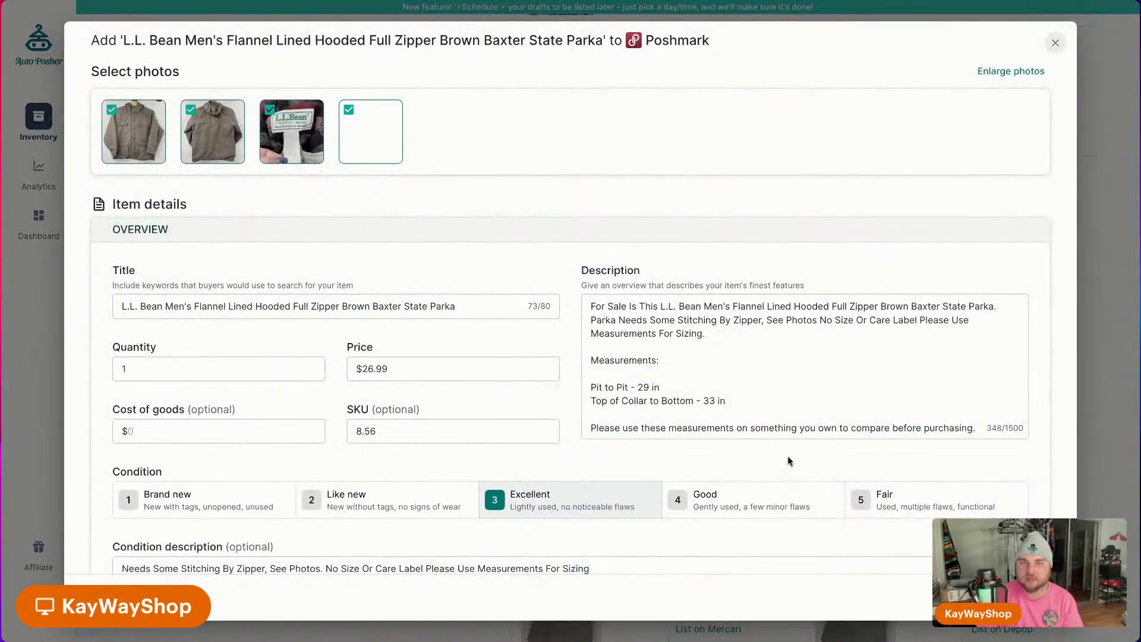
scroll(786, 456, "down", 15)
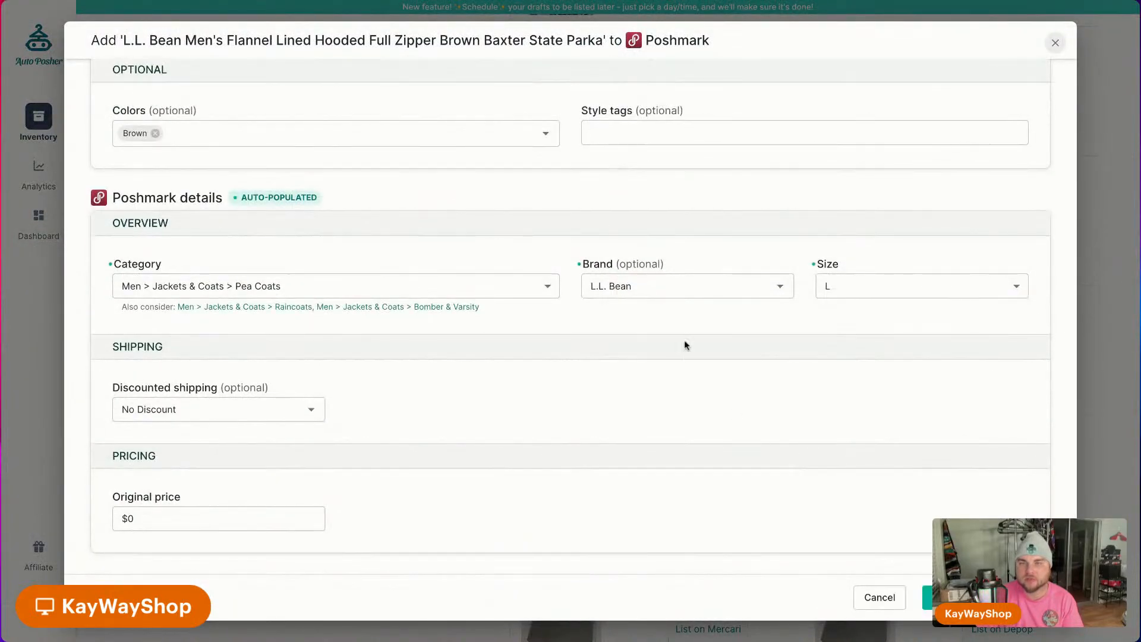
left_click(969, 598)
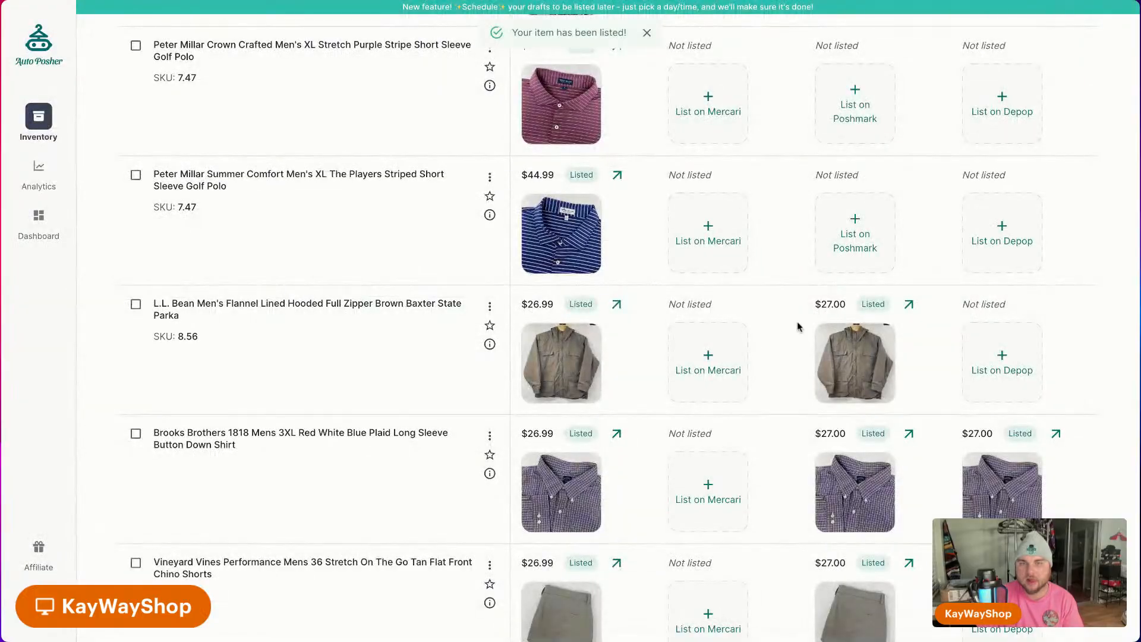
List the Peter Millar Summer Comfort men's XL striped golf polo on Poshmark with the auto-filled details.
left_click(859, 227)
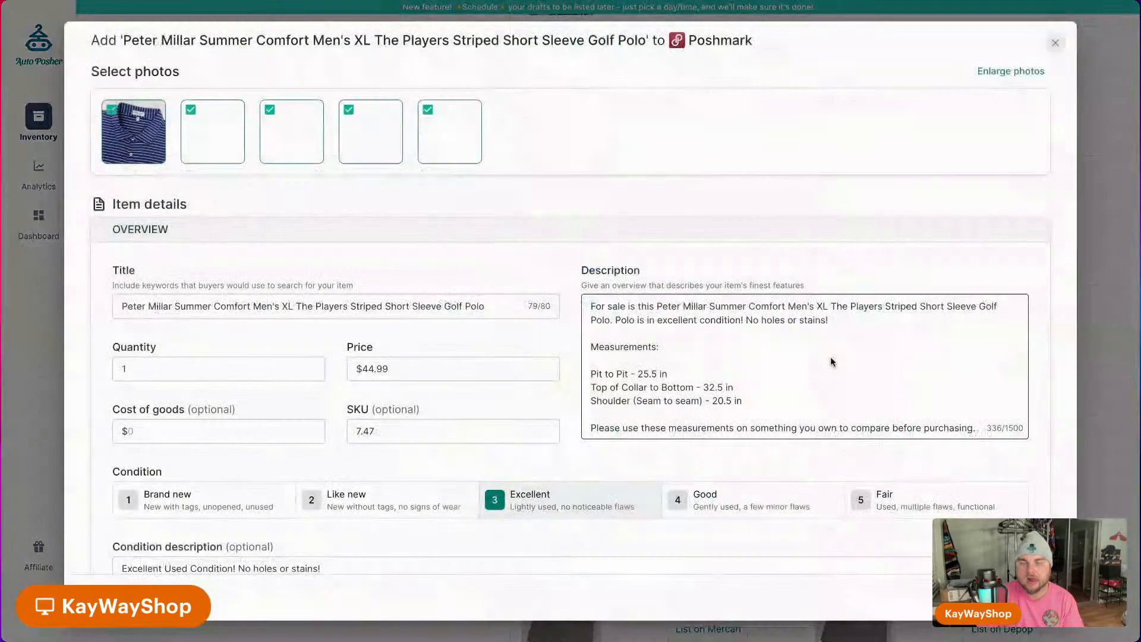
scroll(618, 442, "down", 8)
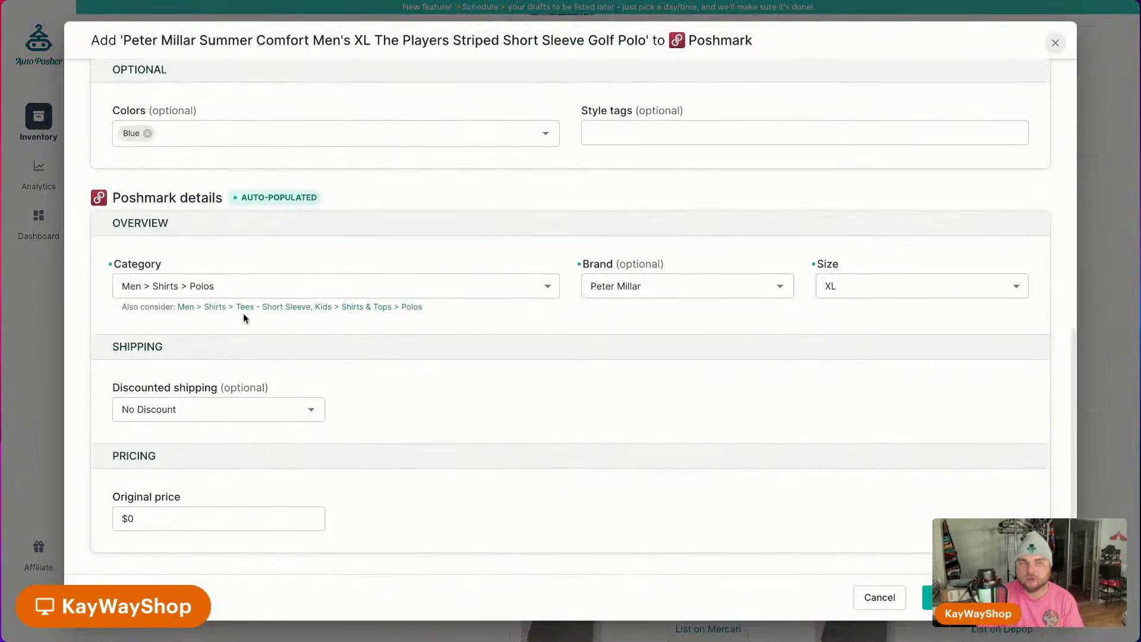
left_click(984, 598)
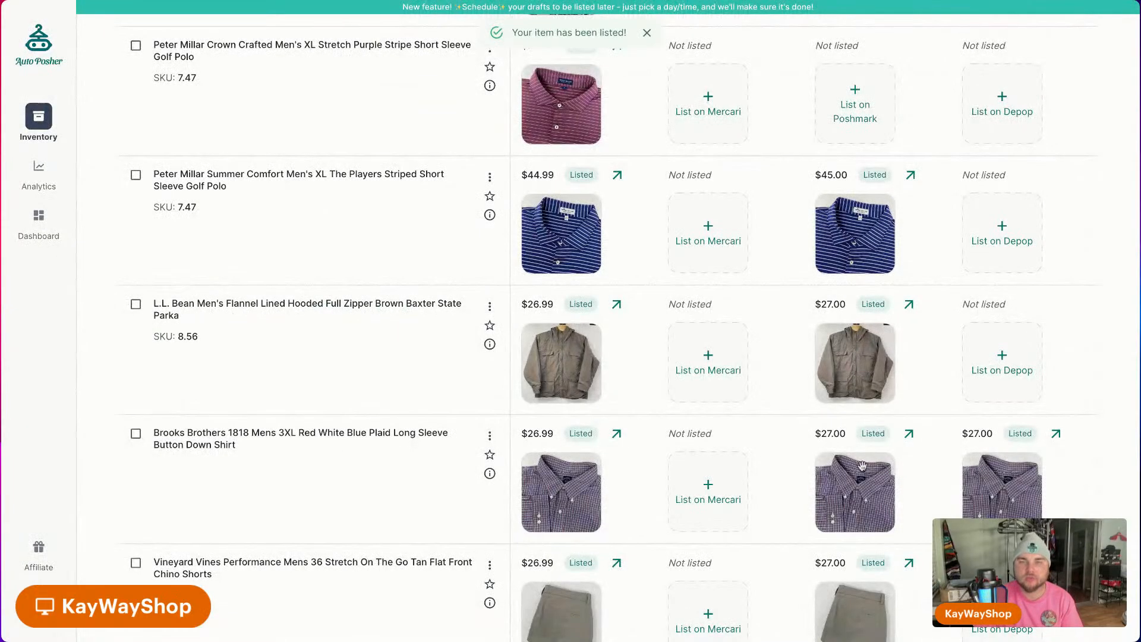
Open the Depop listing form for the L.L. Bean Baxter State Parka and check its shipping method options.
left_click(999, 364)
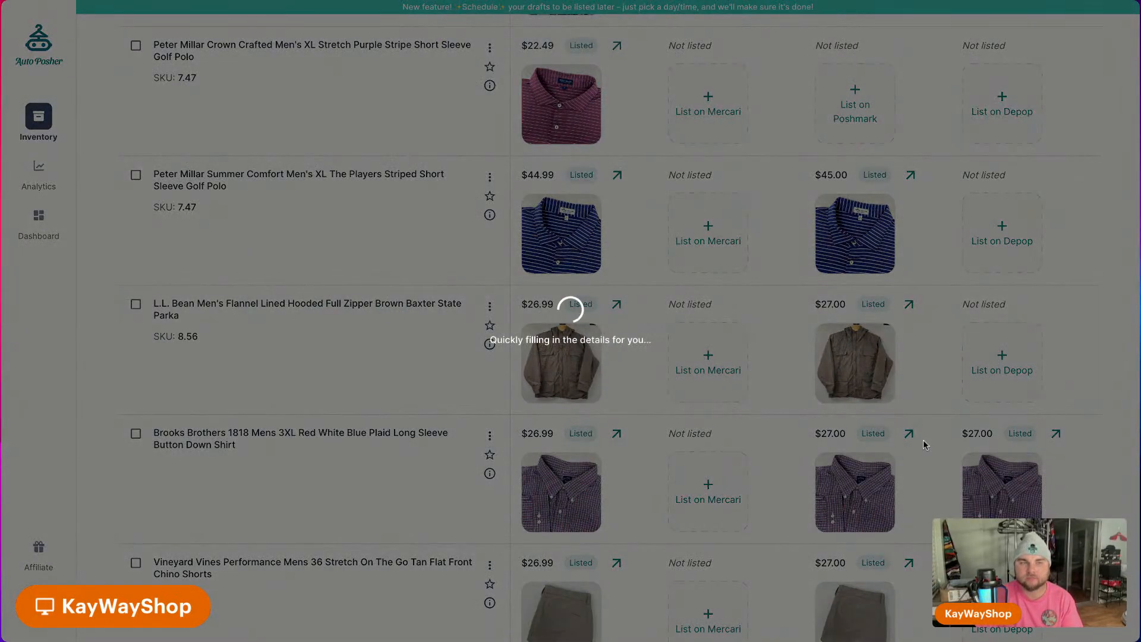
scroll(483, 406, "down", 10)
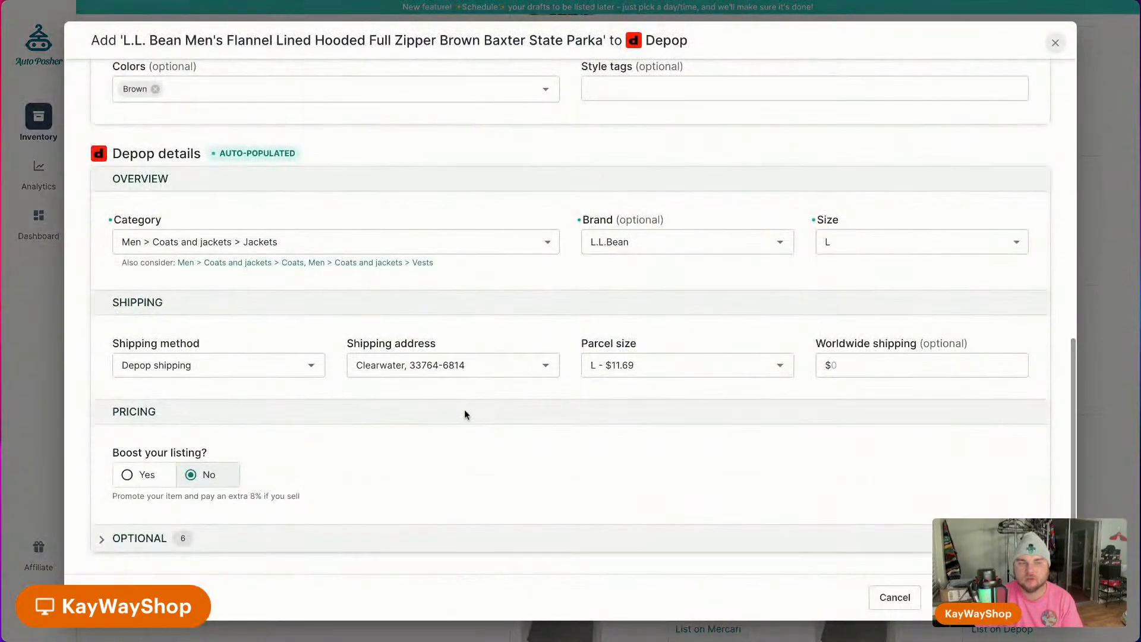
left_click(312, 372)
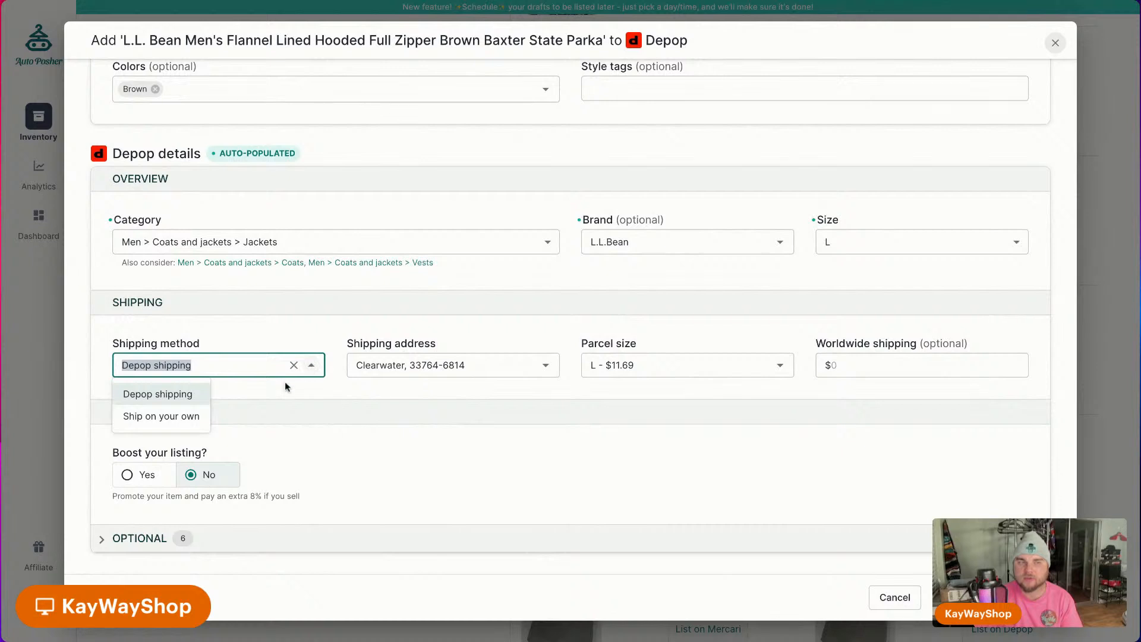
left_click(375, 392)
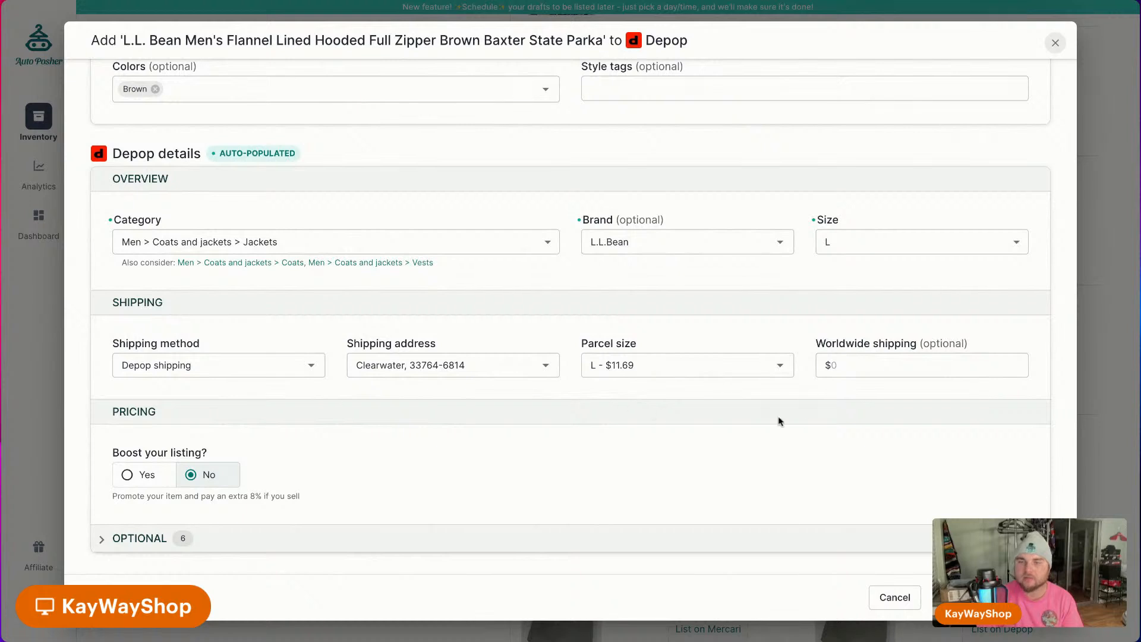
Try the Ship on your own shipping method and its shipping price for the parka, and switch back to Depop shipping.
left_click(274, 366)
left_click(166, 418)
left_click(382, 374)
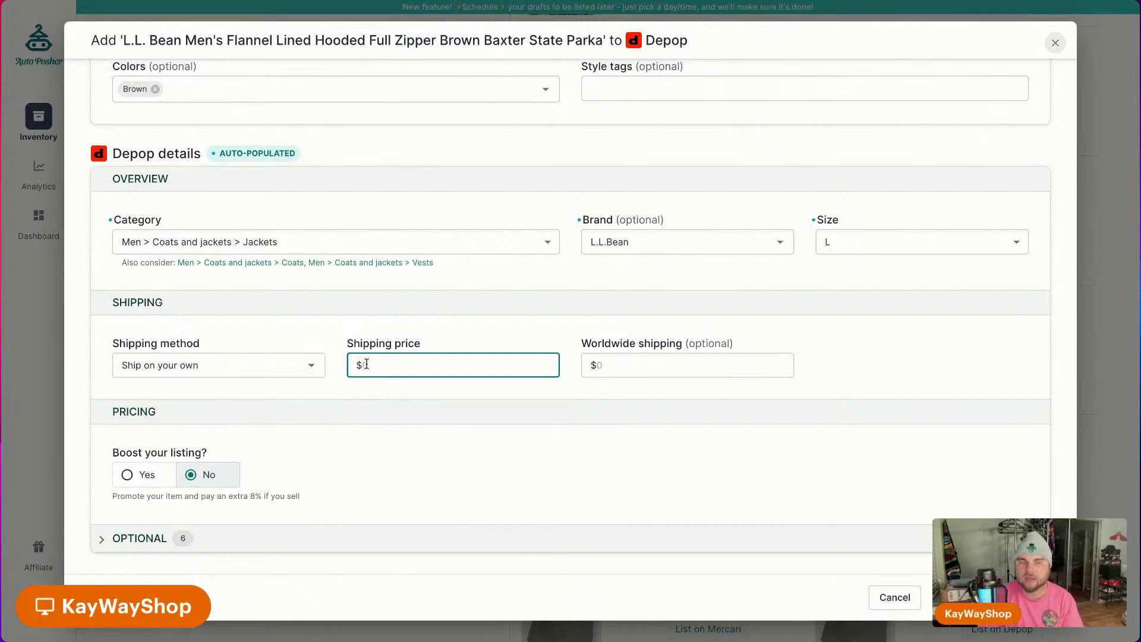
left_click(316, 365)
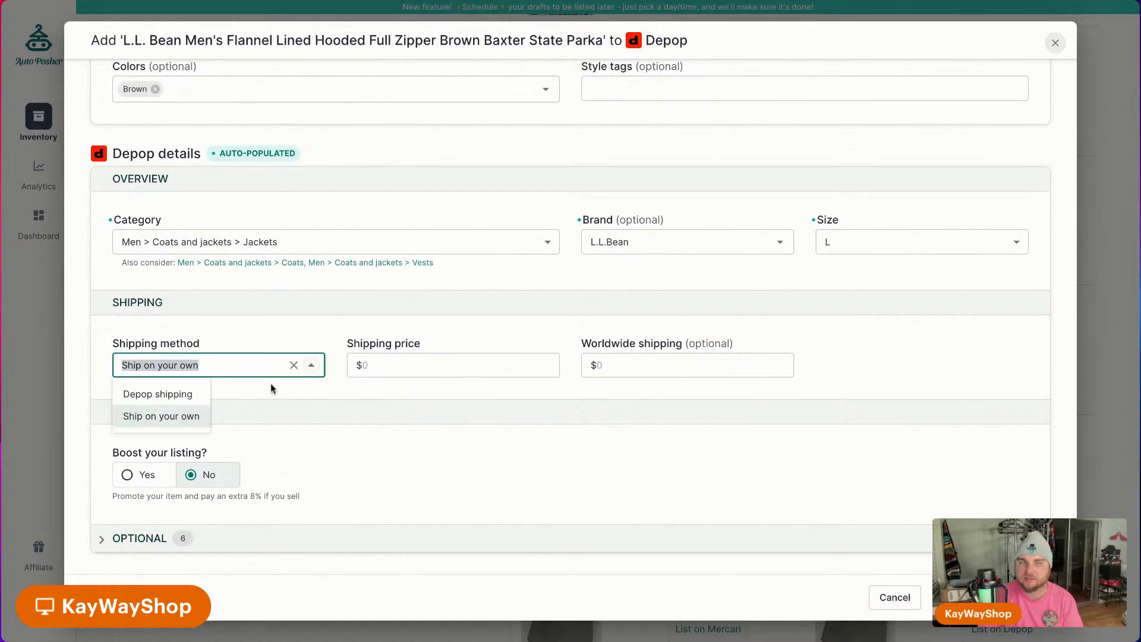
left_click(202, 398)
Set the parka's parcel size to L - $11.69 and list it on Depop.
left_click(650, 367)
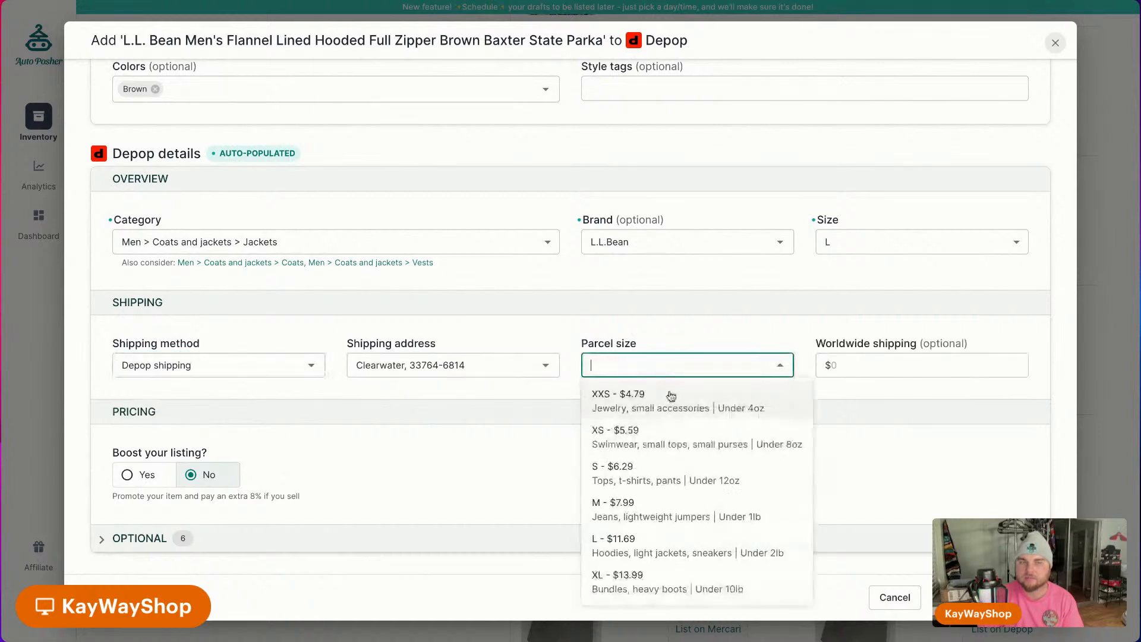
left_click(669, 557)
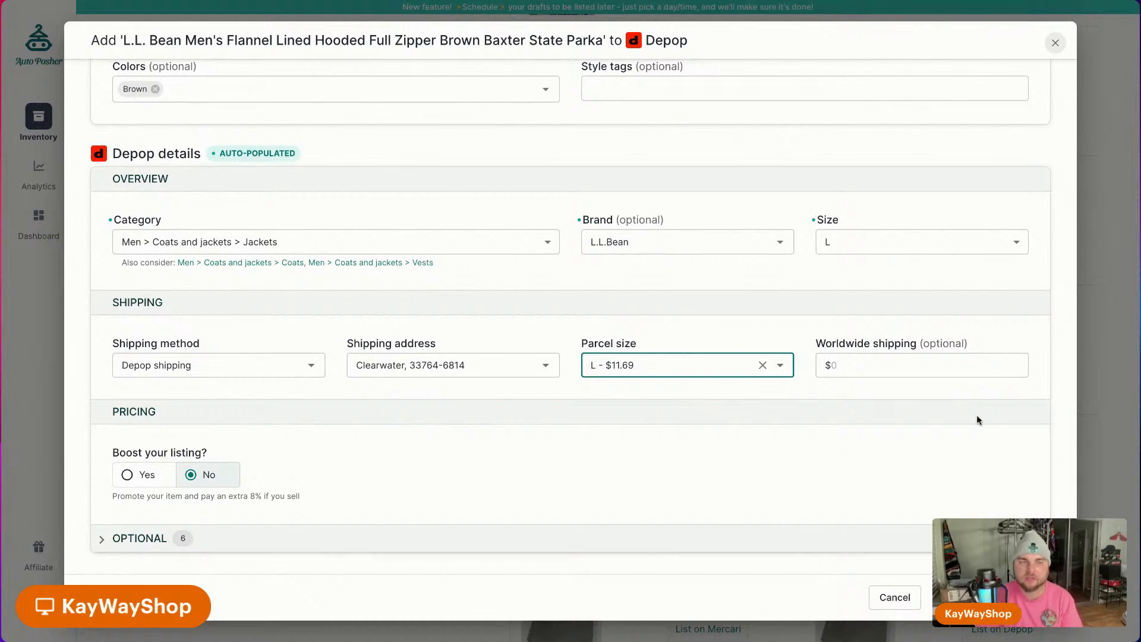
left_click(833, 411)
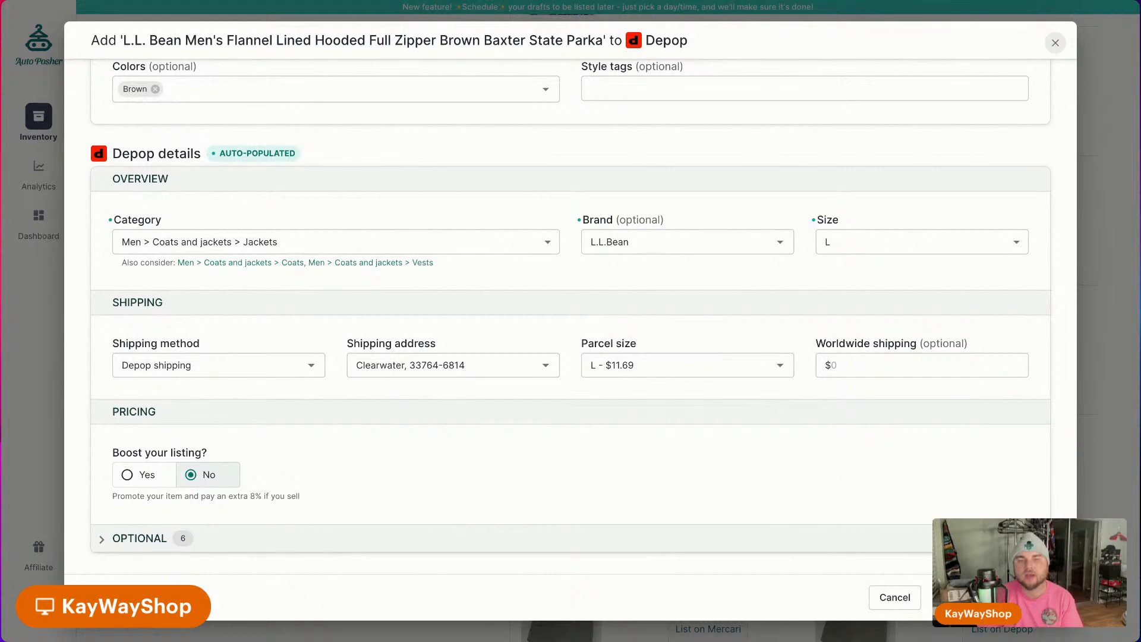
left_click(989, 597)
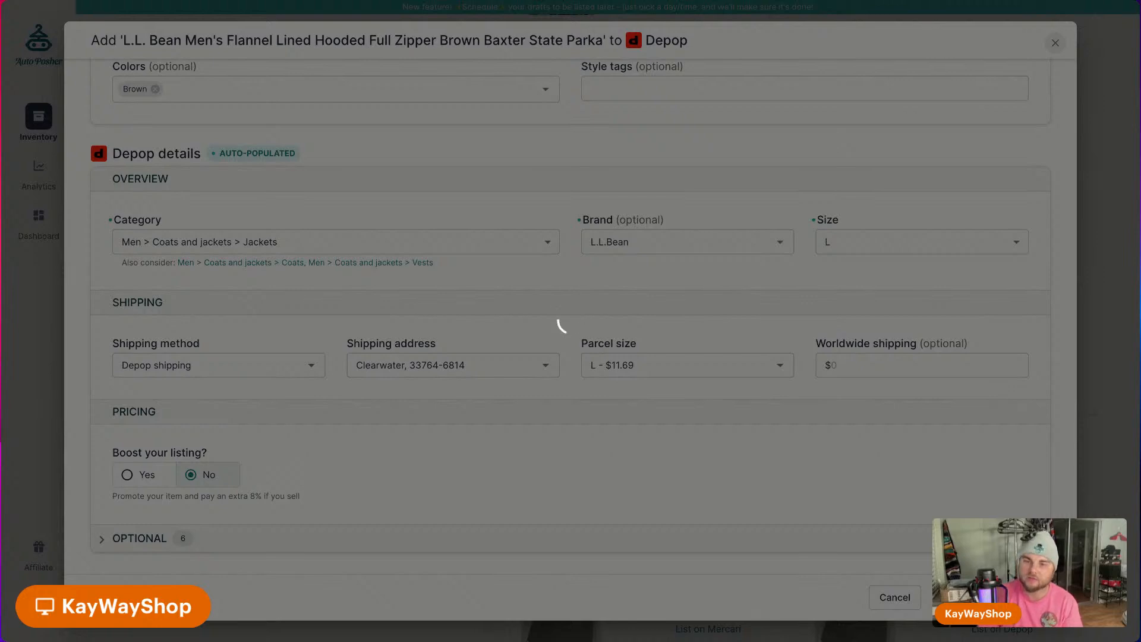
List the Peter Millar Crown Crafted men's XL purple stripe golf polo on Poshmark with the auto-filled details.
scroll(778, 536, "up", 6)
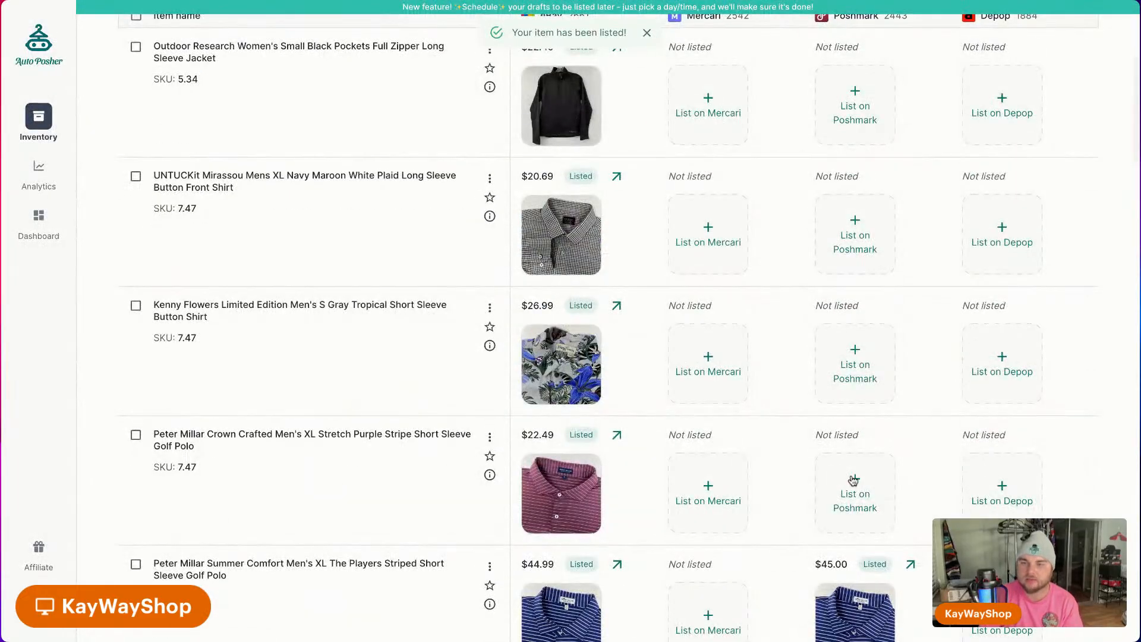
left_click(853, 480)
scroll(832, 487, "down", 10)
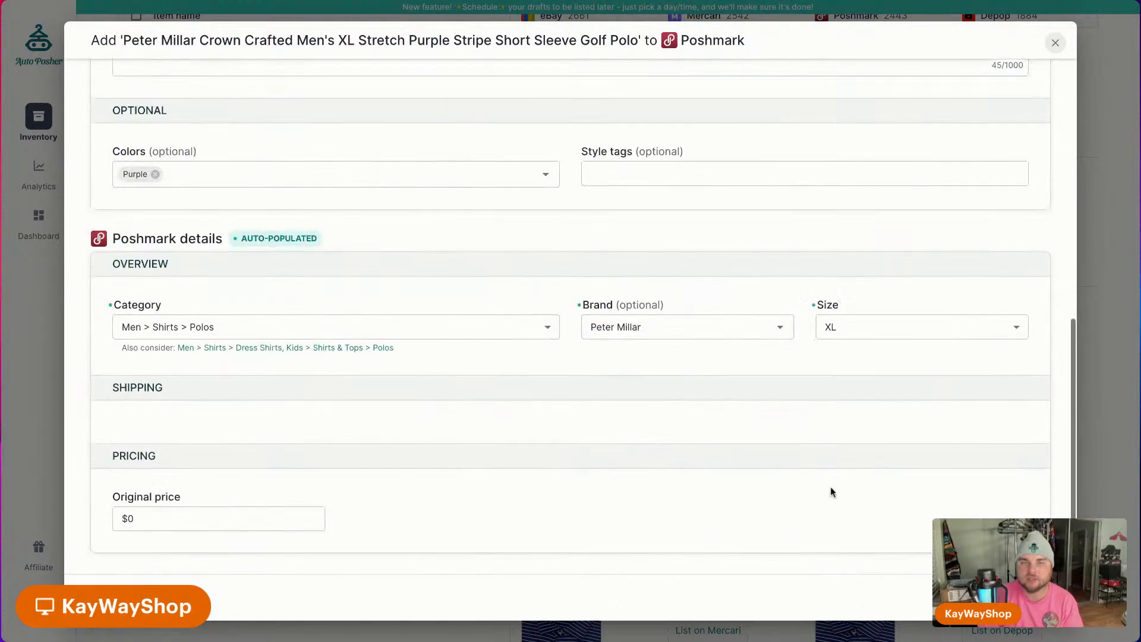
left_click(927, 598)
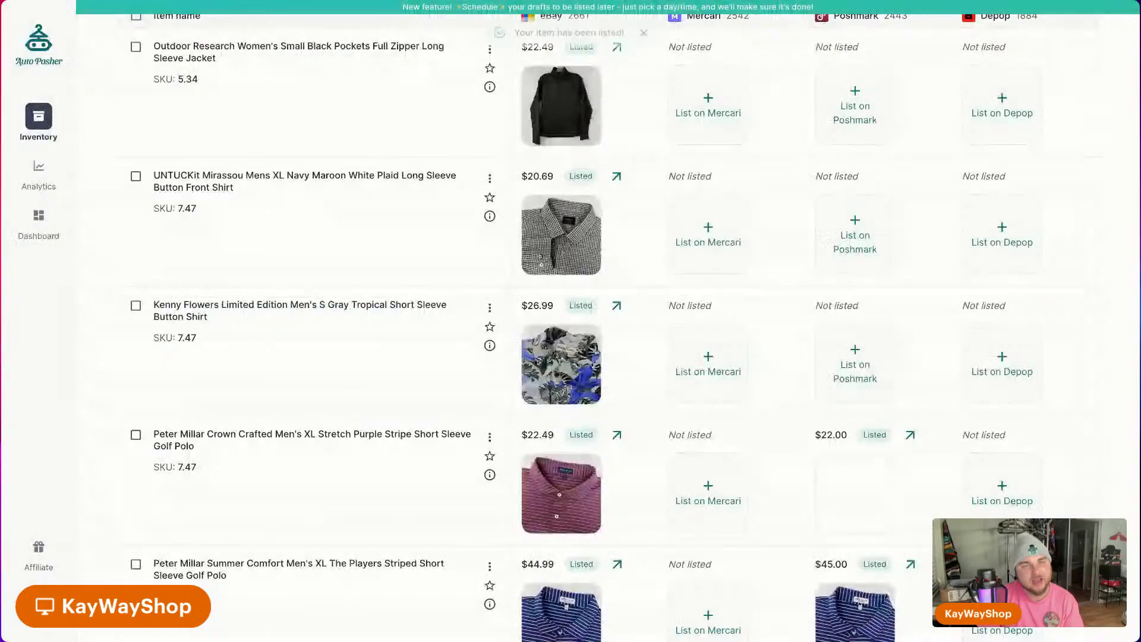
List the Kenny Flowers men's S gray tropical short sleeve button shirt on Poshmark with the auto-filled details.
scroll(839, 433, "up", 1)
left_click(861, 438)
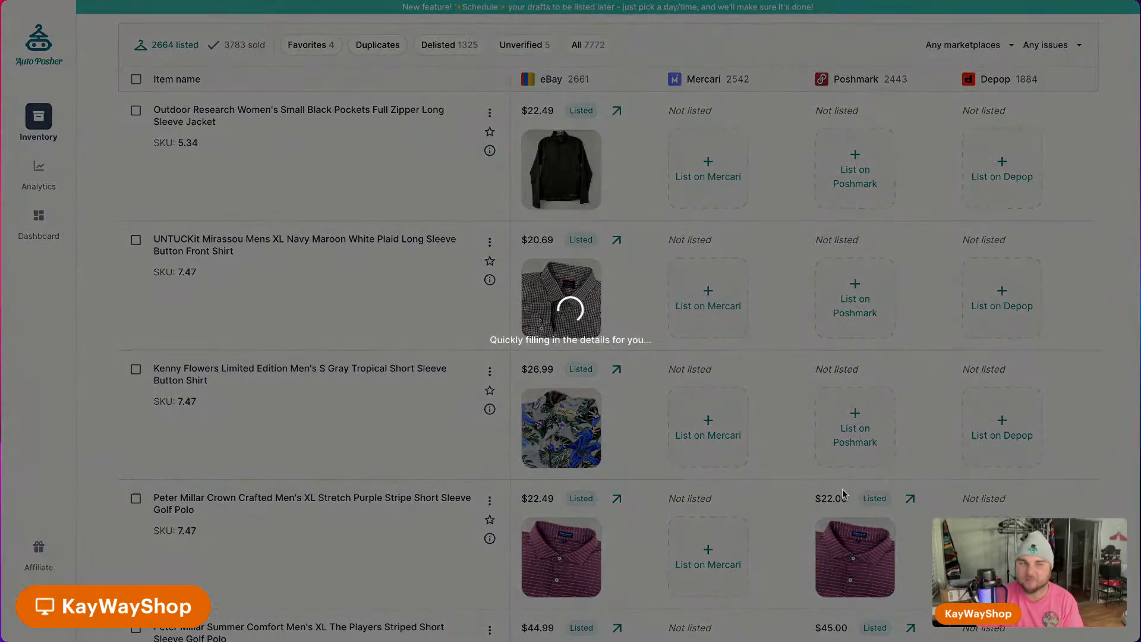
scroll(797, 471, "down", 10)
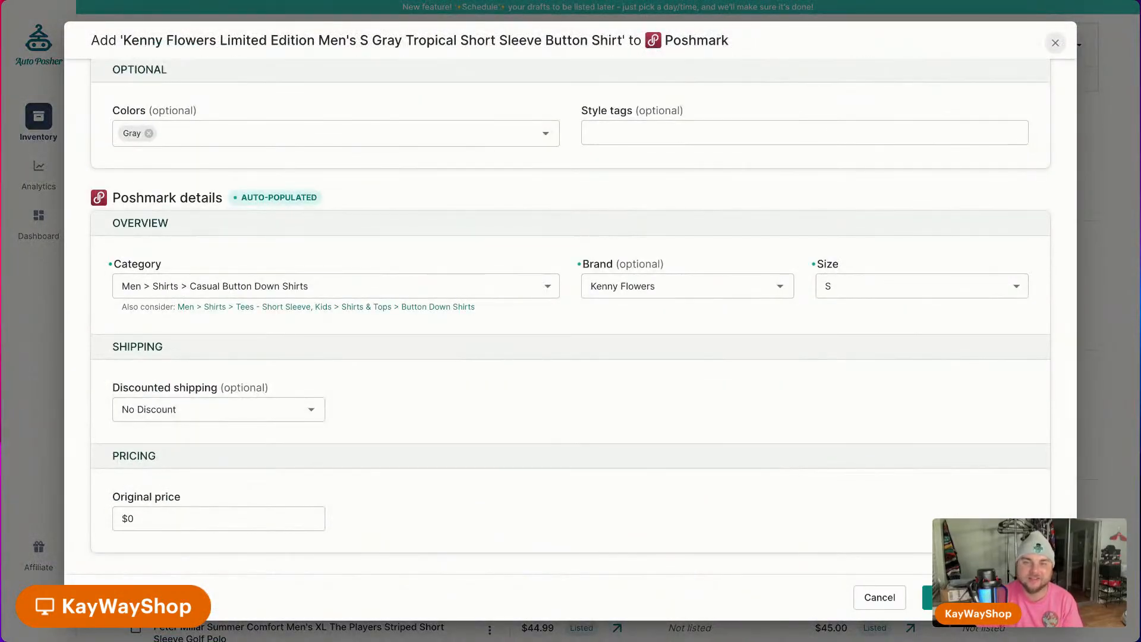
left_click(927, 598)
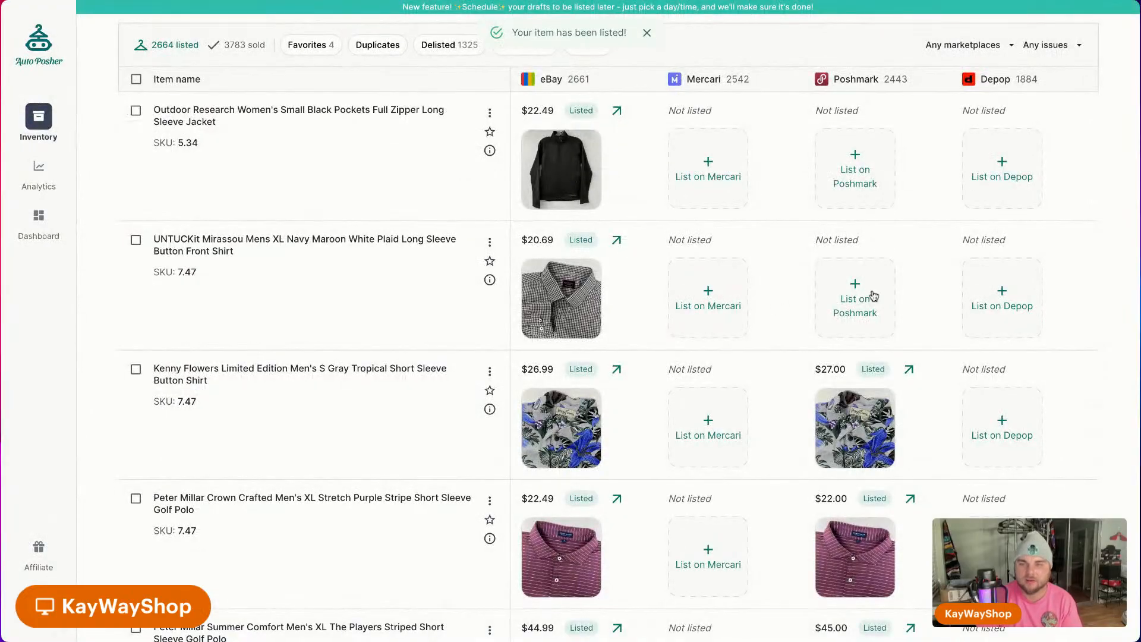
List the UNTUCKit Mirassou men's XL navy maroon white plaid shirt on Poshmark with the auto-filled details.
left_click(874, 296)
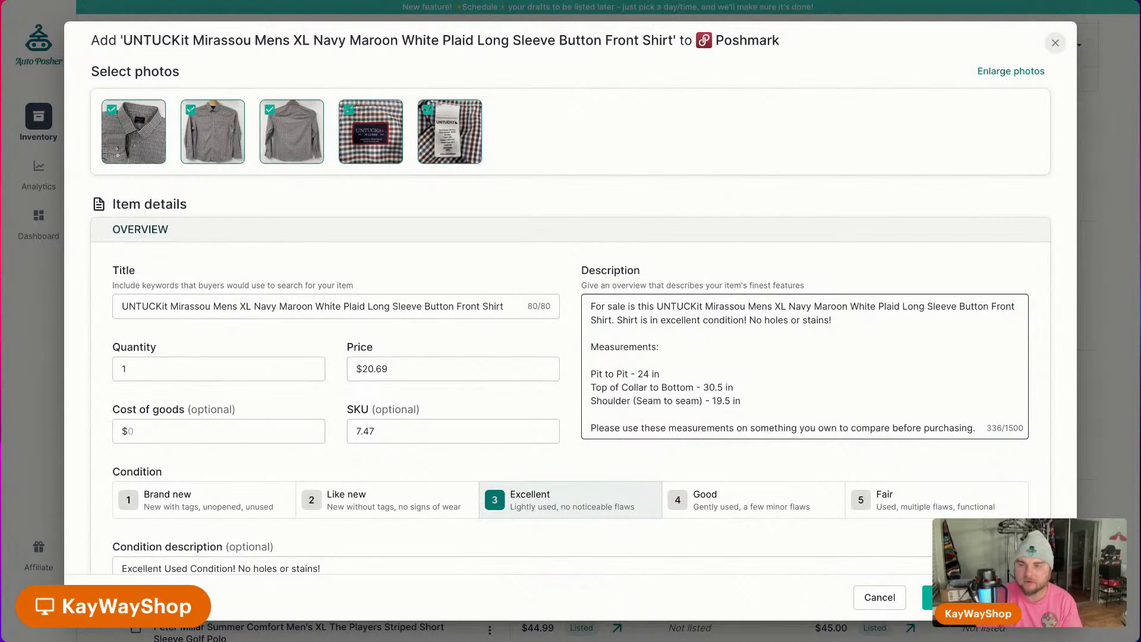
scroll(849, 515, "down", 10)
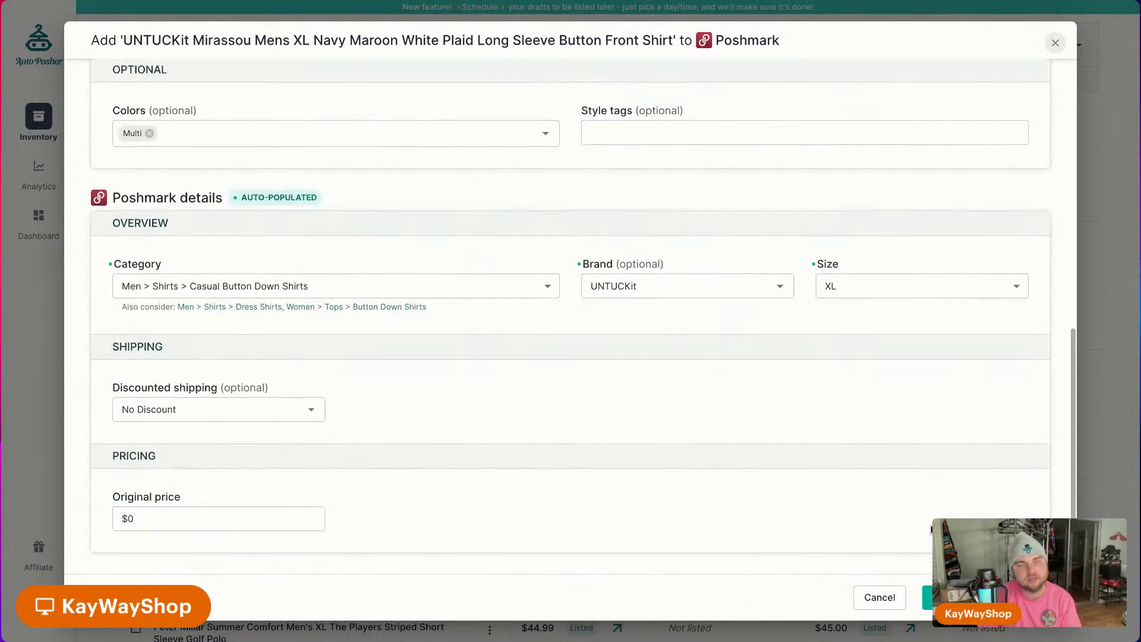
left_click(975, 597)
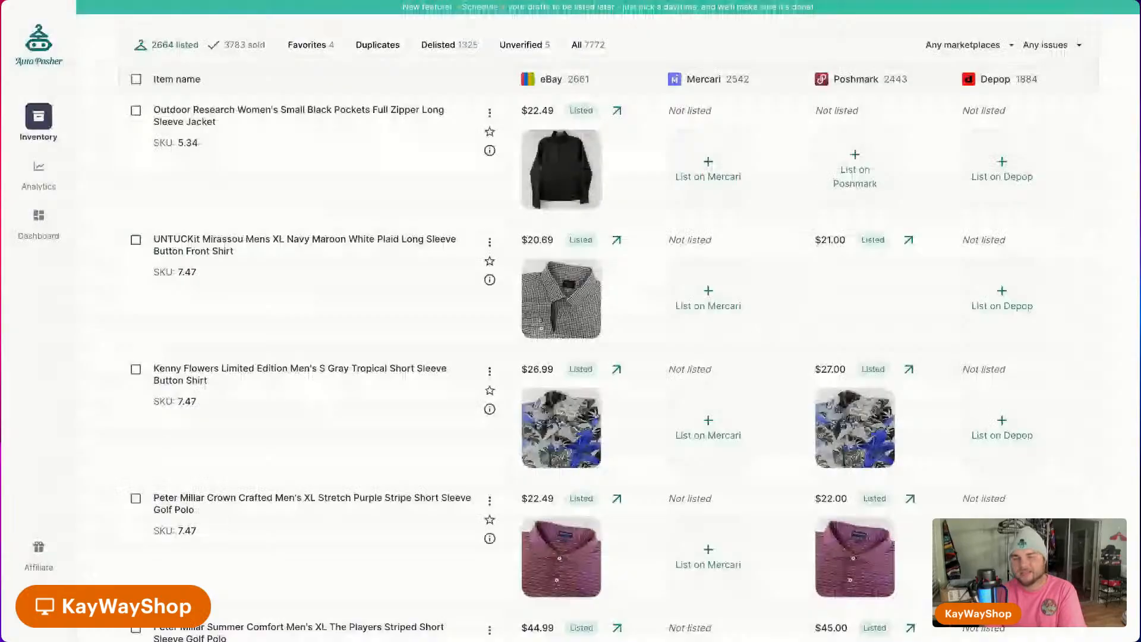
List the Outdoor Research women's small black full zipper jacket on Poshmark with the auto-filled details.
left_click(841, 164)
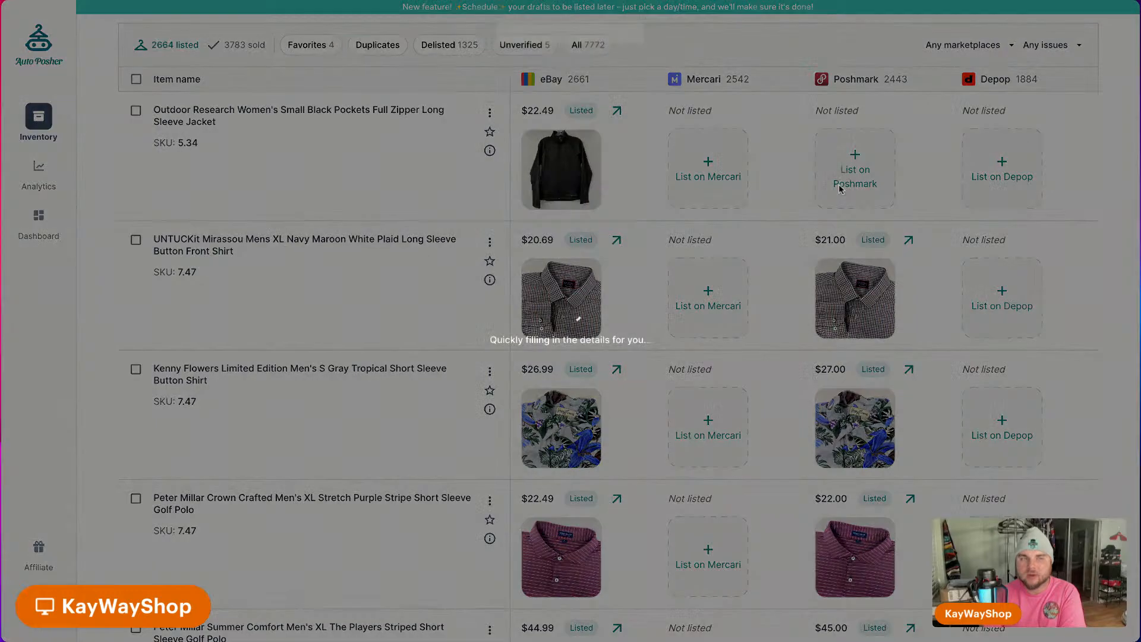
scroll(793, 410, "down", 10)
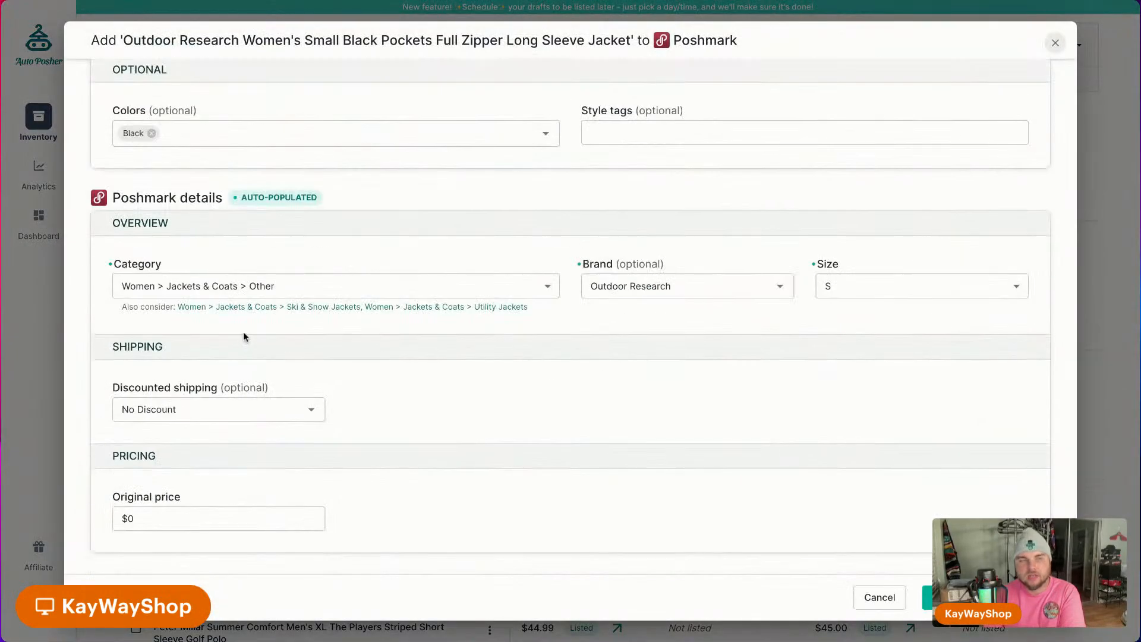
left_click(986, 597)
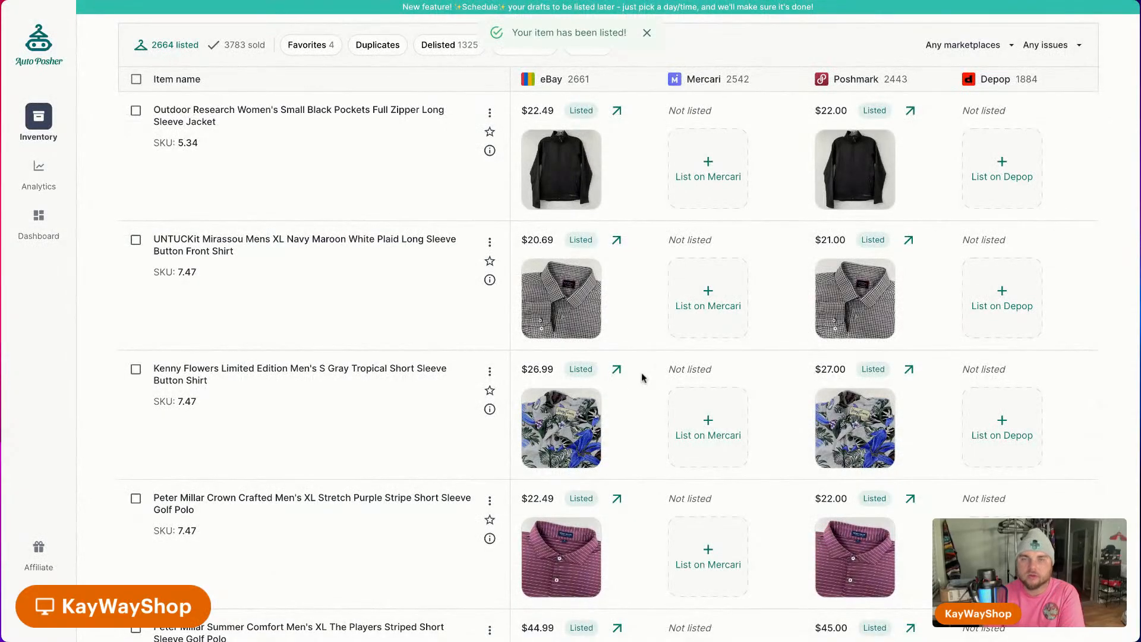
Review the Analytics charts for this month's revenue, profit, marketplace comparison and top selling brands and categories.
scroll(657, 379, "up", 3)
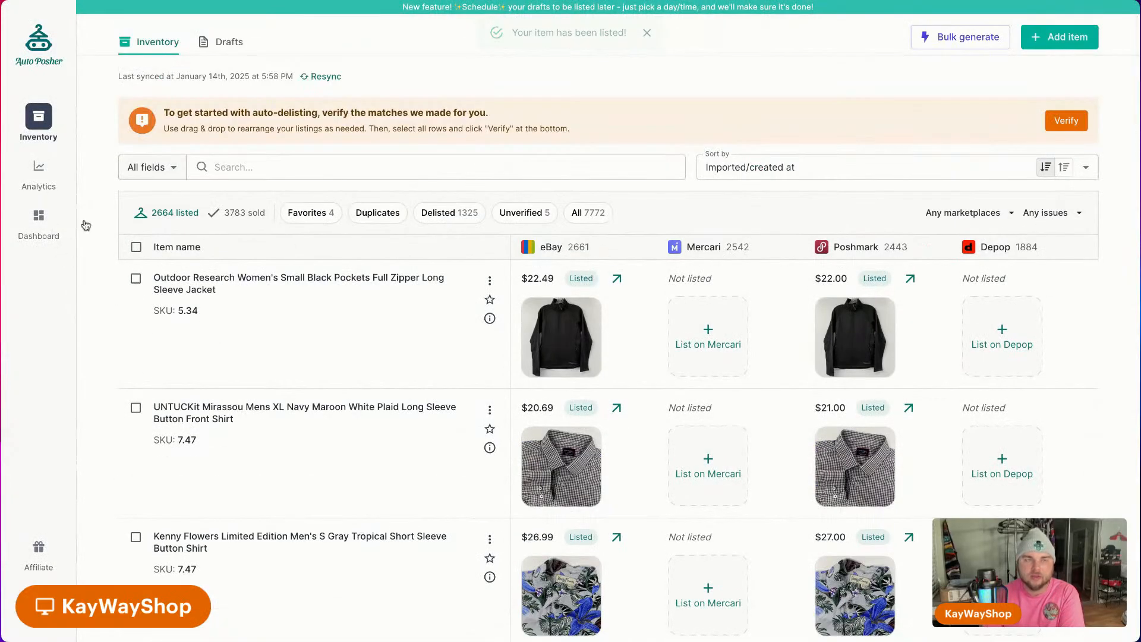
left_click(39, 178)
left_click(325, 47)
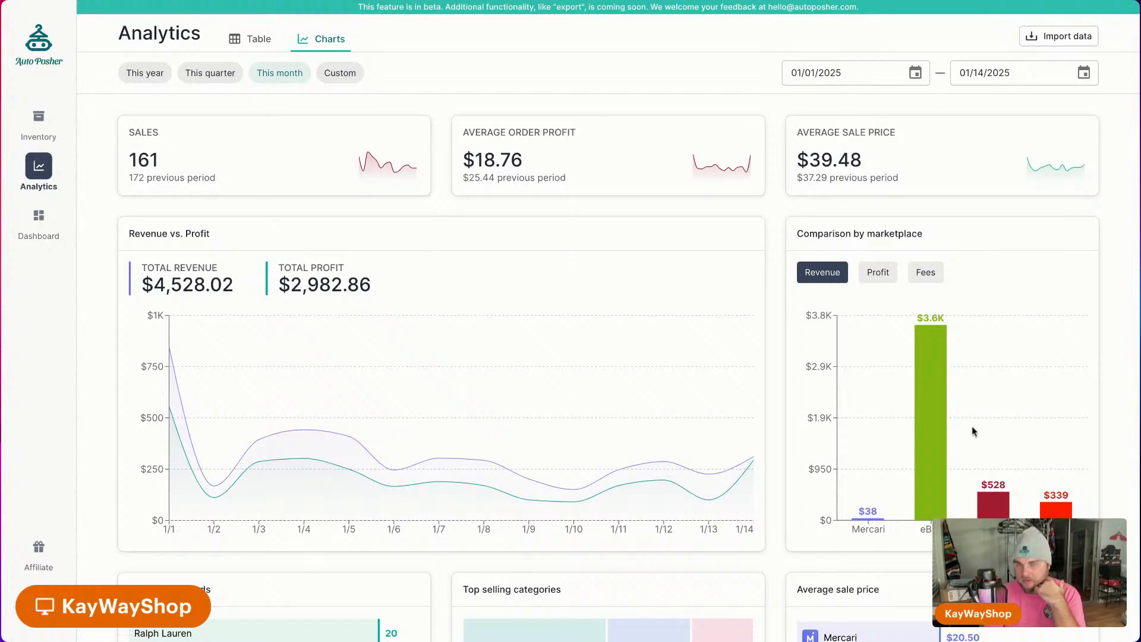
scroll(875, 457, "down", 3)
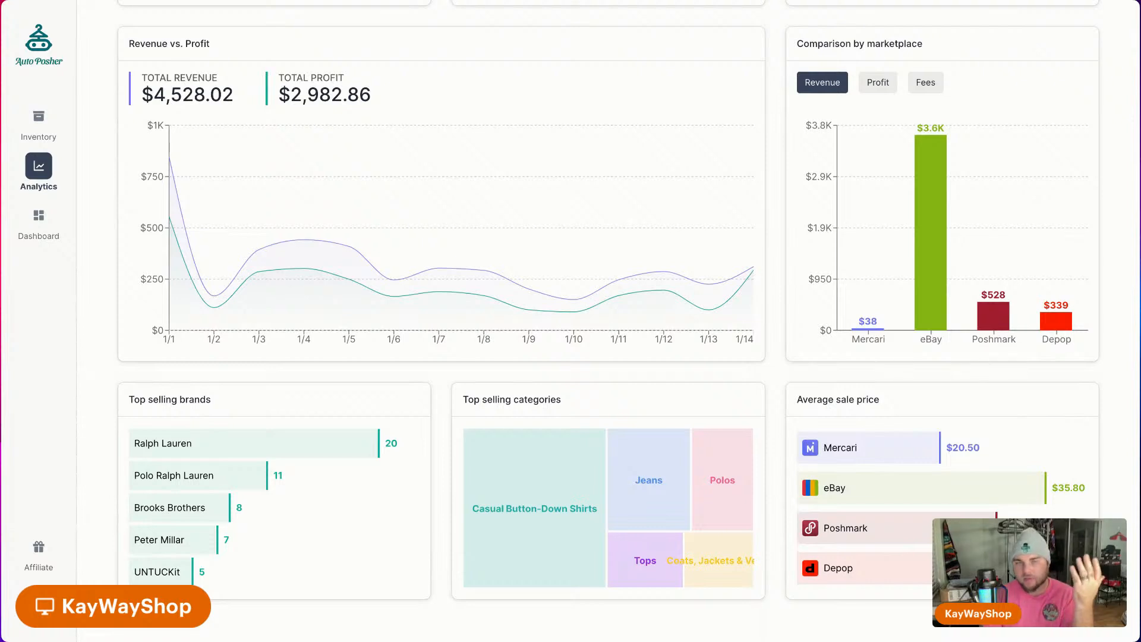
scroll(320, 318, "up", 3)
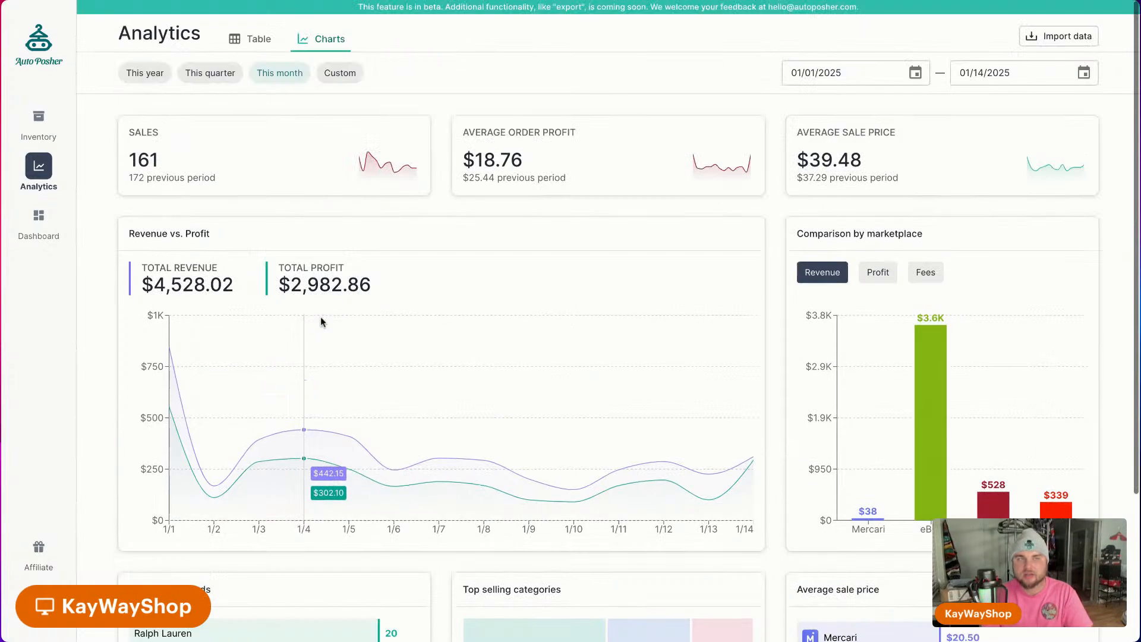
Return to the inventory and go to its second page of items.
left_click(39, 117)
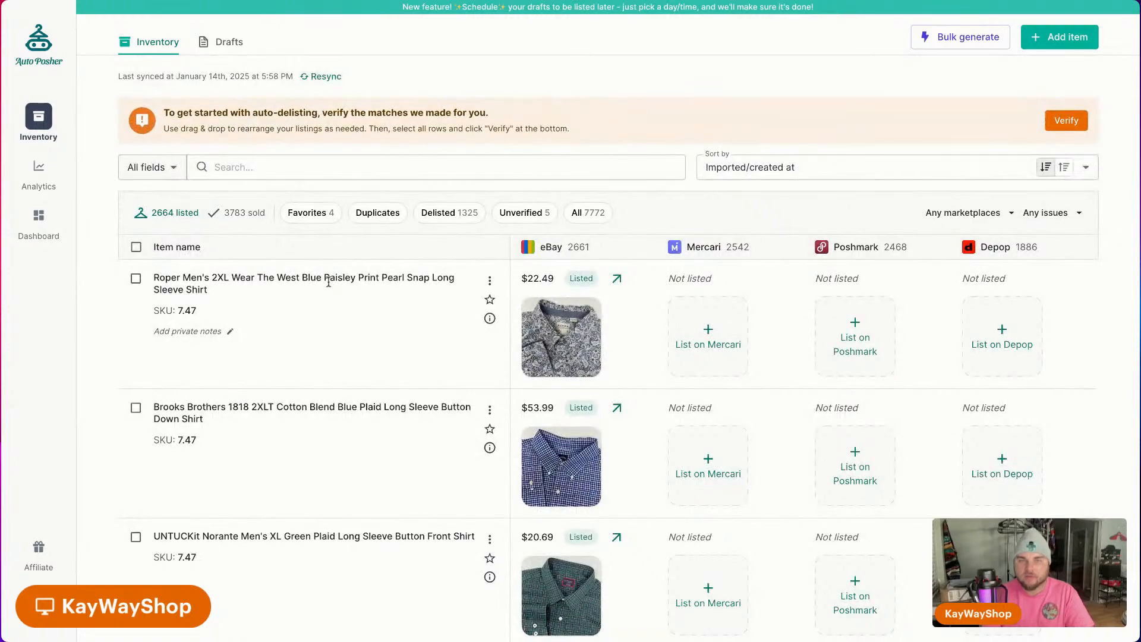
scroll(797, 481, "down", 20)
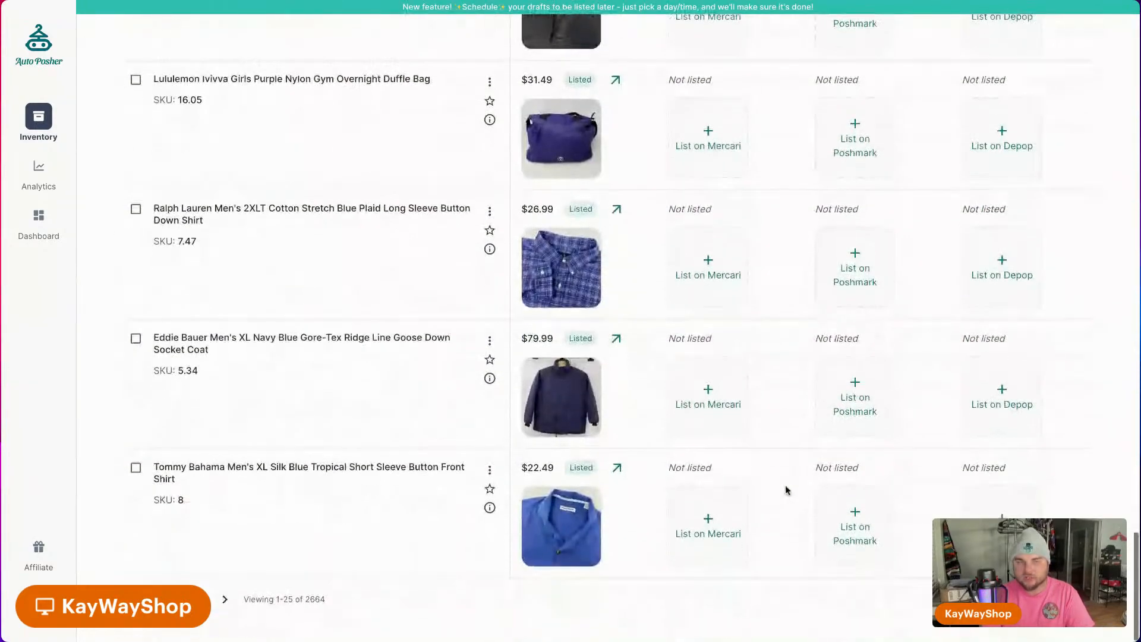
left_click(227, 600)
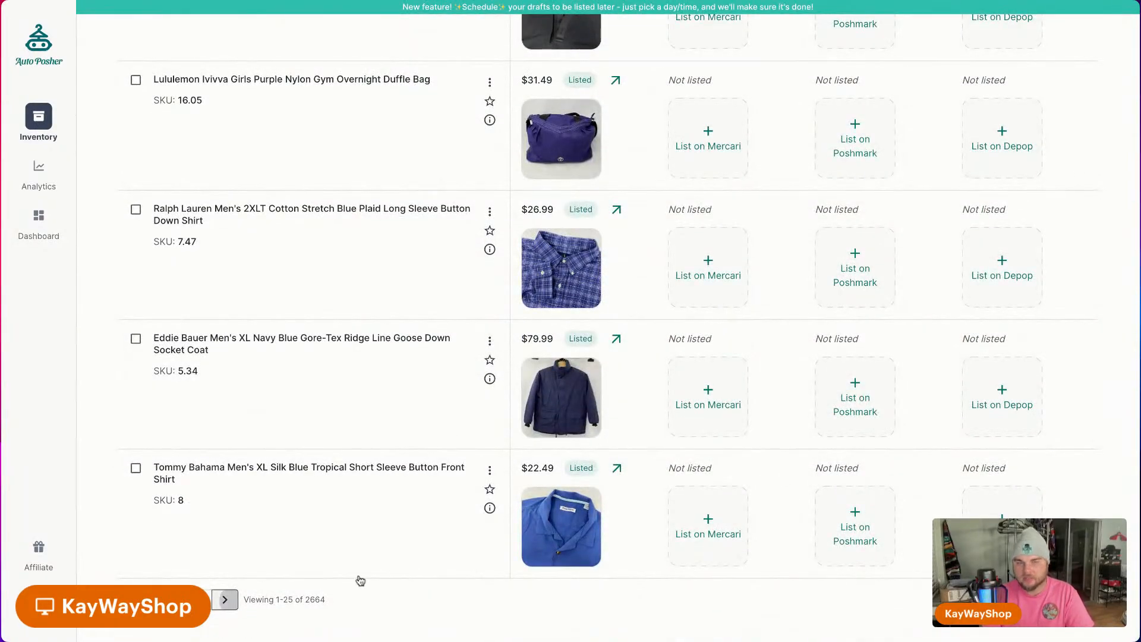
scroll(975, 433, "up", 20)
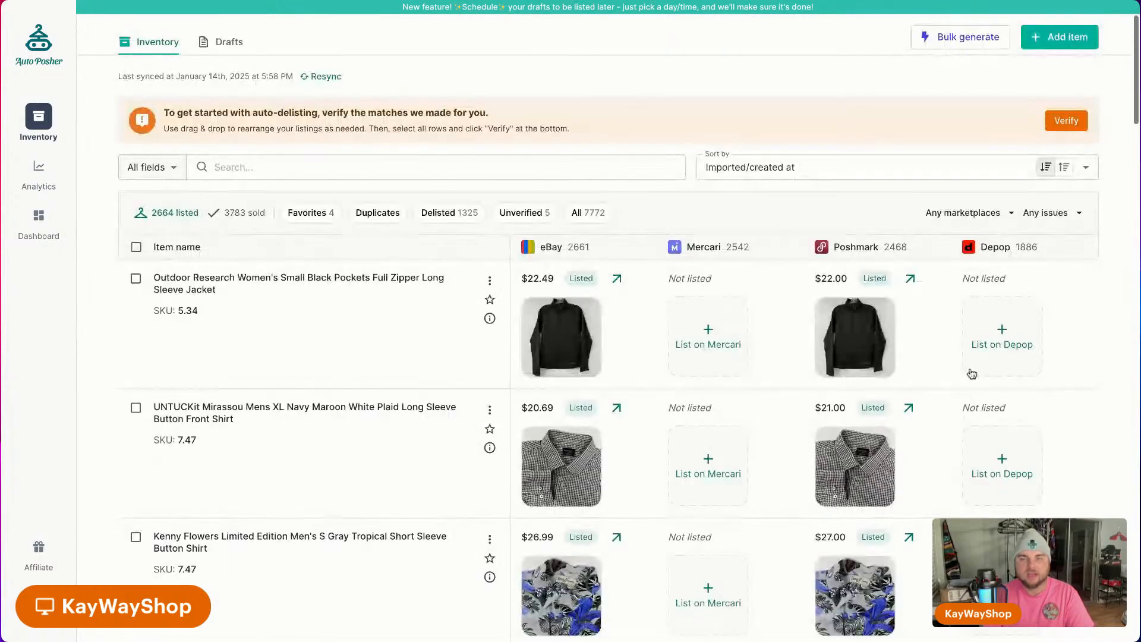
List the Outdoor Research women's small black full zipper jacket on Depop with the auto-filled details.
left_click(991, 315)
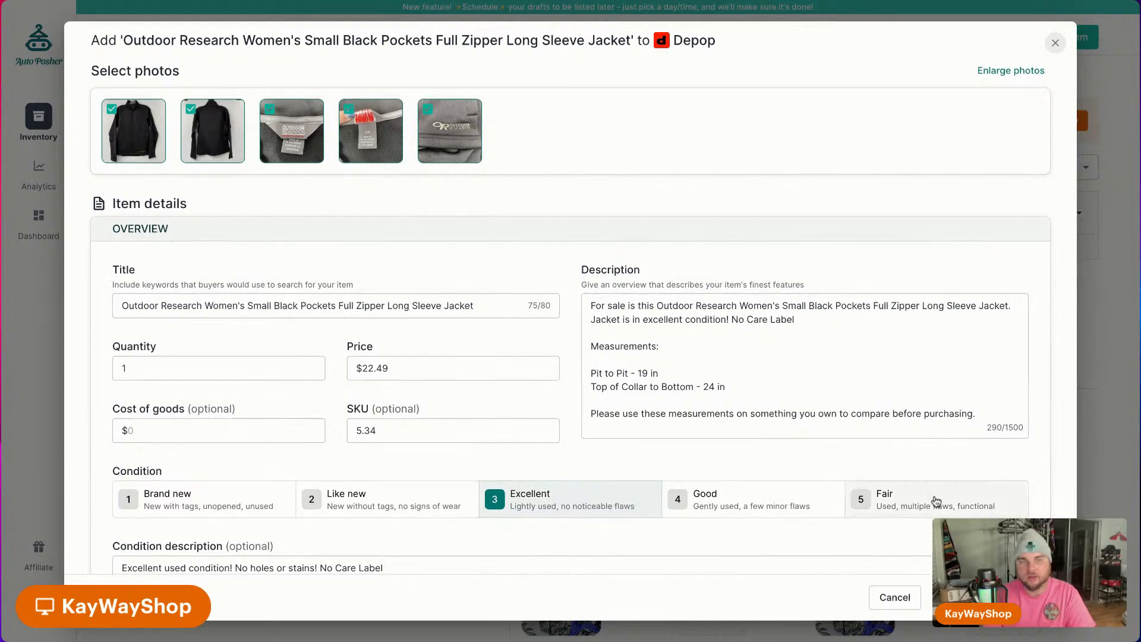
scroll(936, 501, "down", 10)
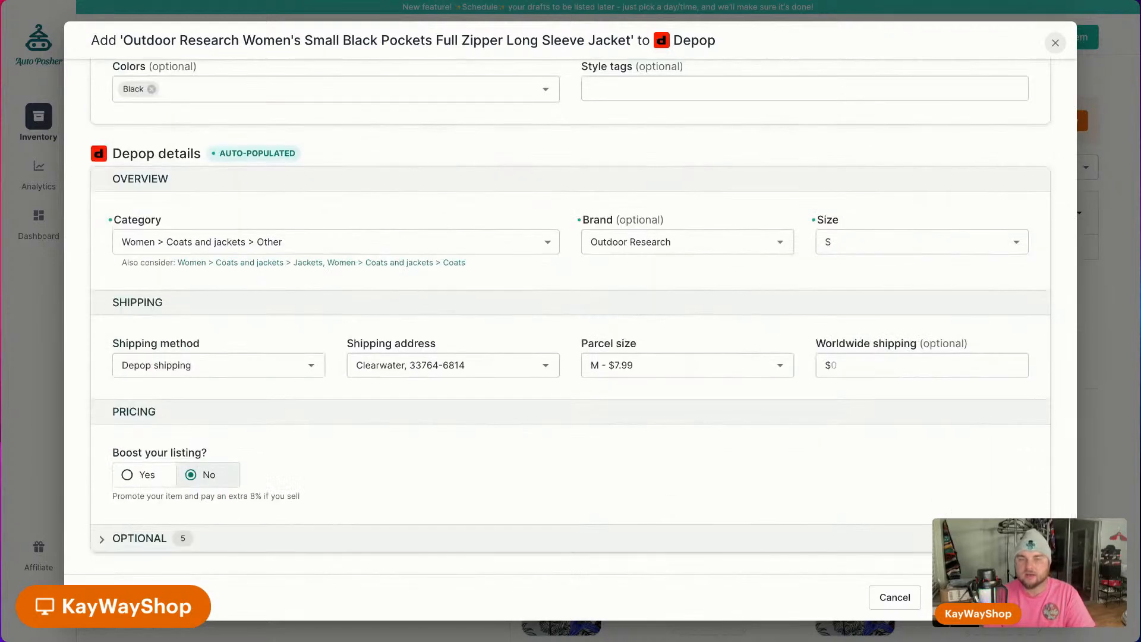
left_click(990, 597)
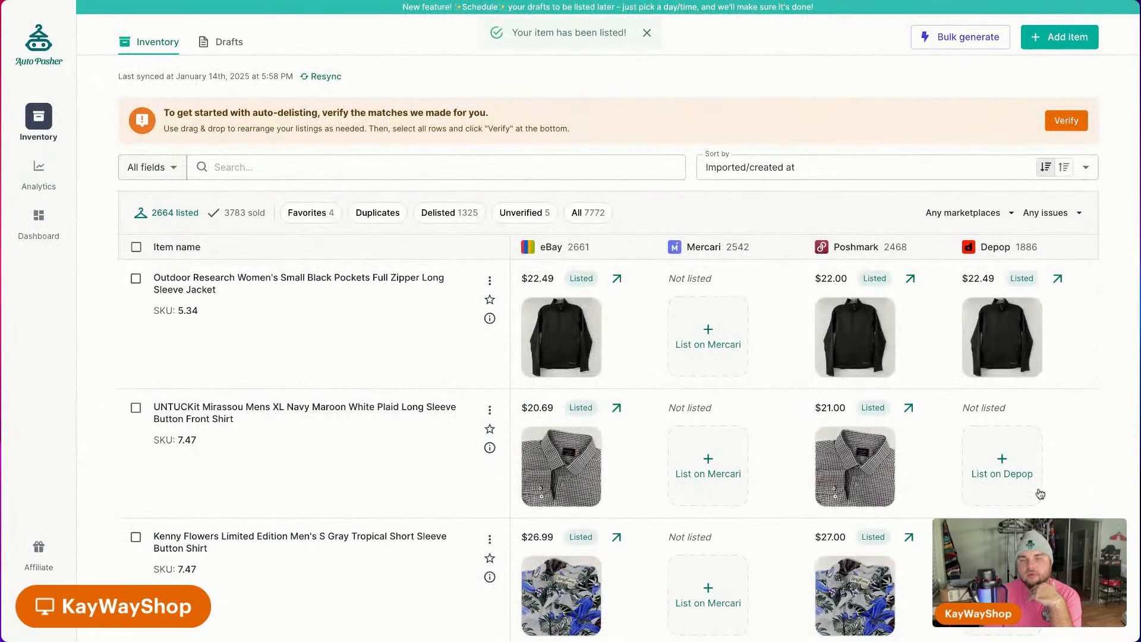
List the UNTUCKit Mirassou men's XL navy maroon white plaid shirt on Depop with the auto-filled details.
left_click(1014, 483)
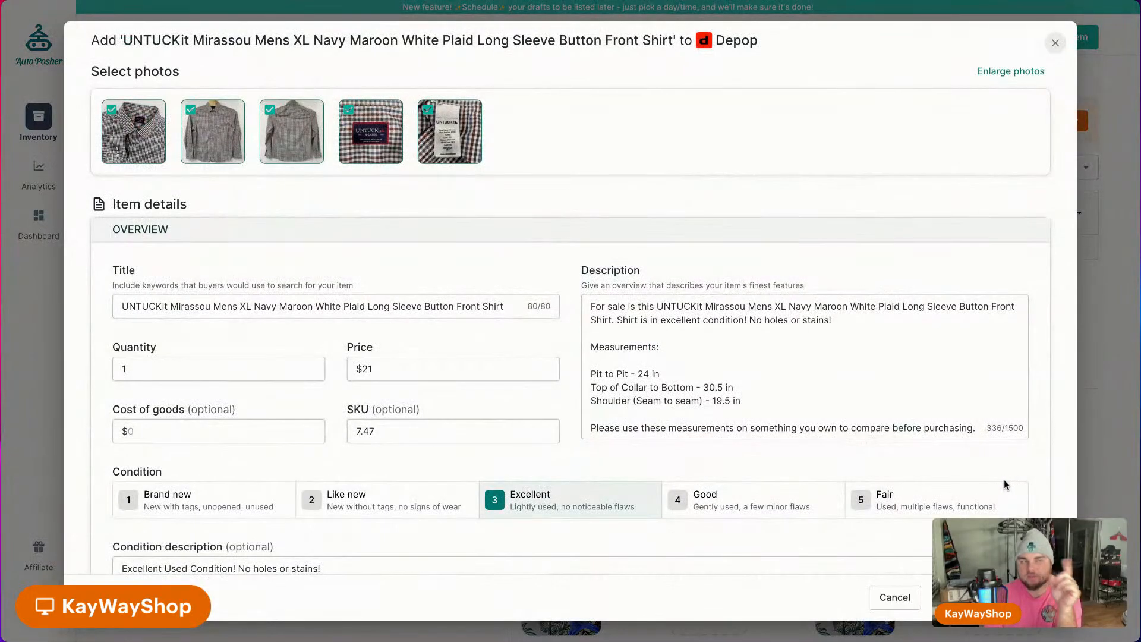
scroll(957, 472, "down", 10)
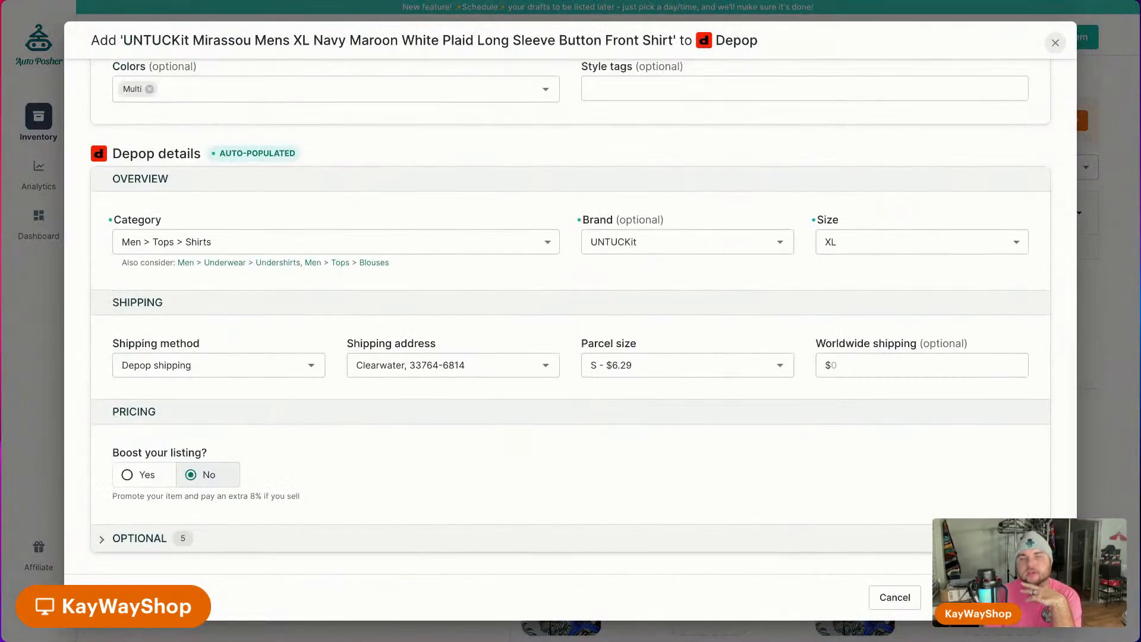
left_click(987, 598)
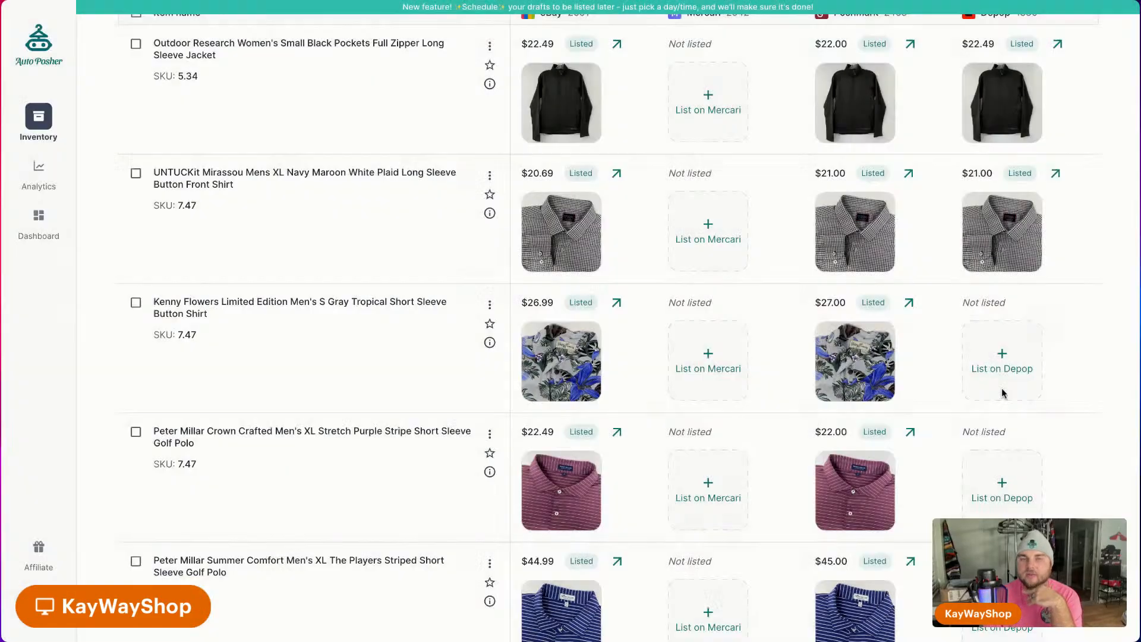
List the Kenny Flowers men's S gray tropical short sleeve button shirt on Depop with the auto-filled details.
left_click(1002, 381)
scroll(847, 467, "down", 10)
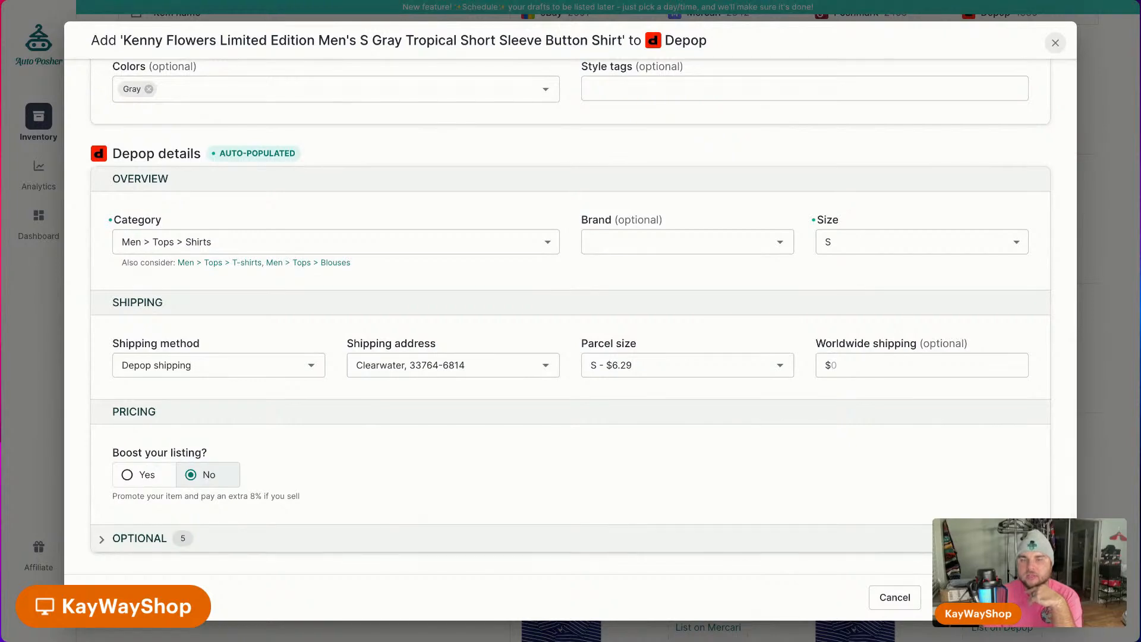
left_click(990, 598)
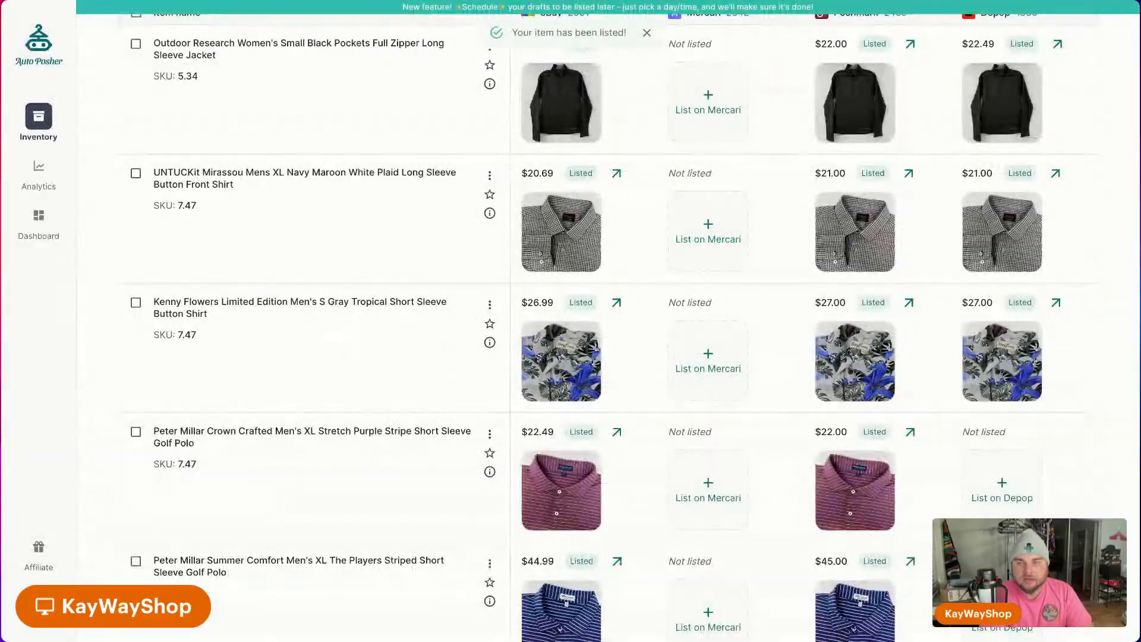
List the Peter Millar Crown Crafted men's XL purple stripe golf polo on Depop with the auto-filled details.
left_click(987, 493)
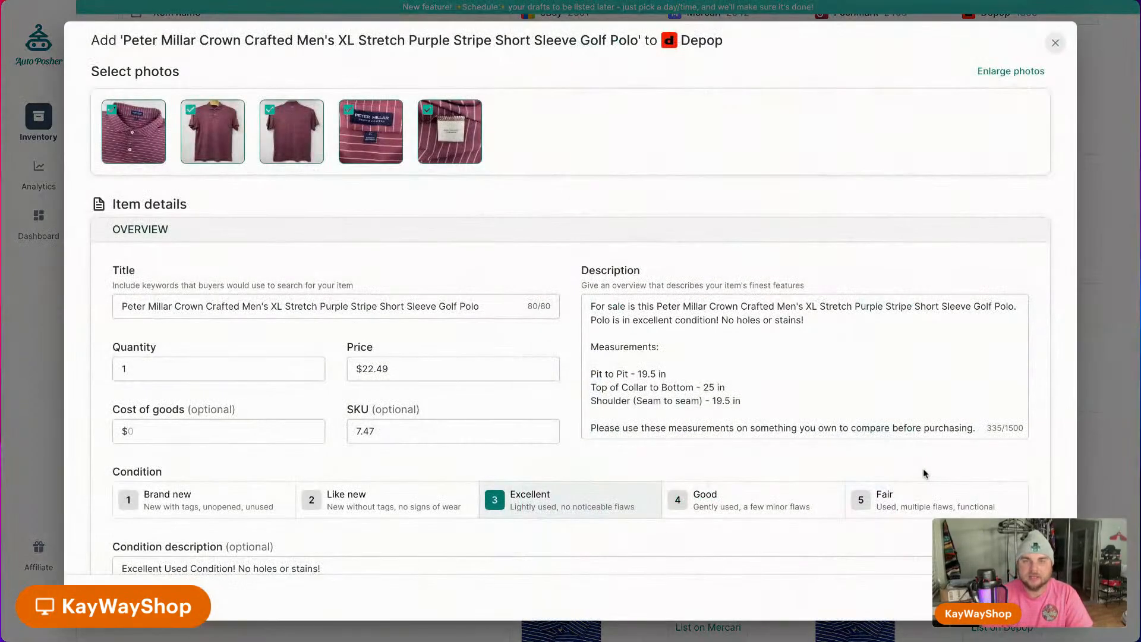
scroll(922, 468, "down", 10)
left_click(988, 597)
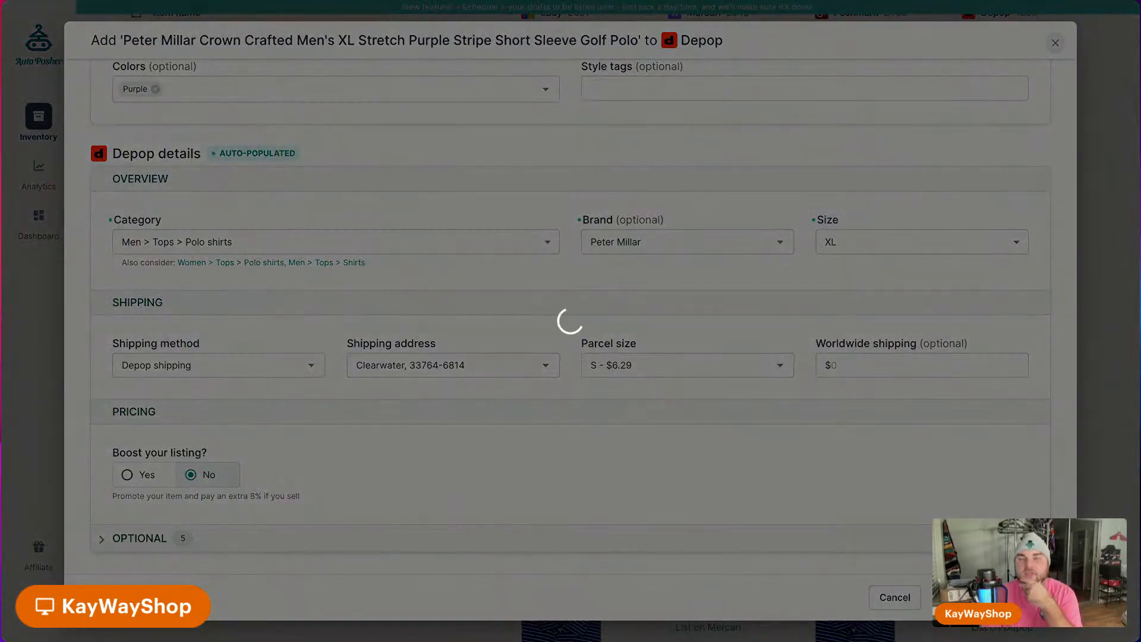
List the Peter Millar Summer Comfort men's XL The Players striped golf polo on Depop with the auto-filled details.
scroll(1022, 476, "down", 4)
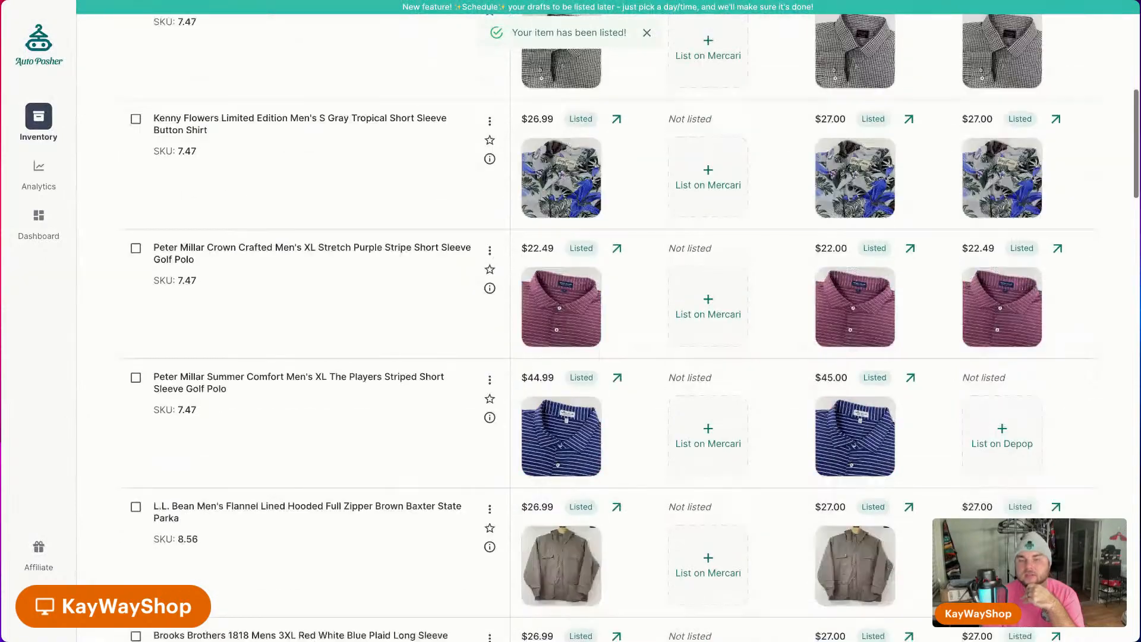
left_click(1017, 392)
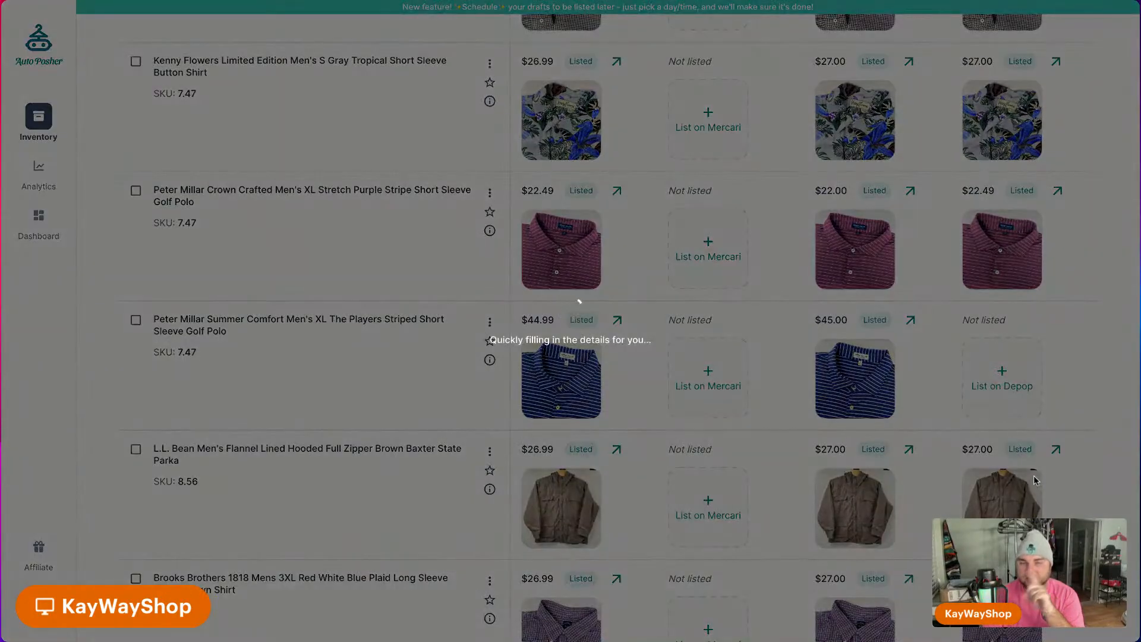
scroll(986, 480, "down", 10)
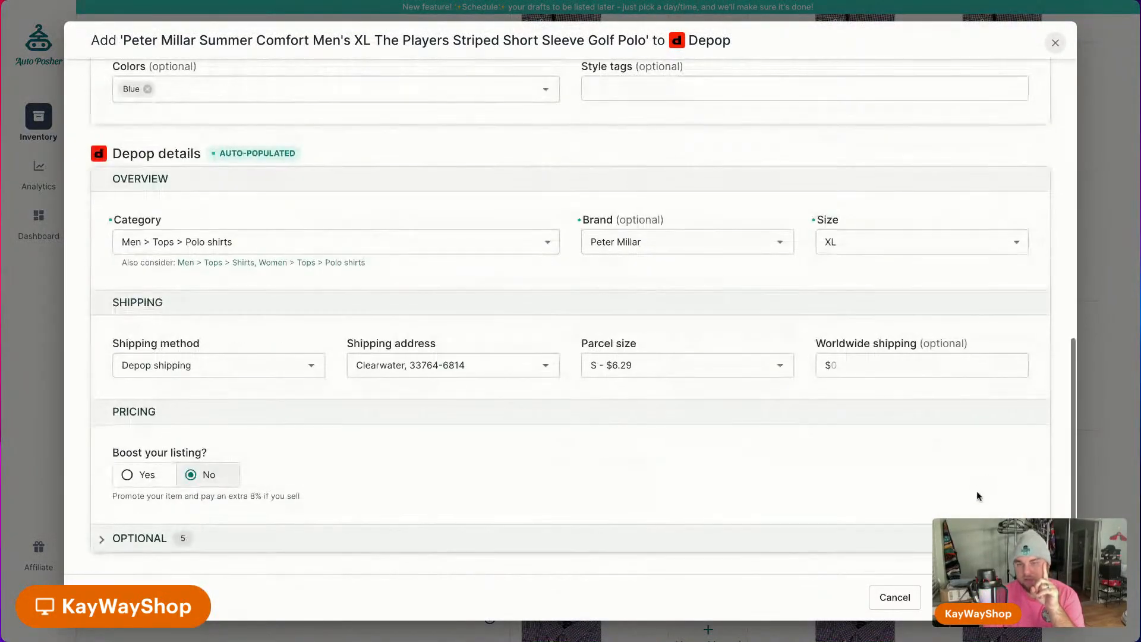
left_click(988, 597)
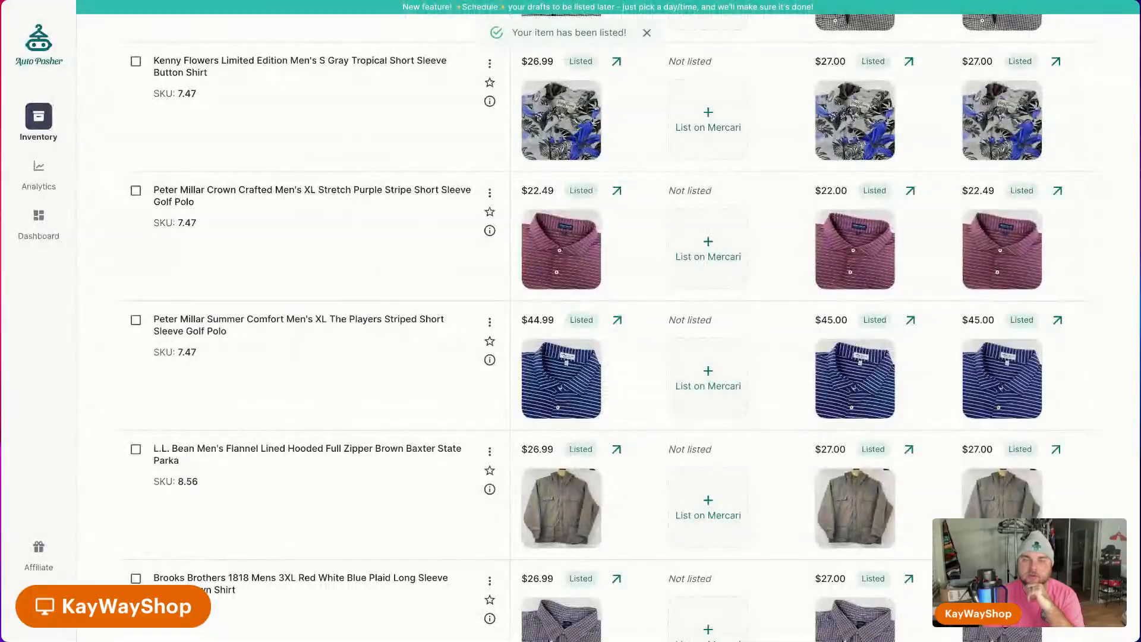
List the Vineyard Vines Performance men's 36 tan flat front chino shorts on Depop with the auto-filled details.
scroll(595, 321, "down", 8)
left_click(1002, 338)
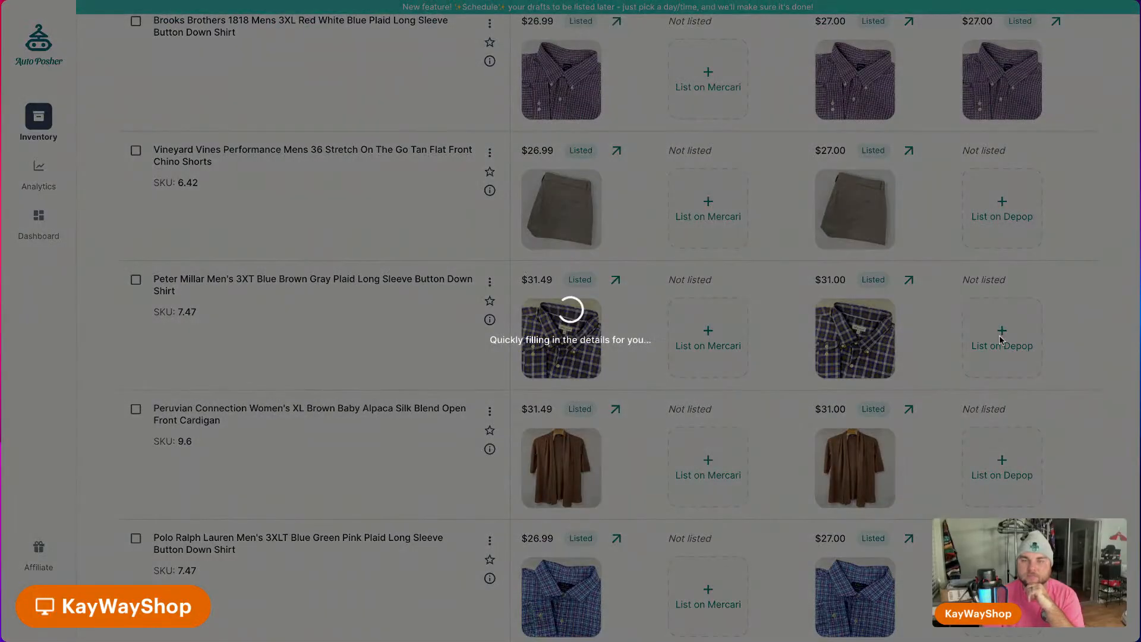
scroll(911, 435, "down", 6)
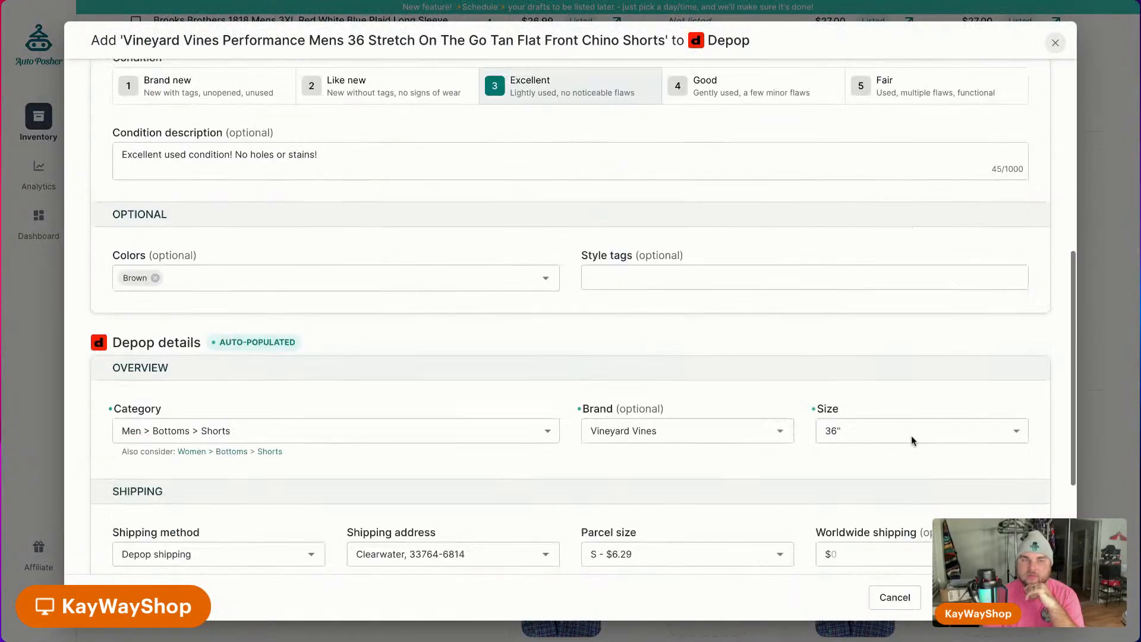
left_click(991, 598)
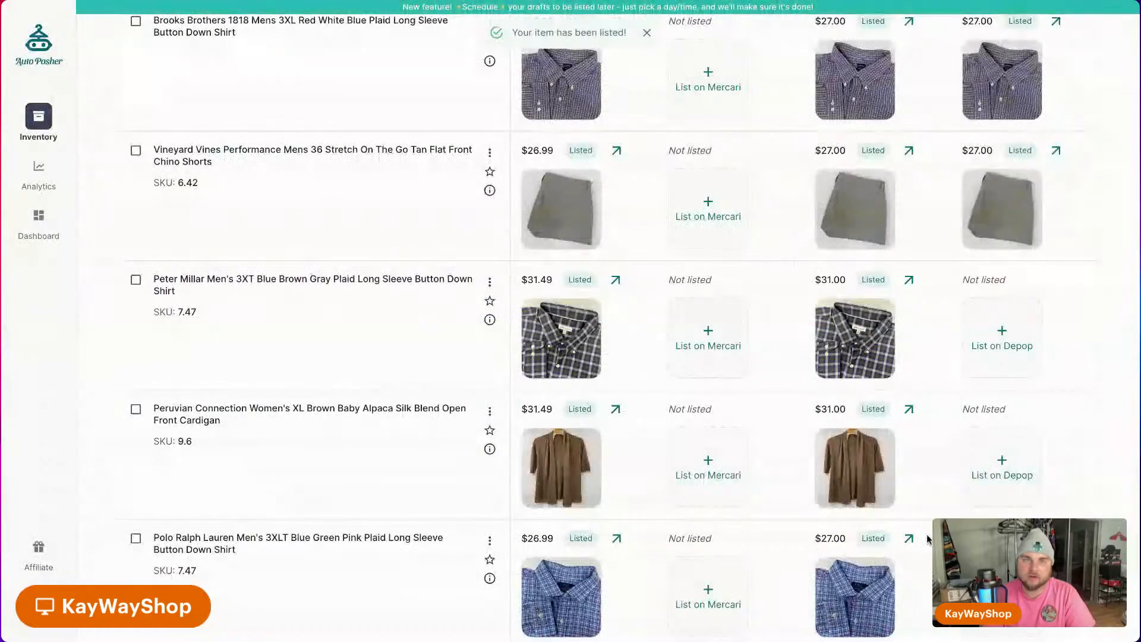
List the Peter Millar men's 3XT blue brown gray plaid long sleeve shirt on Depop with the auto-filled details.
left_click(1001, 342)
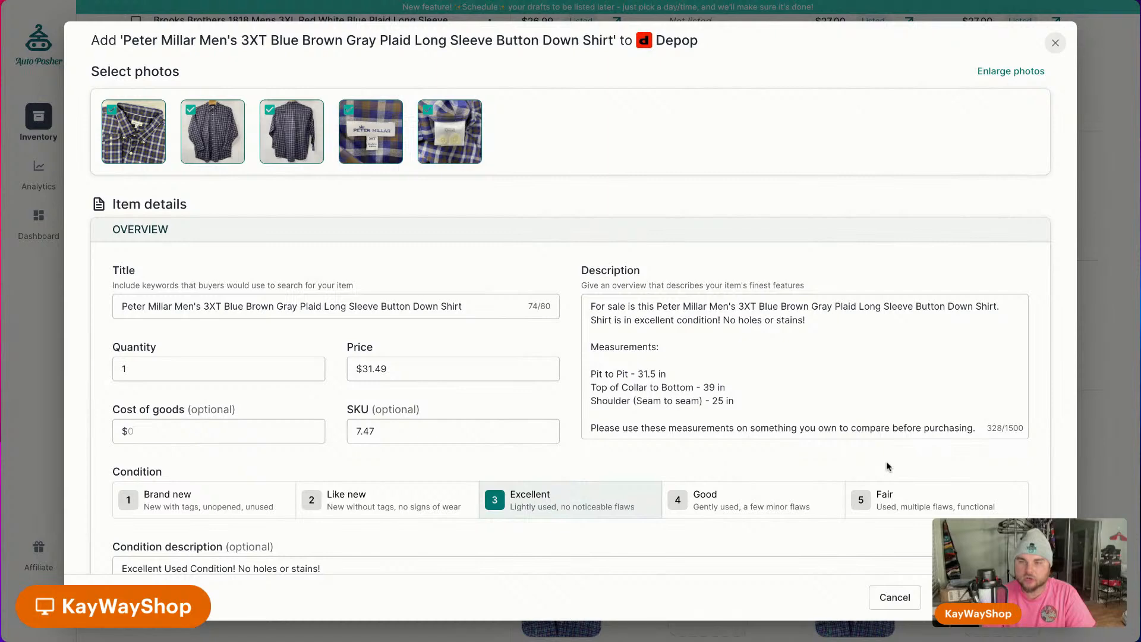
scroll(883, 445, "down", 10)
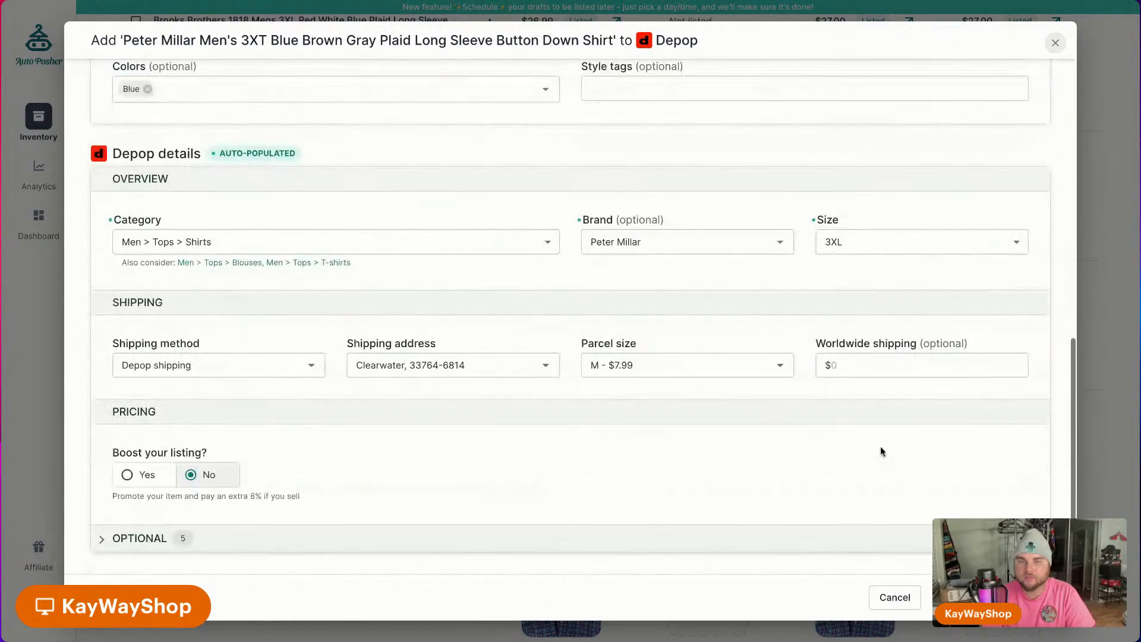
left_click(989, 597)
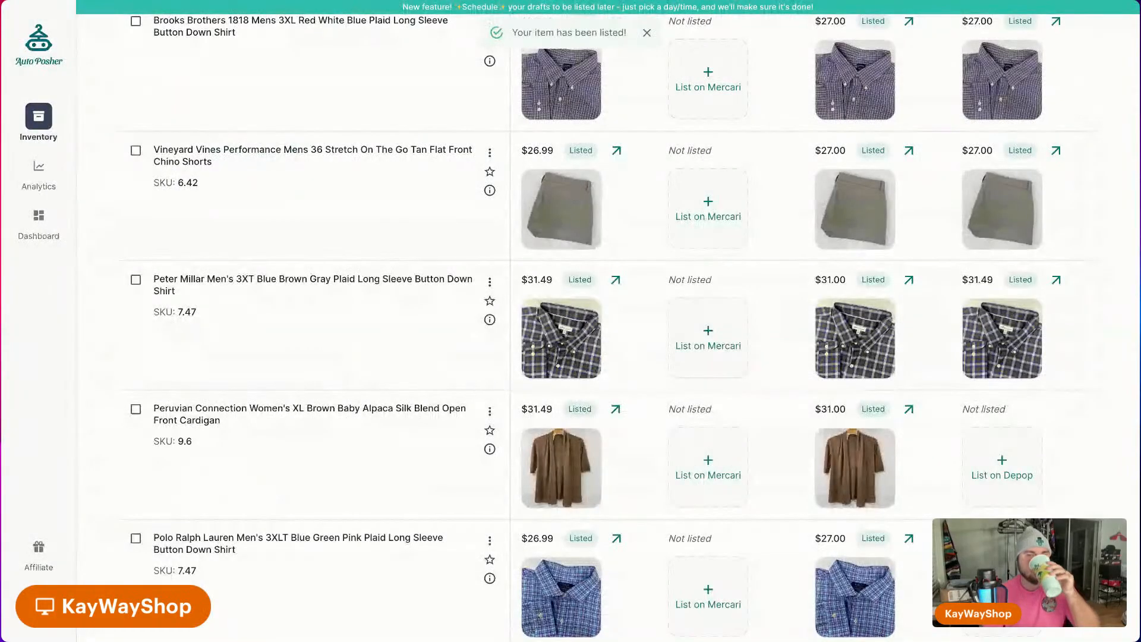
List the Peruvian Connection women's XL brown alpaca silk blend open front cardigan on Depop with the auto-filled details.
left_click(998, 476)
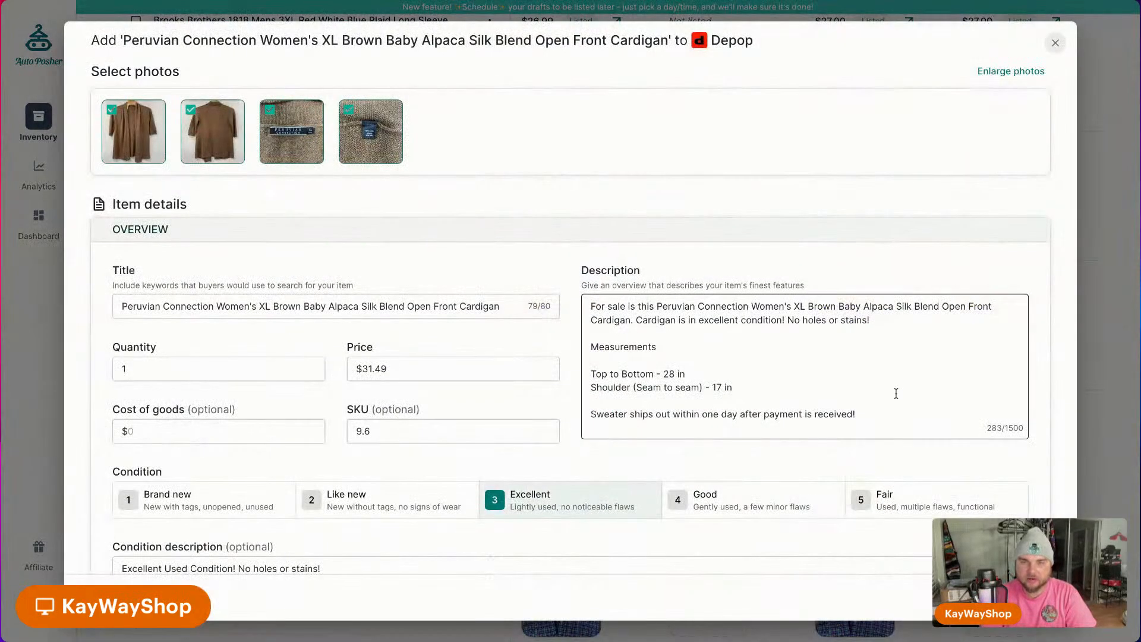
scroll(880, 410, "down", 3)
scroll(866, 422, "down", 8)
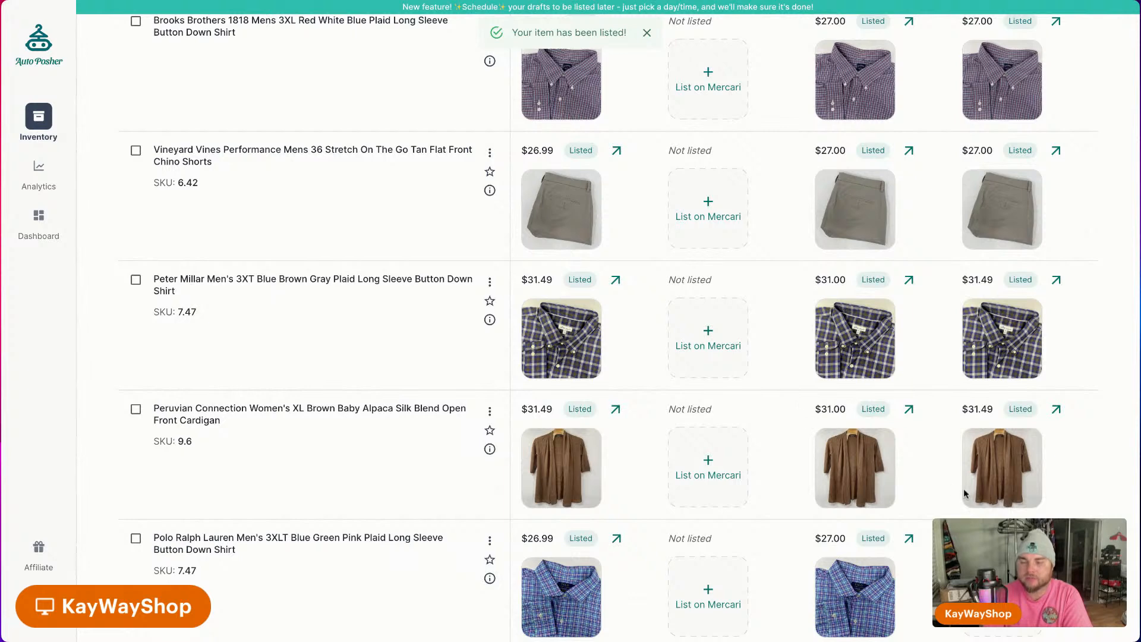
List the Polo Ralph Lauren men's 3XLT blue green pink plaid button down shirt on Depop with the auto-filled details.
scroll(957, 488, "down", 5)
left_click(990, 419)
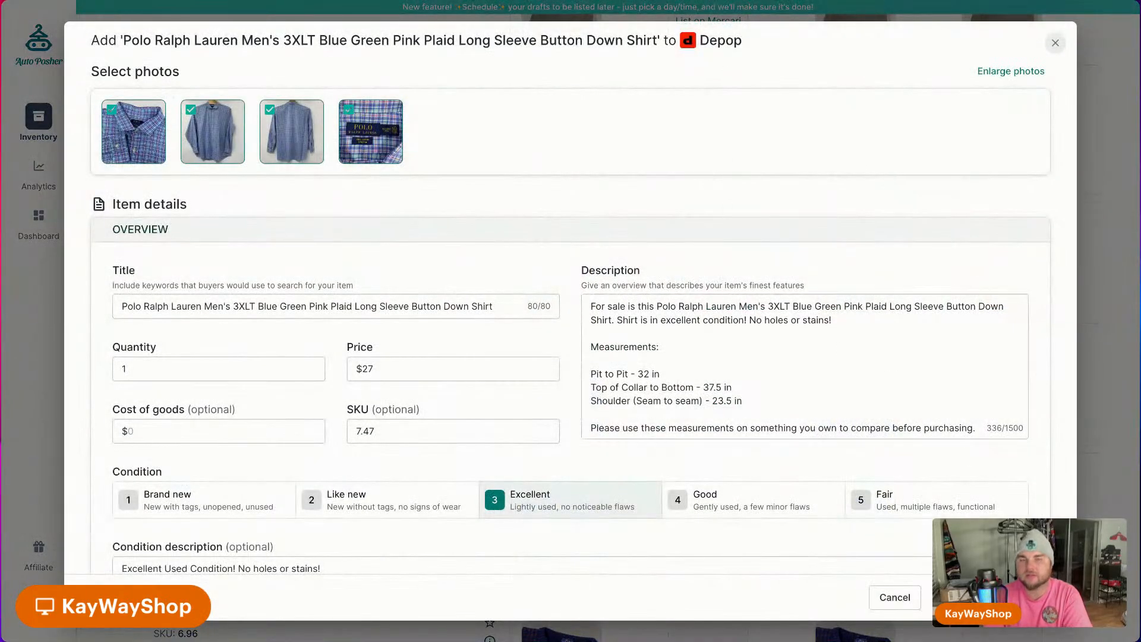
scroll(571, 345, "down", 10)
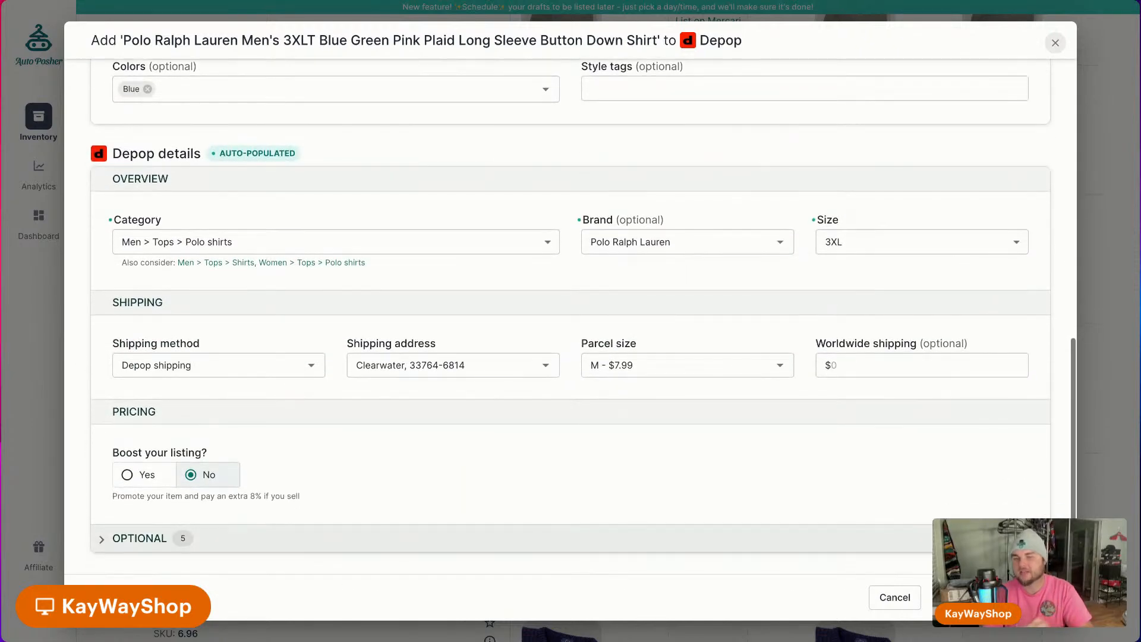
left_click(990, 597)
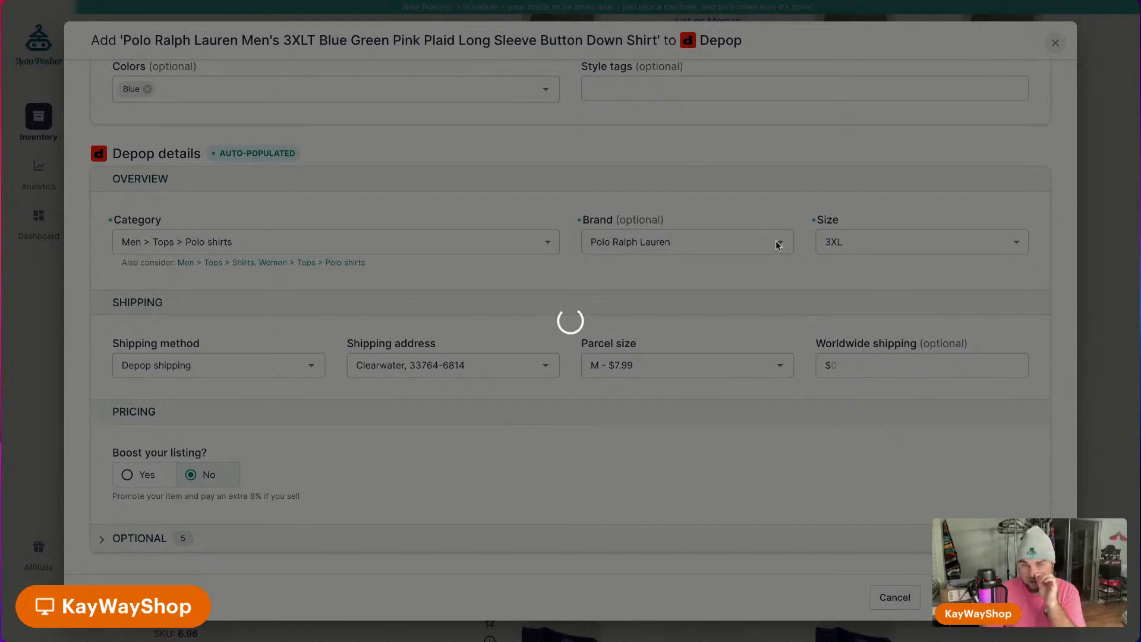
List the Holderness & Bourne men's large navy polo on Depop, clearing the auto-filled Old Navy brand.
scroll(807, 286, "down", 4)
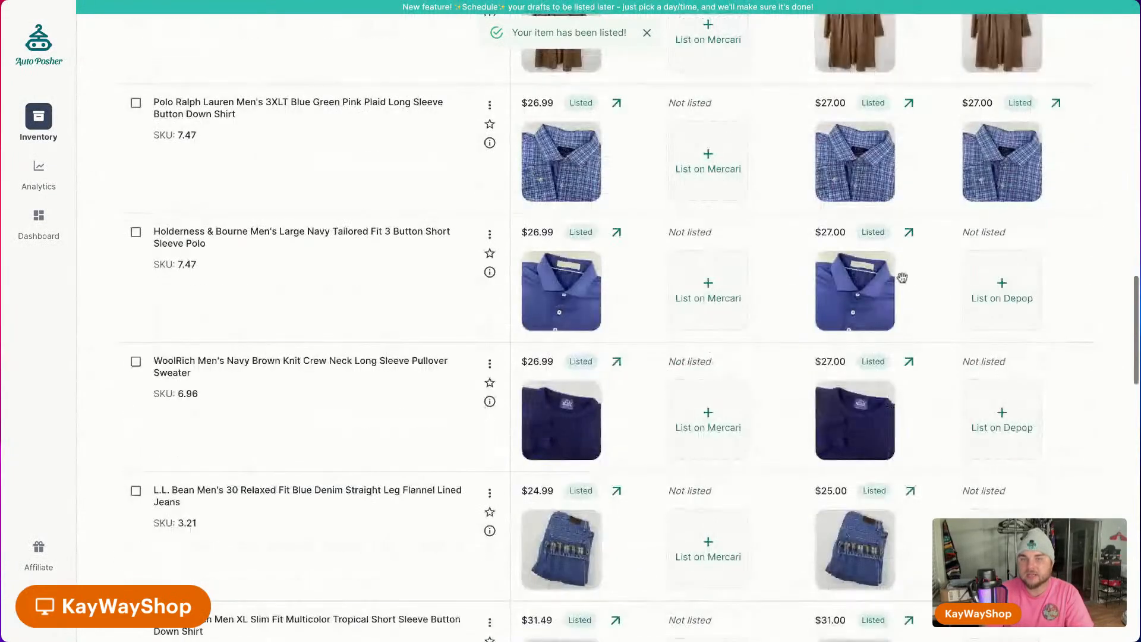
left_click(988, 293)
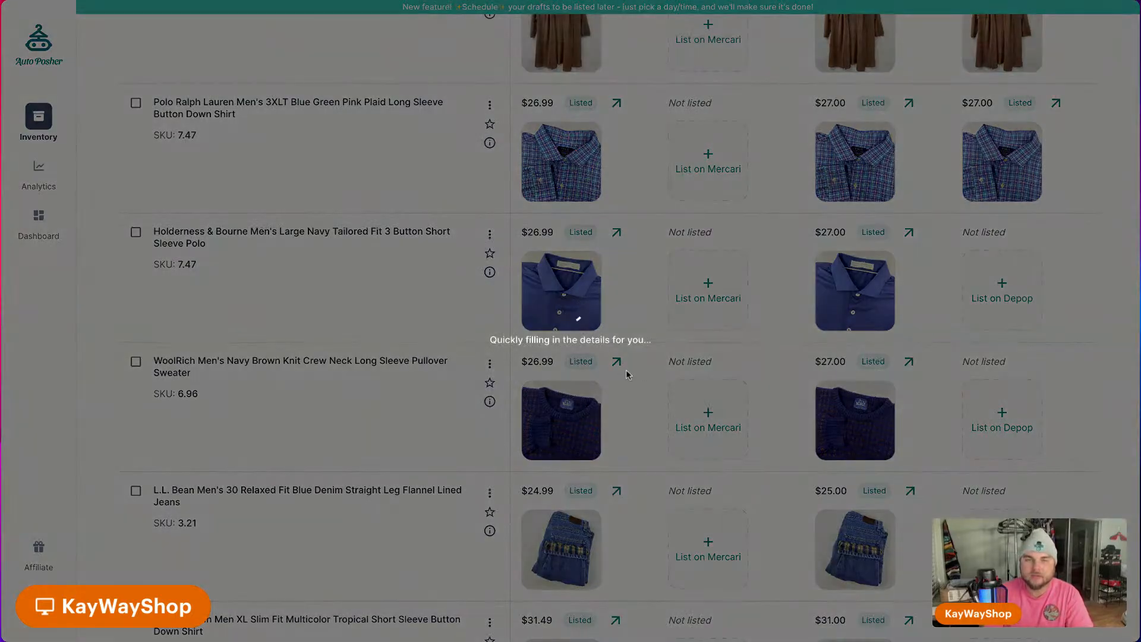
scroll(768, 469, "down", 3)
scroll(768, 465, "down", 8)
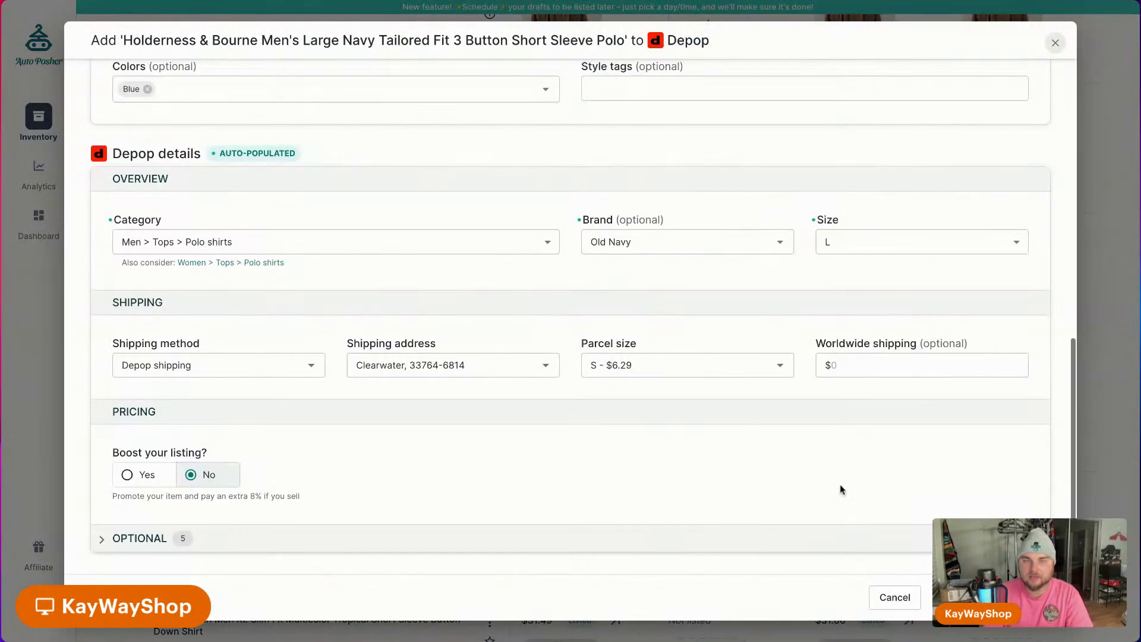
left_click(764, 242)
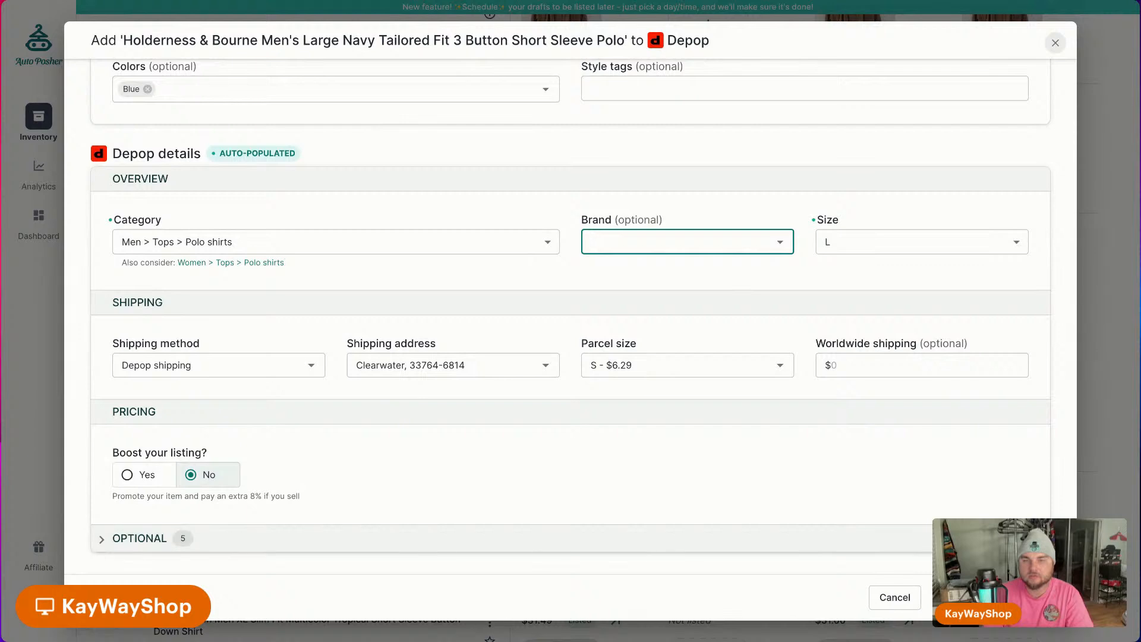
left_click(987, 598)
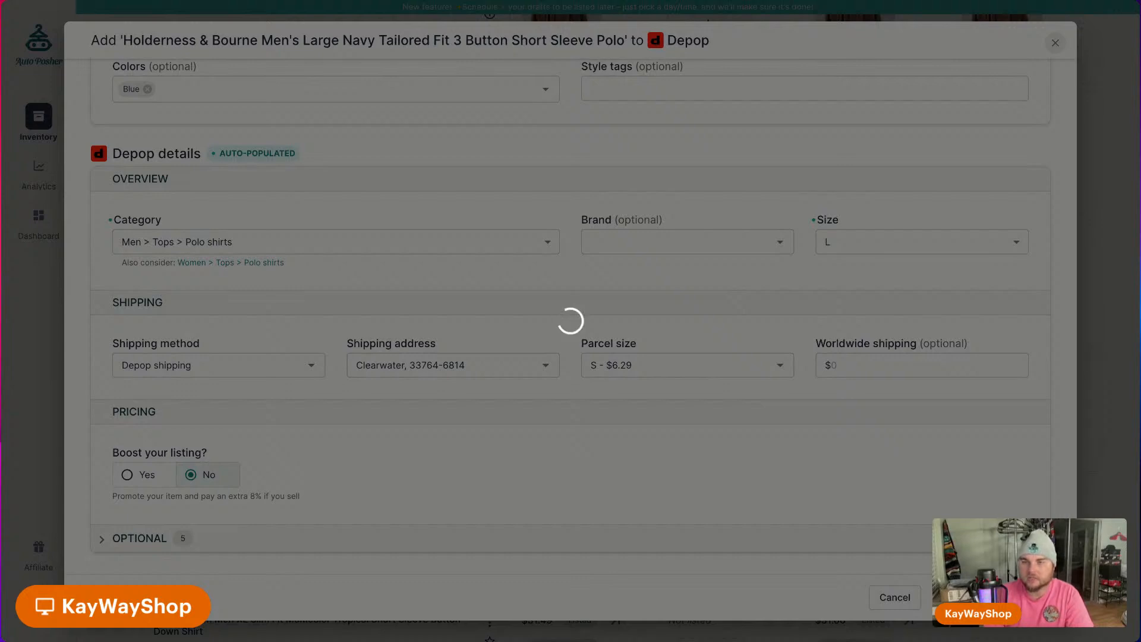
List the WoolRich men's navy brown knit crew neck pullover sweater on Depop with the auto-filled details.
scroll(1037, 424, "down", 1)
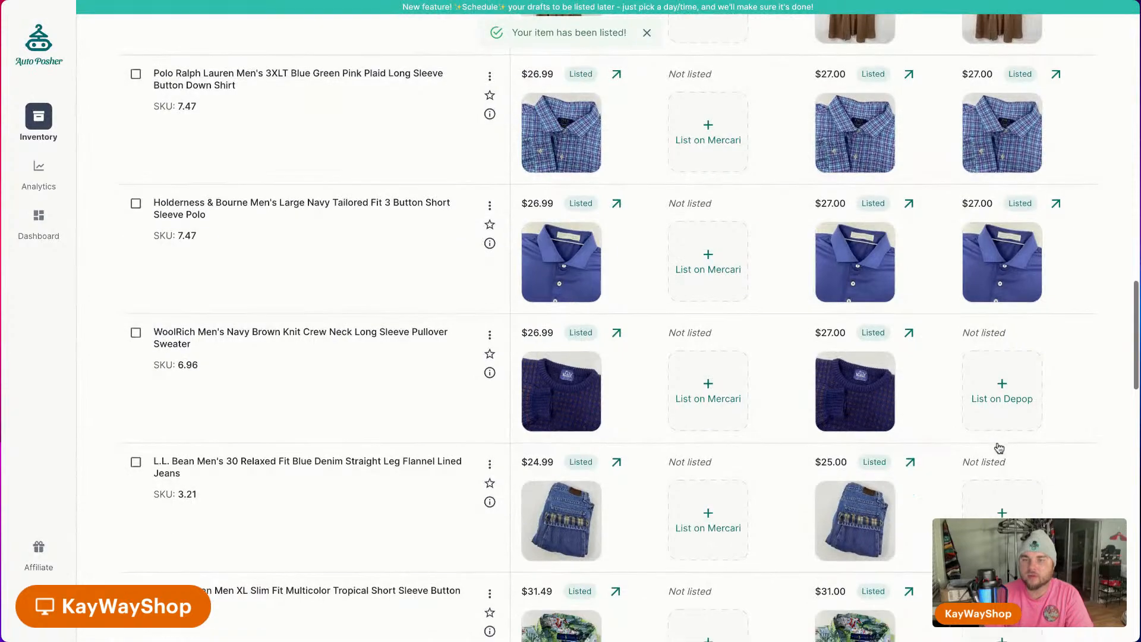
left_click(1030, 425)
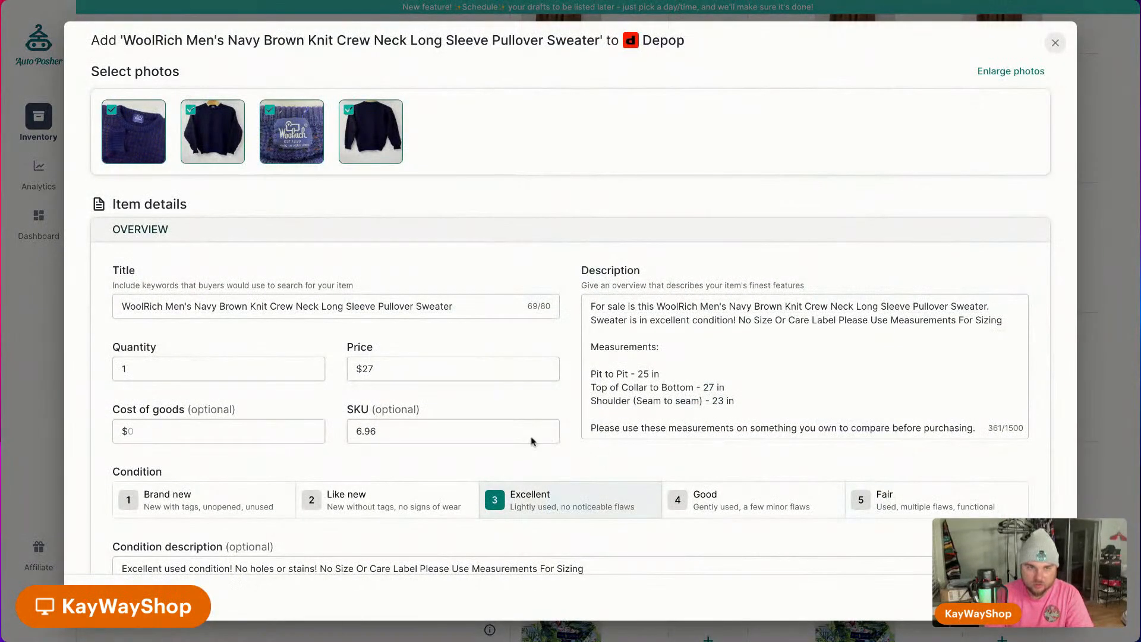
left_click(366, 371)
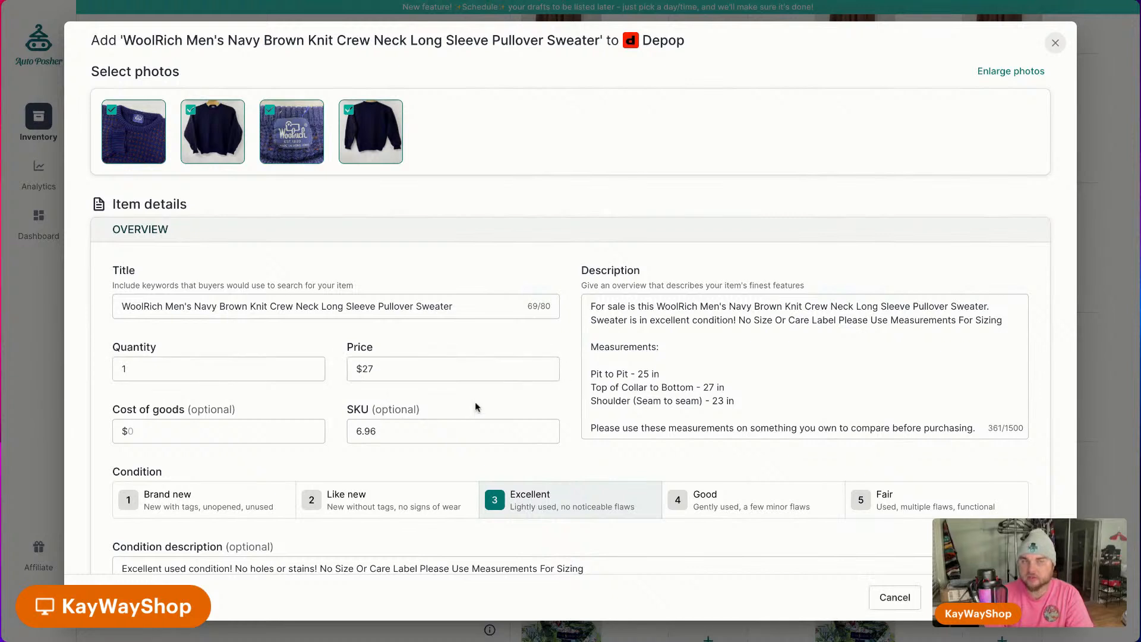
left_click(425, 434)
left_click(381, 368)
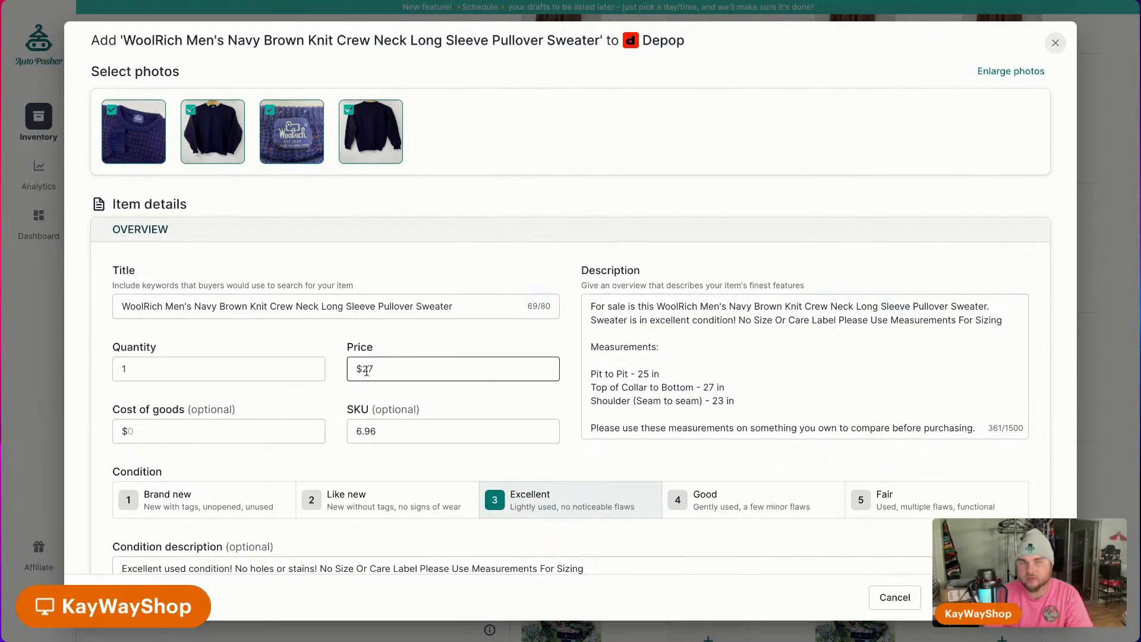
scroll(535, 407, "down", 10)
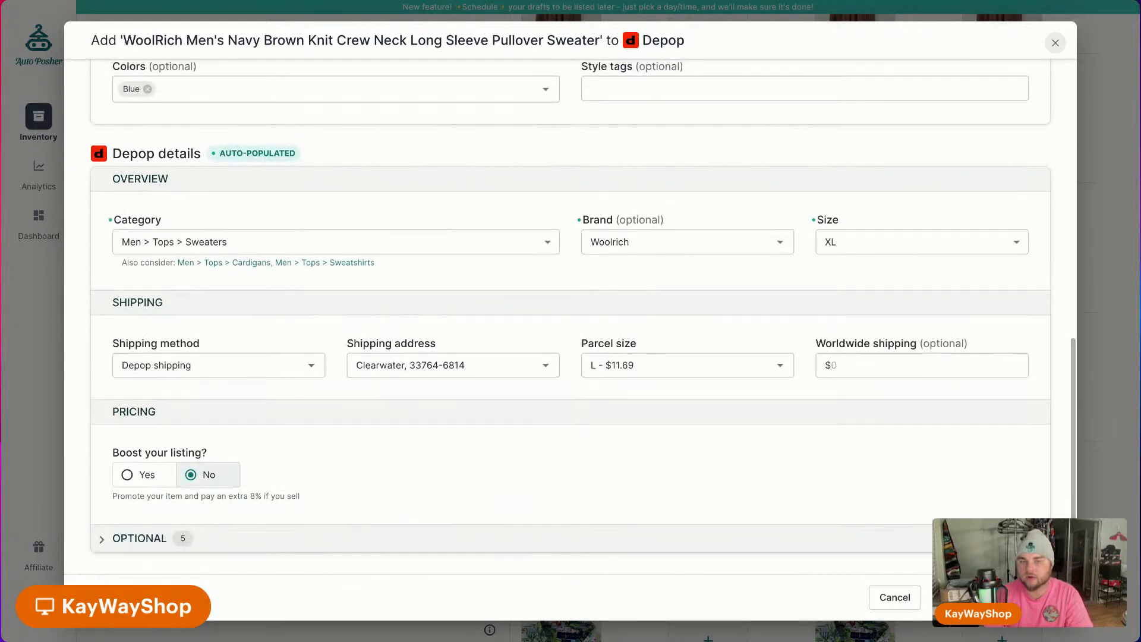
left_click(991, 597)
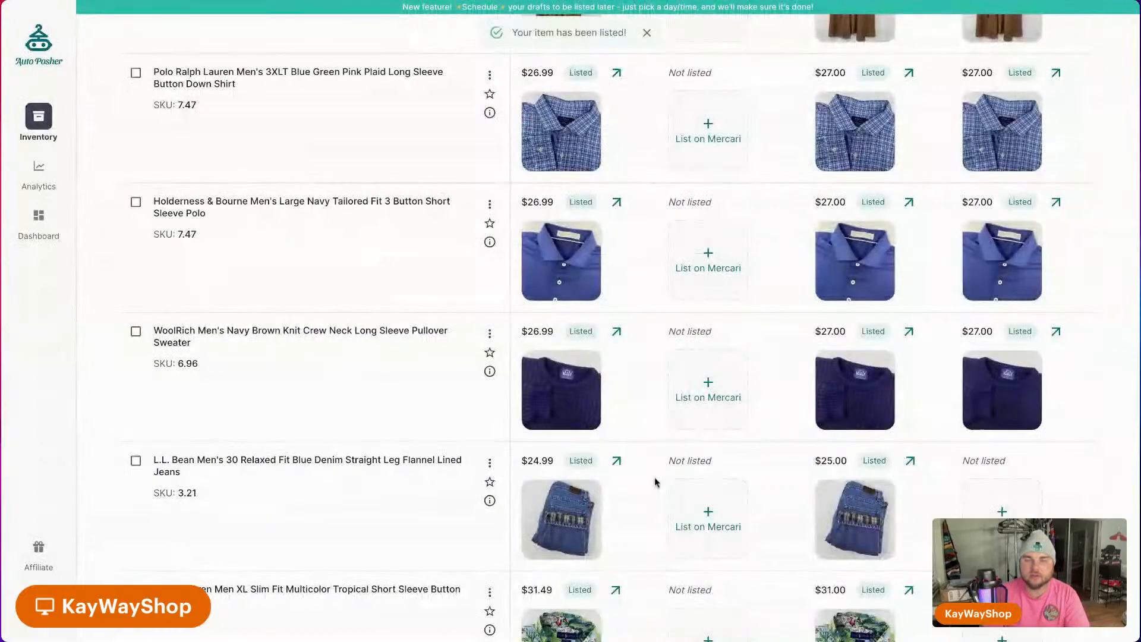
List the L.L. Bean men's 30 relaxed fit flannel lined jeans on Depop with the auto-filled details.
scroll(927, 535, "down", 3)
left_click(1001, 357)
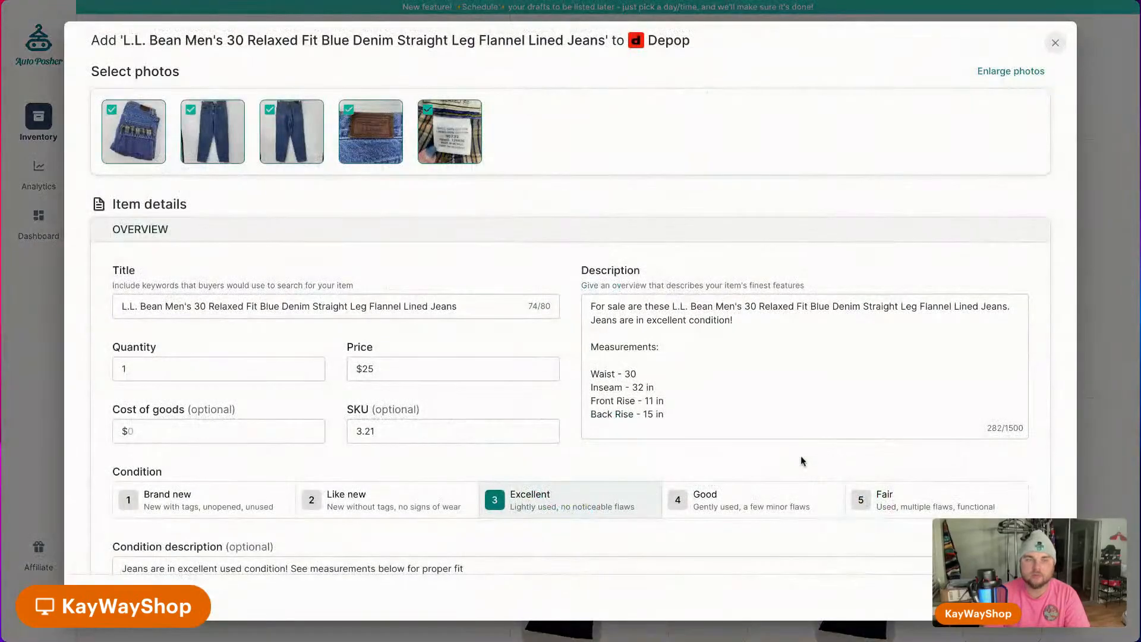
left_click(176, 438)
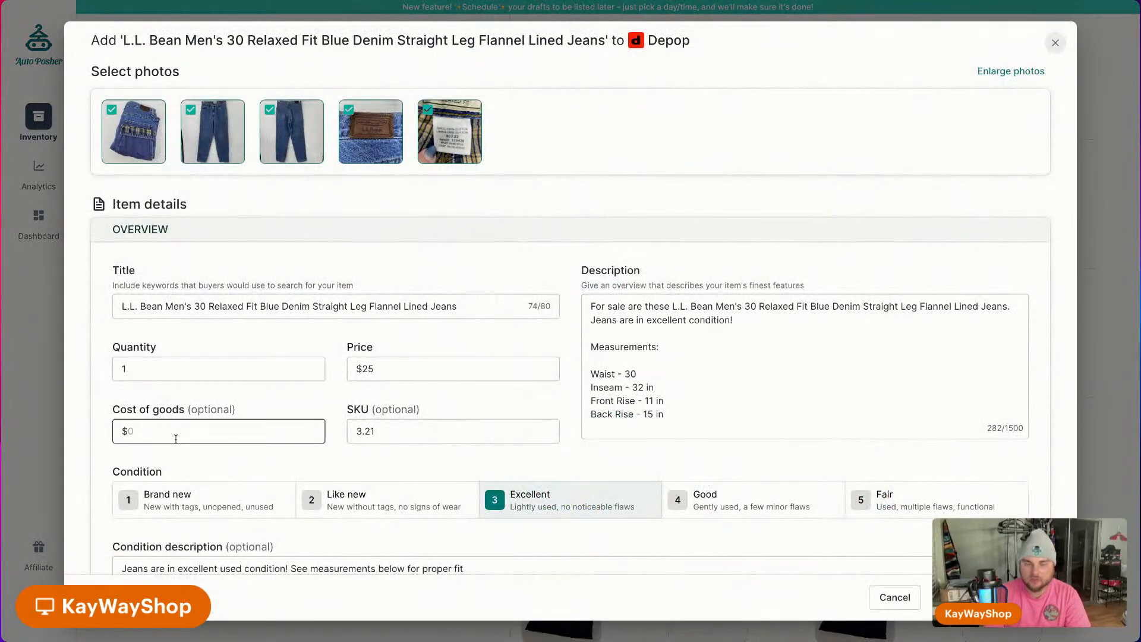
left_click(358, 441)
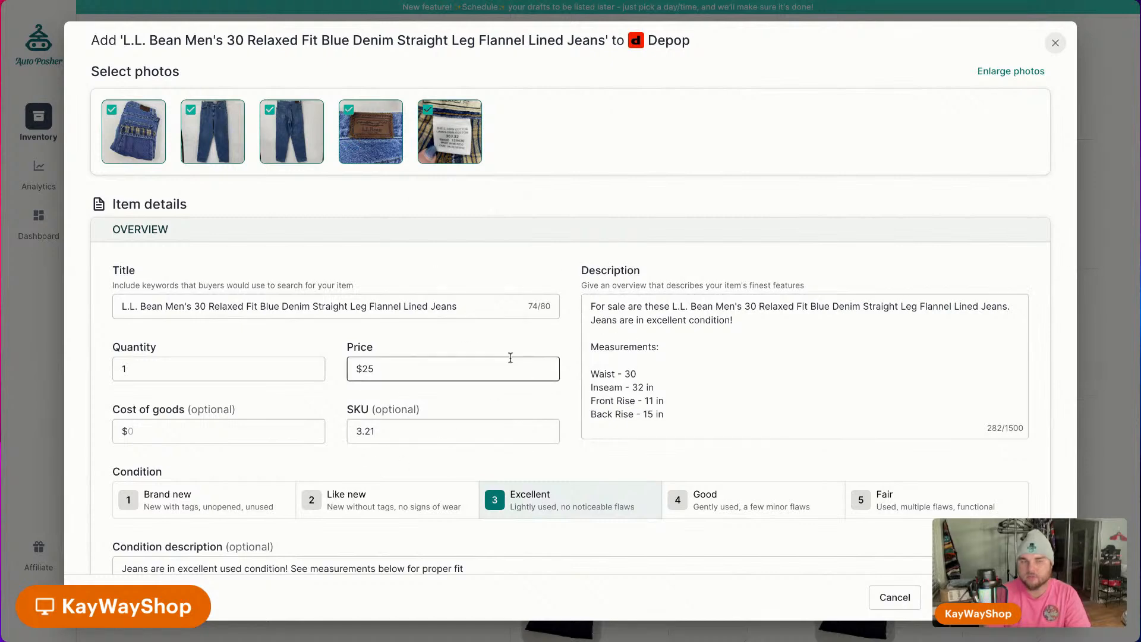
scroll(586, 444, "down", 8)
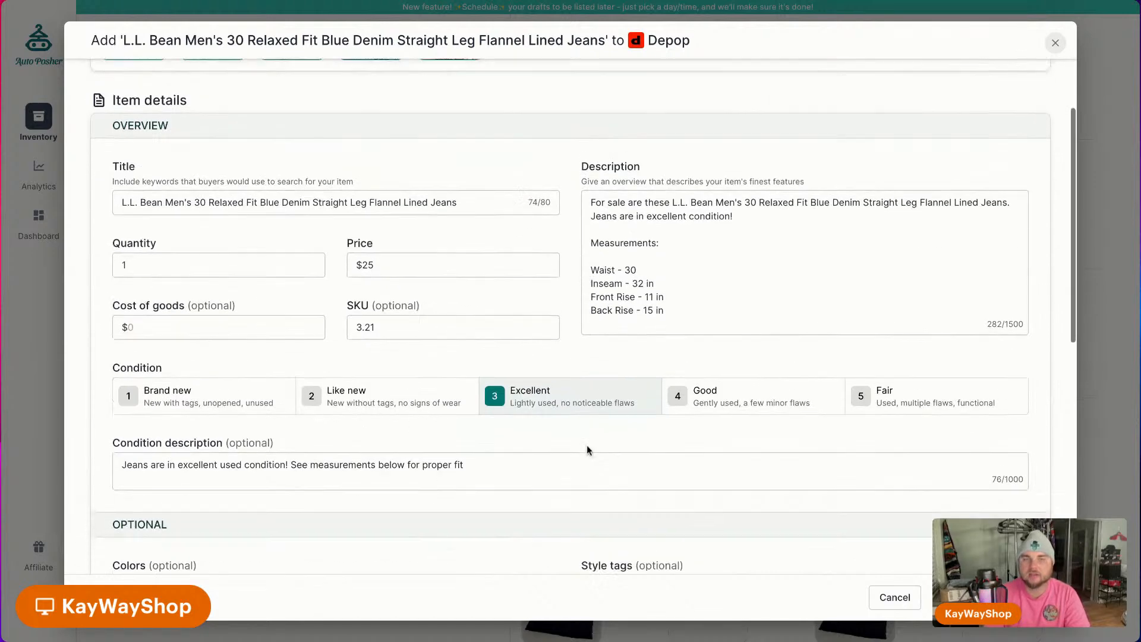
scroll(603, 452, "down", 2)
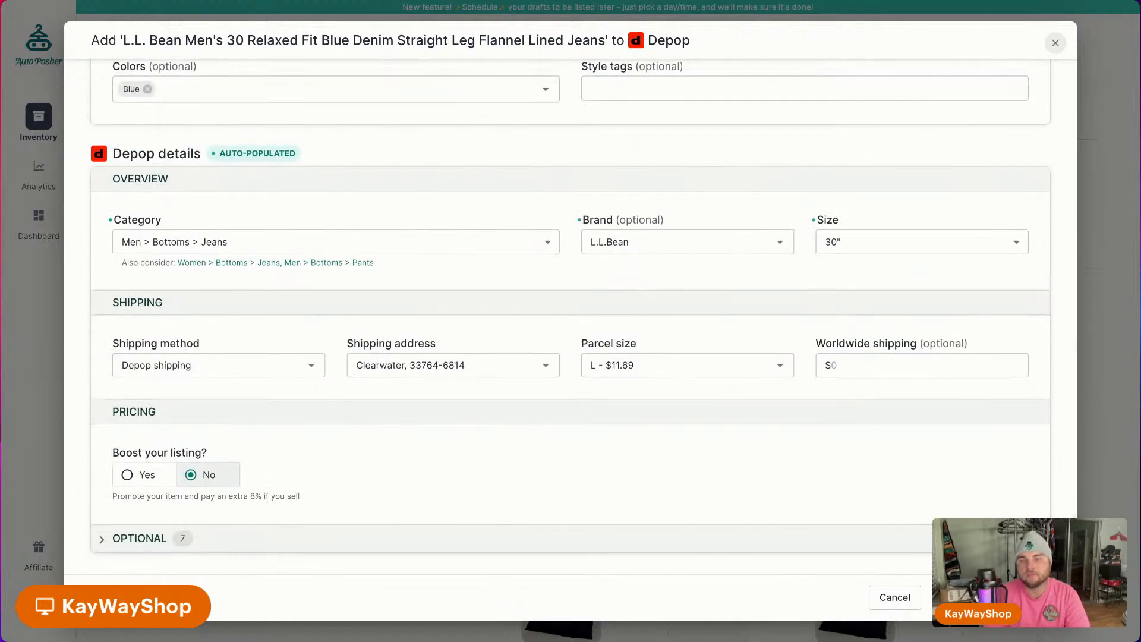
left_click(981, 597)
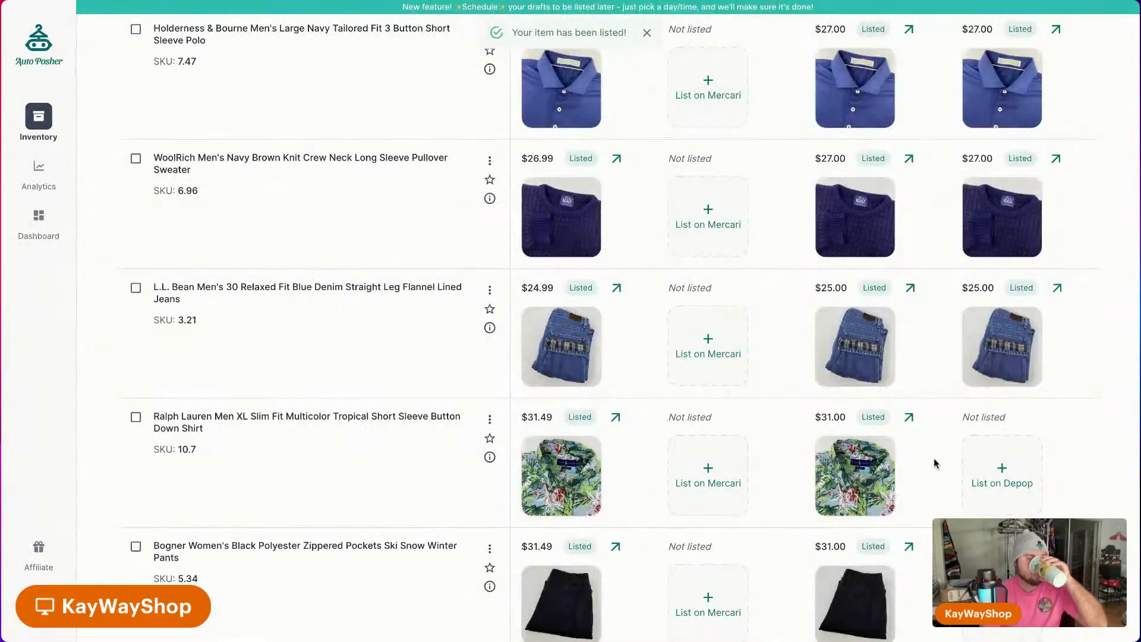
List the Ralph Lauren men's XL slim fit multicolor tropical short sleeve shirt on Depop with the auto-filled details.
left_click(993, 481)
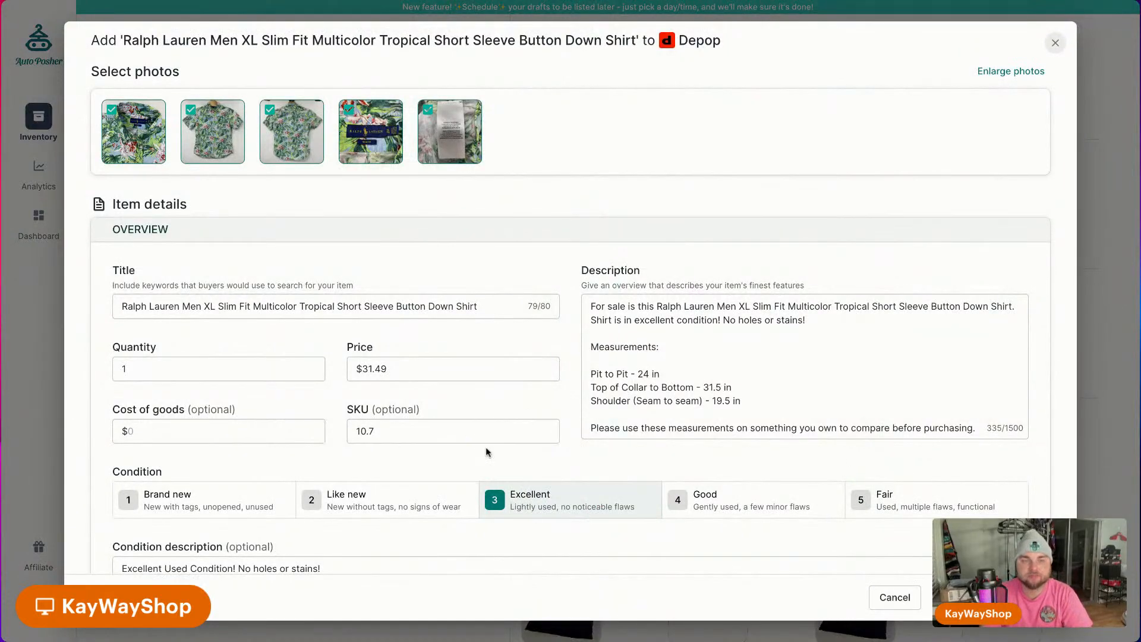
scroll(479, 441, "down", 10)
left_click(989, 597)
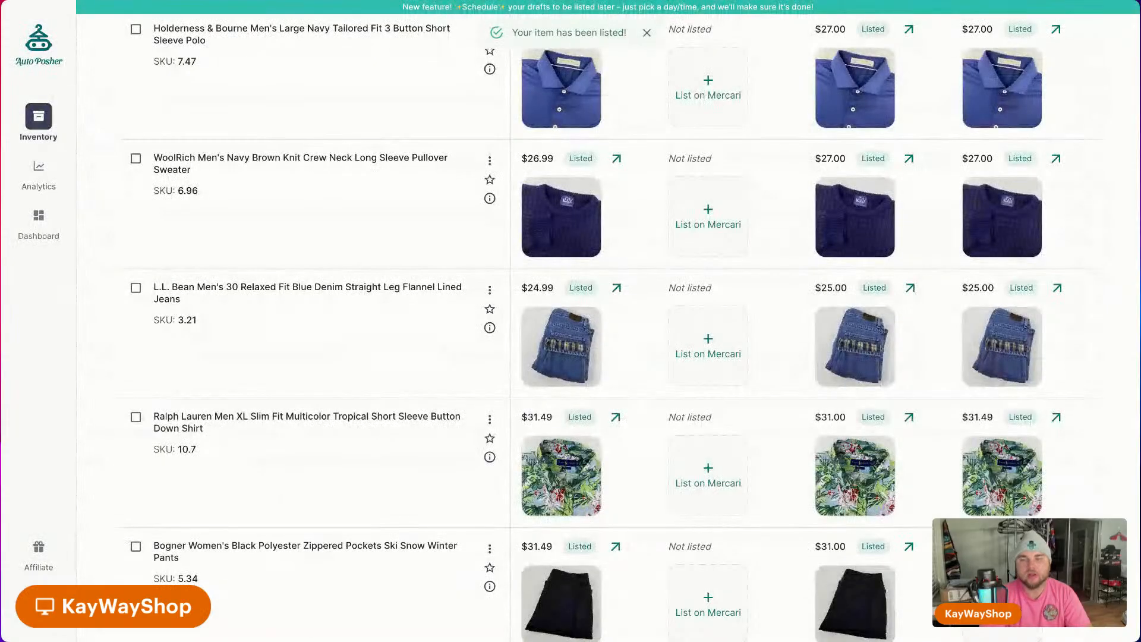
List the Bogner women's black zippered pockets ski snow pants on Depop with the auto-filled details.
scroll(998, 476, "down", 4)
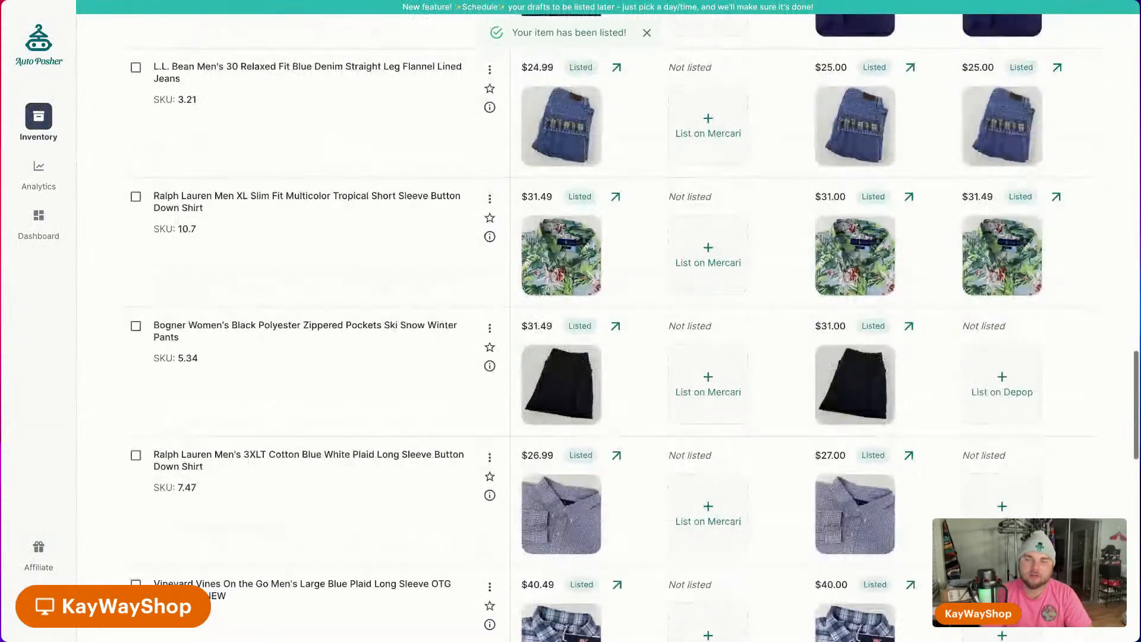
left_click(997, 405)
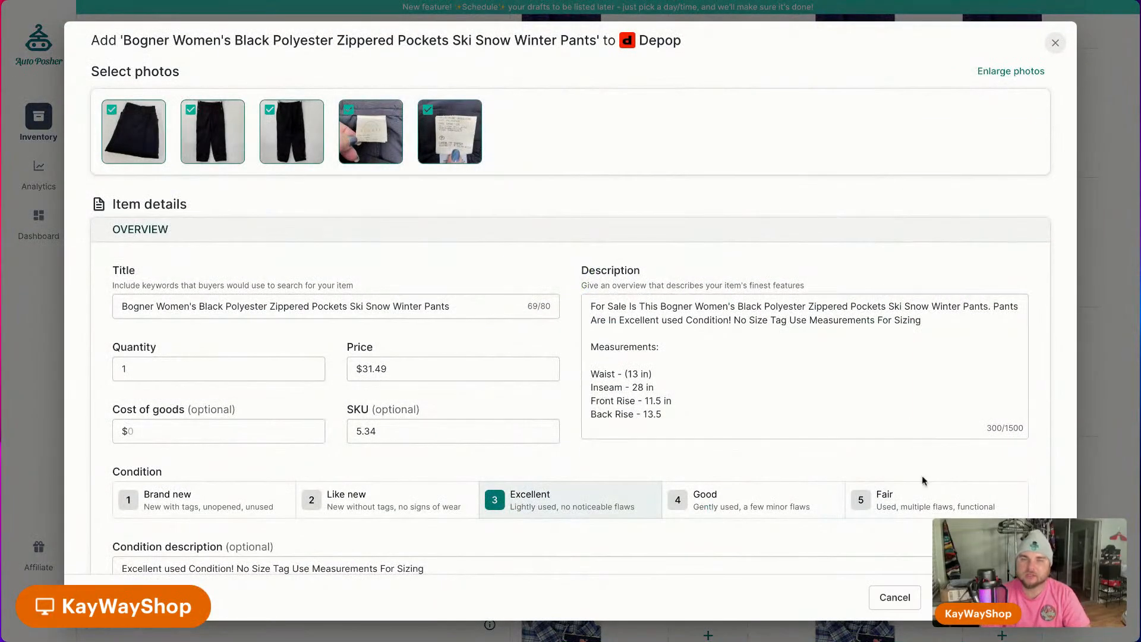
scroll(922, 476, "down", 10)
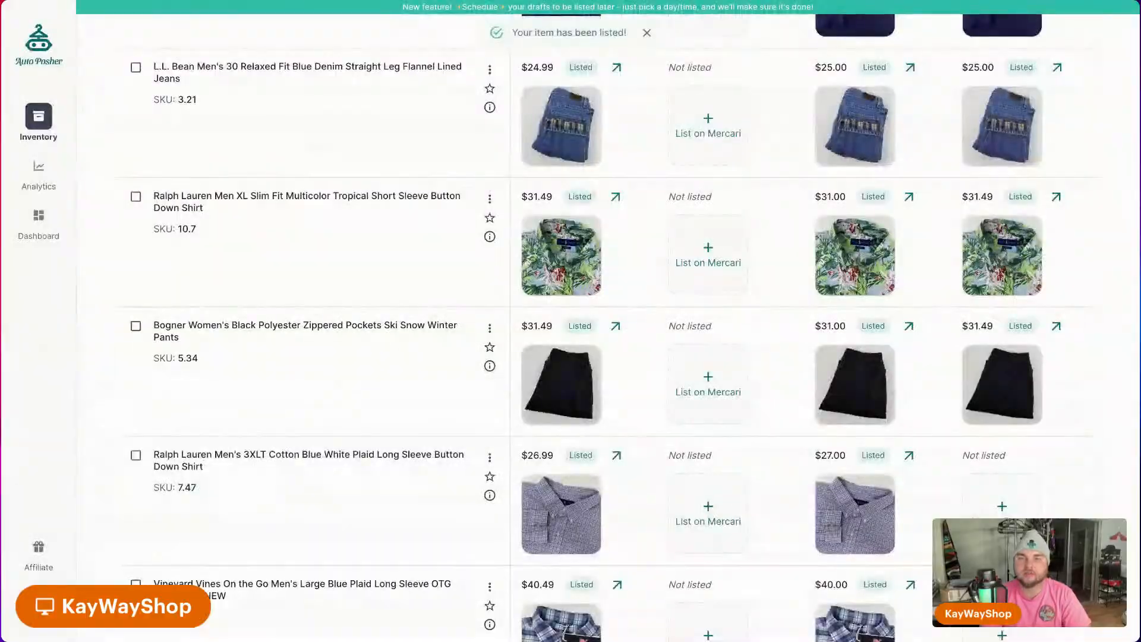
List the Ralph Lauren men's 3XLT cotton blue white plaid button down shirt on Depop with the auto-filled details.
scroll(854, 477, "down", 3)
left_click(994, 373)
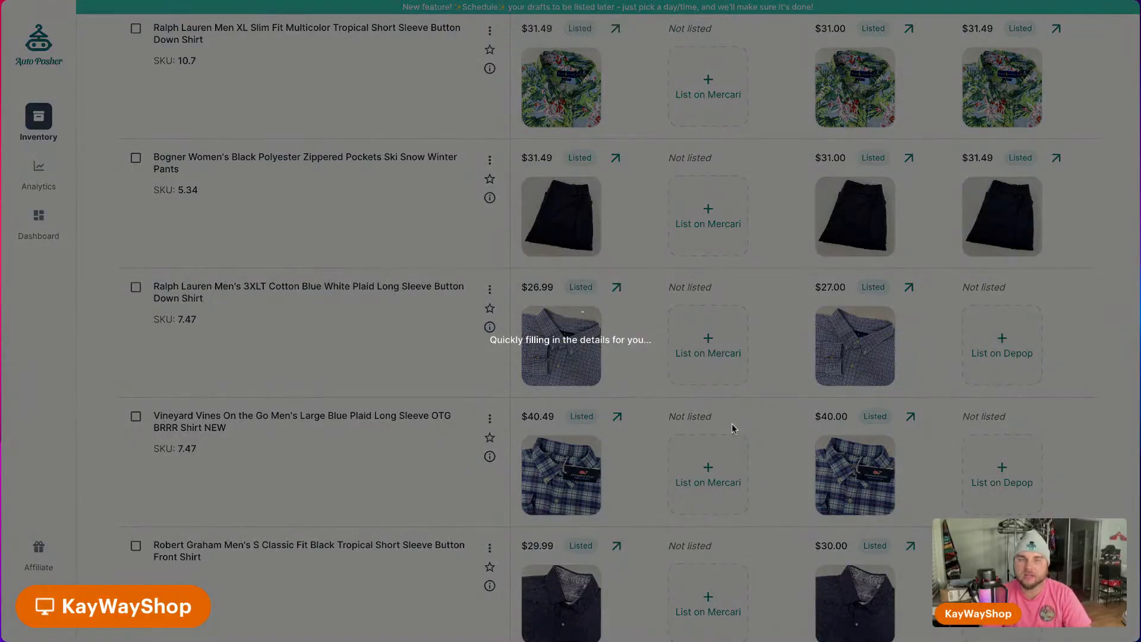
scroll(775, 459, "down", 5)
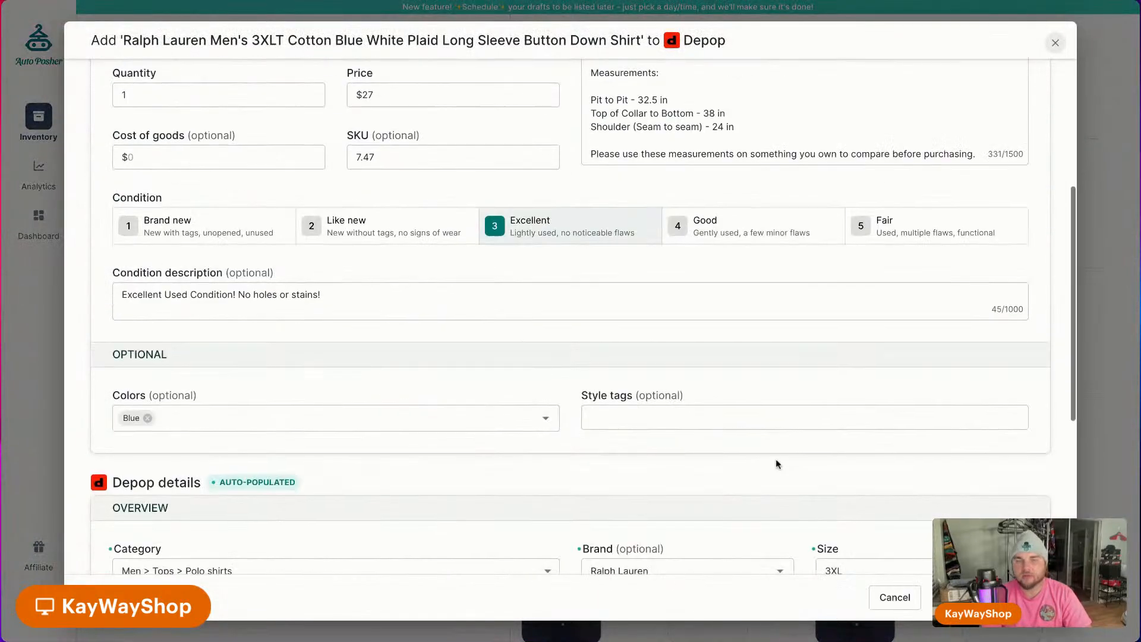
scroll(776, 464, "down", 5)
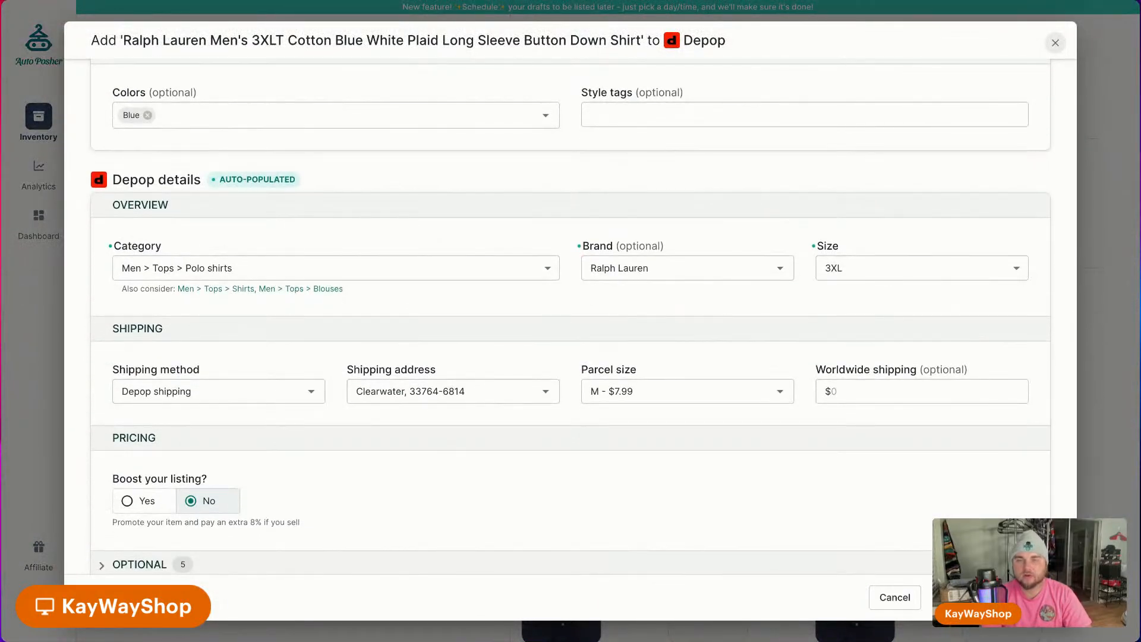
left_click(991, 597)
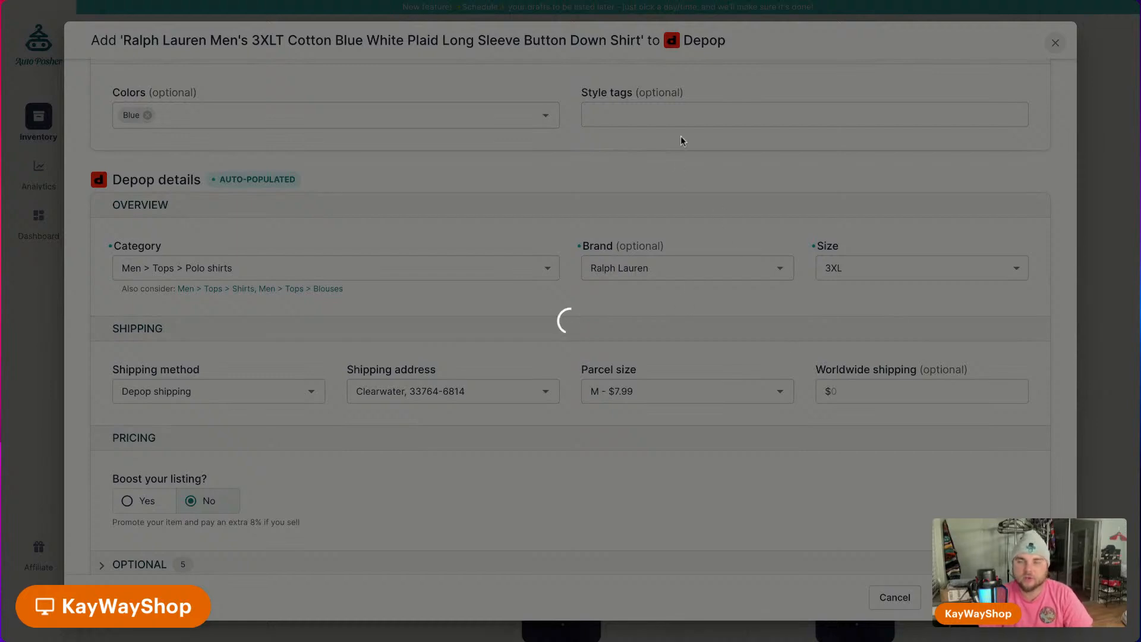
scroll(948, 443, "down", 2)
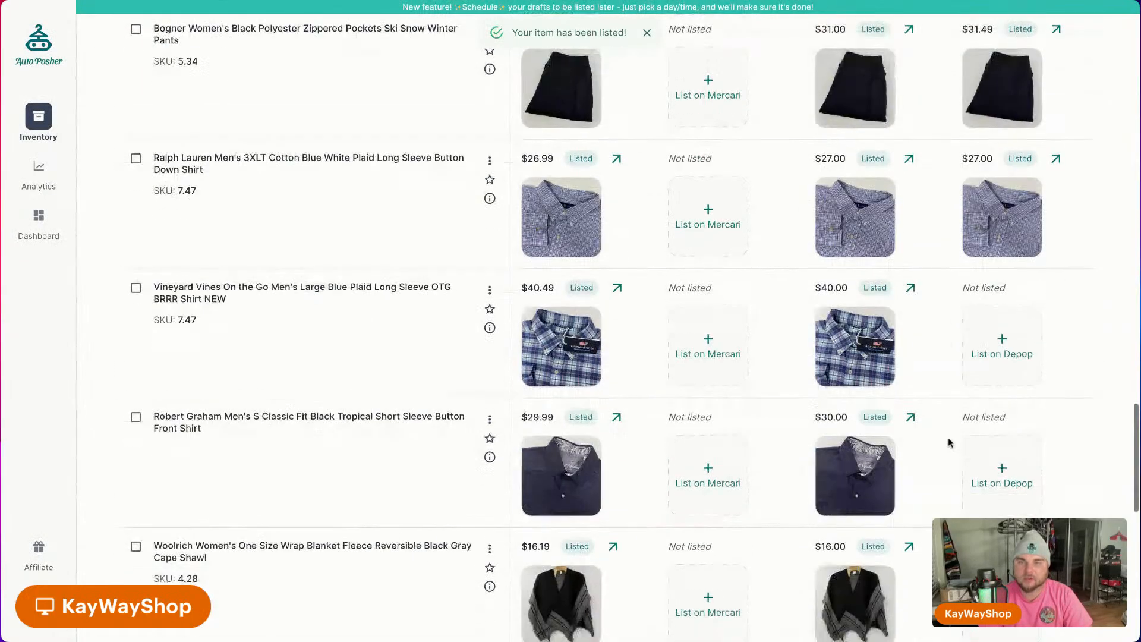
List the Vineyard Vines On the Go men's large blue plaid long sleeve shirt on Depop with the auto-filled details.
left_click(990, 363)
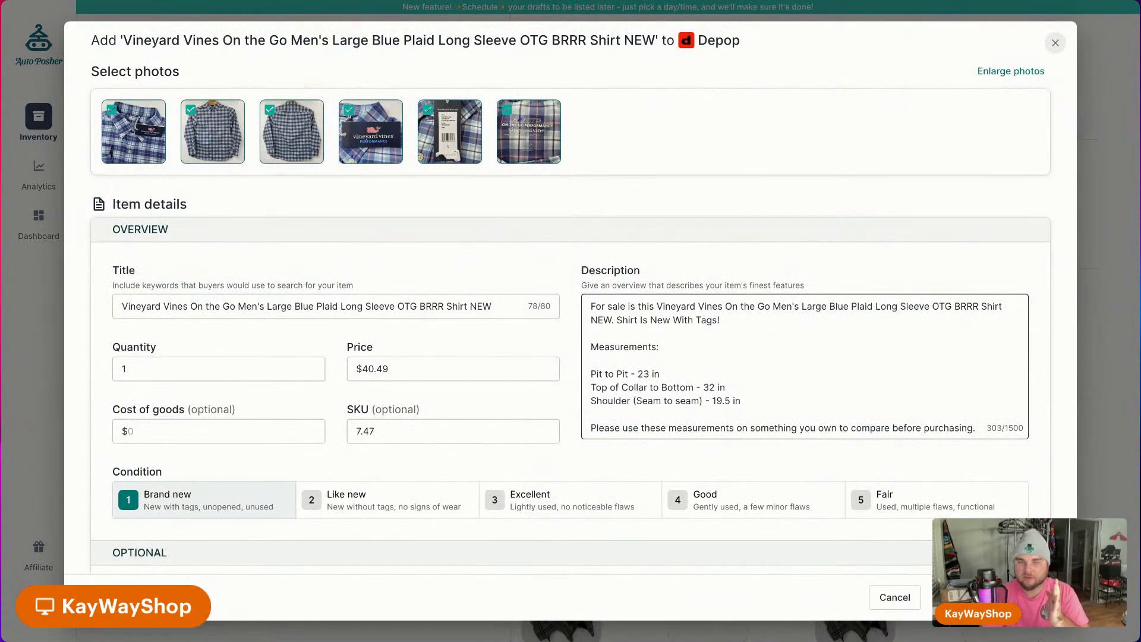
scroll(955, 489, "down", 8)
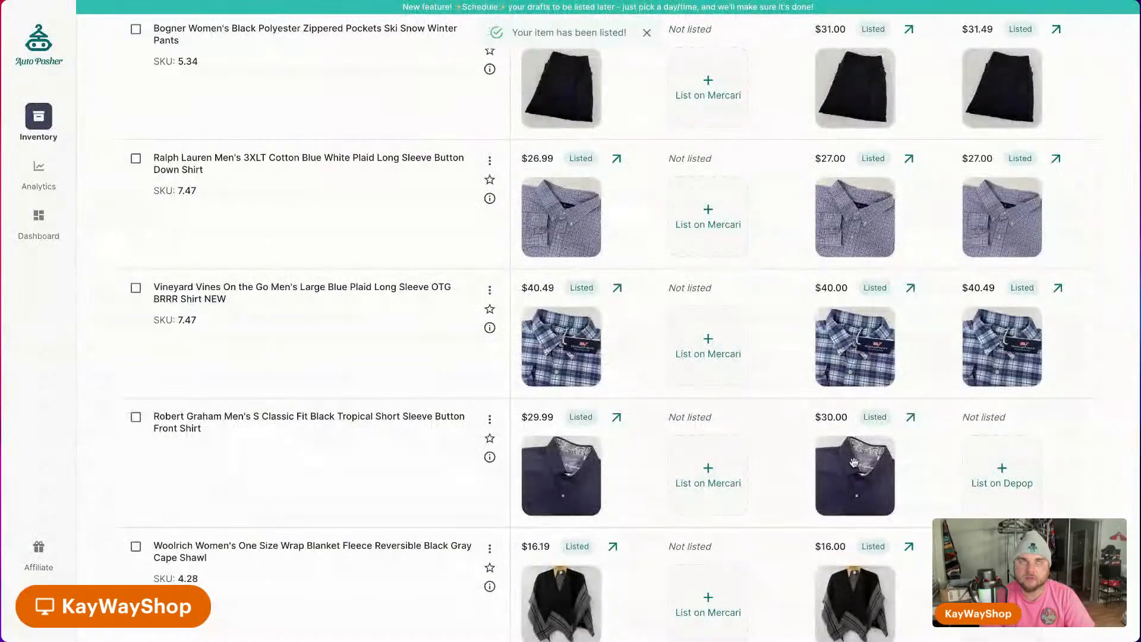
List the Robert Graham men's S classic fit black tropical short sleeve shirt on Depop with the auto-filled details.
scroll(910, 466, "down", 3)
left_click(986, 327)
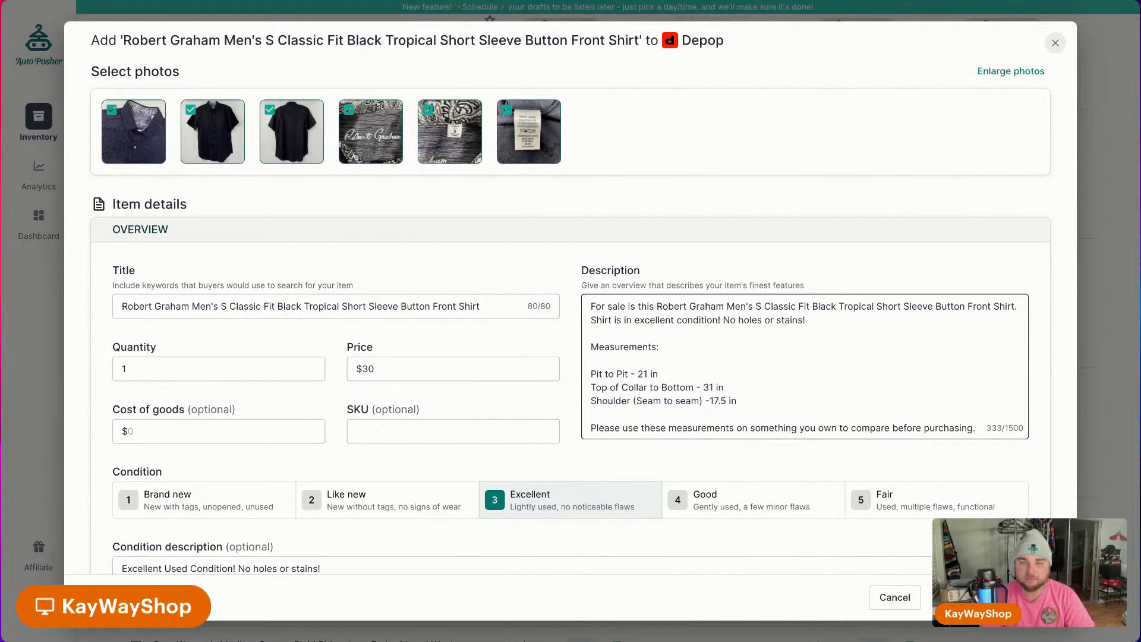
scroll(992, 393, "down", 10)
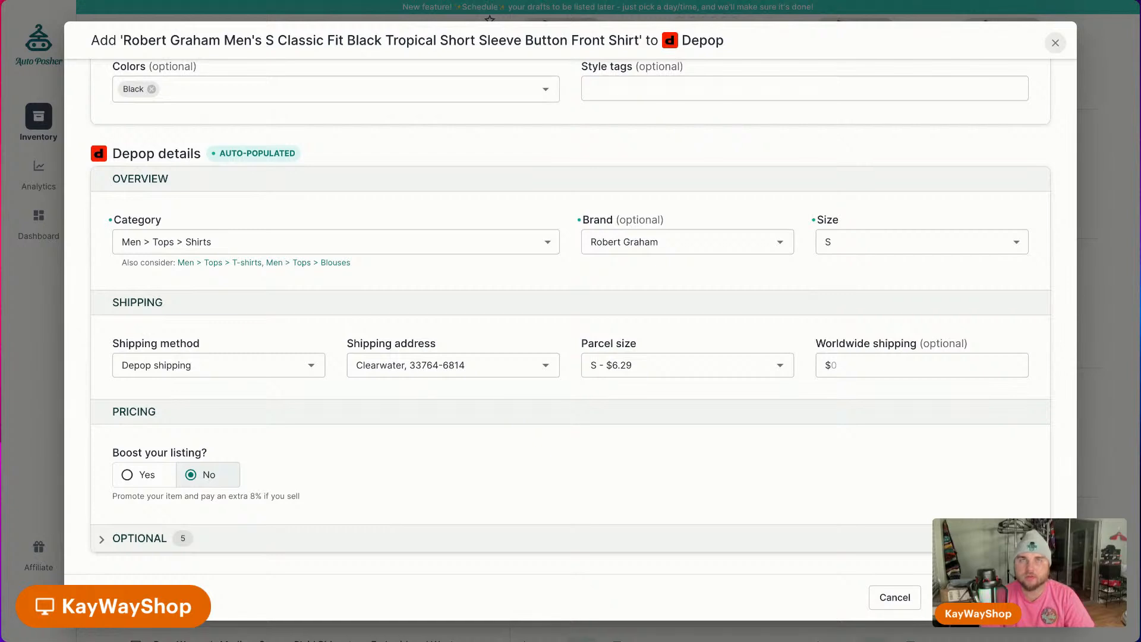
left_click(990, 597)
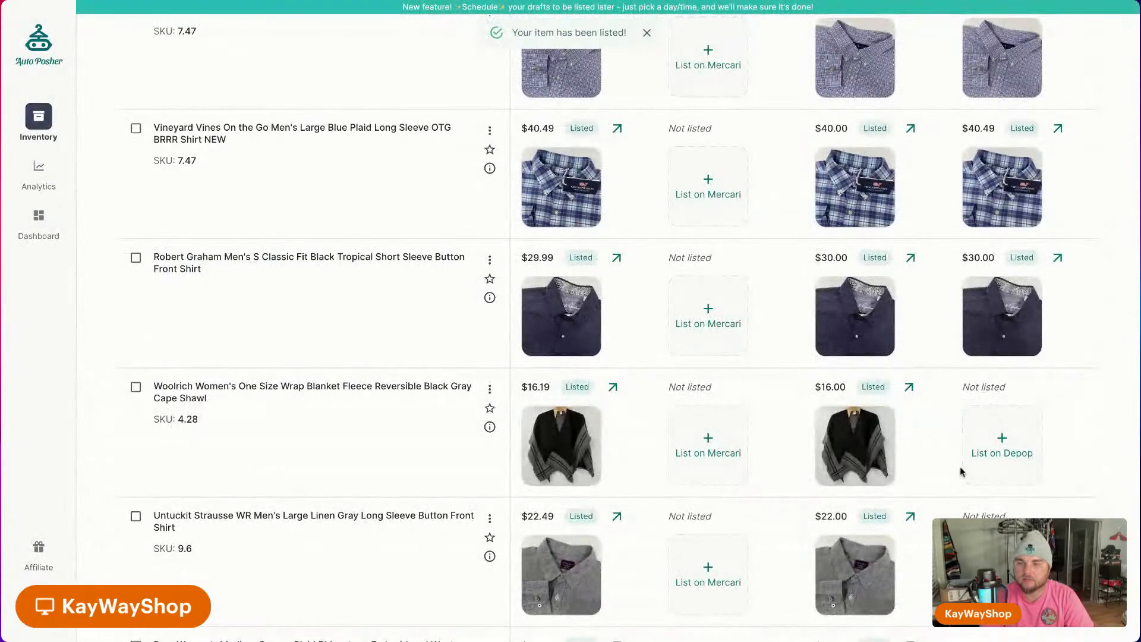
List the Woolrich women's reversible black gray fleece cape shawl on Depop with the auto-filled details.
scroll(960, 471, "down", 2)
left_click(1019, 364)
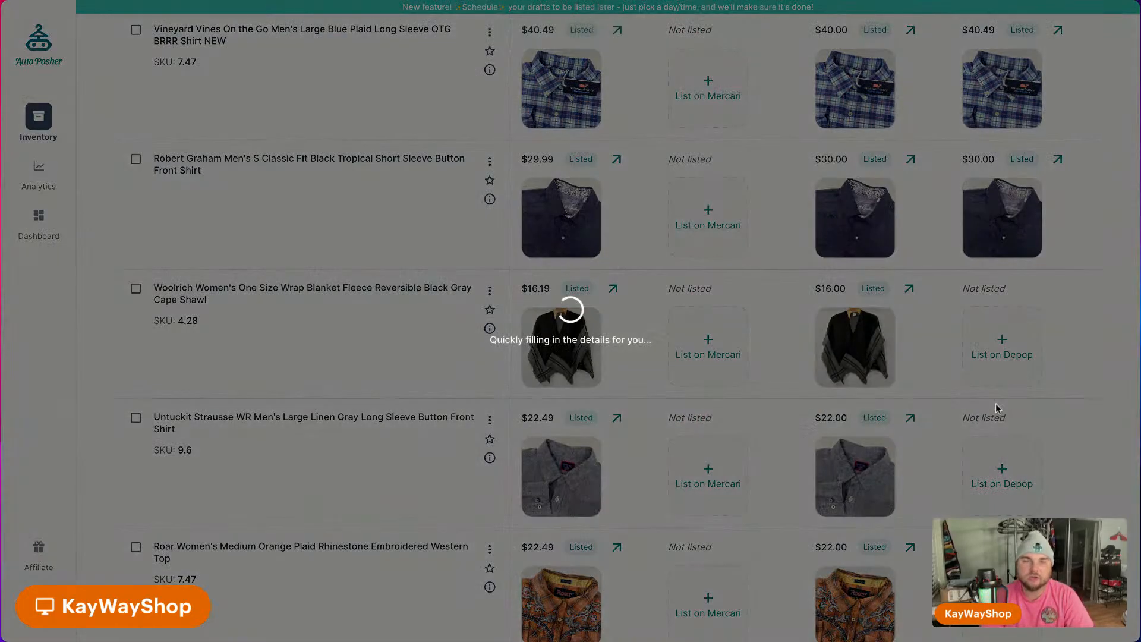
scroll(936, 477, "down", 10)
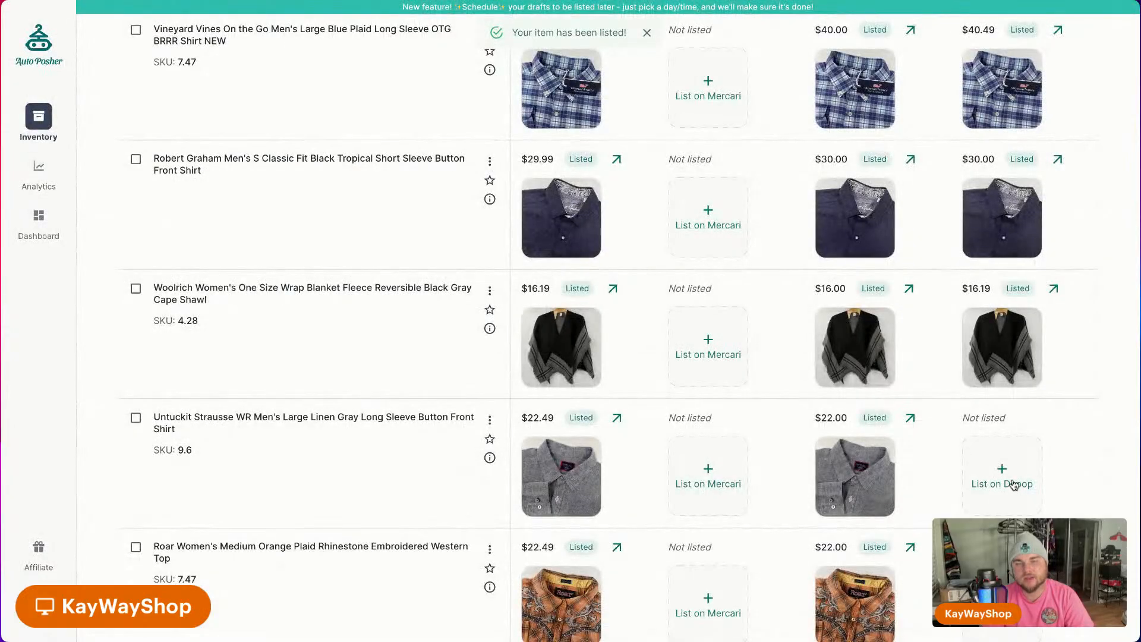
List the Untuckit Strausse WR men's large linen gray long sleeve shirt on Depop with the auto-filled details.
left_click(1014, 484)
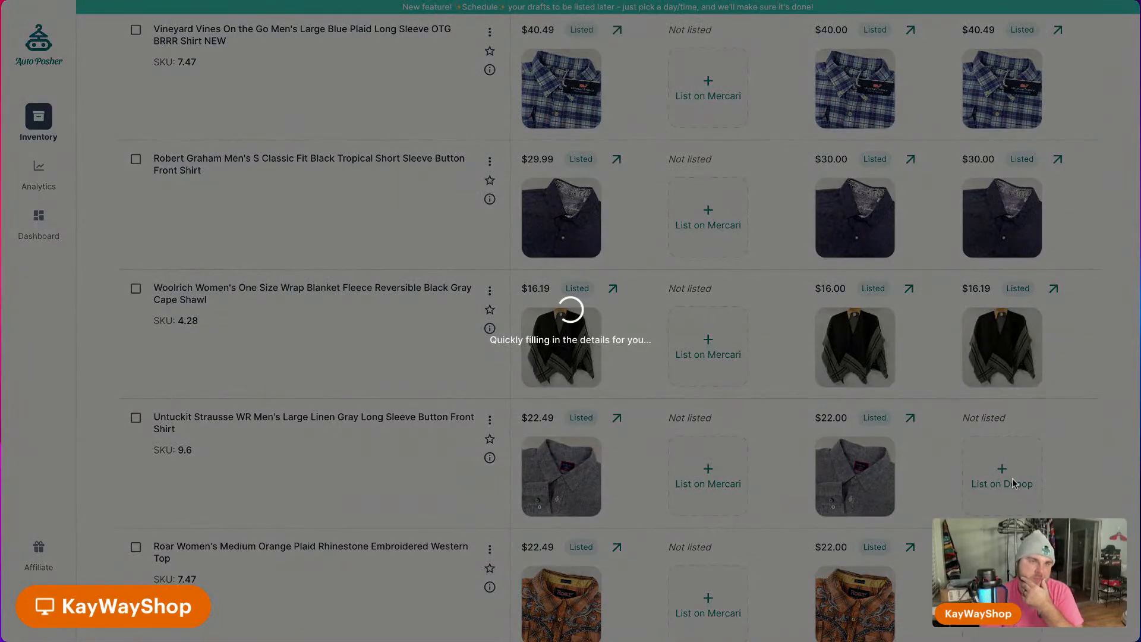
scroll(869, 467, "down", 10)
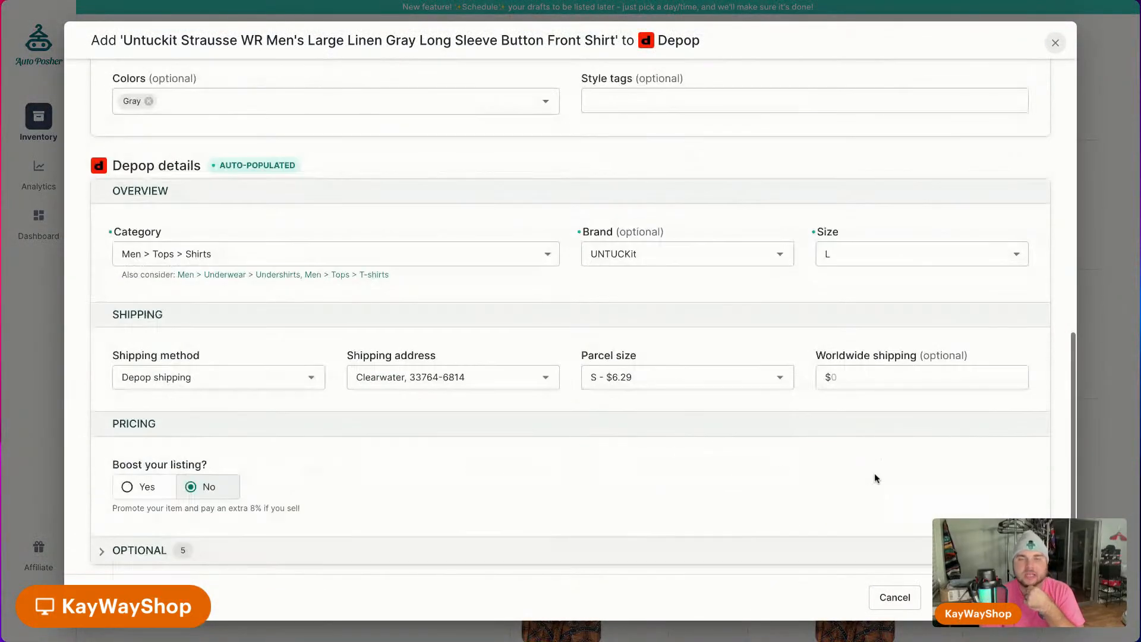
left_click(992, 597)
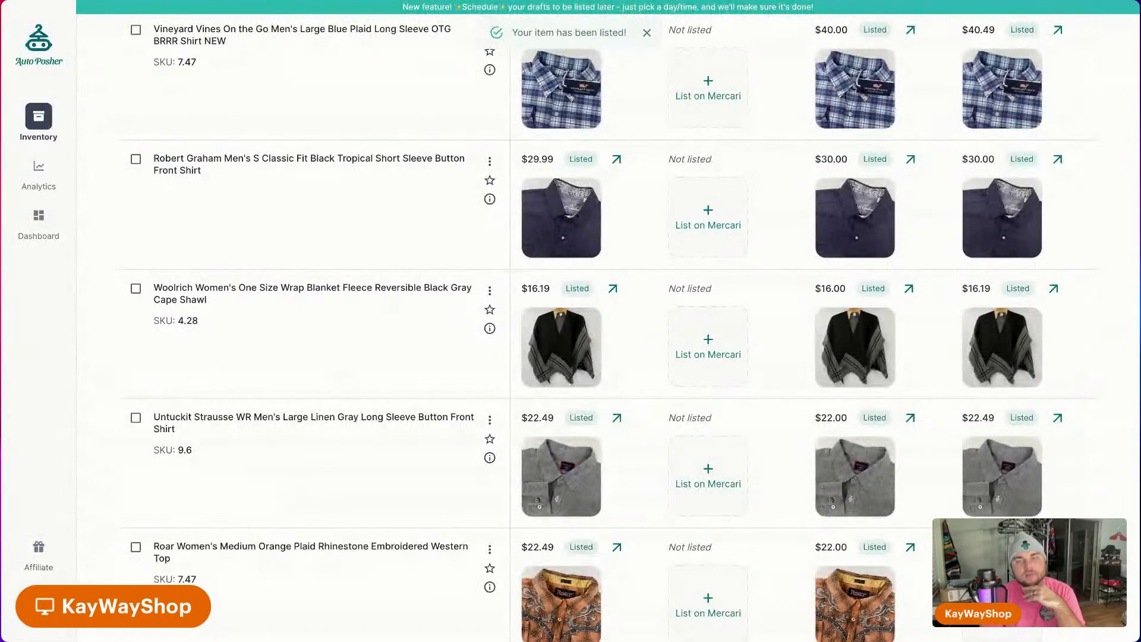
List the Roar women's medium orange plaid rhinestone embroidered western top on Depop with the auto-filled details.
scroll(1011, 469, "down", 5)
left_click(970, 366)
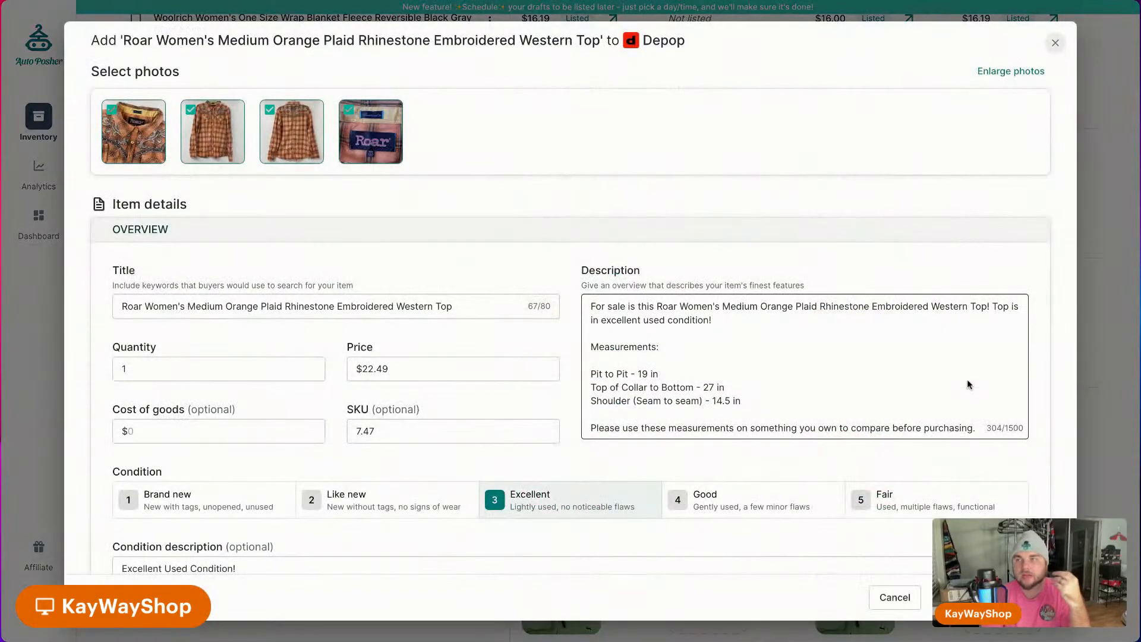
scroll(1009, 466, "down", 6)
scroll(990, 489, "down", 3)
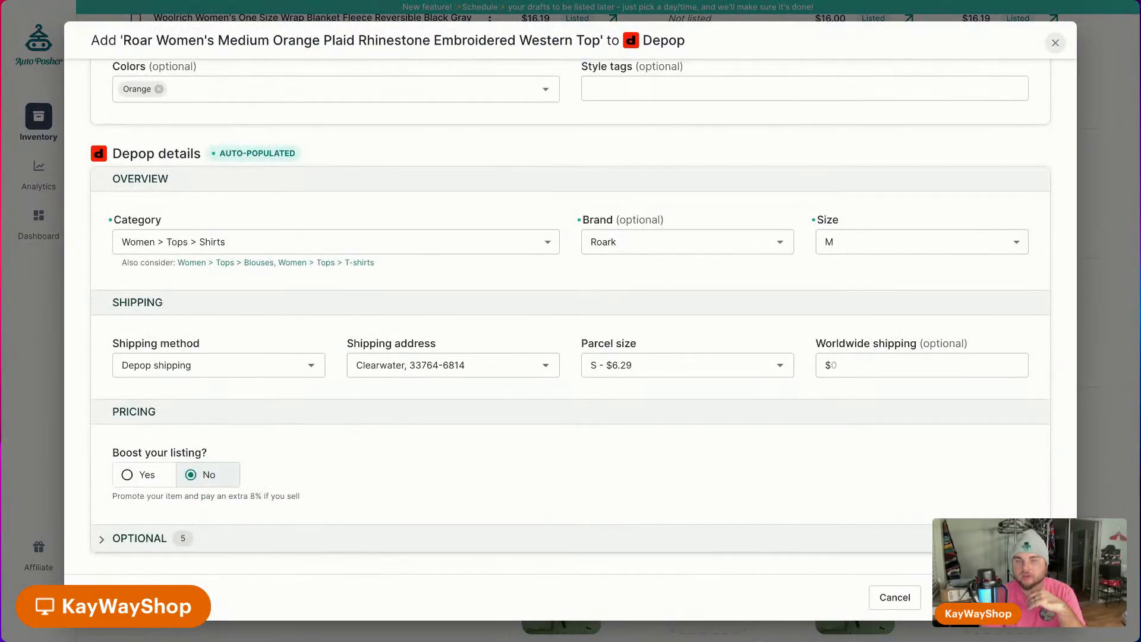
left_click(990, 598)
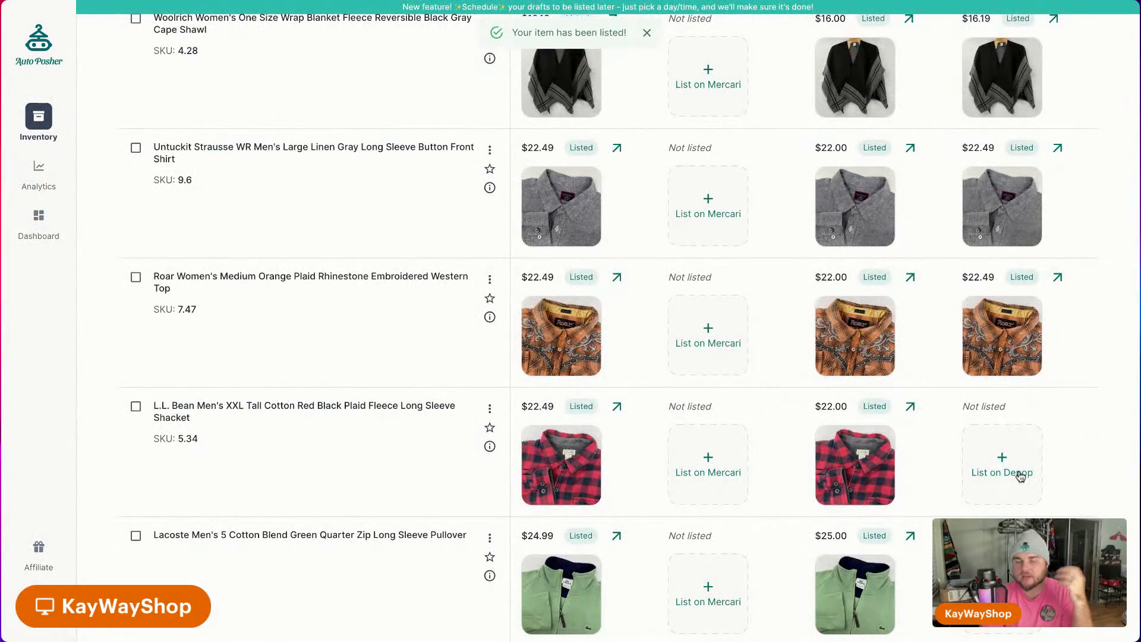
List the L.L. Bean men's XXL tall red black plaid fleece shacket on Depop with the auto-filled details.
left_click(1020, 477)
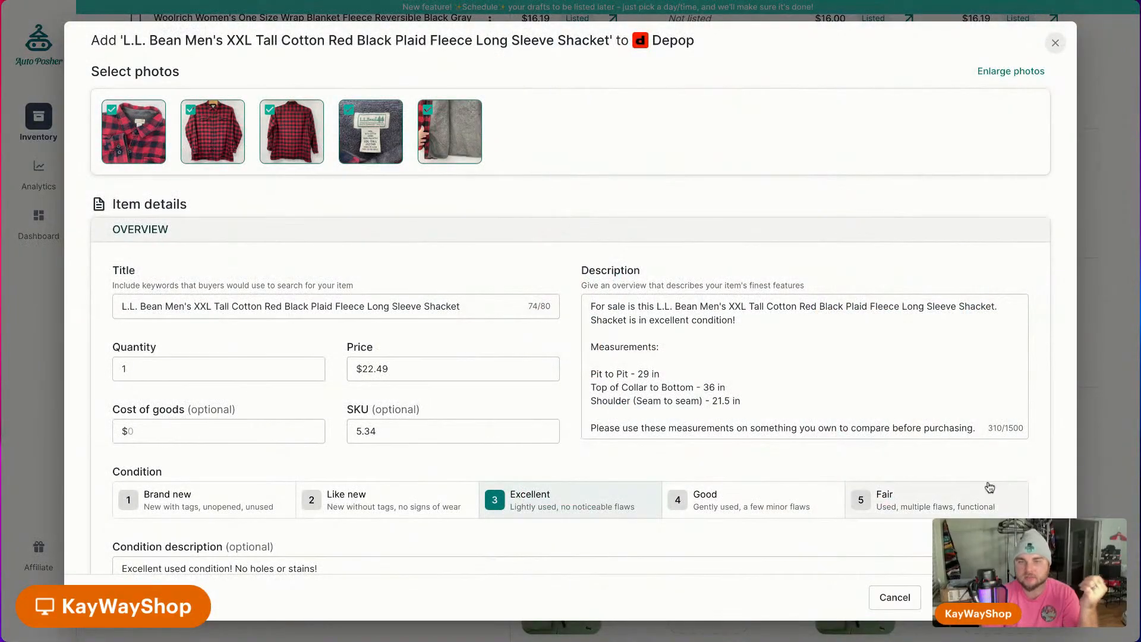
scroll(957, 478, "down", 4)
scroll(954, 474, "down", 6)
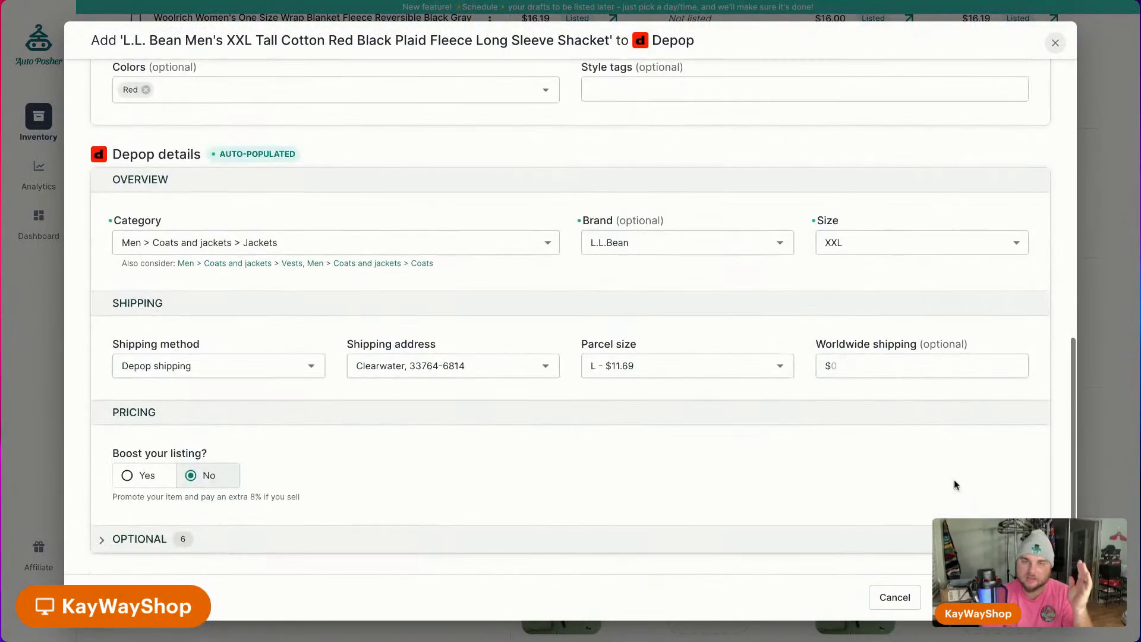
left_click(991, 597)
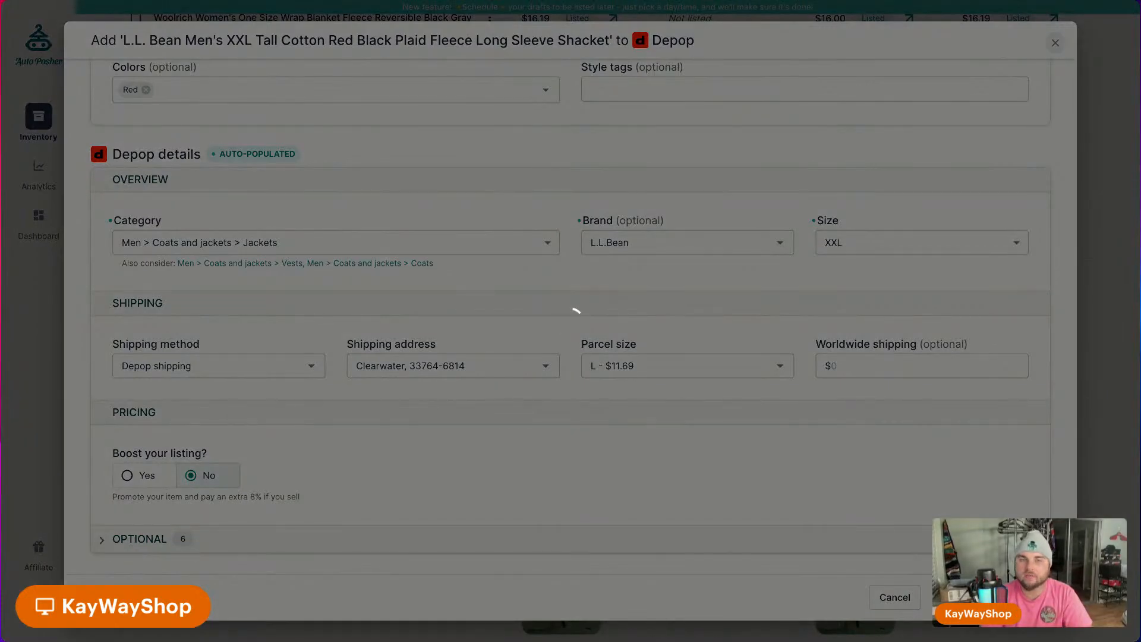
List the Lacoste men's 5 cotton blend green quarter zip pullover on Depop with the auto-filled details.
scroll(928, 466, "down", 4)
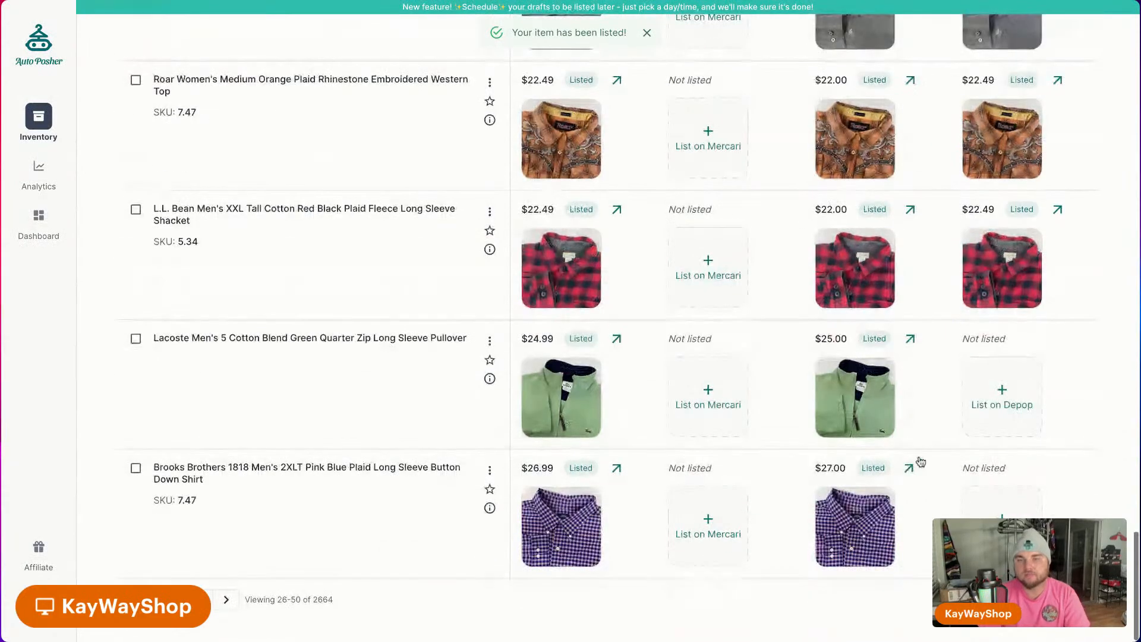
left_click(991, 406)
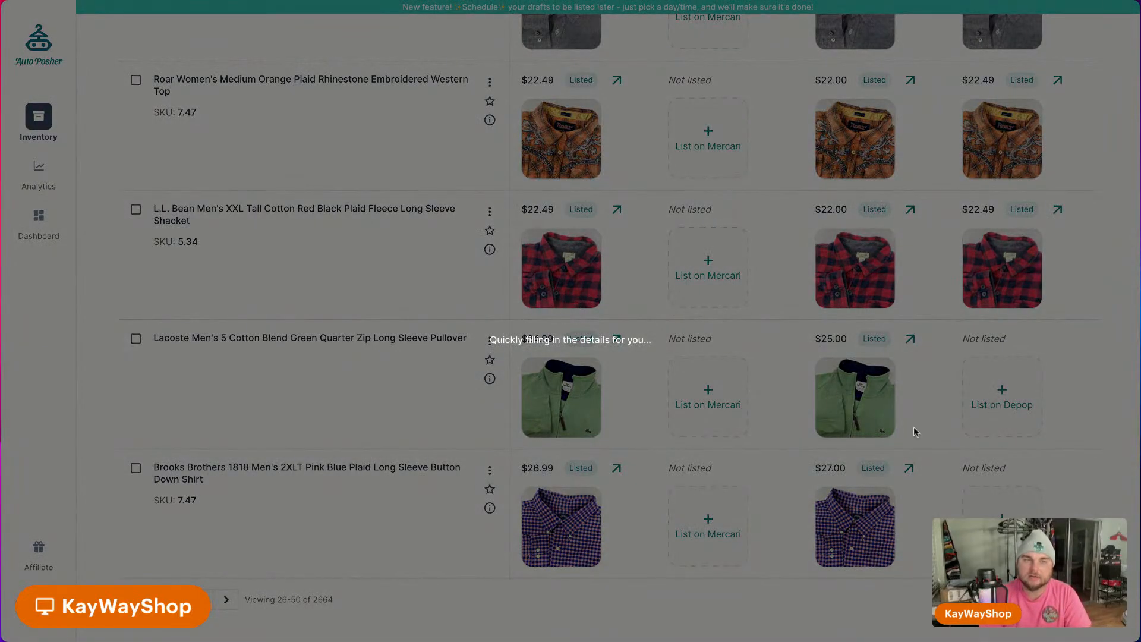
scroll(882, 448, "down", 10)
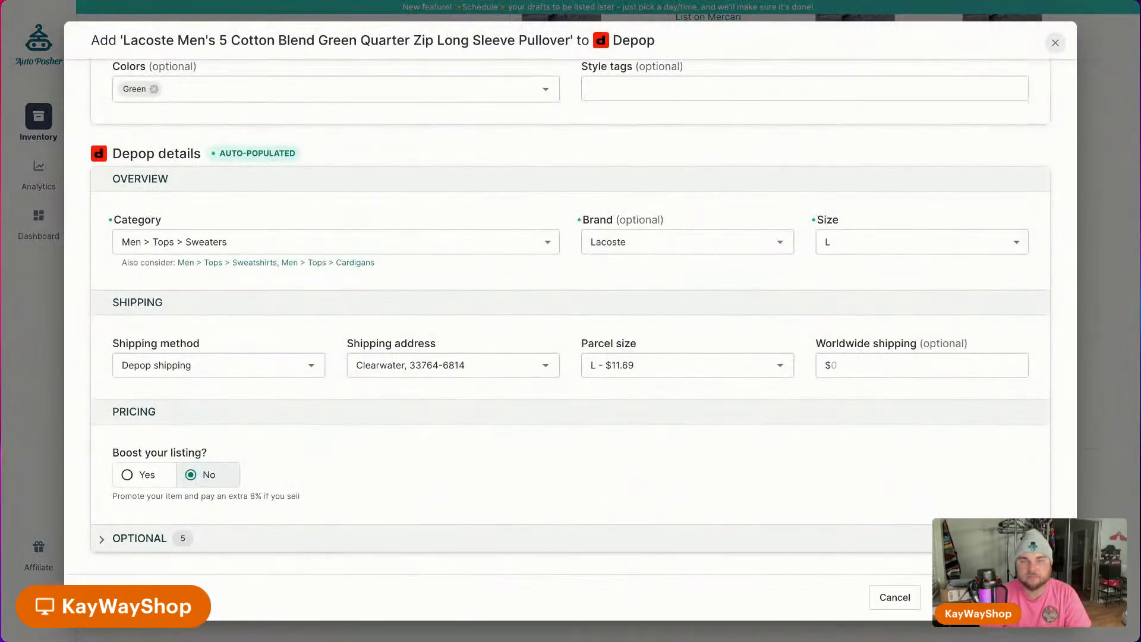
left_click(987, 597)
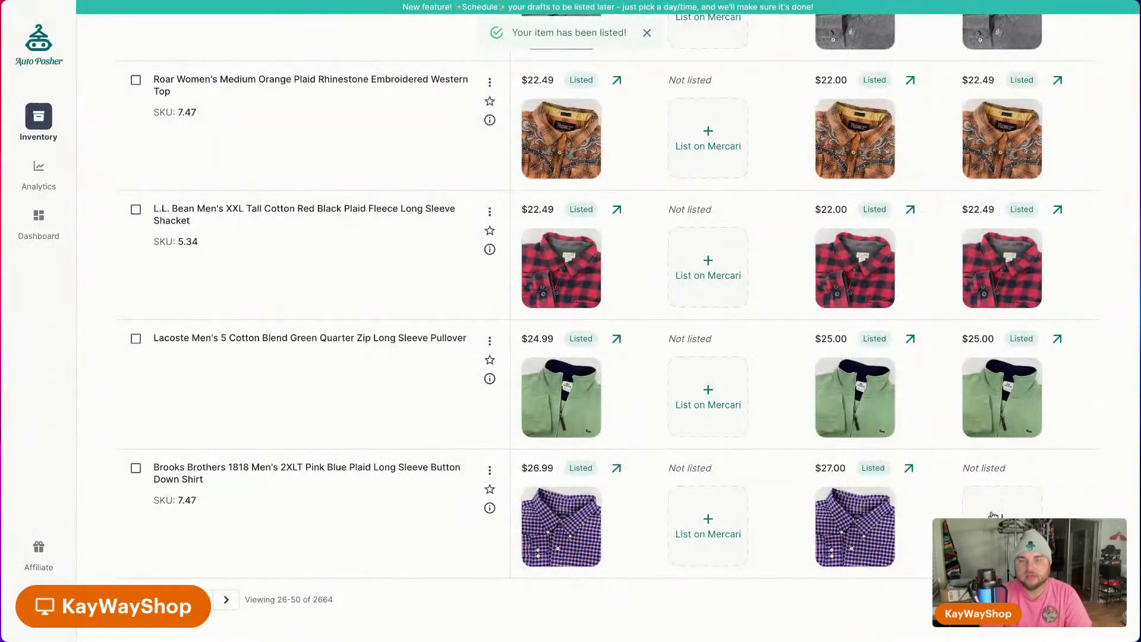
List the Brooks Brothers 1818 men's 2XLT pink blue plaid button down shirt on Depop with the auto-filled details.
left_click(987, 523)
scroll(892, 498, "down", 10)
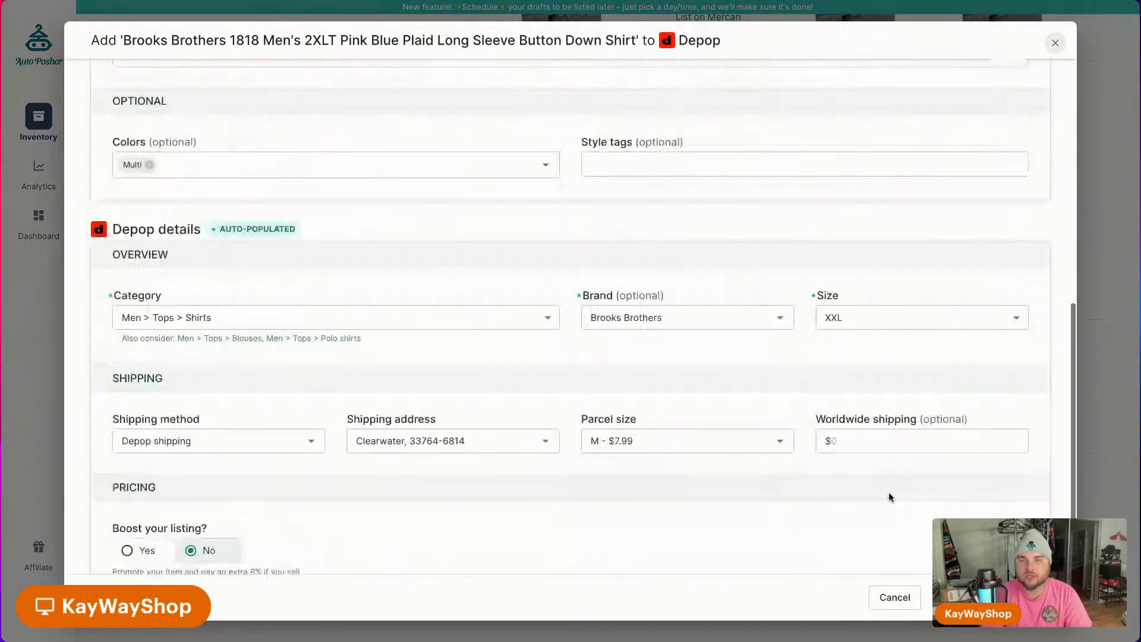
left_click(987, 597)
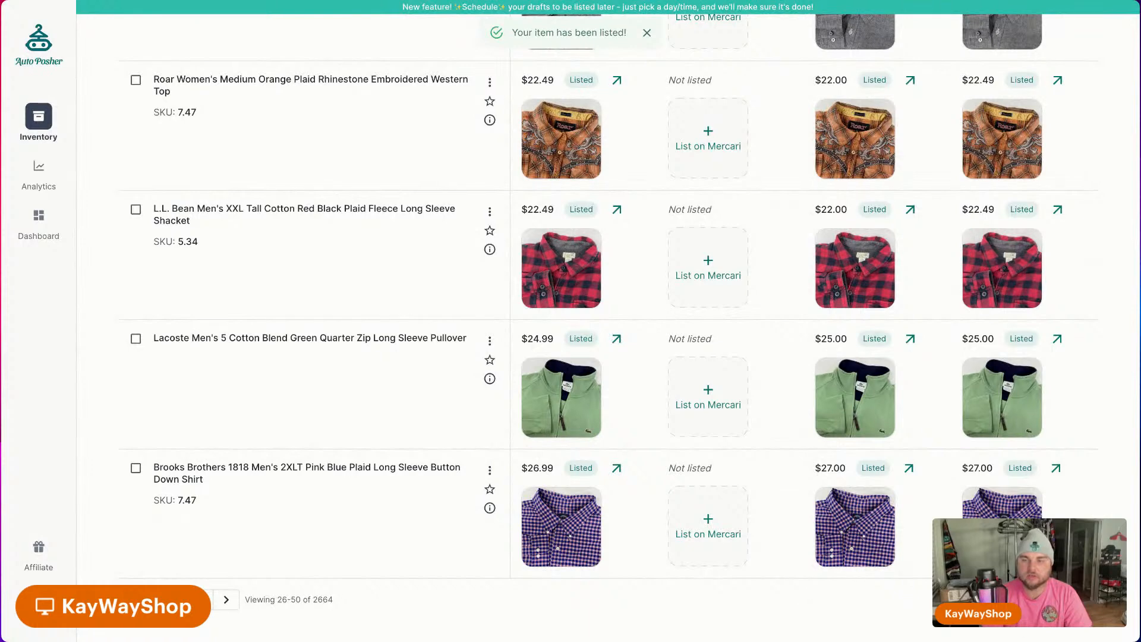
Review the automation dashboard's Poshmark and eBay activity and open the Poshmark offer settings.
left_click(39, 171)
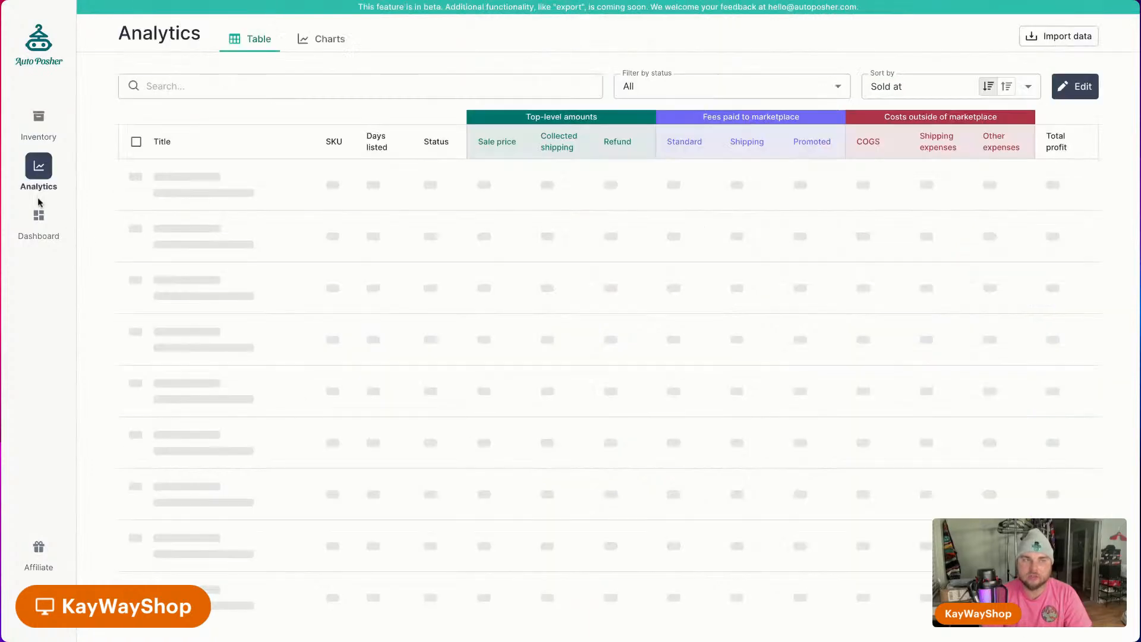
left_click(39, 219)
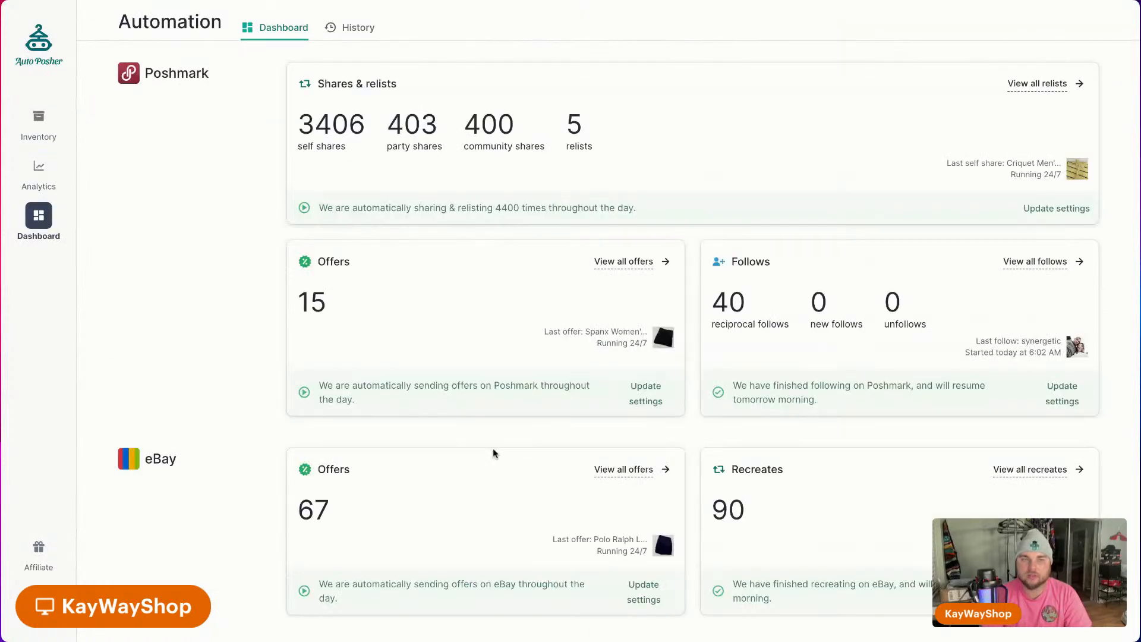
scroll(493, 449, "down", 4)
scroll(522, 451, "down", 3)
scroll(532, 451, "up", 8)
left_click(657, 386)
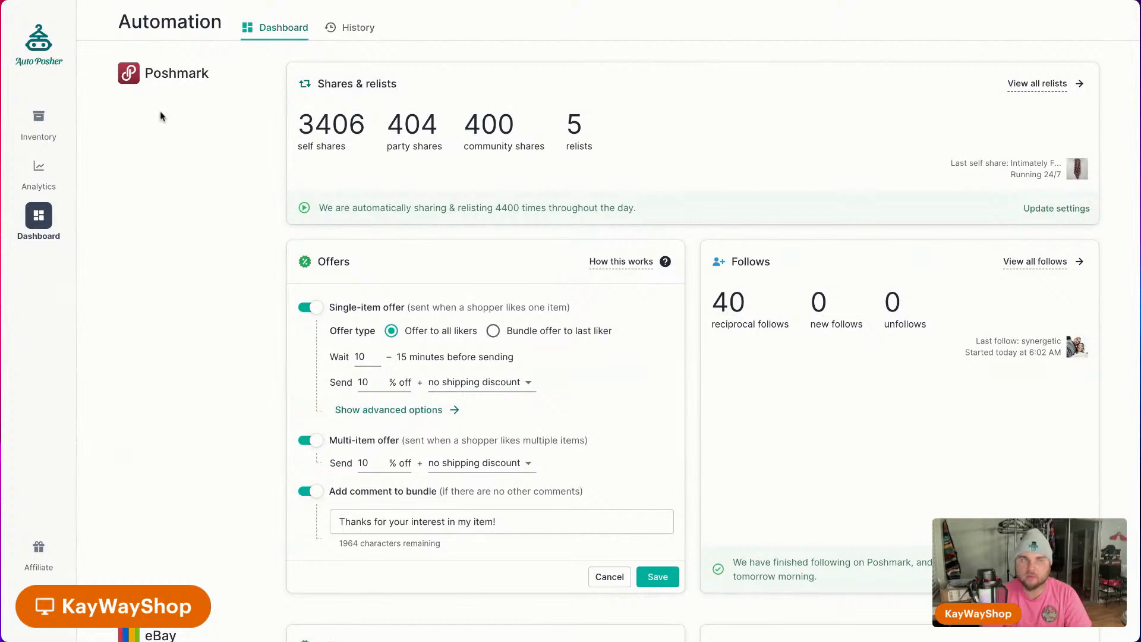
Return to the inventory and check the marketplace listing status of the items on its second page.
left_click(44, 122)
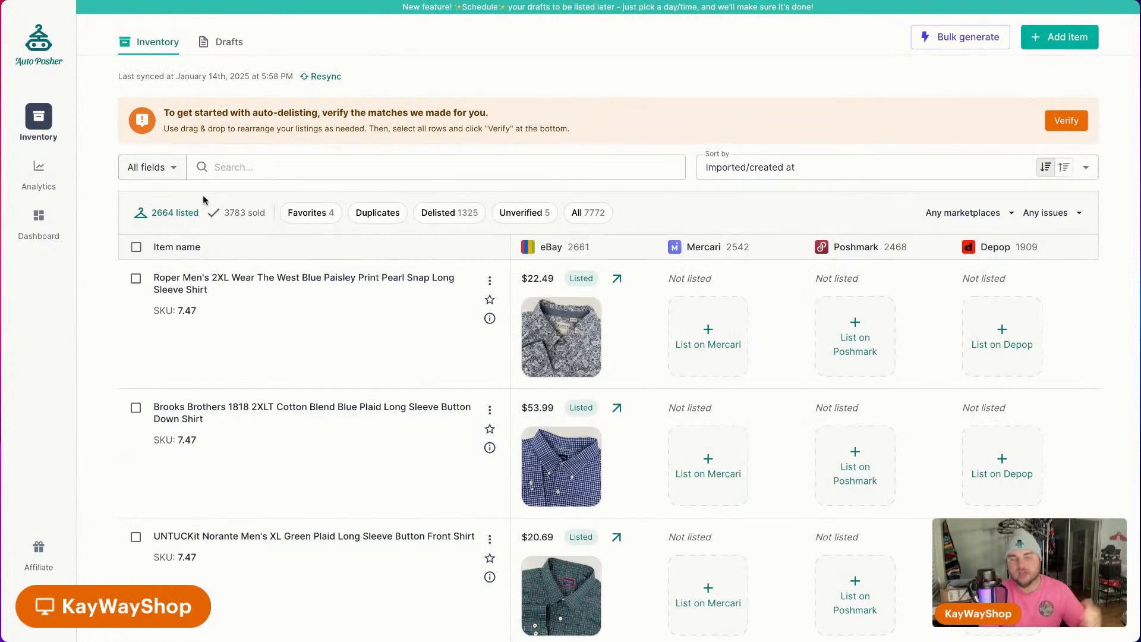
scroll(688, 387, "down", 10)
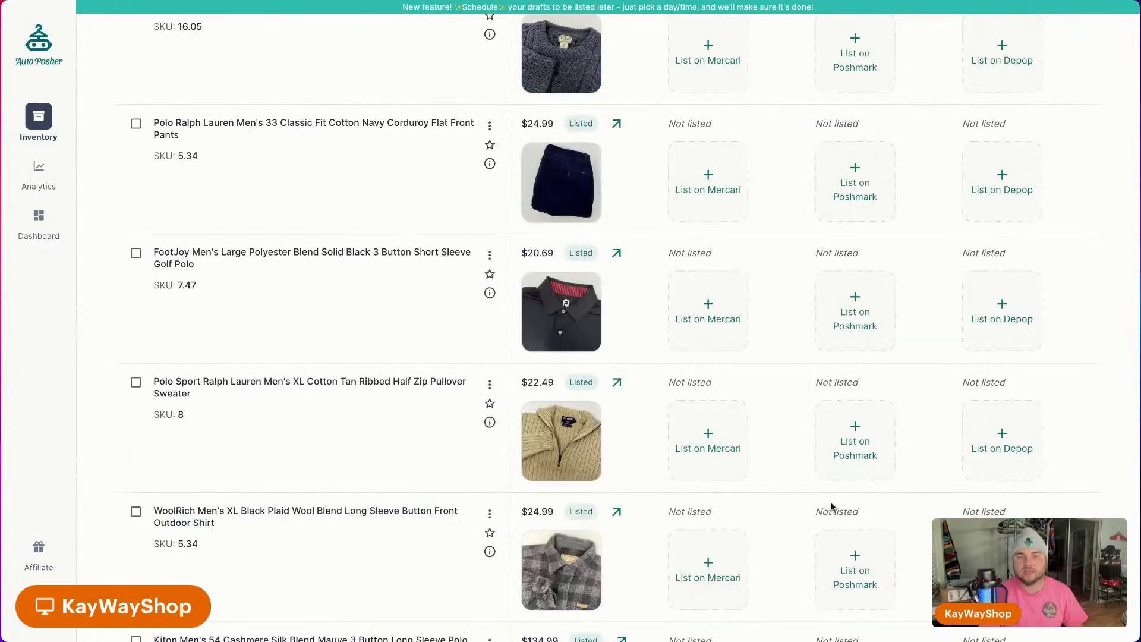
scroll(831, 505, "down", 15)
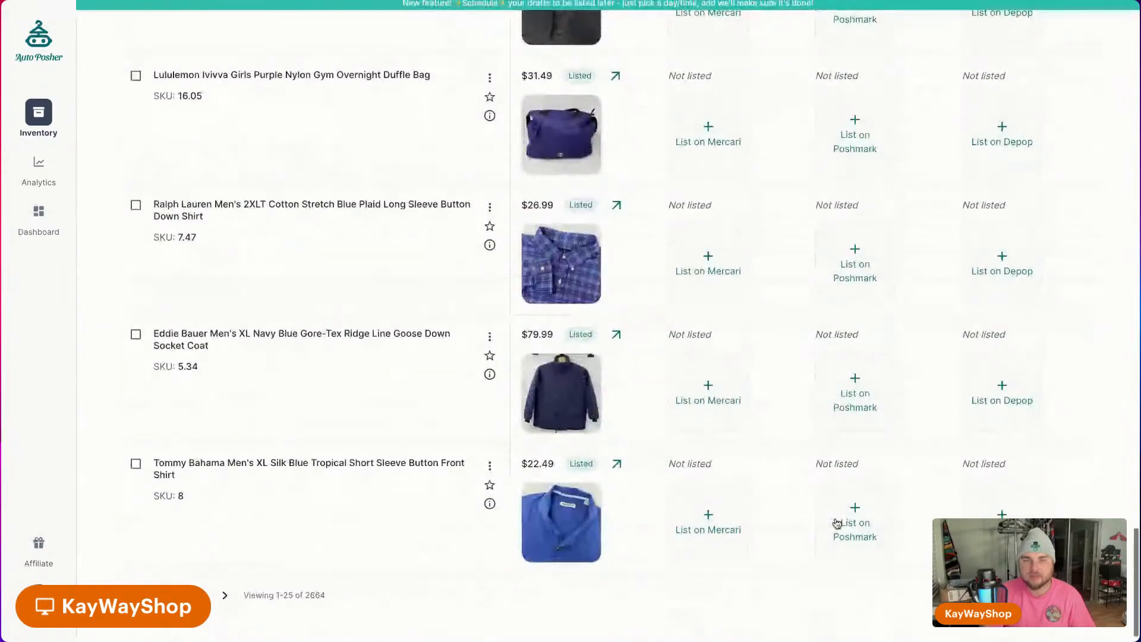
left_click(226, 599)
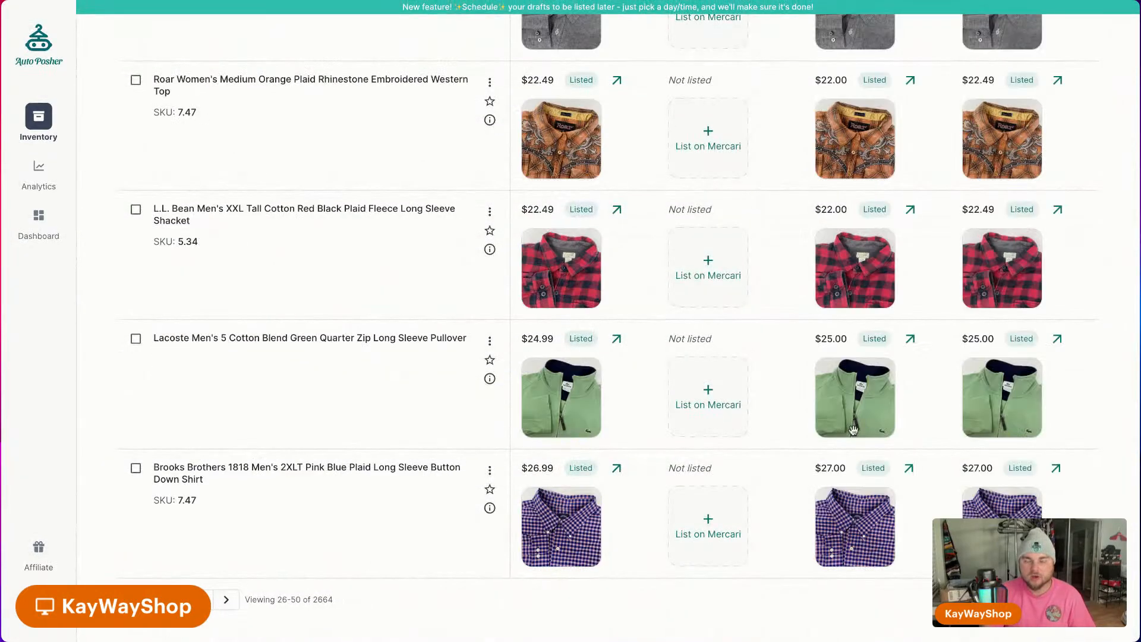
scroll(737, 412, "up", 20)
scroll(719, 450, "down", 20)
scroll(736, 485, "down", 10)
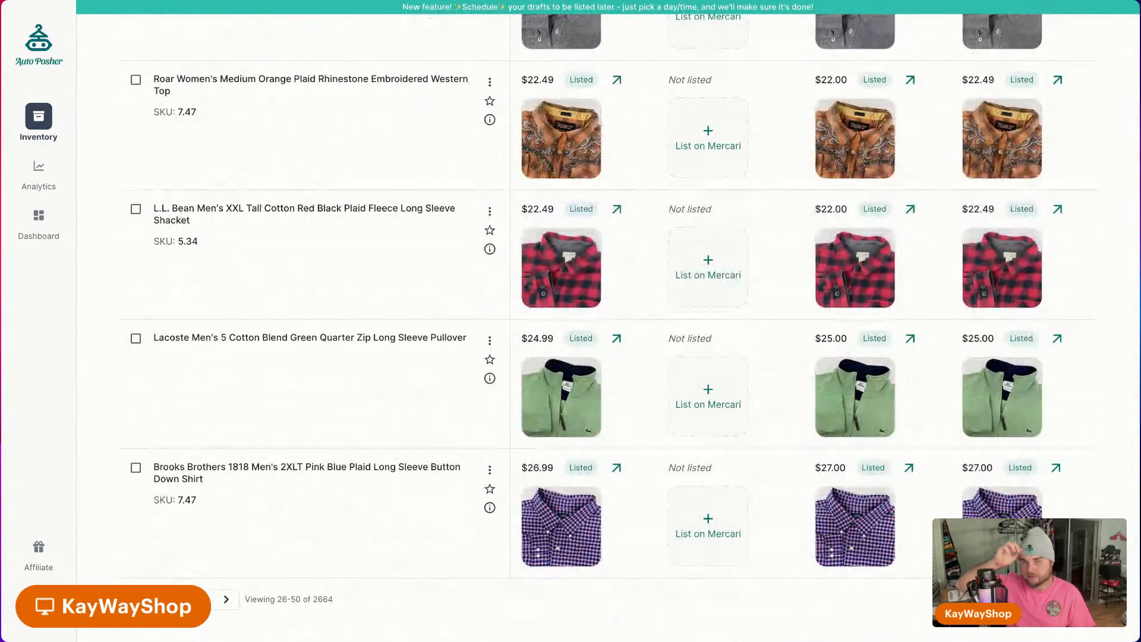